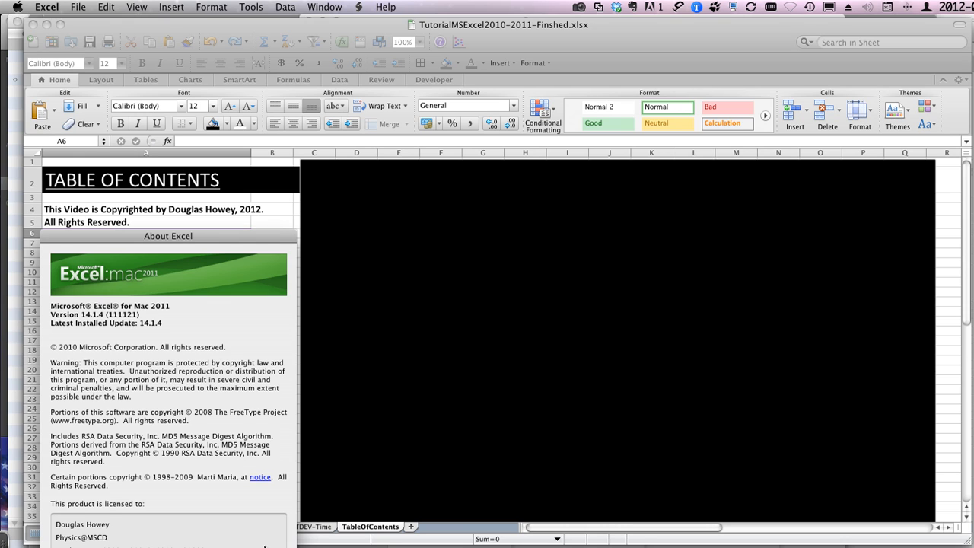
Step: Close the About Excel window and look over the template's constants, trial data, uncertainty and formula tables on the DataTable sheet
key(Return)
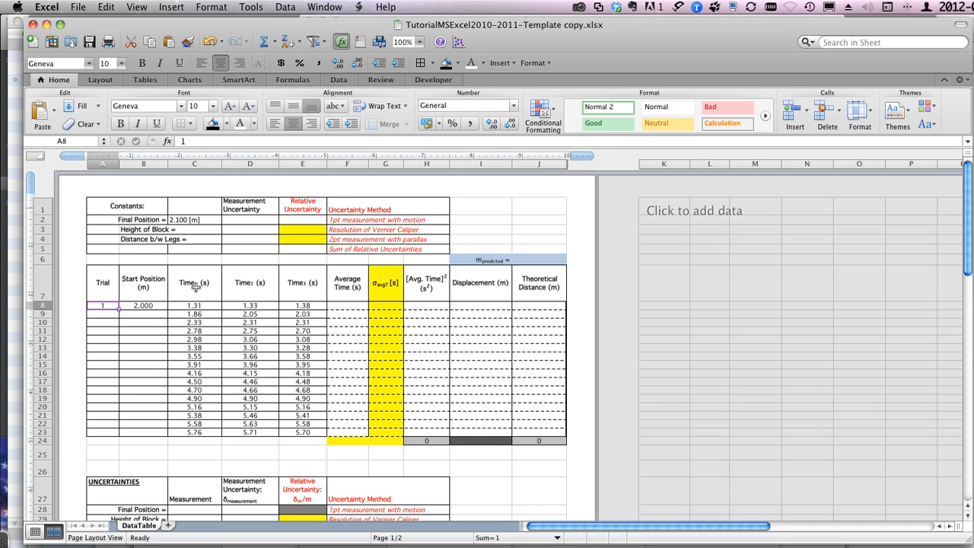
scroll(195, 286, down, 5)
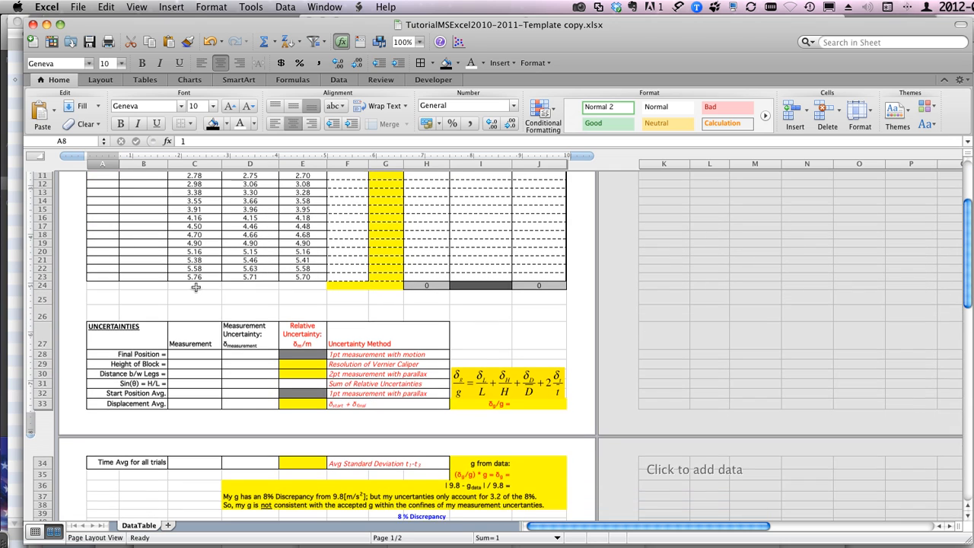
scroll(195, 287, down, 3)
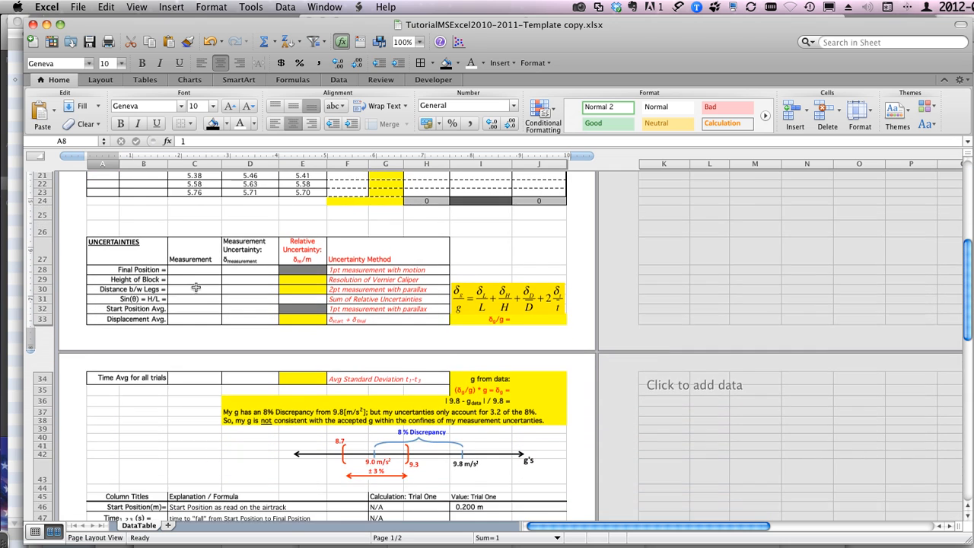
scroll(196, 287, down, 4)
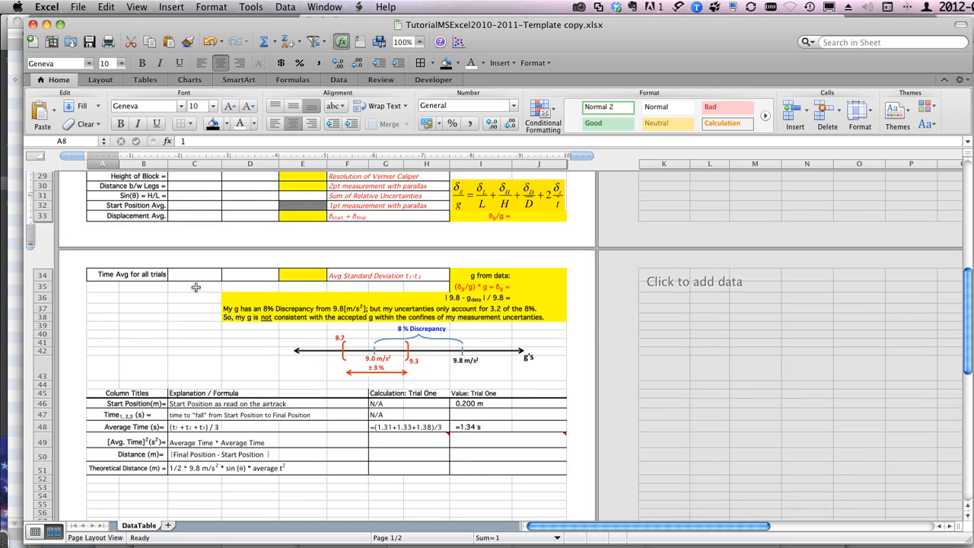
scroll(195, 287, up, 8)
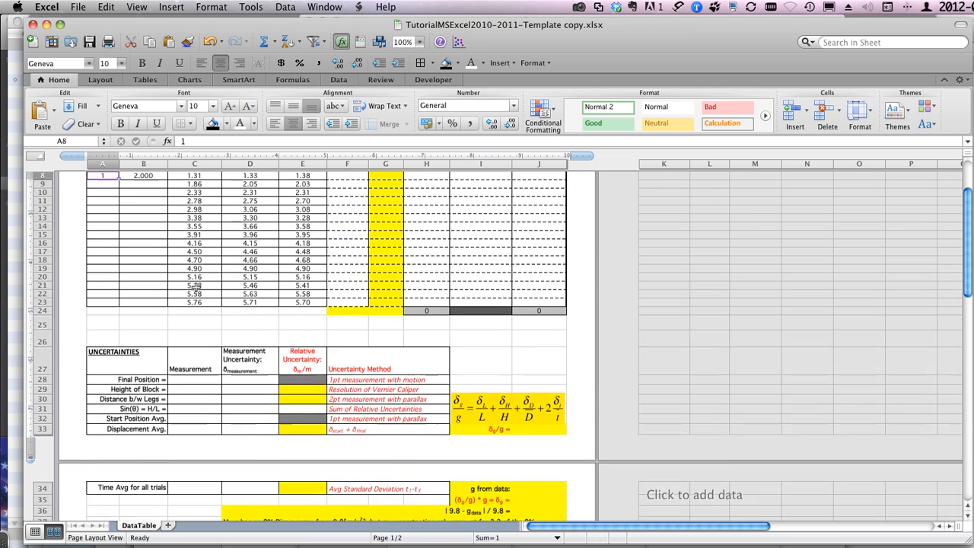
scroll(195, 287, up, 5)
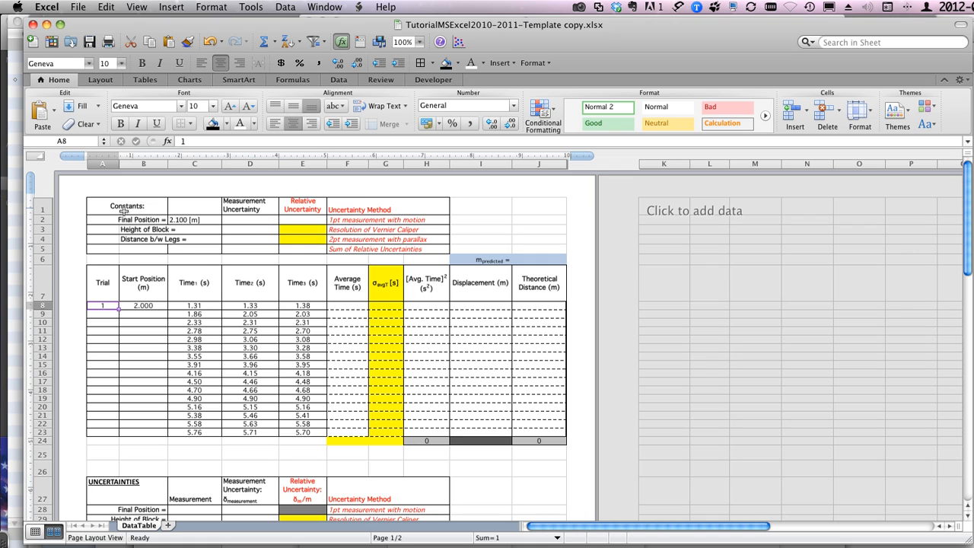
click(123, 211)
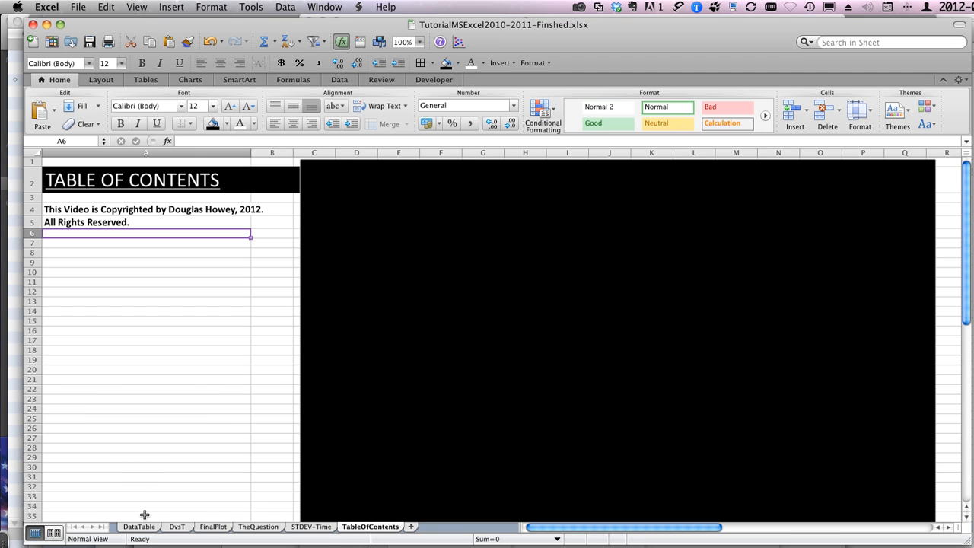
Step: Examine the finished workbook's DataTable sheet, from the constants and trial data through the uncertainties, discrepancy diagram and sample calculations
click(141, 527)
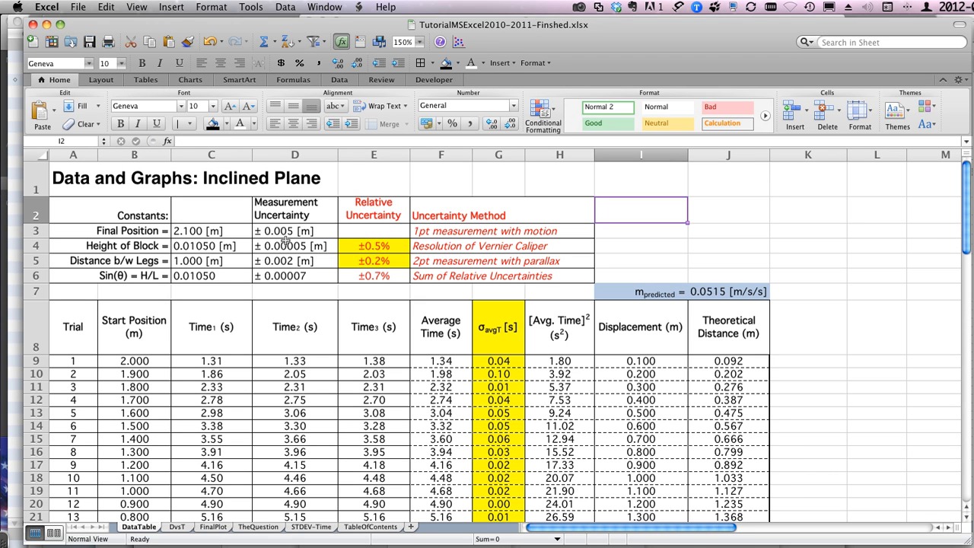
click(76, 183)
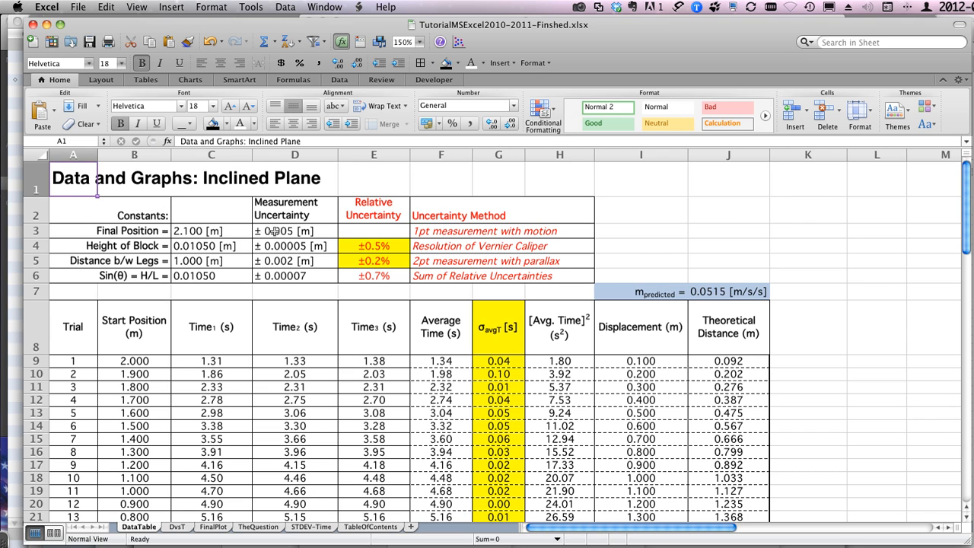
scroll(304, 295, down, 5)
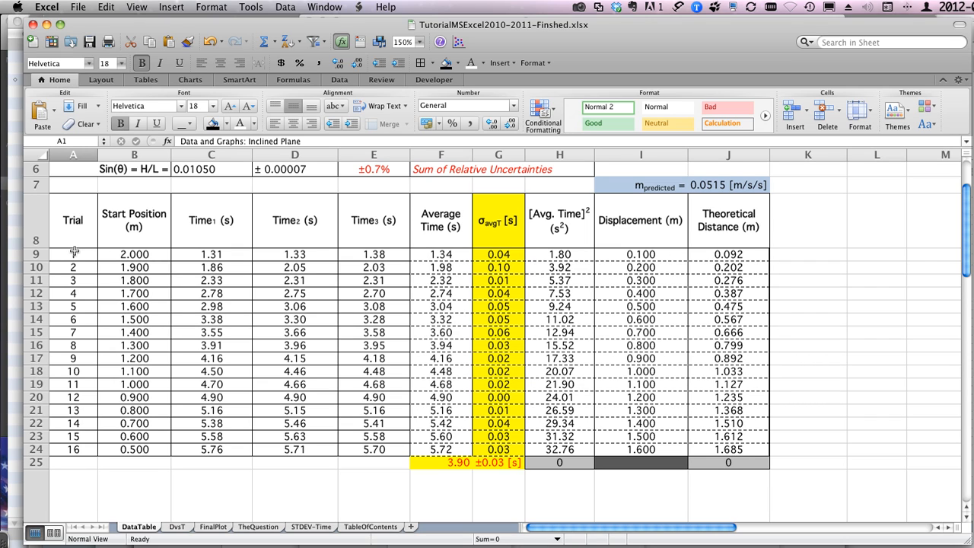
scroll(344, 354, down, 12)
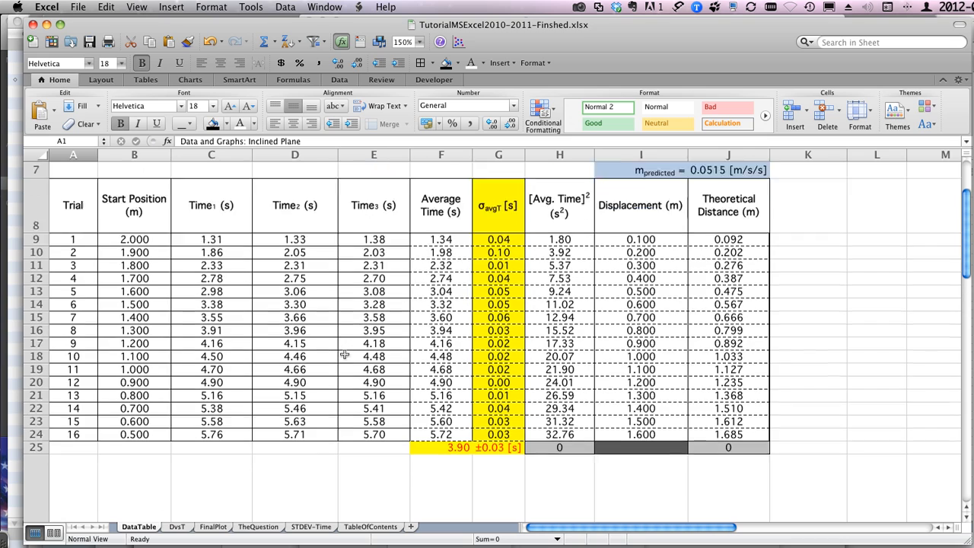
scroll(344, 354, down, 10)
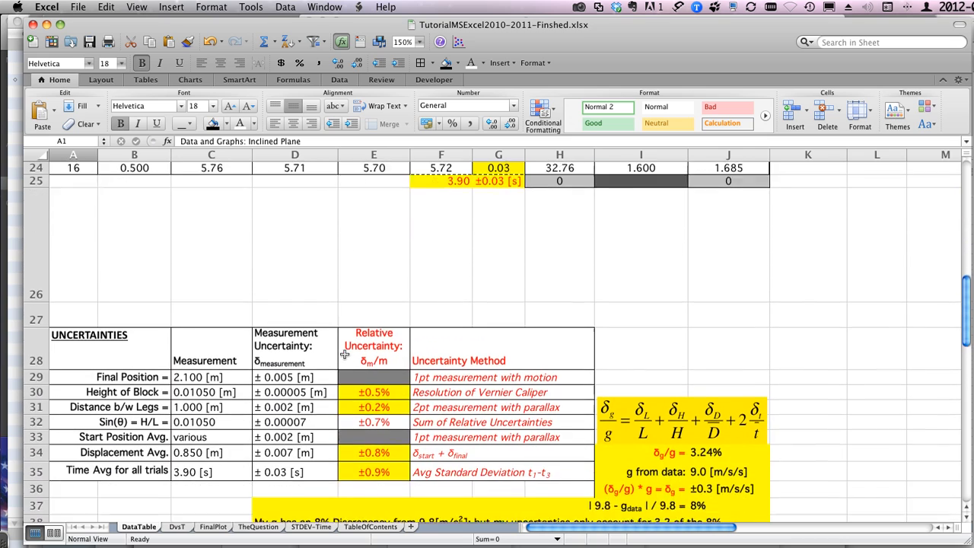
scroll(344, 353, up, 3)
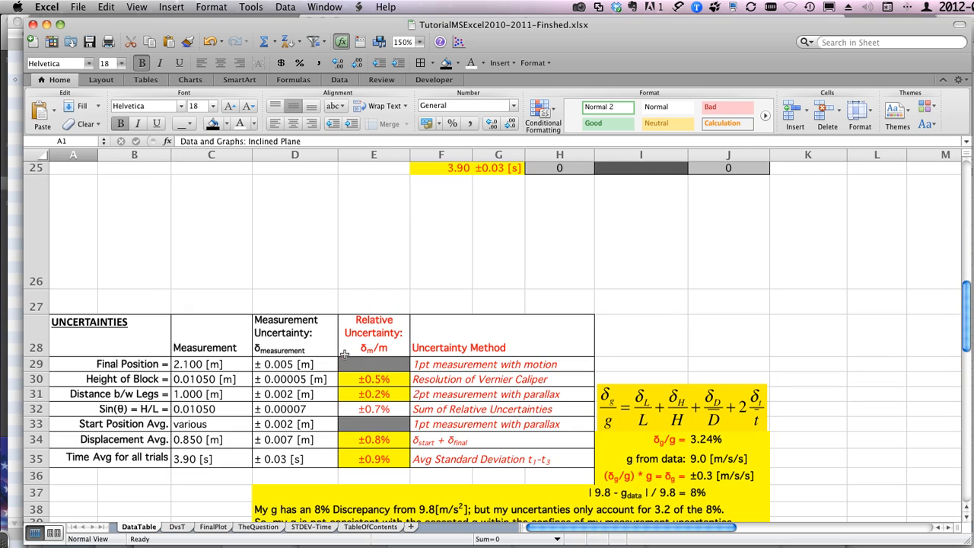
scroll(219, 404, down, 5)
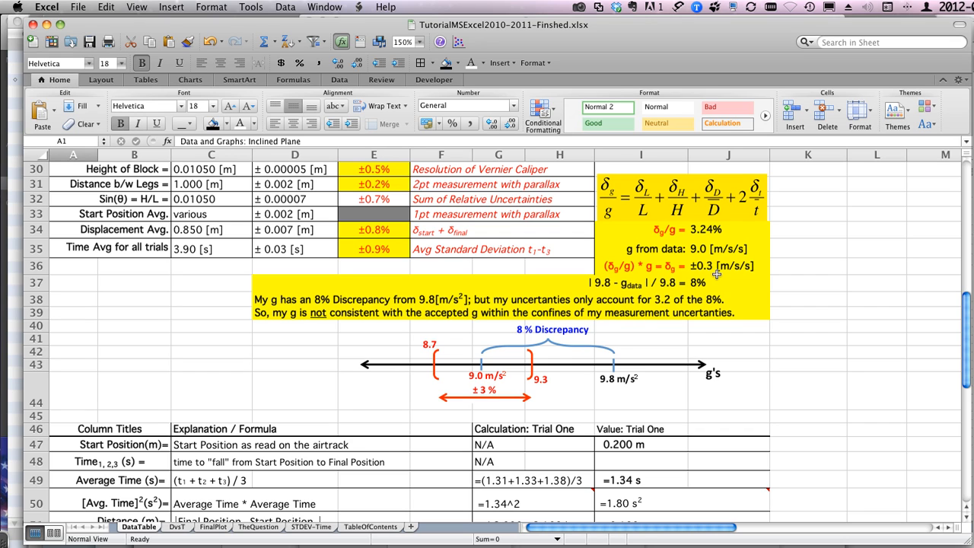
scroll(377, 401, down, 3)
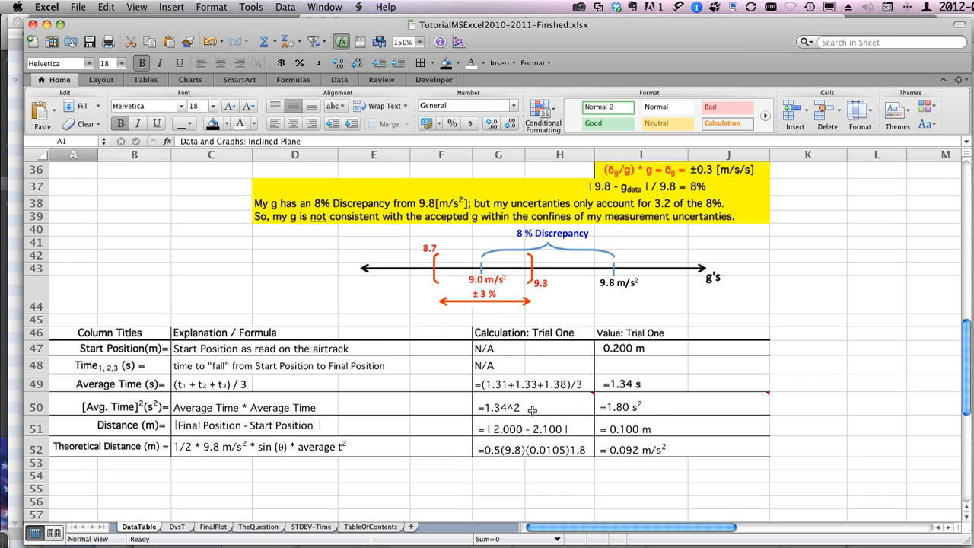
mouse_move(598, 409)
scroll(368, 334, up, 15)
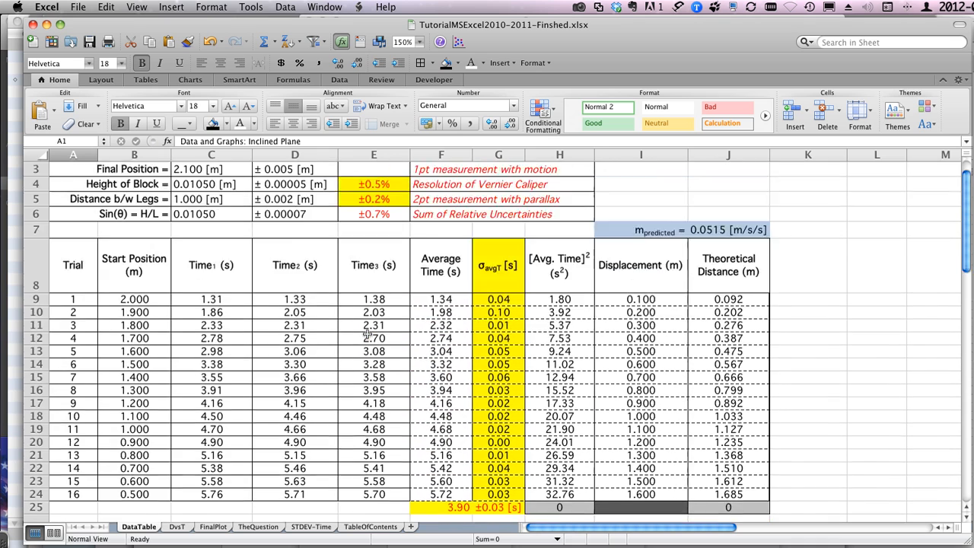
scroll(367, 333, up, 2)
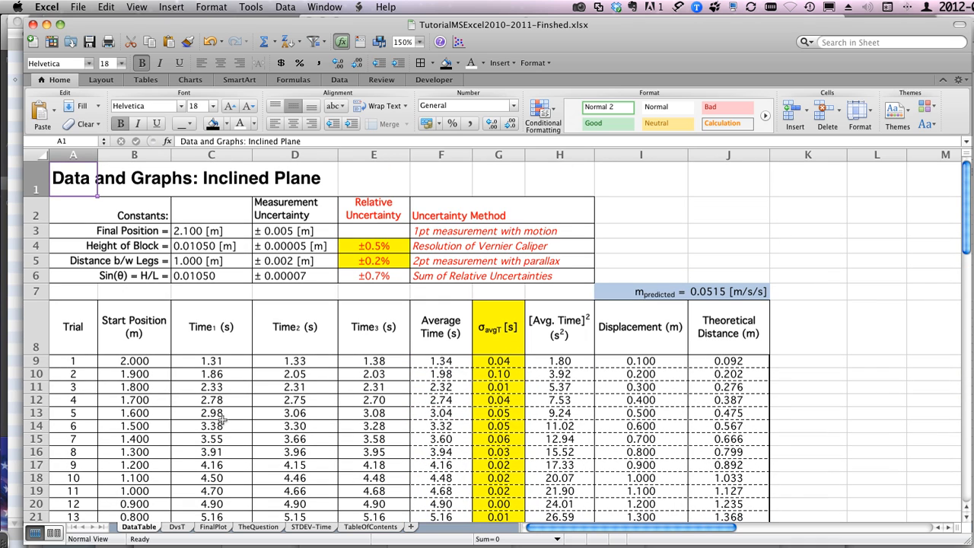
Step: View the finished workbook's DvsT and FinalPlot charts and return to the DataTable sheet
click(177, 528)
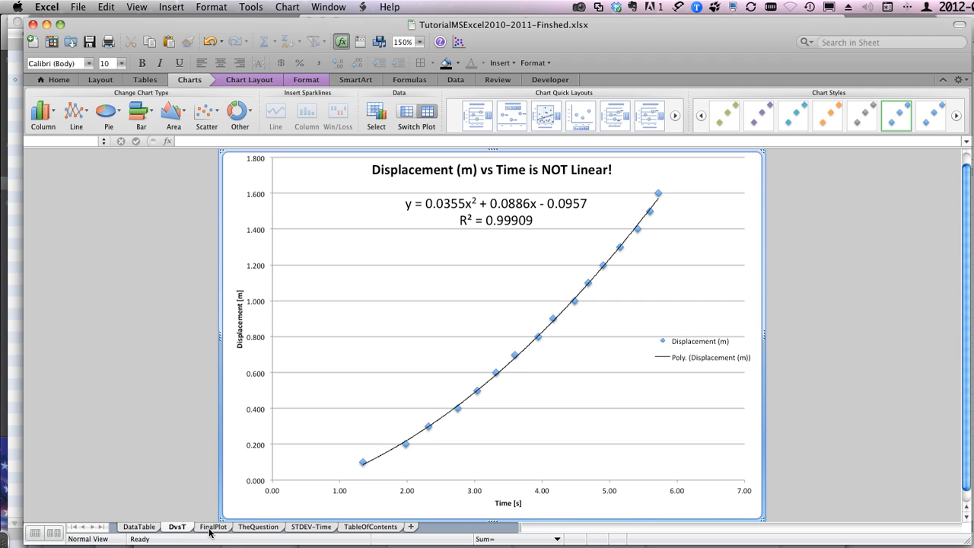
click(212, 527)
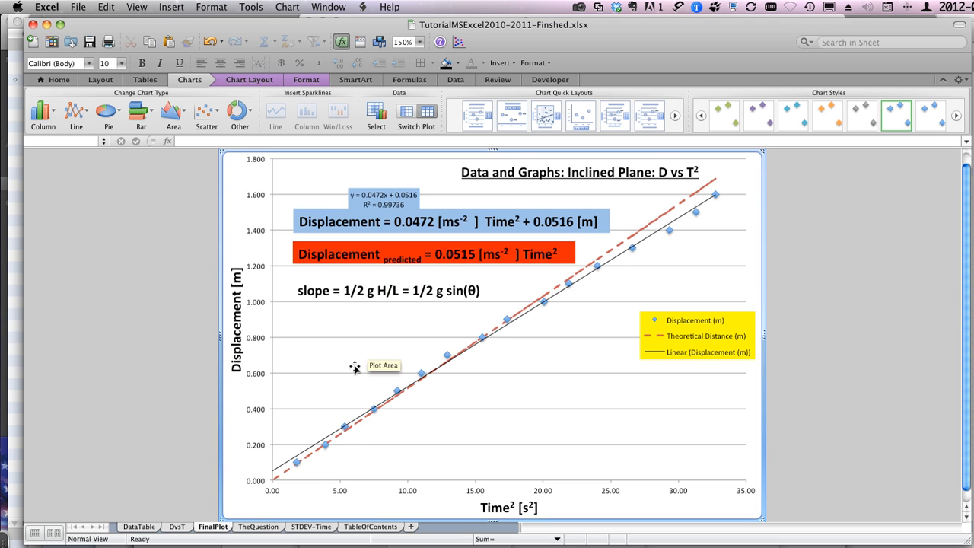
click(139, 527)
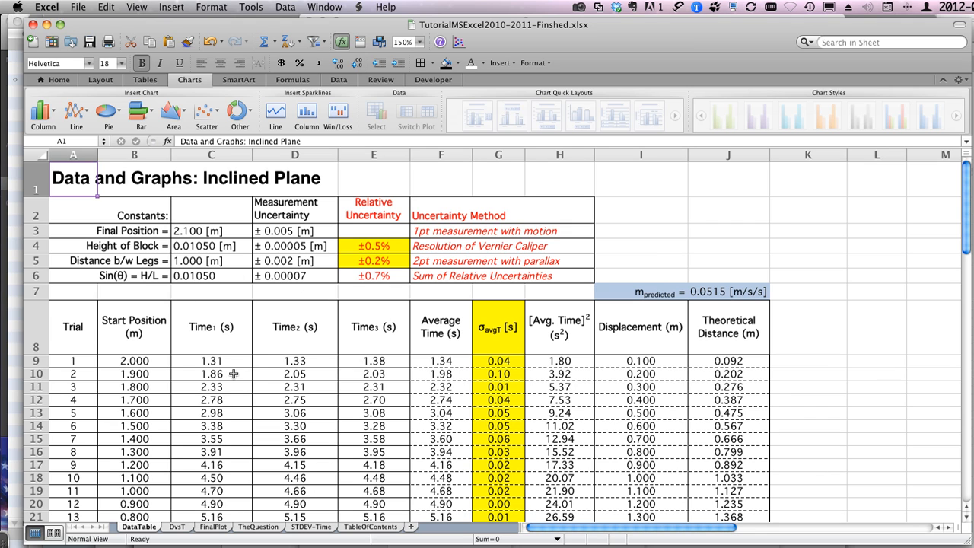
Step: Switch to the template copy workbook and display its DataTable sheet in Normal view at 200% zoom
key(super+grave)
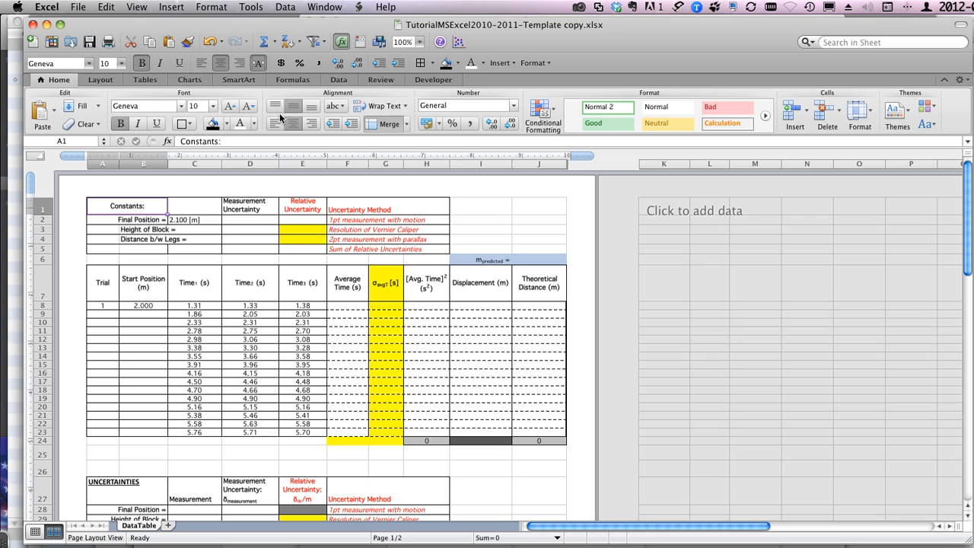
click(419, 44)
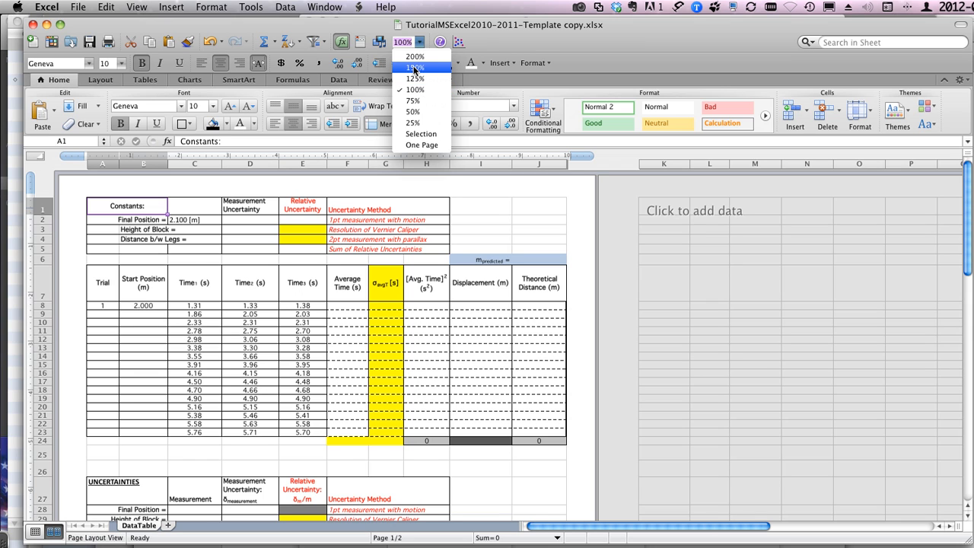
click(417, 67)
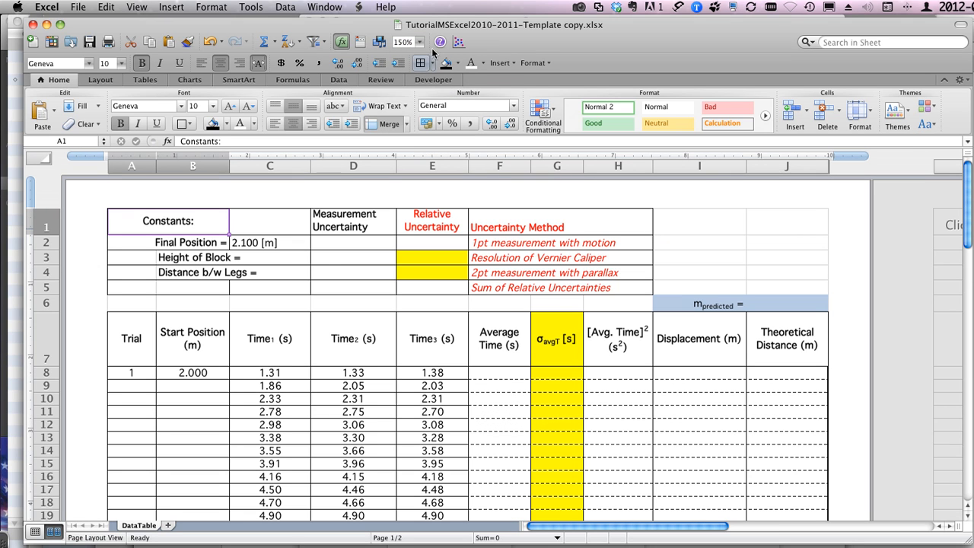
click(419, 41)
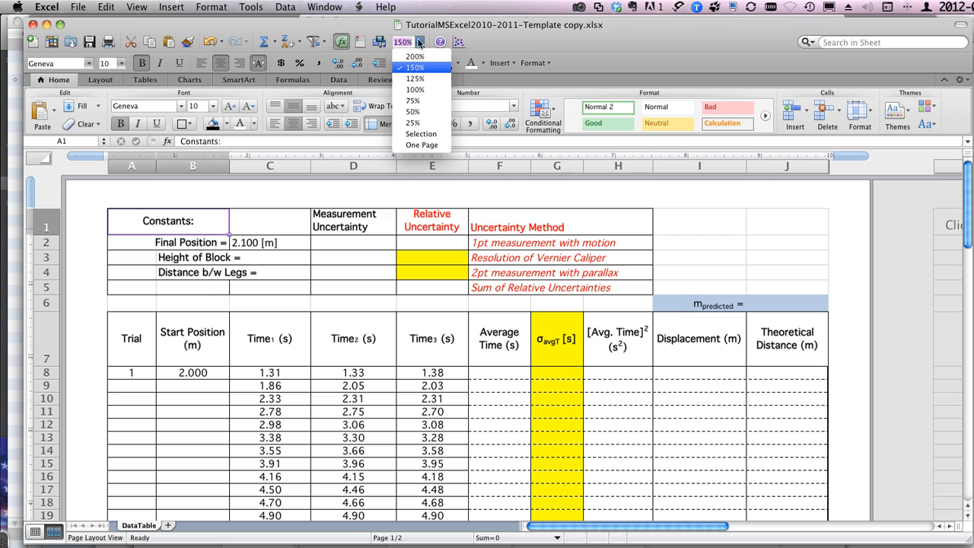
click(419, 58)
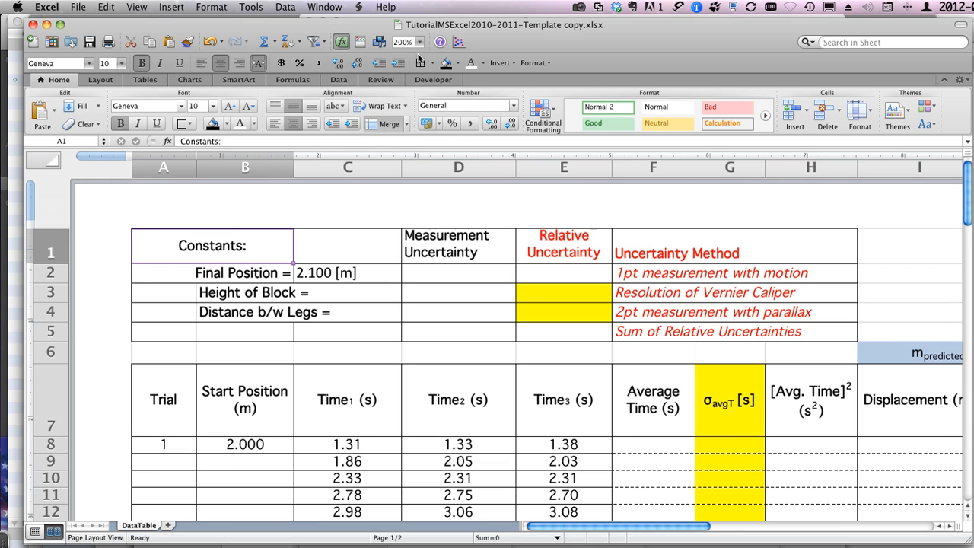
click(34, 533)
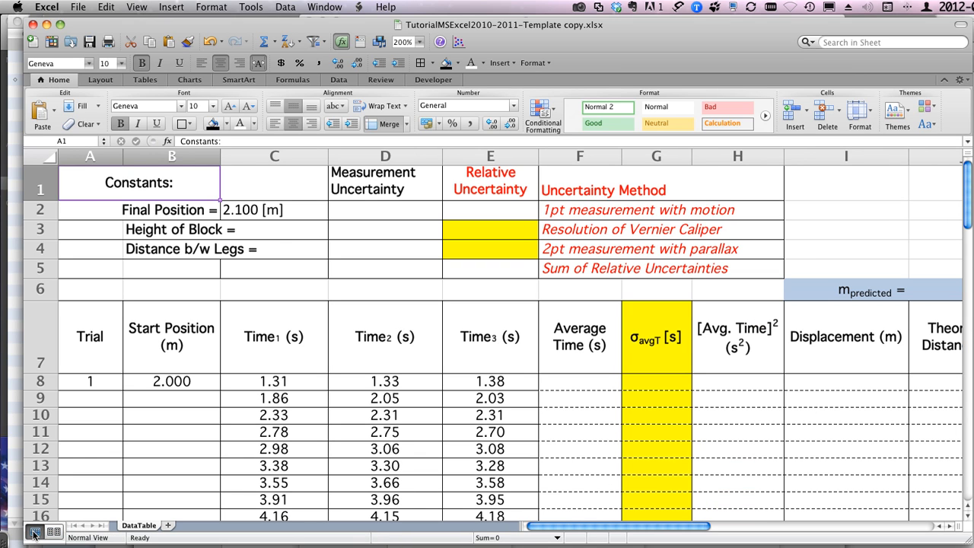
click(138, 7)
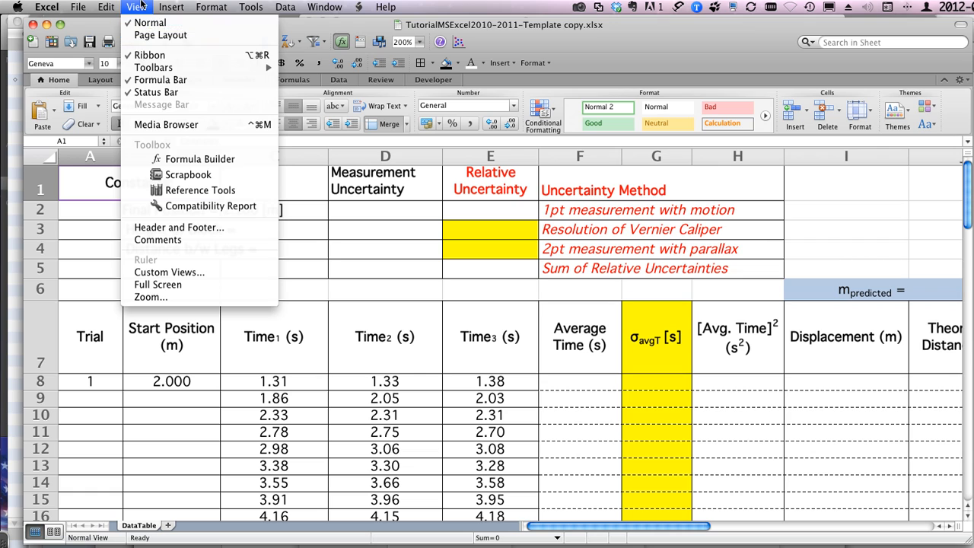
click(142, 6)
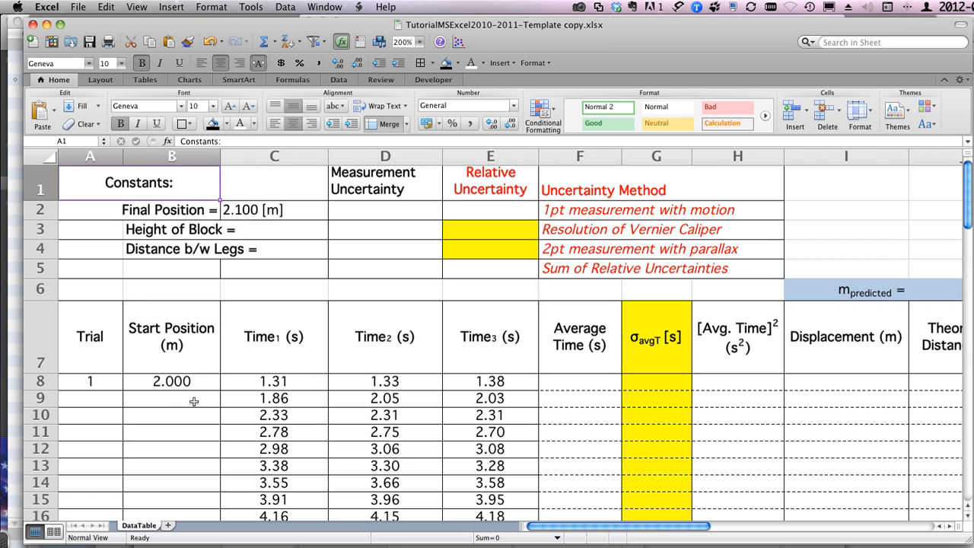
click(136, 6)
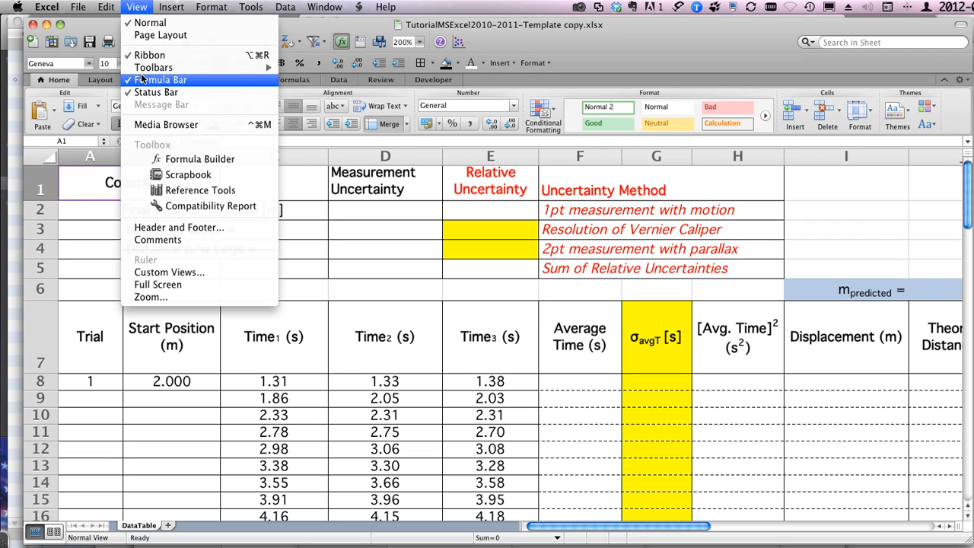
mouse_move(142, 72)
click(150, 6)
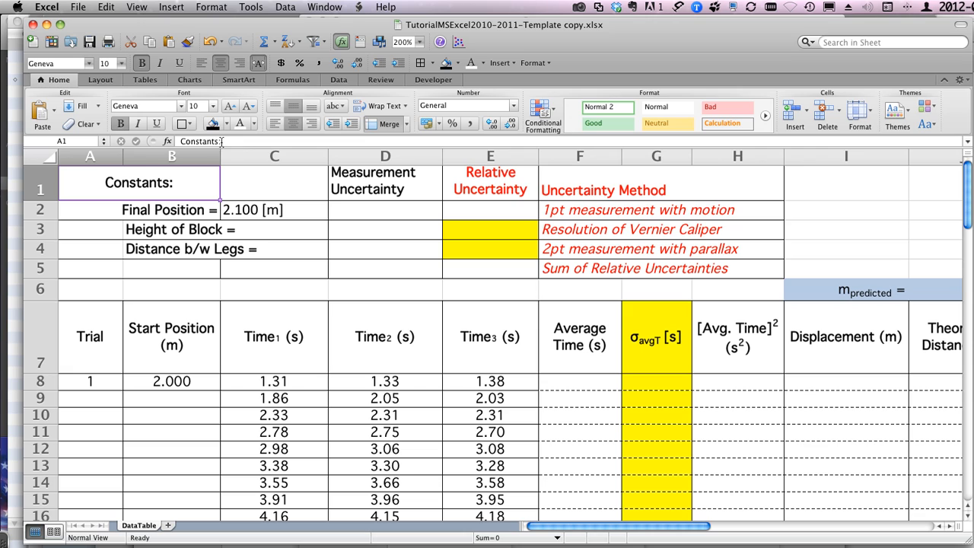
Step: Check the final position constant, along with the trial number and start position in the first data row
click(254, 211)
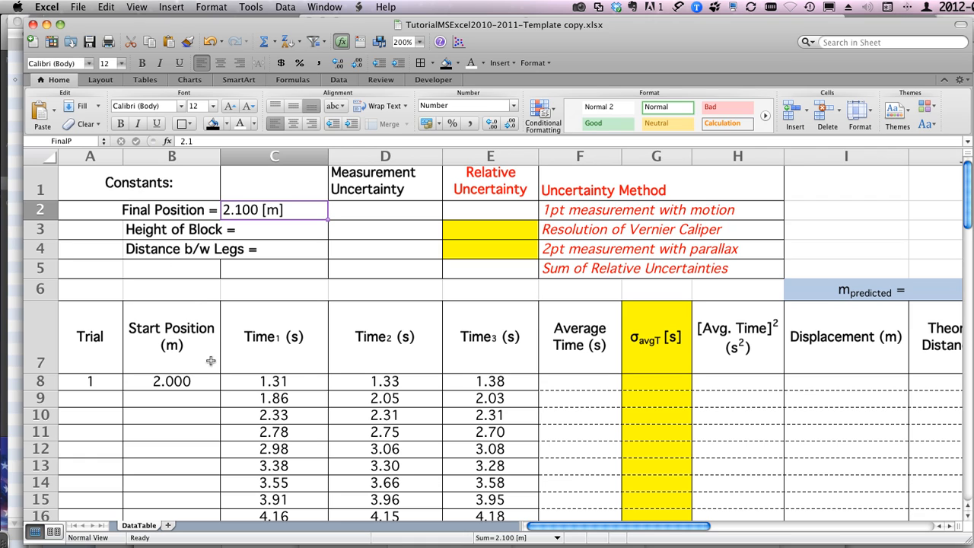
click(93, 380)
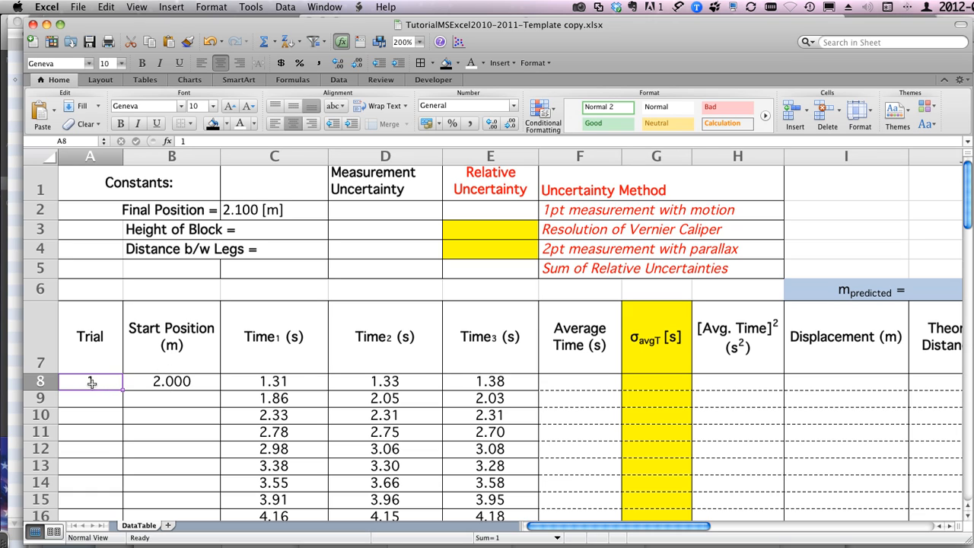
drag(93, 384, 172, 386)
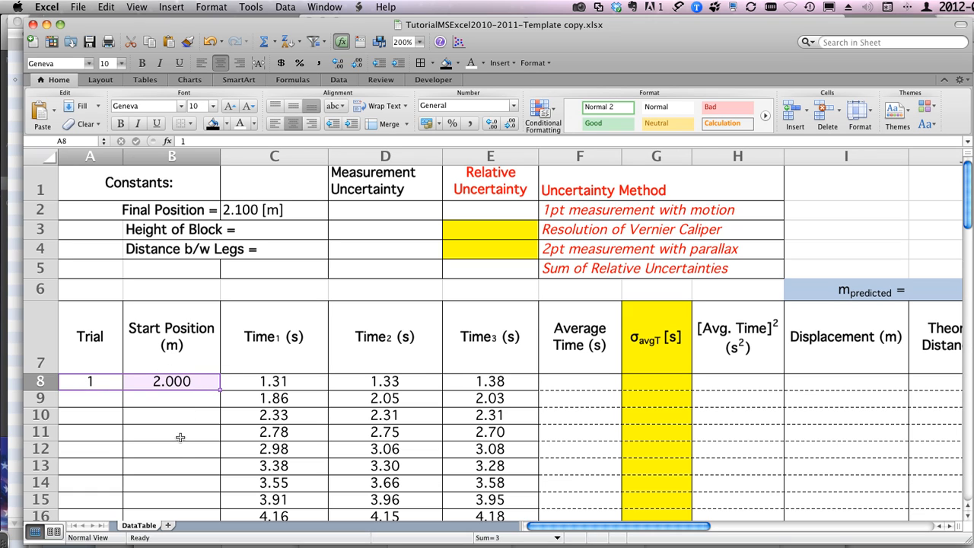
Step: Enter 1 as the first trial number in A8, check the cells below it and reselect A8
click(93, 380)
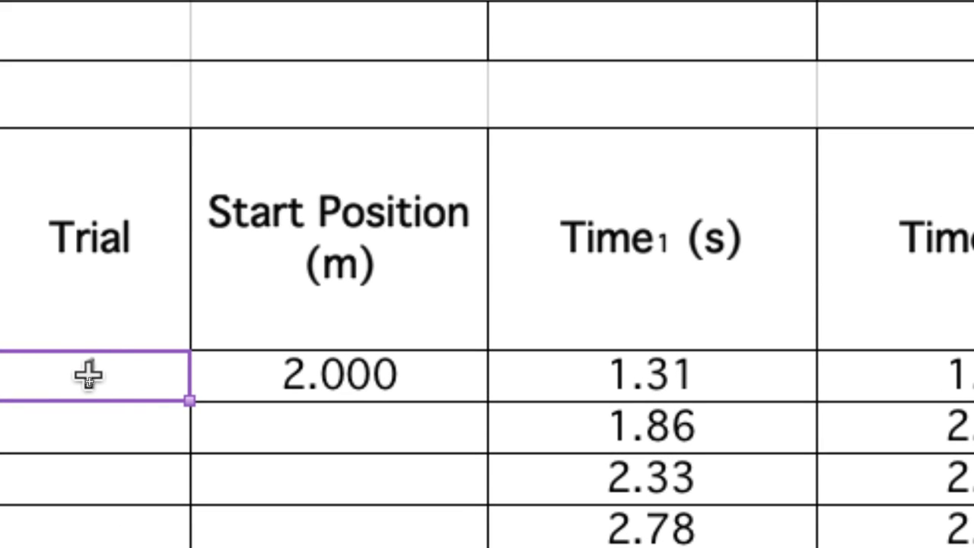
text(1)
drag(89, 373, 165, 482)
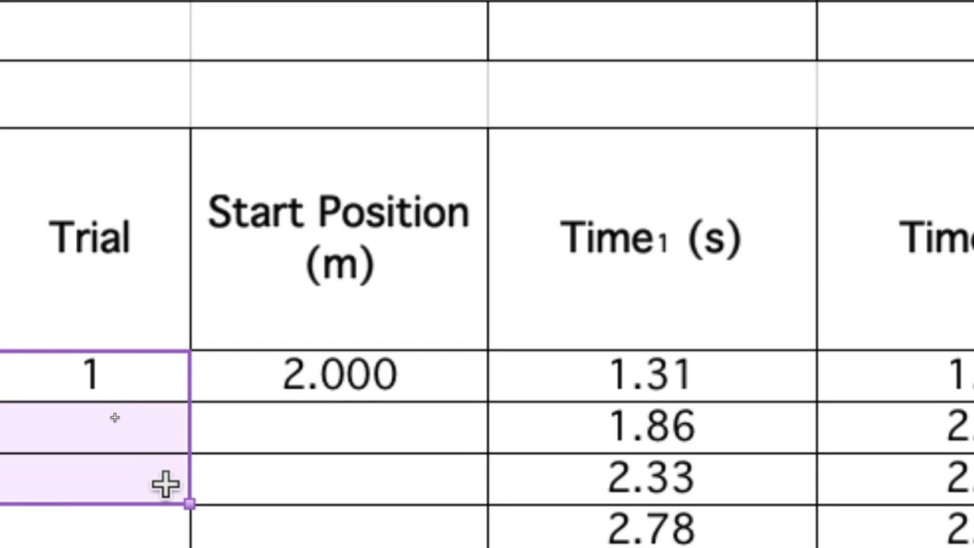
click(134, 389)
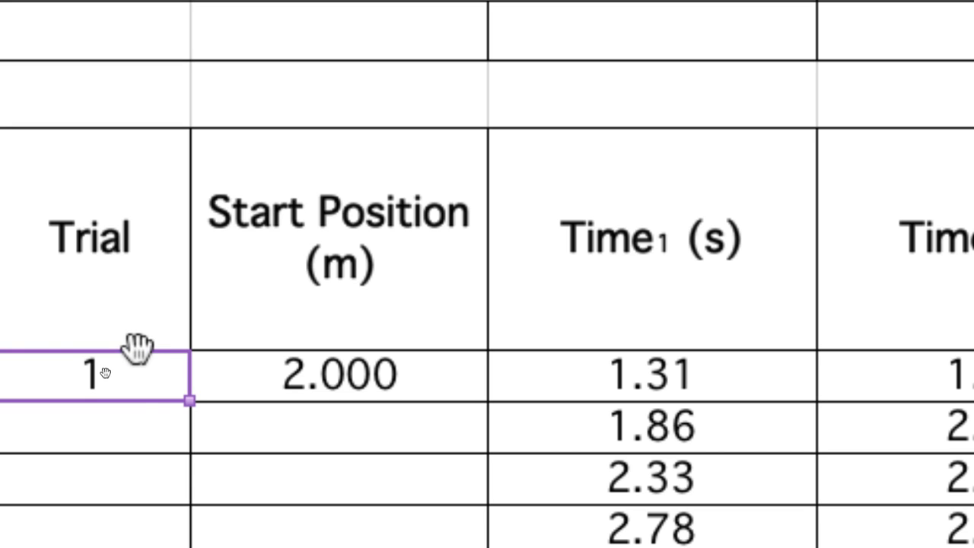
Step: Try moving the first trial number down to A10 and copying it down the Trial column, undoing each attempt
drag(137, 346, 141, 487)
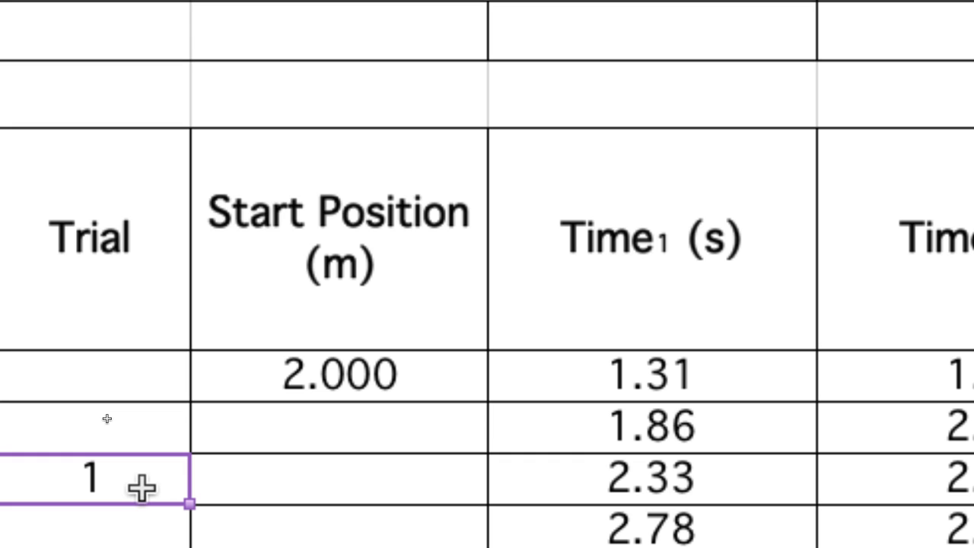
key(super+z)
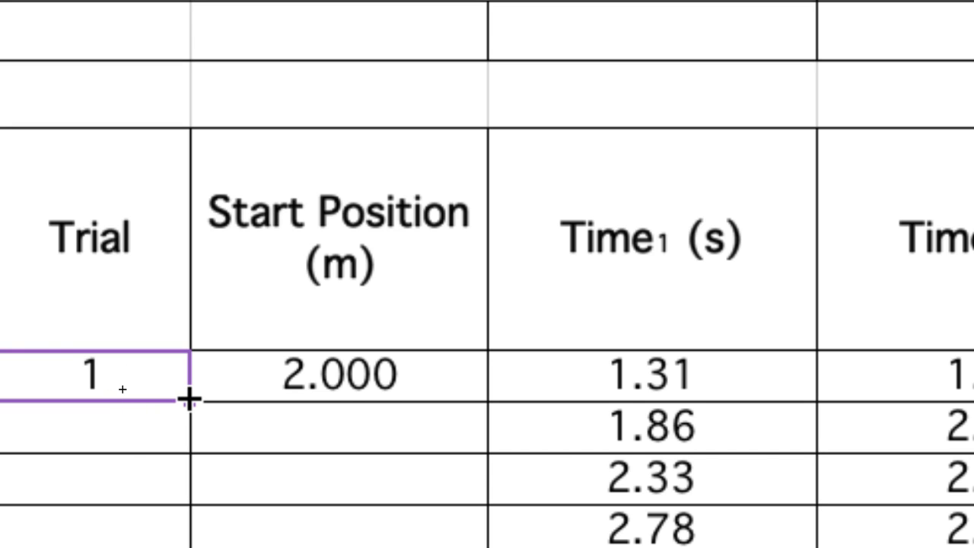
mouse_move(188, 398)
mouse_down()
mouse_move(188, 491)
mouse_move(174, 533)
mouse_up()
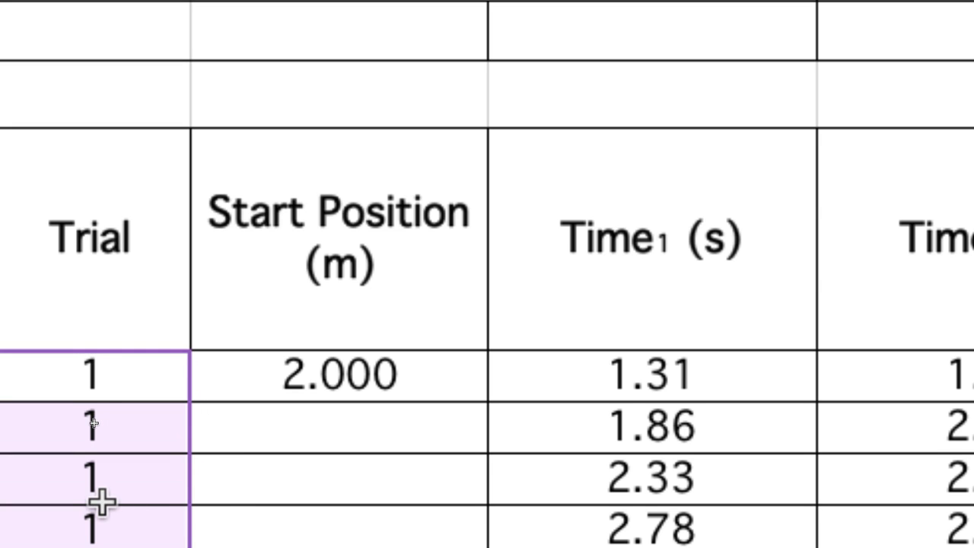
key(super+z)
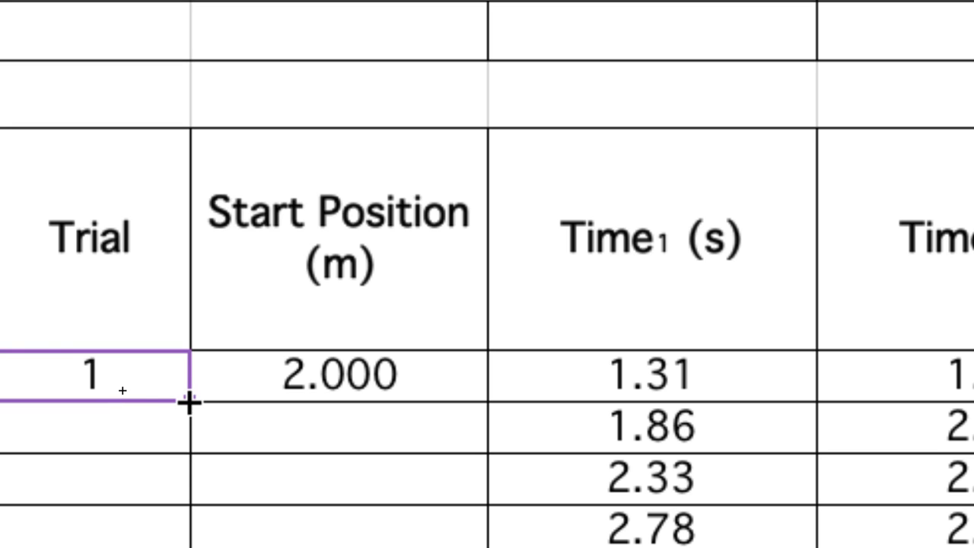
Step: Fill the Trial column from A8 down to A23 as a series numbered 1 to 16
drag(188, 402, 190, 547)
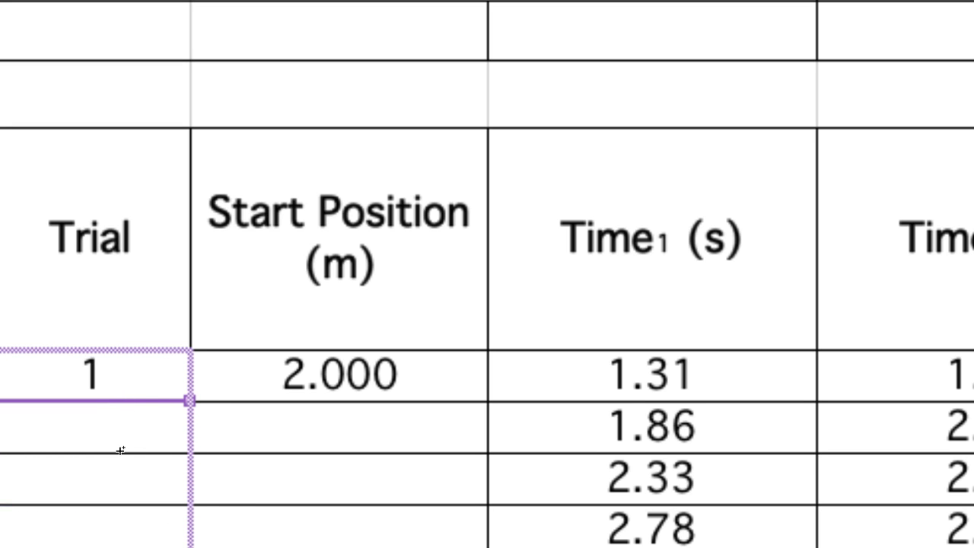
drag(119, 469, 120, 459)
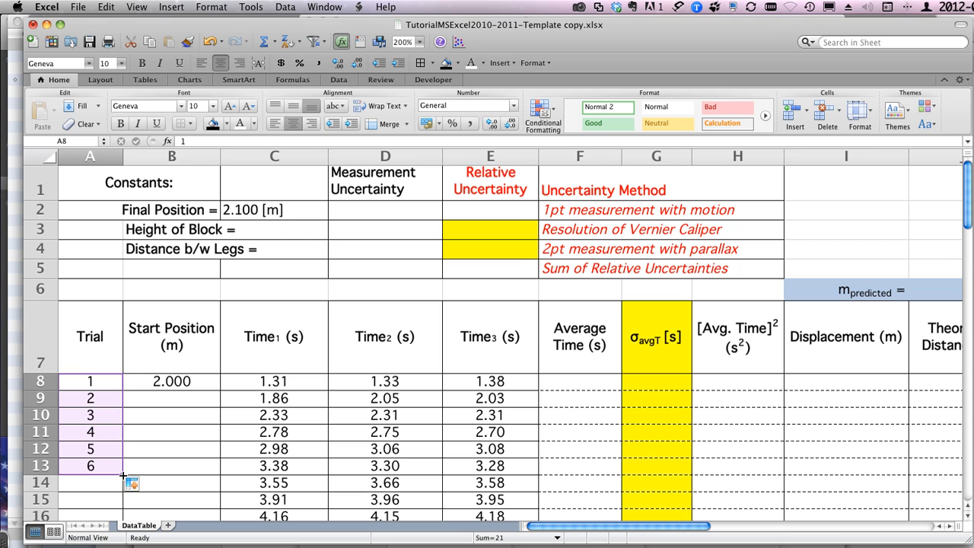
drag(122, 474, 121, 366)
scroll(76, 306, up, 1)
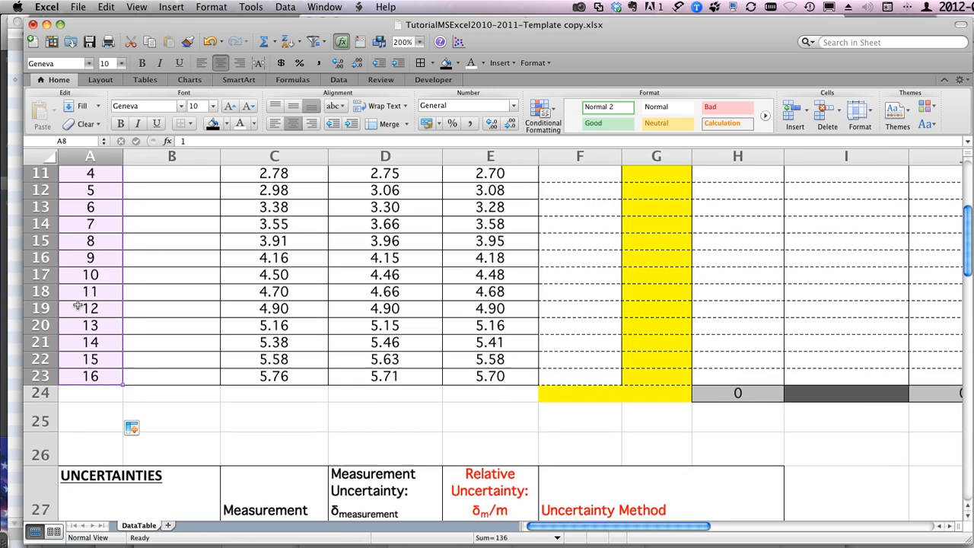
scroll(77, 305, up, 5)
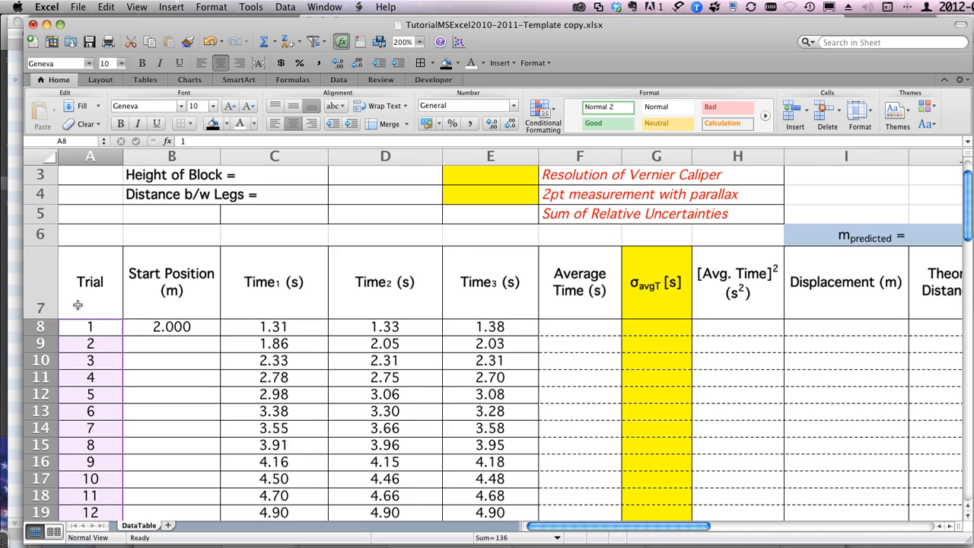
Step: Set the second trial's start position in B9 to 1.900 m
click(165, 327)
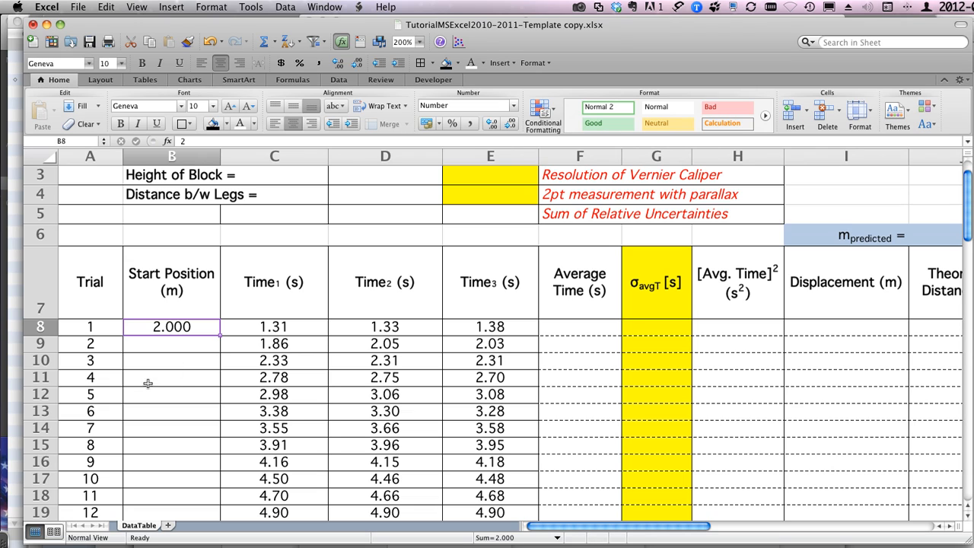
click(174, 344)
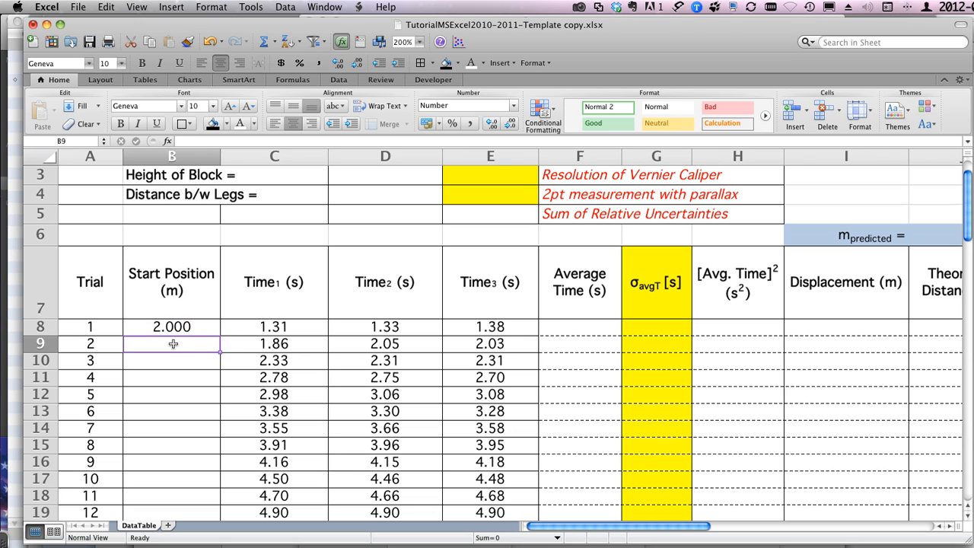
click(192, 326)
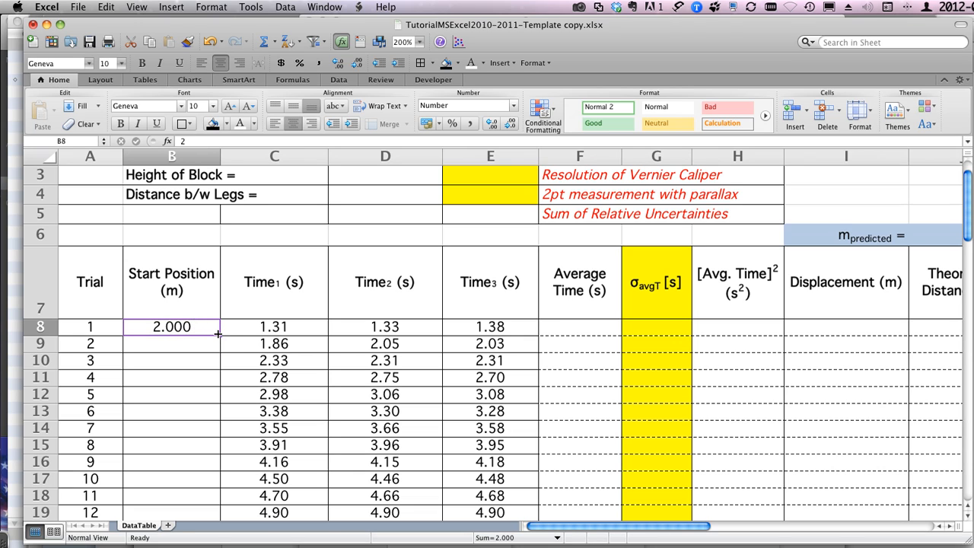
mouse_move(218, 333)
mouse_down()
mouse_move(215, 468)
mouse_move(219, 332)
mouse_up()
click(168, 342)
text(1.9)
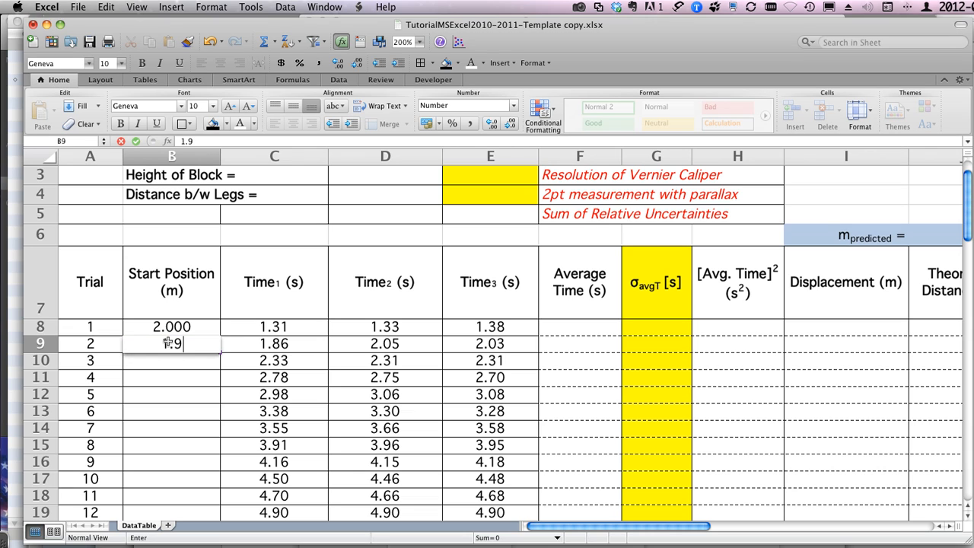
key(Return)
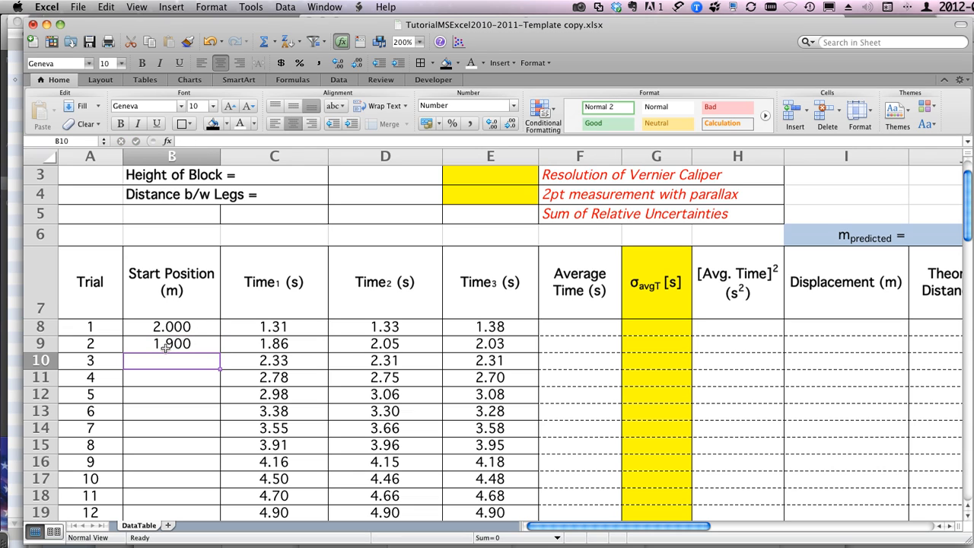
Step: Try extending the first two start positions down to trial 16 as a series, undoing the fill each time
drag(175, 326, 172, 344)
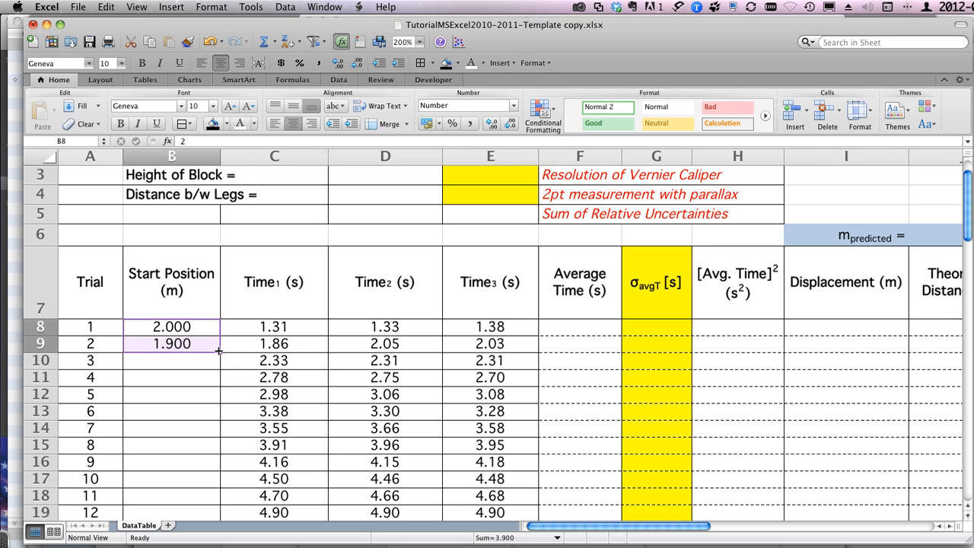
drag(218, 351, 218, 503)
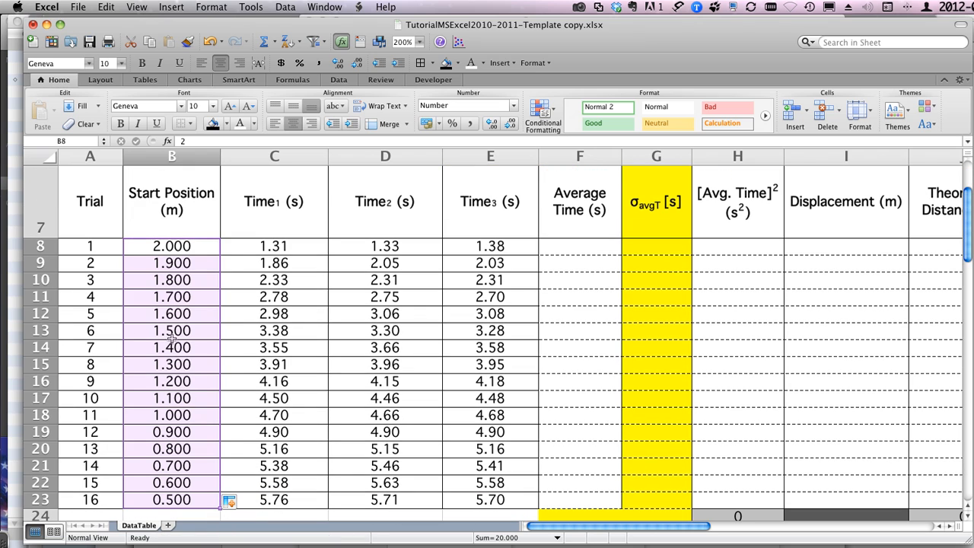
key(super+z)
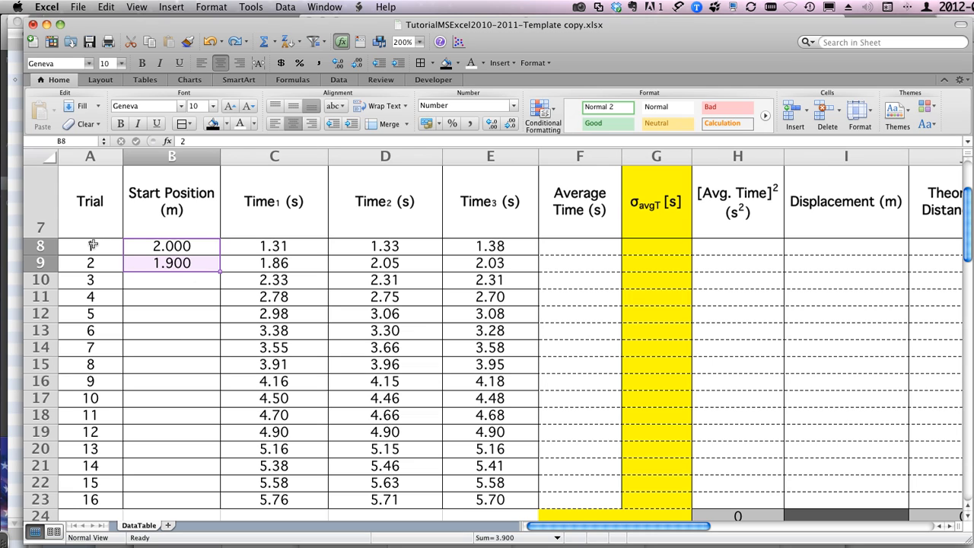
drag(91, 247, 90, 498)
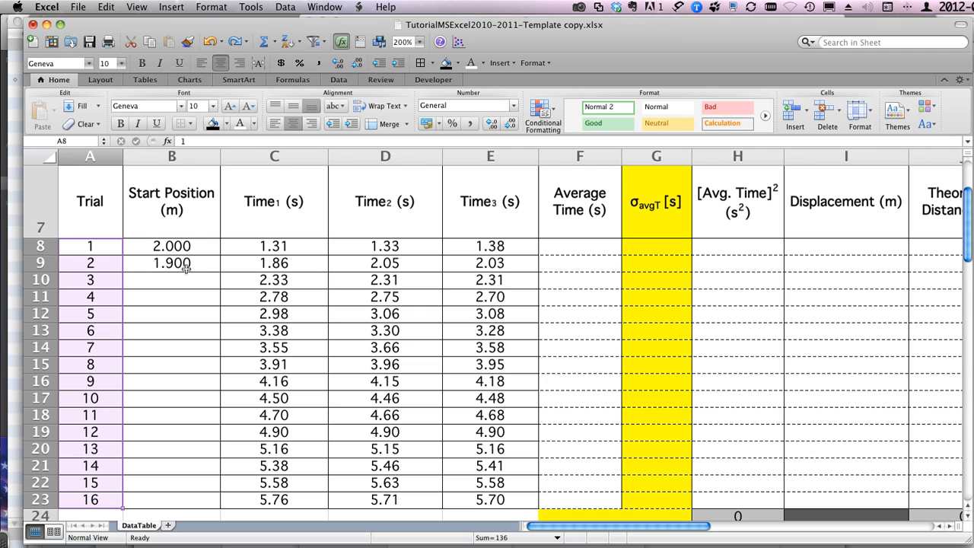
drag(183, 249, 178, 262)
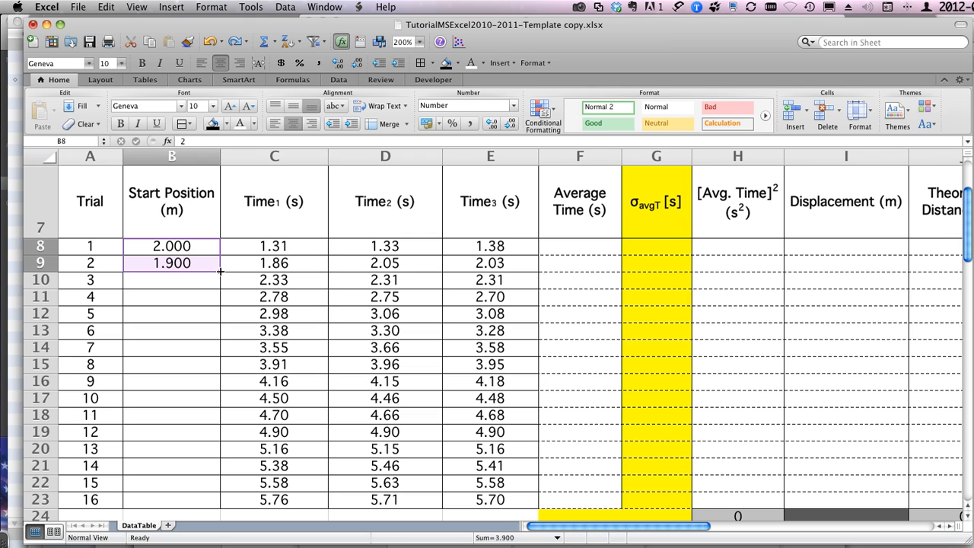
drag(220, 270, 217, 506)
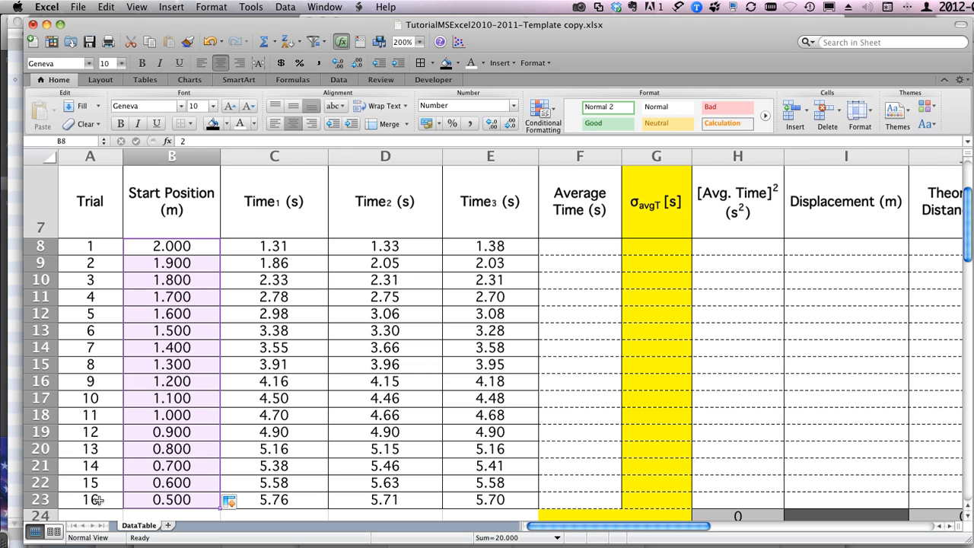
click(152, 498)
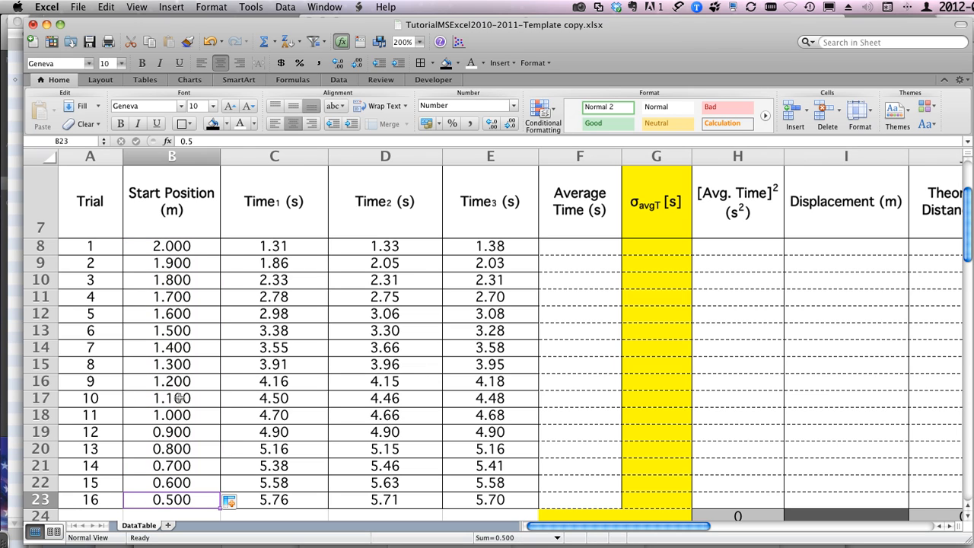
key(super+z)
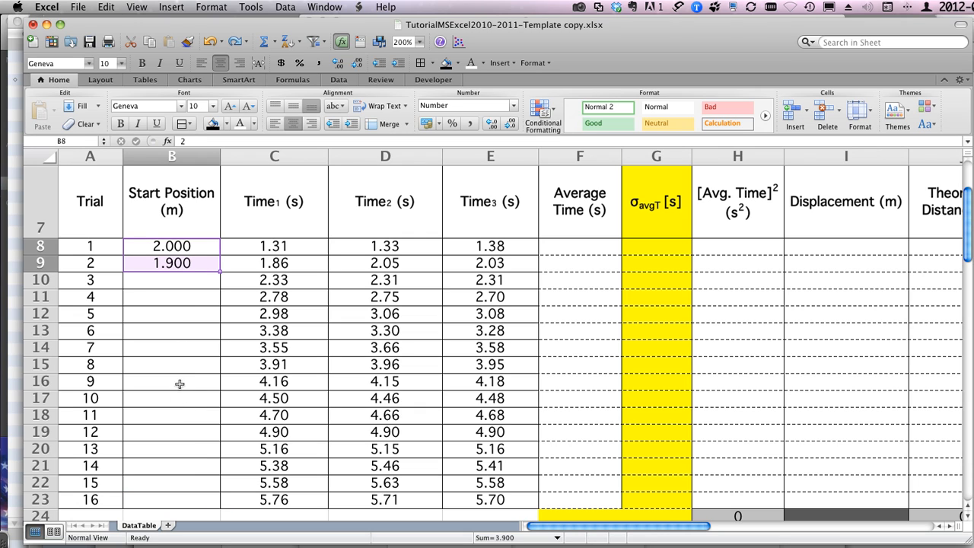
Step: Auto-fill the Start Position column from the first two values down to 0.500 m at trial 16
double_click(220, 272)
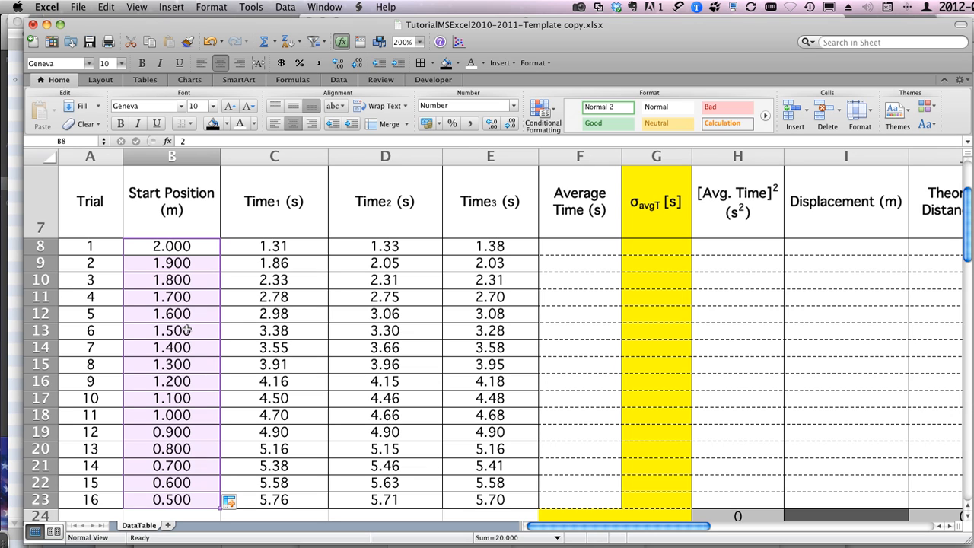
scroll(186, 329, up, 3)
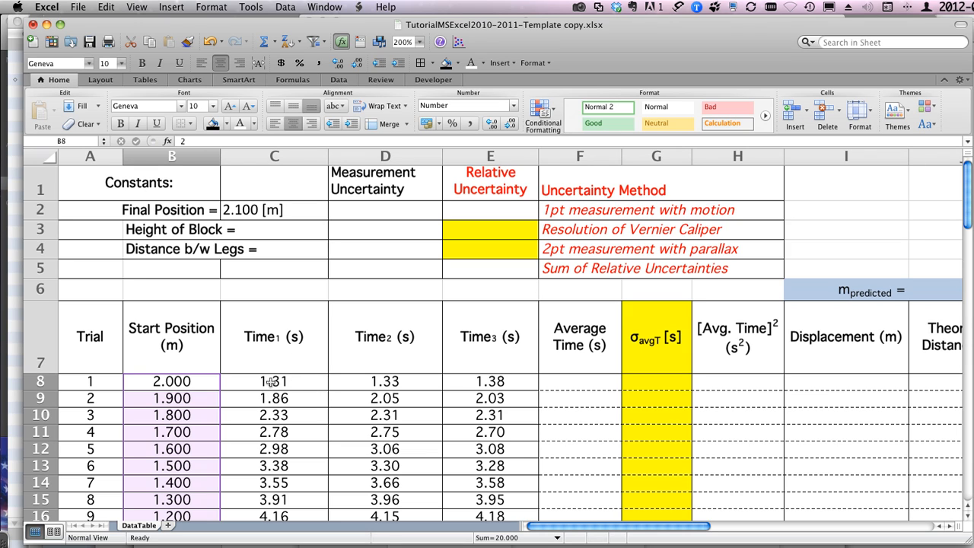
Step: Look over the three time measurements for the first six trials, then those for trial 1 alone
drag(251, 382, 481, 468)
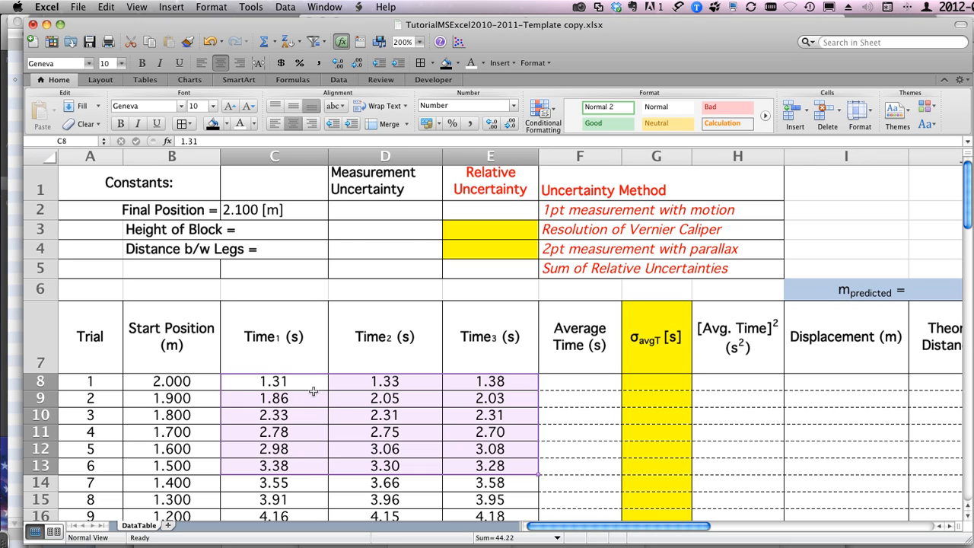
click(274, 381)
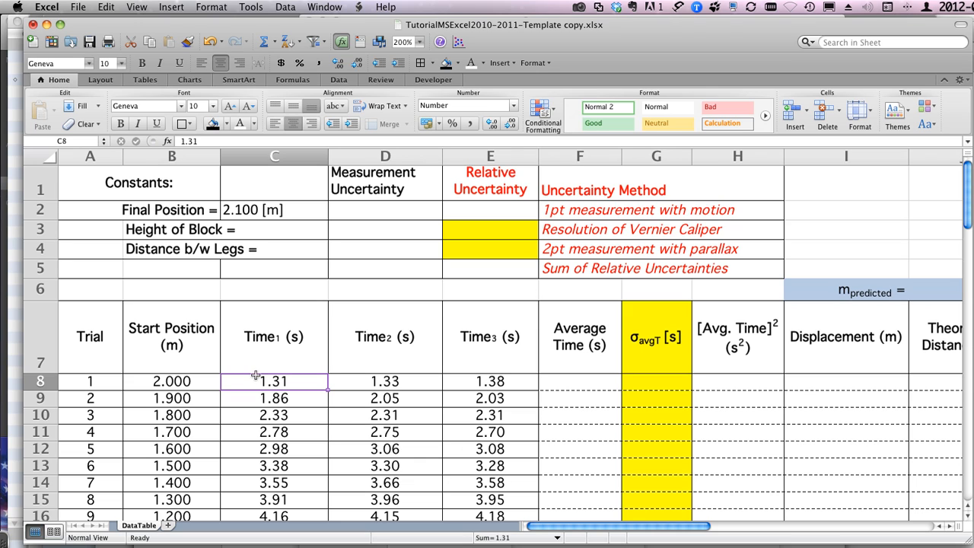
drag(259, 379, 461, 380)
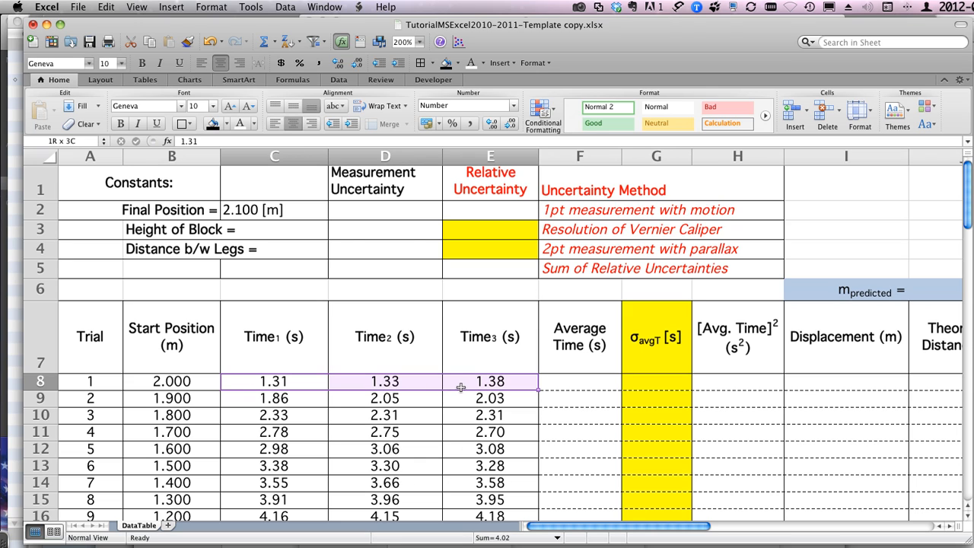
Step: Set the sheet zoom to 150% and select the three time columns' measurements for all trials
click(421, 42)
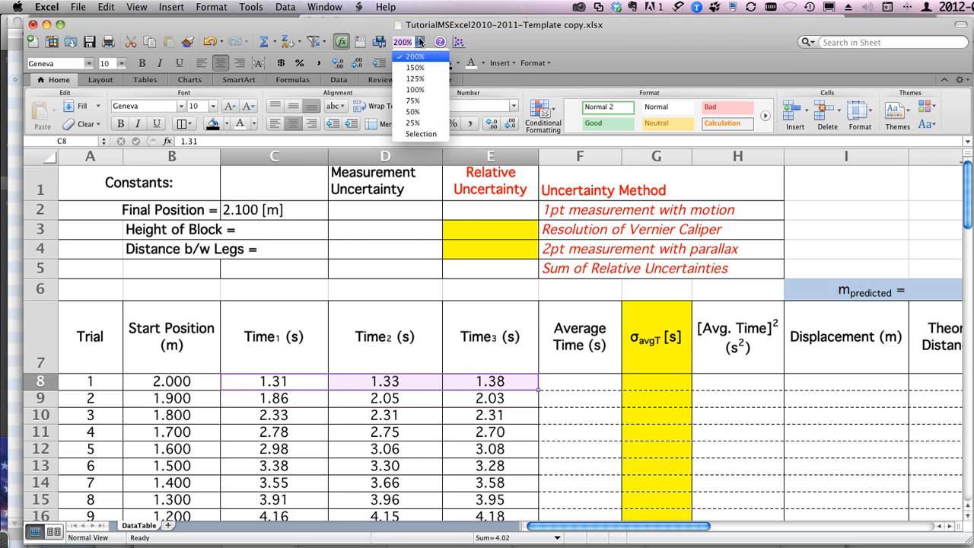
click(418, 66)
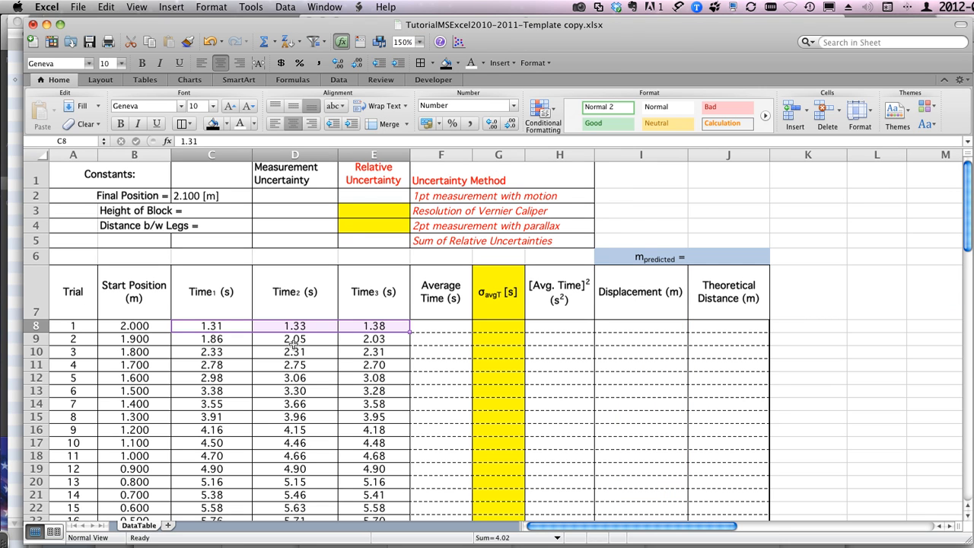
drag(202, 328, 381, 364)
scroll(381, 365, up, 3)
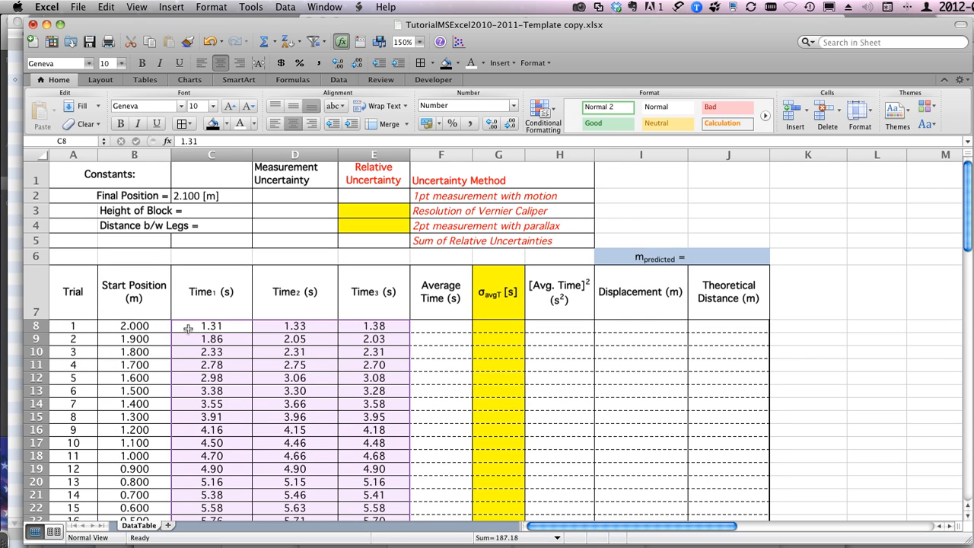
Step: Clear the three time columns' measurements for all trials, and undo the clearing
right_click(228, 353)
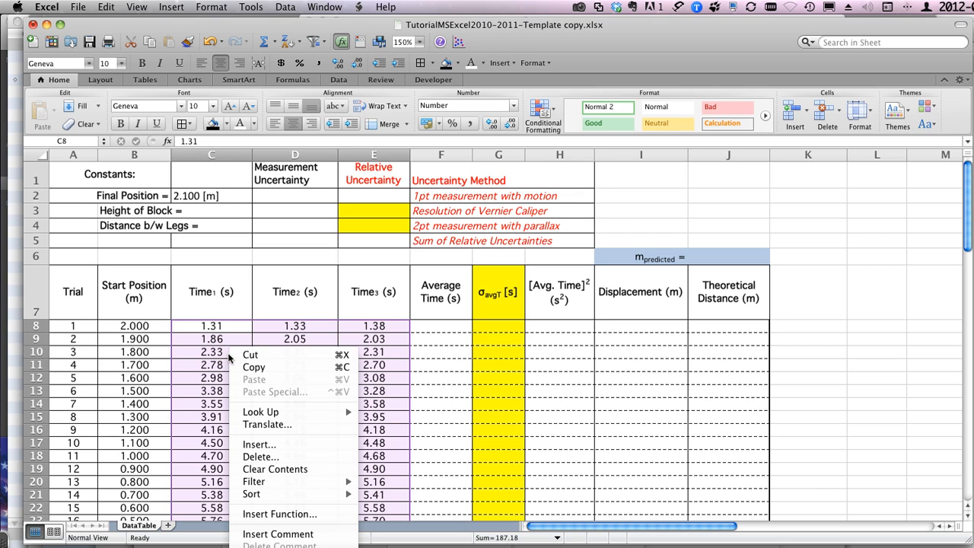
click(254, 469)
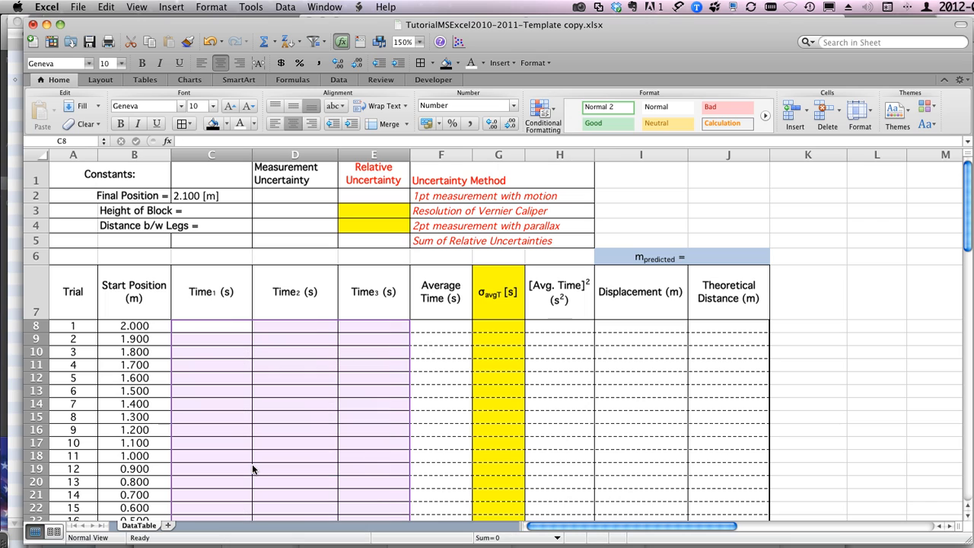
click(207, 328)
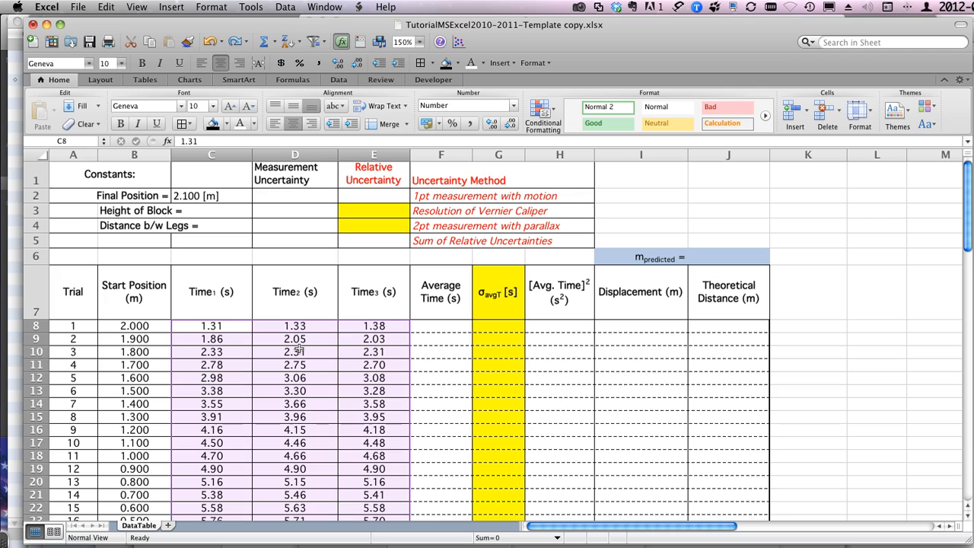
key(super+z)
Step: Calculate trial 1's Average Time in F8 from its three time measurements with =AVERAGE(C8:E8)
click(432, 325)
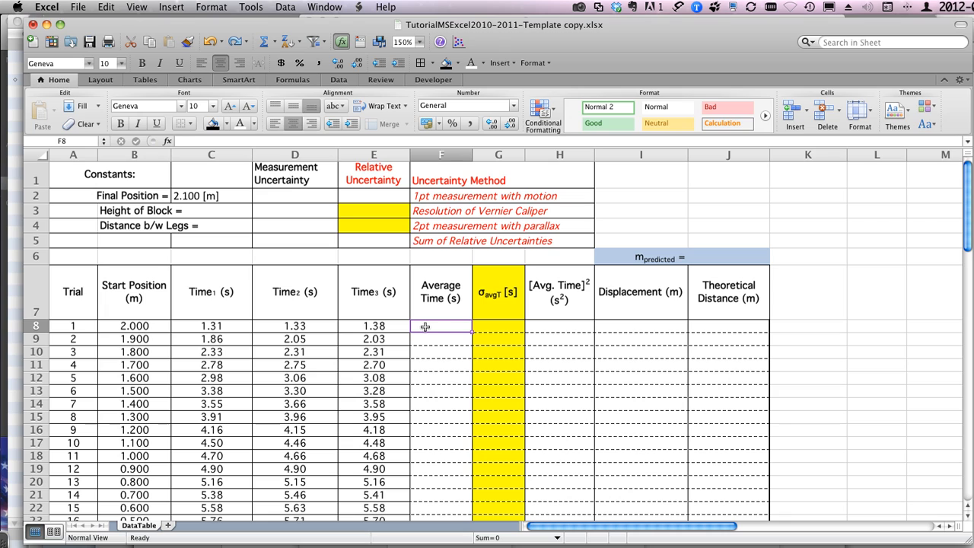
text(=)
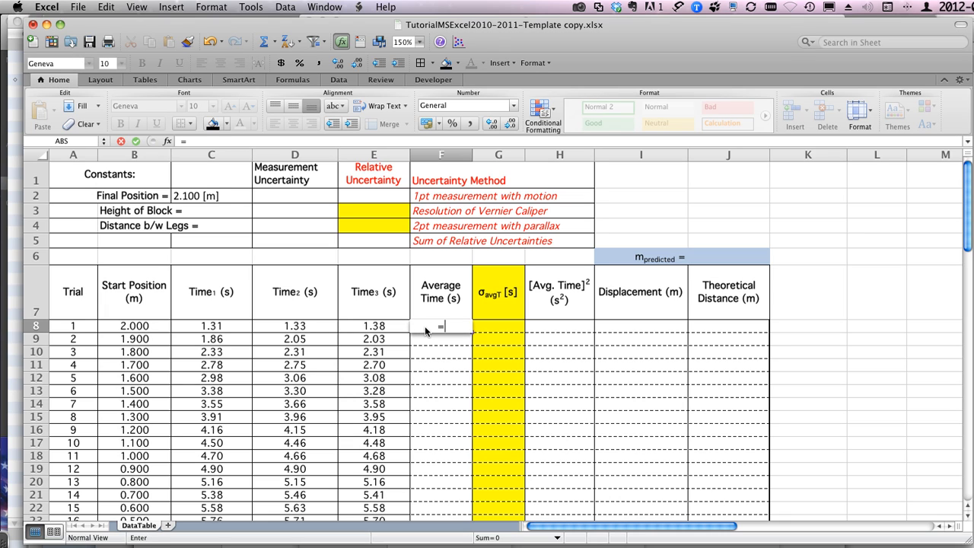
text(aver)
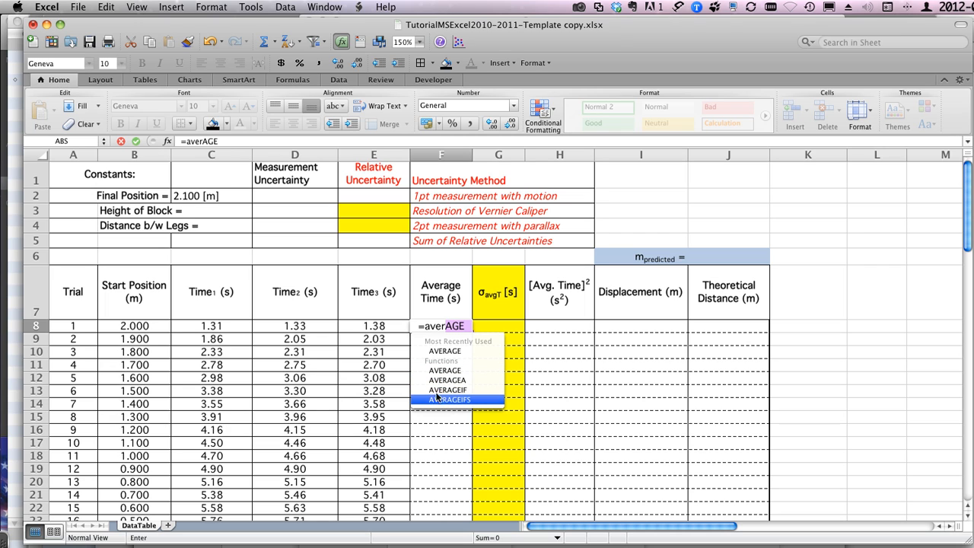
click(437, 350)
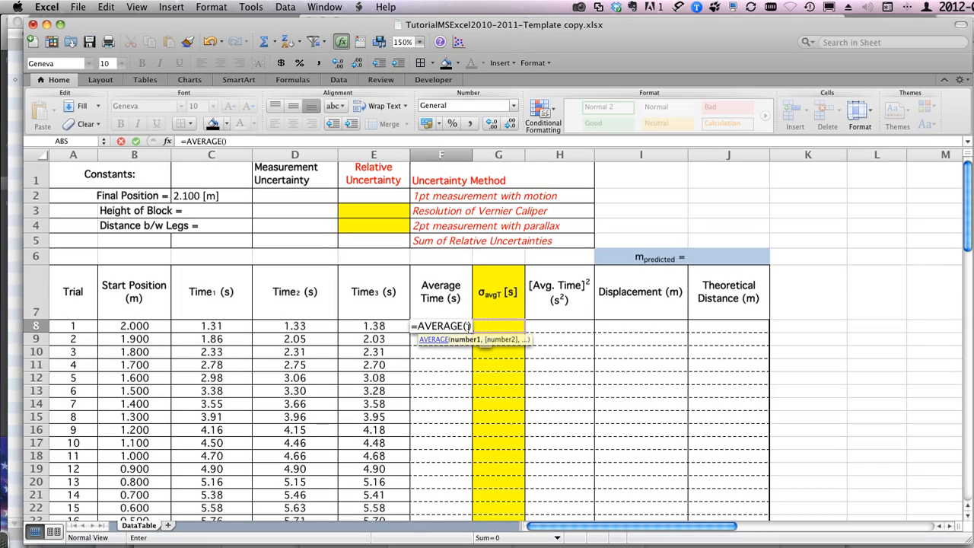
click(220, 328)
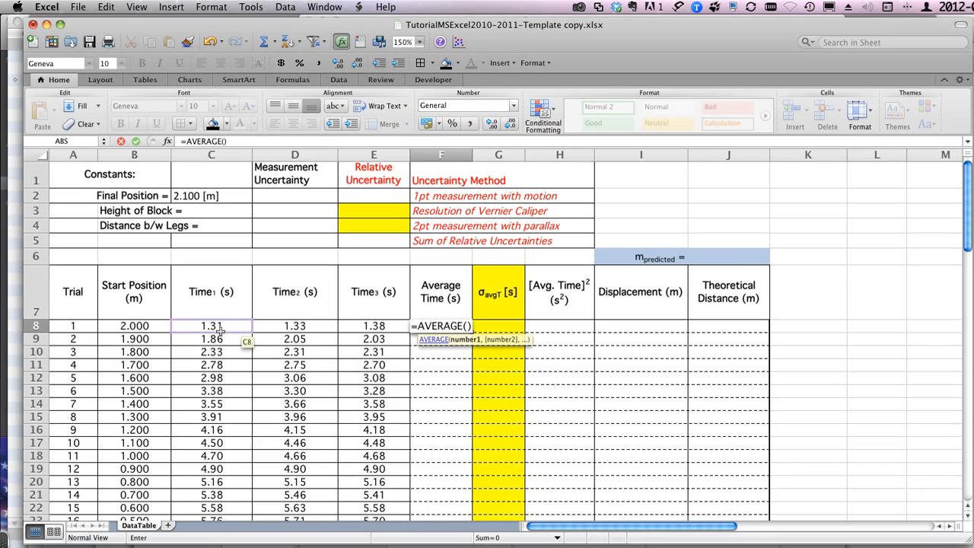
click(206, 327)
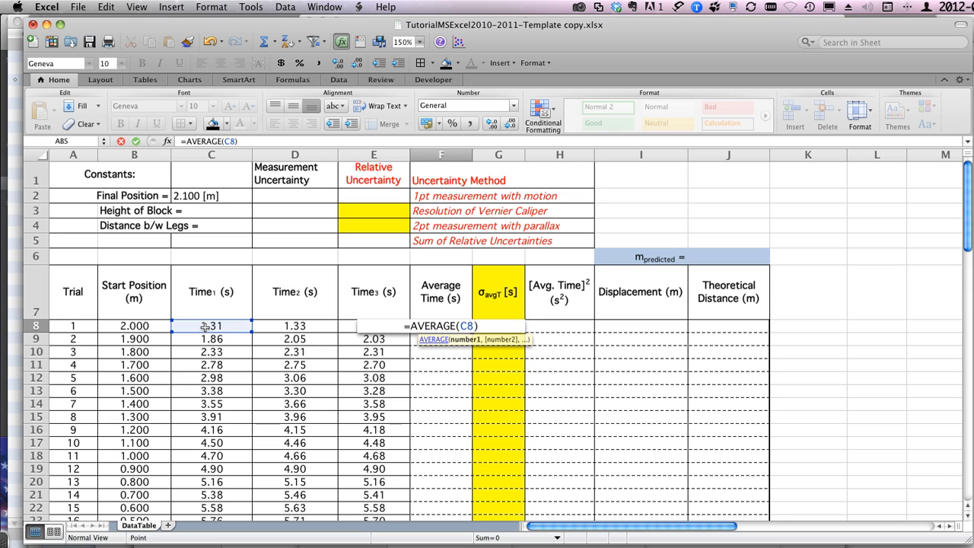
drag(205, 326, 355, 325)
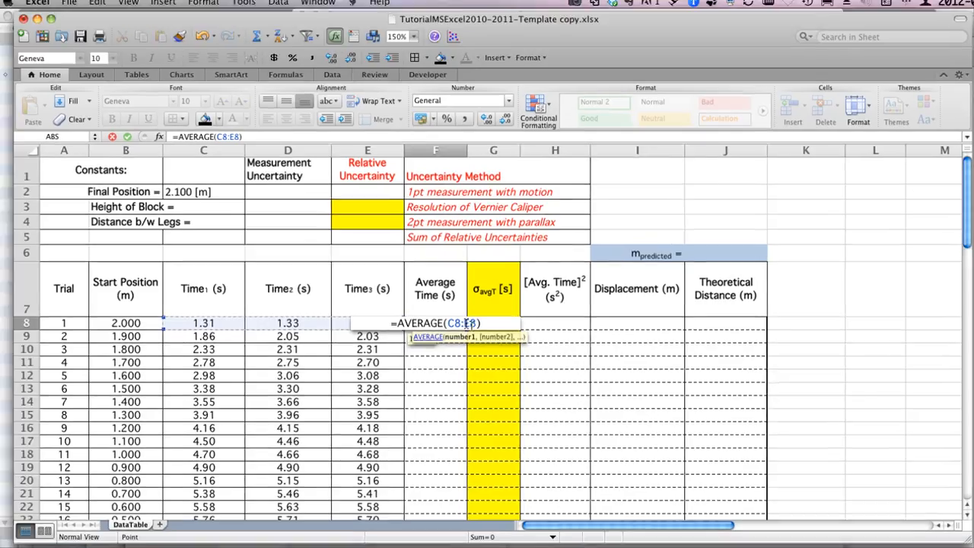
key(Return)
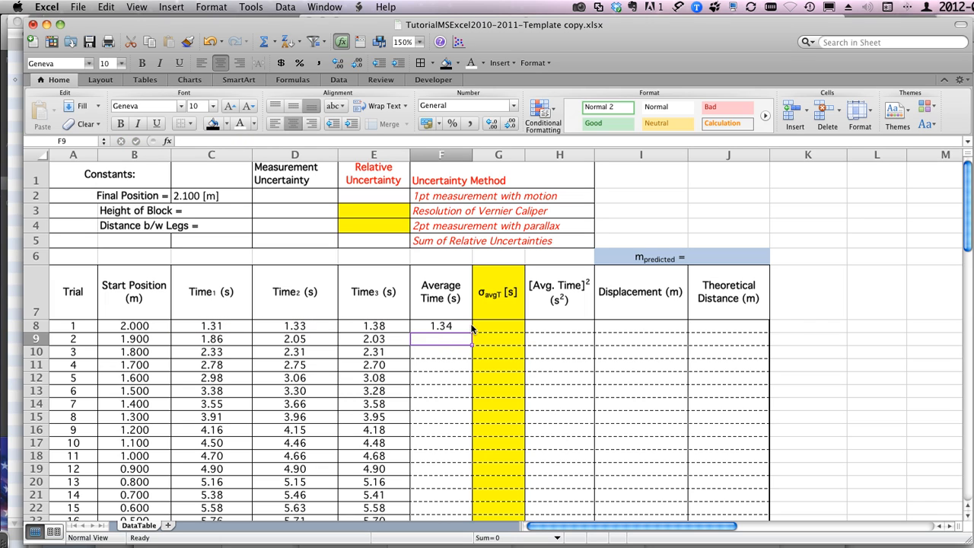
Step: Replace trial 1's Average Time formula with the manual calculation =(C8+D8+E8)/3, and empty the cell again
click(450, 325)
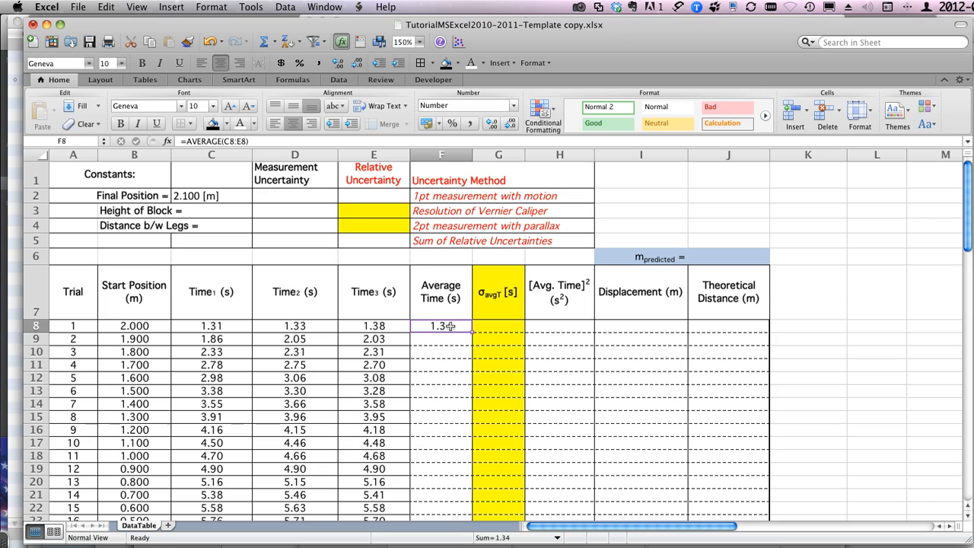
text(=)
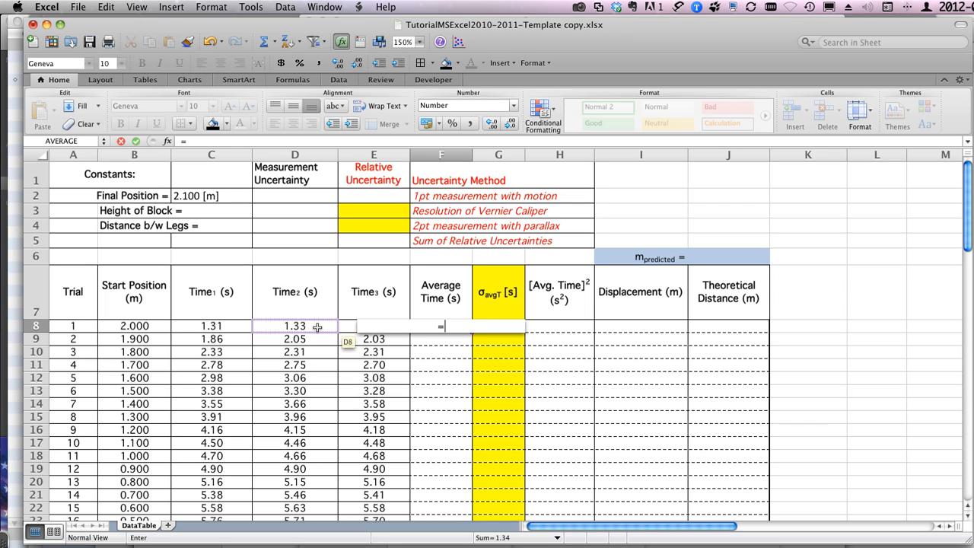
text(()
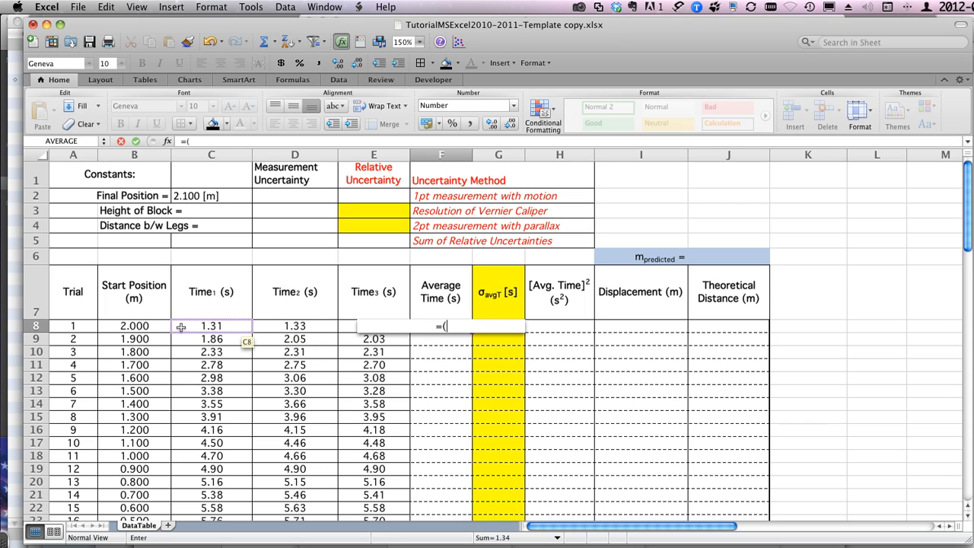
click(196, 326)
text(+)
click(269, 328)
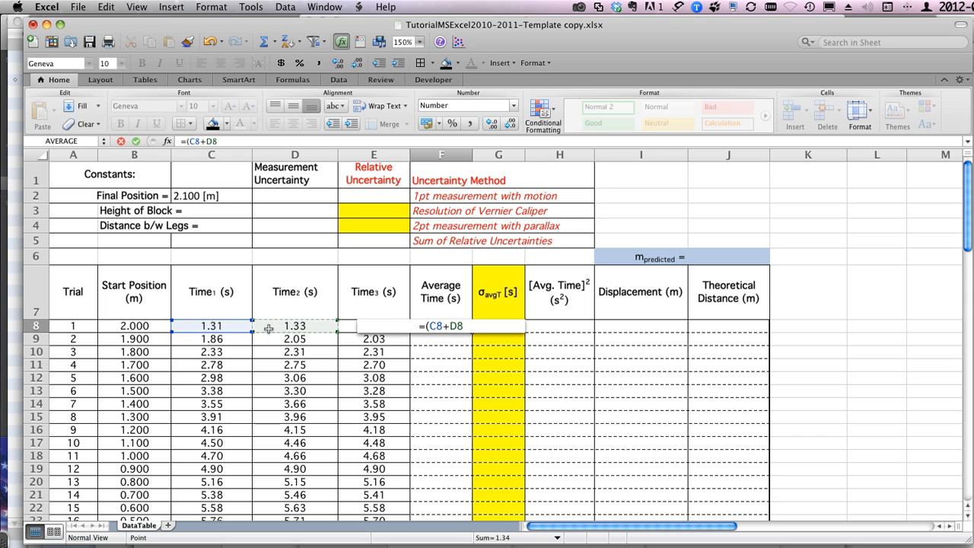
text(+)
click(344, 325)
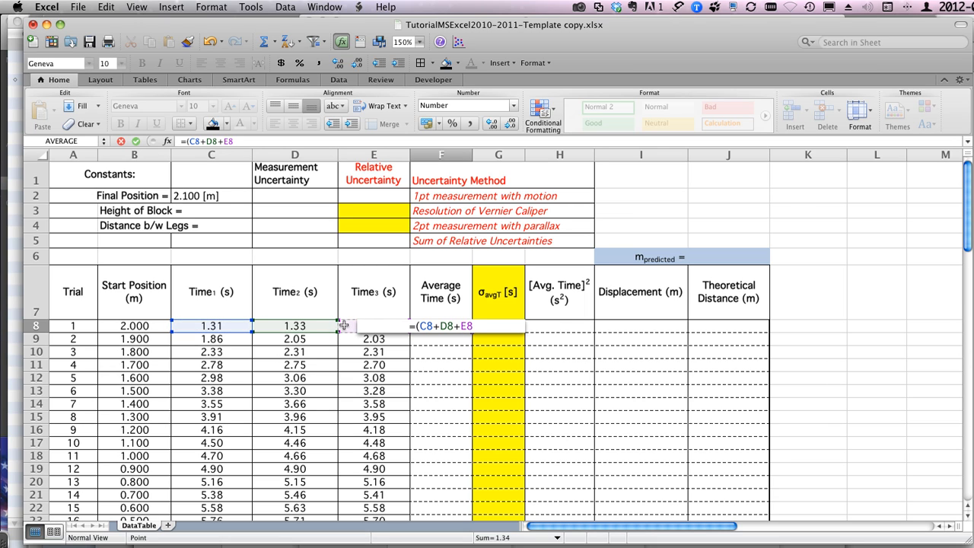
text())
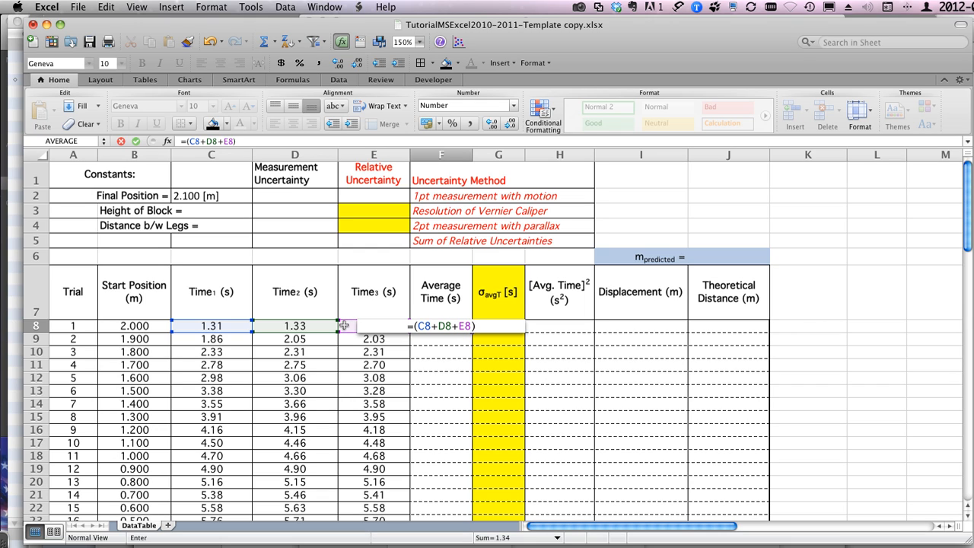
text(/)
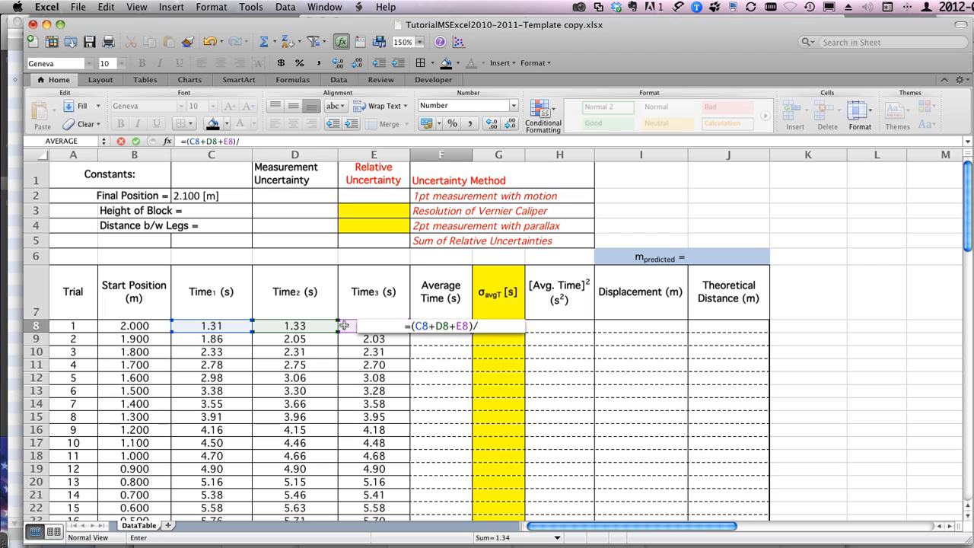
text(3)
key(Return)
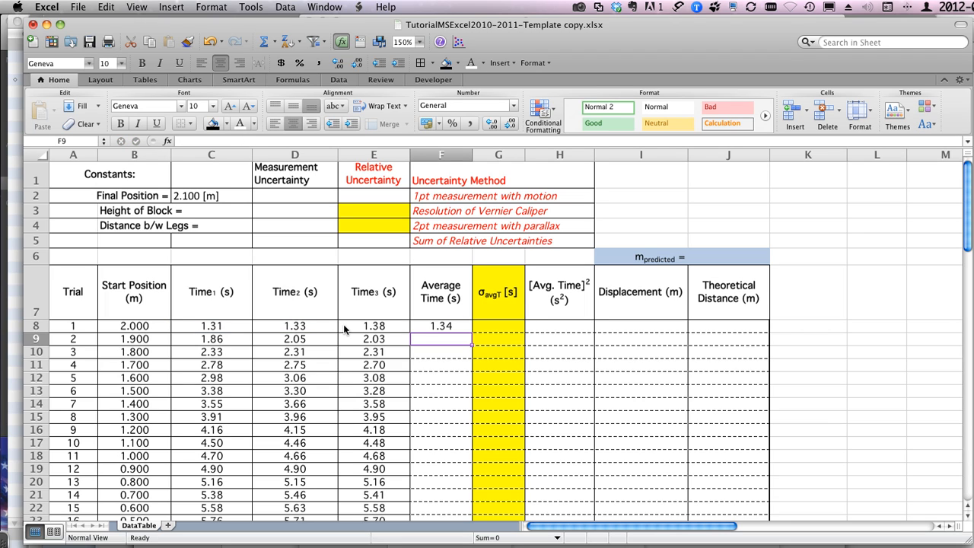
click(441, 328)
key(Delete)
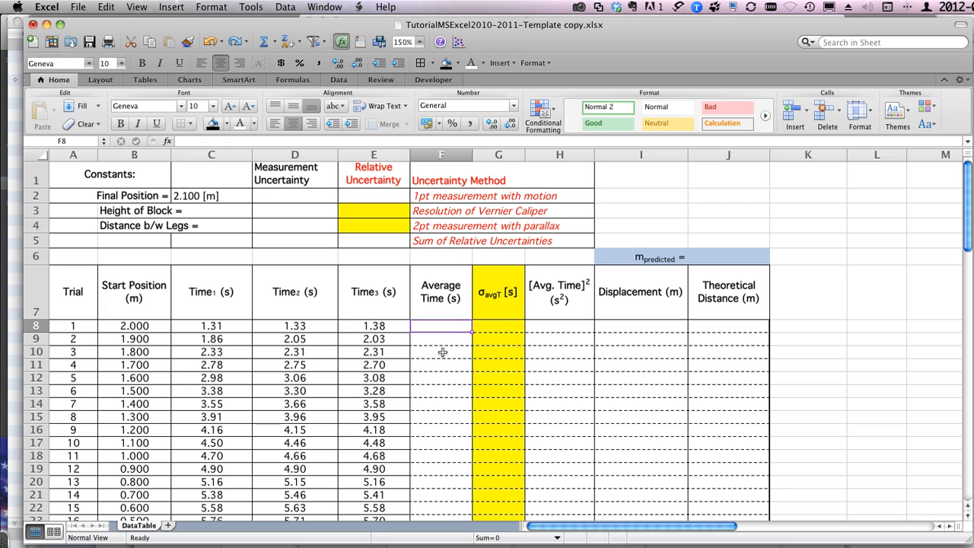
Step: Enter =AVERAGE(C8:E8) in the empty Average Time cell F8 for trial 1, choosing AVERAGE from the suggested functions
text(=a)
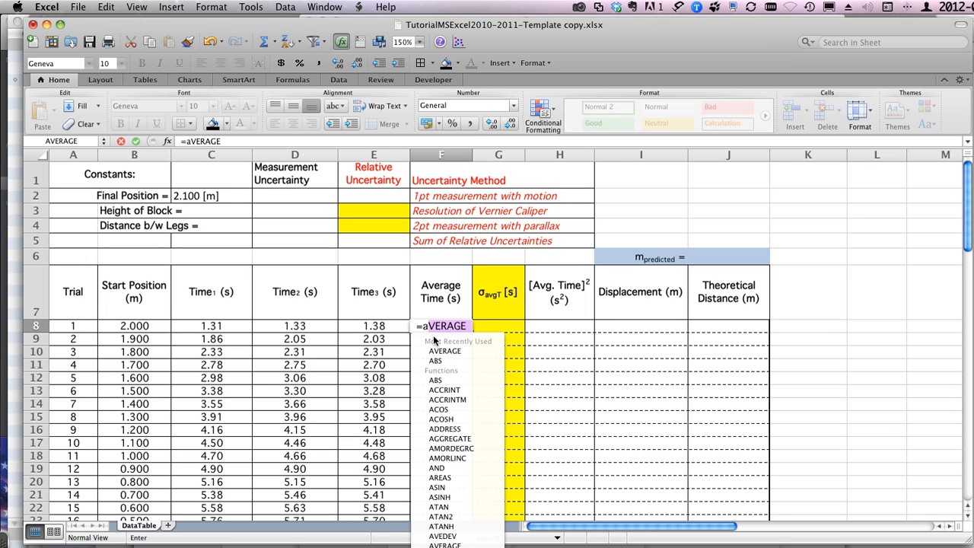
key(Down)
key(Down)
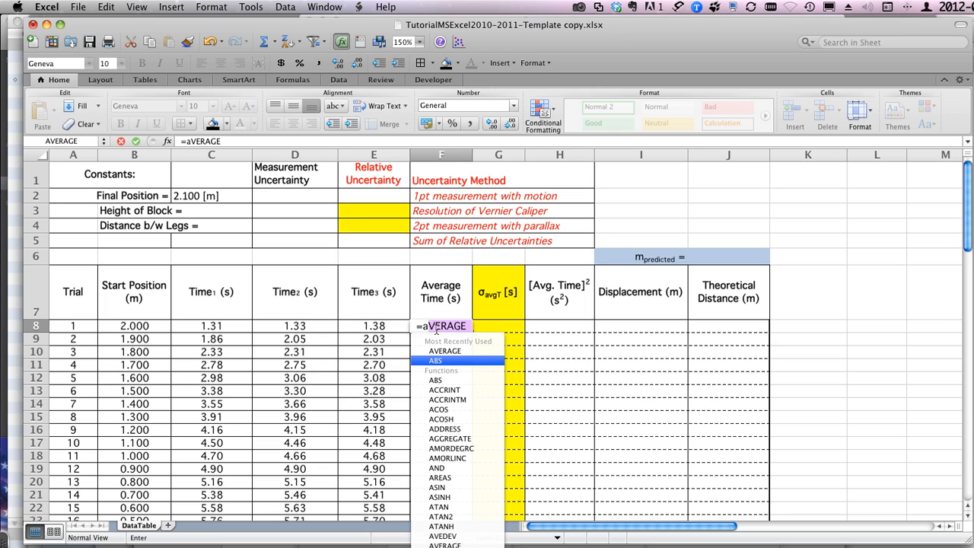
key(Up)
key(Tab)
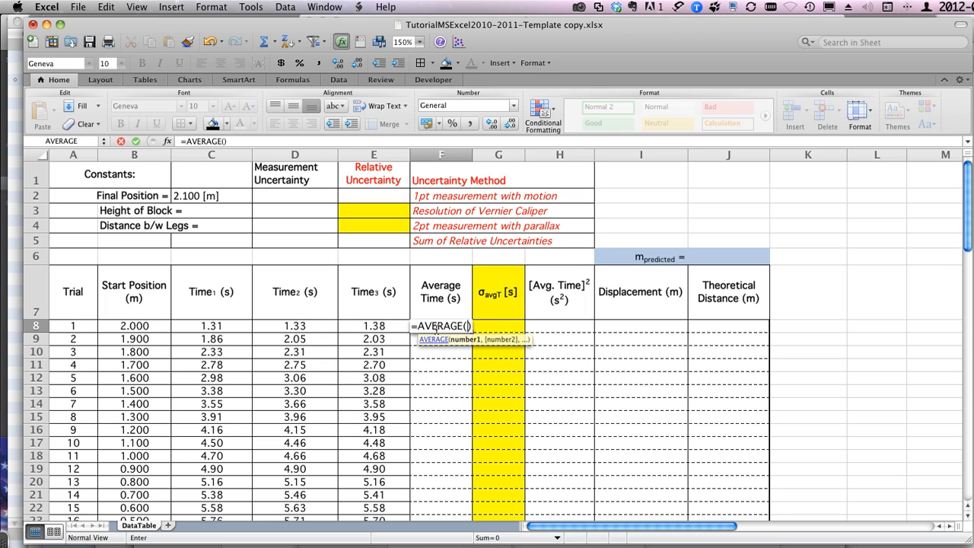
click(233, 328)
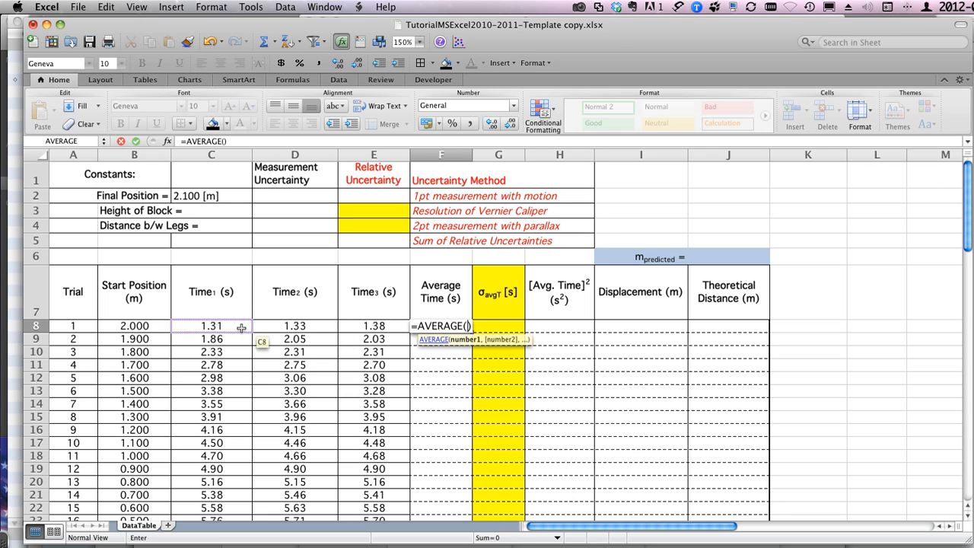
drag(239, 328, 351, 328)
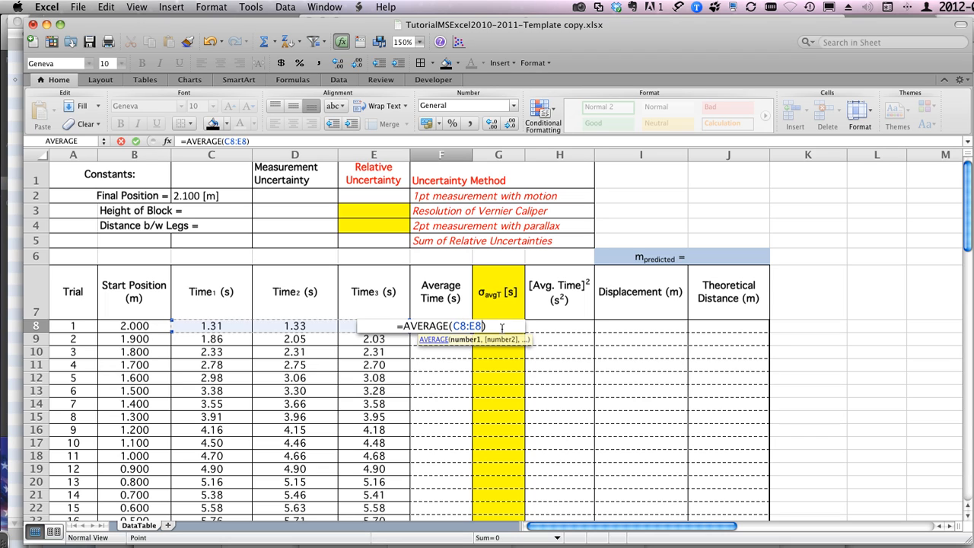
key(Return)
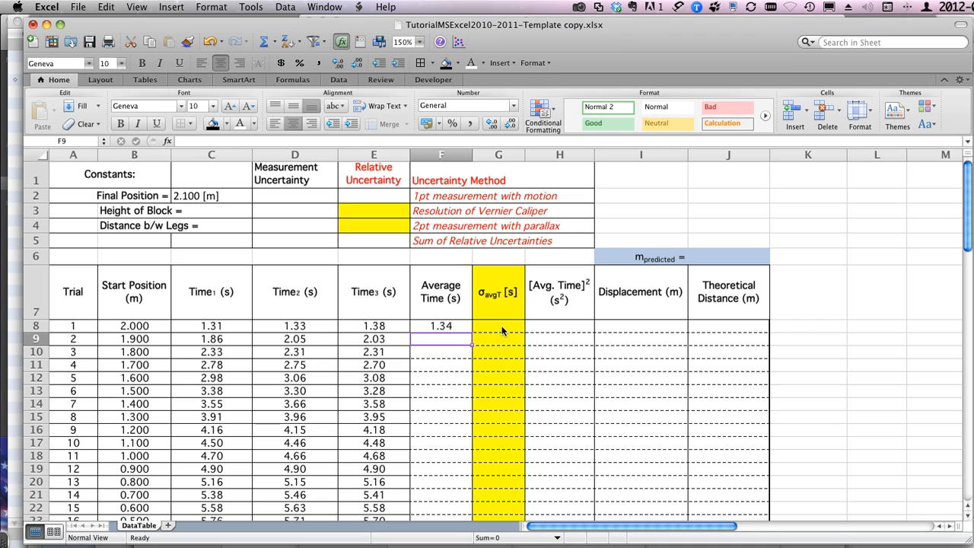
Step: Auto-fill the Average Time formula from trial 1 down to trial 16 and check the copied formulas in several trials
click(436, 325)
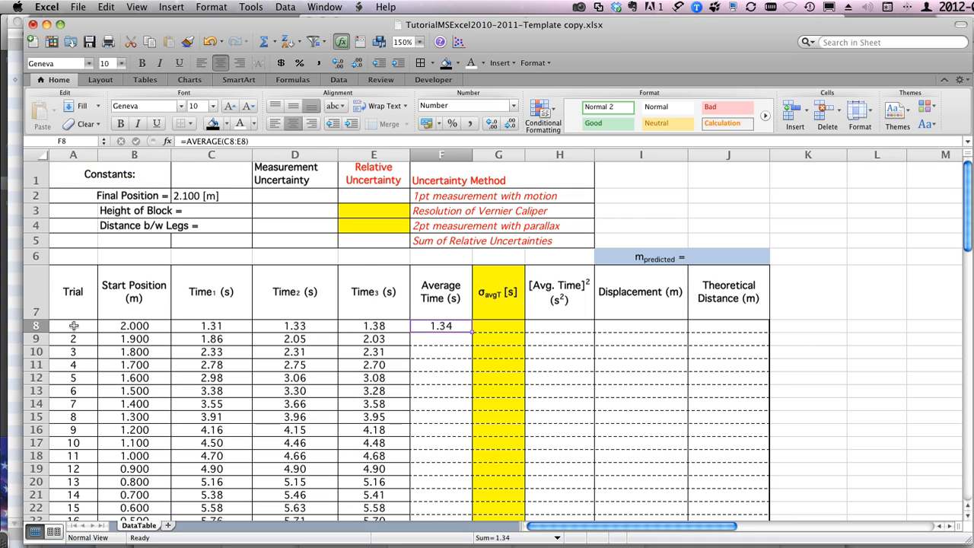
double_click(472, 330)
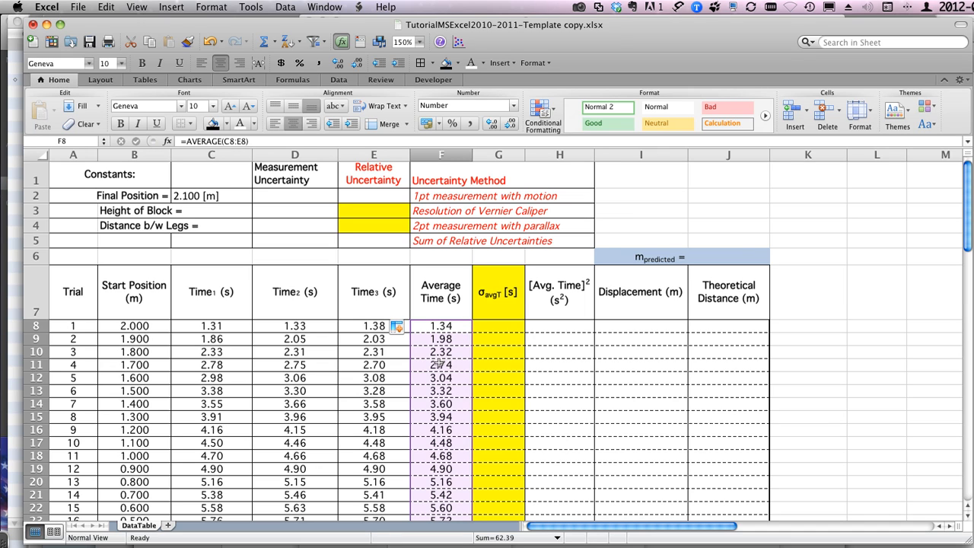
scroll(440, 362, down, 2)
scroll(440, 363, down, 2)
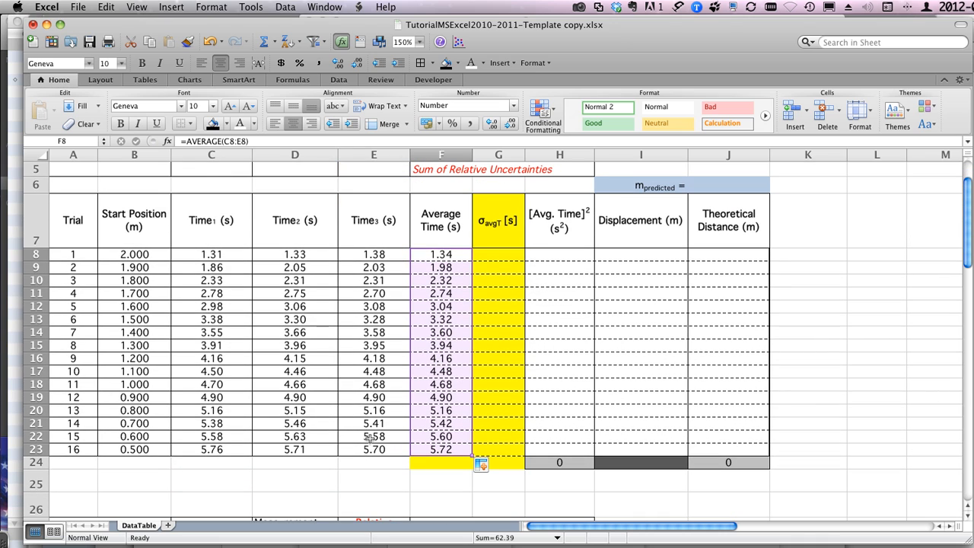
click(437, 449)
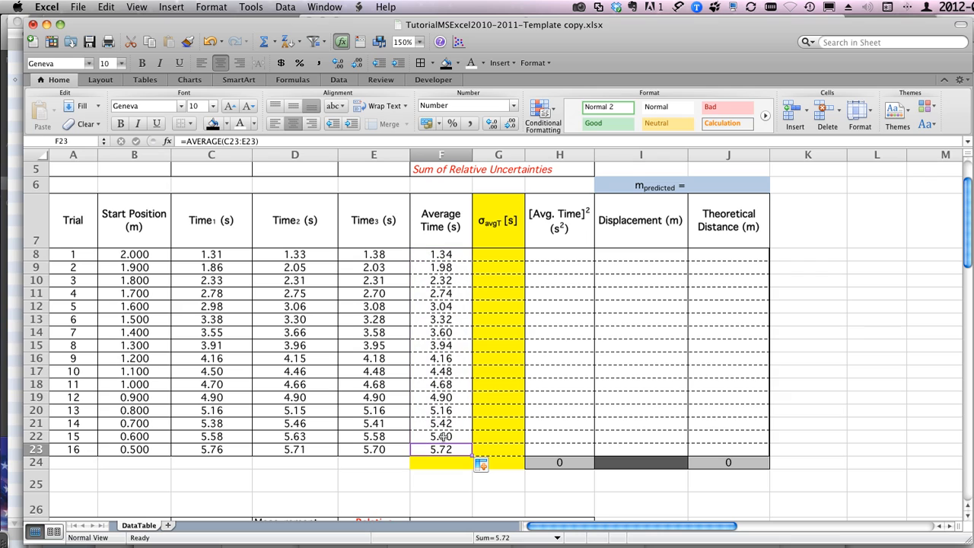
click(441, 411)
click(441, 356)
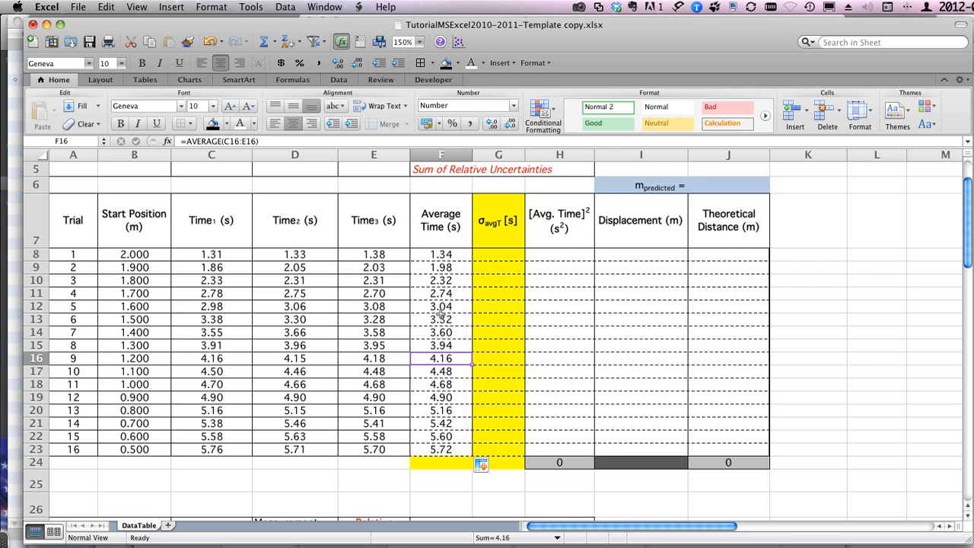
click(440, 308)
click(442, 258)
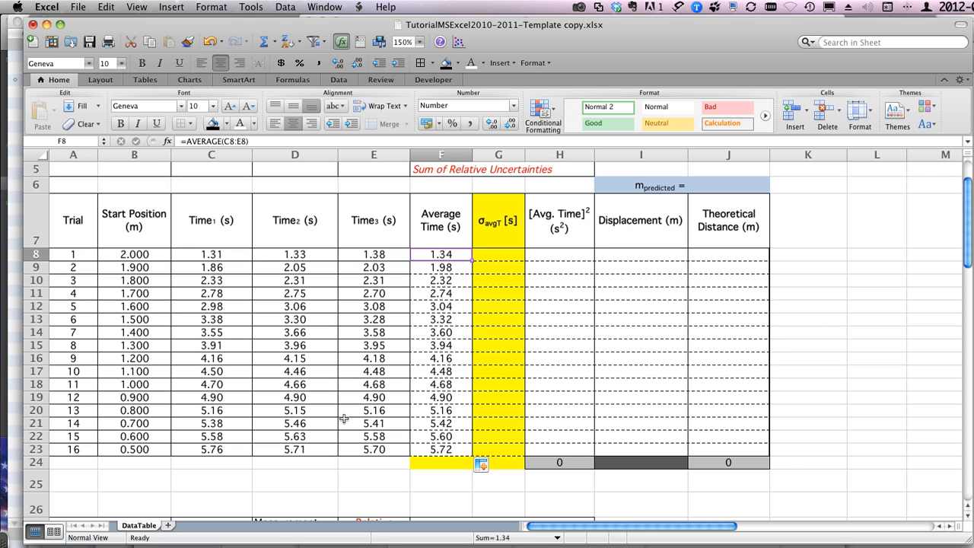
Step: Calculate trial 1's [Avg. Time]² in H8 by squaring its Average Time with =F8^2
scroll(344, 418, up, 4)
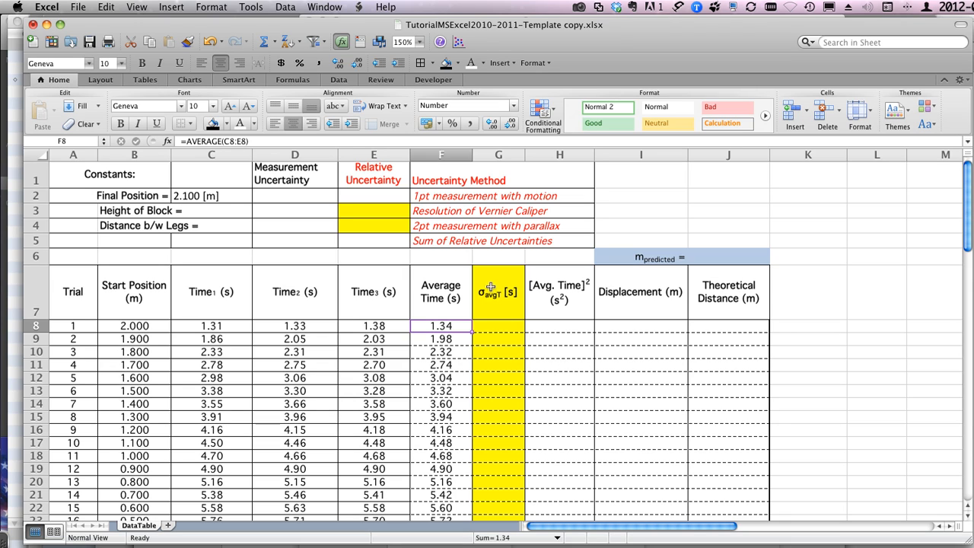
click(535, 325)
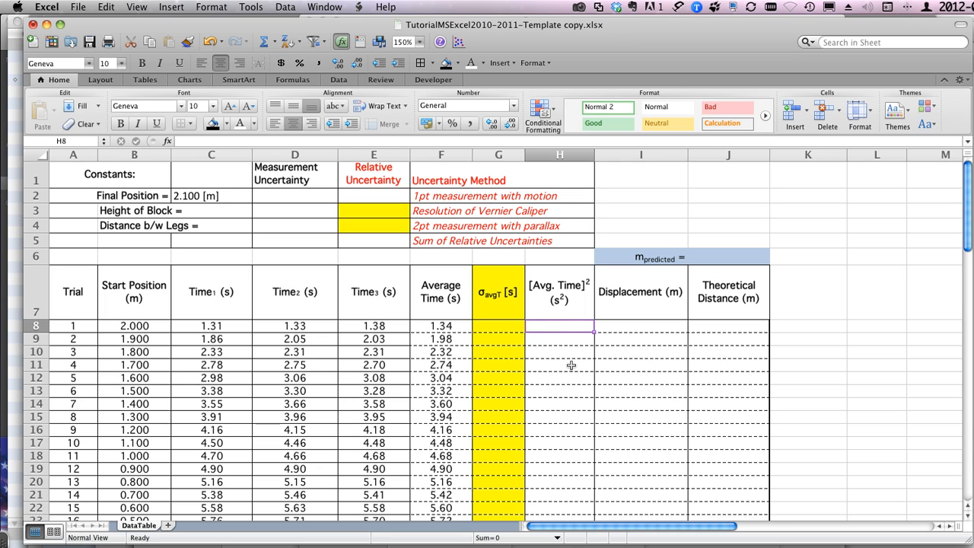
text(=)
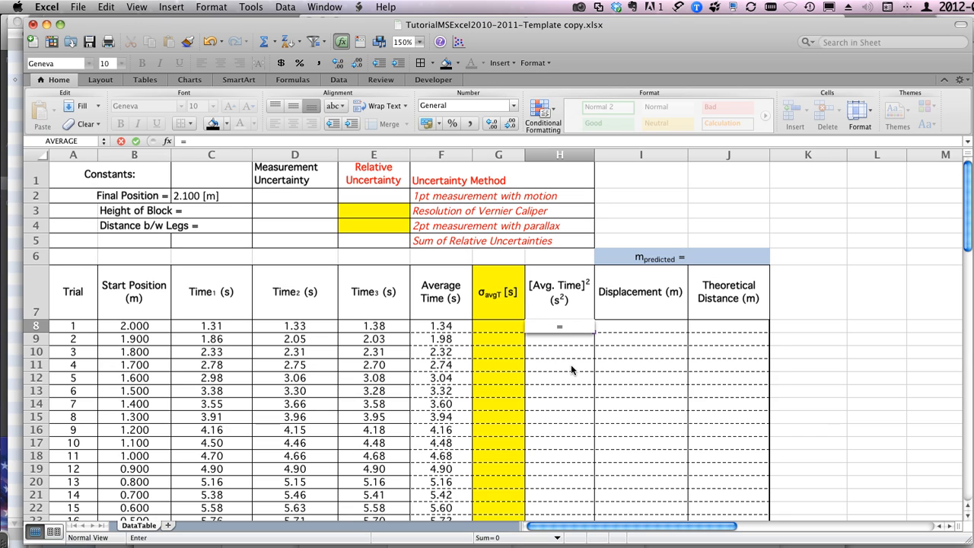
click(441, 326)
click(435, 326)
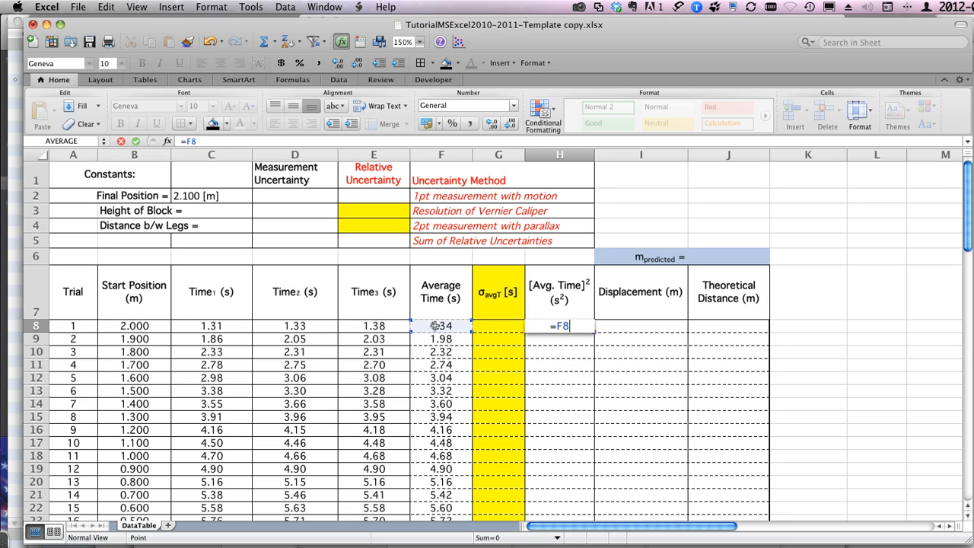
text(^2)
key(Return)
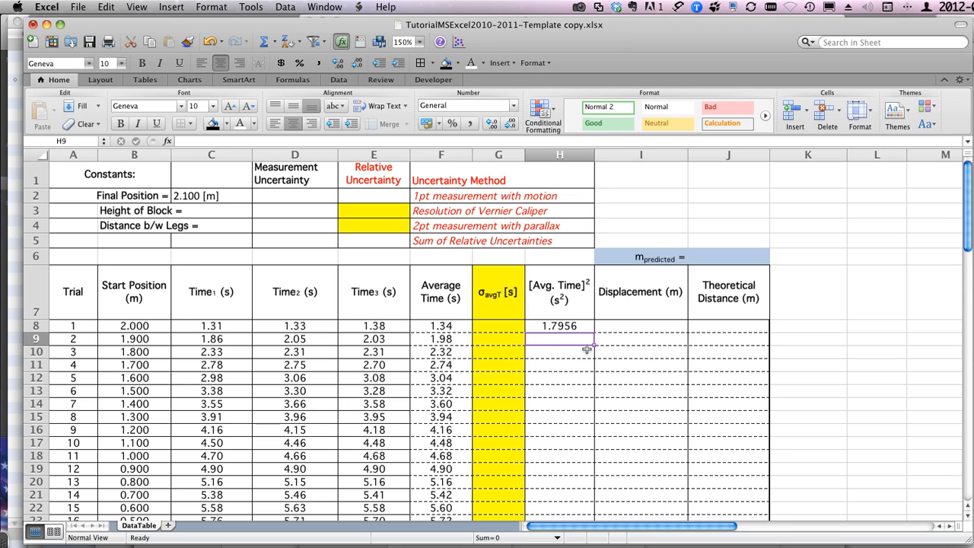
Step: Auto-fill the [Avg. Time]² formula from trial 1 down to trial 16
click(563, 327)
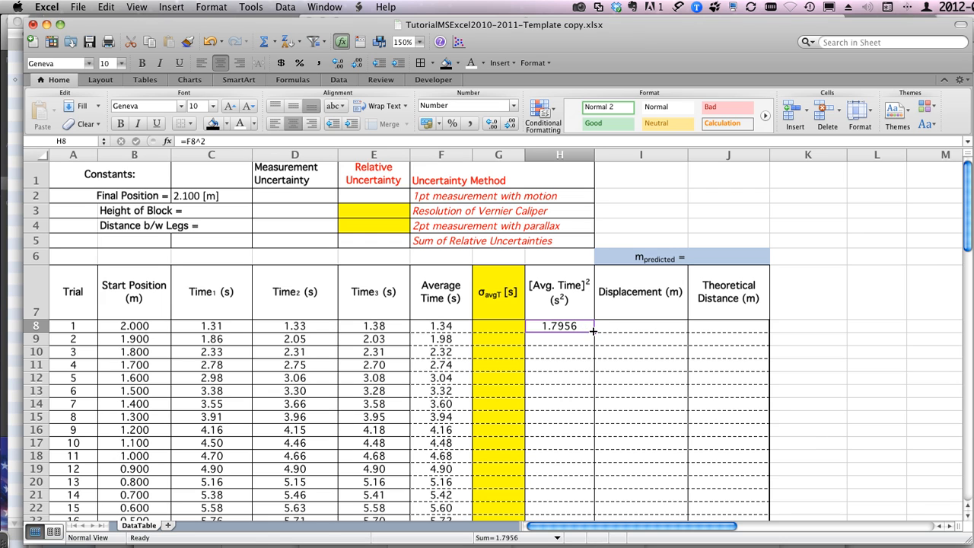
drag(593, 331, 588, 368)
scroll(567, 323, up, 2)
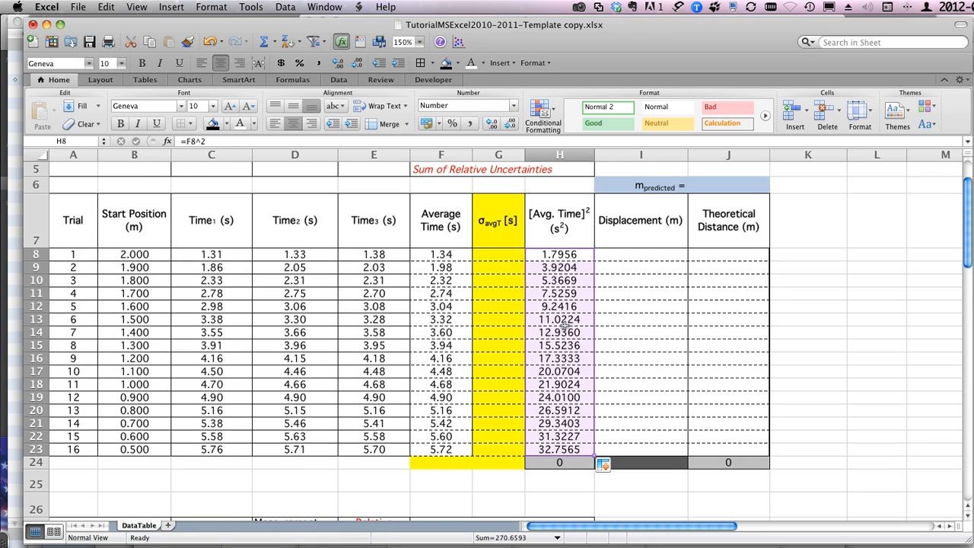
scroll(567, 323, up, 1)
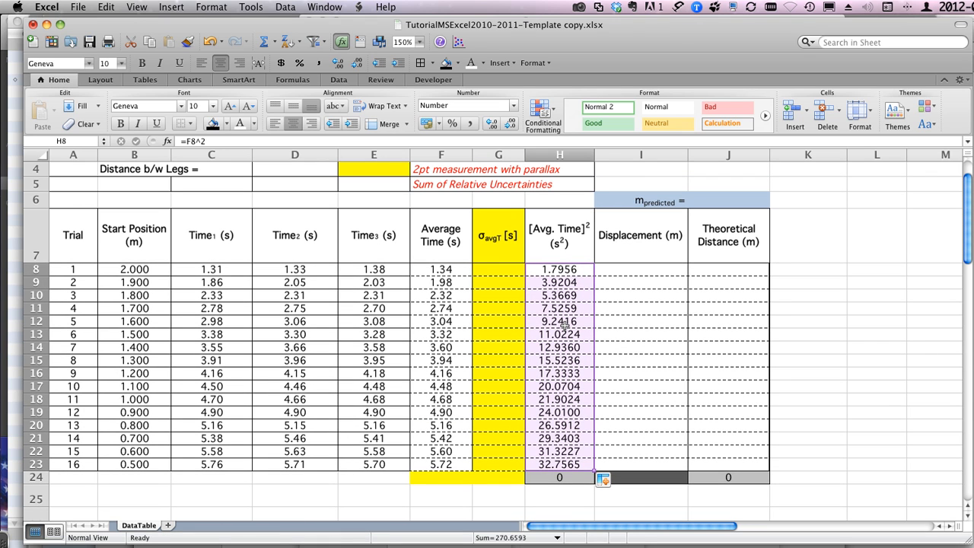
Step: Increase the displayed precision of the Average Time values for trials 1 to 16 to eight decimal places
click(425, 272)
drag(425, 272, 430, 463)
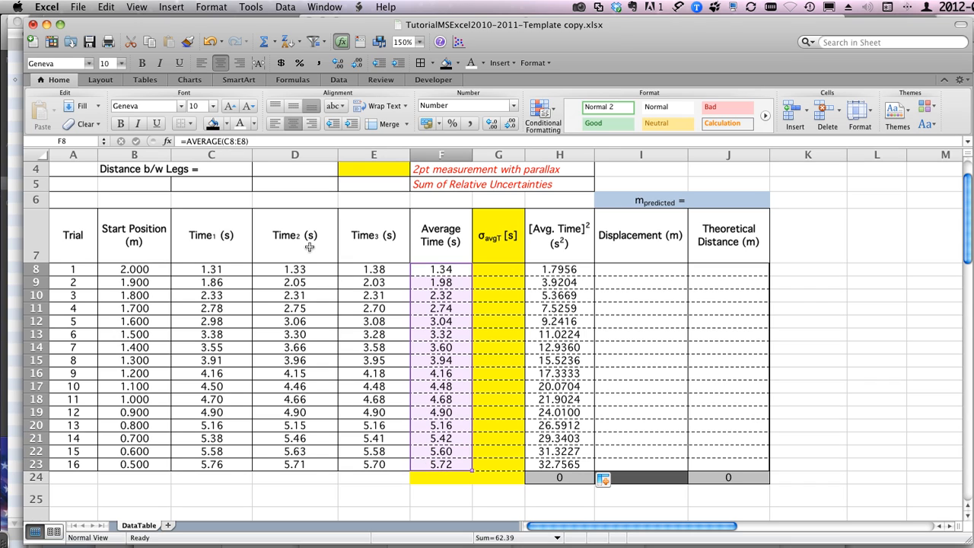
click(493, 124)
click(493, 124)
click(493, 124)
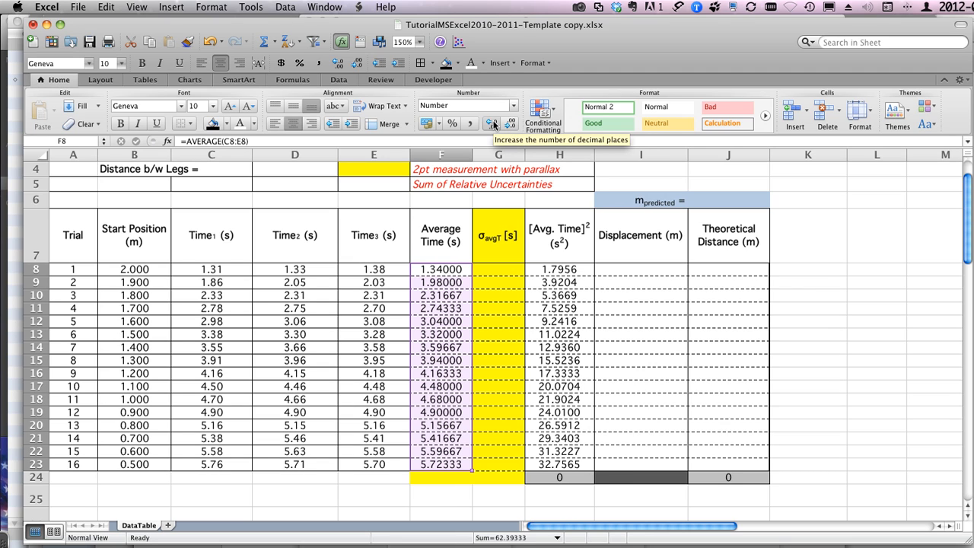
click(493, 124)
click(494, 124)
click(494, 124)
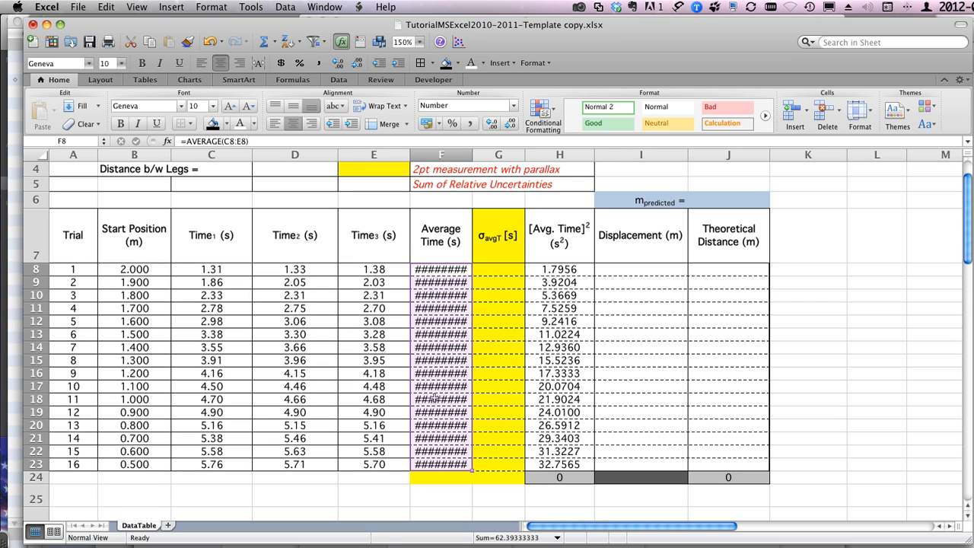
Step: Reduce the Average Time values for trials 1 to 16 back to two decimal places
click(443, 271)
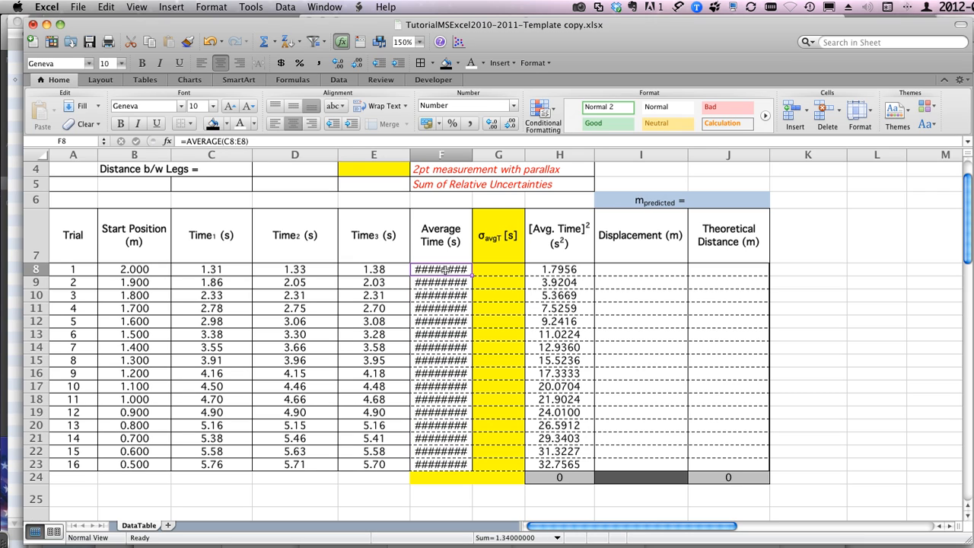
drag(444, 270, 446, 462)
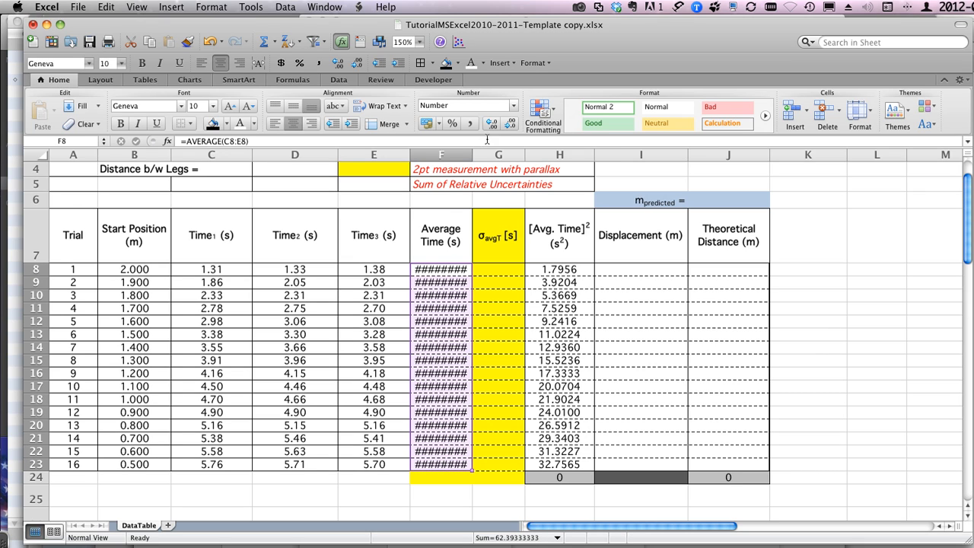
click(514, 125)
click(515, 125)
click(515, 125)
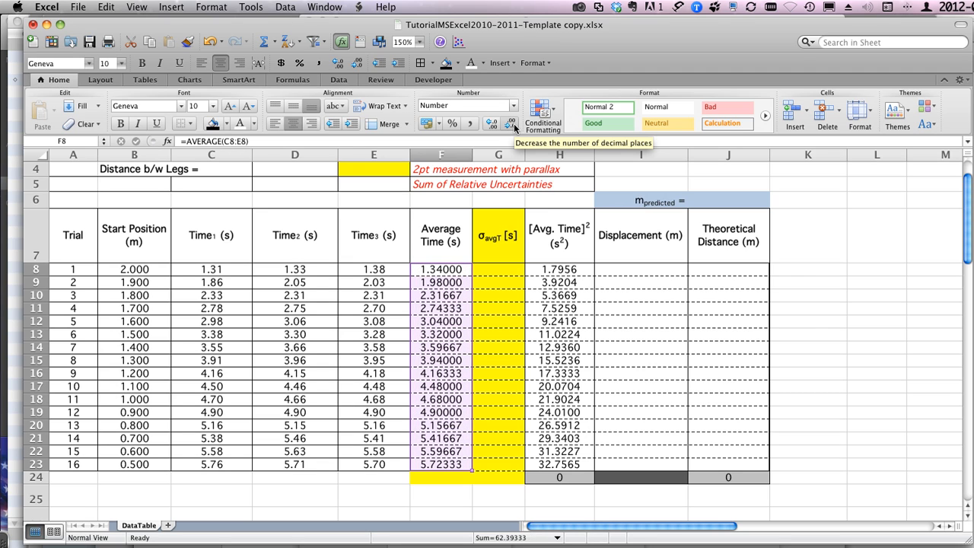
click(515, 126)
click(515, 126)
click(514, 126)
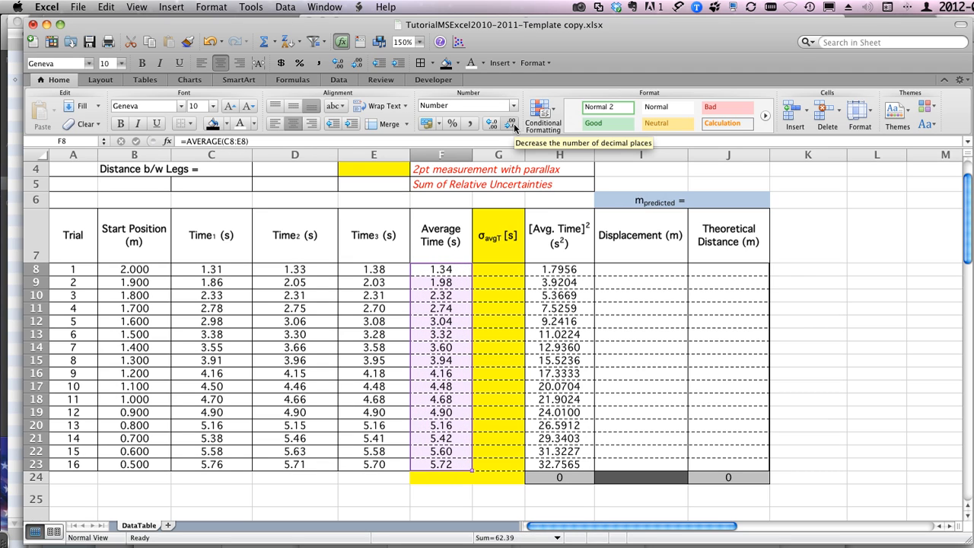
Step: Examine the Final Position constant's cell name and stored value as a reference for the Displacement column
click(629, 271)
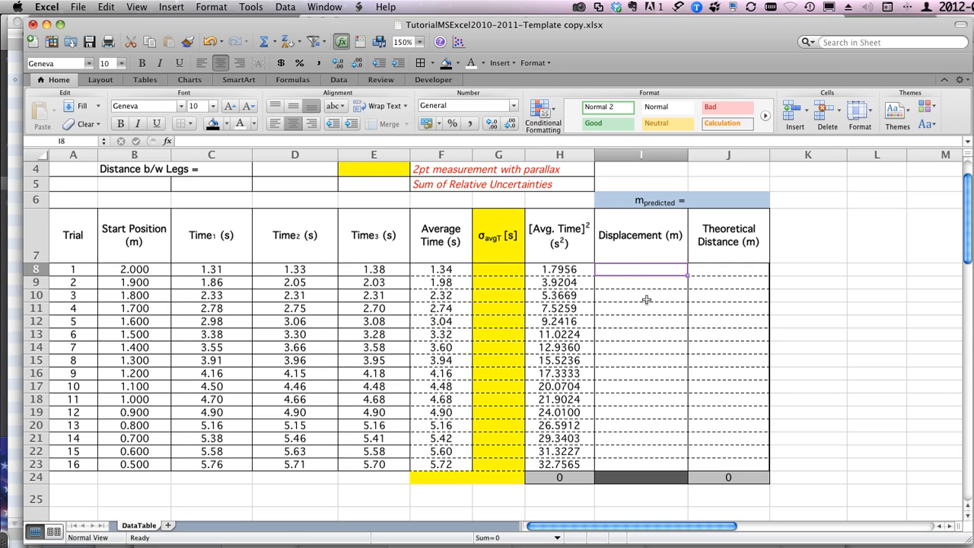
scroll(646, 300, up, 3)
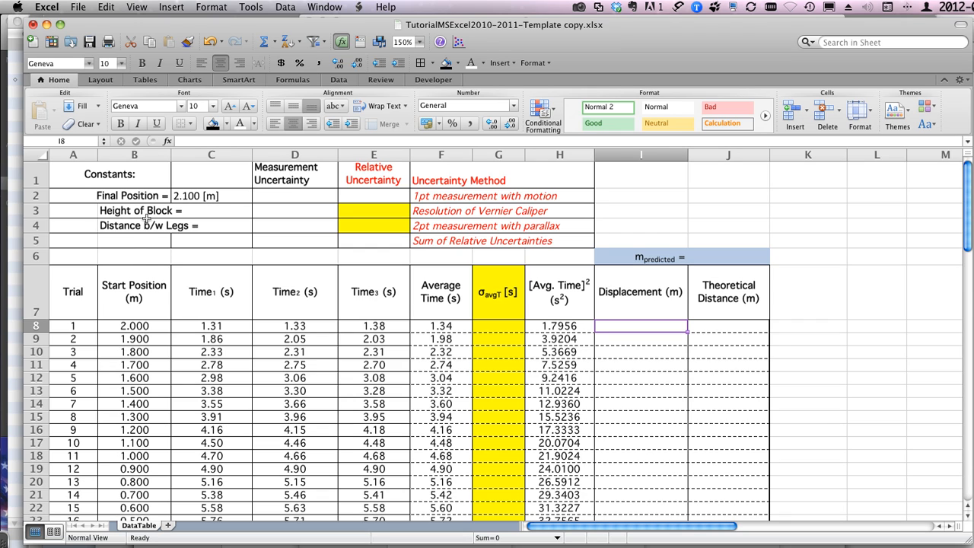
click(198, 196)
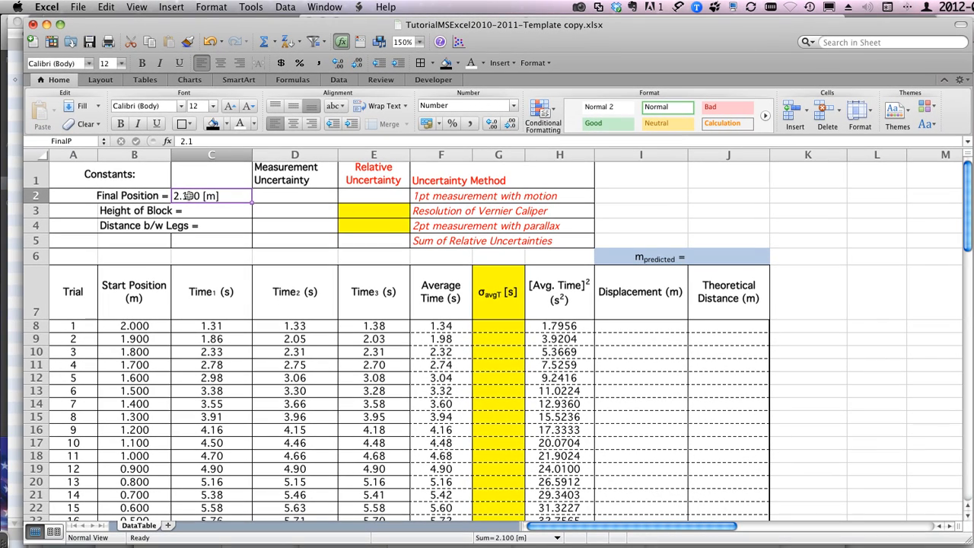
Step: Enter 0.0105 as the Height of Block in C3 and 1.000 as the Distance b/w Legs in C4
click(128, 210)
click(189, 210)
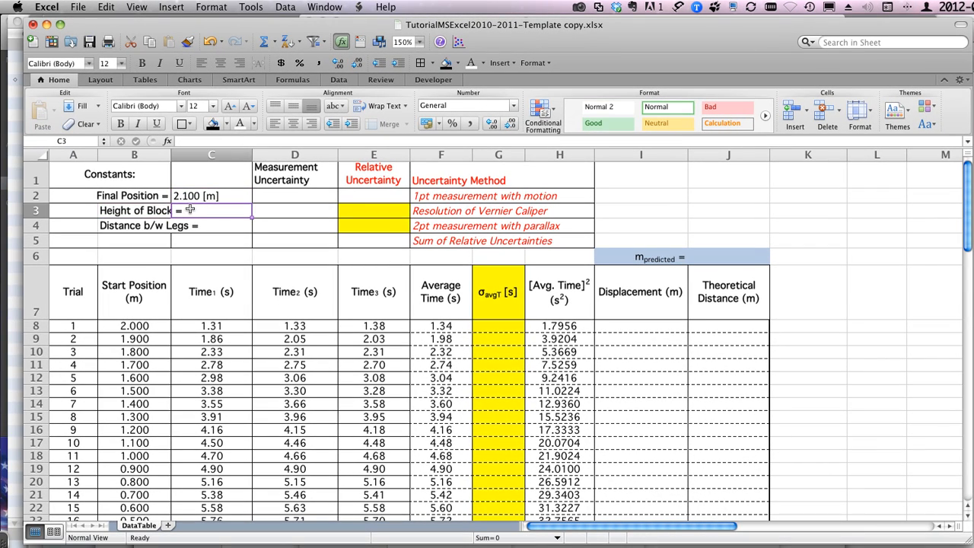
text(0)
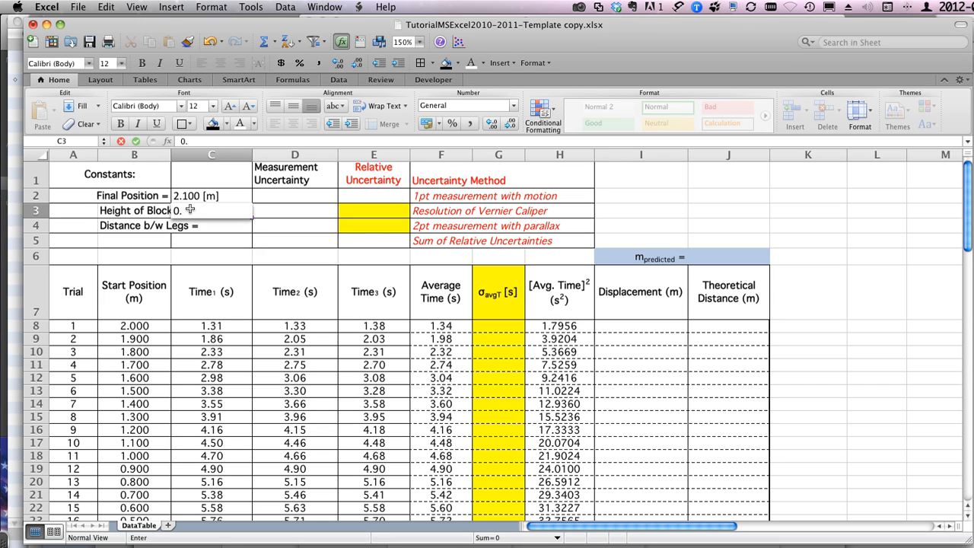
text(.0105)
key(Return)
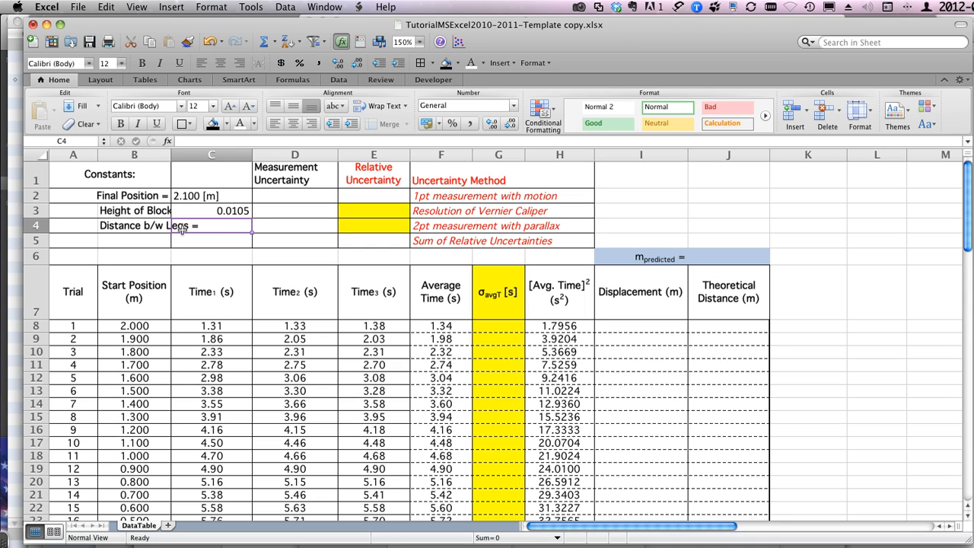
text(1)
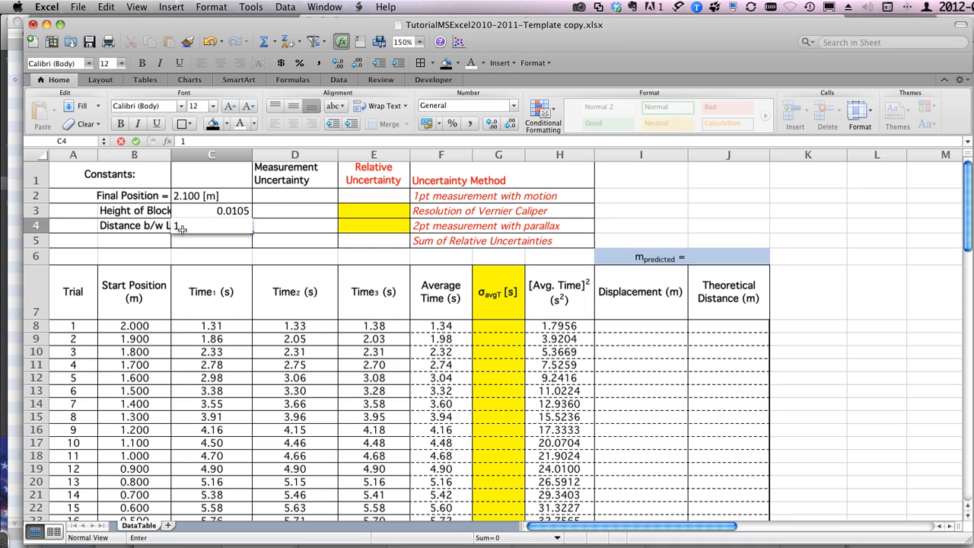
text(.000)
key(Return)
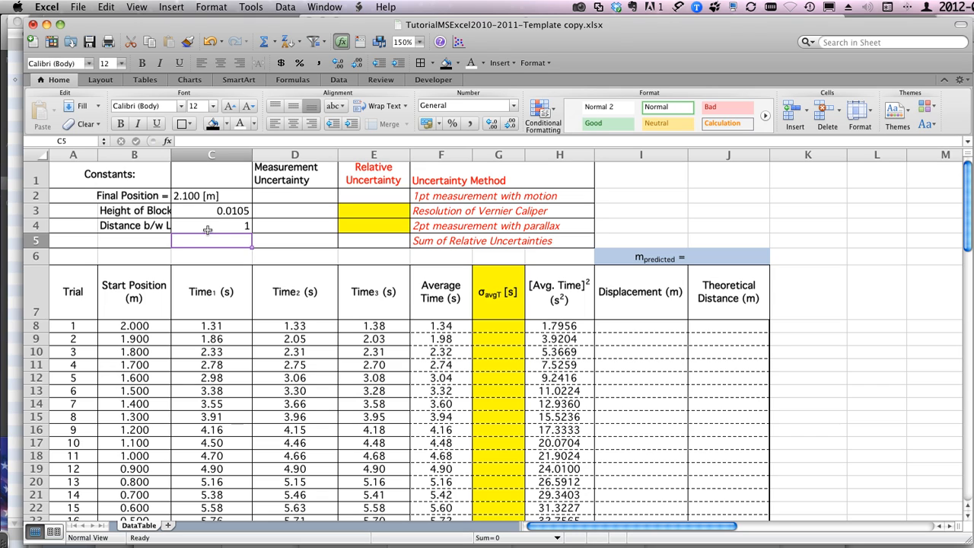
Step: Calculate the ratio of block height to leg distance in C5 with =C3/C4 and check the formula
click(133, 241)
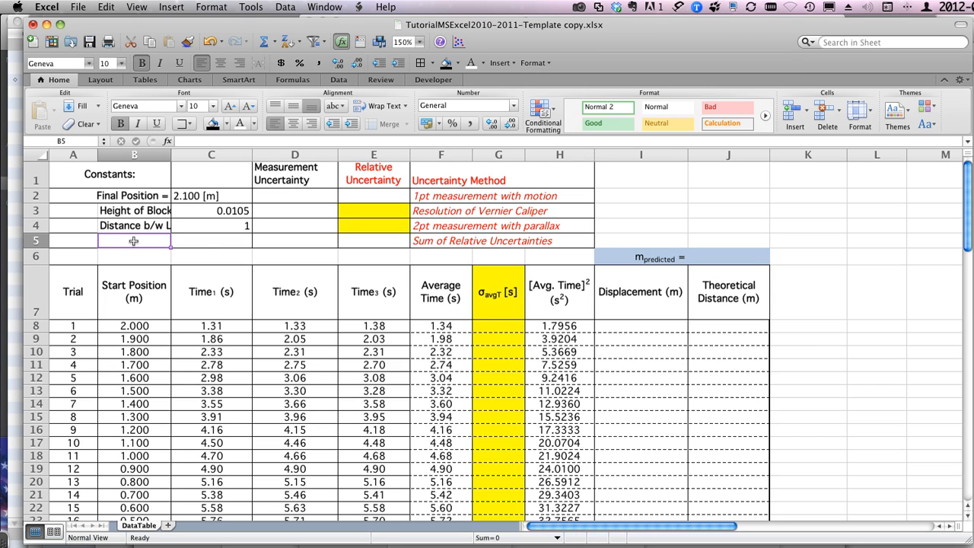
click(189, 240)
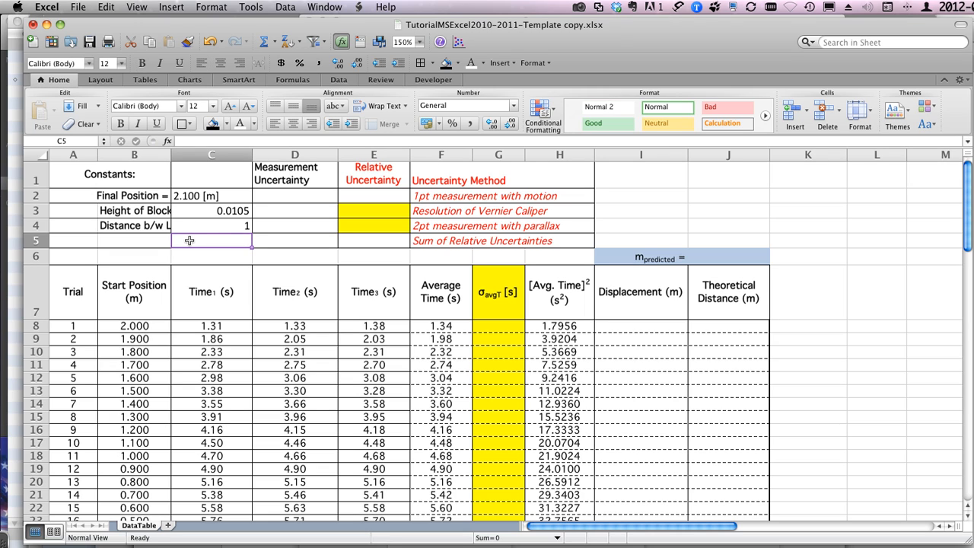
text(=)
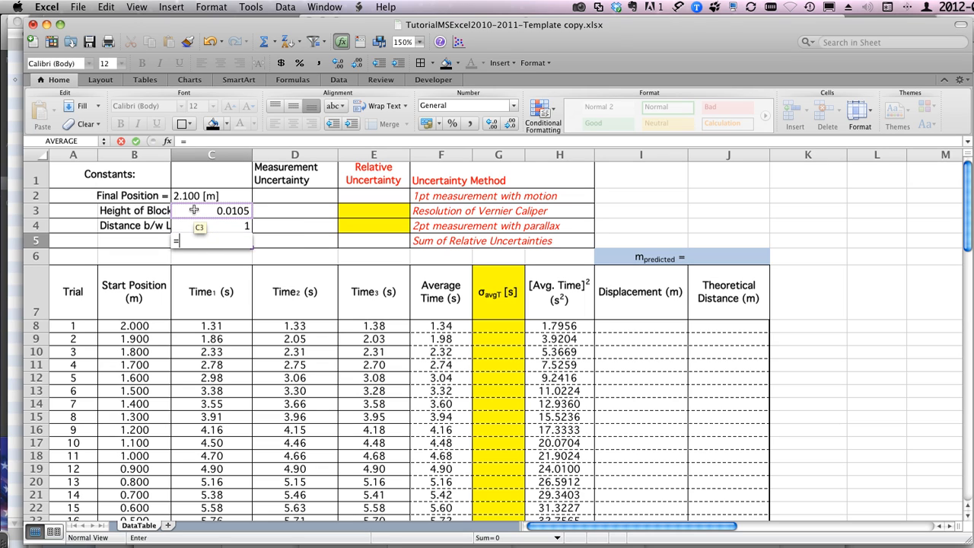
click(195, 210)
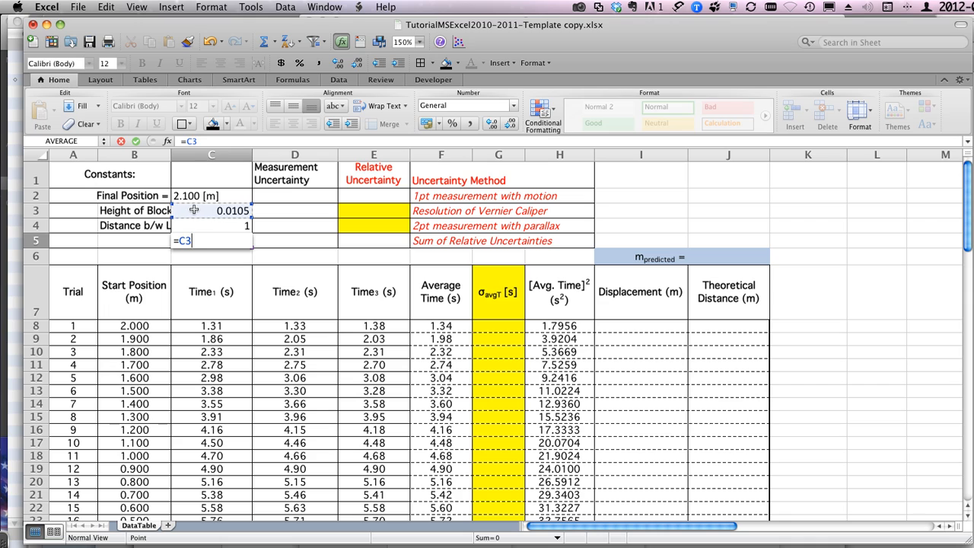
text(/)
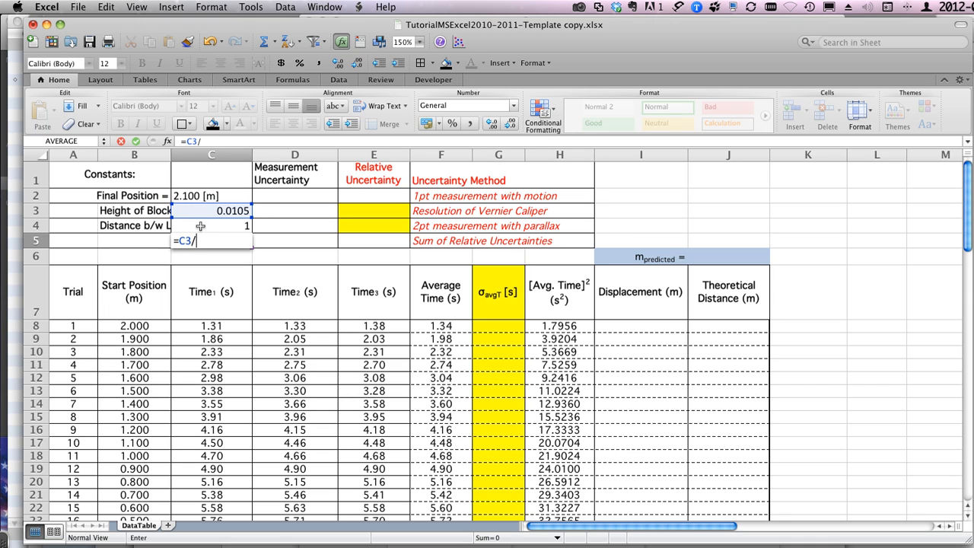
click(197, 226)
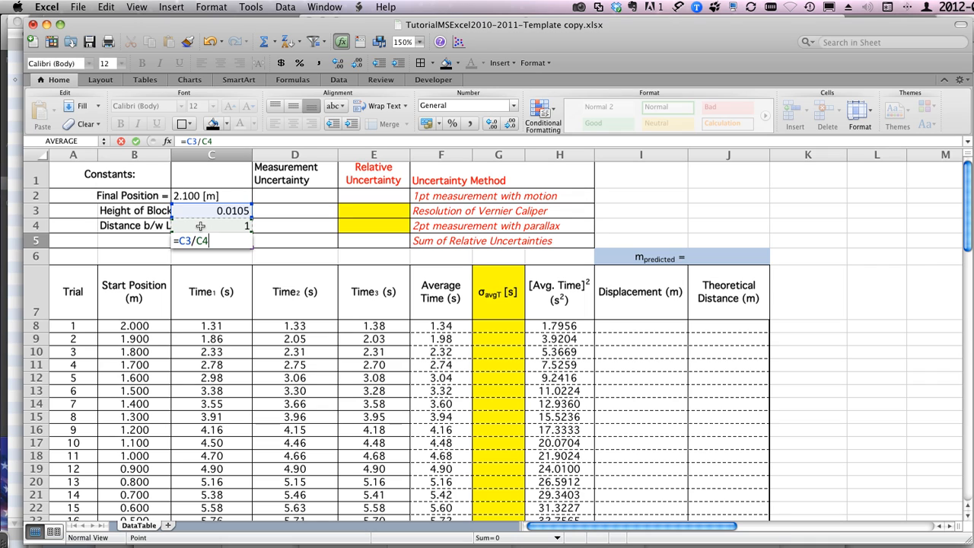
key(Return)
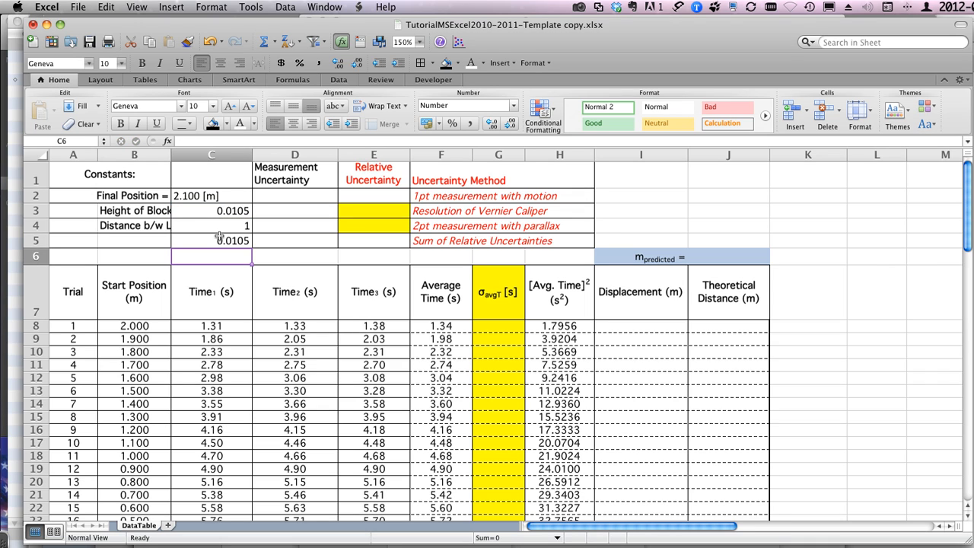
click(192, 240)
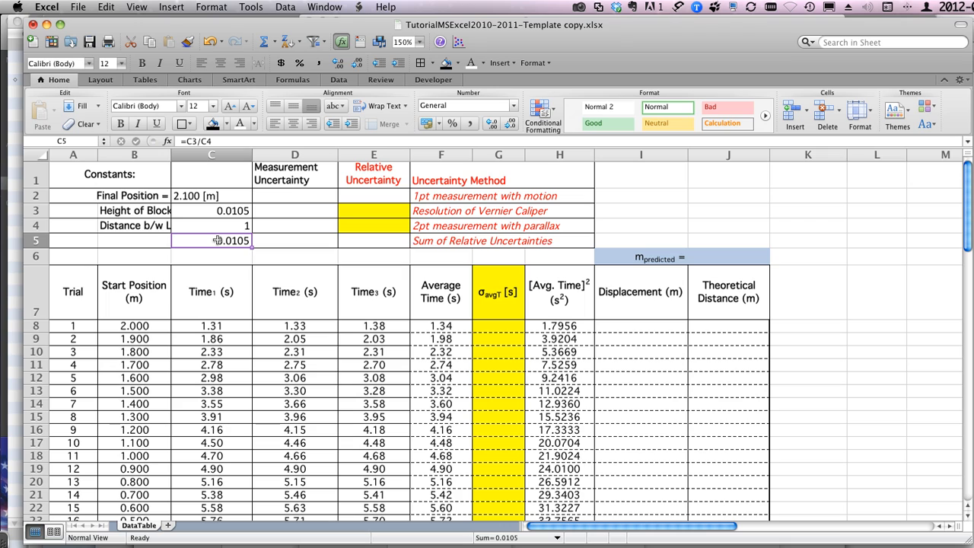
Step: Label the calculated ratio by entering "sin() = H/L =" in B5
click(151, 240)
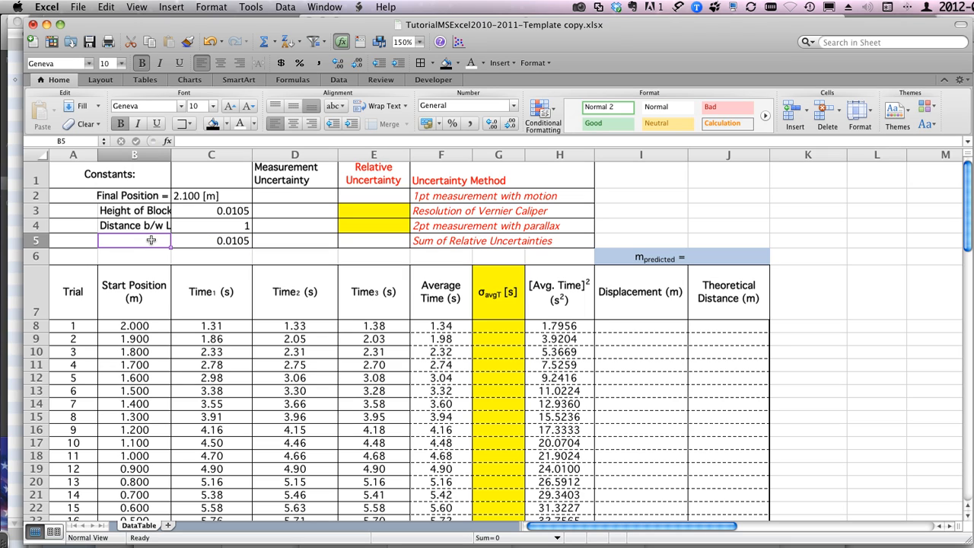
text(sin)
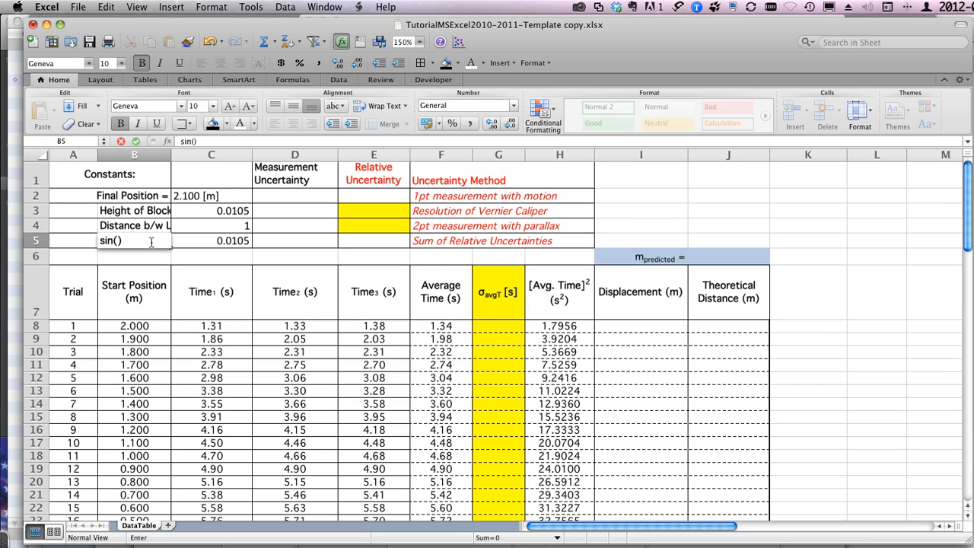
text(() = H/L =)
Step: Insert the Greek symbol θ between the parentheses of the sine label in B5 so it reads "sin(θ) = H/L ="
click(174, 6)
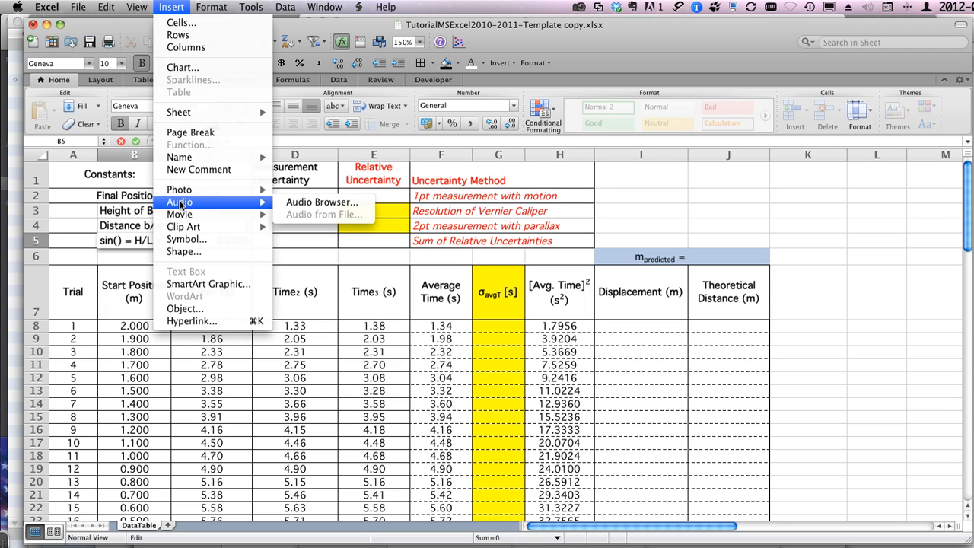
click(180, 241)
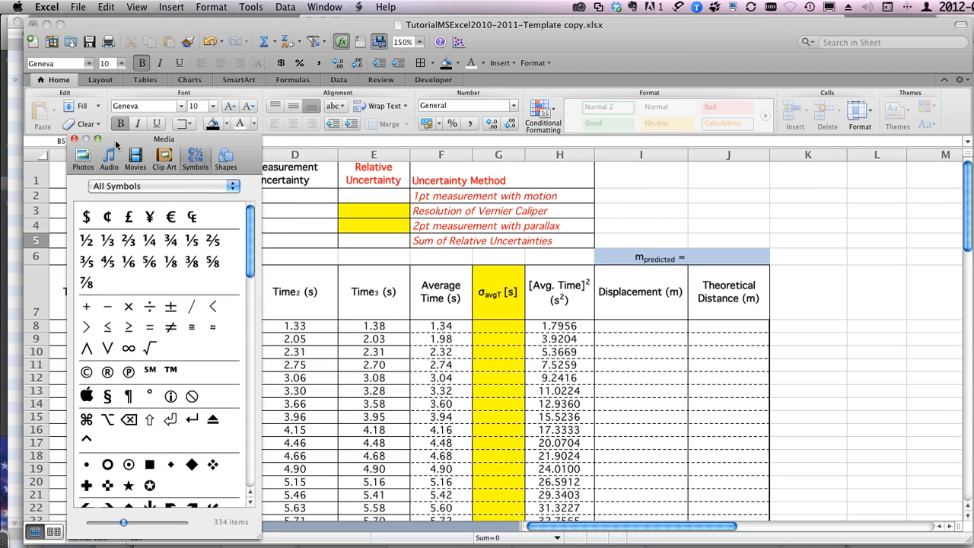
drag(116, 144, 364, 120)
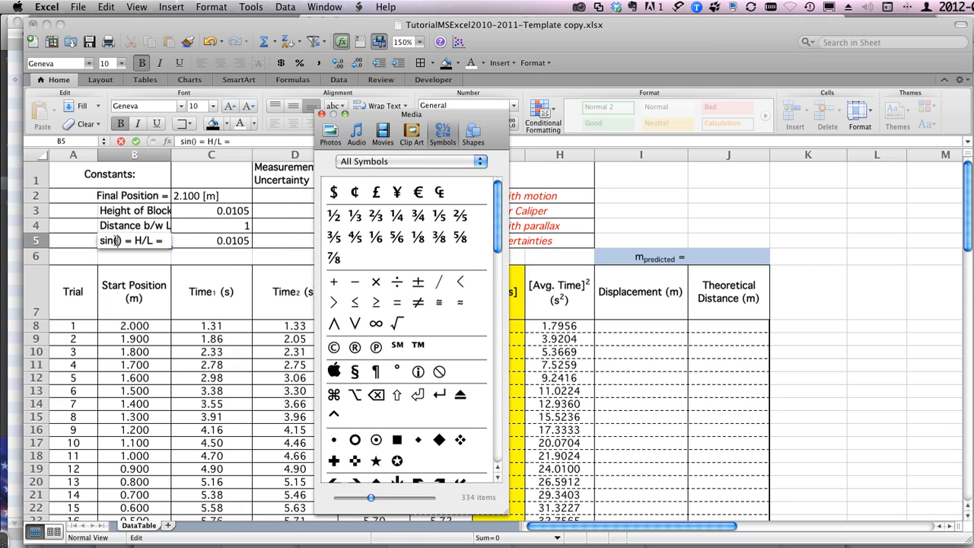
scroll(415, 331, down, 1)
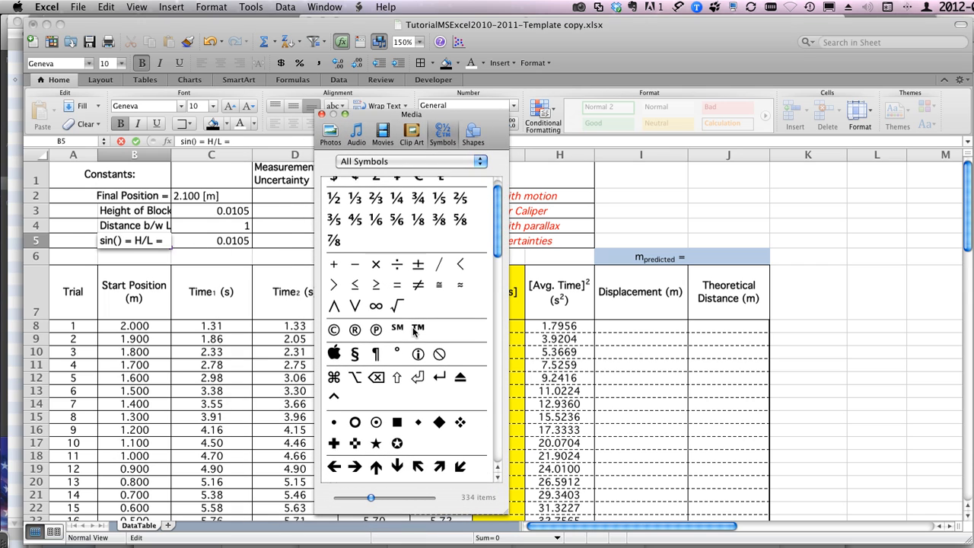
scroll(414, 331, down, 8)
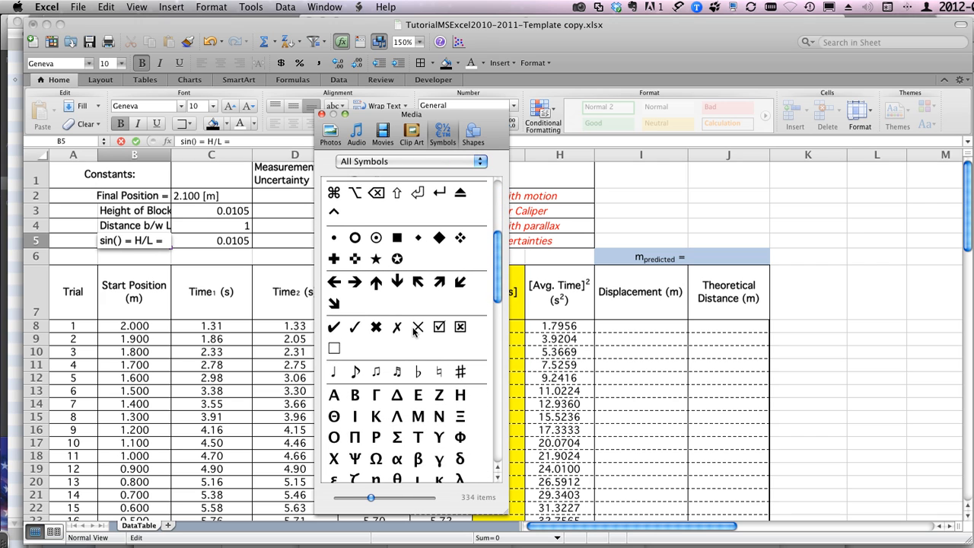
scroll(415, 331, down, 6)
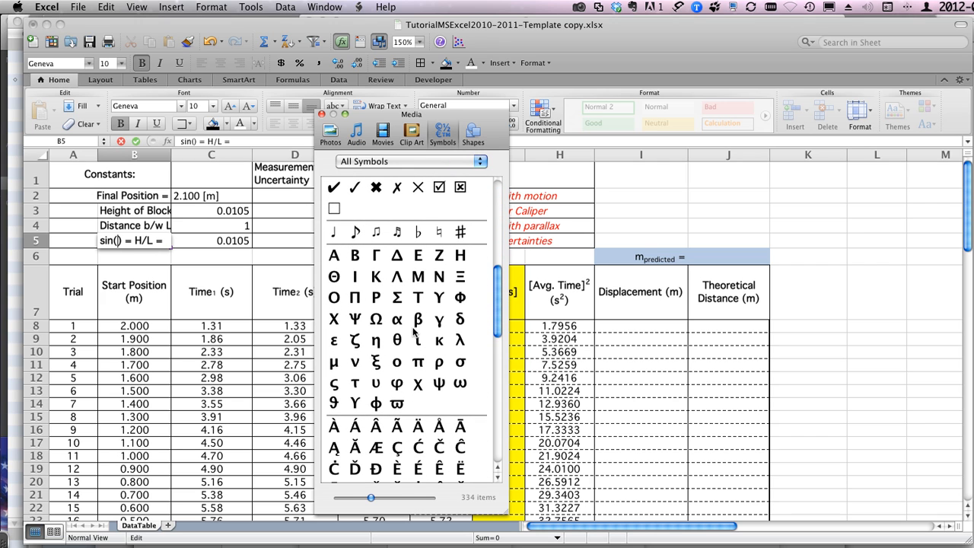
click(396, 340)
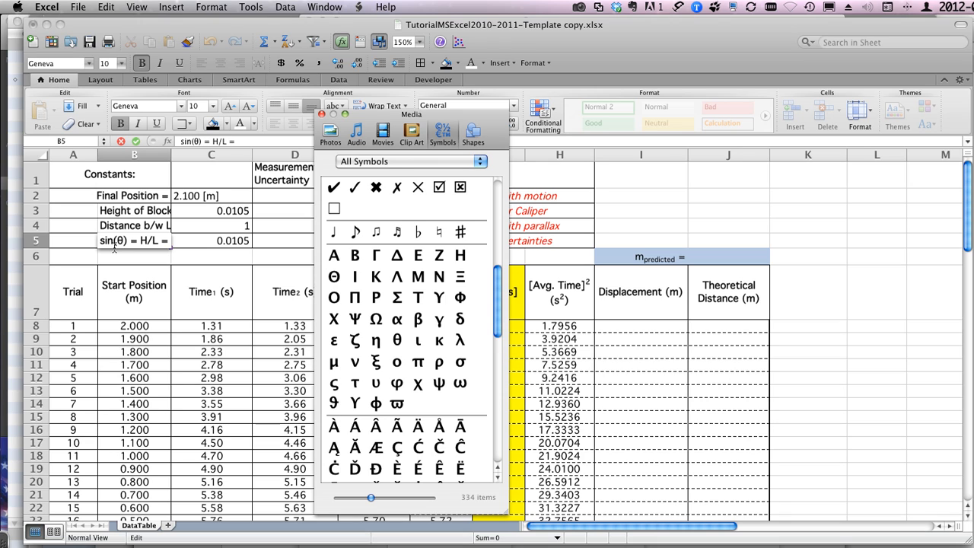
click(203, 239)
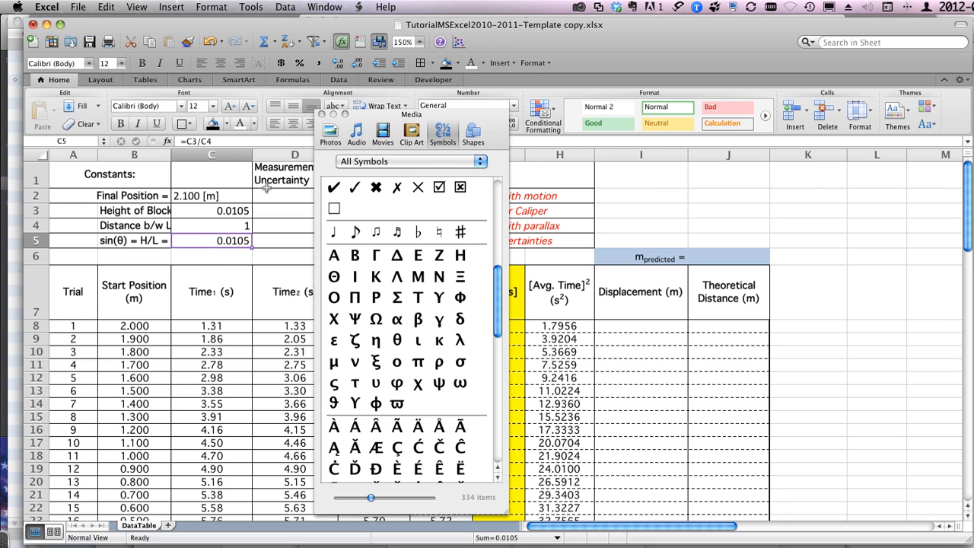
click(322, 114)
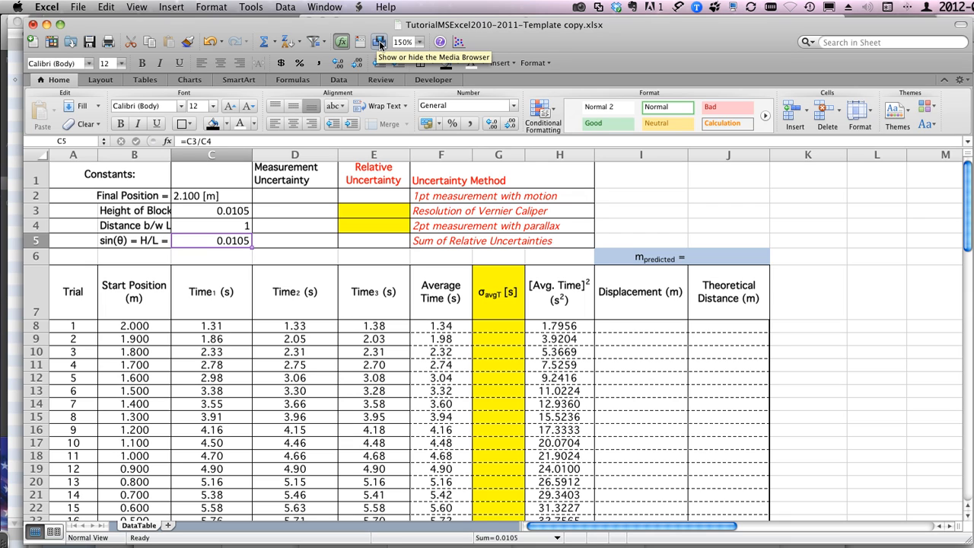
Step: Show only the Greek symbols in the Media Browser, look them over and close the browser
click(379, 43)
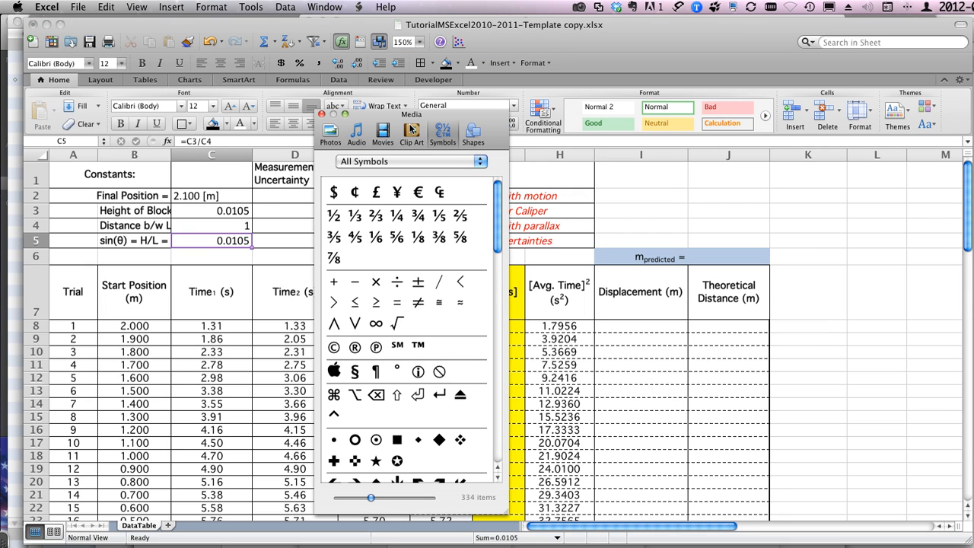
click(407, 156)
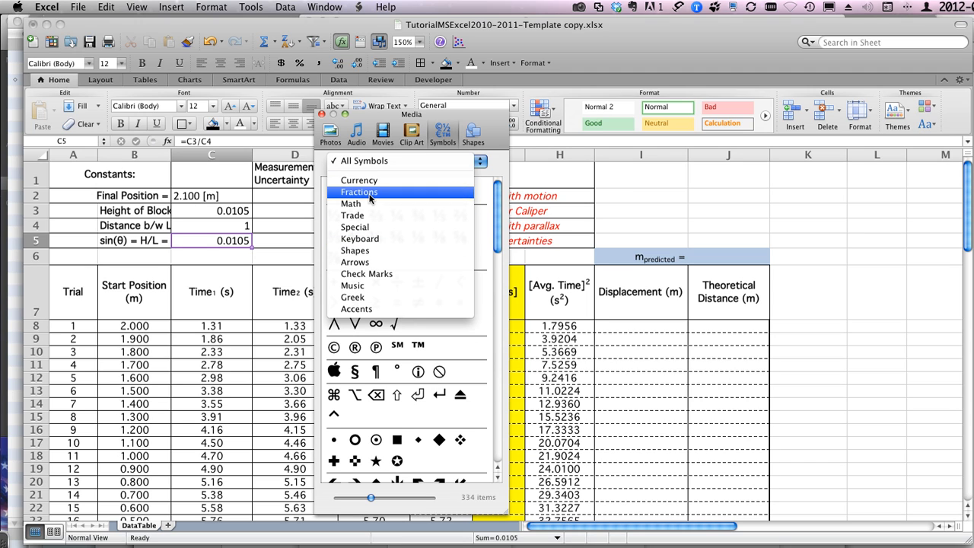
click(358, 298)
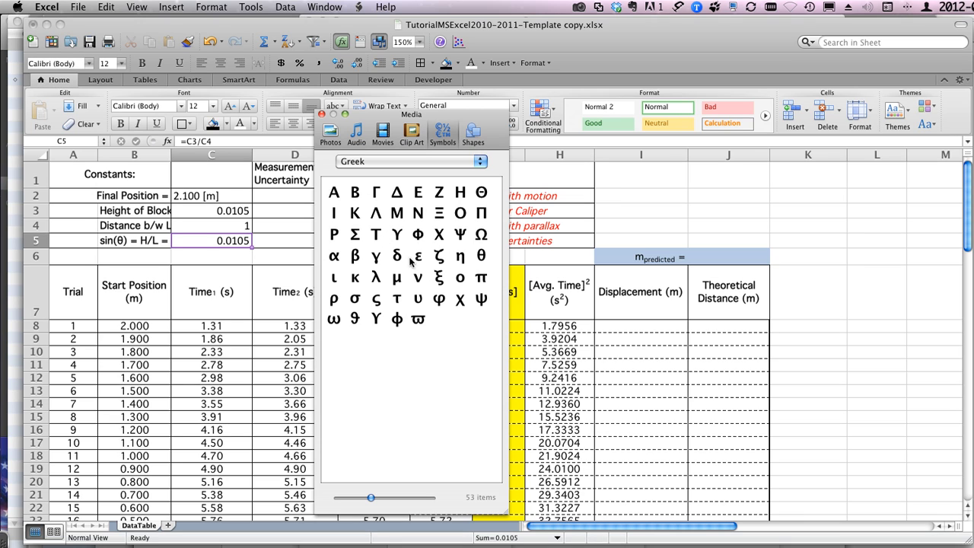
click(322, 114)
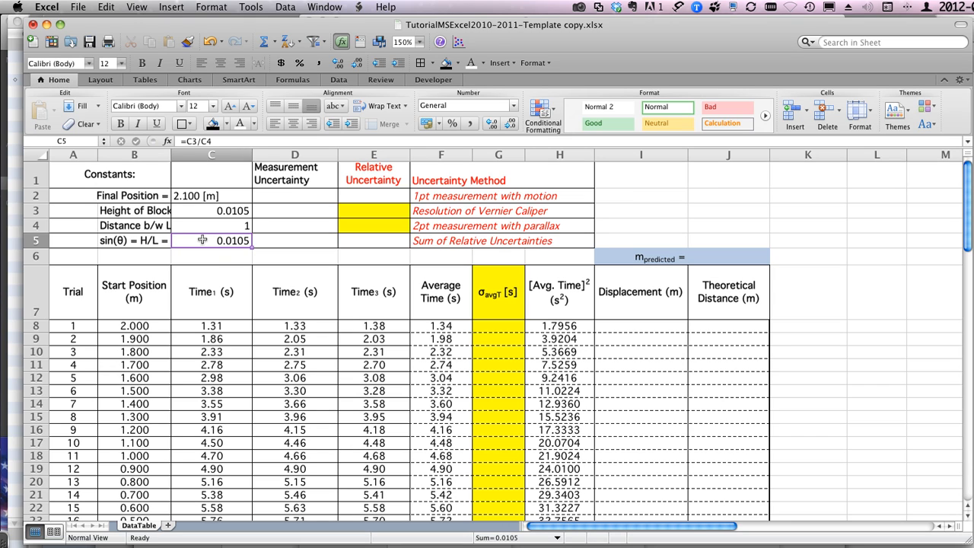
Step: Left-align the constant values in C3:C5 and right-align the constant labels in B2:B5
click(277, 122)
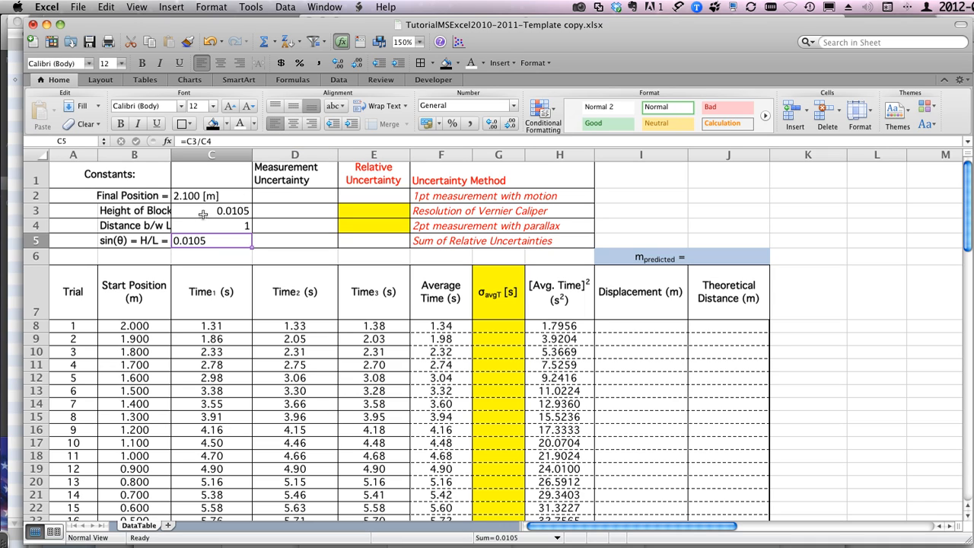
drag(195, 207, 195, 240)
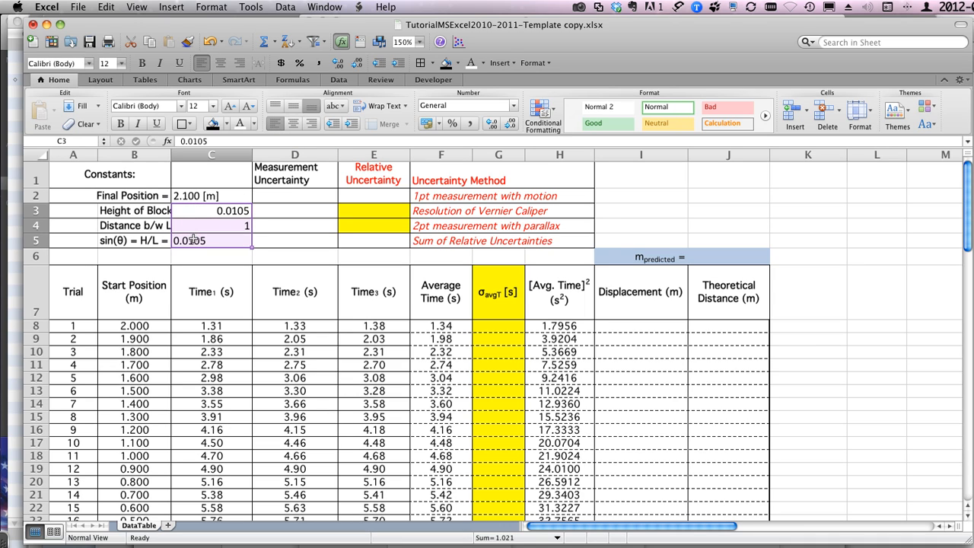
click(279, 123)
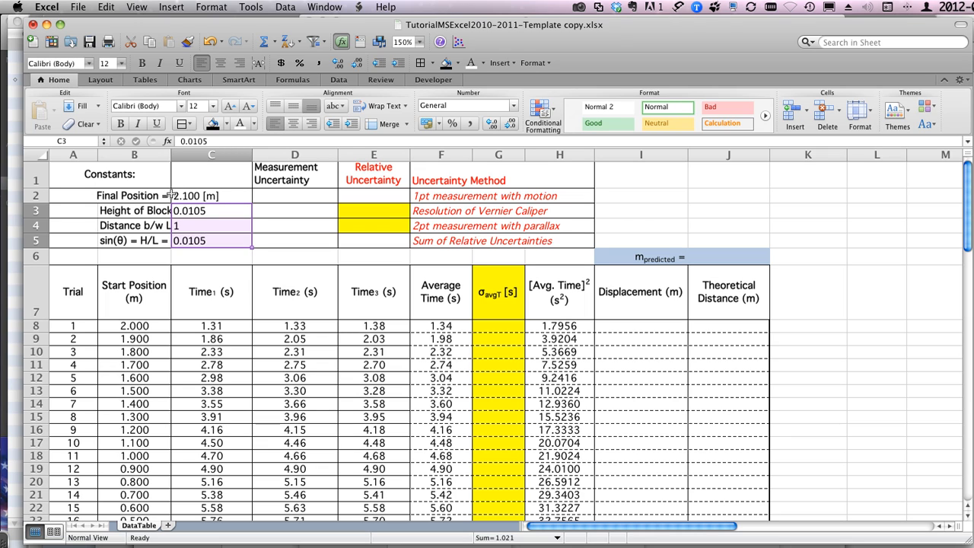
drag(133, 199, 132, 240)
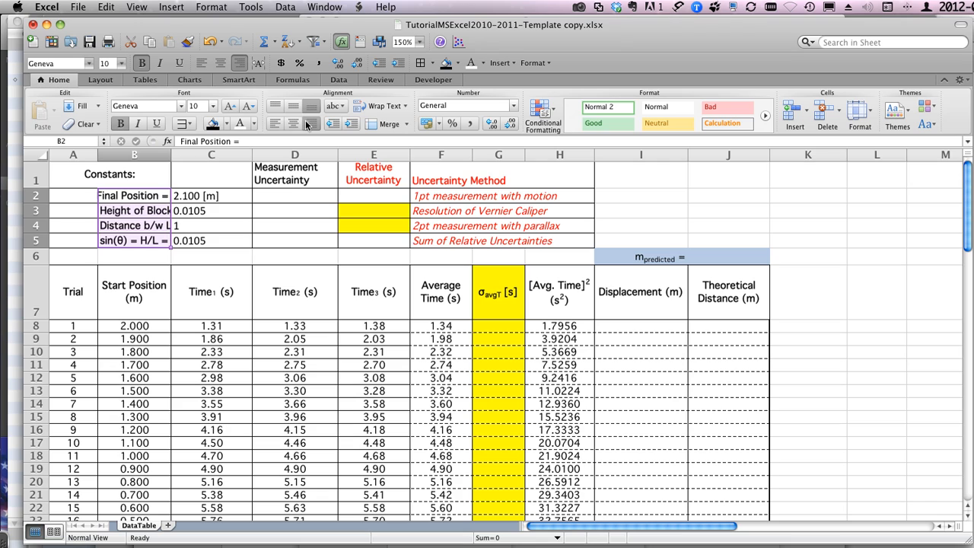
click(308, 124)
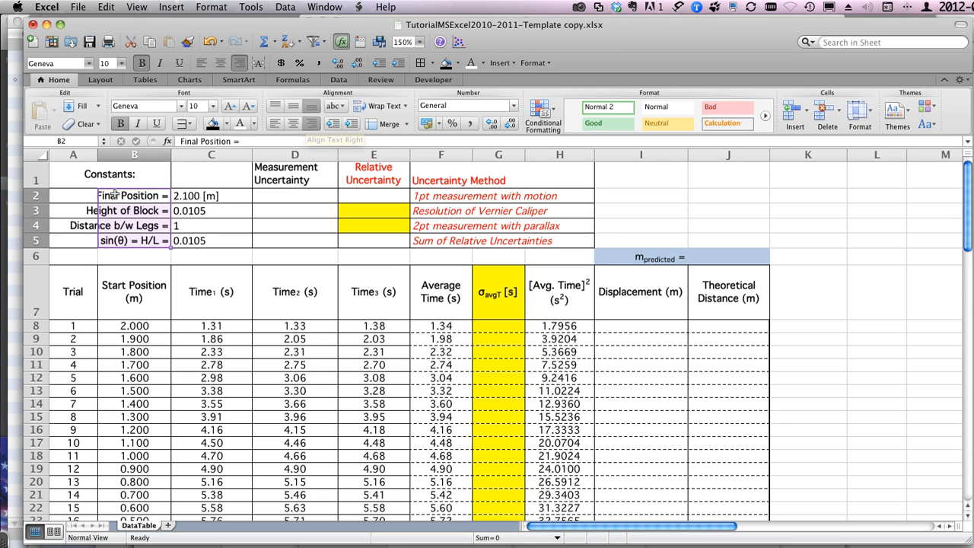
click(127, 243)
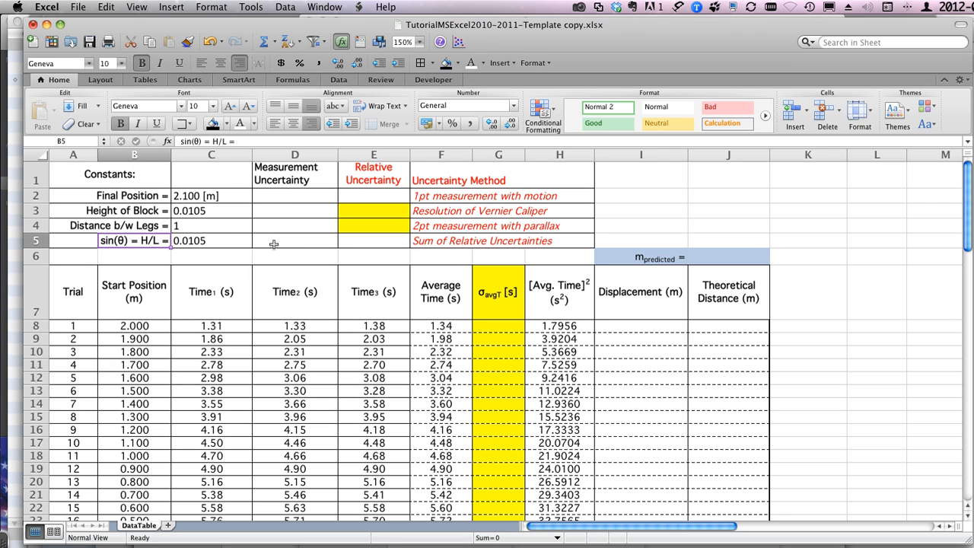
Step: Choose the Number format with 5 decimal places for the Height of Block value in C3
click(193, 211)
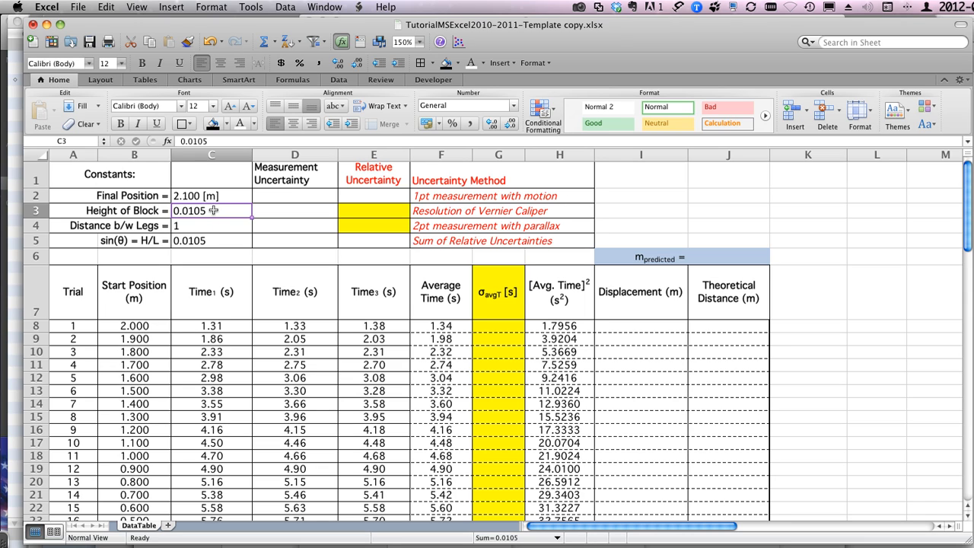
click(219, 6)
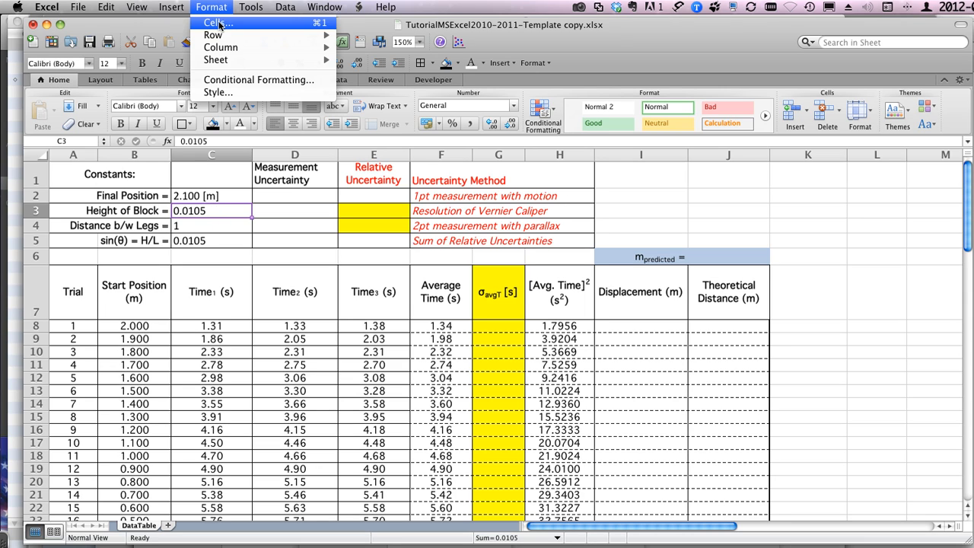
click(217, 23)
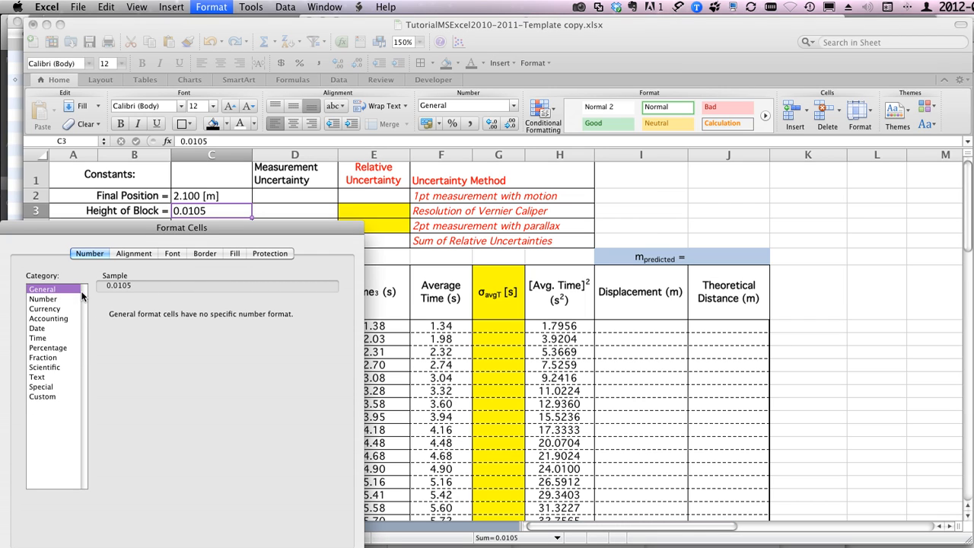
click(42, 299)
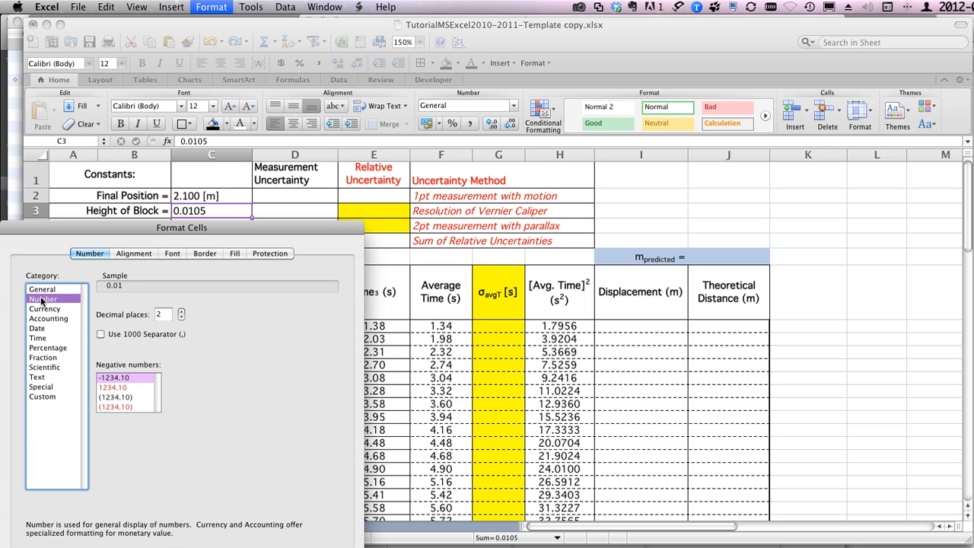
click(181, 312)
click(181, 311)
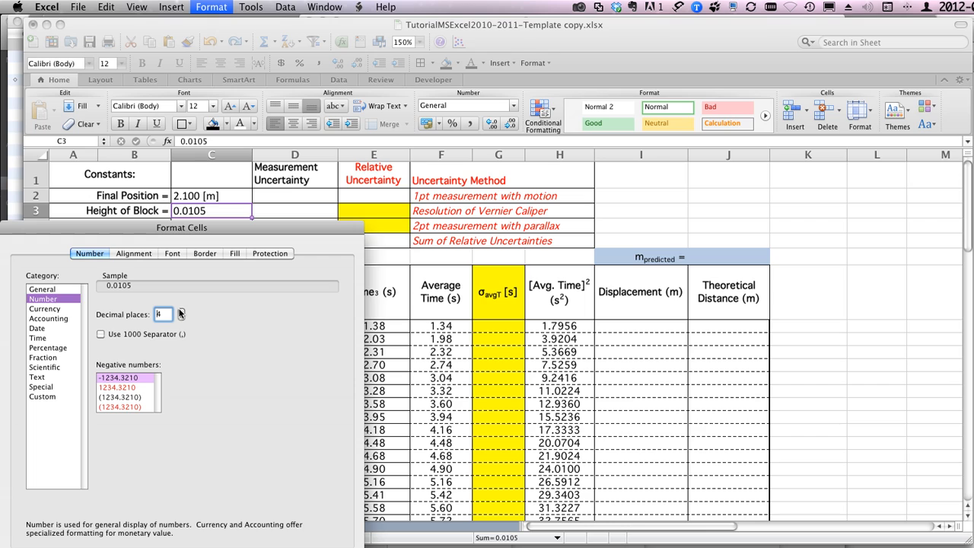
click(181, 311)
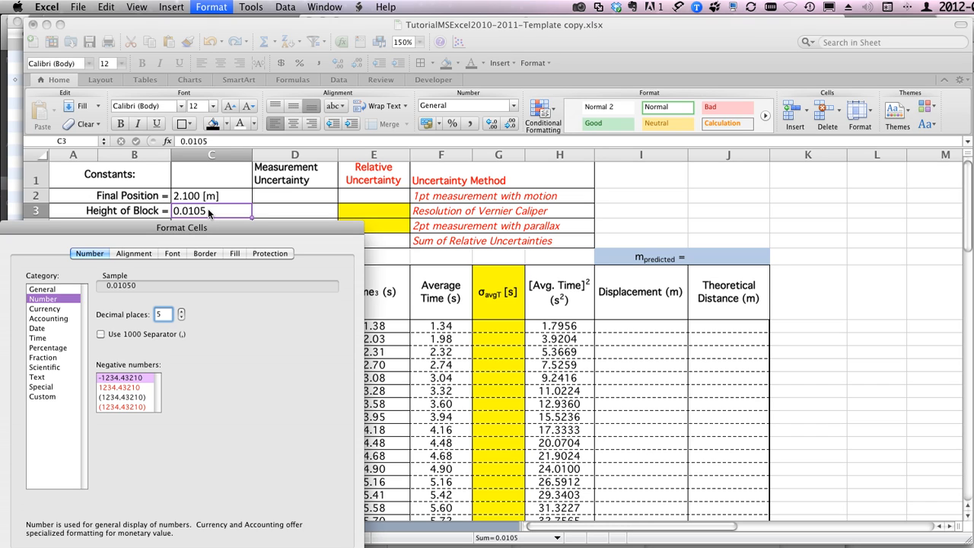
Step: Extend the Height of Block number format into the custom code 0.00000" [m]" and apply it to C3
click(43, 396)
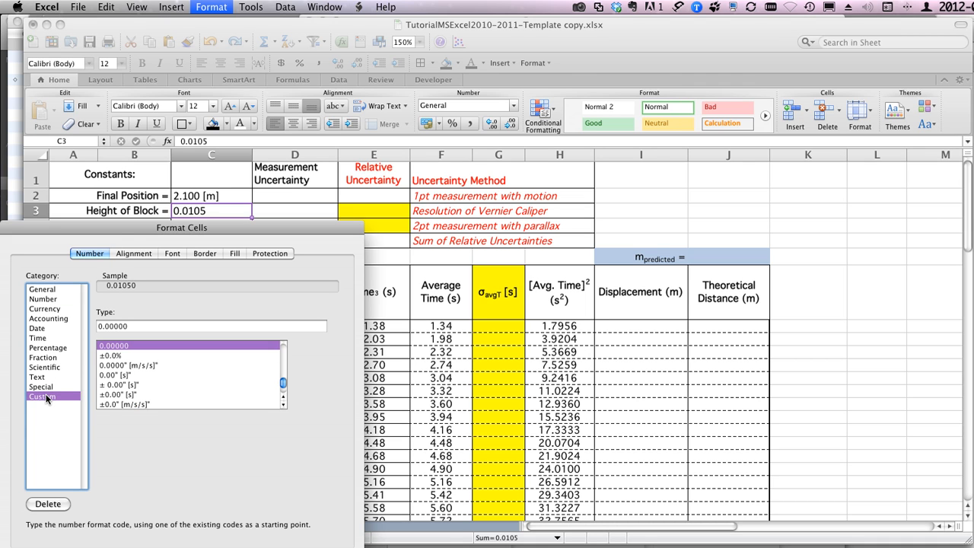
drag(97, 227, 140, 84)
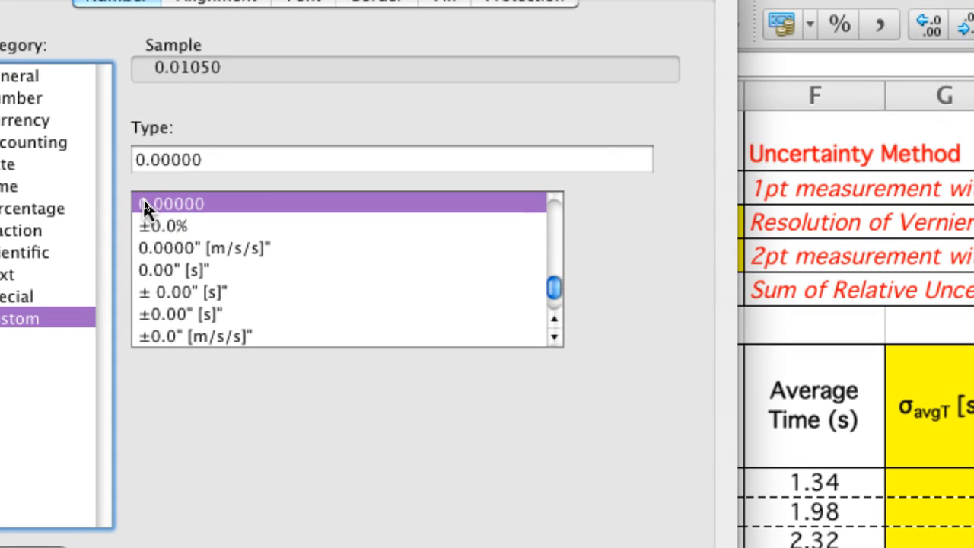
click(139, 159)
click(235, 161)
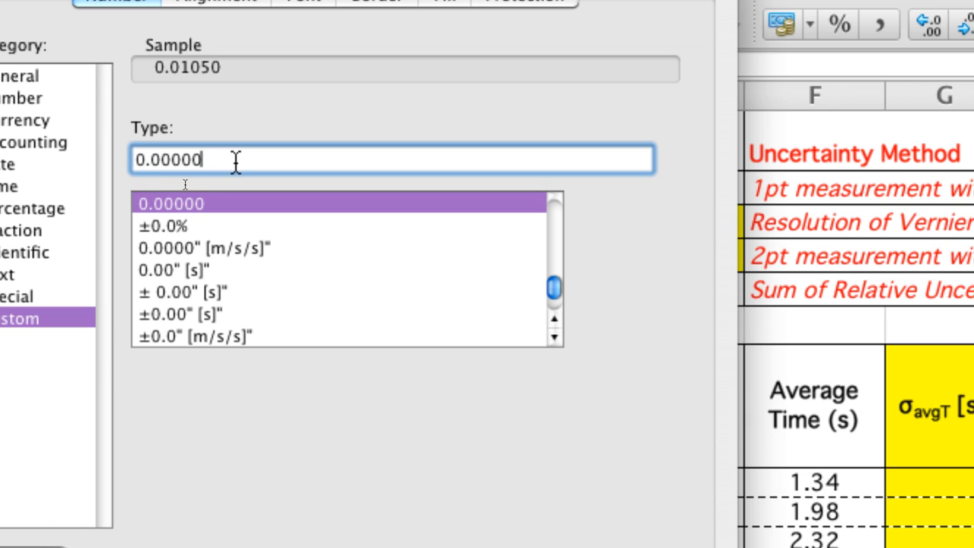
text(")
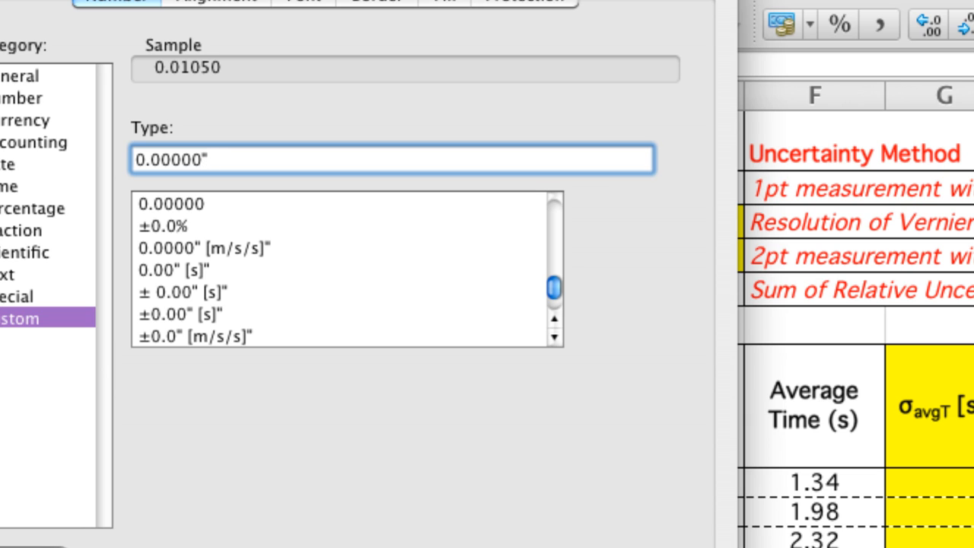
text( [m]")
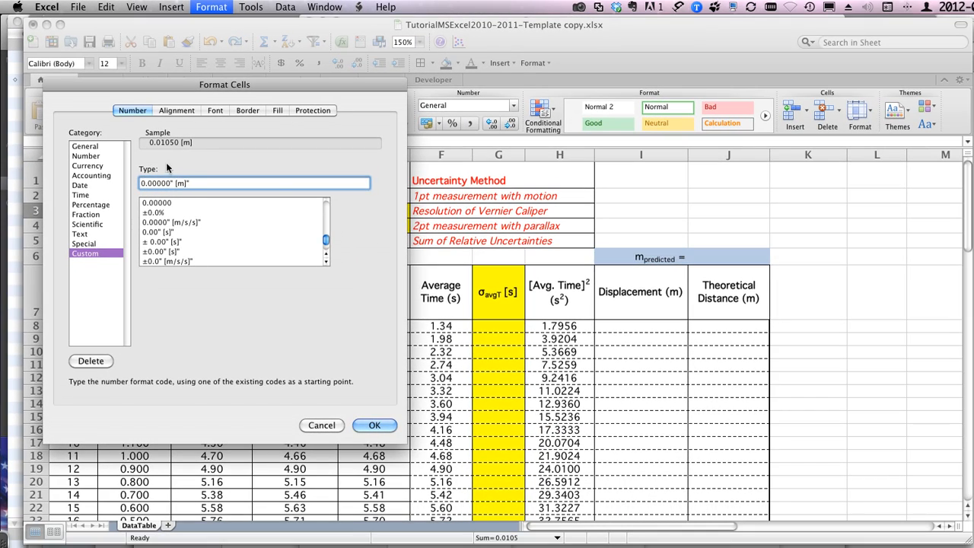
scroll(159, 232, down, 3)
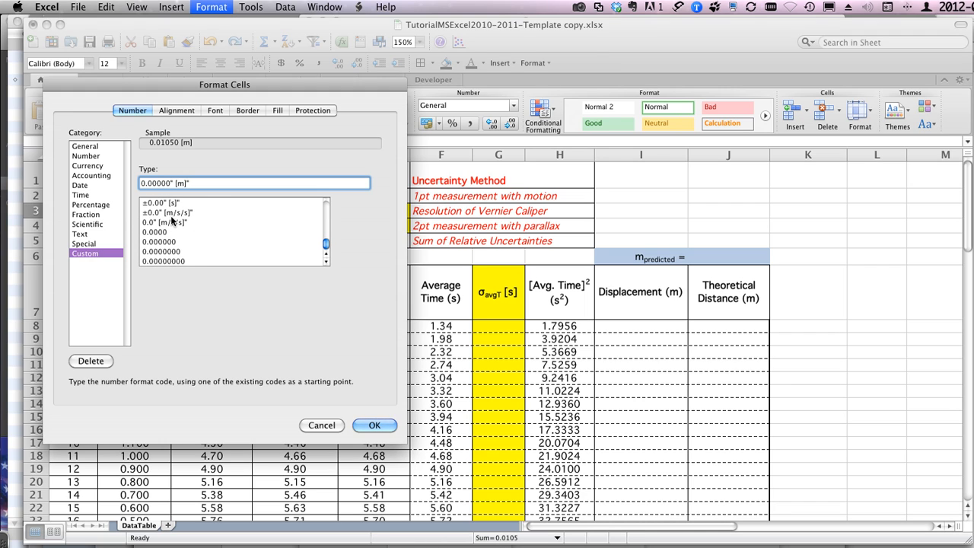
scroll(167, 219, up, 2)
scroll(171, 220, down, 2)
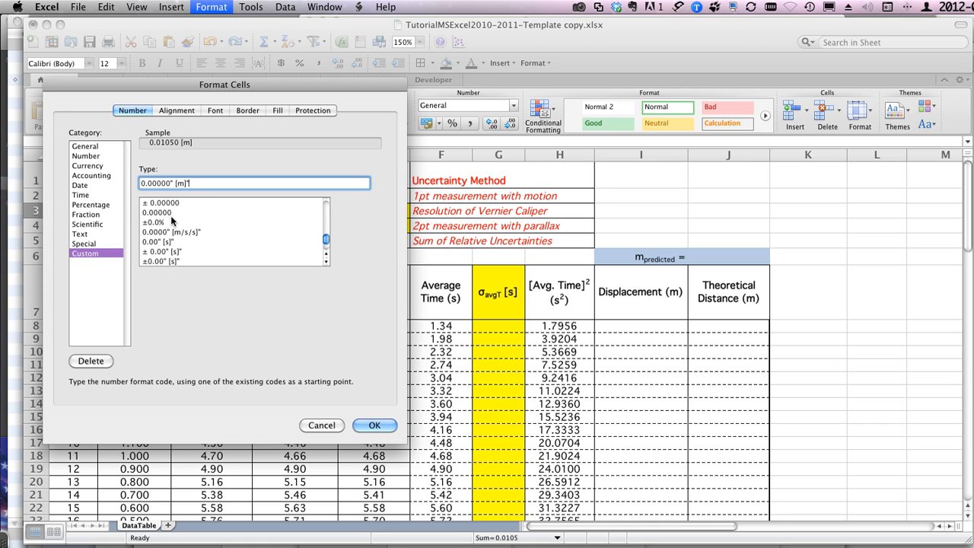
click(365, 423)
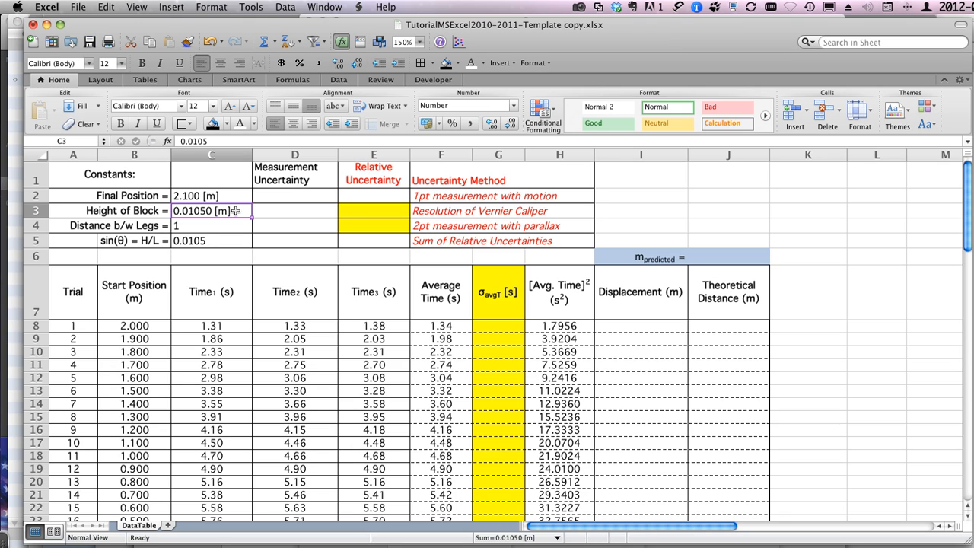
Step: Copy the Final Position cell's number format from C2 onto the Distance b/w Legs value in C4
click(181, 226)
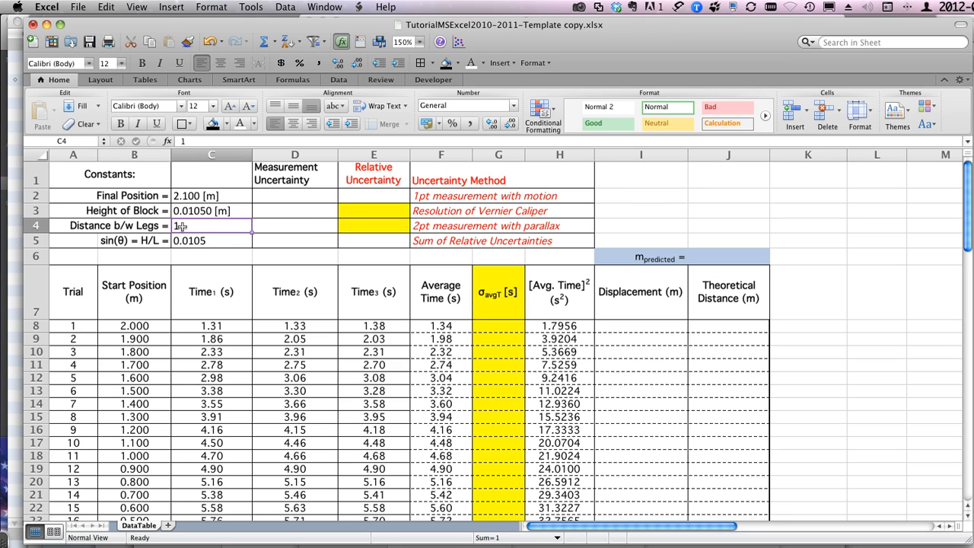
click(195, 195)
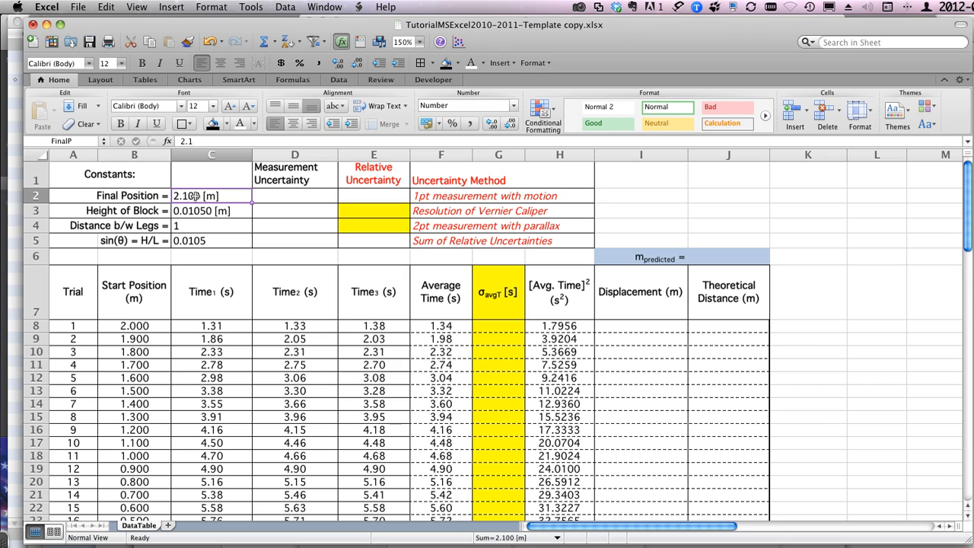
click(188, 41)
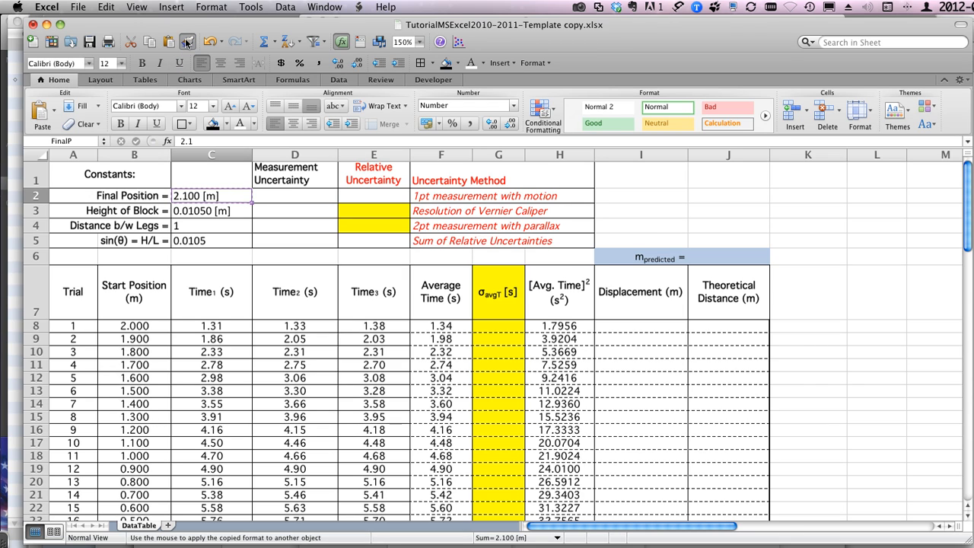
click(187, 226)
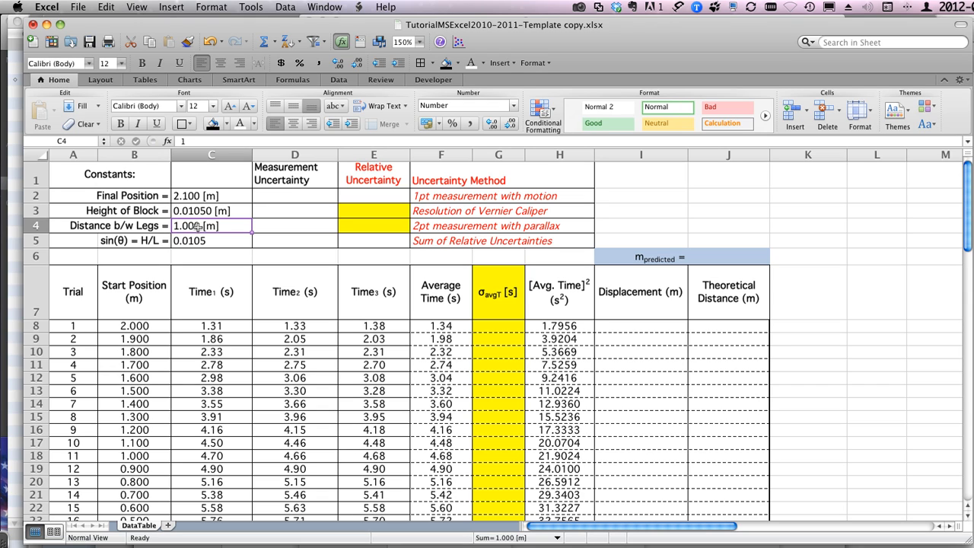
click(198, 242)
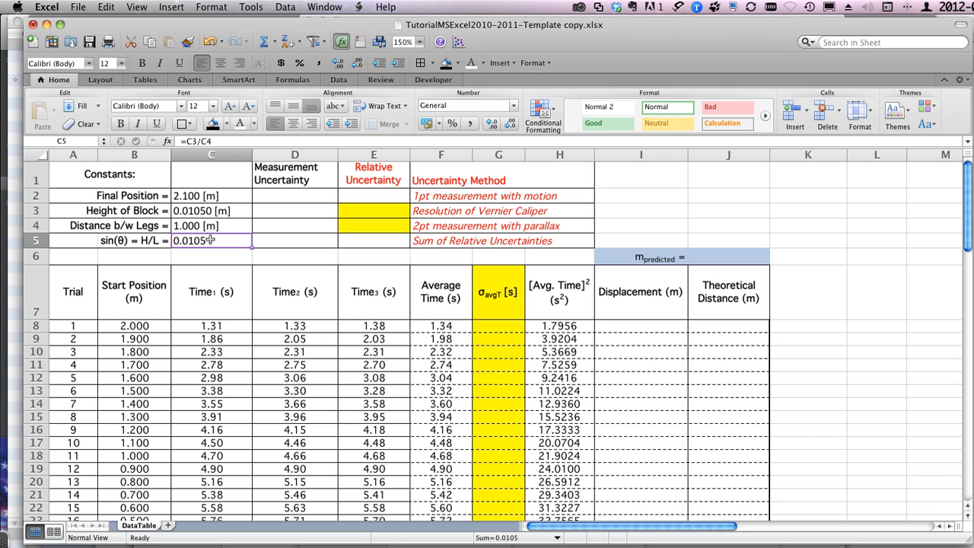
click(207, 195)
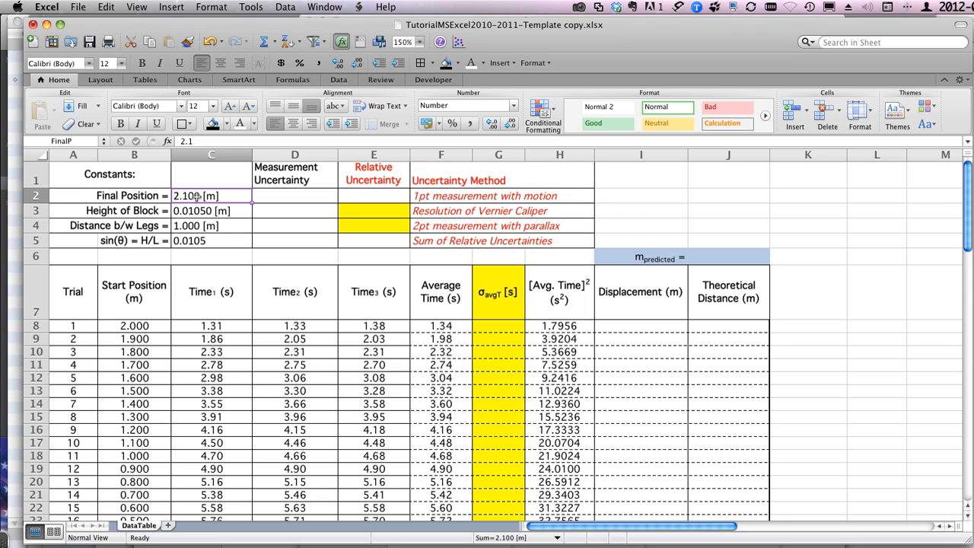
click(632, 325)
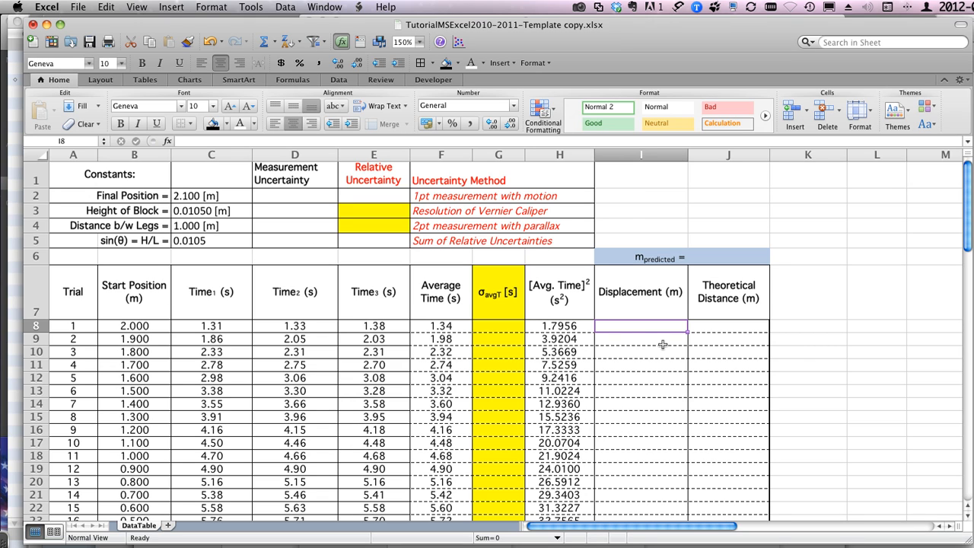
text(=)
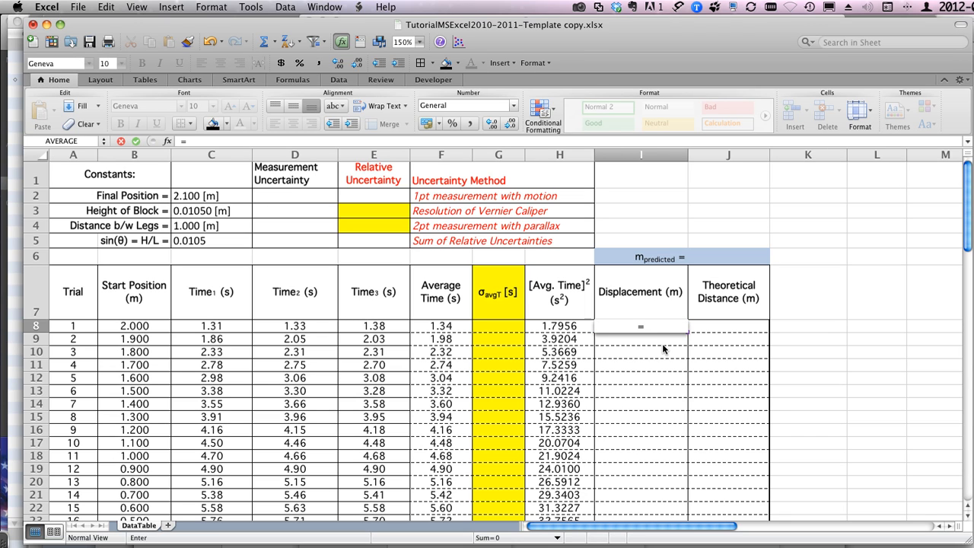
text(ab)
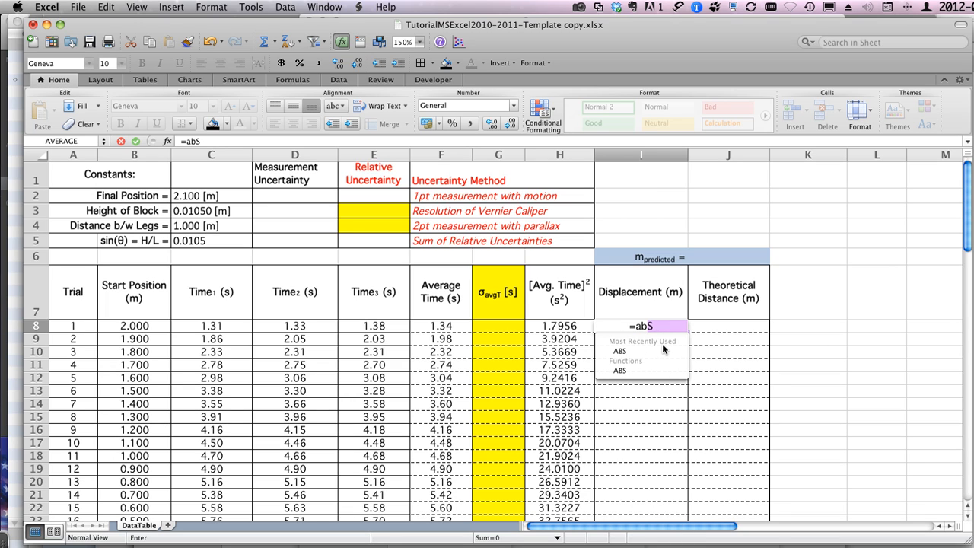
text(s)
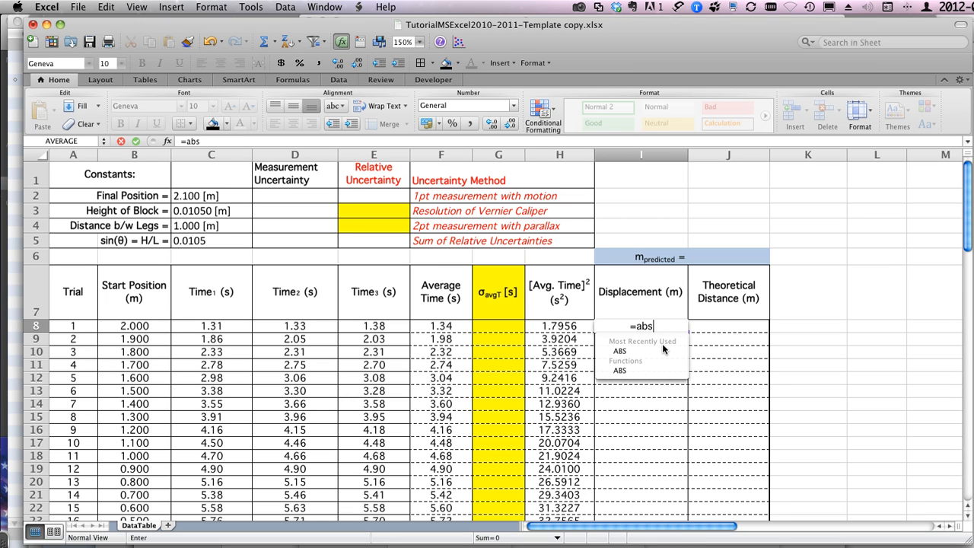
key(BackSpace)
key(BackSpace)
key(BackSpace)
key(BackSpace)
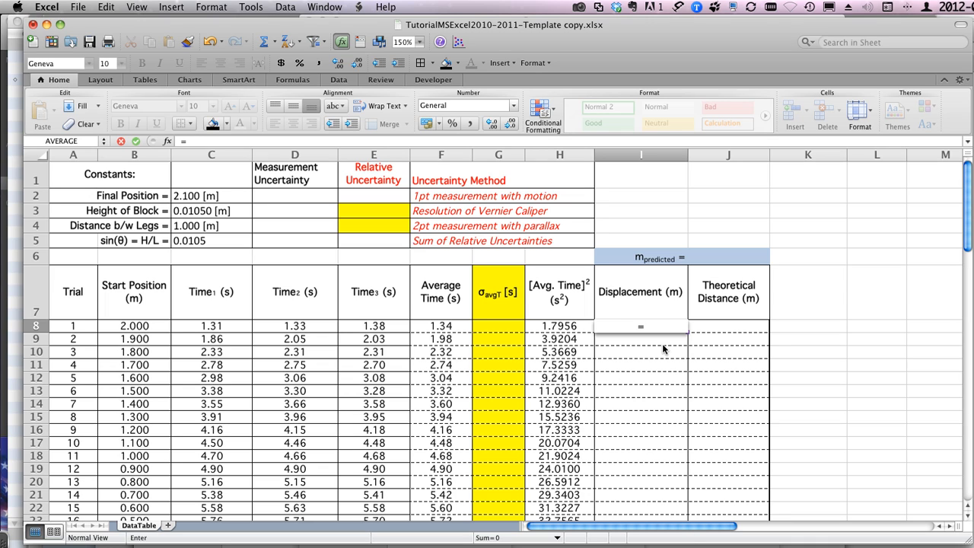
key(Escape)
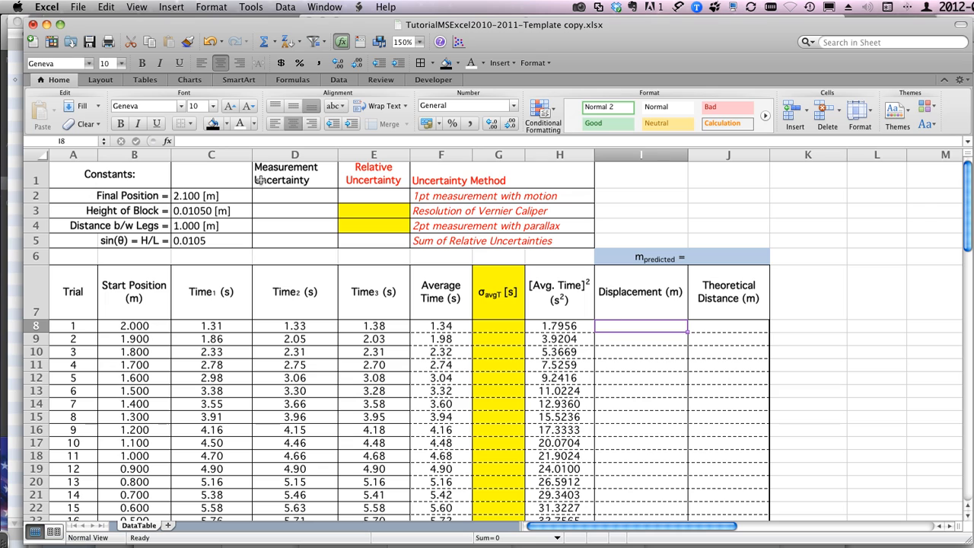
Step: Start a formula in Displacement cell I8 with the Formula Builder, browse its list of functions and close the builder
click(167, 141)
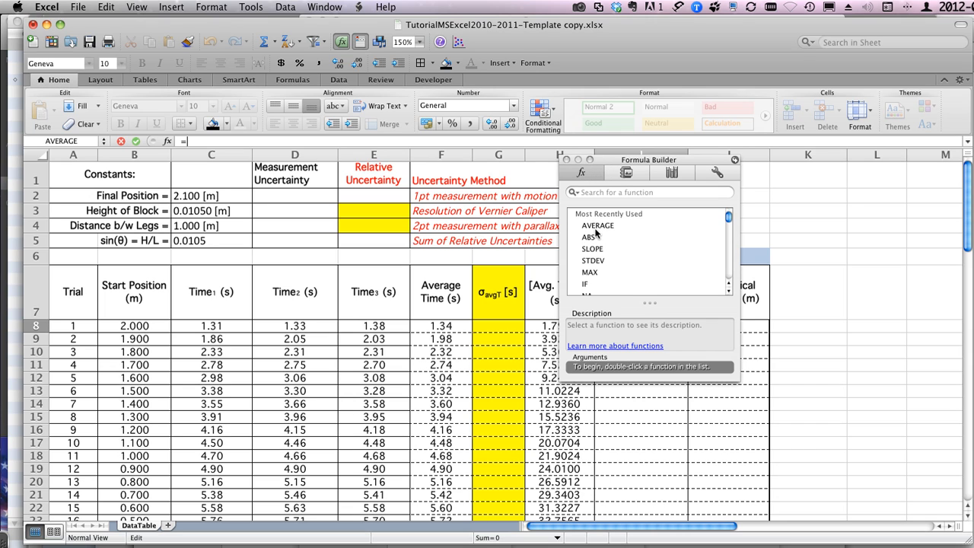
scroll(596, 235, down, 1)
scroll(596, 234, down, 10)
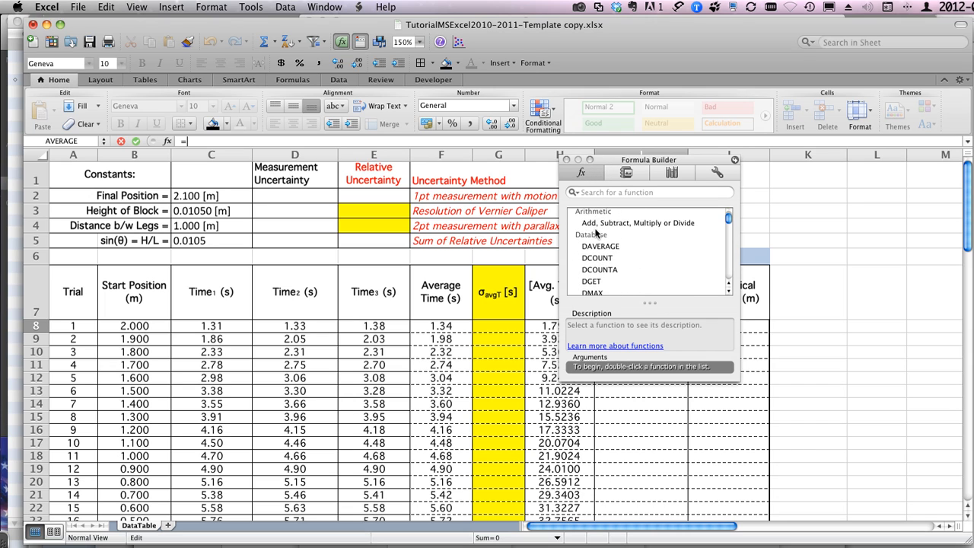
scroll(596, 235, up, 5)
scroll(596, 235, down, 10)
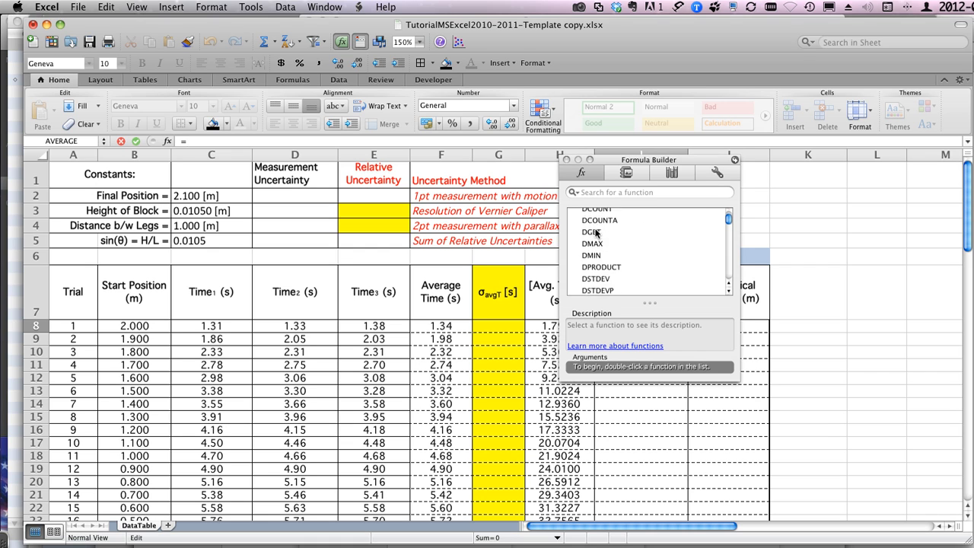
scroll(596, 232, down, 15)
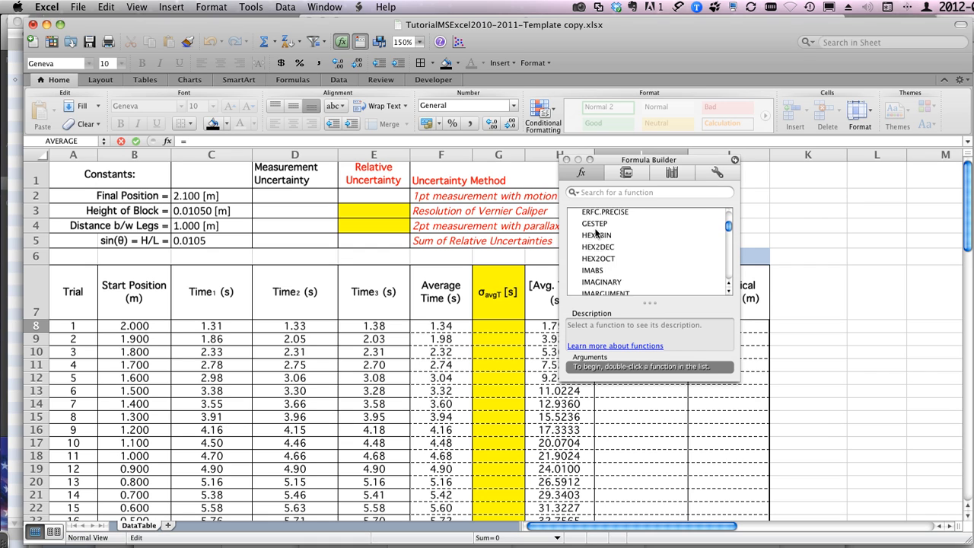
scroll(596, 232, down, 20)
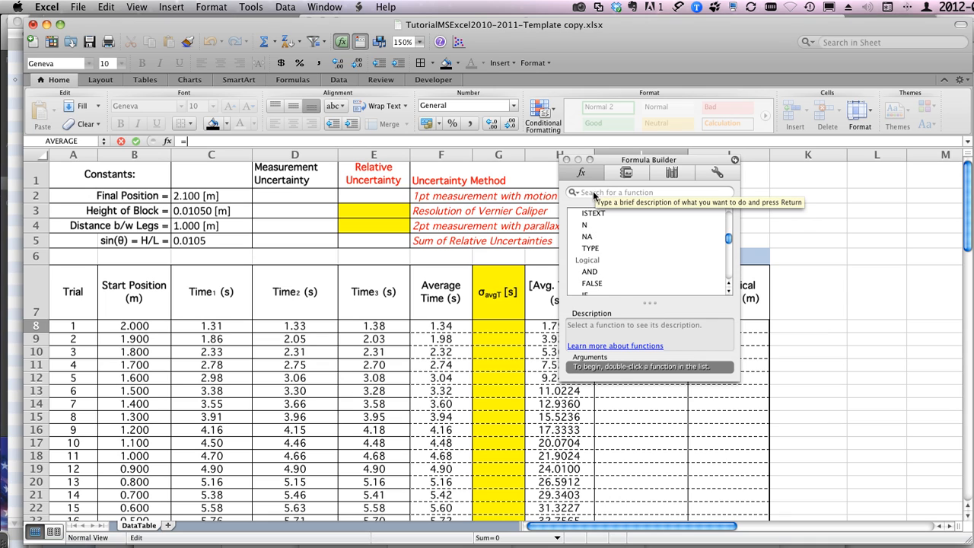
scroll(592, 261, down, 5)
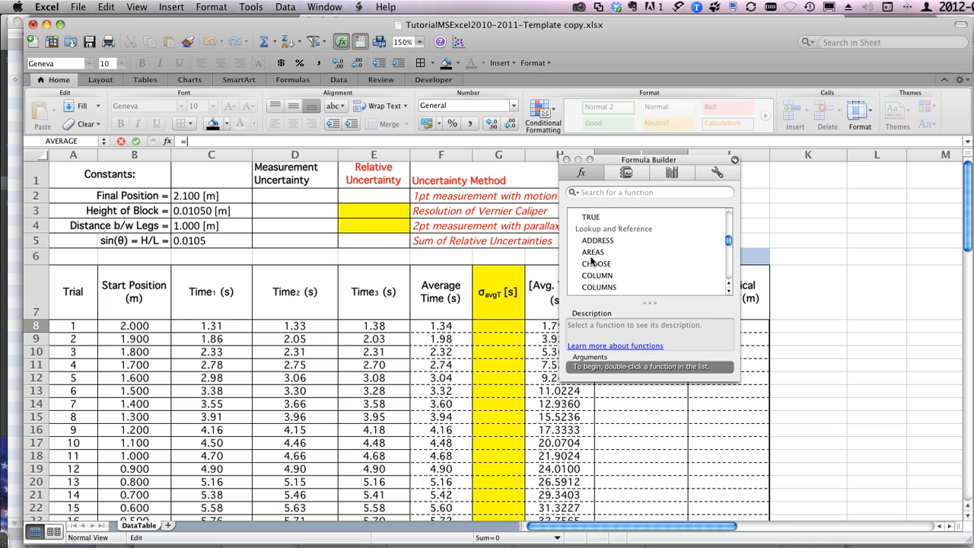
scroll(592, 261, down, 15)
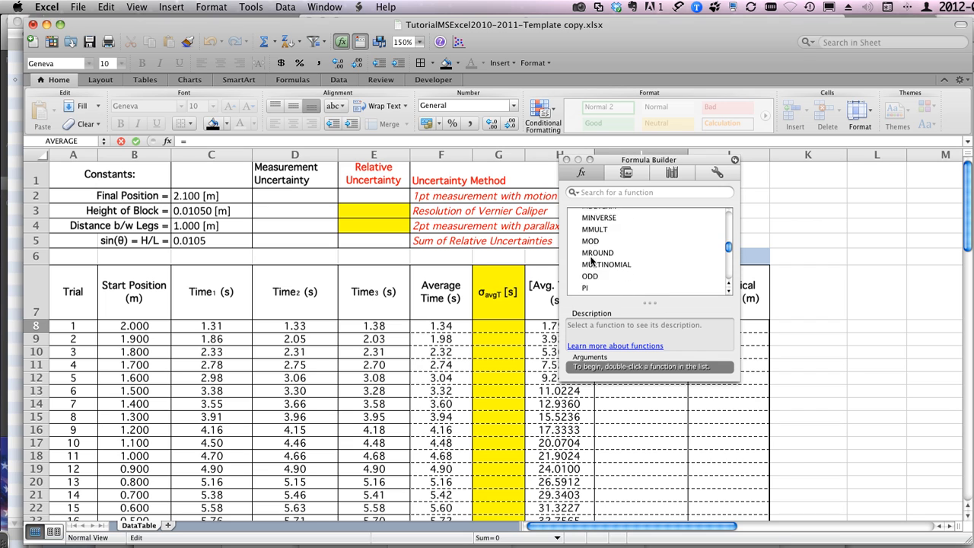
scroll(592, 261, down, 15)
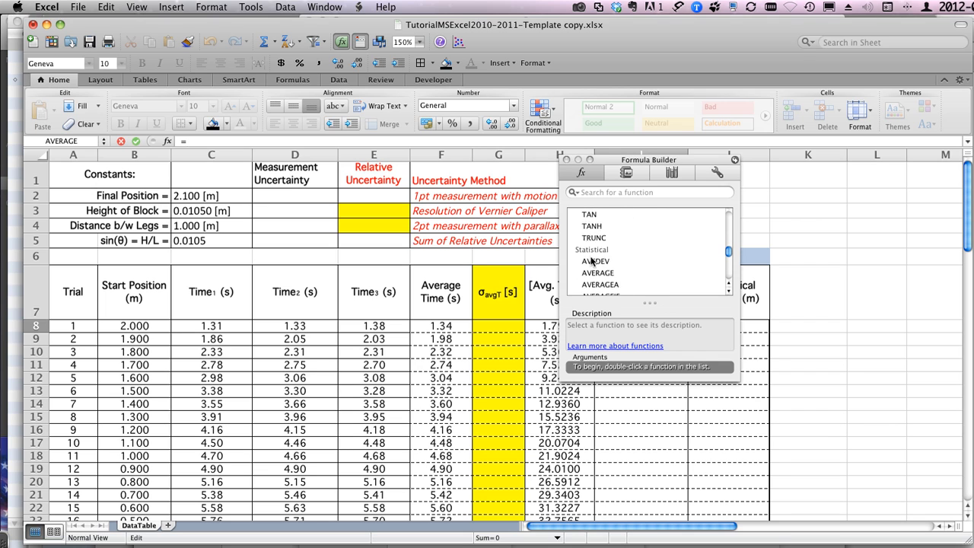
scroll(592, 261, down, 15)
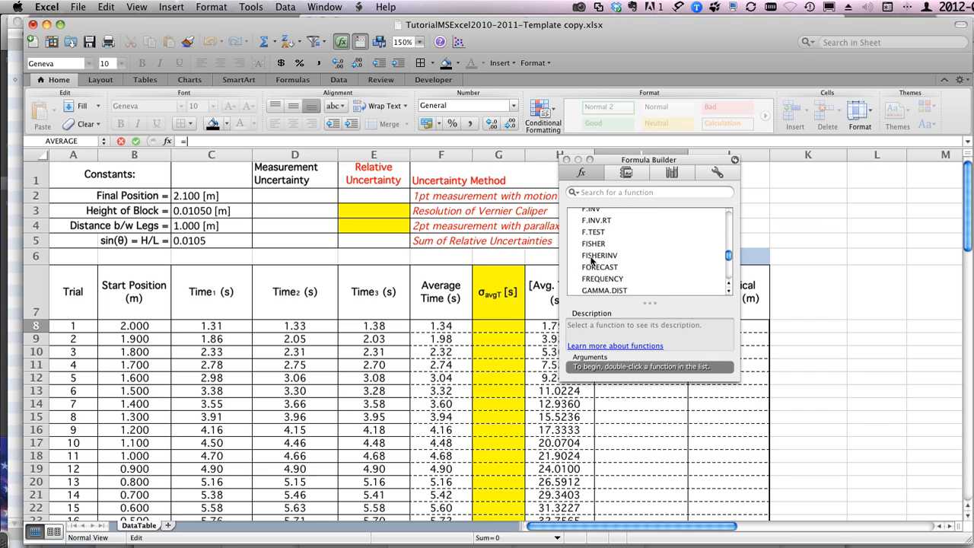
scroll(592, 261, down, 15)
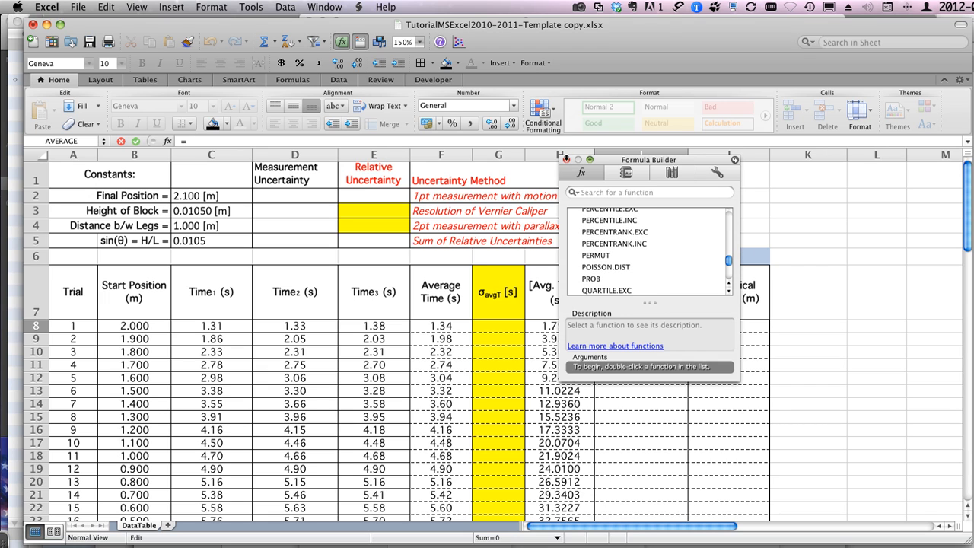
click(566, 159)
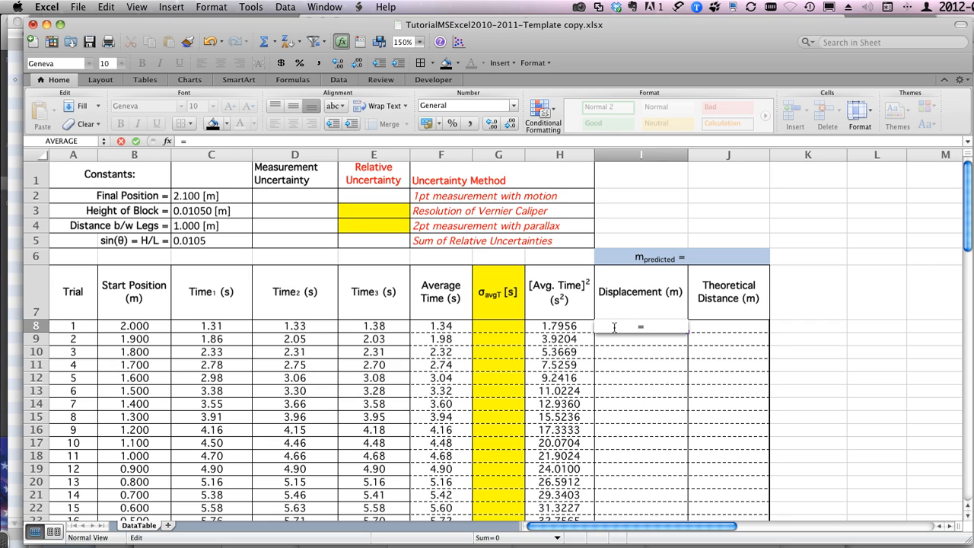
Step: Enter the formula =ABS(B8-FinalP) in I8 to calculate the first trial's displacement from its start position and the Final Position
text(abs()
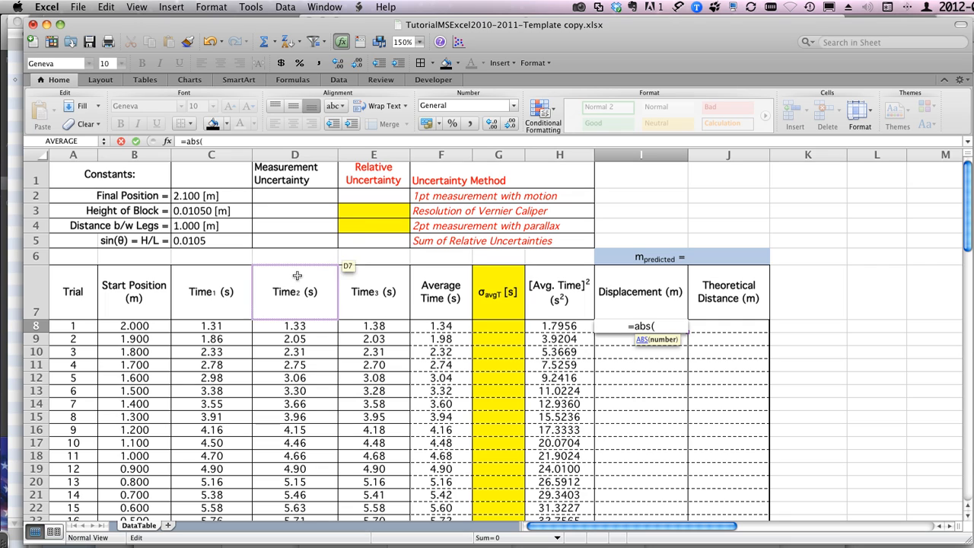
click(138, 326)
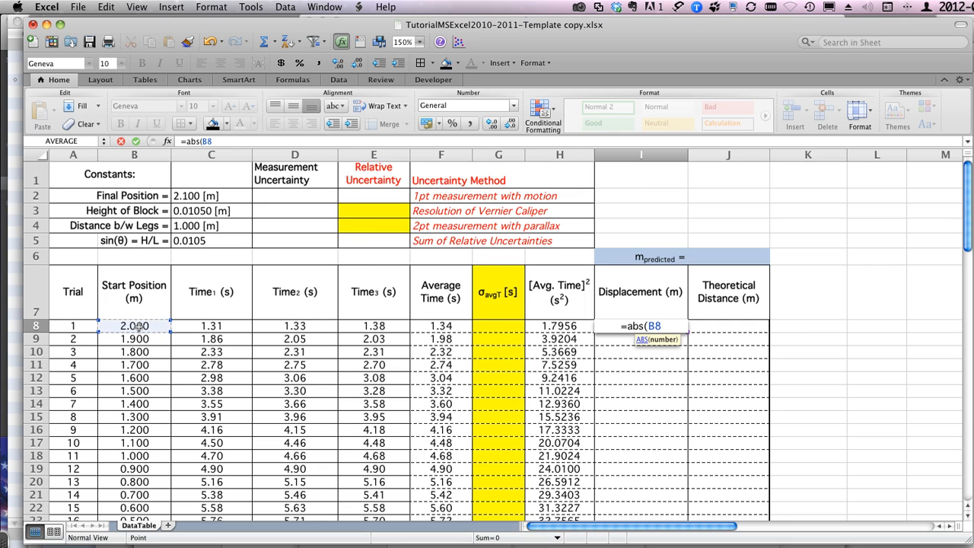
text(-)
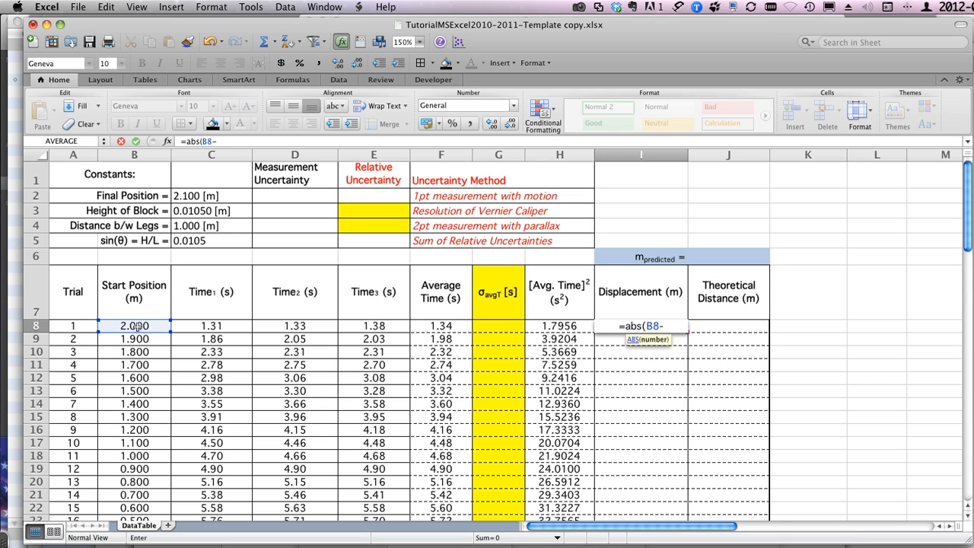
click(190, 196)
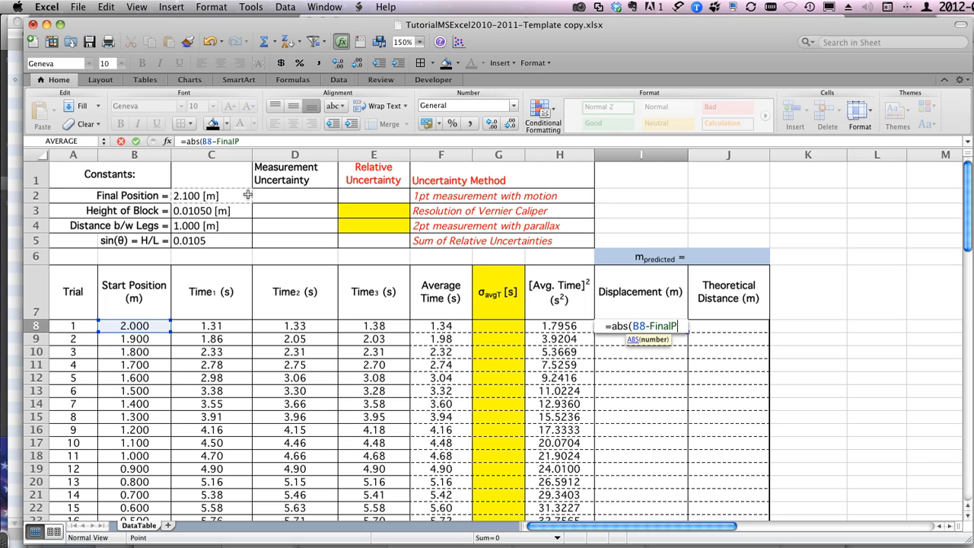
text())
key(Return)
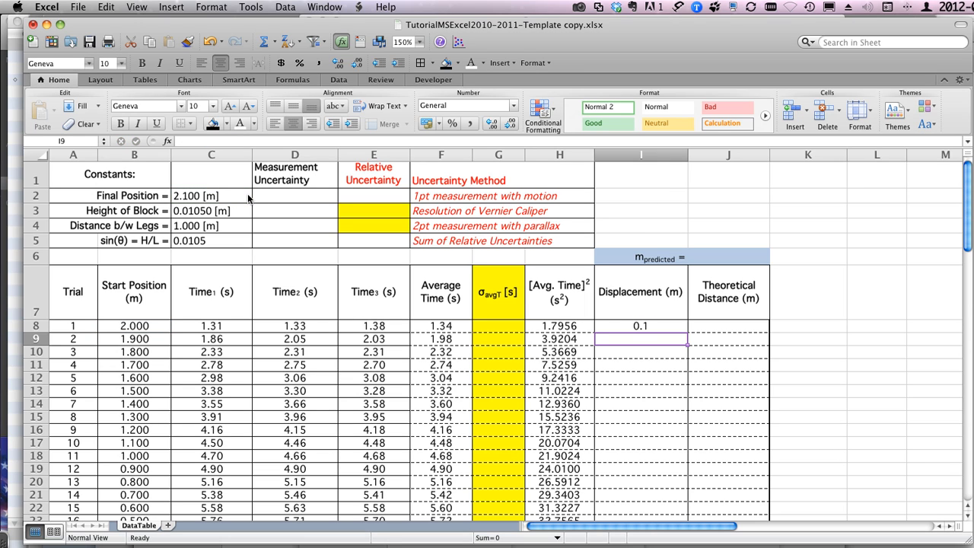
Step: Try filling the displacement formula from I8 down to I16 and undo the fill
click(631, 325)
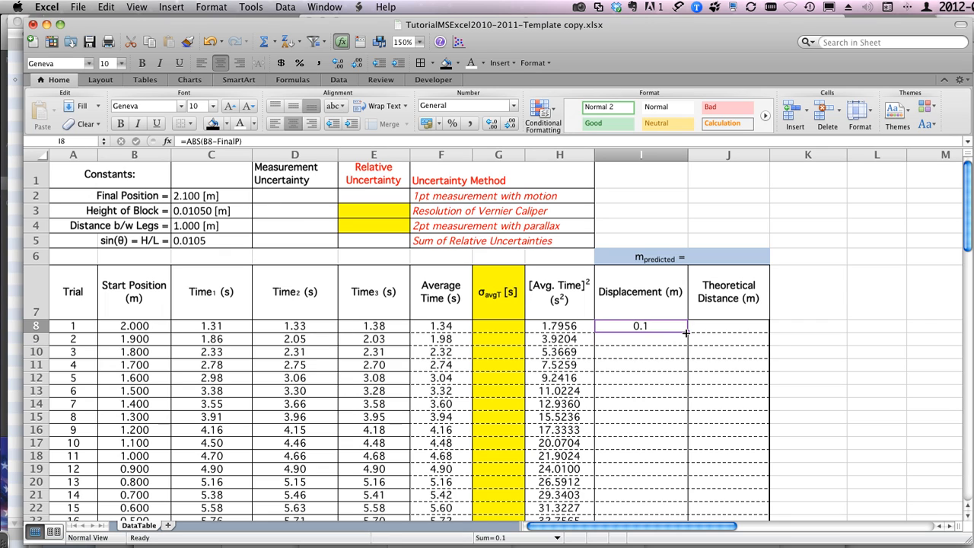
drag(687, 332, 684, 435)
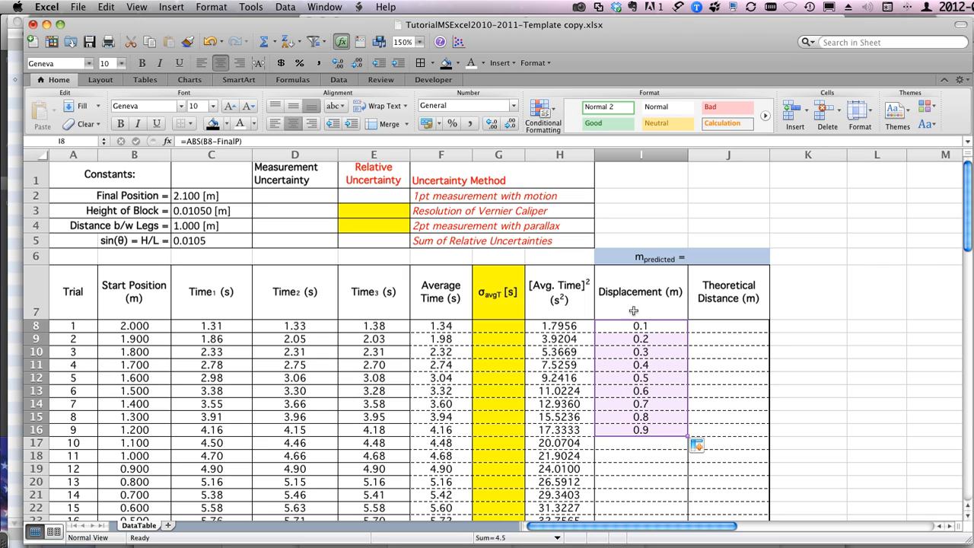
key(super+c)
key(super+z)
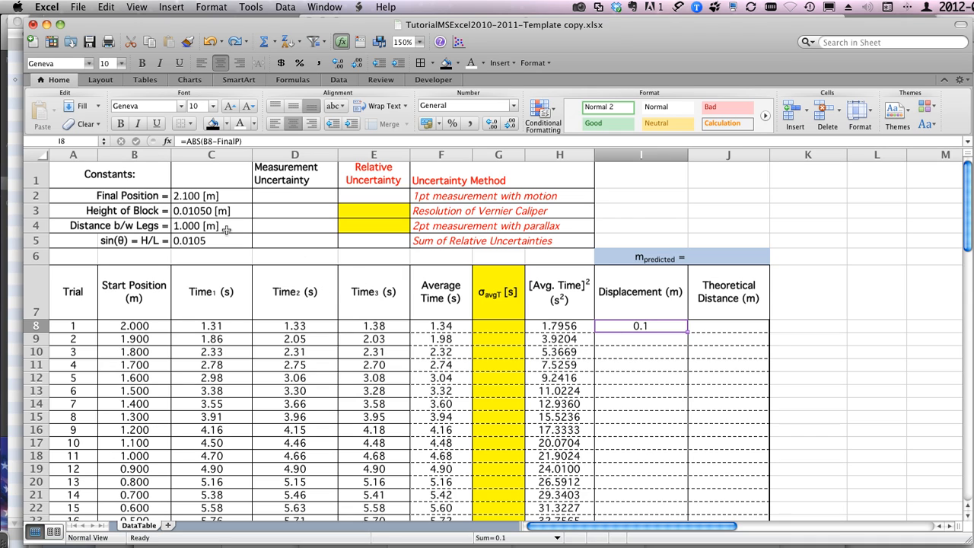
Step: Delete the defined name FinalP of the Final Position cell C2 from the workbook
click(197, 195)
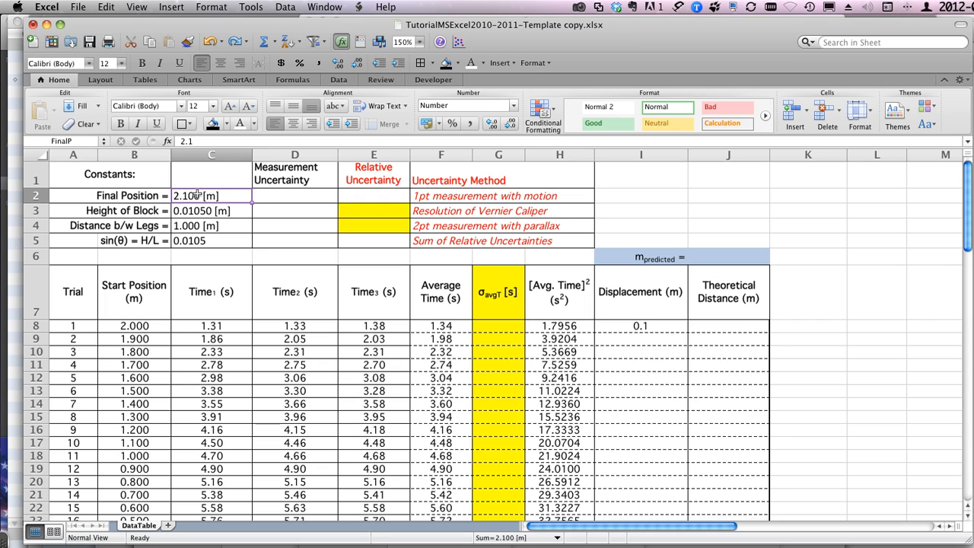
click(170, 7)
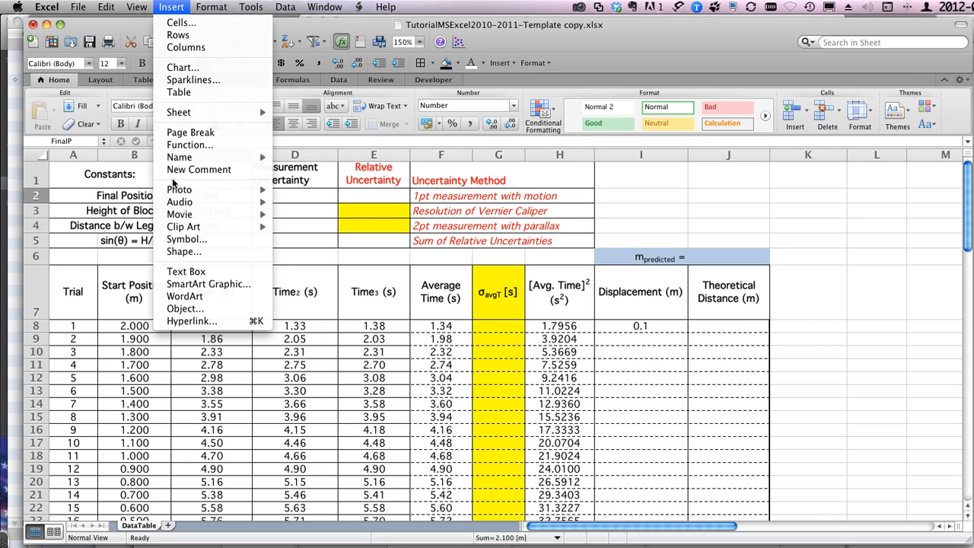
mouse_move(178, 158)
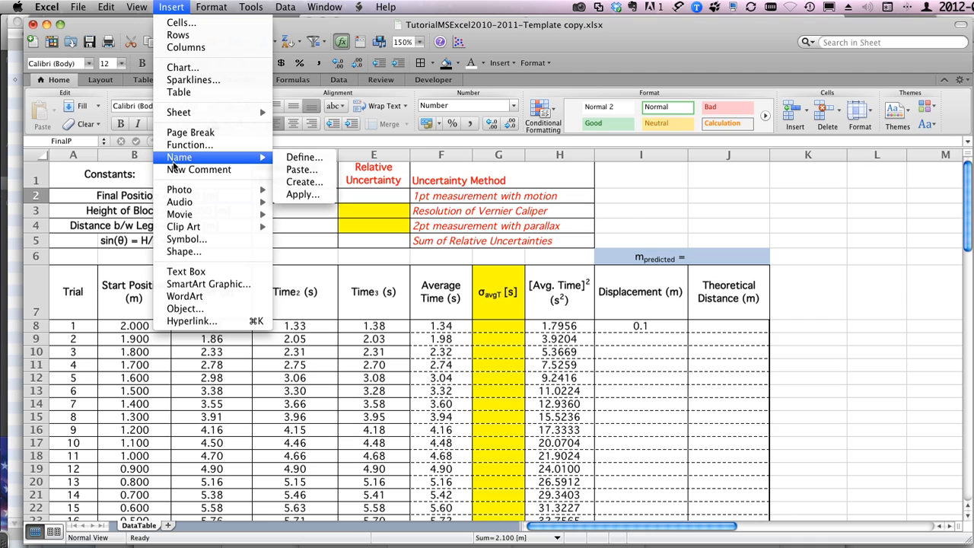
click(299, 157)
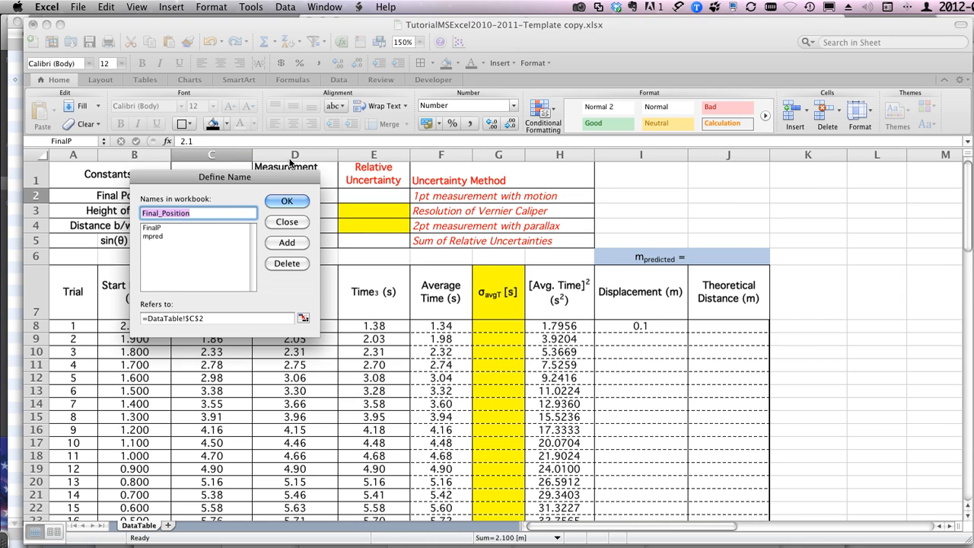
click(149, 228)
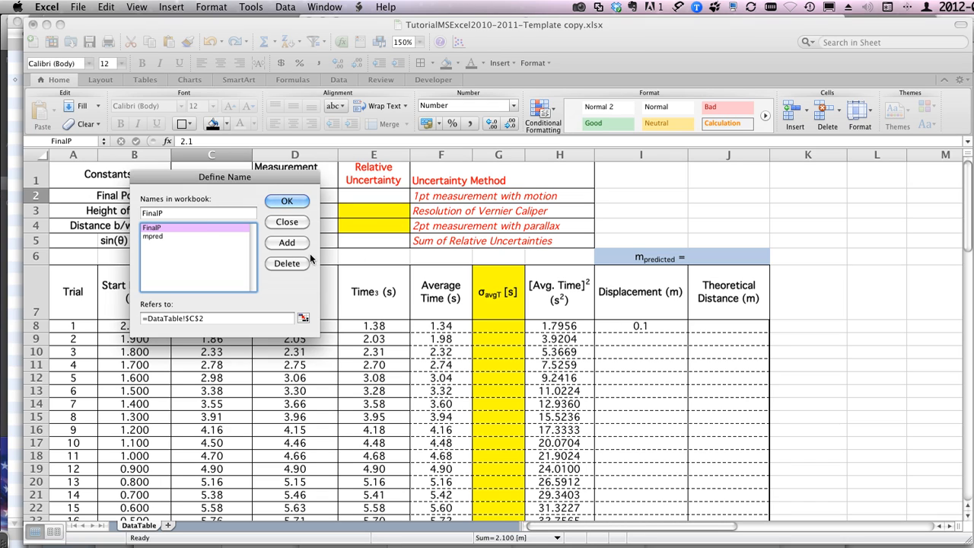
click(301, 263)
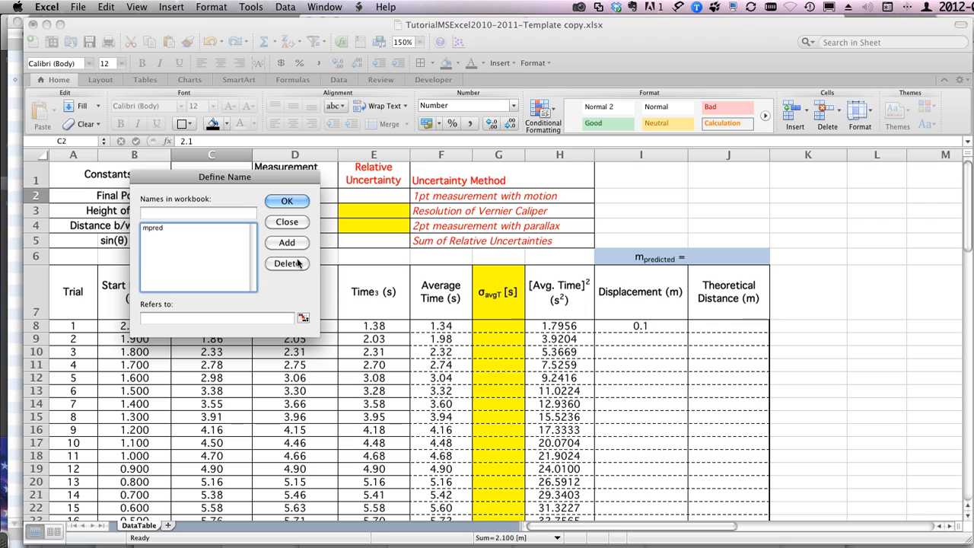
click(287, 221)
Step: Replace the first trial's displacement formula in I8 with =B8-C2, using direct cell references
click(635, 323)
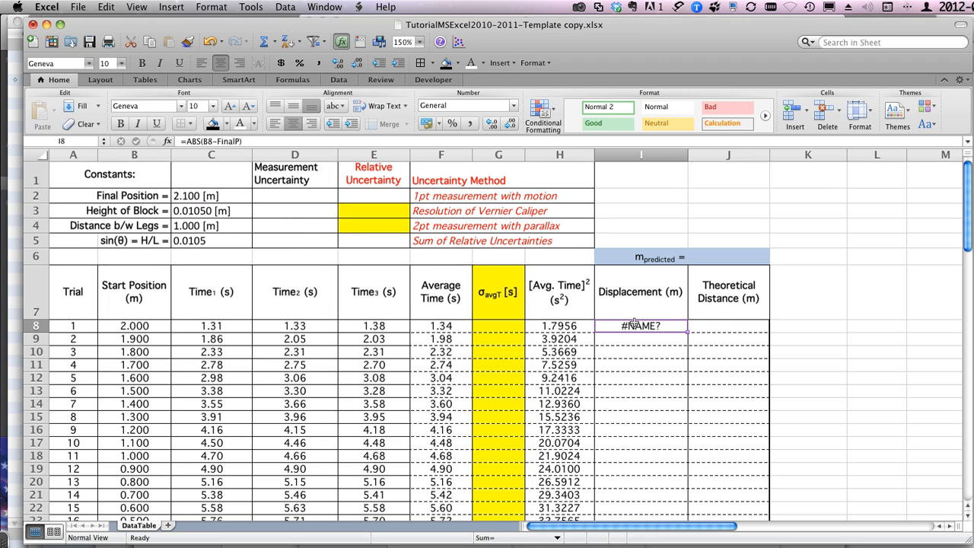
text(=)
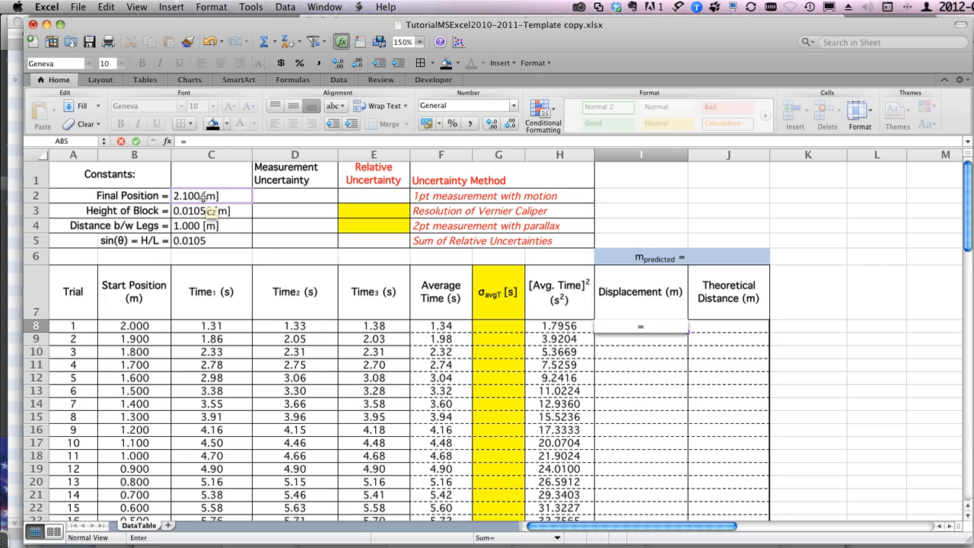
click(131, 325)
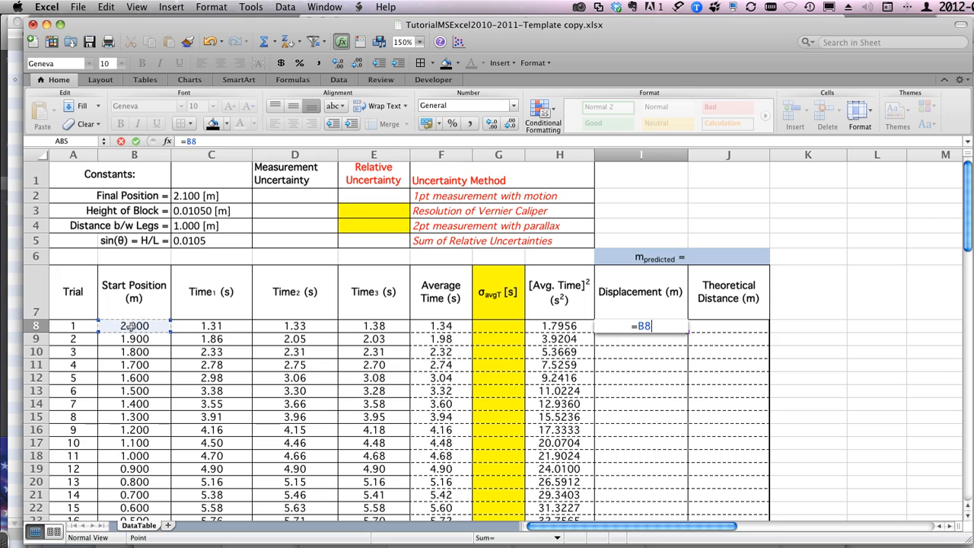
text(-)
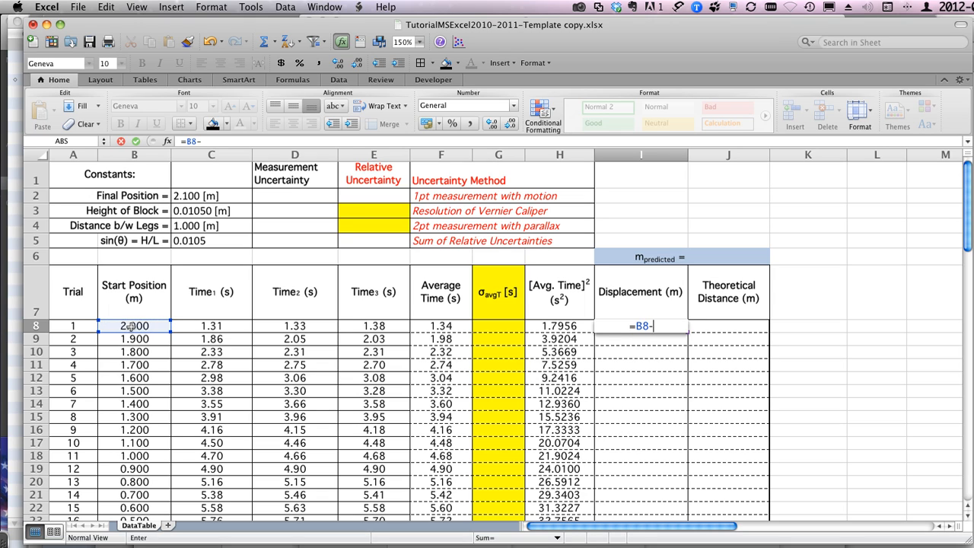
click(192, 196)
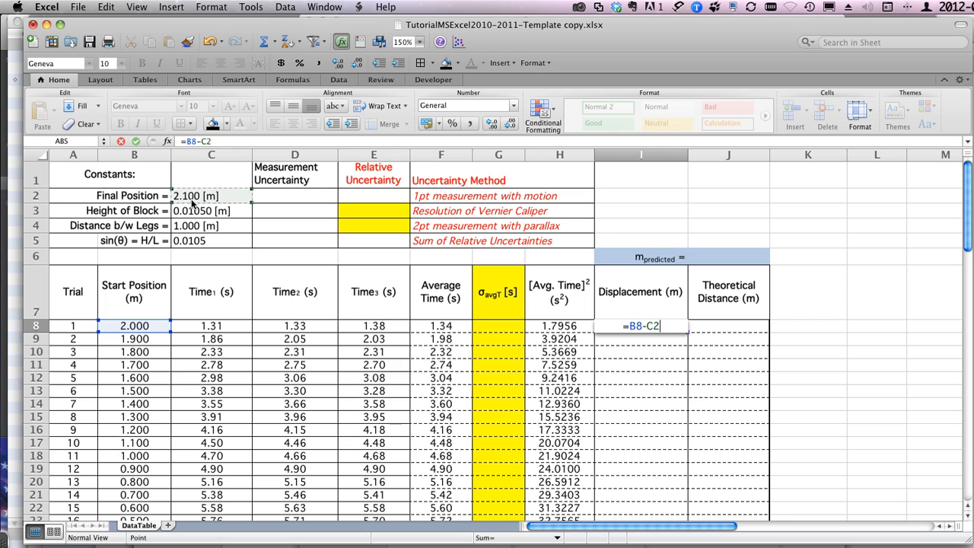
key(Return)
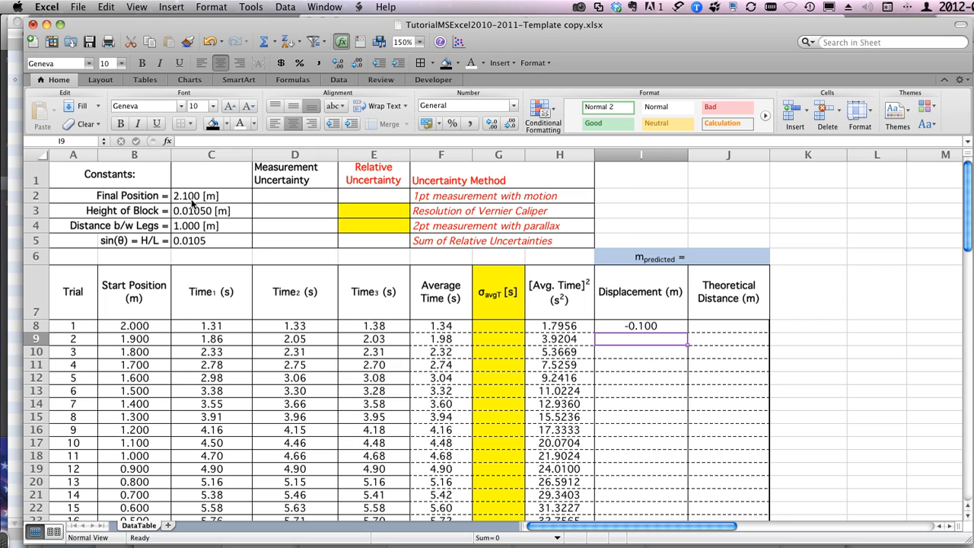
Step: Wrap the subtraction in I8 in the absolute value function so the formula is =ABS(B8-C2)
click(655, 325)
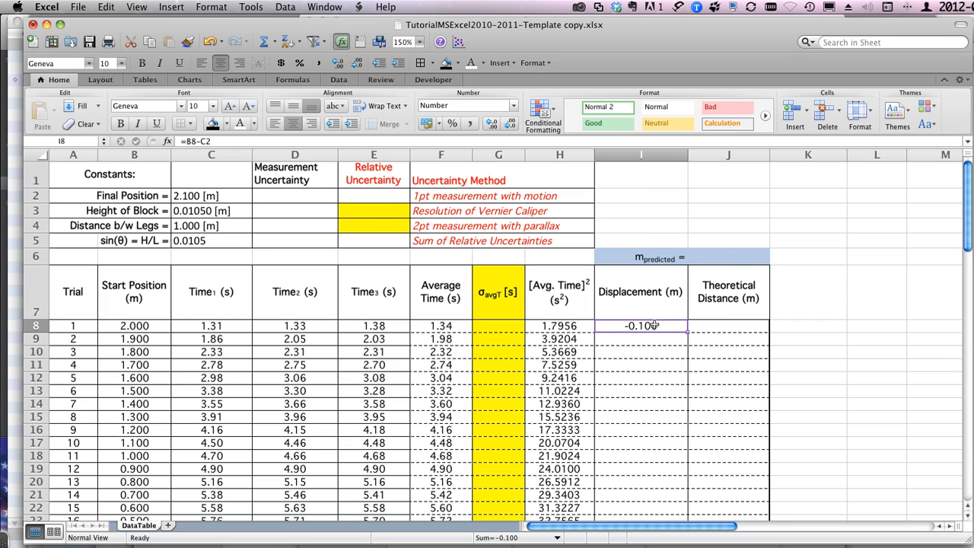
click(185, 141)
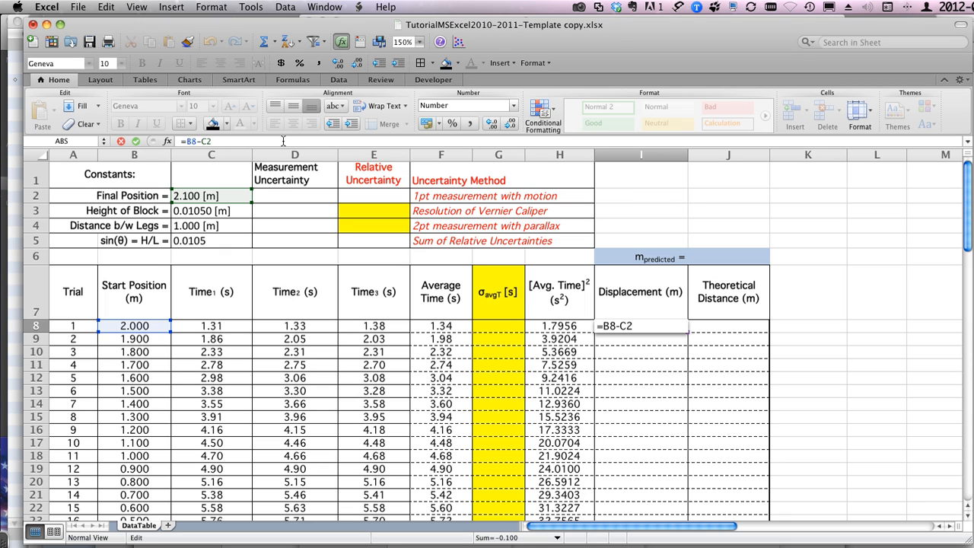
text(abs()
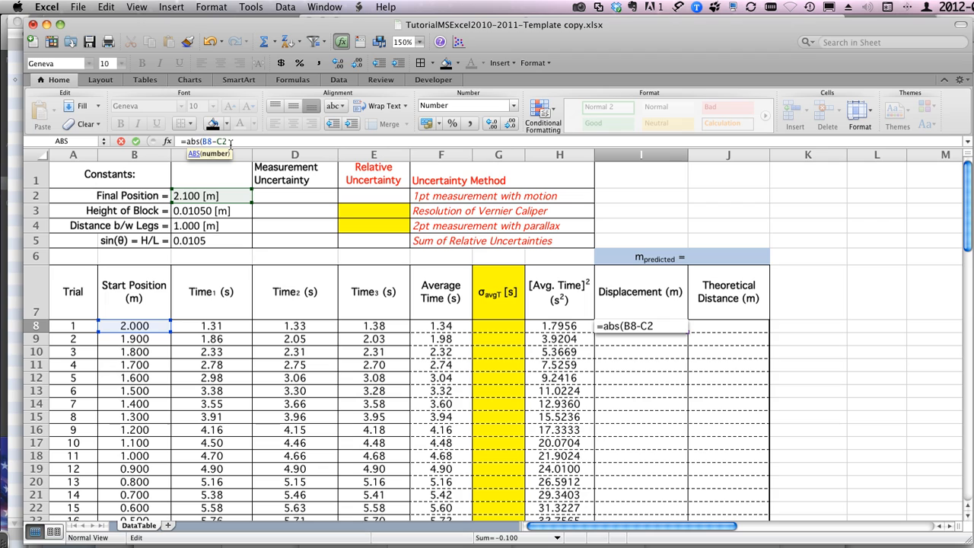
key(Return)
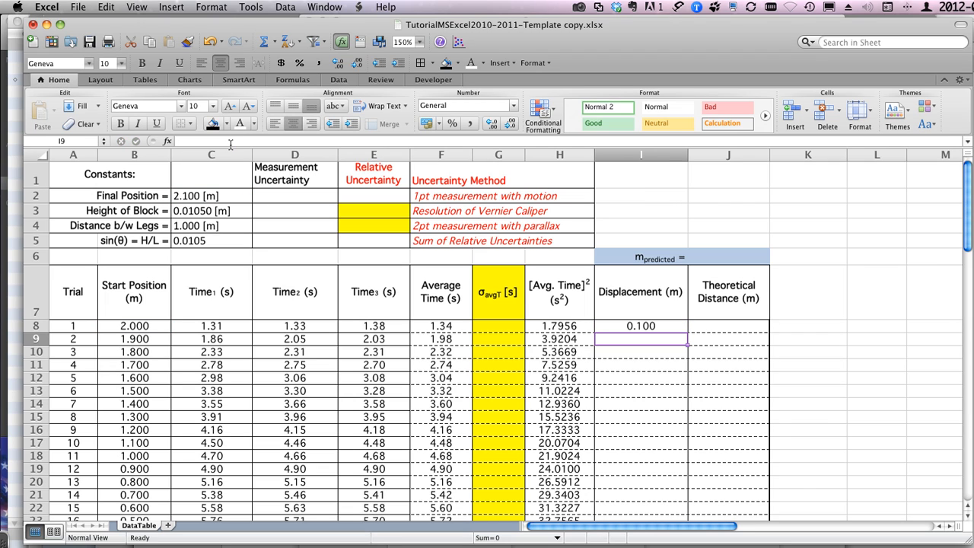
Step: Fill the relative-reference displacement formula from I8 down to I14 and inspect the formula in I13
click(643, 326)
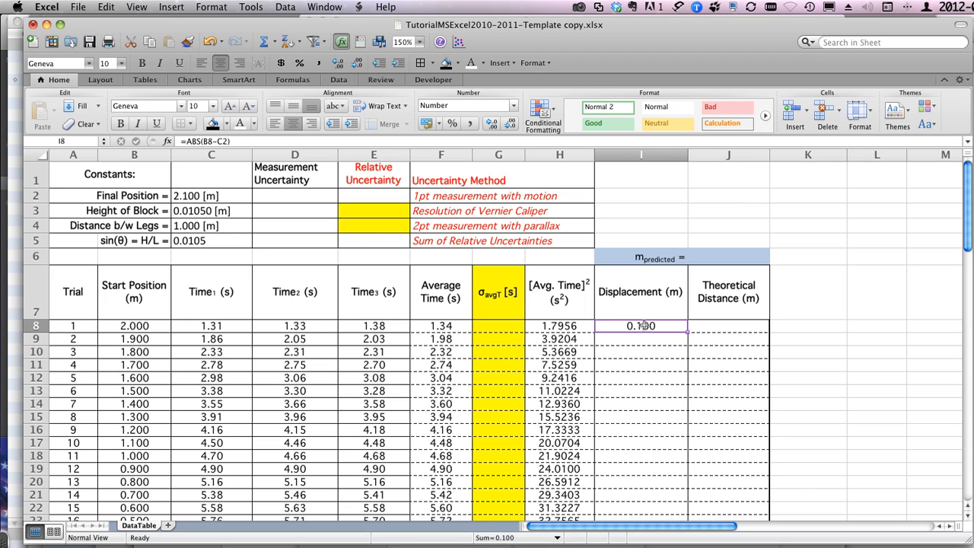
drag(688, 332, 688, 409)
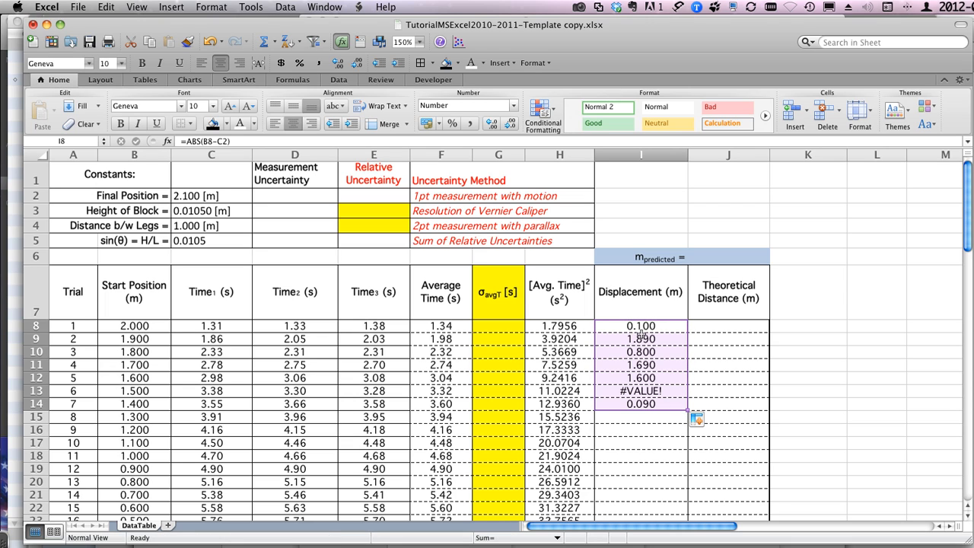
click(634, 390)
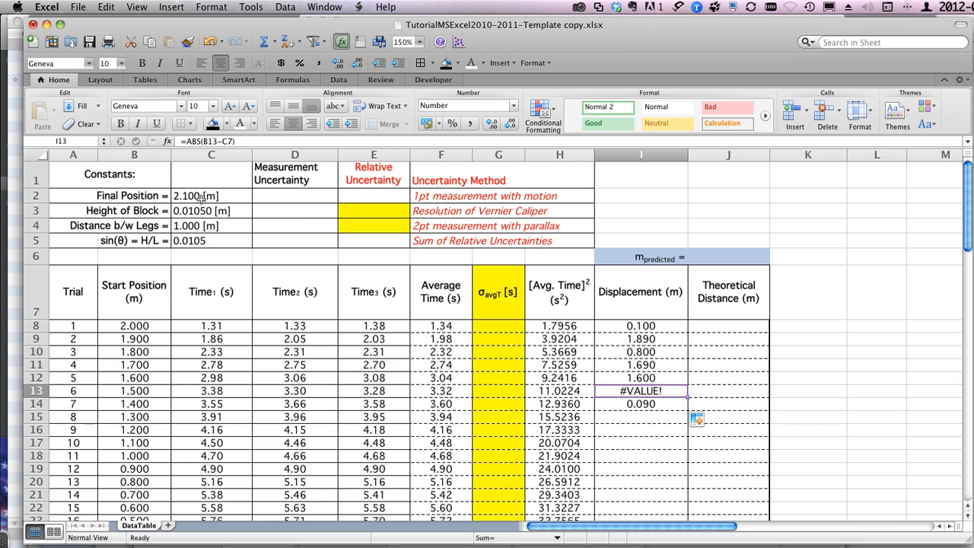
Step: Lock the row of the Final Position reference in I8 so the formula is =ABS(B8-C$2)
click(644, 326)
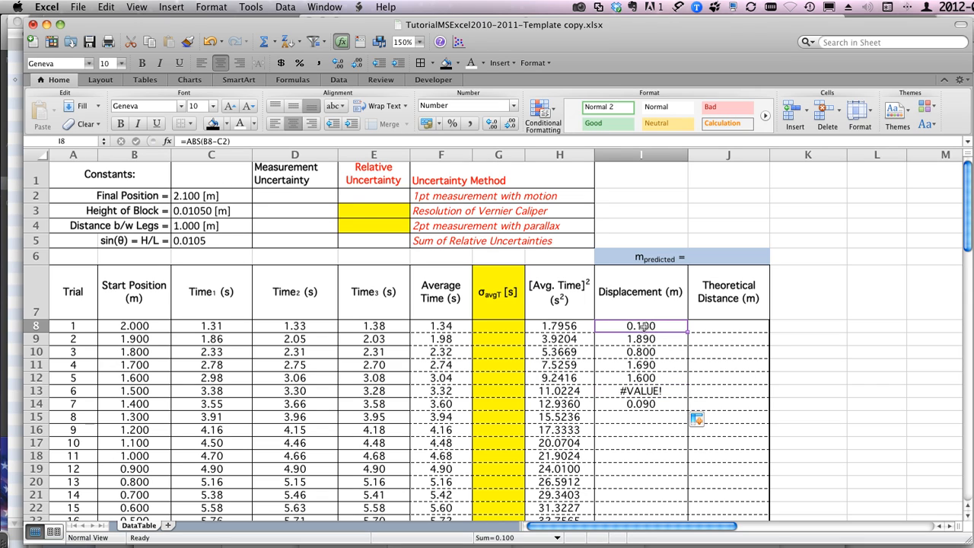
click(221, 142)
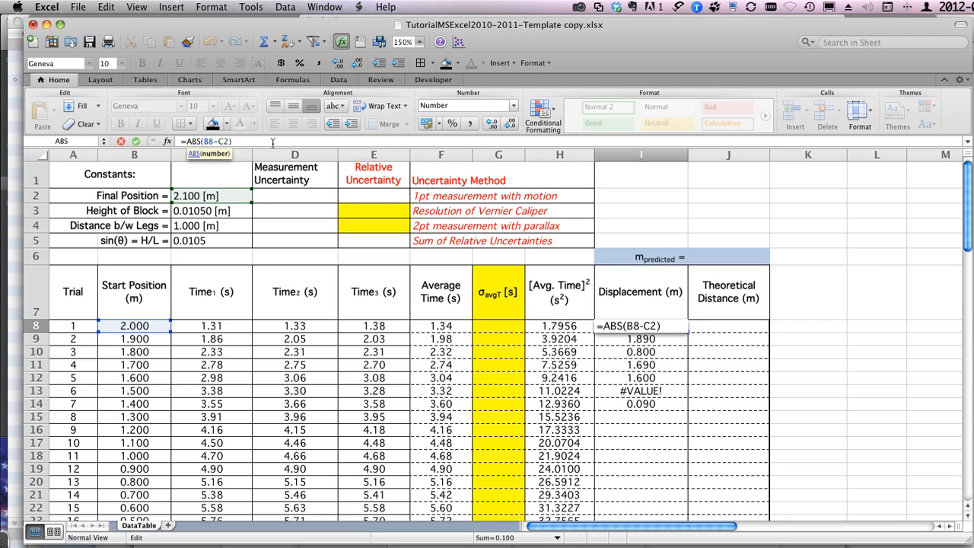
text($)
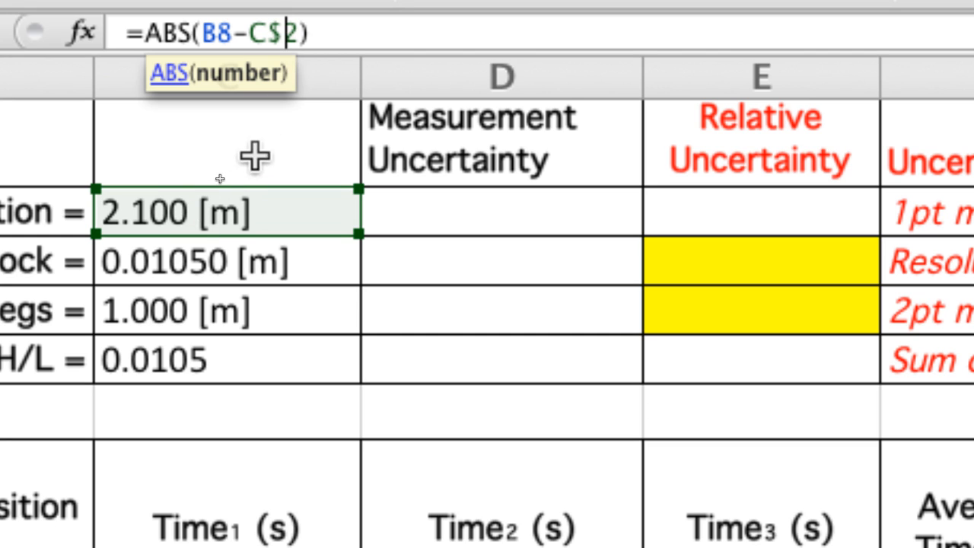
click(253, 33)
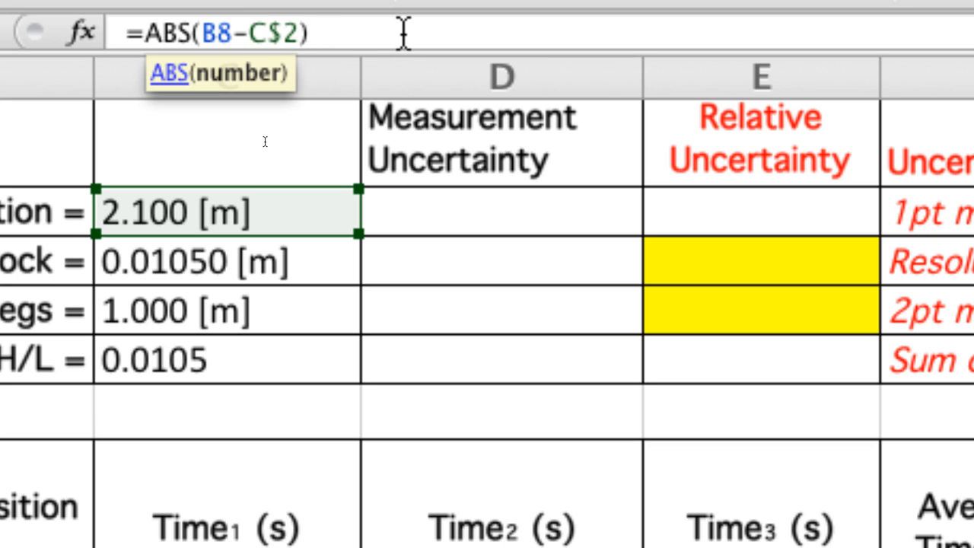
text($)
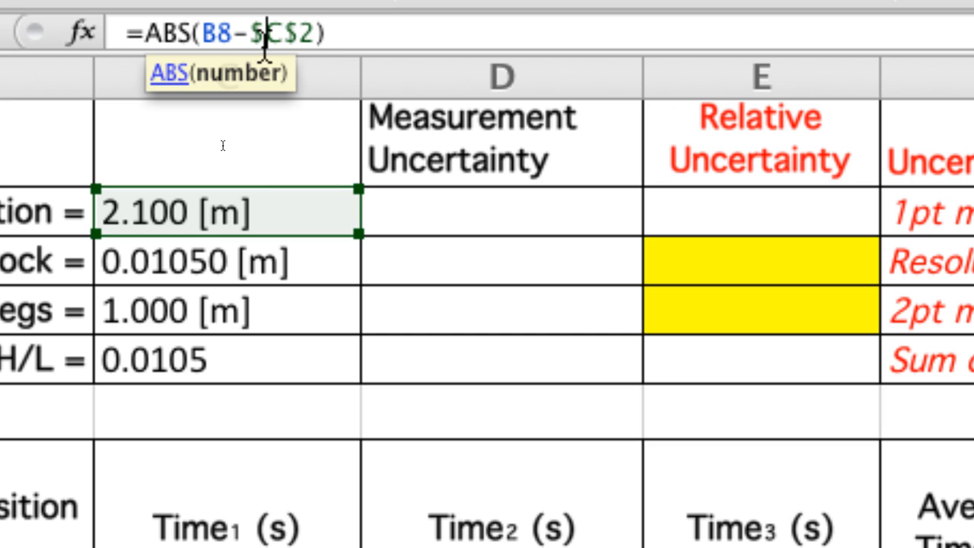
key(BackSpace)
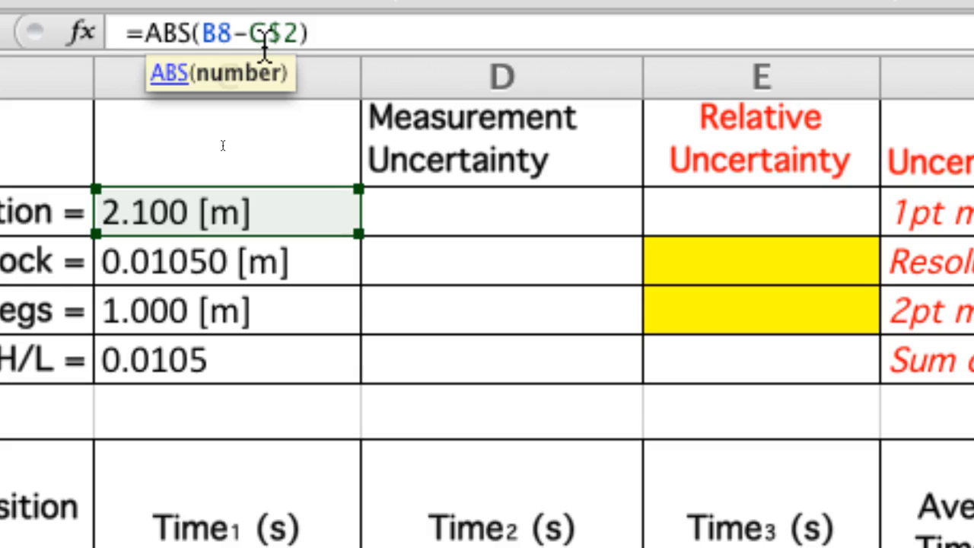
key(Return)
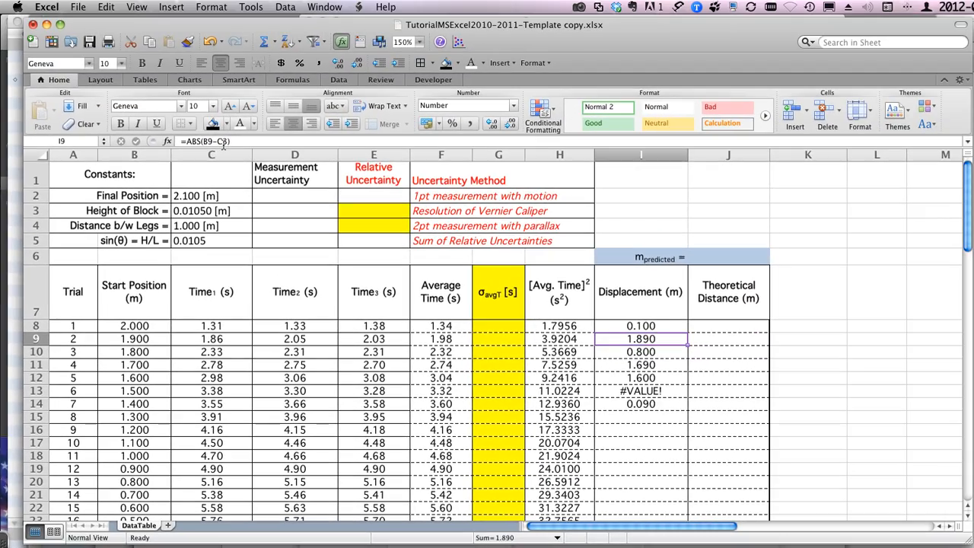
Step: Fill the row-locked displacement formula from I8 down to I14, replacing the earlier results
click(627, 325)
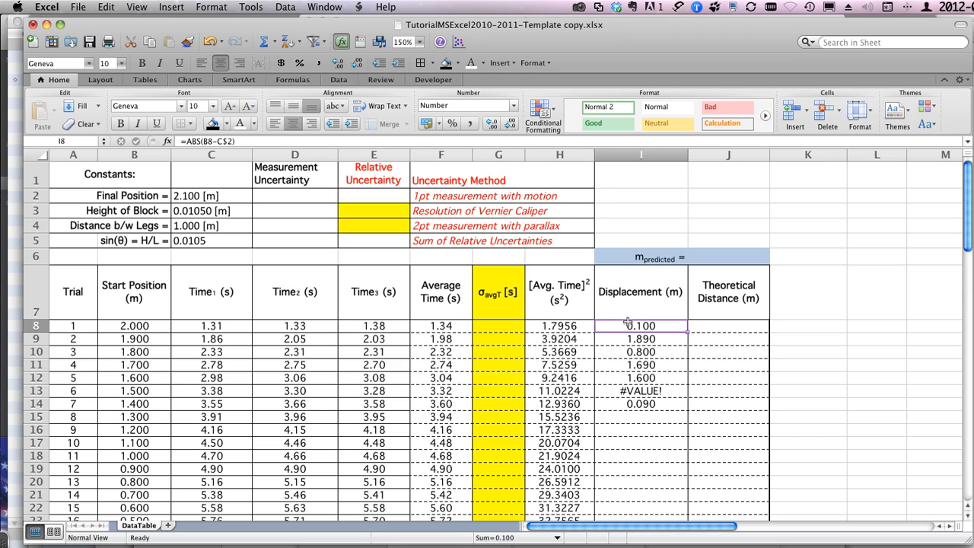
double_click(686, 331)
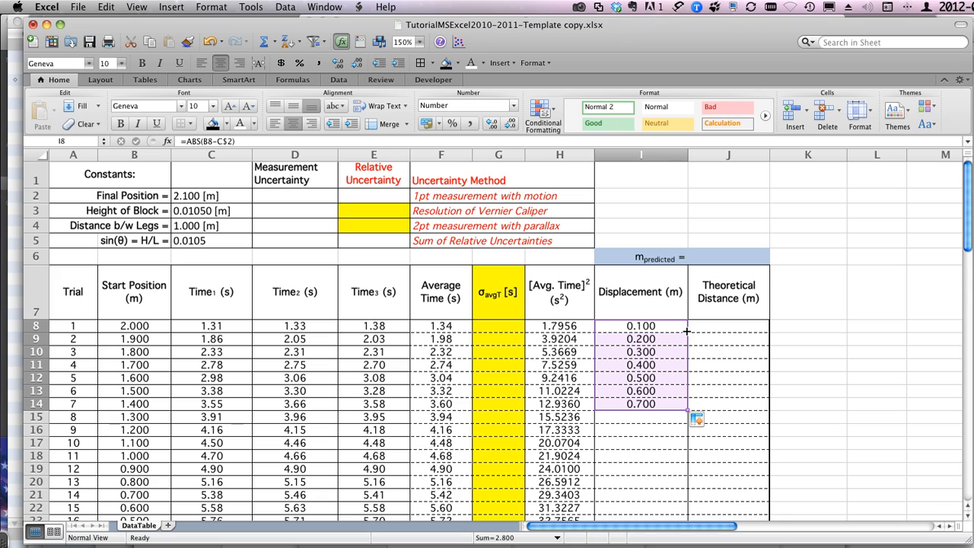
click(640, 325)
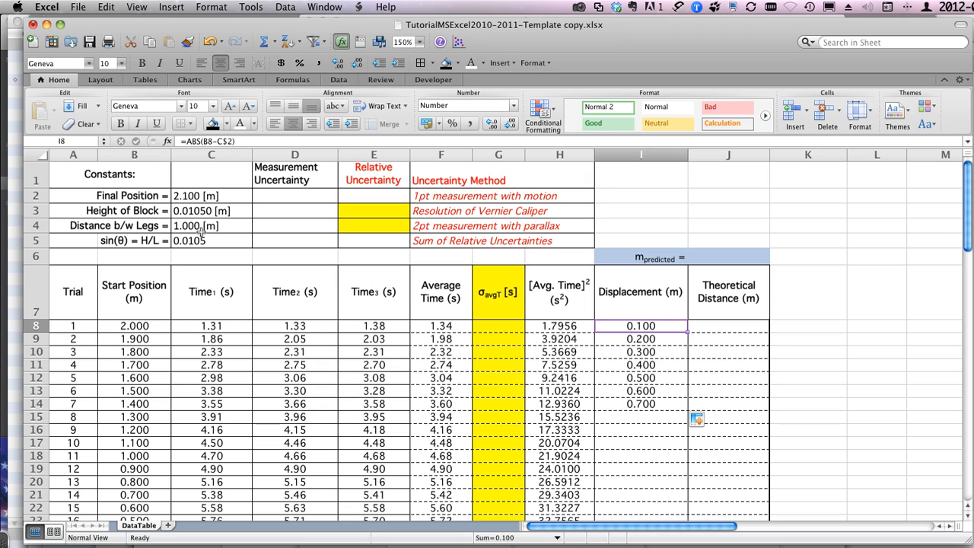
Step: Give the Final Position cell C2 a new defined name ending in _P
click(199, 196)
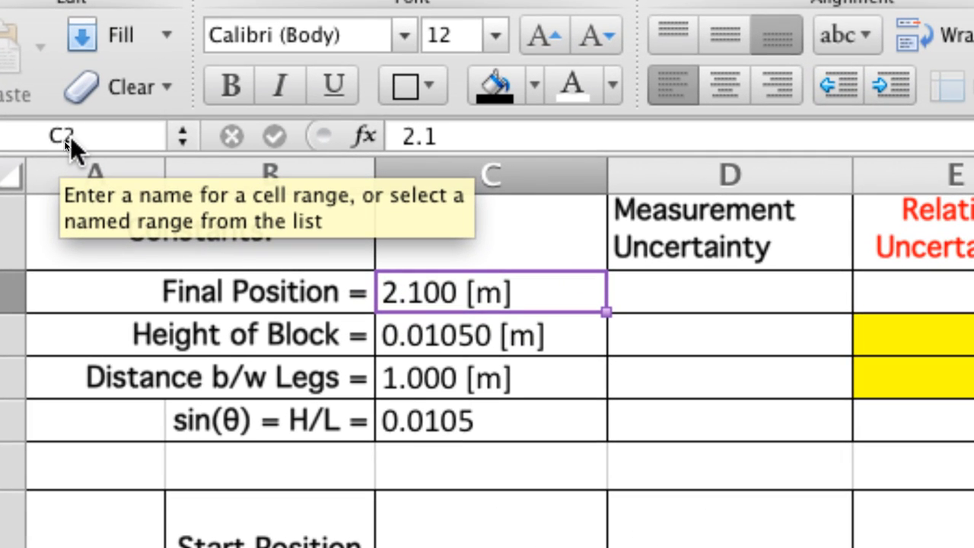
click(66, 140)
text(_P)
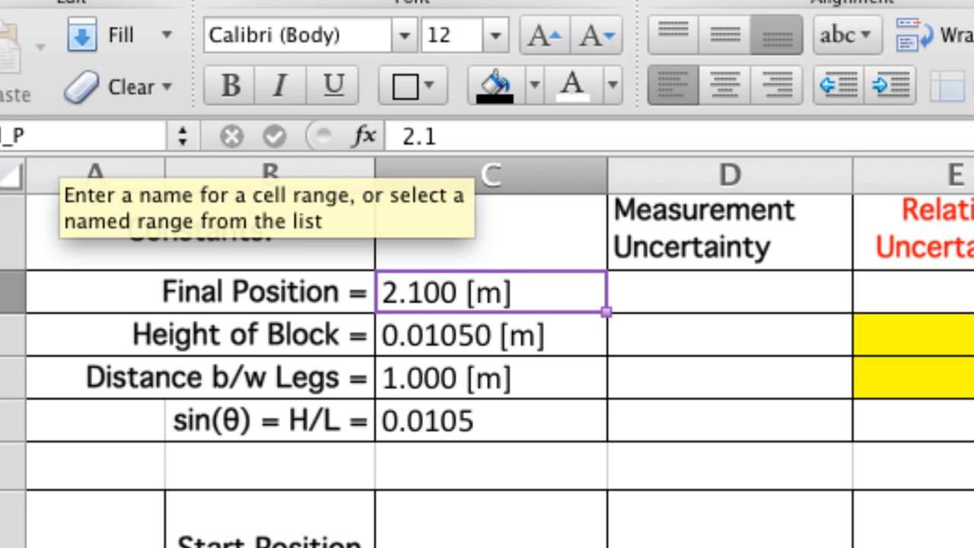
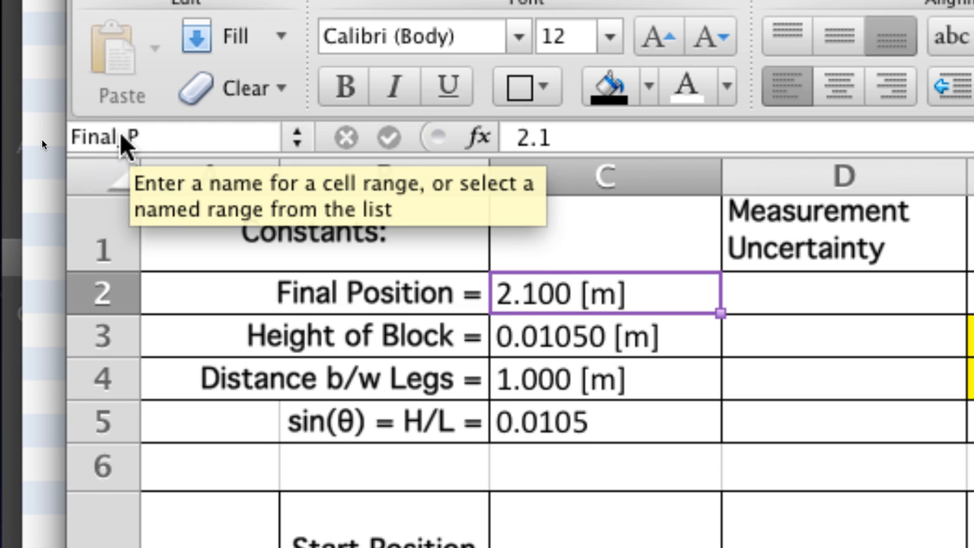
Step: Apply the defined name Final_P to the Final Position cell C2, then reselect the cell to check it
key(Return)
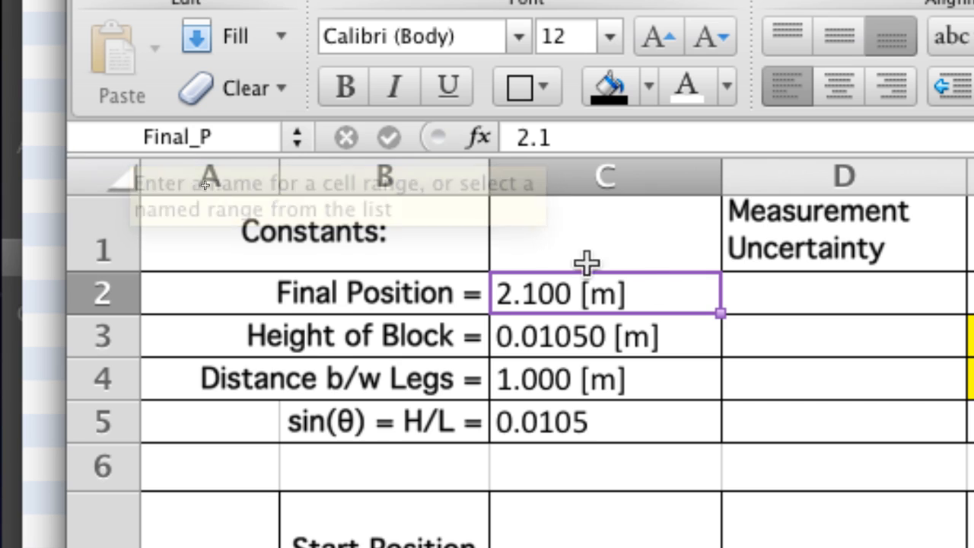
click(736, 289)
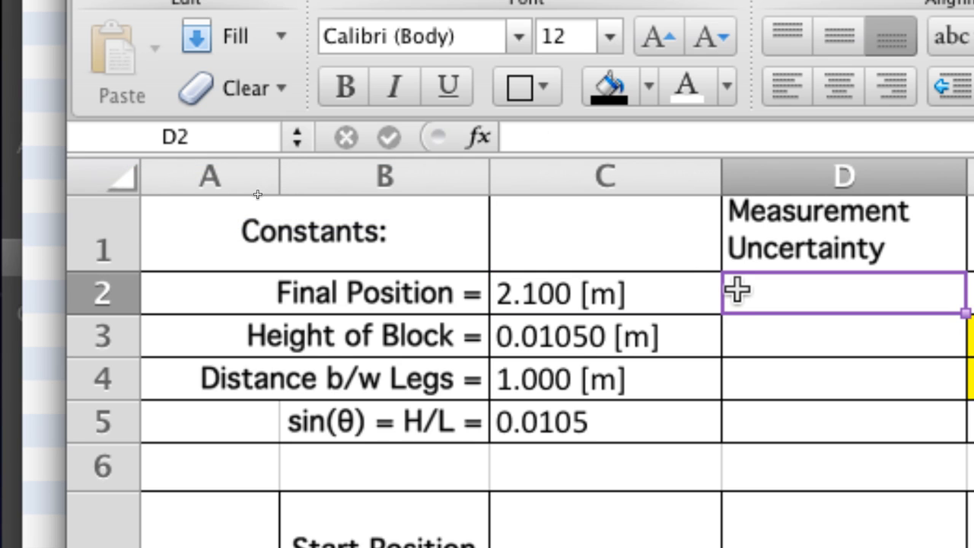
click(590, 293)
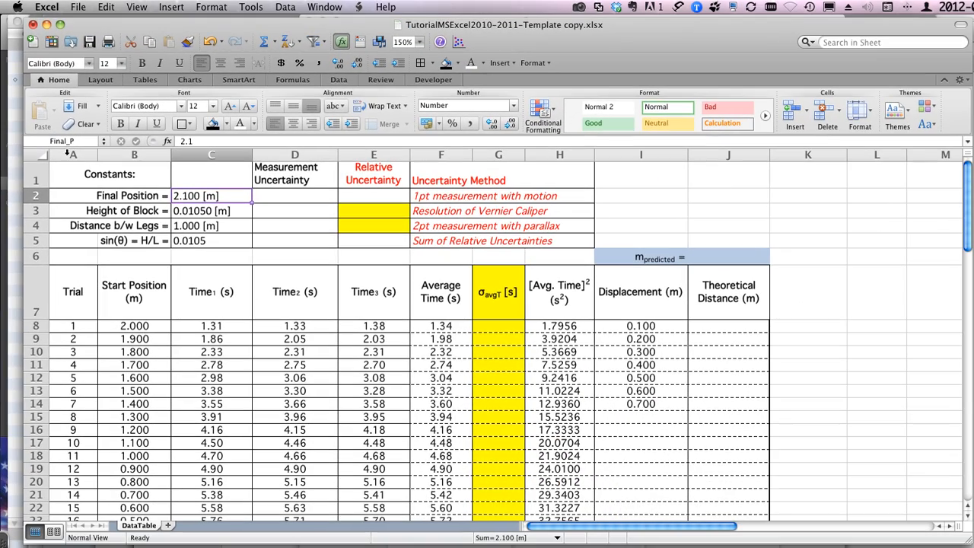
Step: Replace the C$2 reference in the I8 displacement formula with the named cell, giving =ABS(B8-Final_P)
click(620, 325)
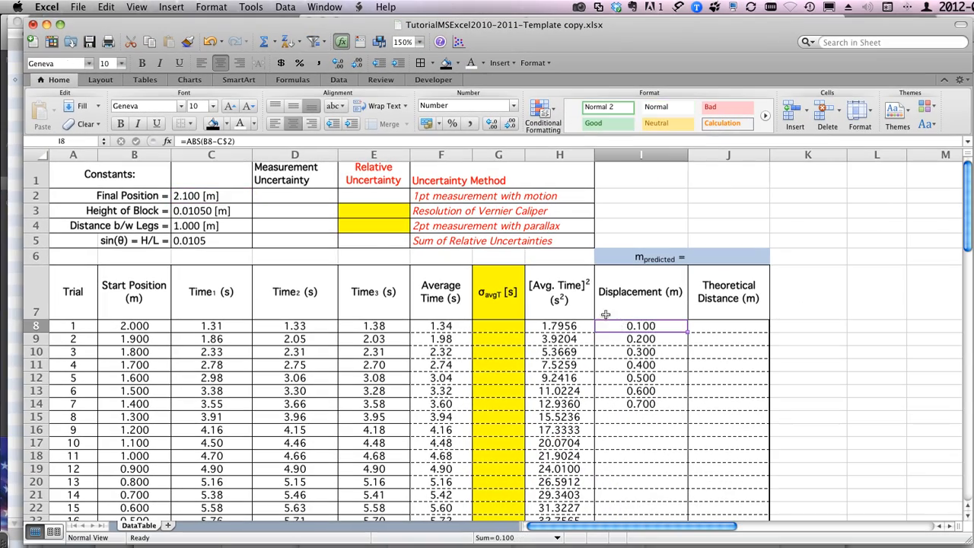
click(223, 143)
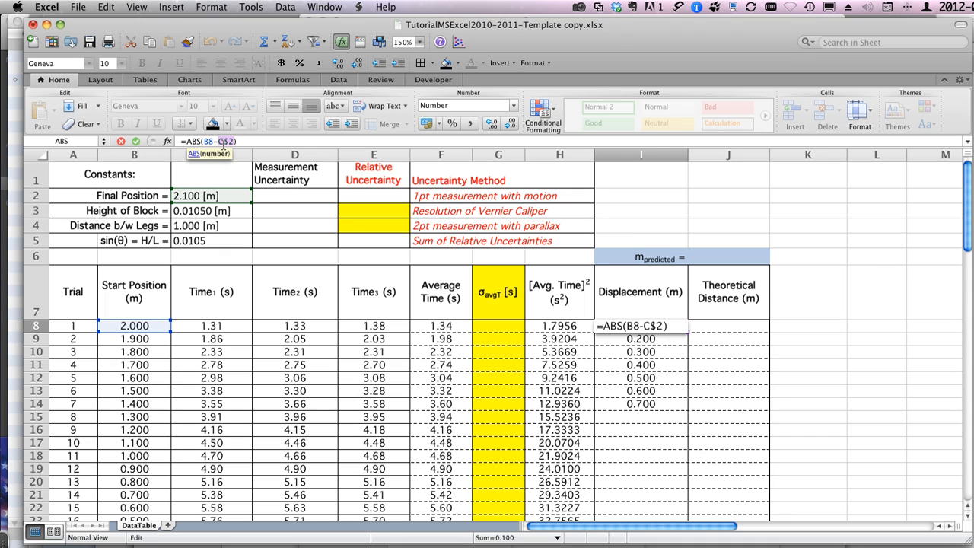
text(Final)
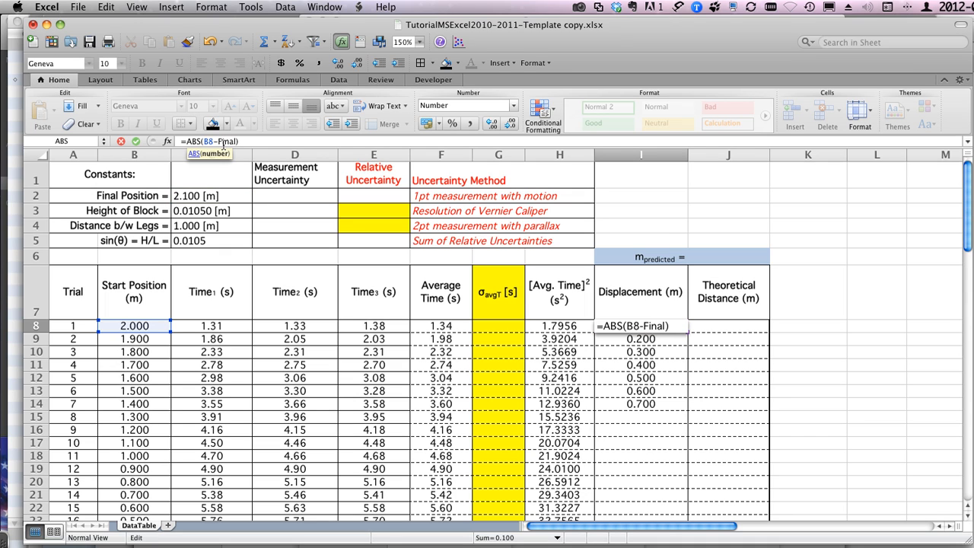
text(_)
key(BackSpace)
key(BackSpace)
key(BackSpace)
key(BackSpace)
click(196, 195)
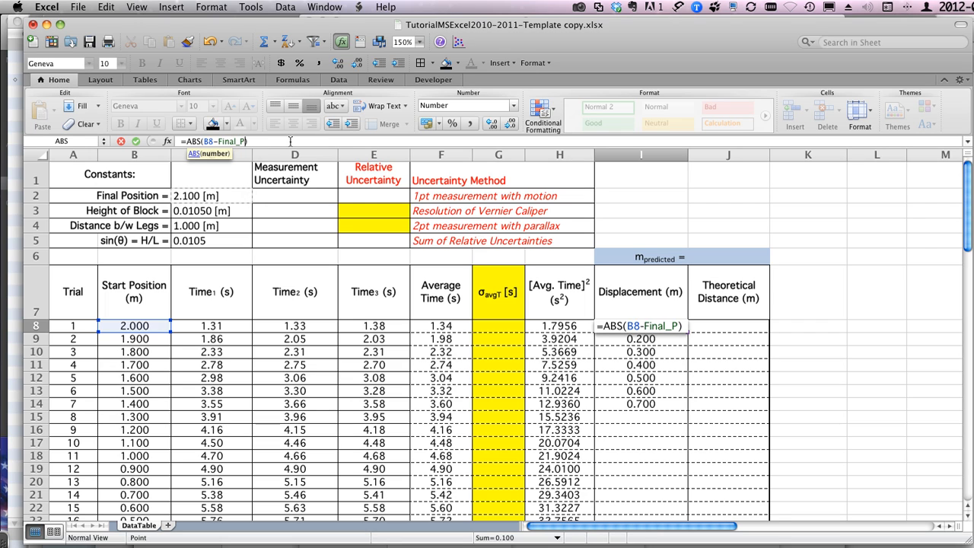
key(Return)
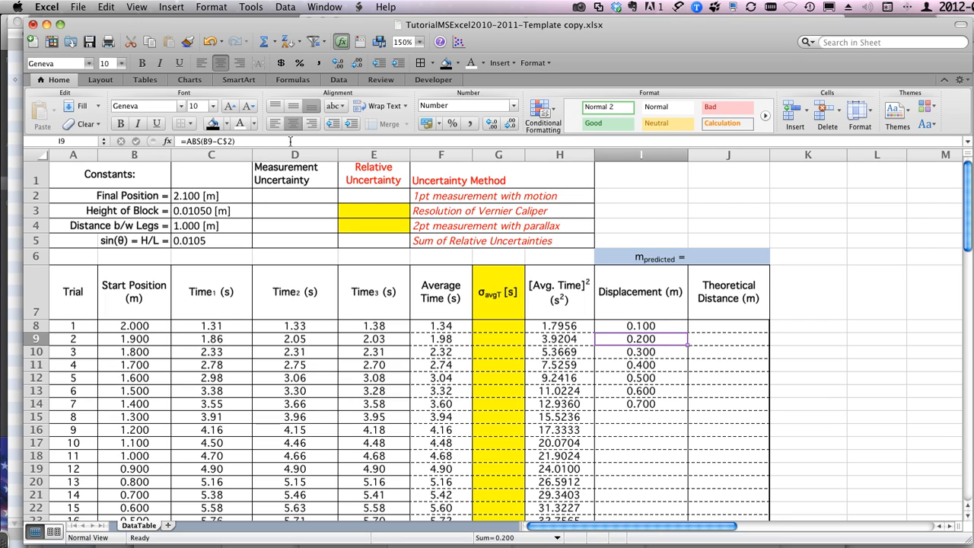
Step: Fill the named-cell displacement formula from I8 down to I23, covering all 16 trials
click(649, 325)
drag(687, 333, 676, 366)
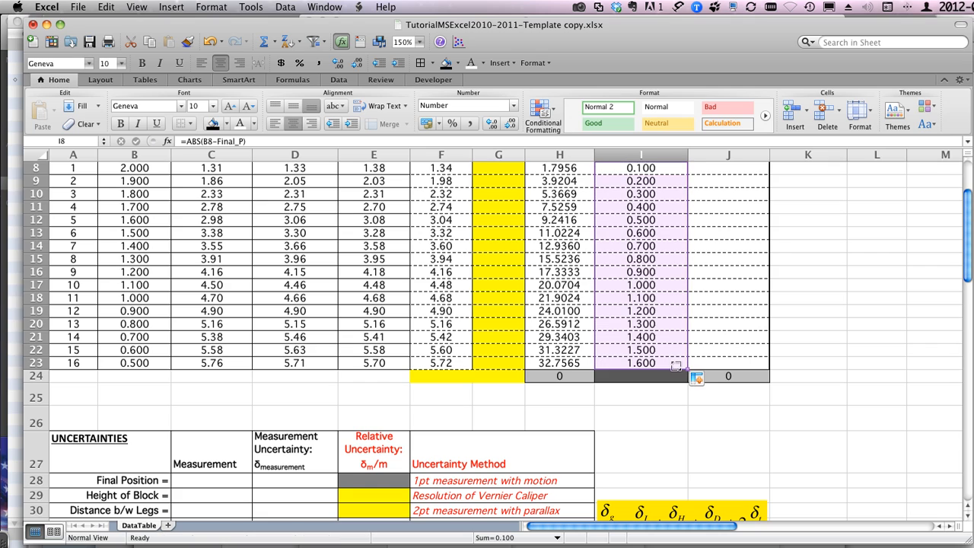
click(628, 373)
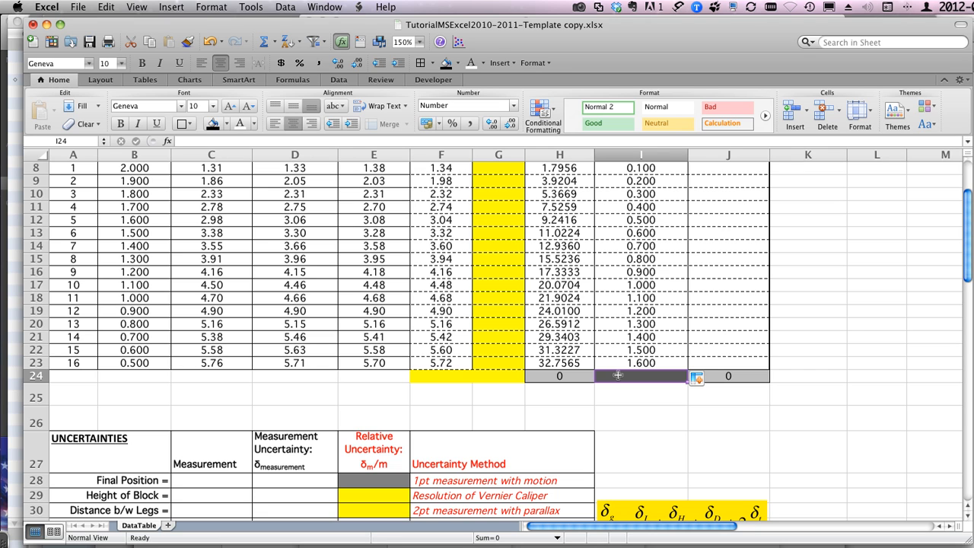
scroll(618, 375, up, 5)
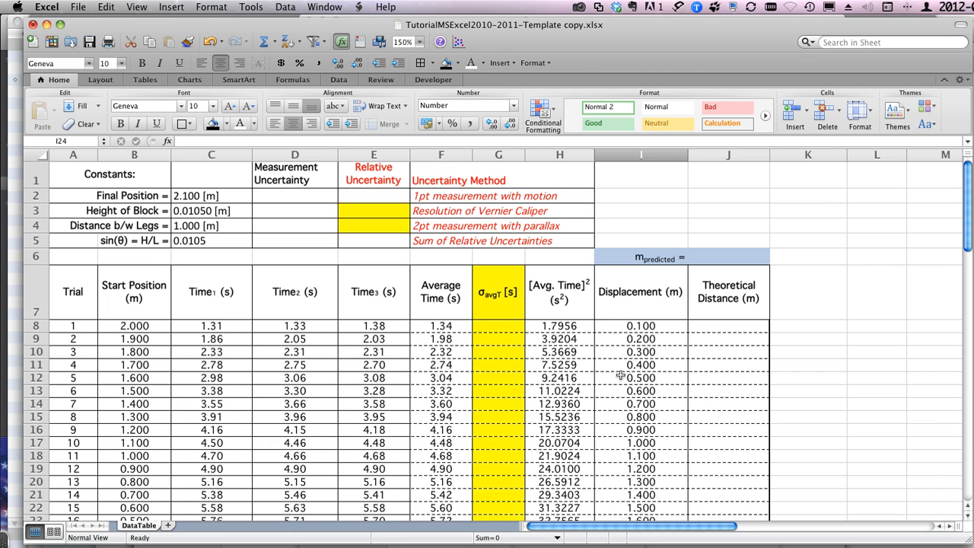
Step: Check the predicted slope equation on the FinalPlot sheet of the finished workbook, then return to cell J6 in the template copy
click(719, 325)
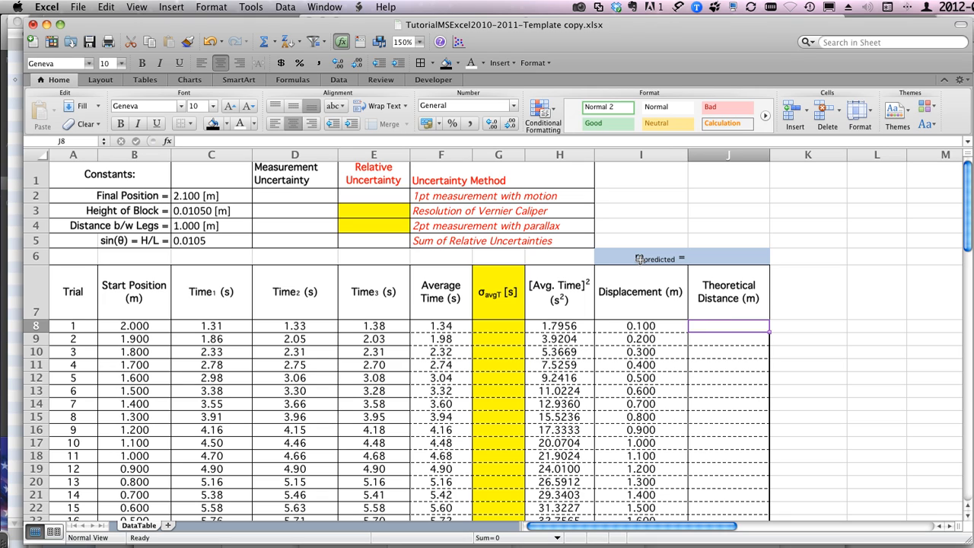
click(717, 258)
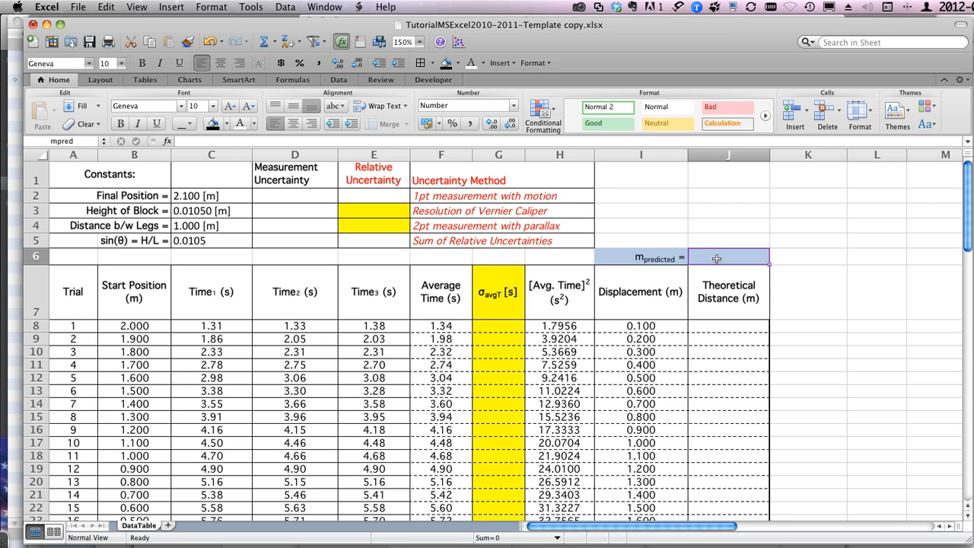
key(super+Tab)
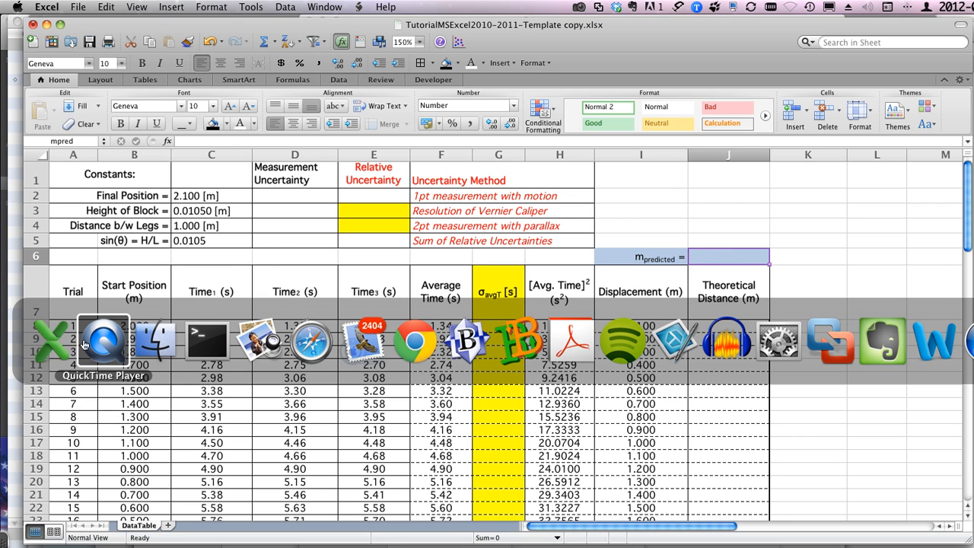
click(54, 340)
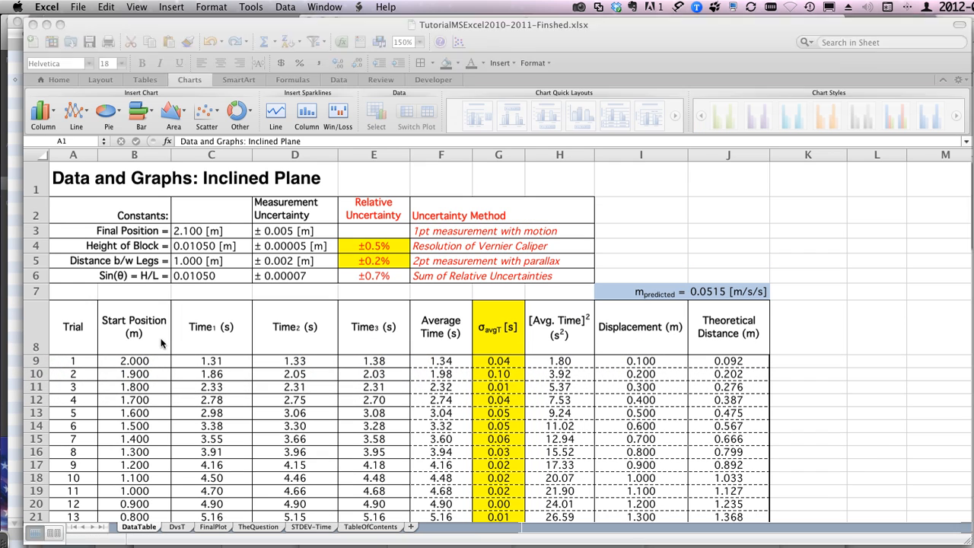
click(213, 526)
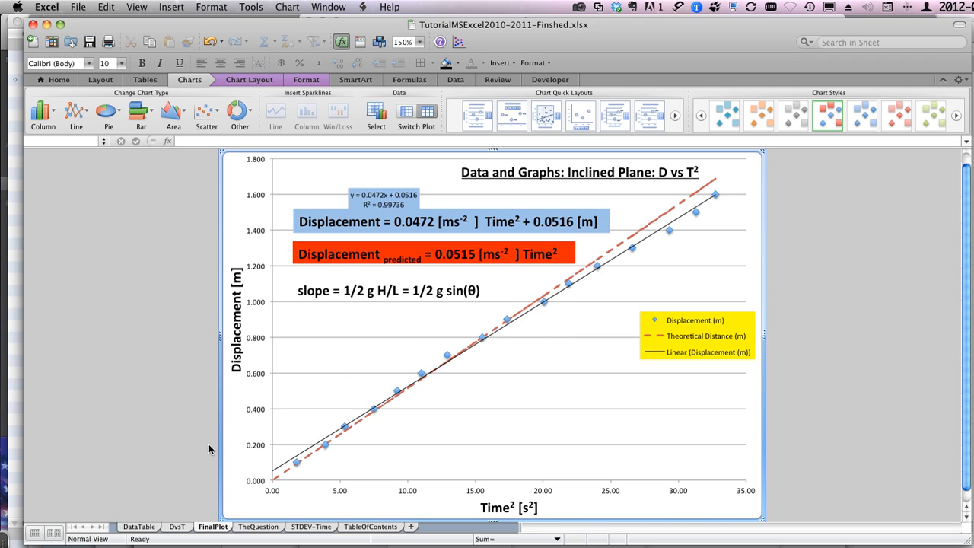
key(super+grave)
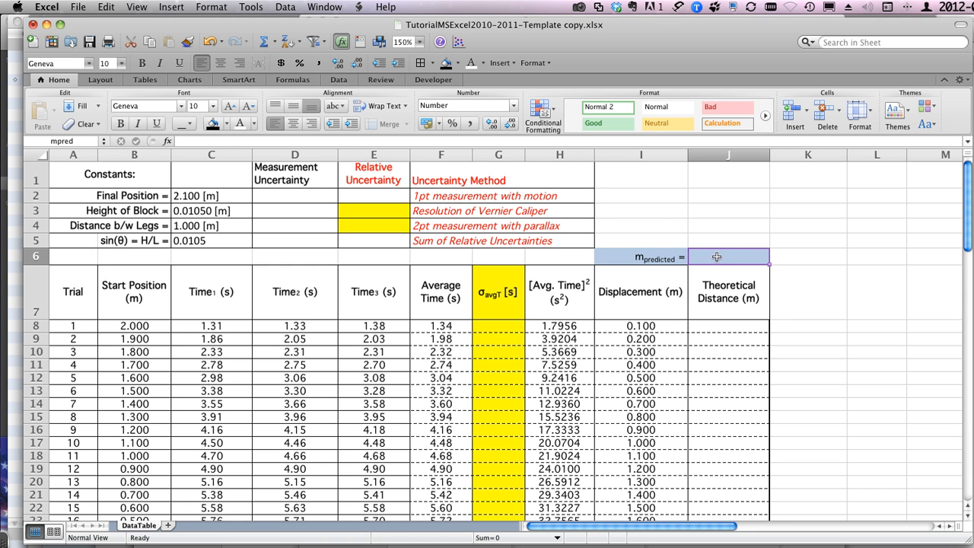
Step: Write the predicted slope formula =1/2*9.80*C5 in cell J6, referencing the sin(θ) cell
text(=1/2*)
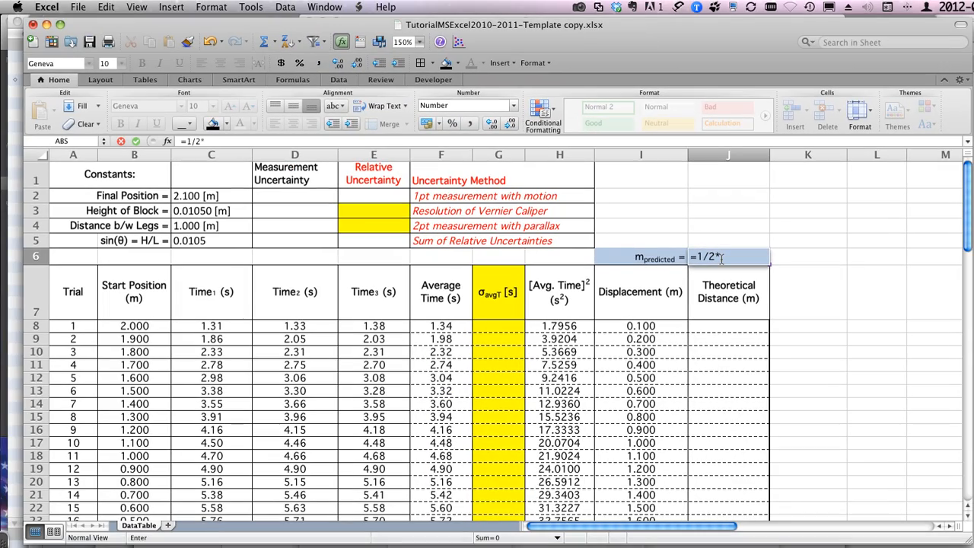
text(9.80*)
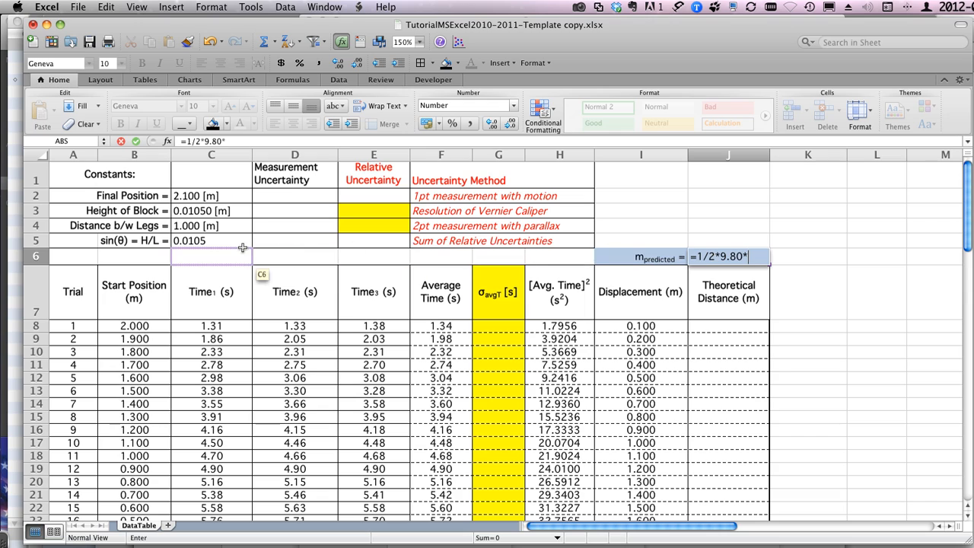
click(186, 244)
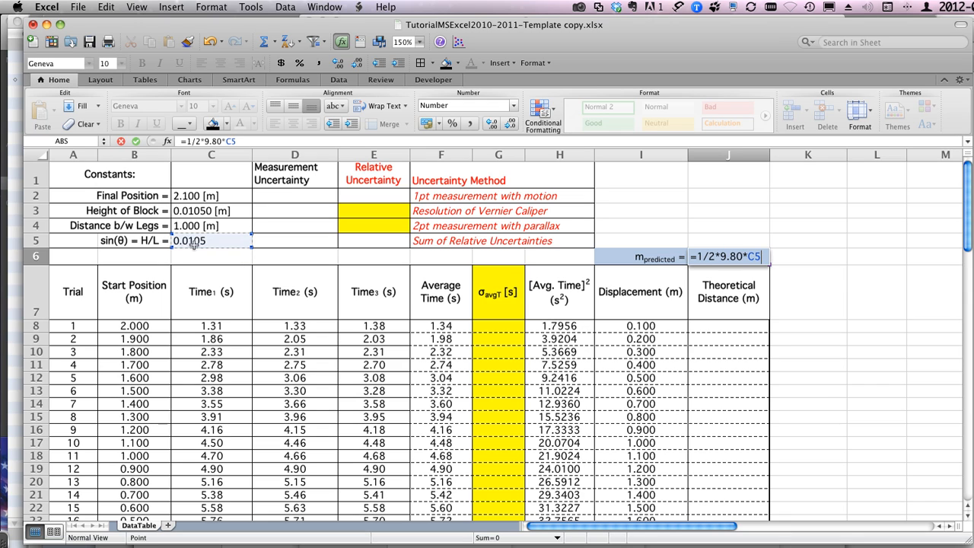
click(755, 258)
double_click(754, 257)
text(*)
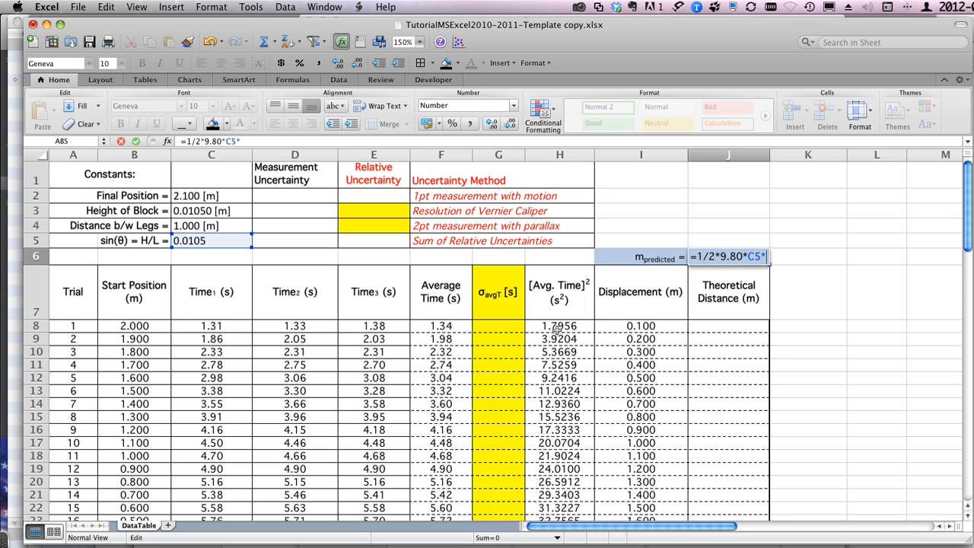
click(551, 326)
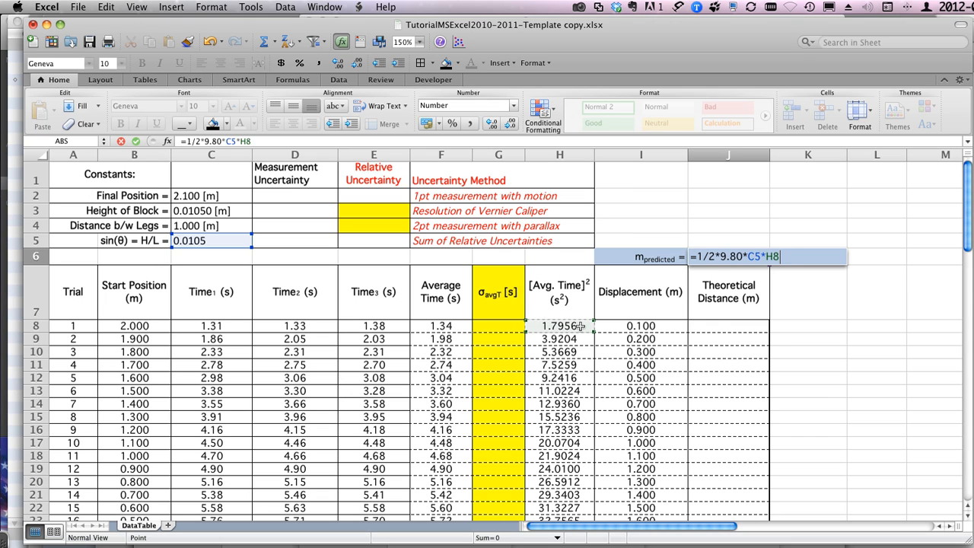
key(BackSpace)
key(BackSpace)
key(BackSpace)
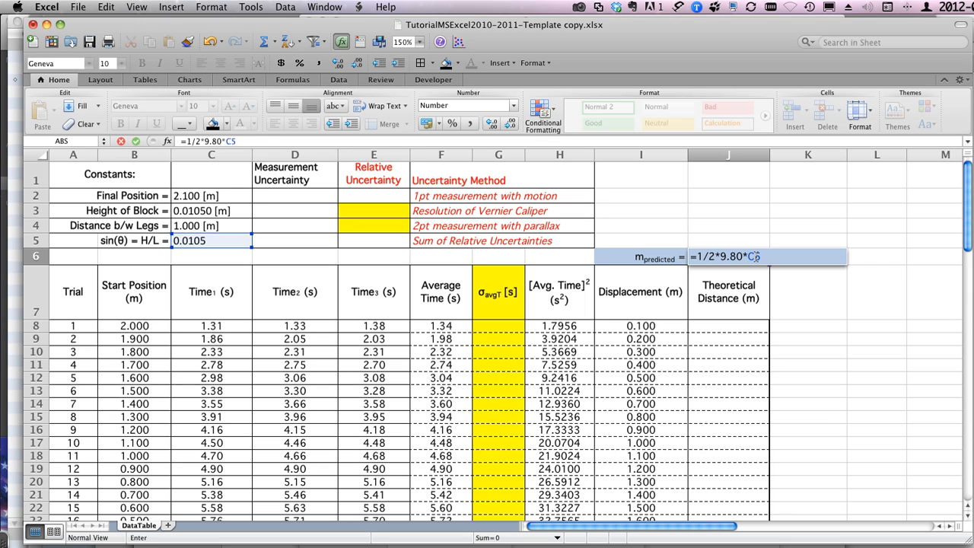
Step: Commit the predicted slope formula in J6 and review its custom number format 0.0000" [m/s/s]", keeping it as is
key(Return)
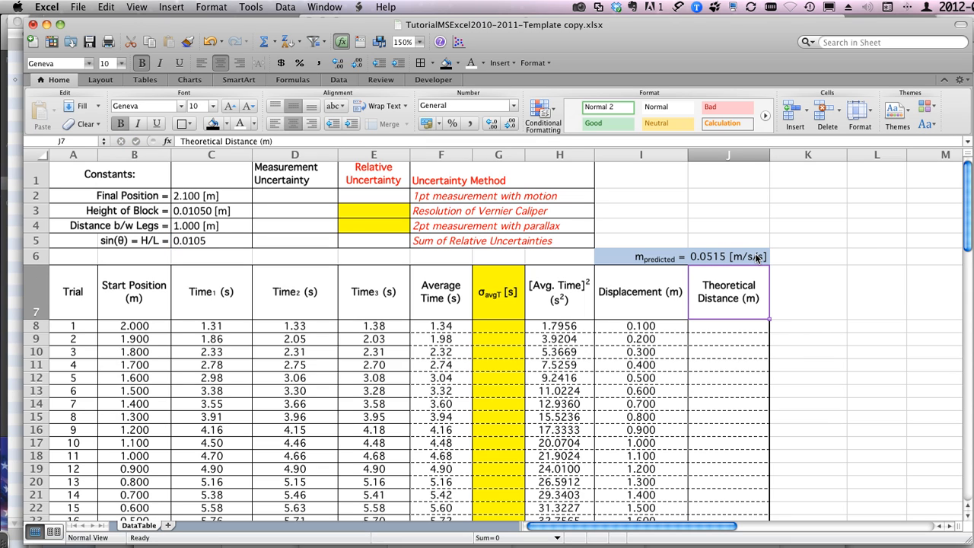
click(712, 253)
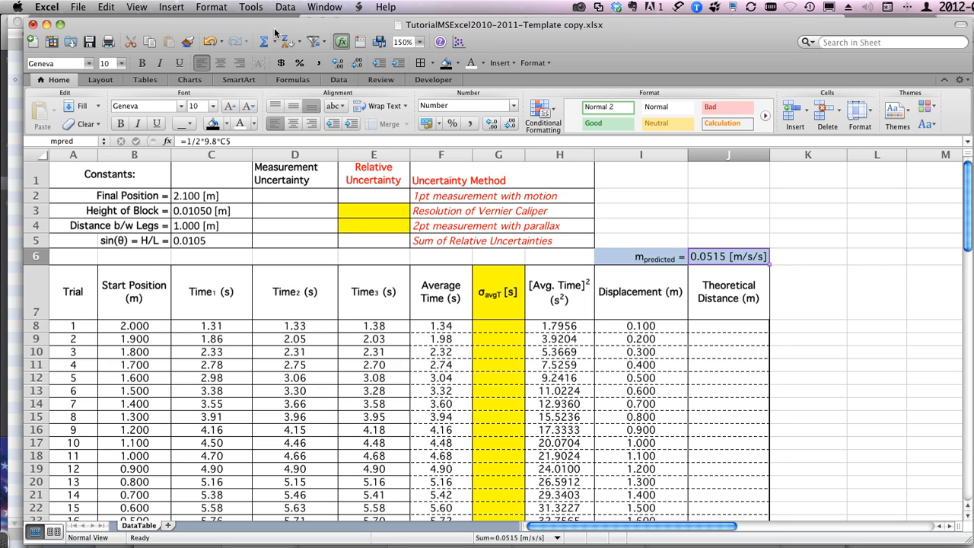
click(204, 7)
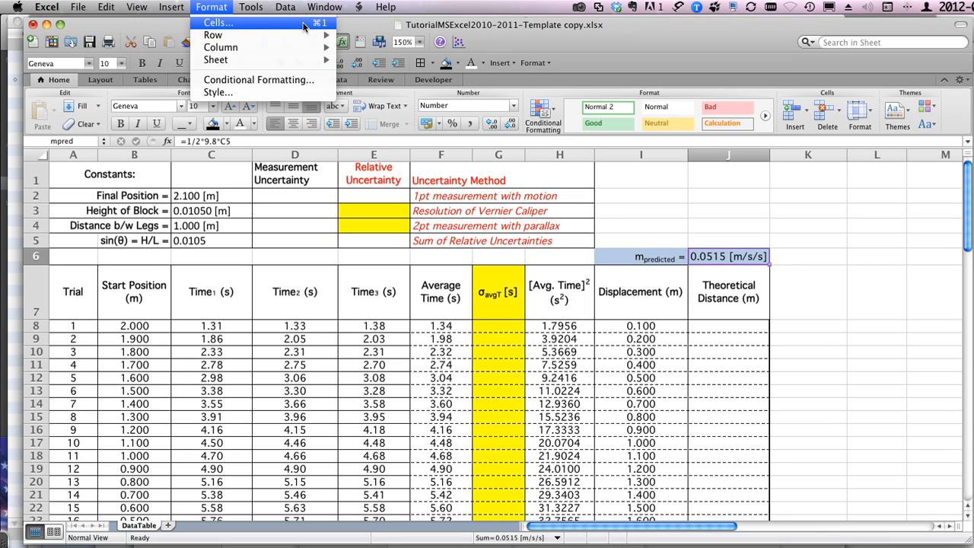
click(314, 25)
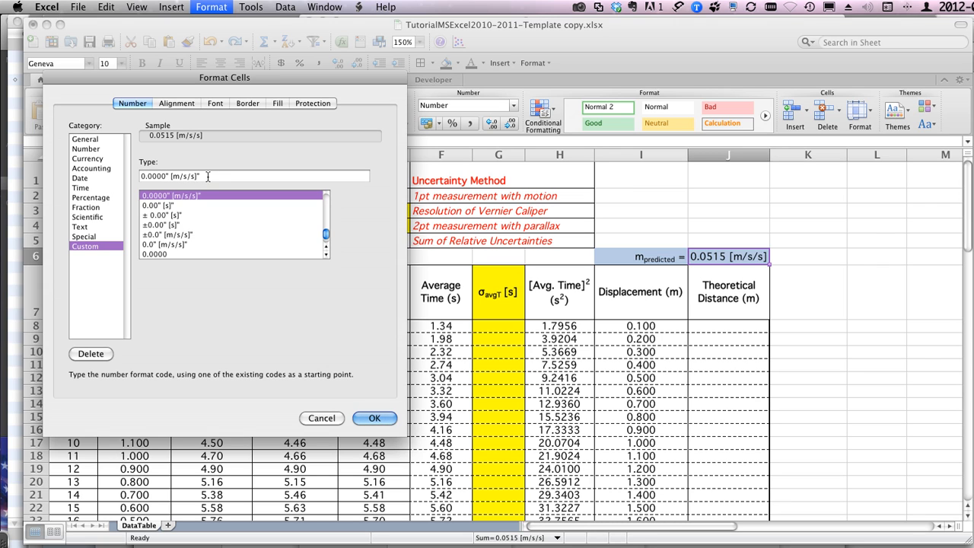
click(373, 420)
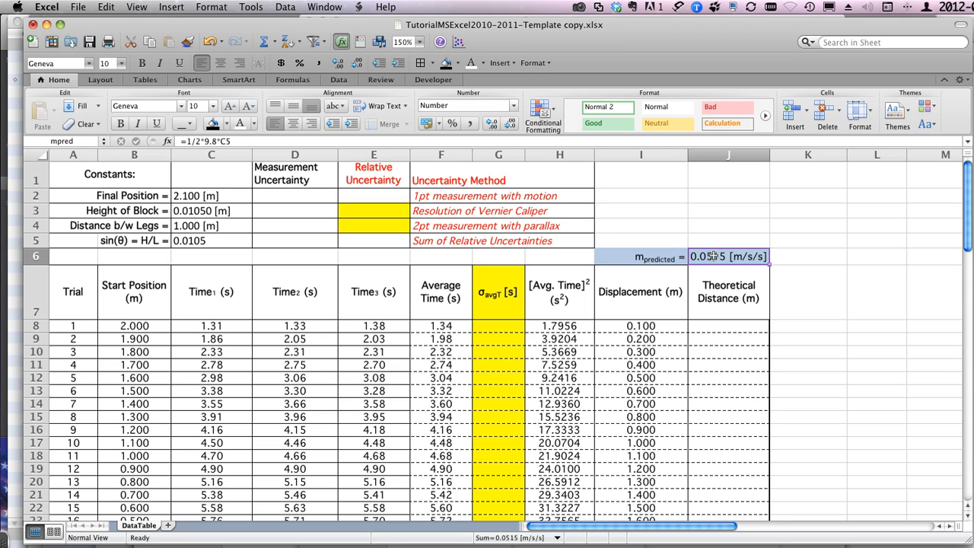
Step: Calculate the first Theoretical Distance in J8 with =mpred*H8 and reselect the cell
click(711, 326)
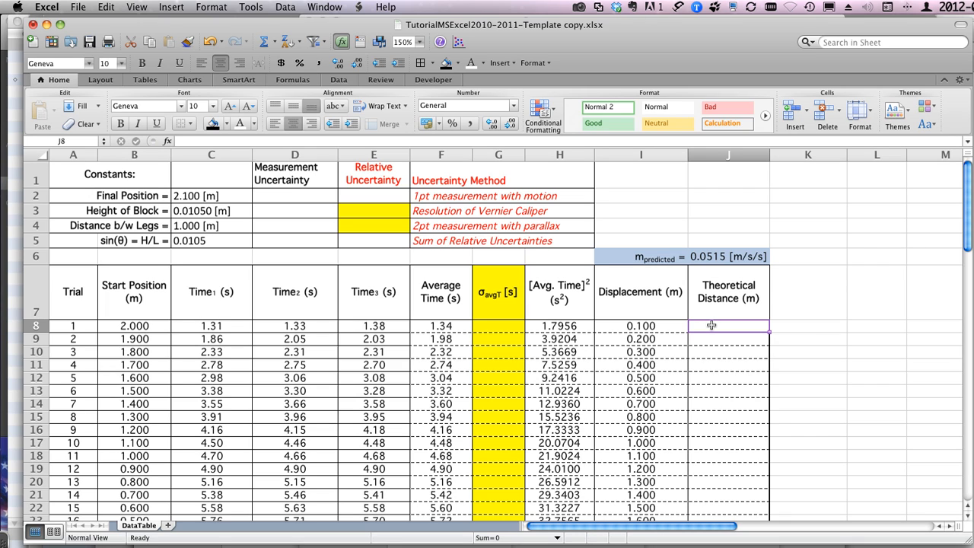
text(=)
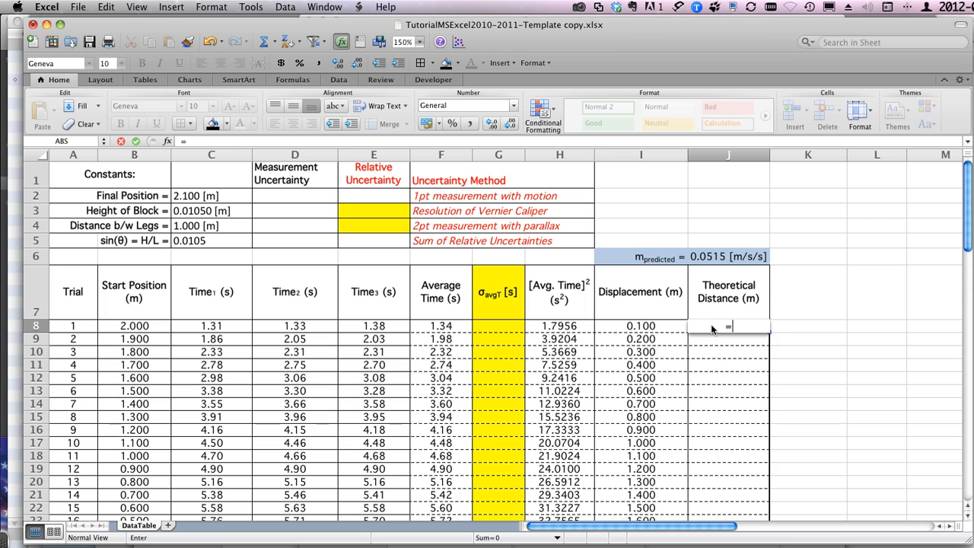
click(712, 256)
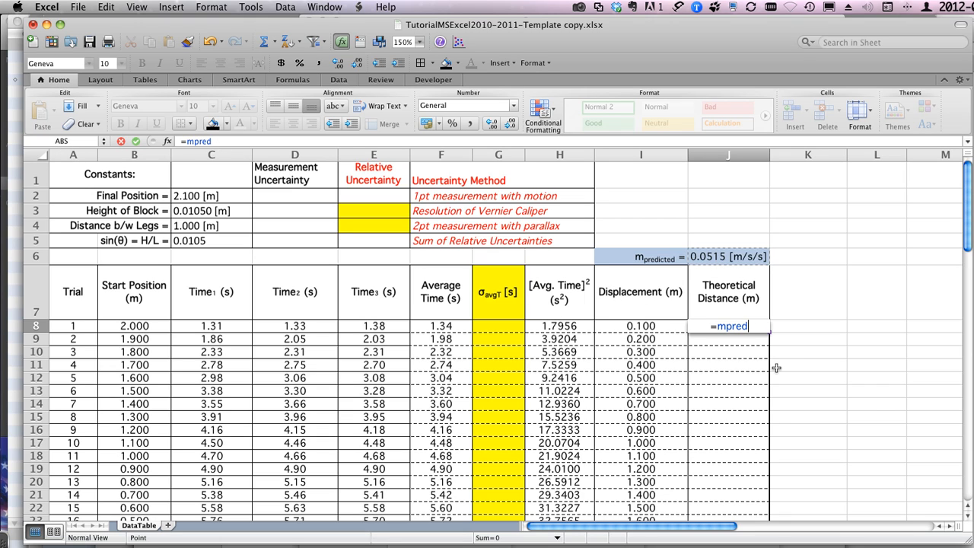
text(*)
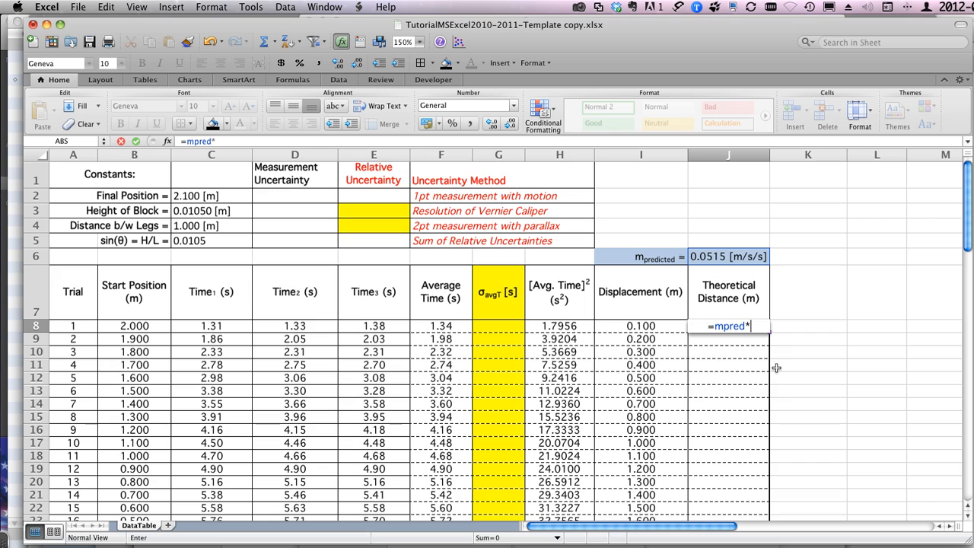
click(553, 326)
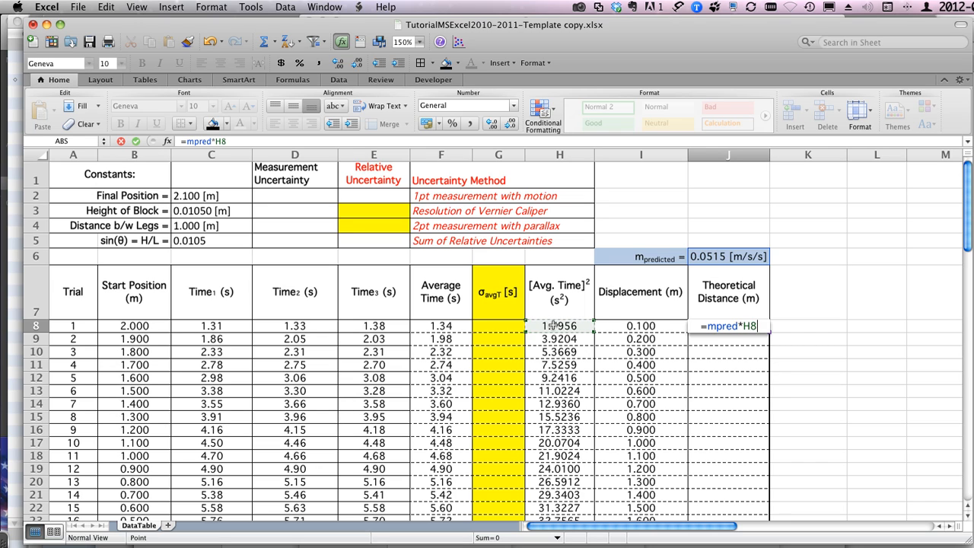
key(Return)
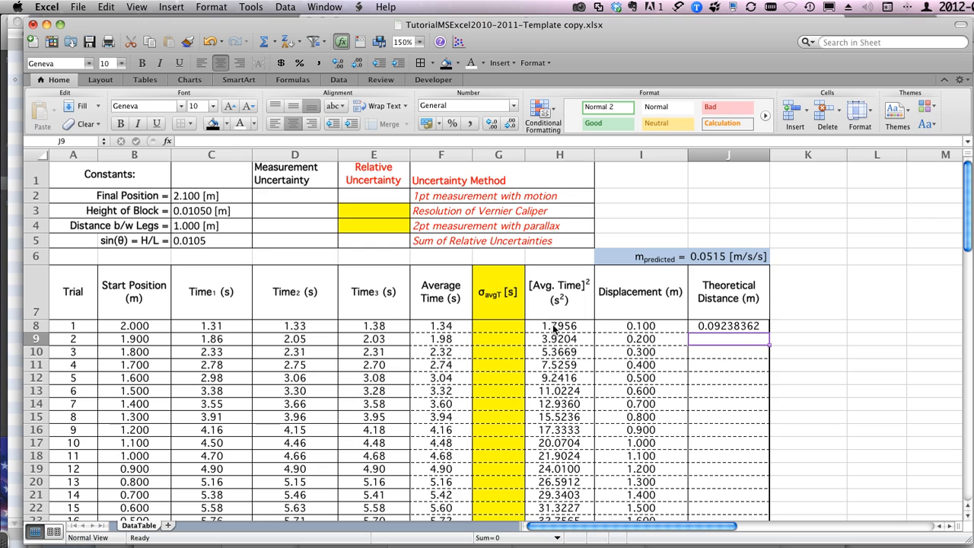
click(736, 324)
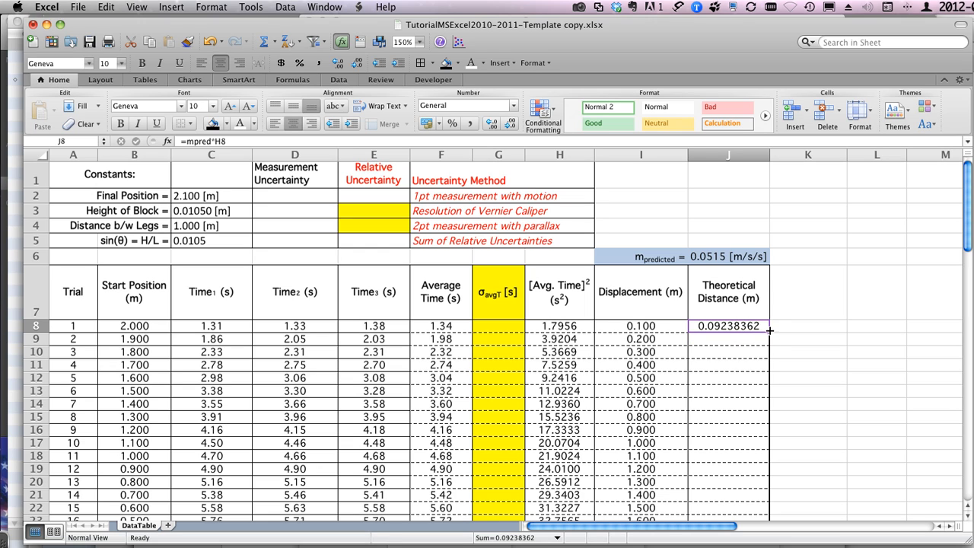
Step: Fill the Theoretical Distance formula from J8 down to J23 and check the cells H24 to J24 below the table
double_click(769, 331)
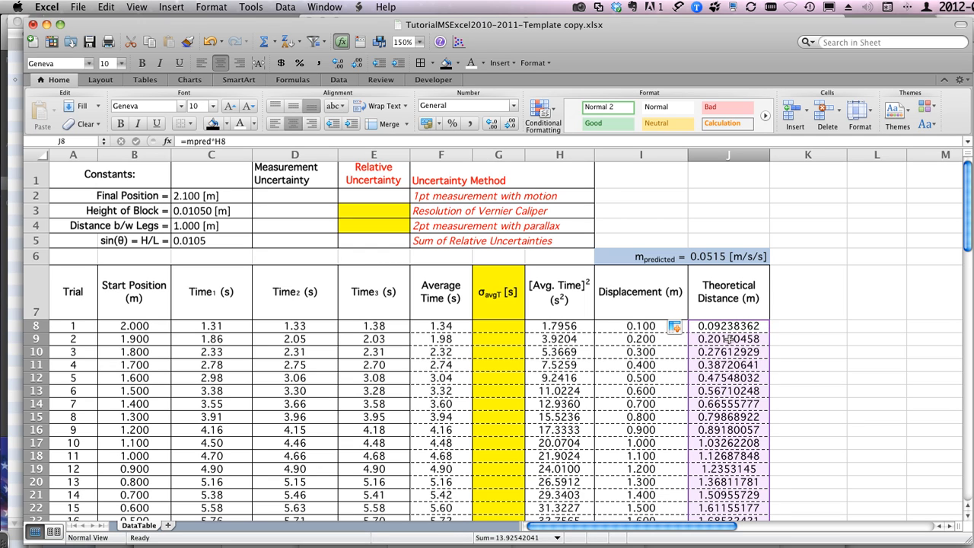
scroll(729, 339, down, 4)
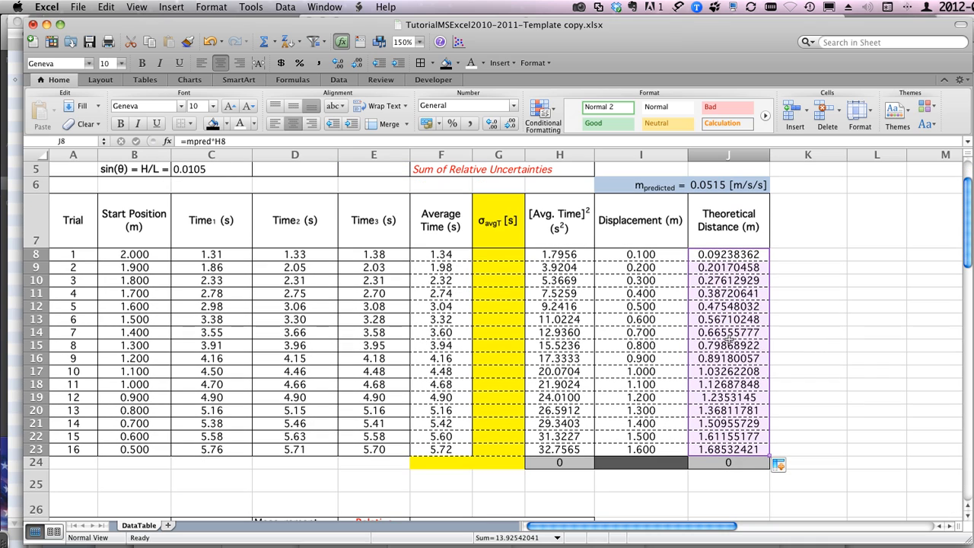
click(712, 462)
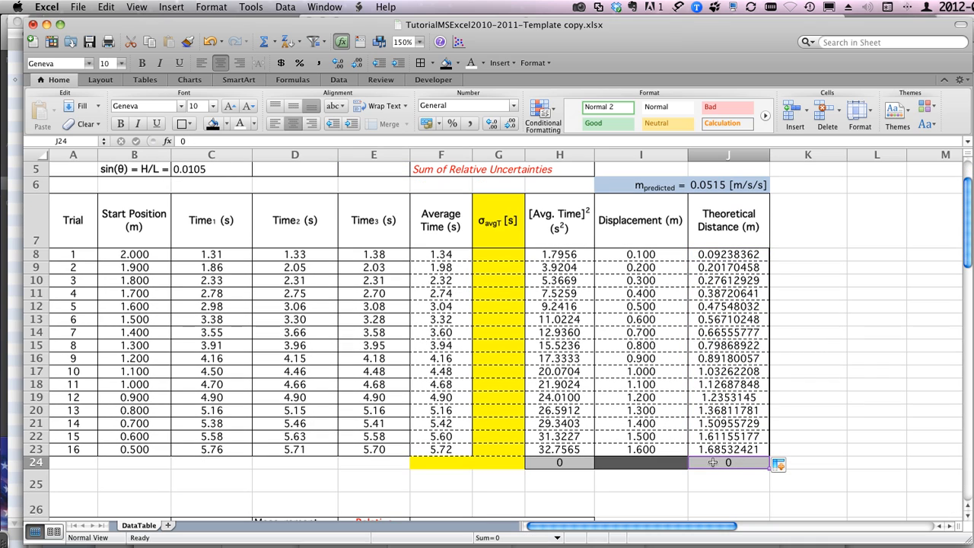
click(632, 463)
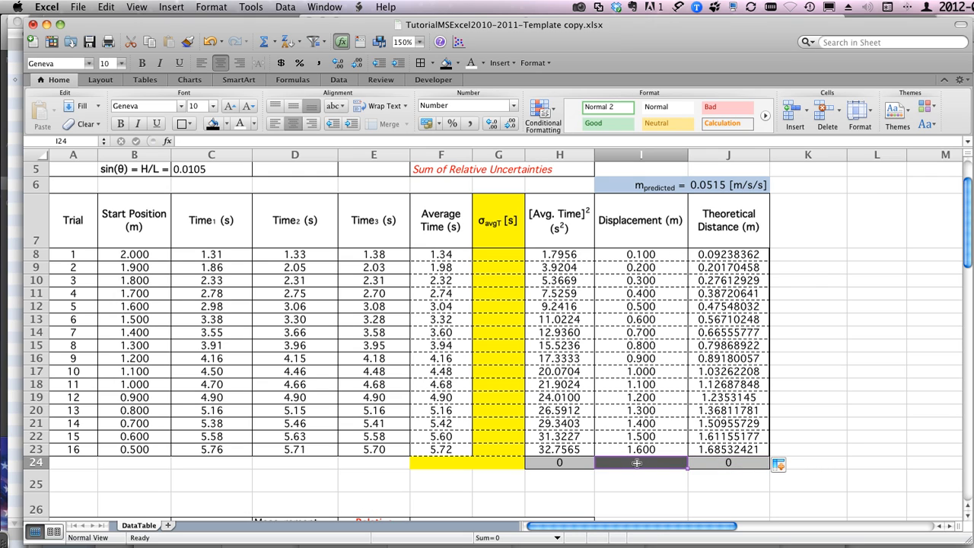
click(558, 462)
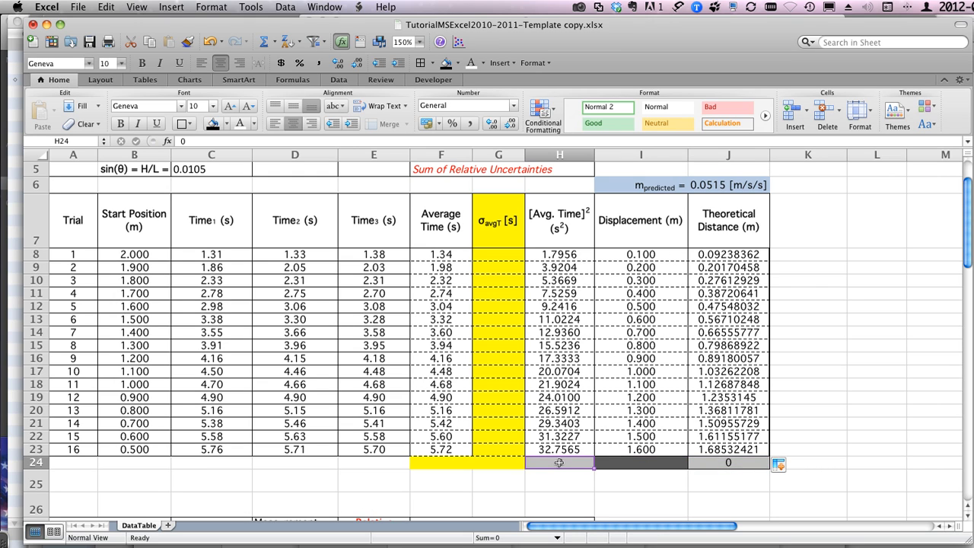
click(628, 462)
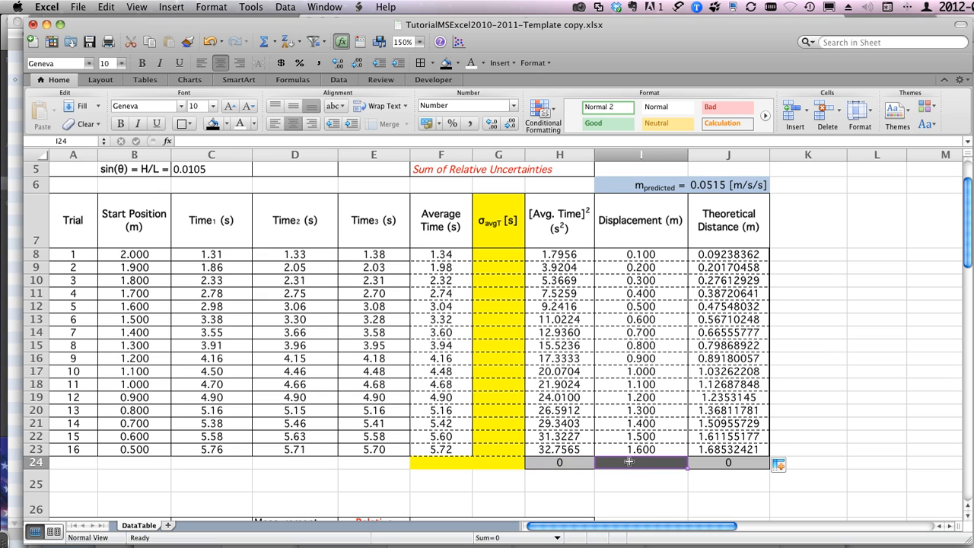
click(726, 463)
scroll(726, 462, up, 3)
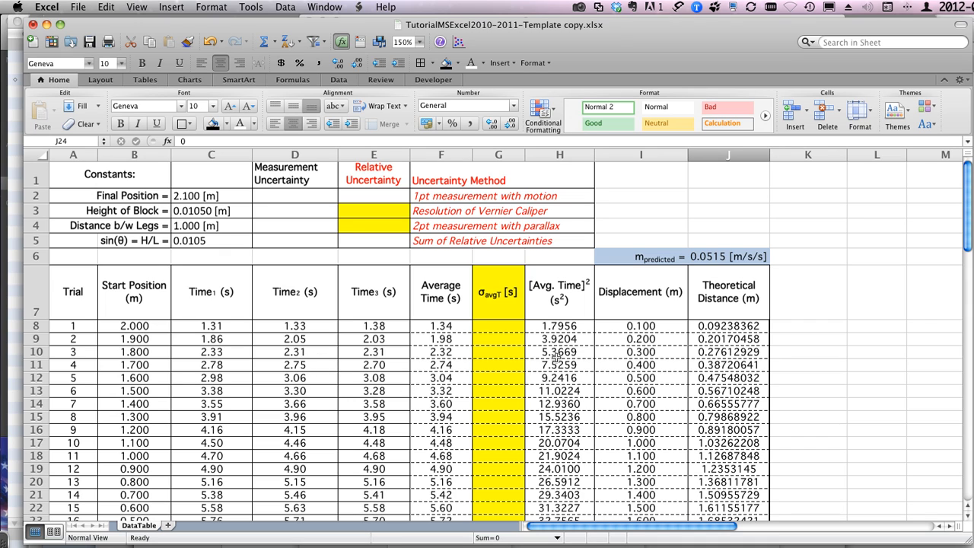
Step: Format the squared average time, displacement and theoretical distance values in H8:J23 to show three decimal places
drag(542, 326, 729, 363)
scroll(729, 362, up, 3)
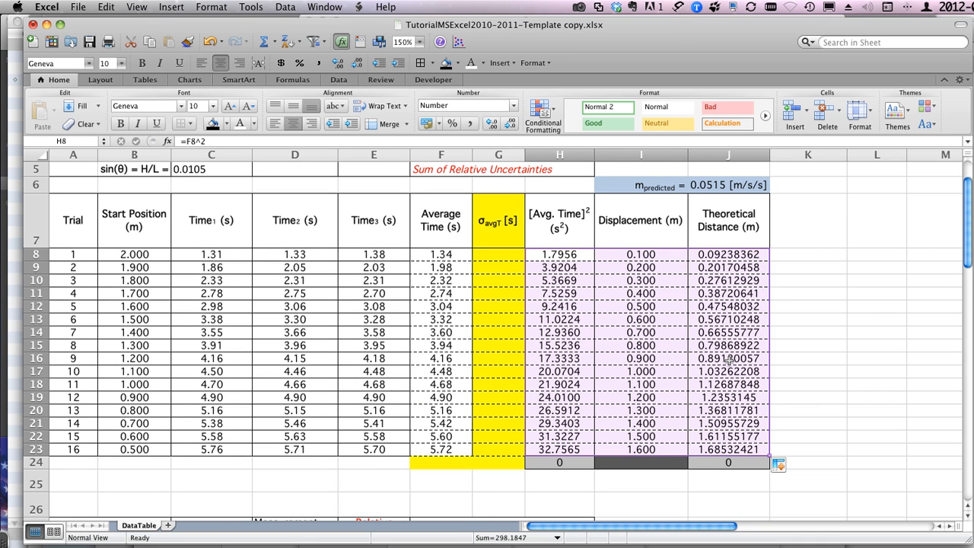
click(509, 124)
click(509, 124)
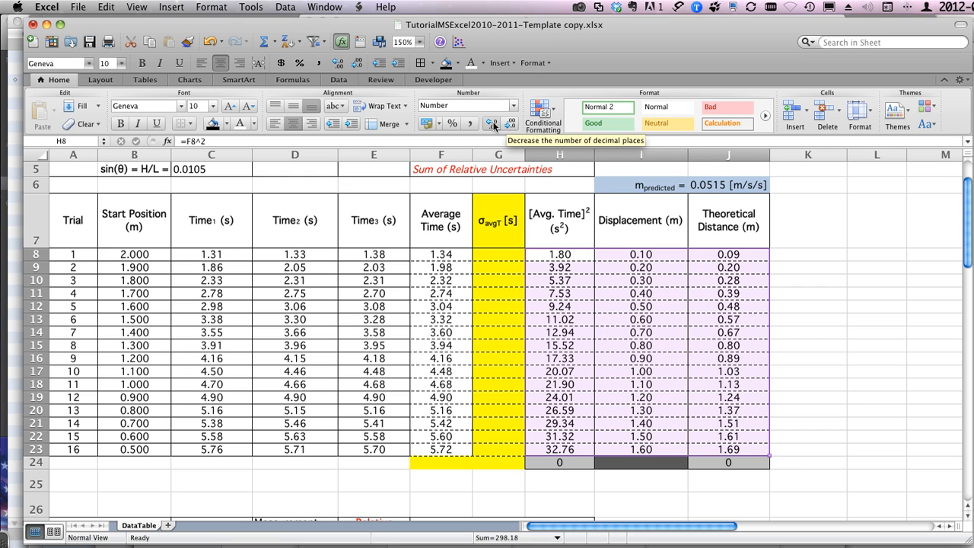
click(490, 126)
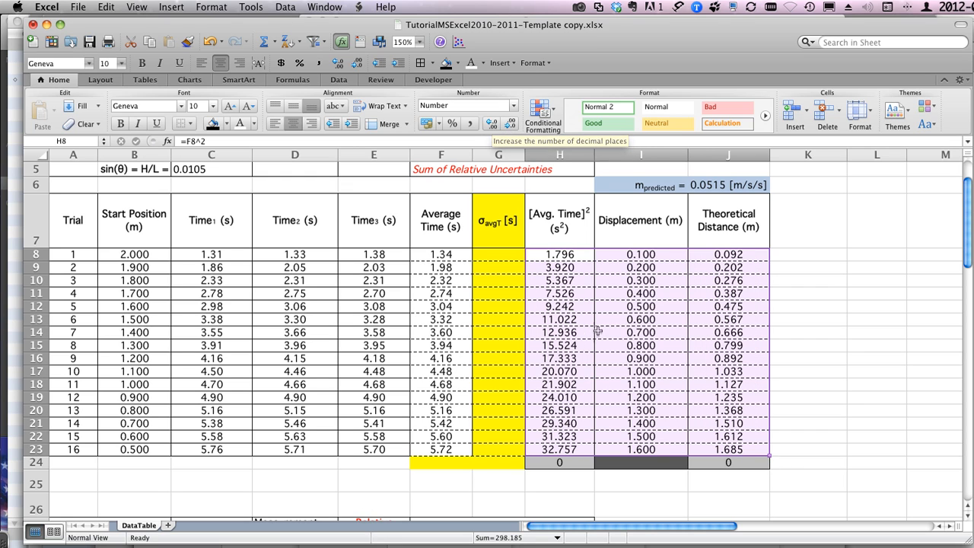
click(568, 289)
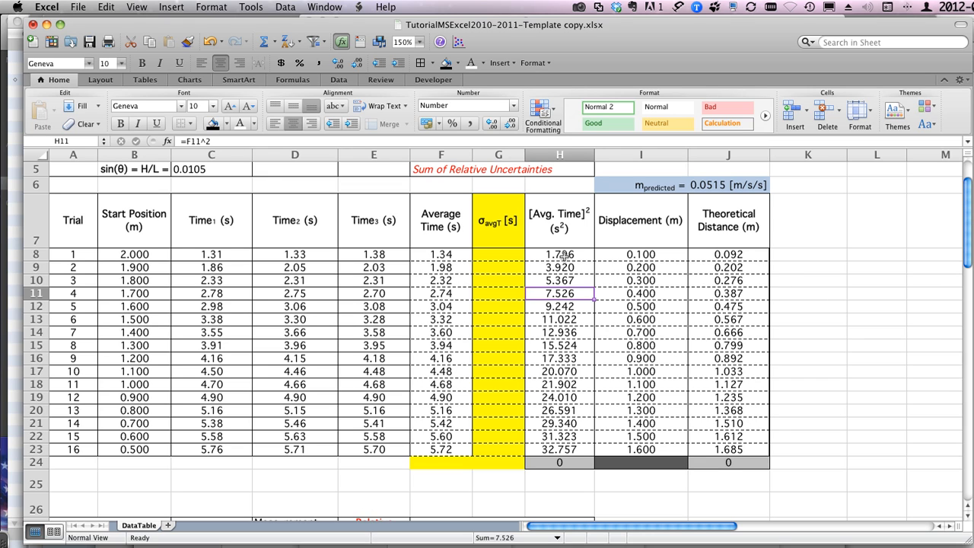
scroll(548, 273, up, 4)
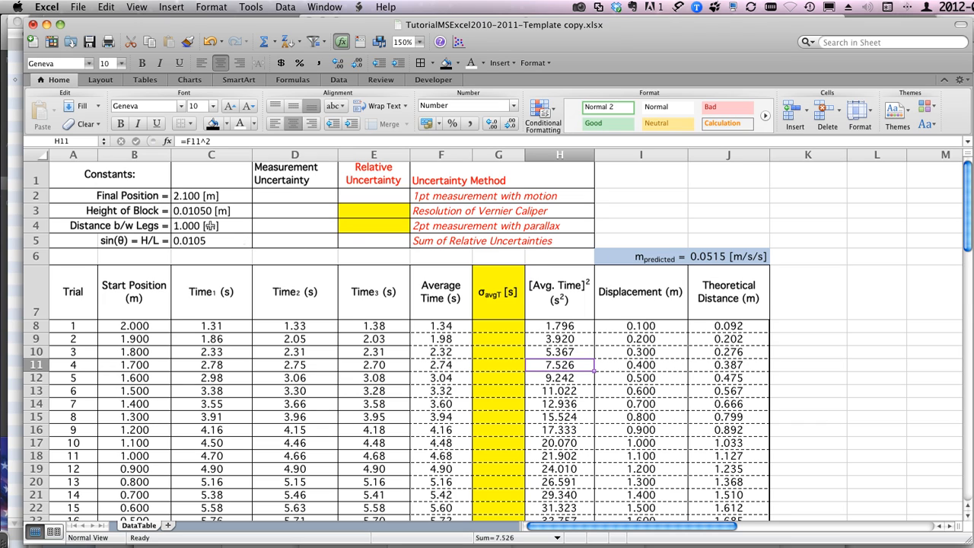
click(88, 176)
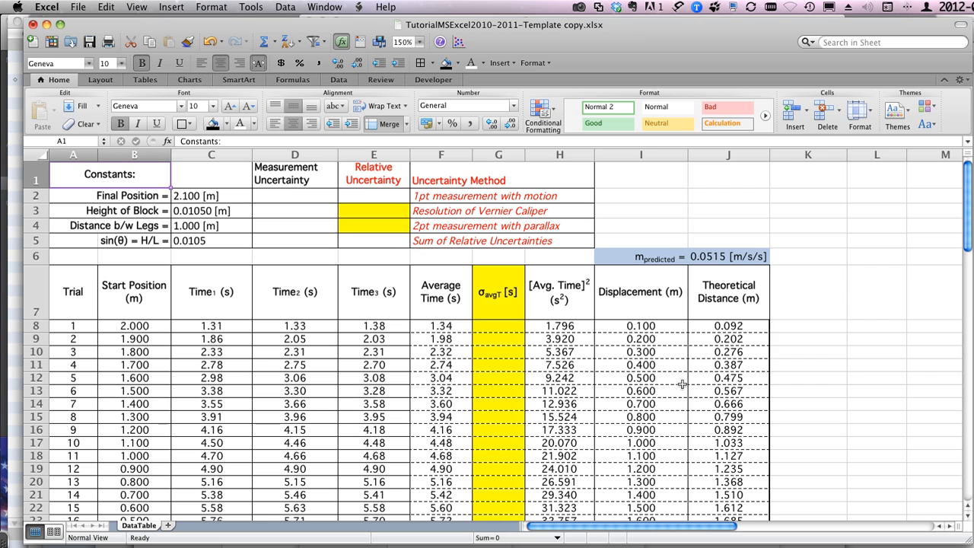
scroll(683, 384, down, 3)
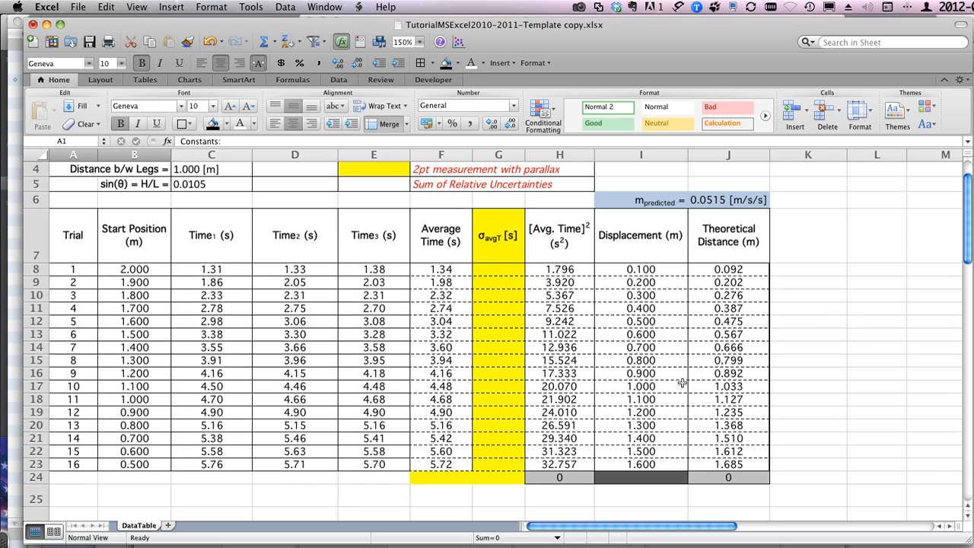
scroll(682, 384, up, 3)
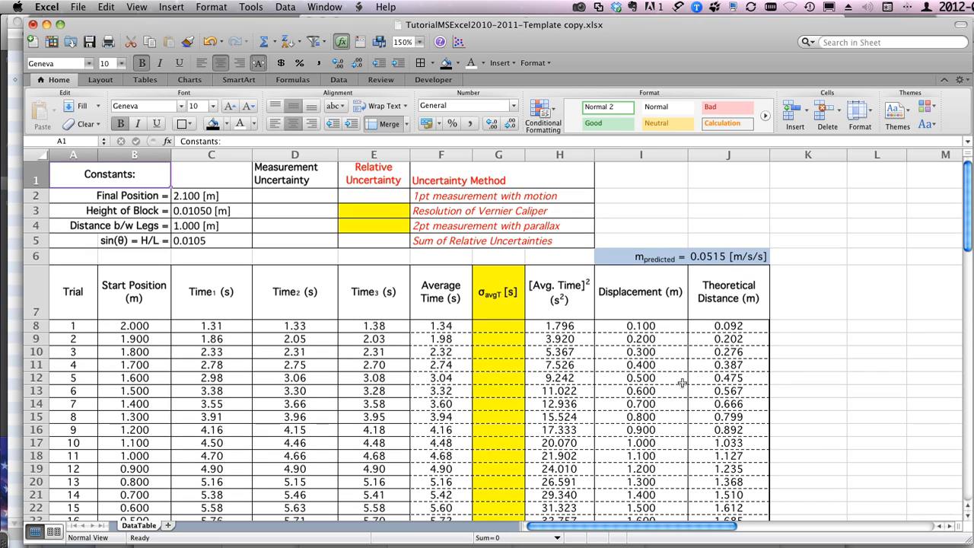
Step: Increase the decimal places shown in J8 to eleven to inspect the unrounded theoretical distance
click(729, 325)
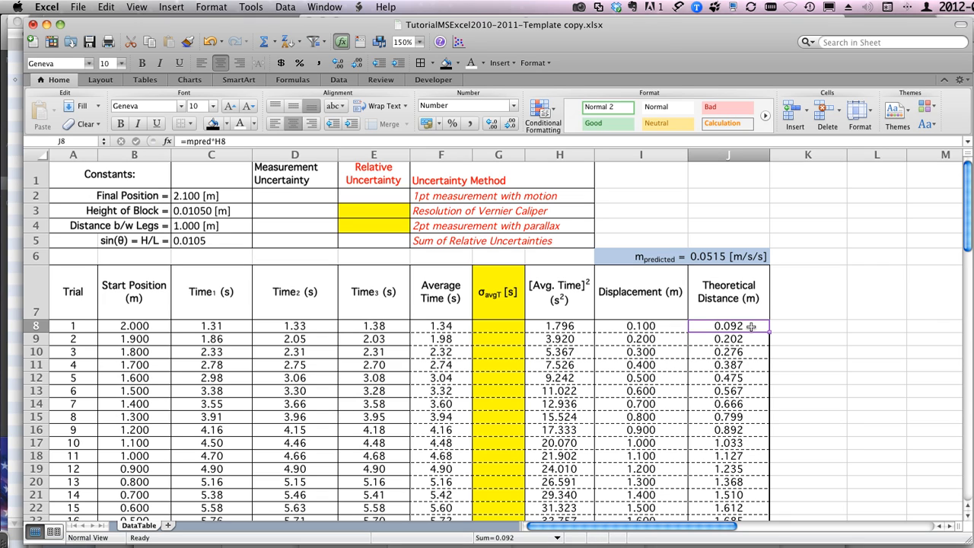
click(491, 124)
click(491, 124)
click(491, 123)
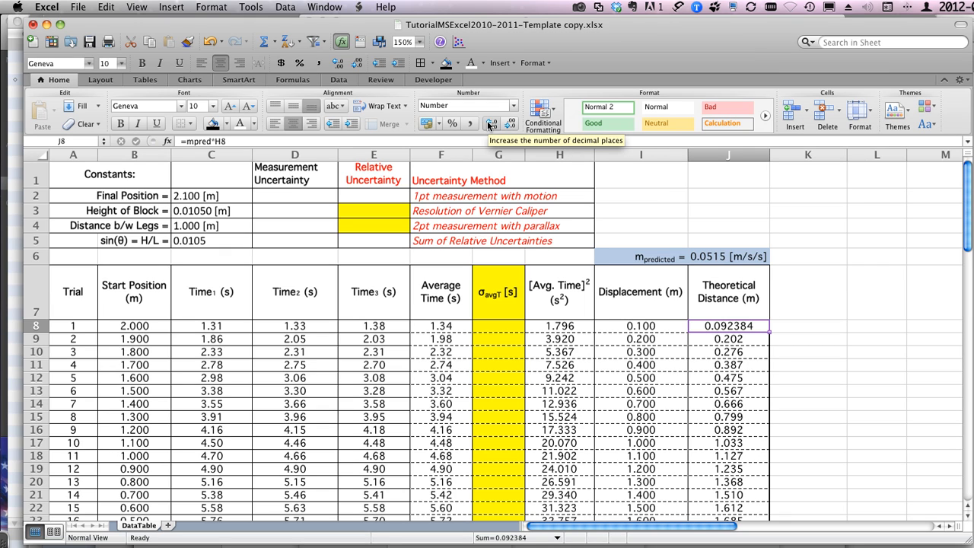
click(490, 123)
click(491, 123)
click(491, 123)
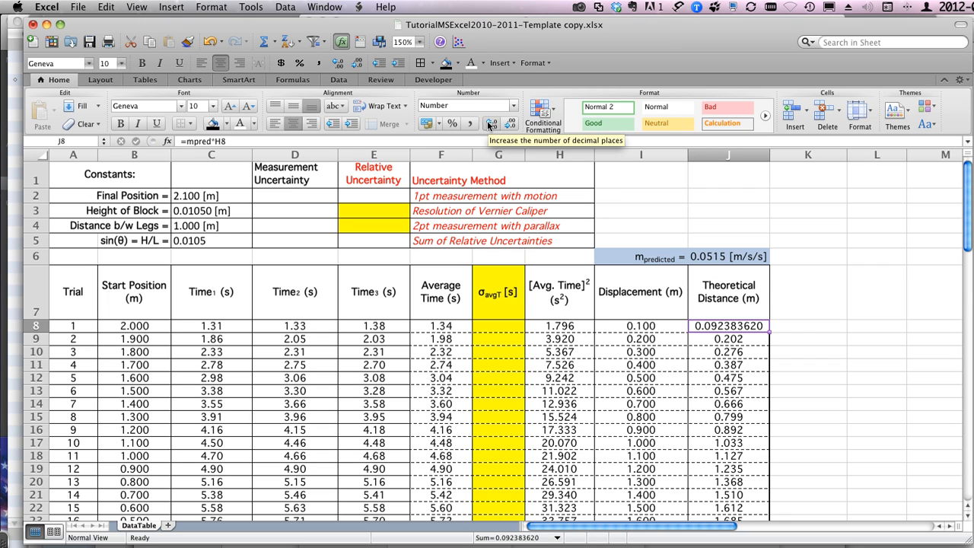
click(491, 124)
click(490, 123)
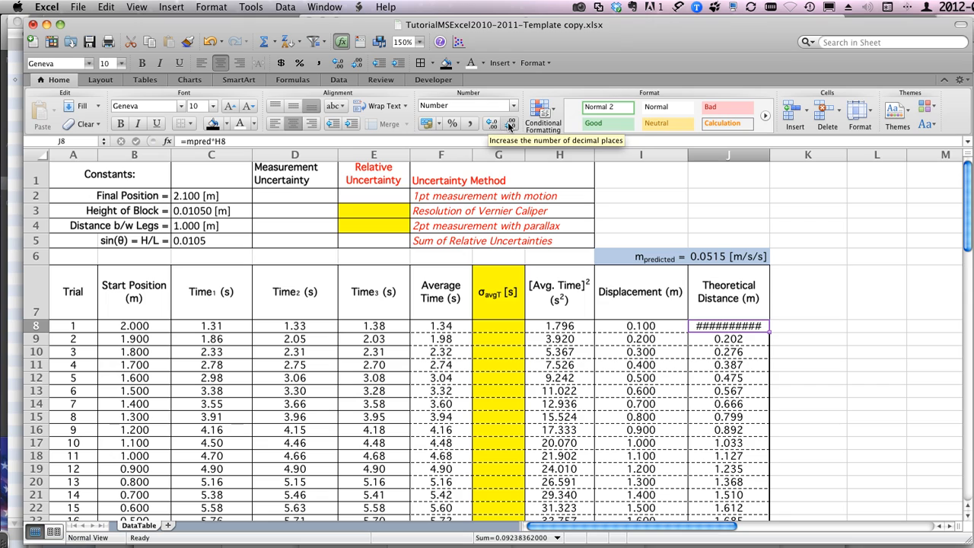
Step: Reduce the decimal places shown in J8 to three
click(509, 123)
click(508, 123)
click(509, 123)
click(508, 123)
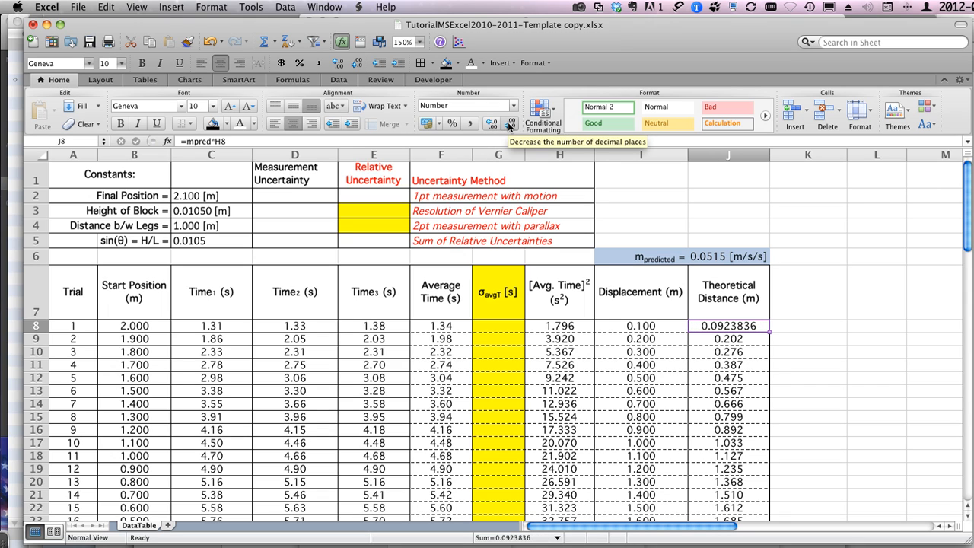
click(509, 124)
click(508, 124)
click(508, 123)
click(508, 124)
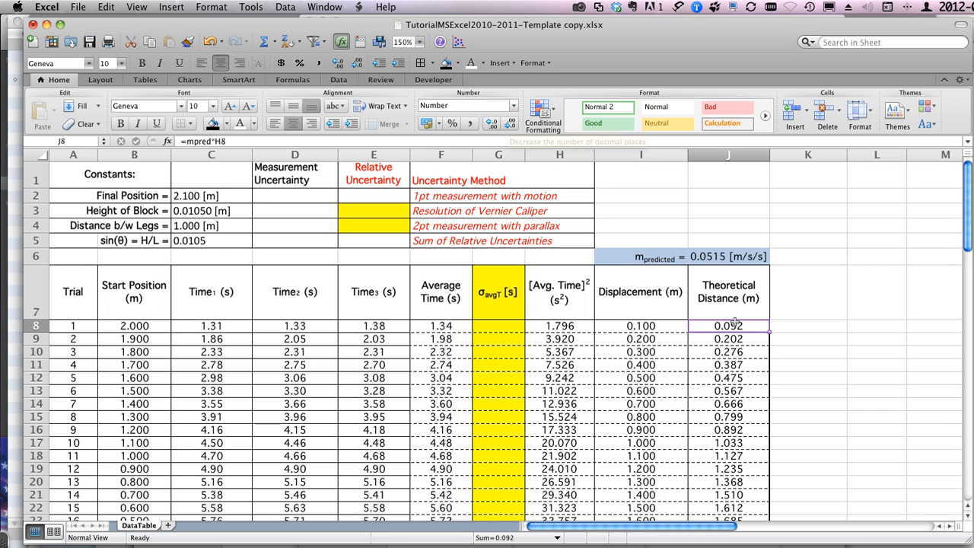
Step: Wrap the J8 formula in a rounding function so it reads =ROUND(mpred*H8,3)
click(187, 143)
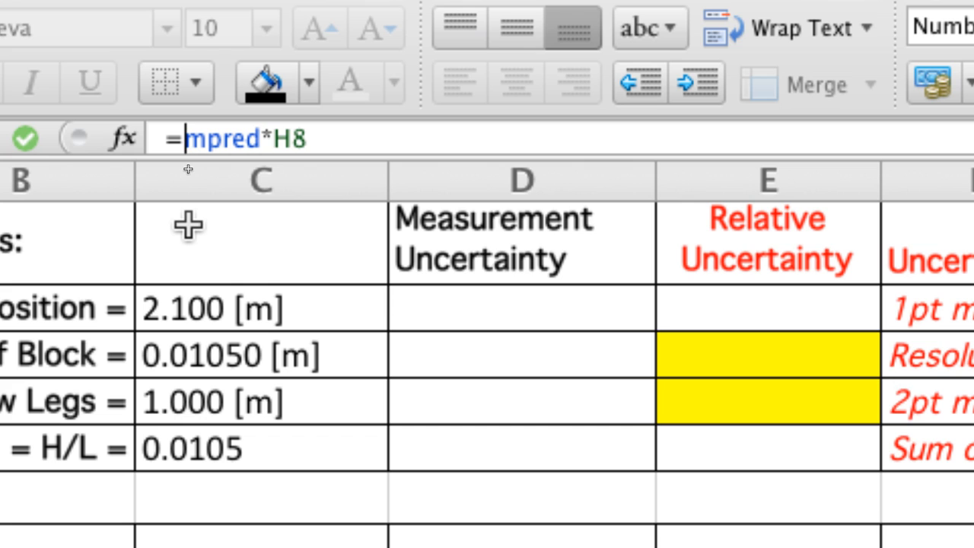
text(round()
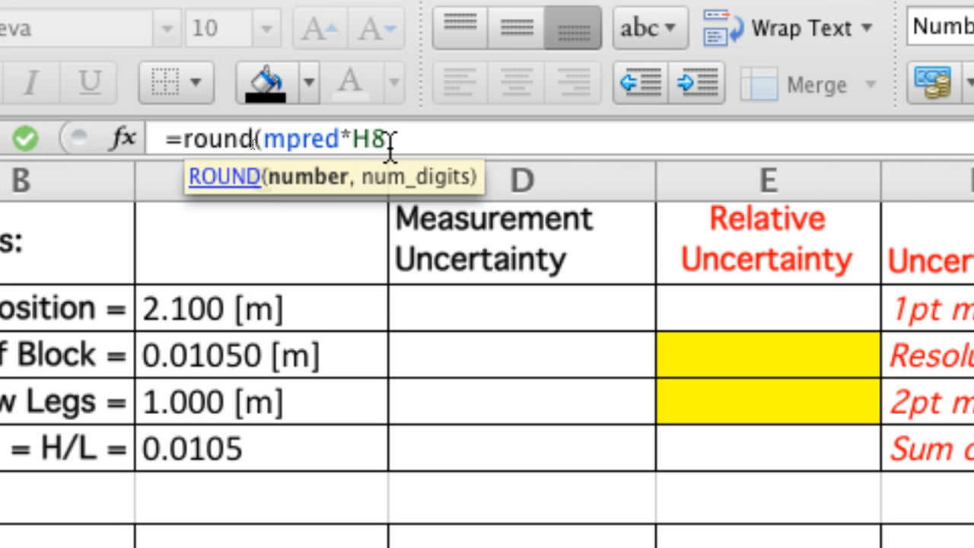
text(,)
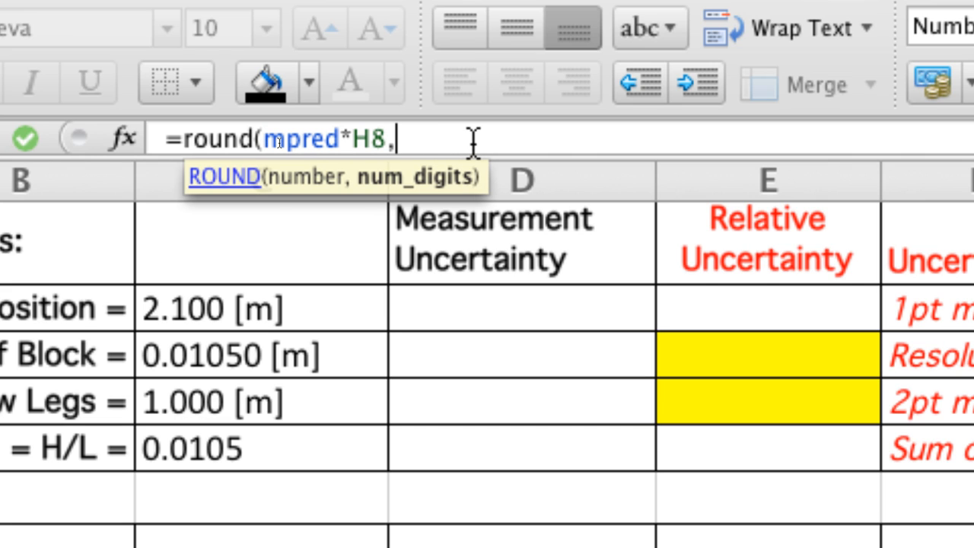
text(3))
key(Return)
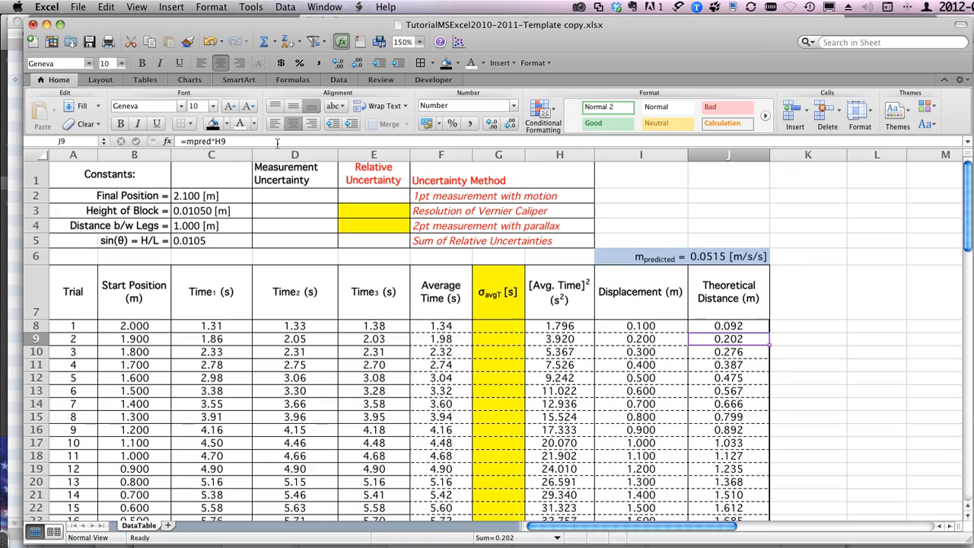
Step: Test the rounded J8 value by showing seven decimal places, and return its display to three decimals
click(736, 325)
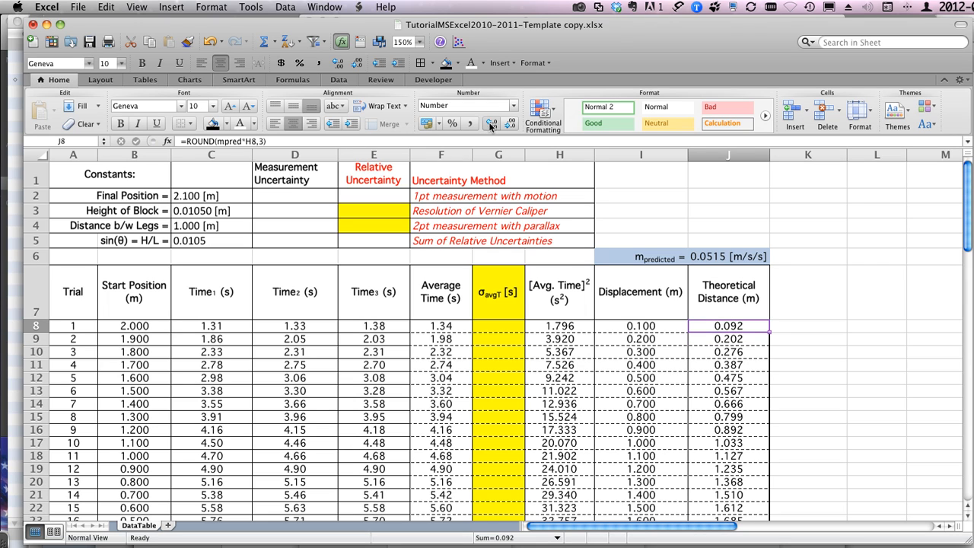
click(485, 122)
click(486, 123)
click(486, 123)
click(486, 123)
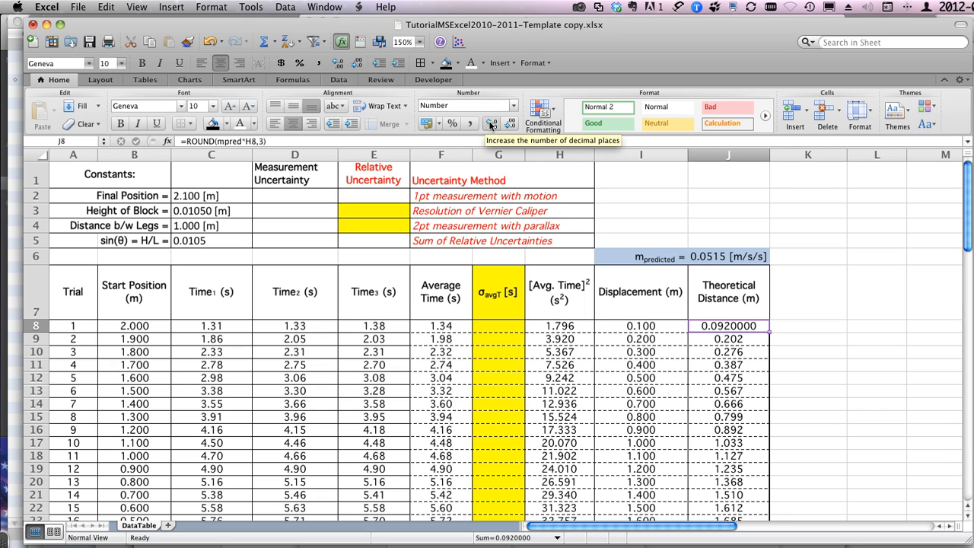
click(509, 124)
click(508, 124)
click(508, 124)
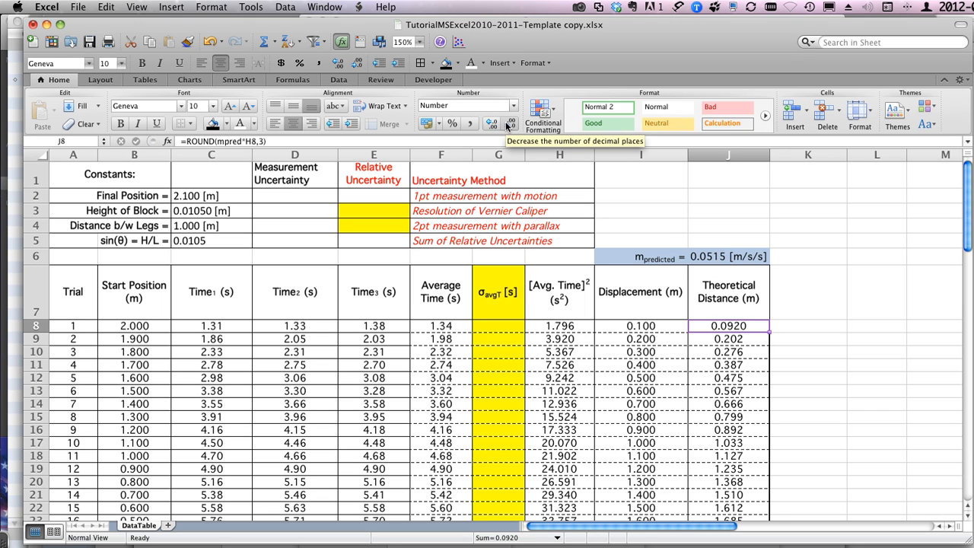
click(508, 124)
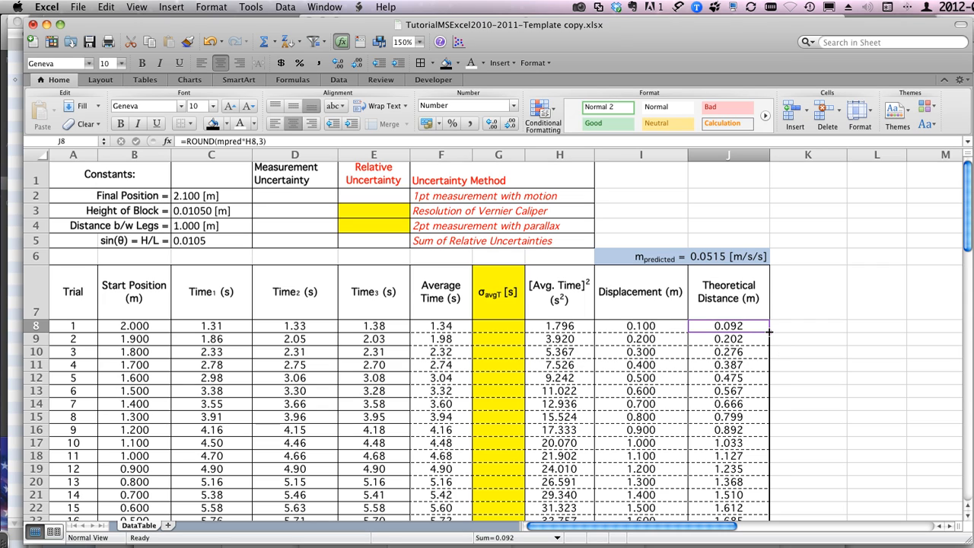
Step: Undo the decimal display changes and the ROUND edit in J8, restoring the formula =mpred*H8
mouse_move(770, 332)
mouse_down()
mouse_move(761, 519)
mouse_move(758, 330)
mouse_up()
key(super+z)
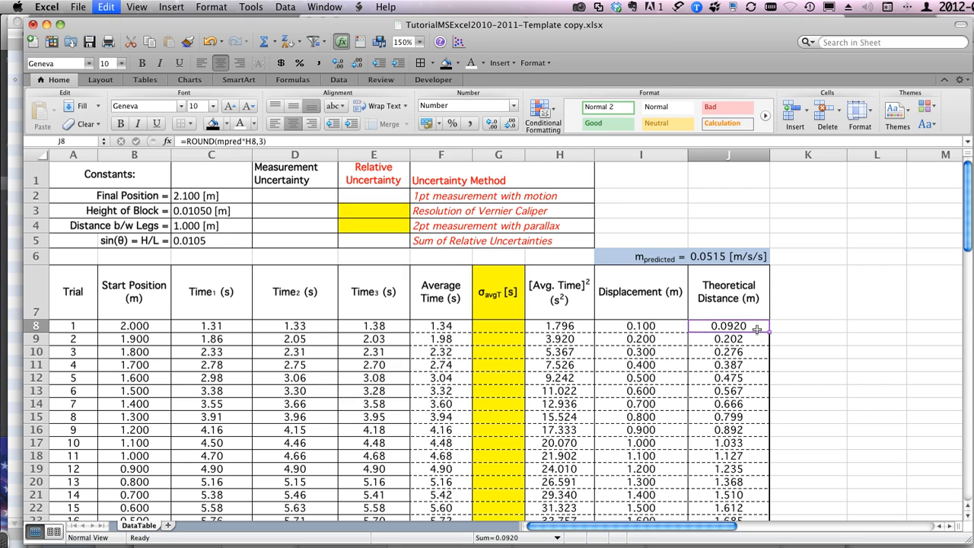
key(super+z)
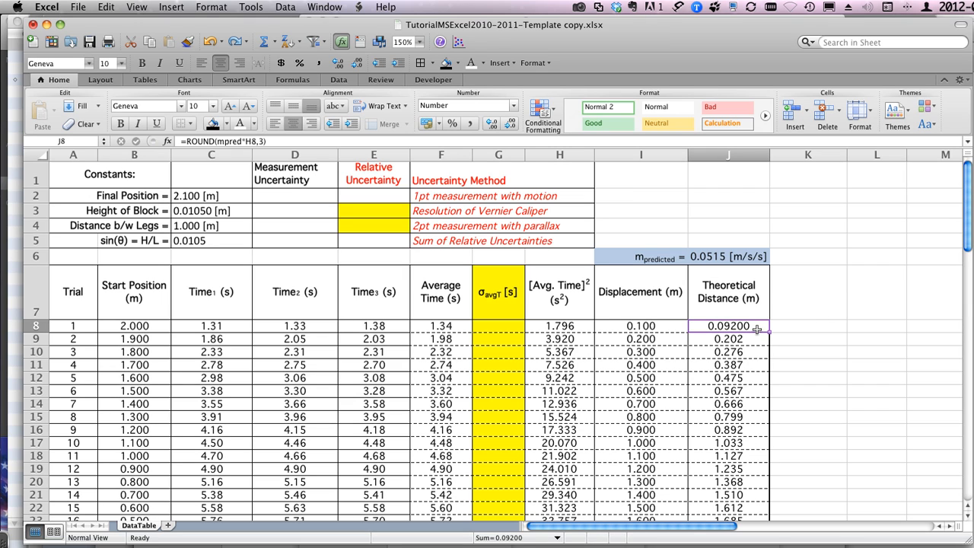
key(super+z)
key(super+z)
key(super+z)
key(super+z)
key(super+z)
key(super+z)
key(super+z)
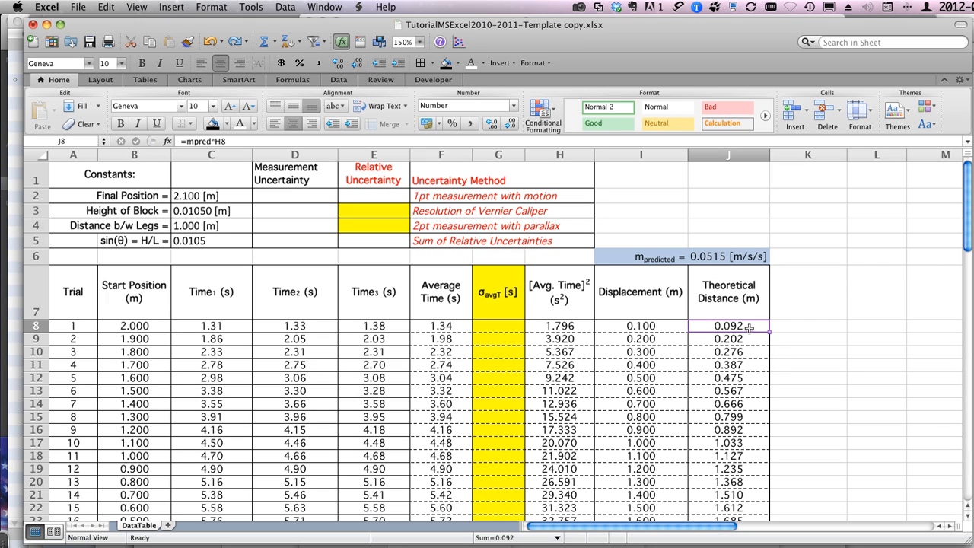
Step: Review the Theoretical Distance, [Avg. Time]² and Average Time values, then examine the average formula in F8
mouse_move(727, 326)
mouse_down()
mouse_move(721, 481)
mouse_move(716, 329)
mouse_up()
drag(553, 326, 556, 469)
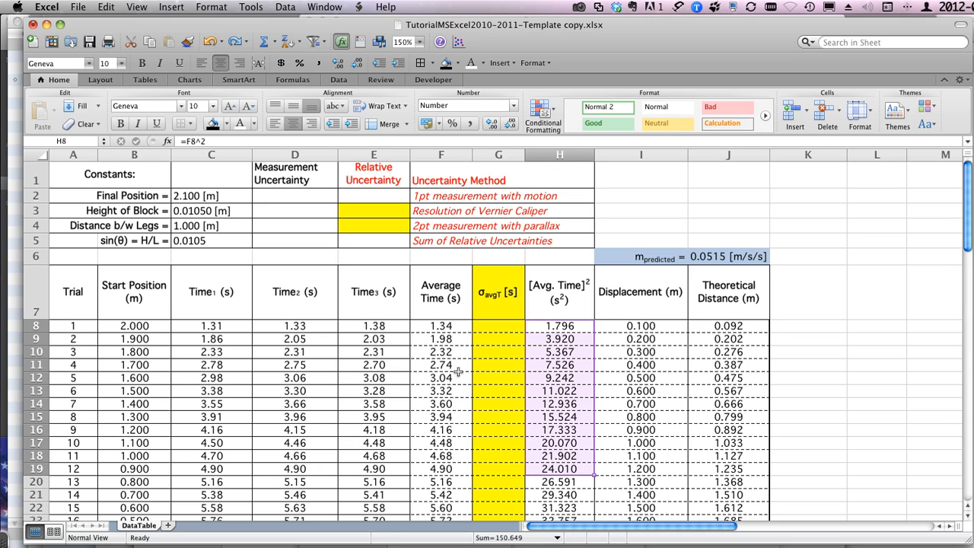
drag(436, 327, 440, 430)
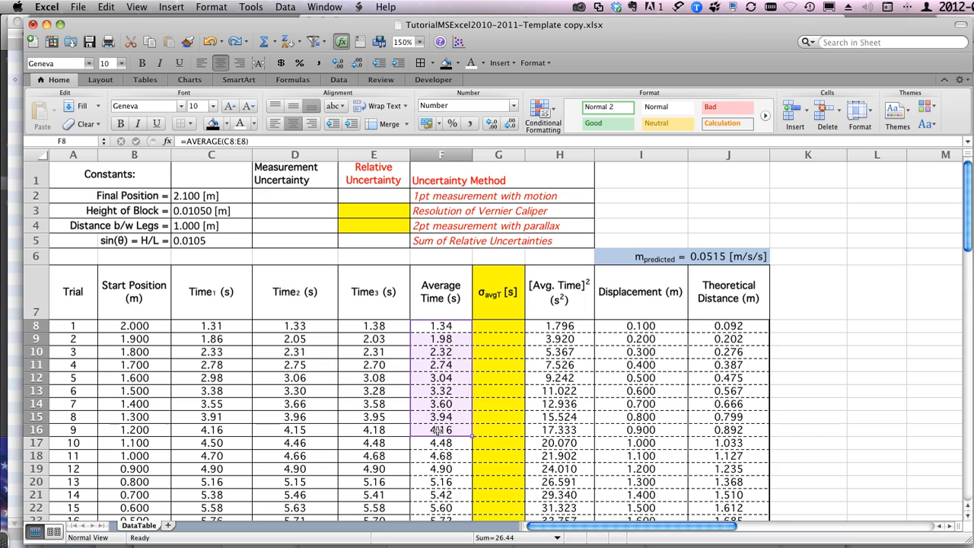
click(444, 324)
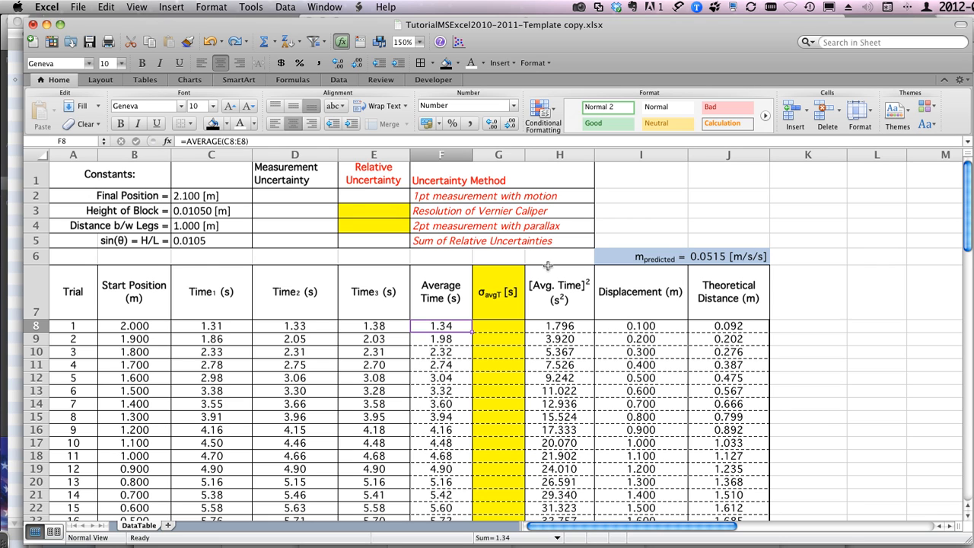
scroll(548, 266, down, 4)
scroll(548, 266, down, 5)
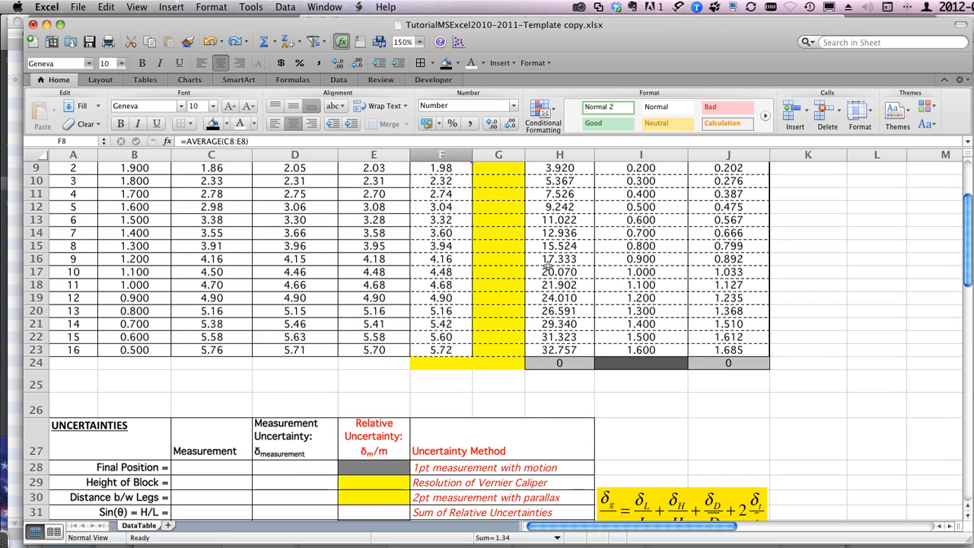
scroll(548, 266, up, 5)
scroll(548, 267, up, 4)
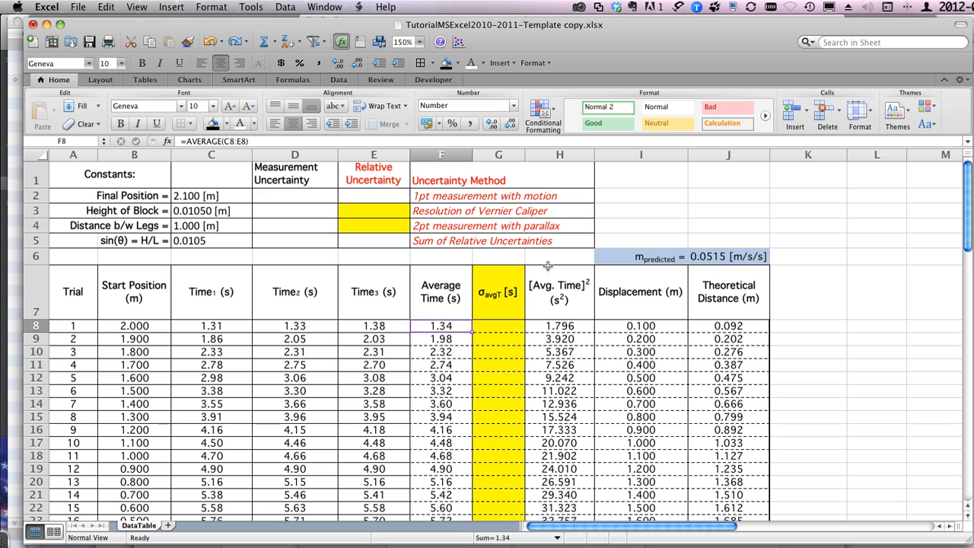
scroll(548, 266, right, 2)
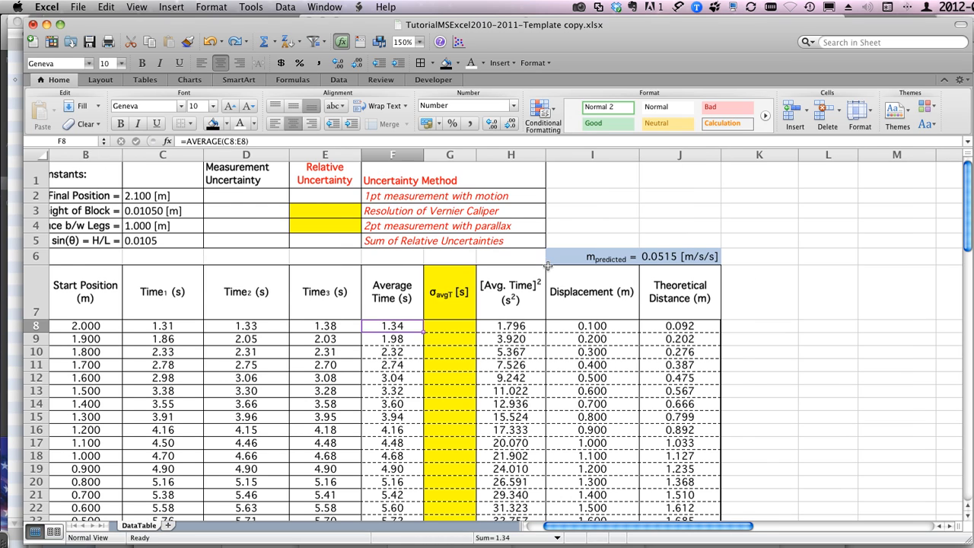
scroll(548, 266, left, 2)
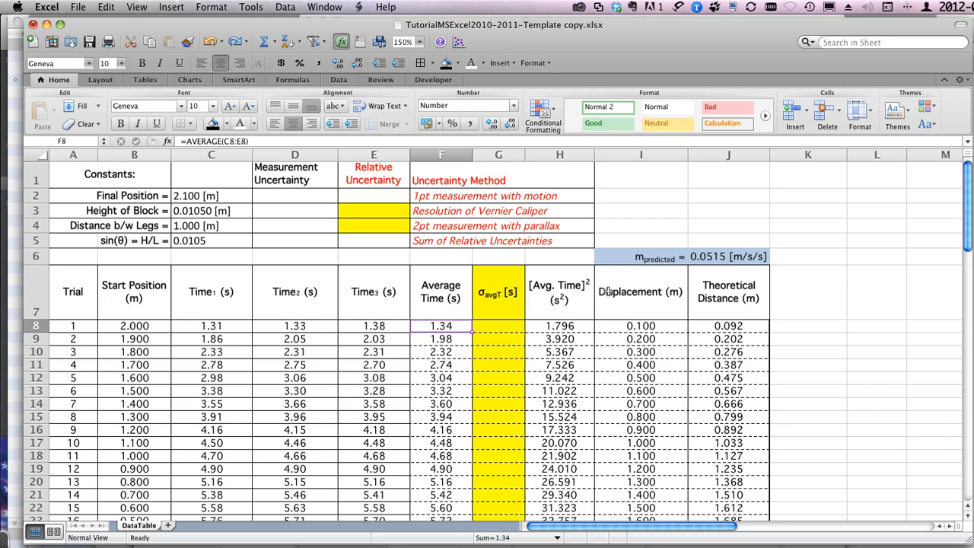
Step: Select the Average Time column from its header through trial 16 (F7:F23)
click(427, 286)
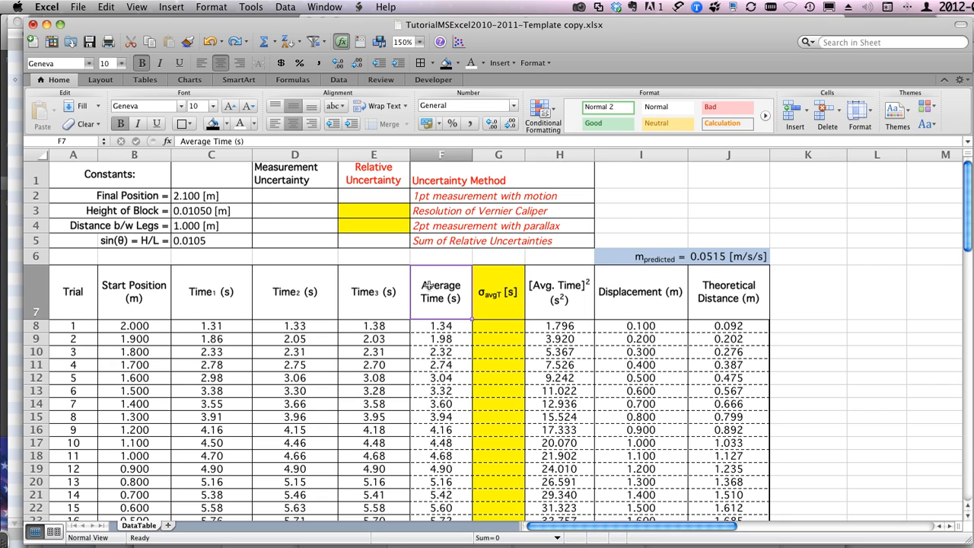
drag(442, 285, 437, 431)
drag(441, 392, 445, 364)
scroll(443, 286, up, 3)
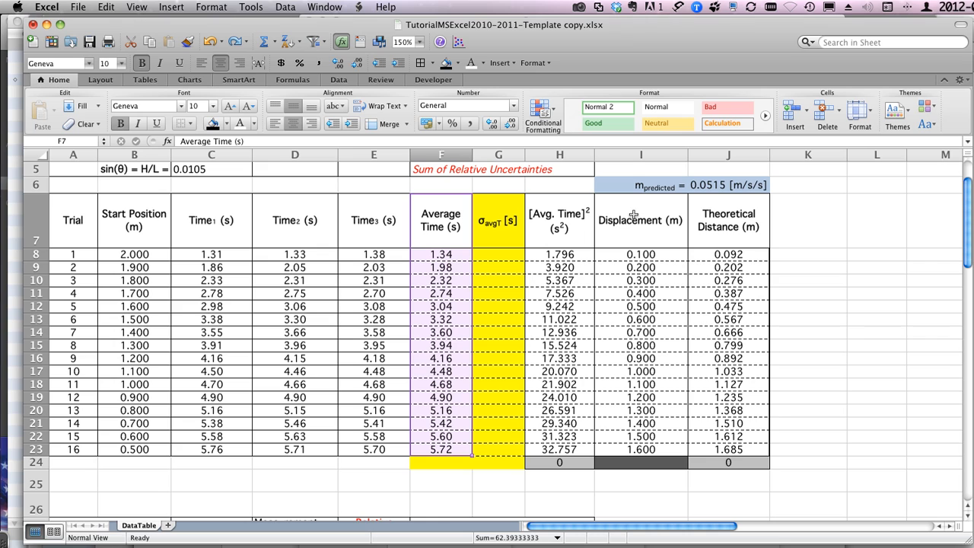
Step: Show the on-screen keyboard viewer, highlight the Command key on it, and move it clear of the Average Time column
click(888, 7)
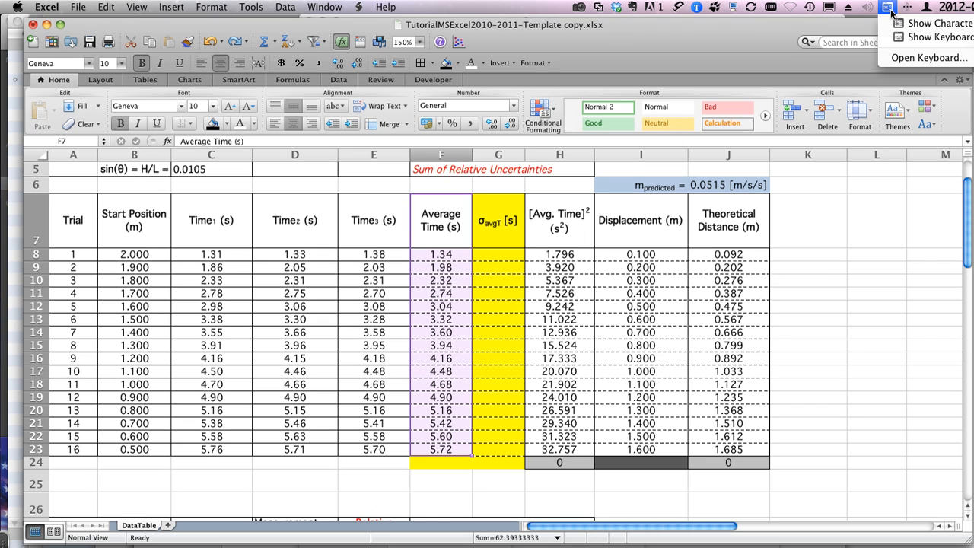
click(900, 38)
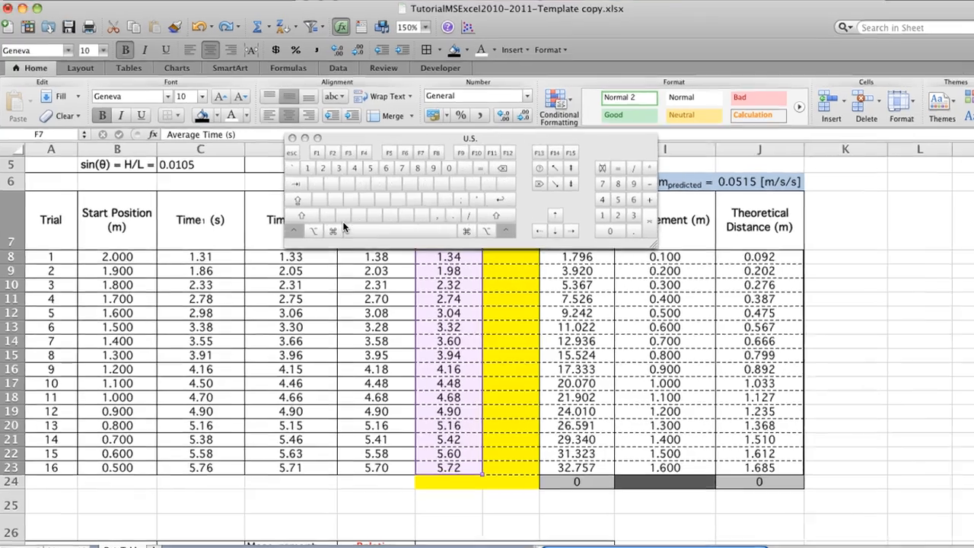
key(ctrl)
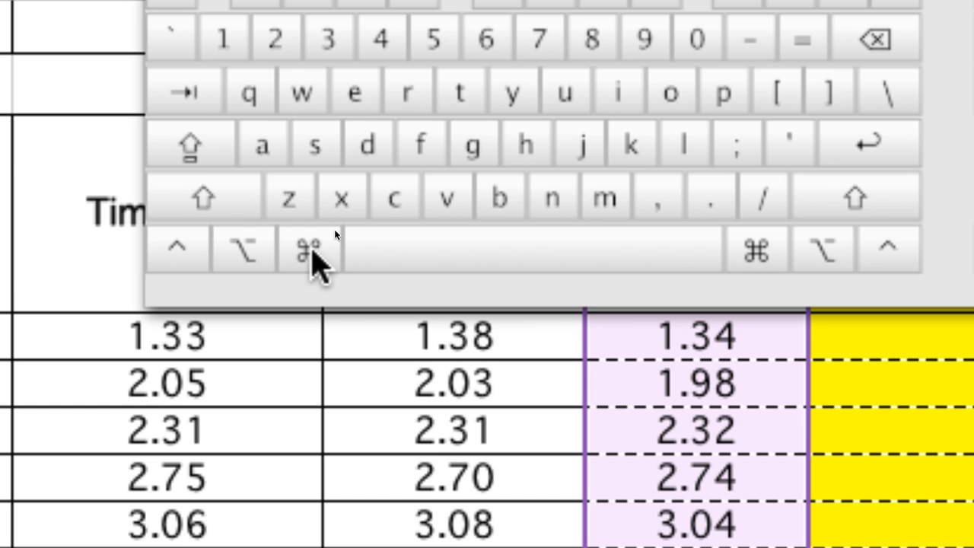
key(super)
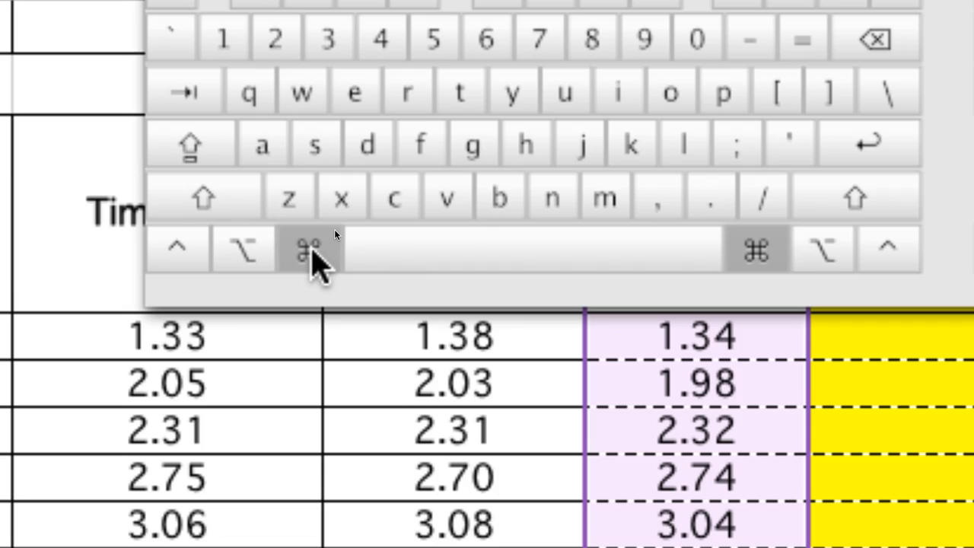
key(ctrl)
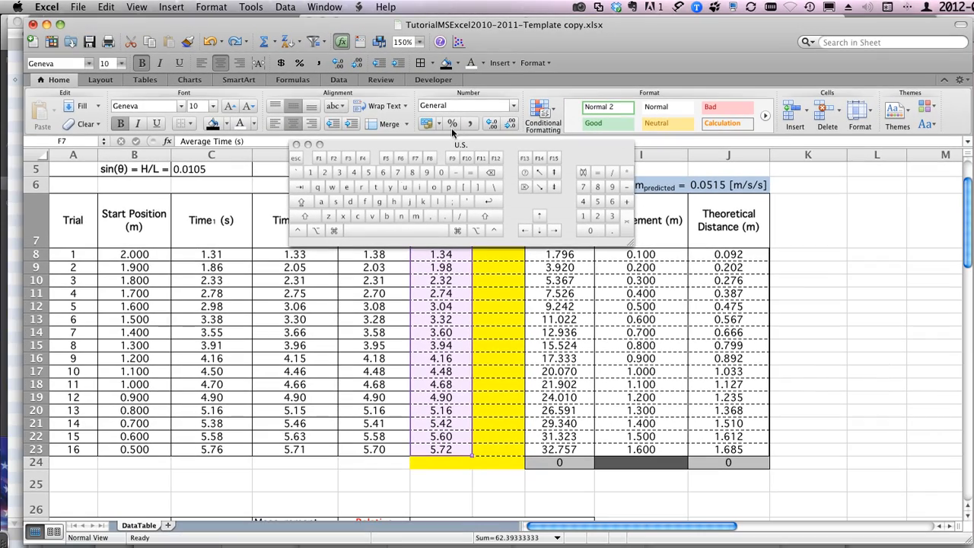
drag(395, 144, 161, 169)
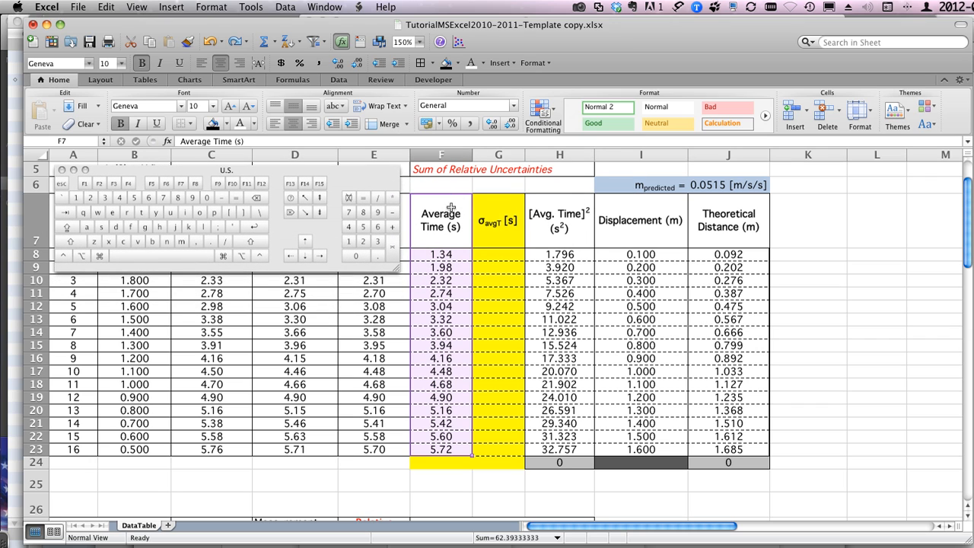
Step: Select the Average Time range F7:F23 together with the non-adjacent Displacement range I7:I23, and close the keyboard viewer
click(520, 225)
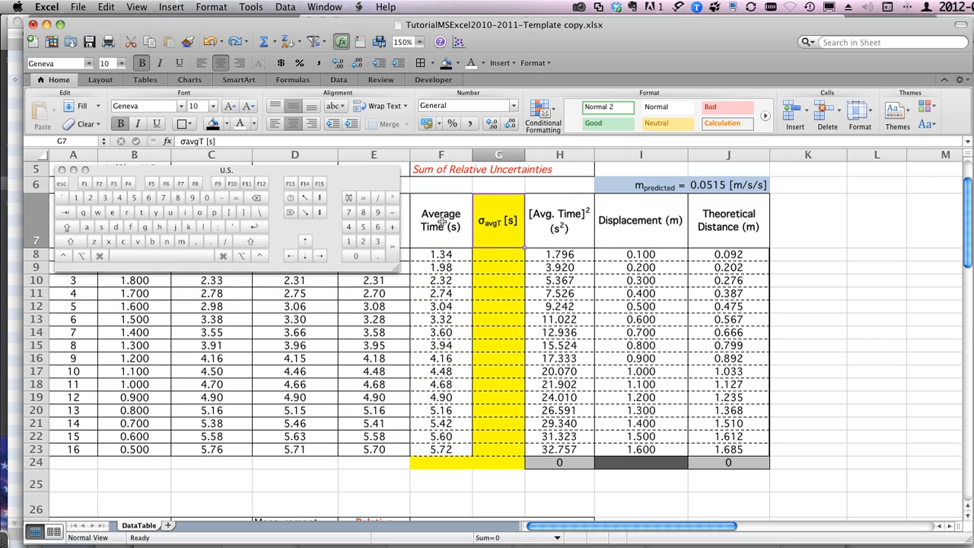
drag(451, 226, 444, 446)
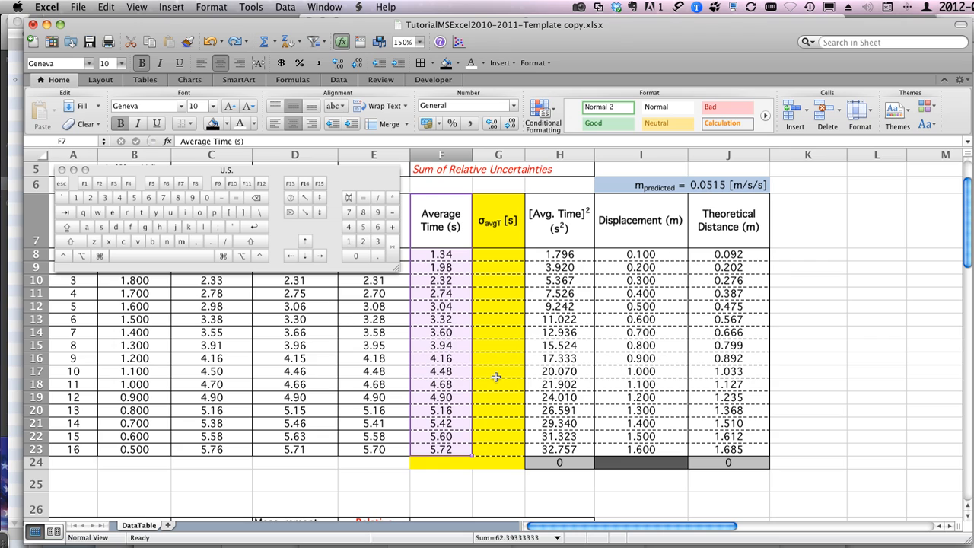
key(super)
super+click(634, 228)
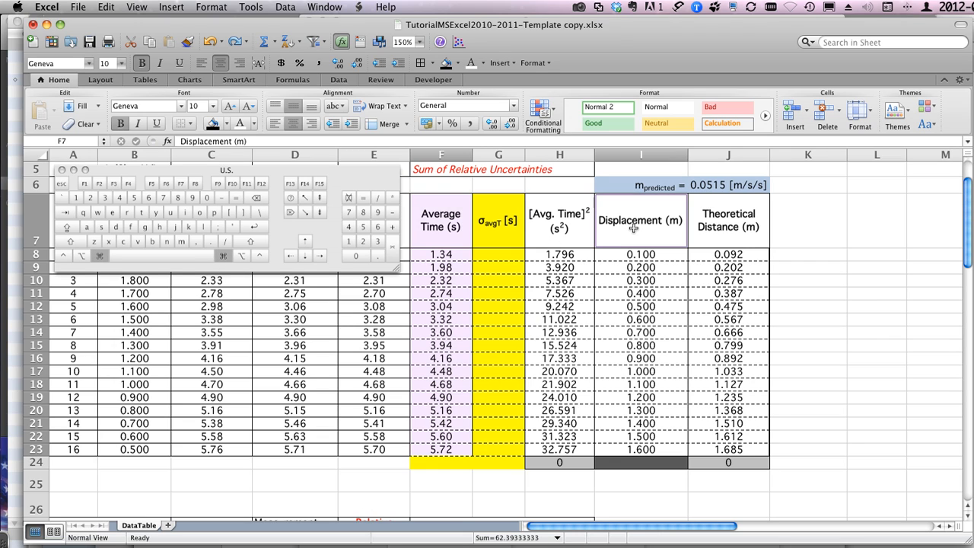
drag(634, 241, 634, 449)
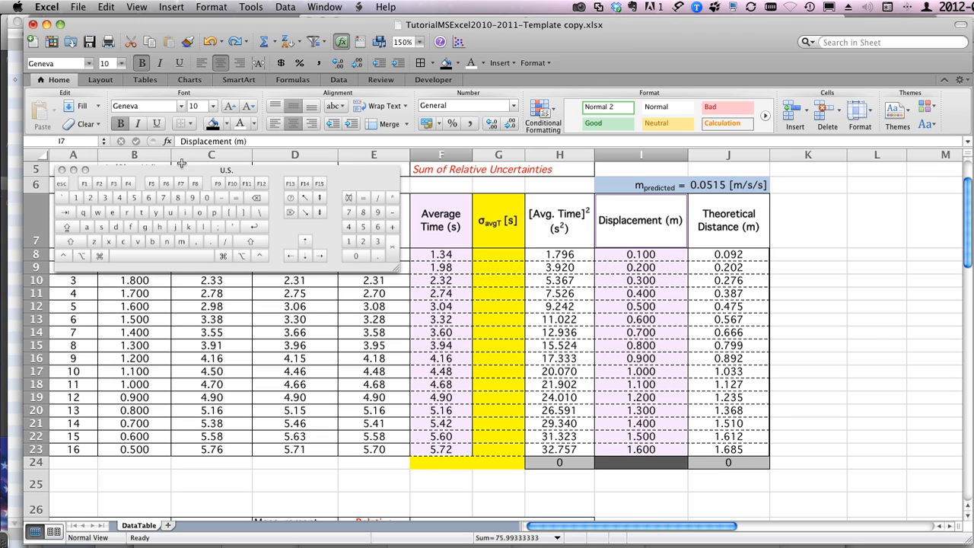
click(62, 169)
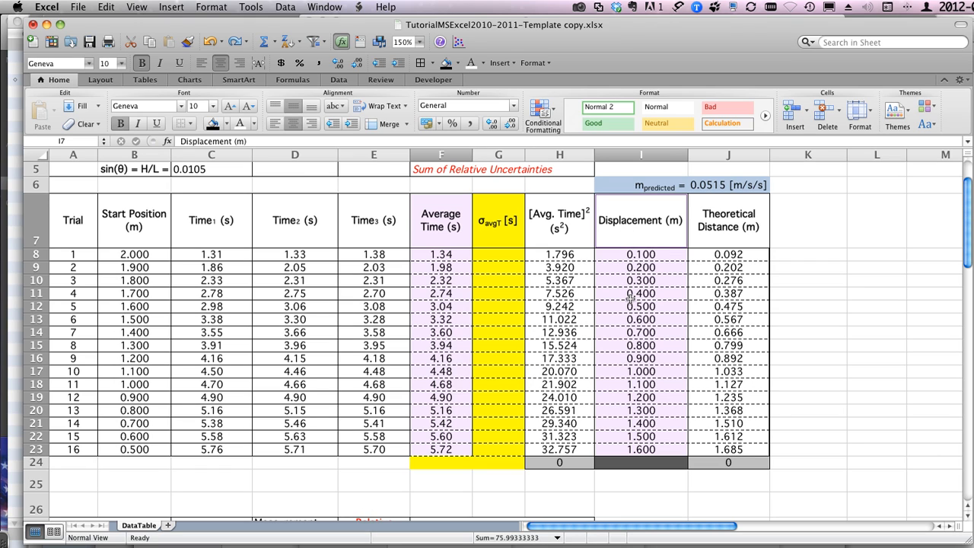
Step: Insert a Marked Scatter chart from the selected Average Time and Displacement data
click(189, 81)
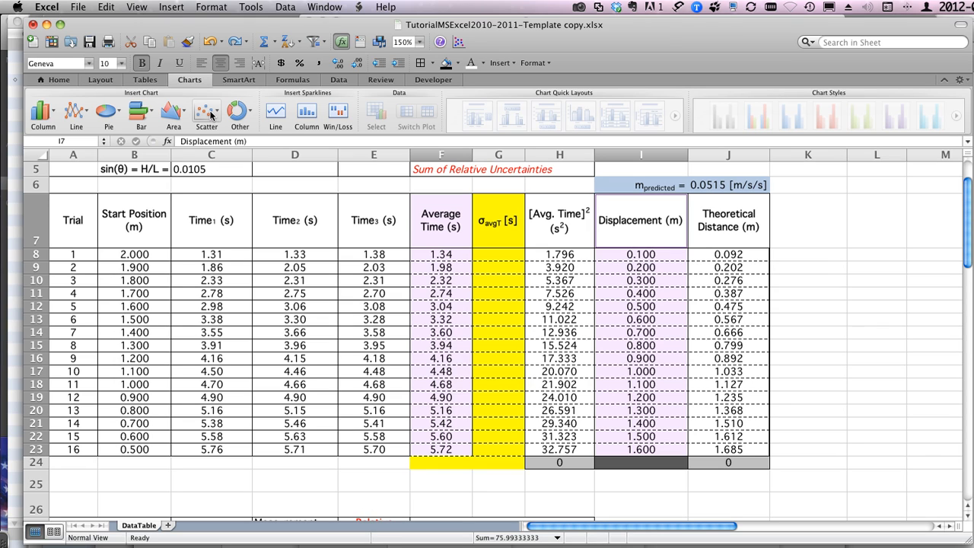
click(206, 111)
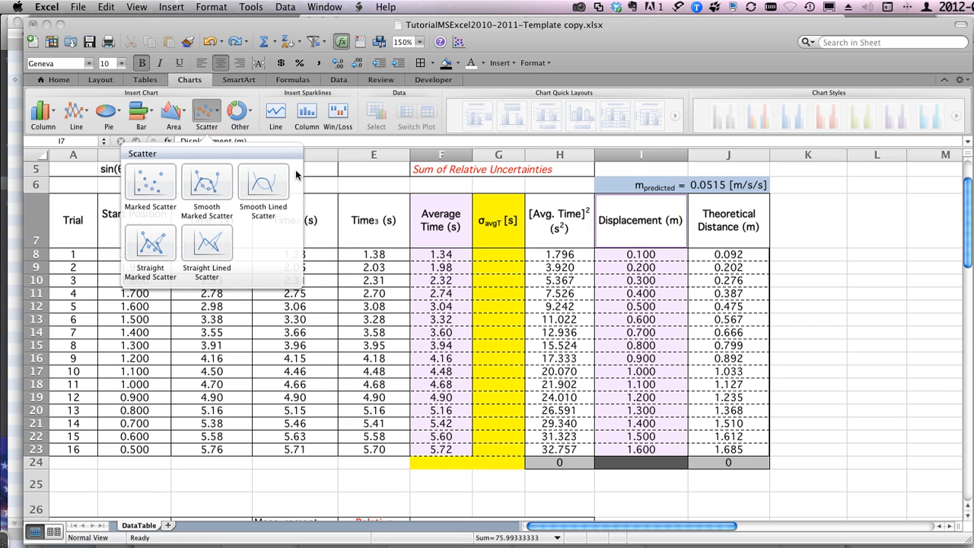
click(150, 181)
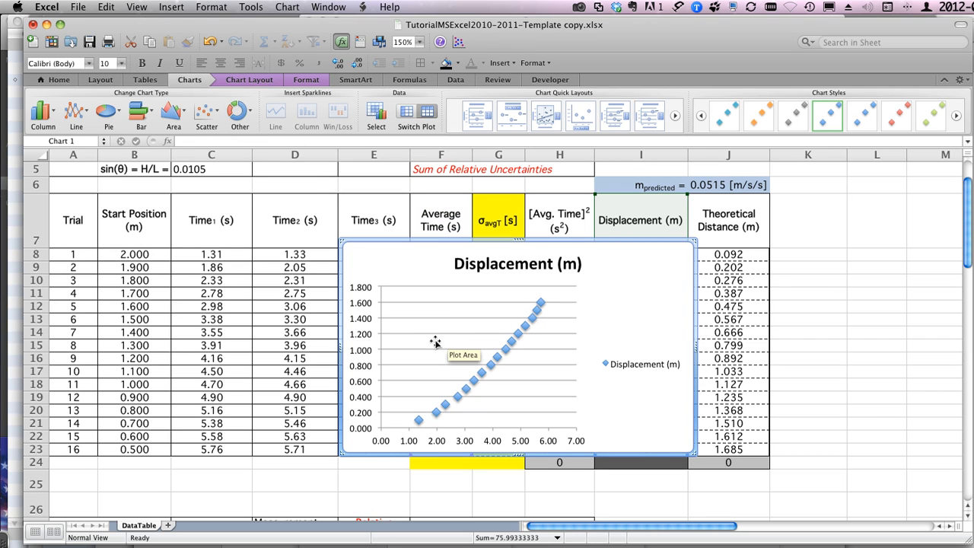
Step: Move the scatter chart to its own new sheet named DvsT
right_click(622, 299)
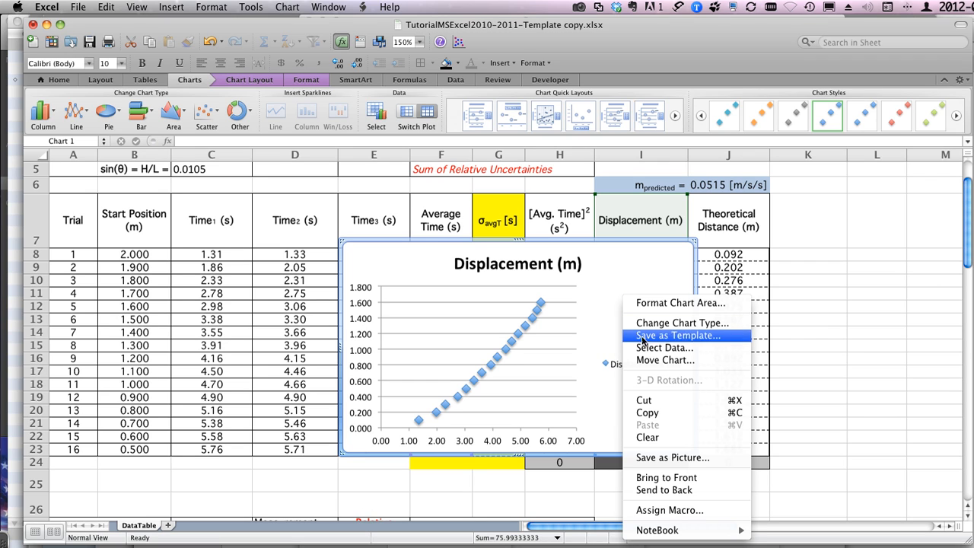
click(653, 363)
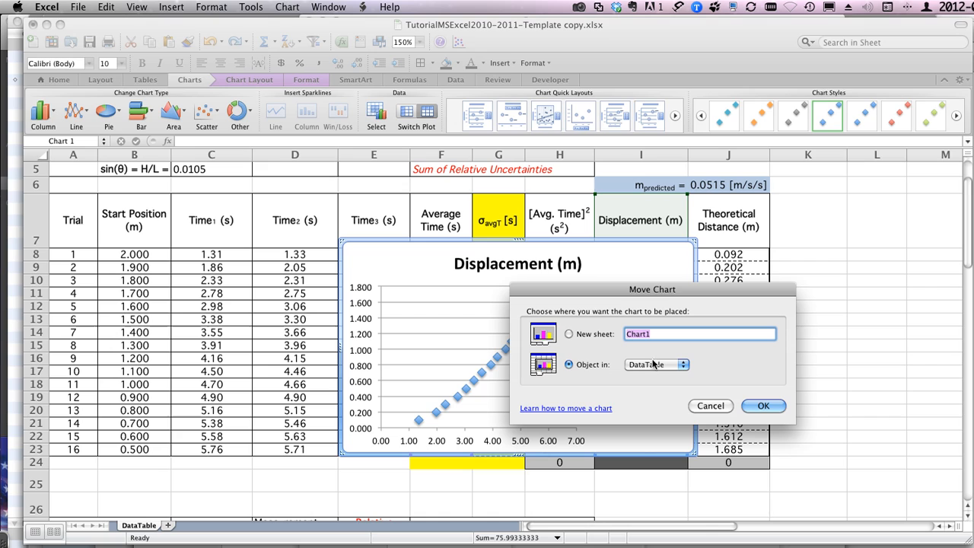
click(573, 333)
text(Dvs)
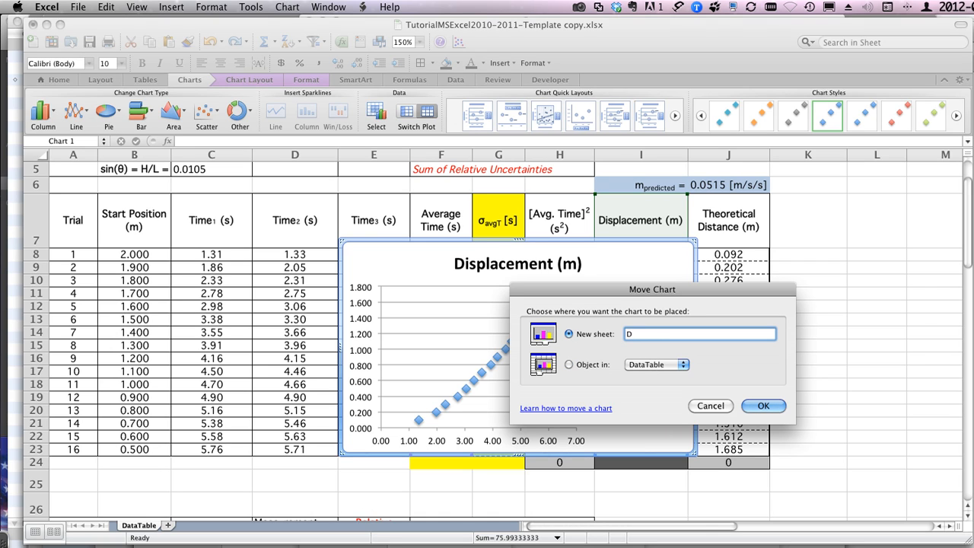
text(T)
key(Return)
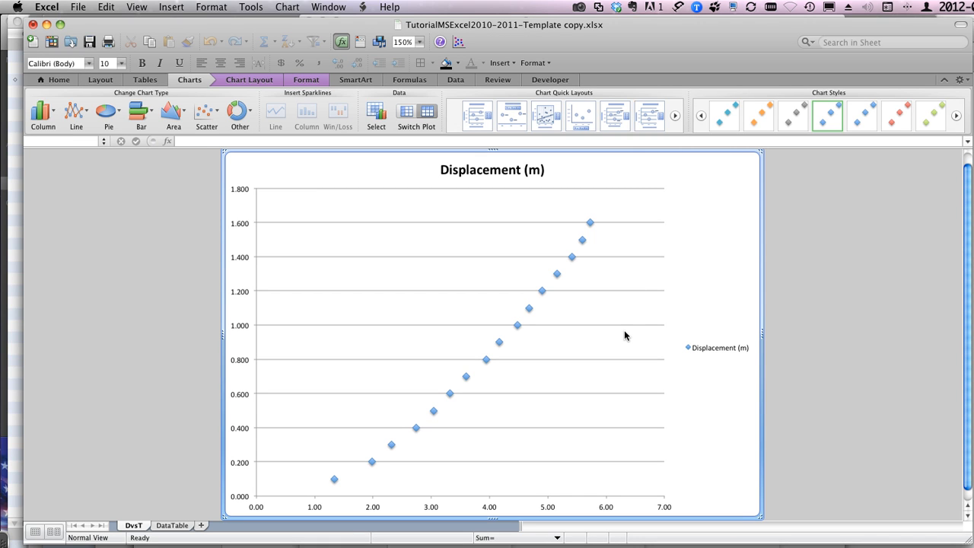
Step: Reorder the sheets so the DvsT chart sheet comes after DataTable
click(173, 525)
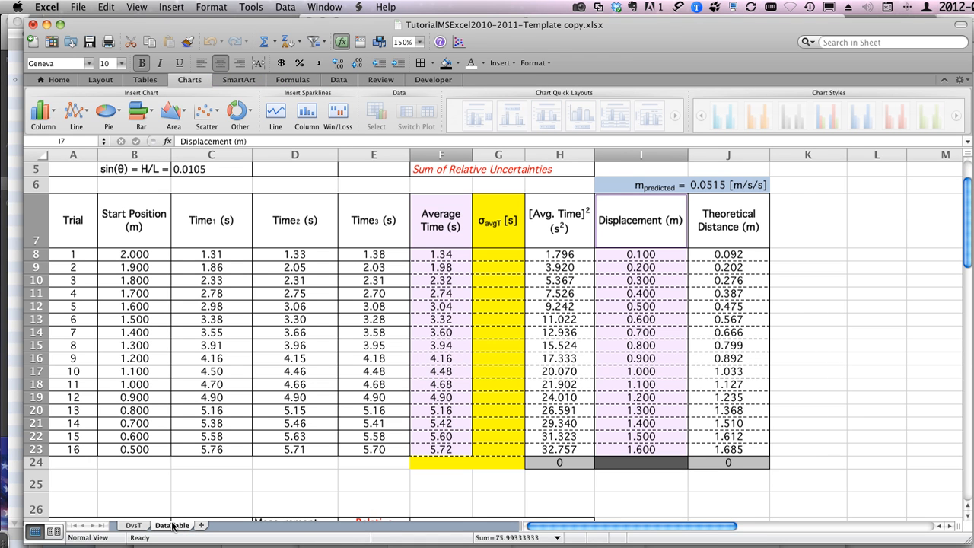
click(135, 525)
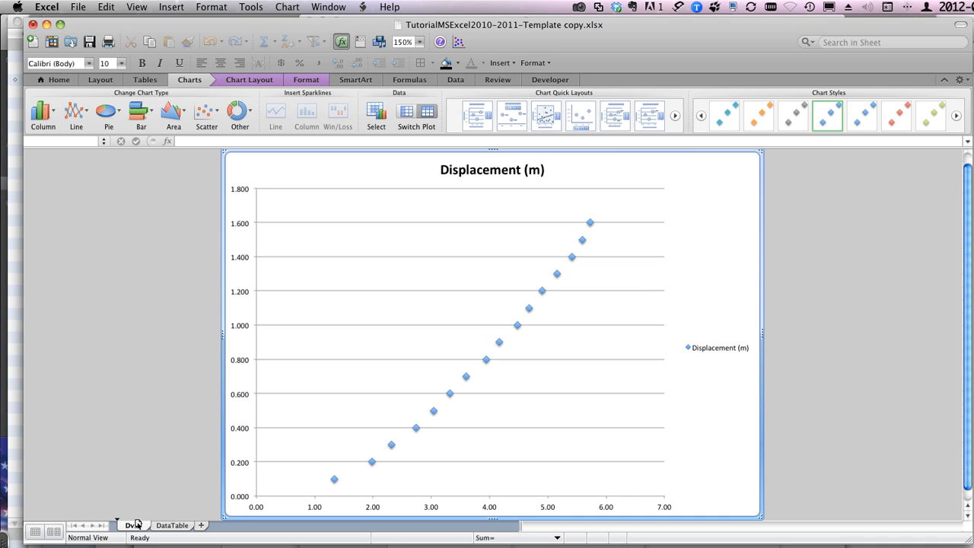
drag(200, 525, 199, 525)
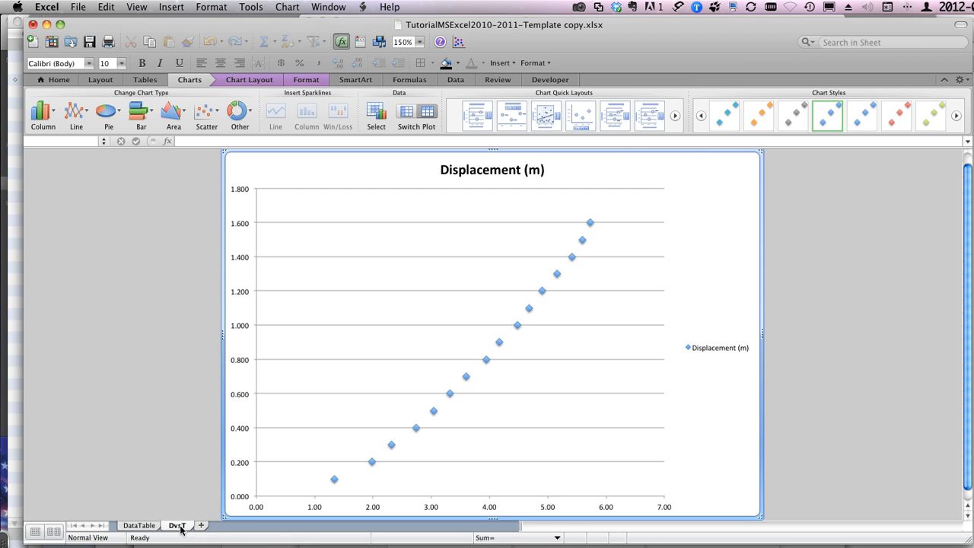
Step: Alternate between the DataTable and DvsT sheets to review the data and the chart, and check the DvsT sheet's options
click(139, 526)
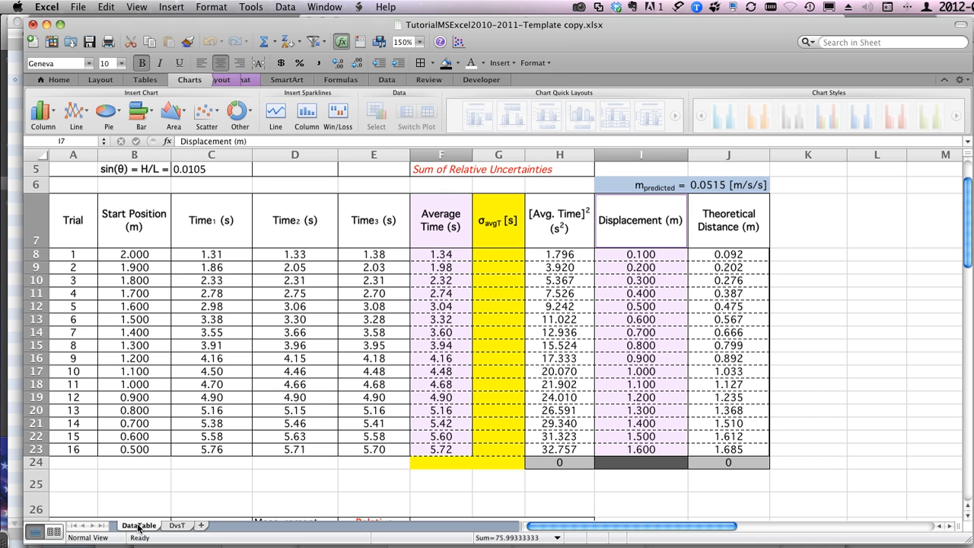
click(176, 526)
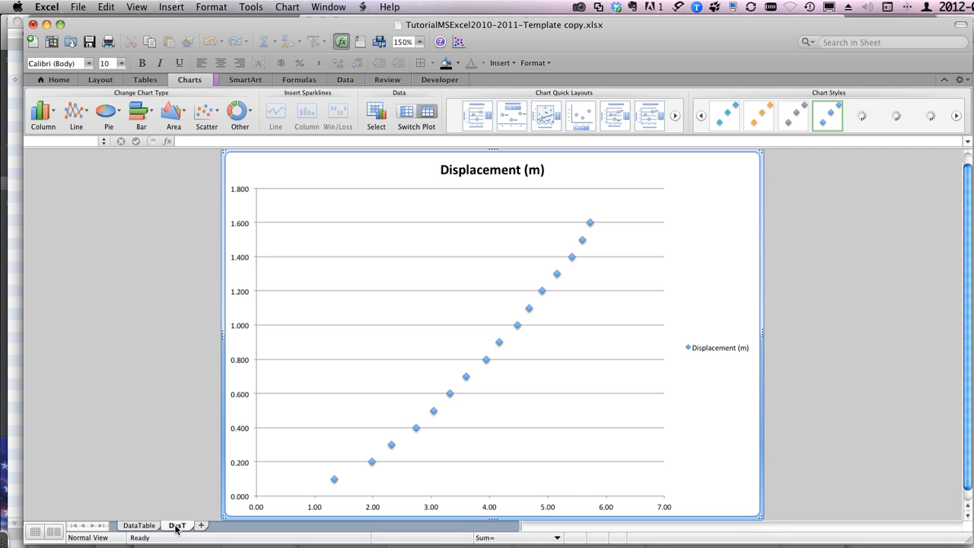
click(153, 526)
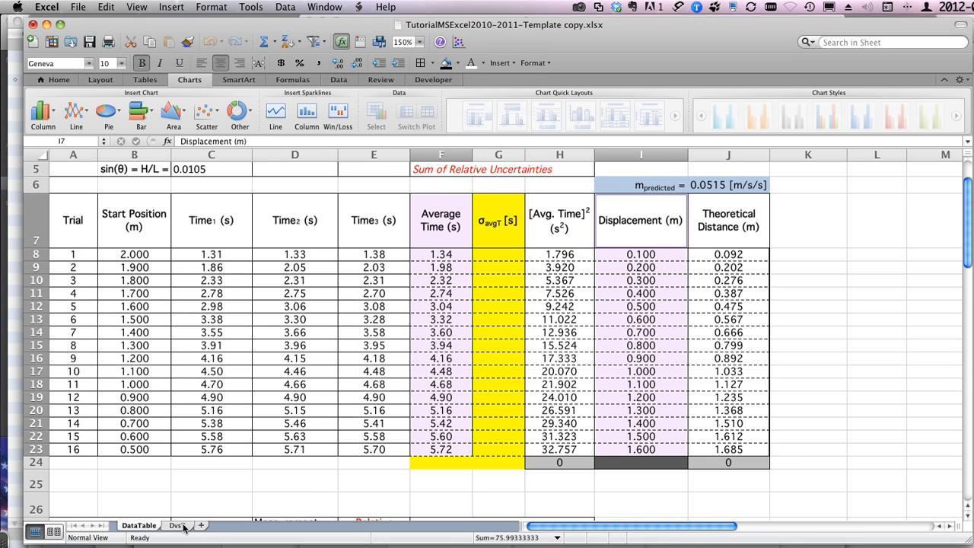
click(177, 525)
click(149, 527)
click(178, 526)
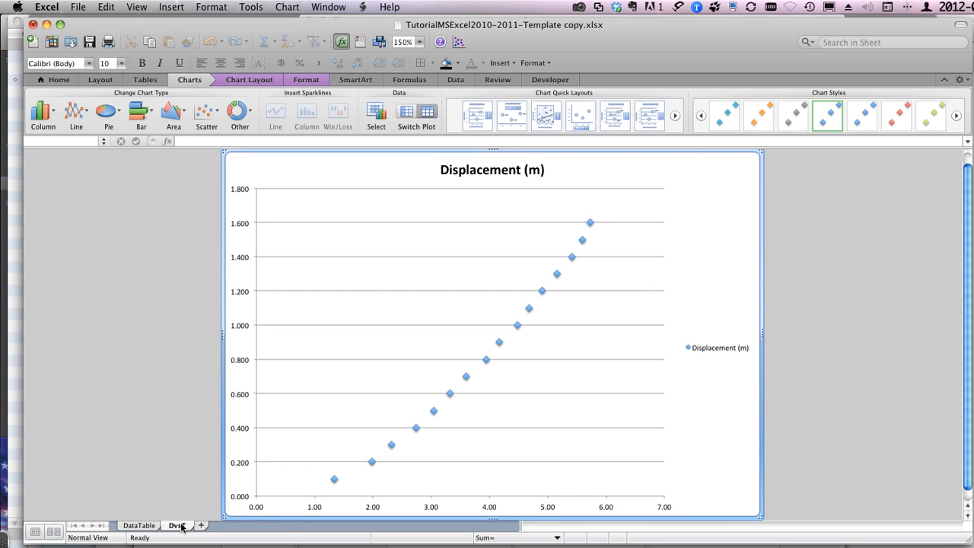
right_click(182, 527)
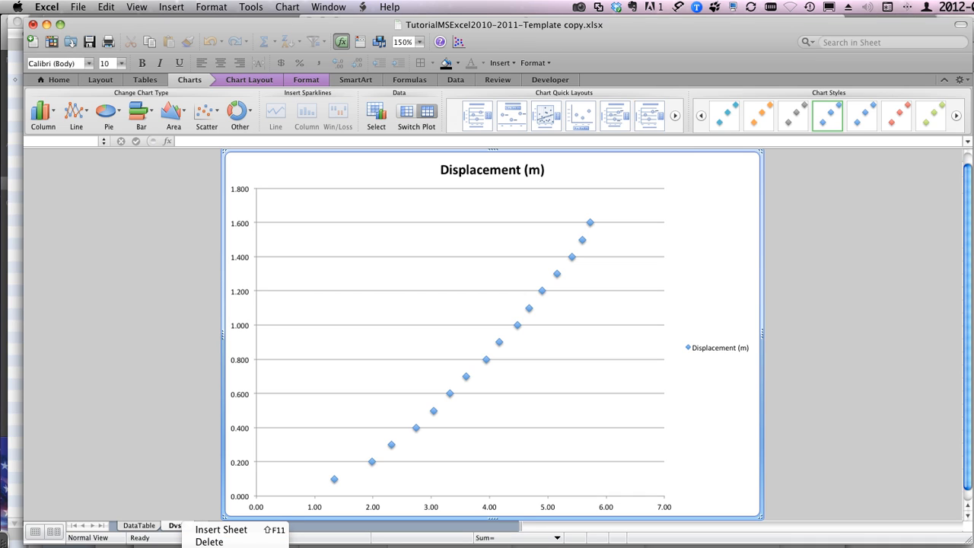
click(159, 447)
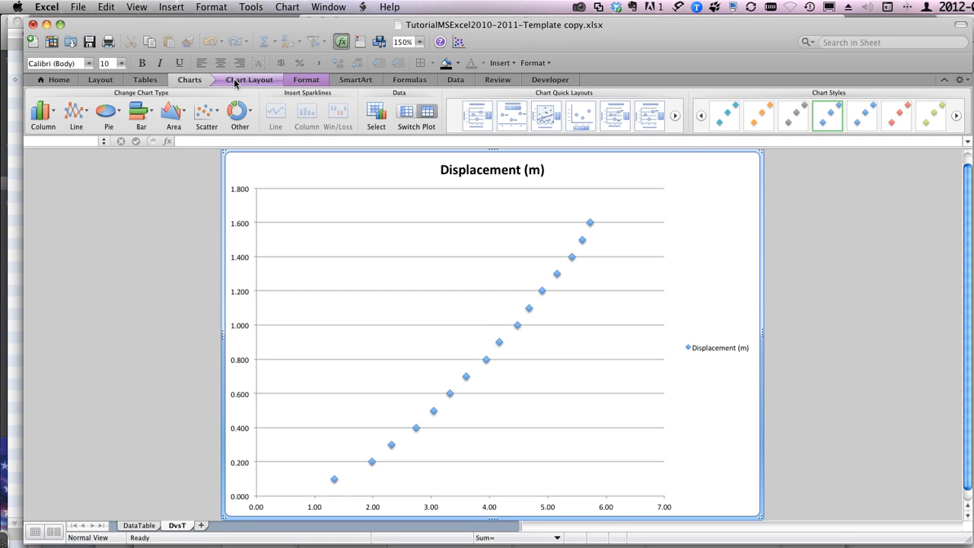
Step: Examine the layout and formatting options available for the DvsT chart
click(235, 83)
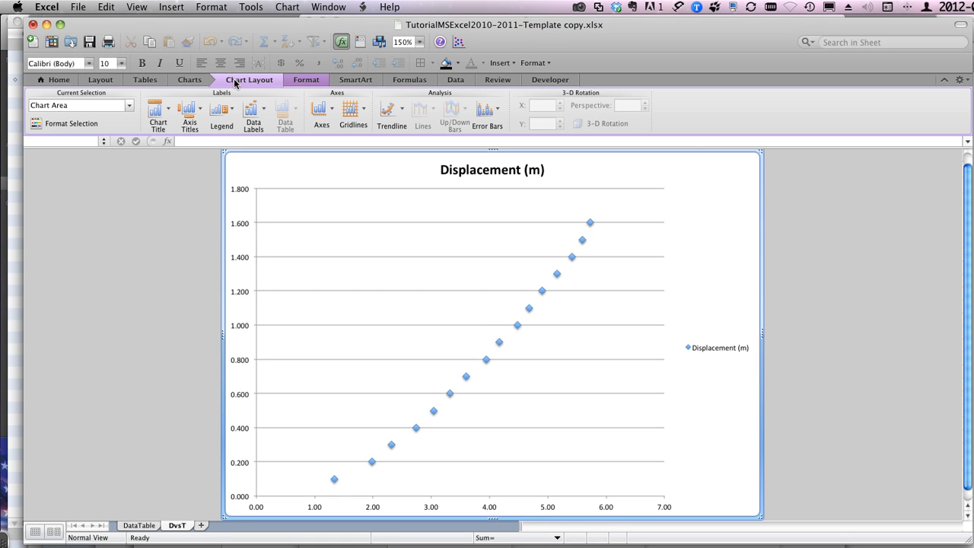
click(306, 81)
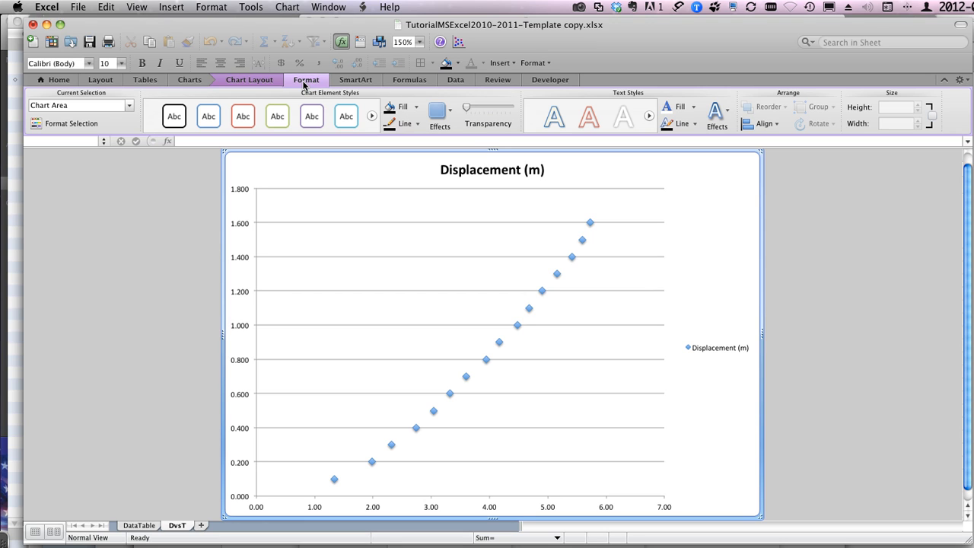
click(259, 80)
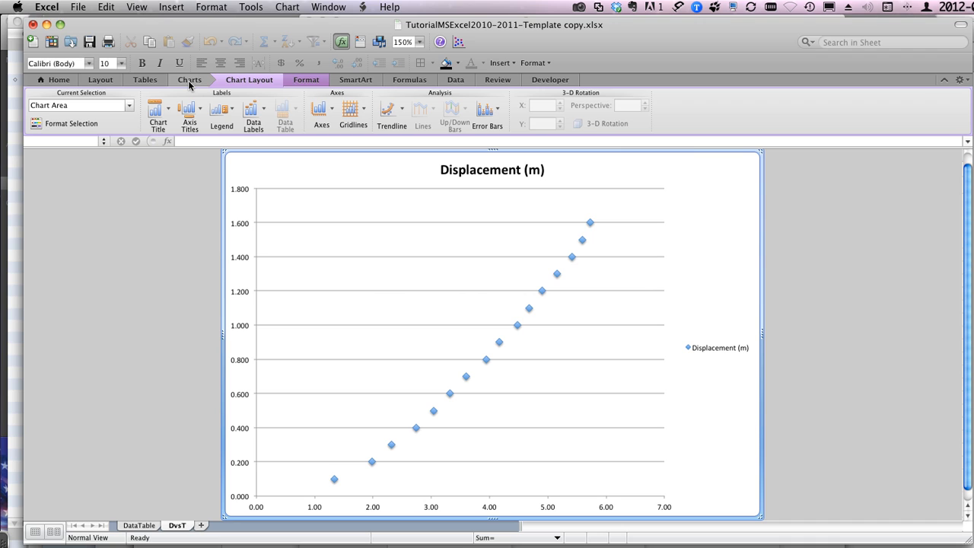
Step: Add a horizontal axis title below the axis of the DvsT scatter chart
click(253, 84)
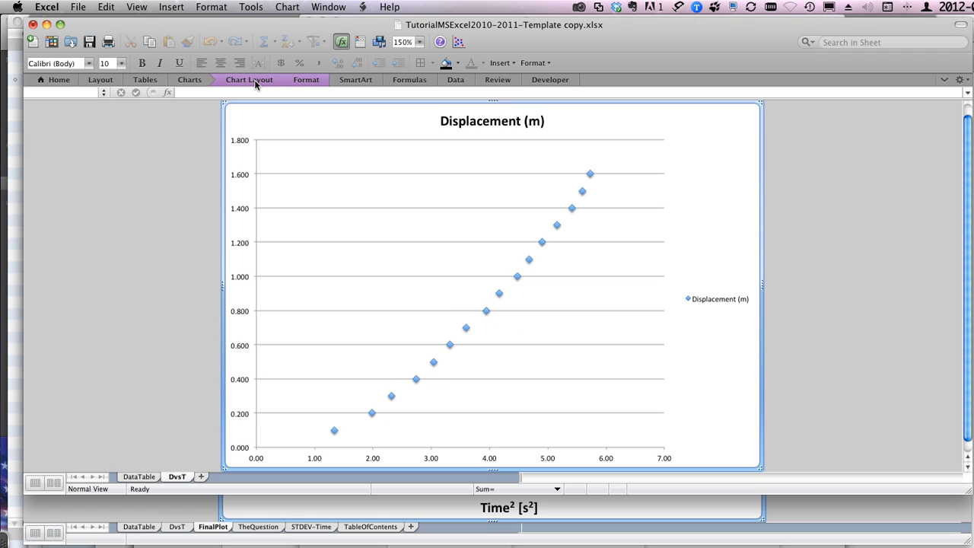
click(255, 84)
click(255, 82)
click(255, 82)
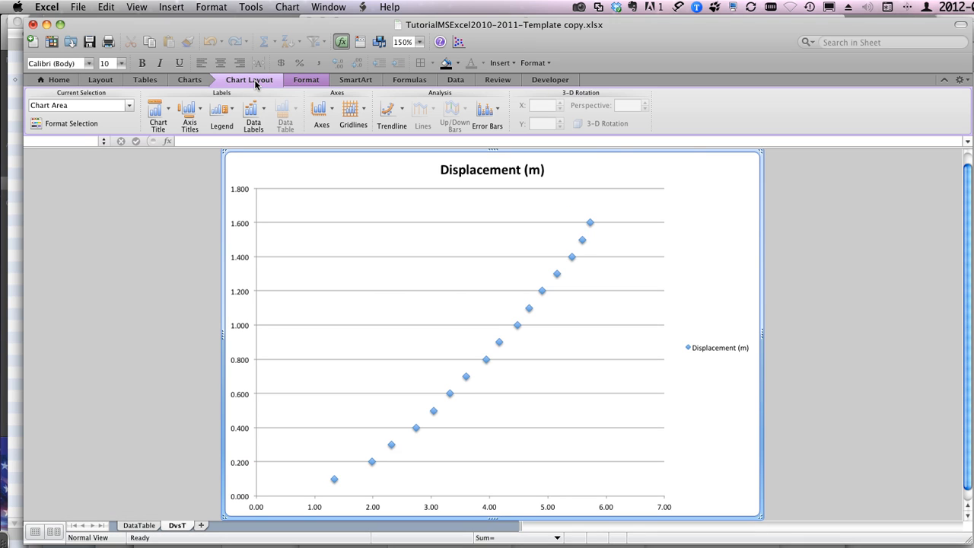
click(201, 112)
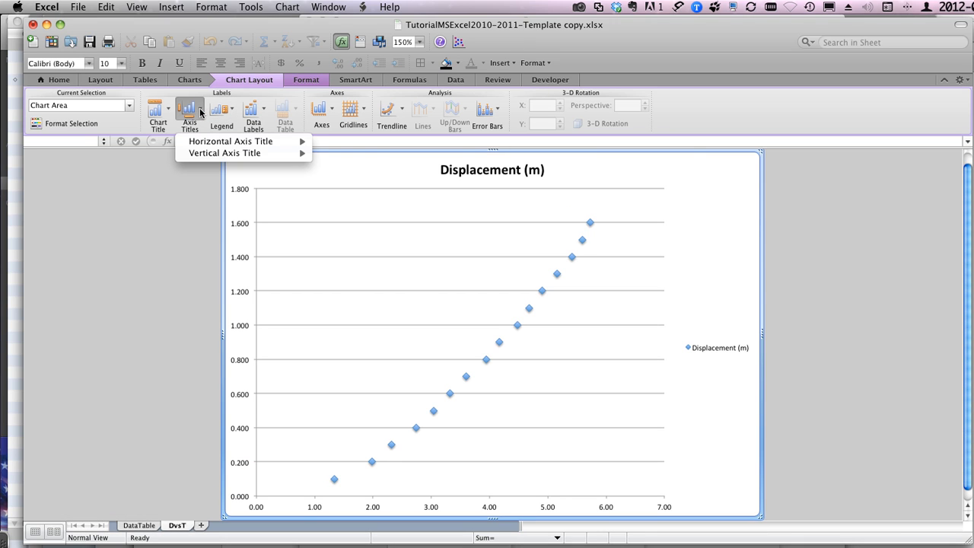
click(201, 112)
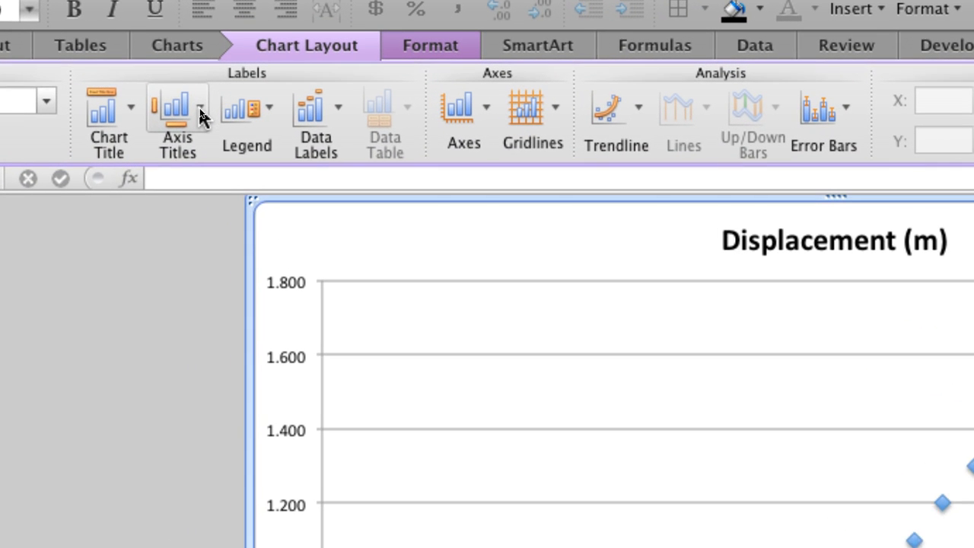
click(201, 112)
mouse_move(209, 176)
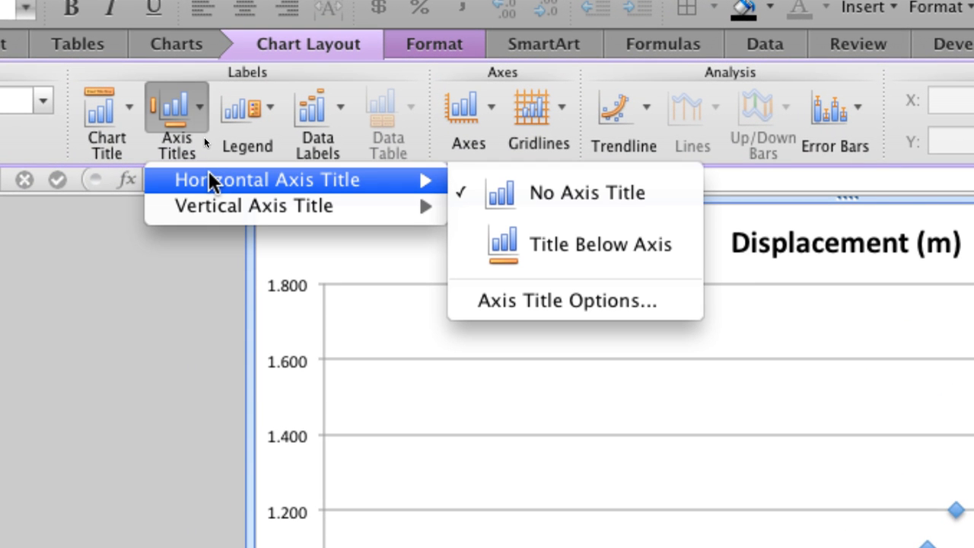
click(509, 239)
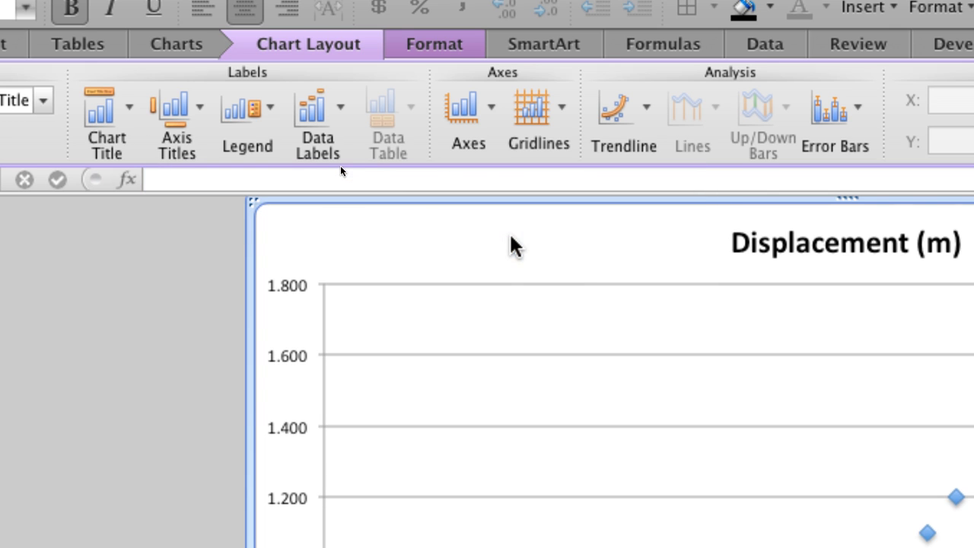
Step: Add a rotated vertical axis title to the chart and set its text to "Displacement [m]"
click(199, 110)
mouse_move(211, 210)
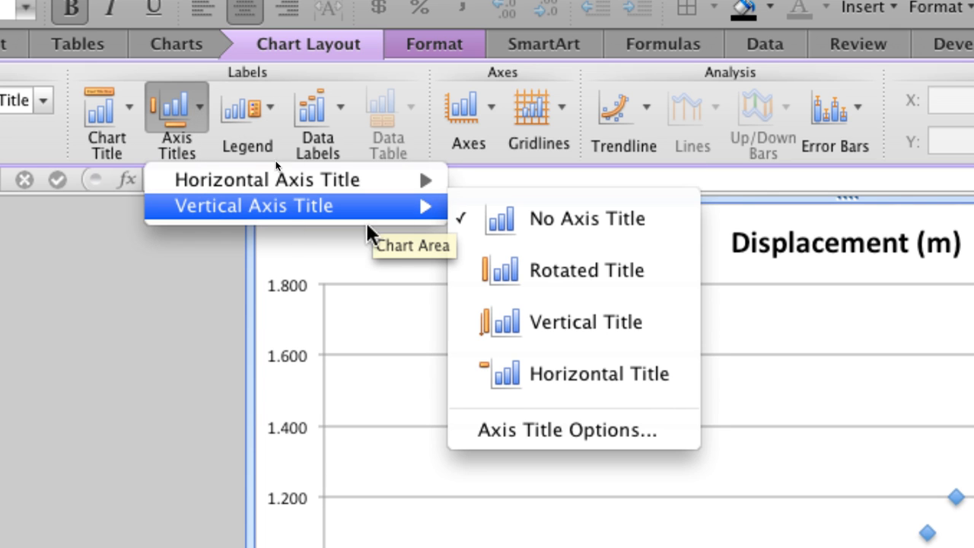
click(516, 266)
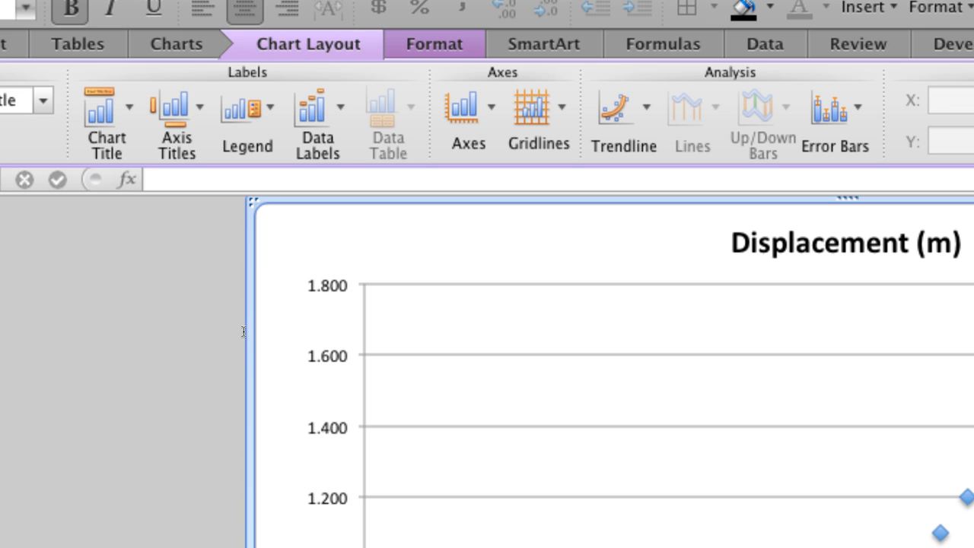
click(302, 530)
text((m))
click(499, 472)
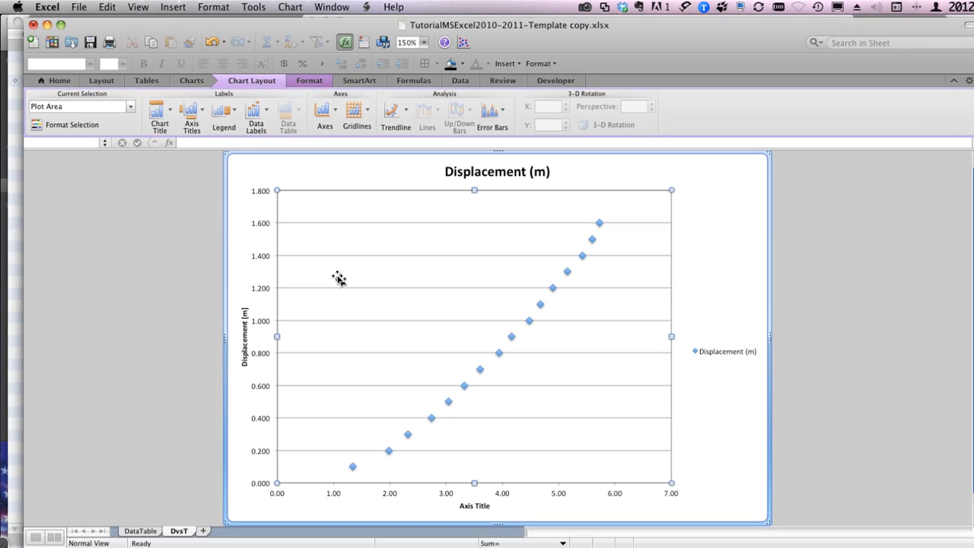
Step: Change the horizontal axis title text to "Time [s]"
click(471, 499)
triple_click(471, 500)
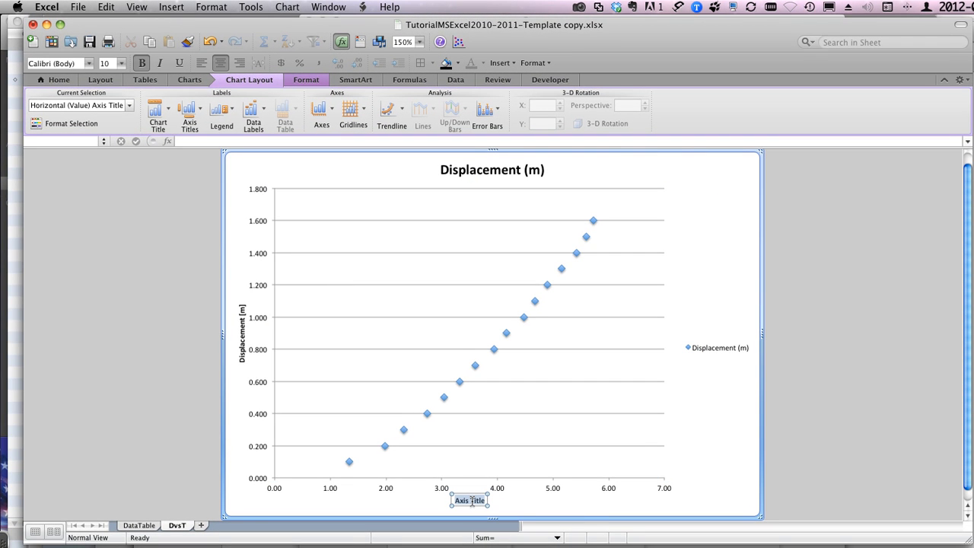
text(Time [s])
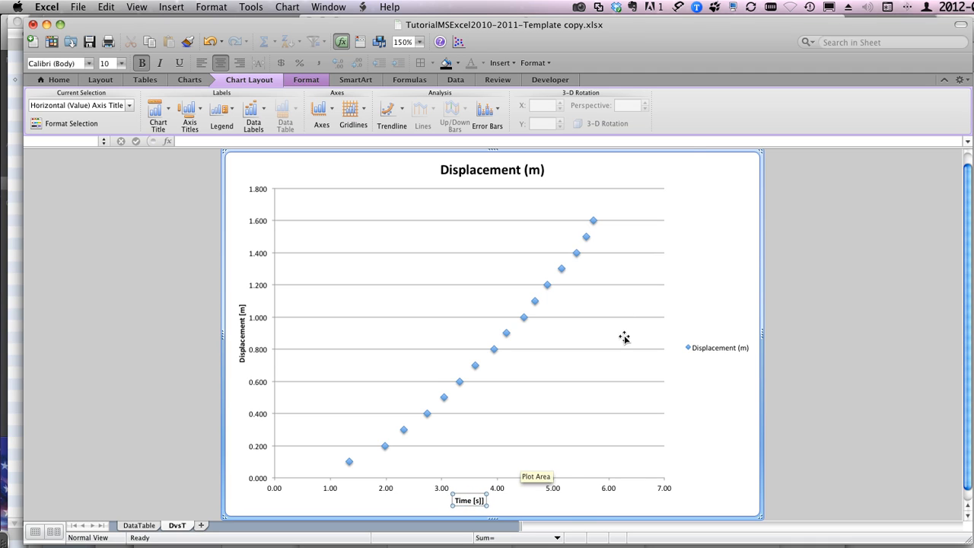
key(BackSpace)
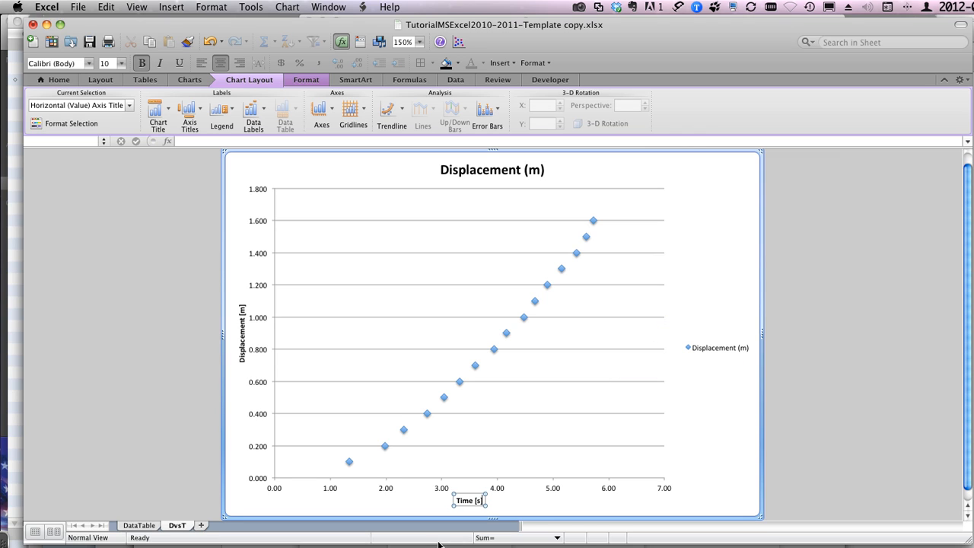
click(717, 246)
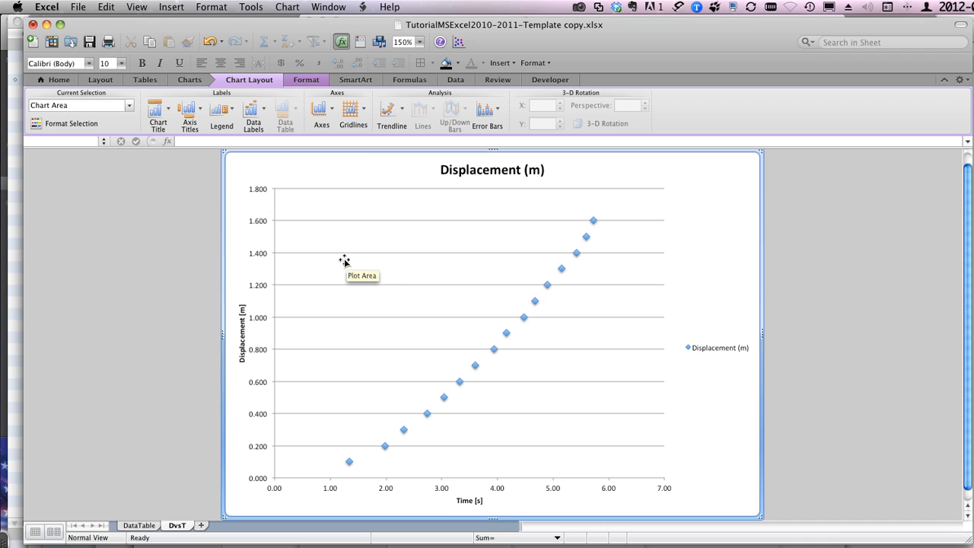
Step: Enlarge the plot area toward the chart's upper-right corner so that it fills most of the chart area
click(393, 271)
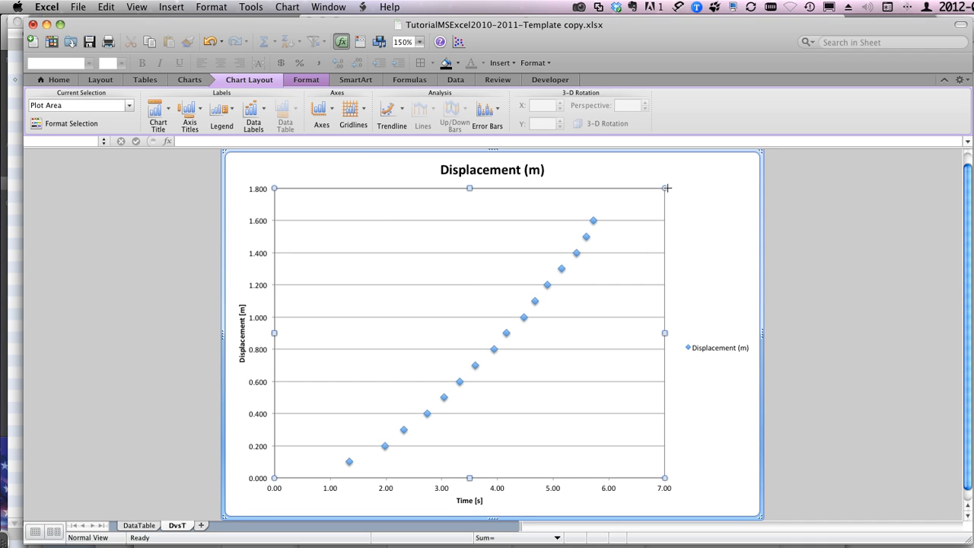
drag(665, 188, 742, 155)
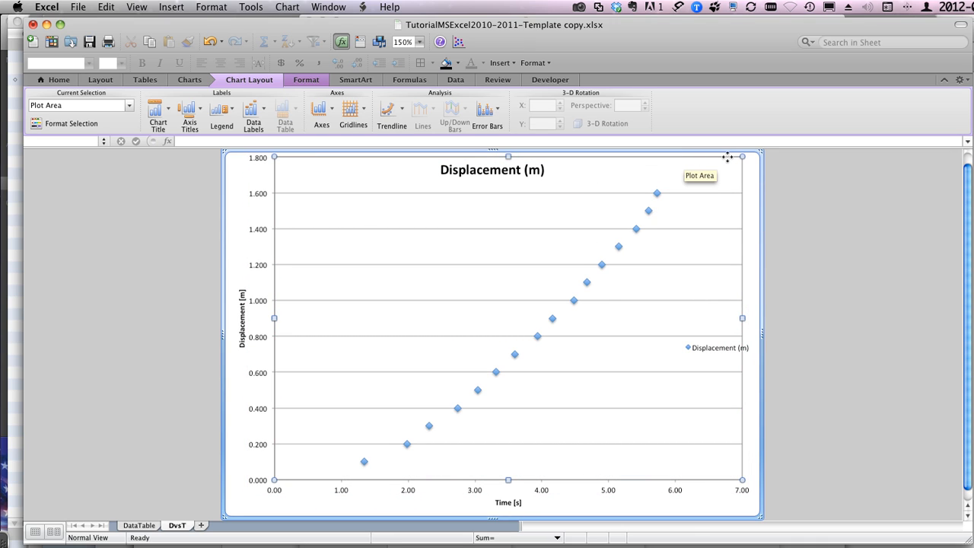
mouse_move(740, 156)
mouse_down()
mouse_move(633, 188)
mouse_move(736, 160)
mouse_up()
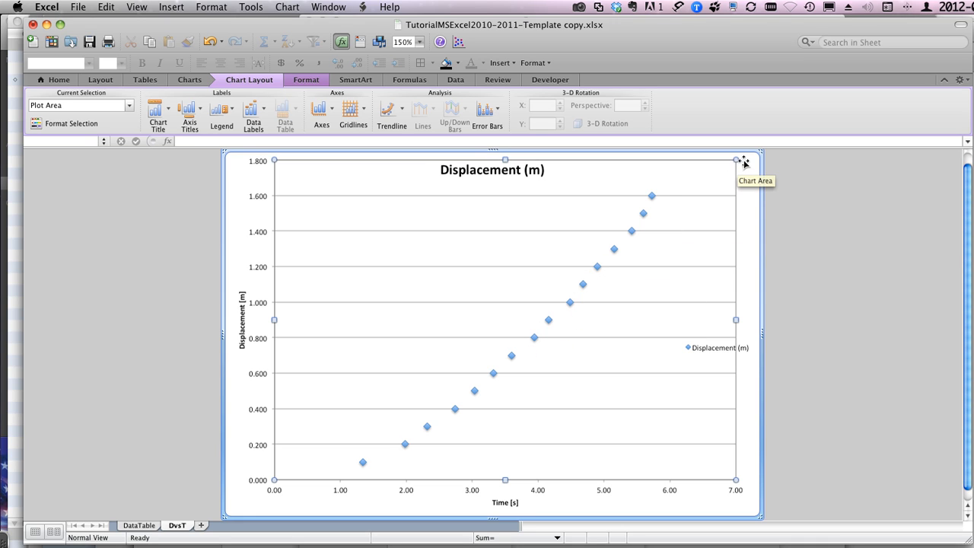
drag(736, 160, 486, 344)
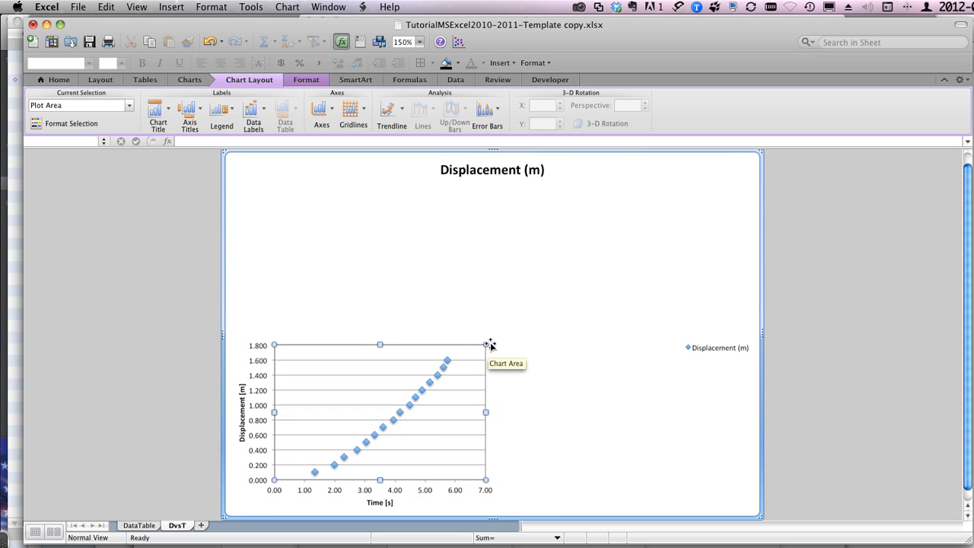
drag(486, 344, 738, 160)
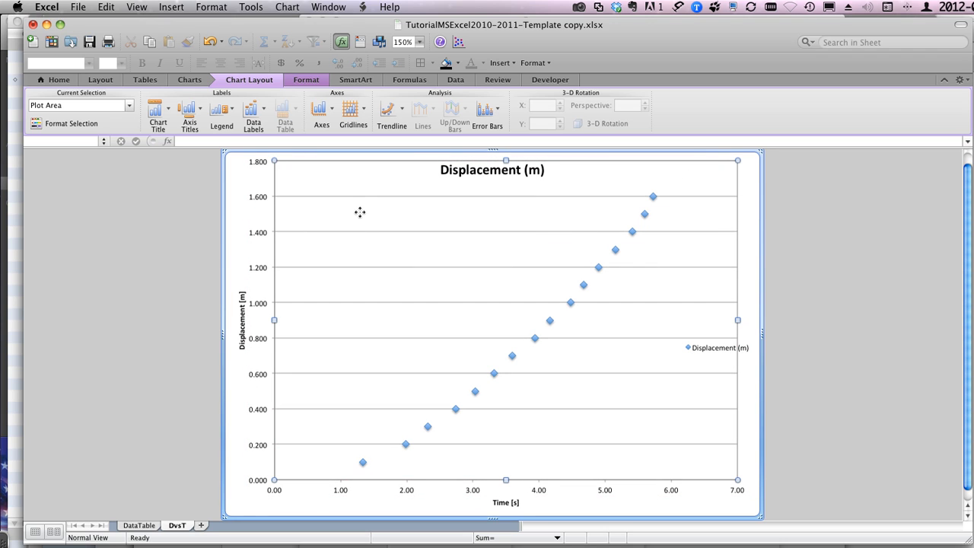
click(239, 179)
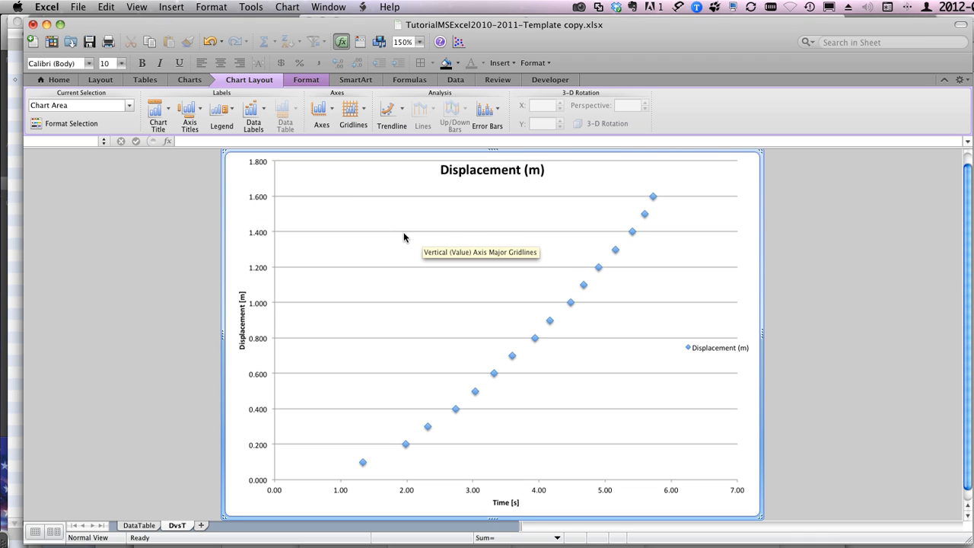
Step: Compare the objects that can be inserted on the DvsT chart sheet with those available on the DataTable sheet
click(172, 7)
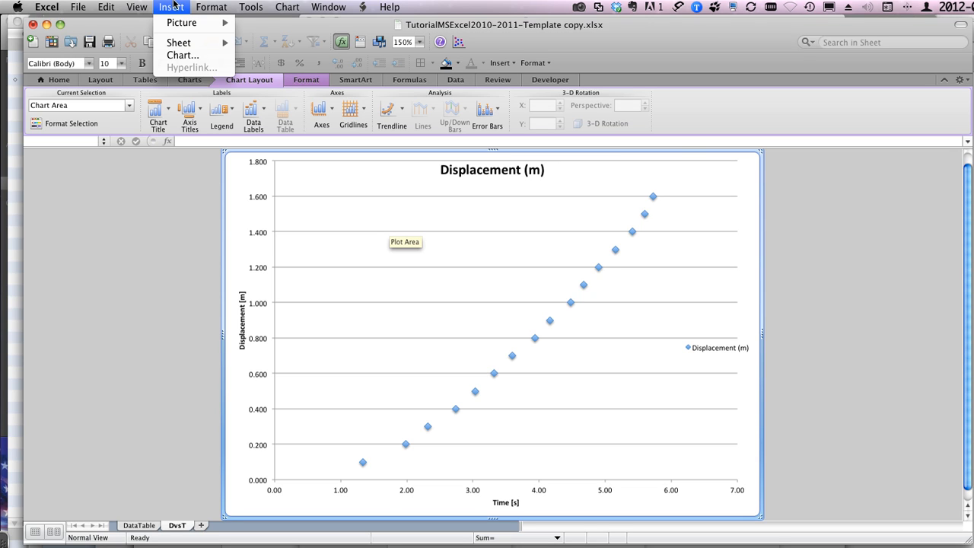
click(174, 6)
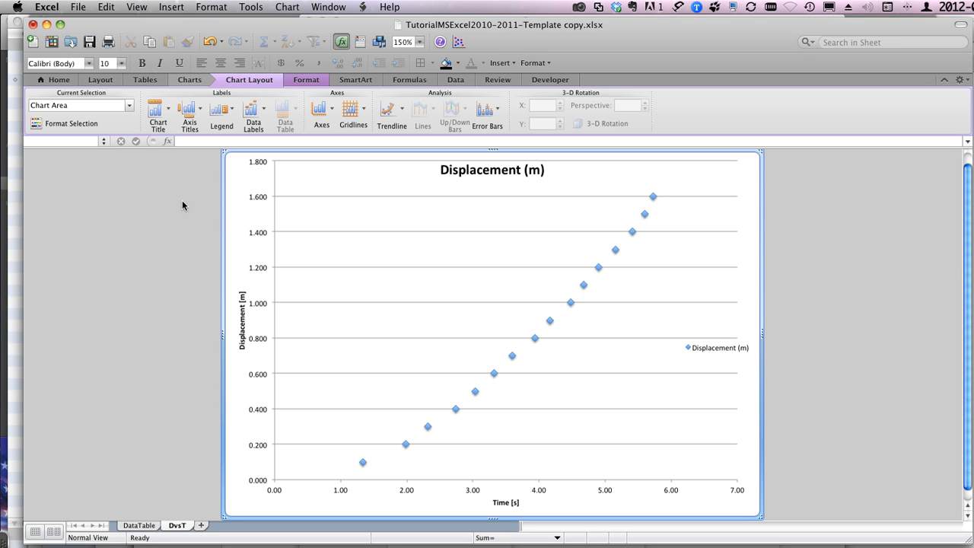
click(138, 525)
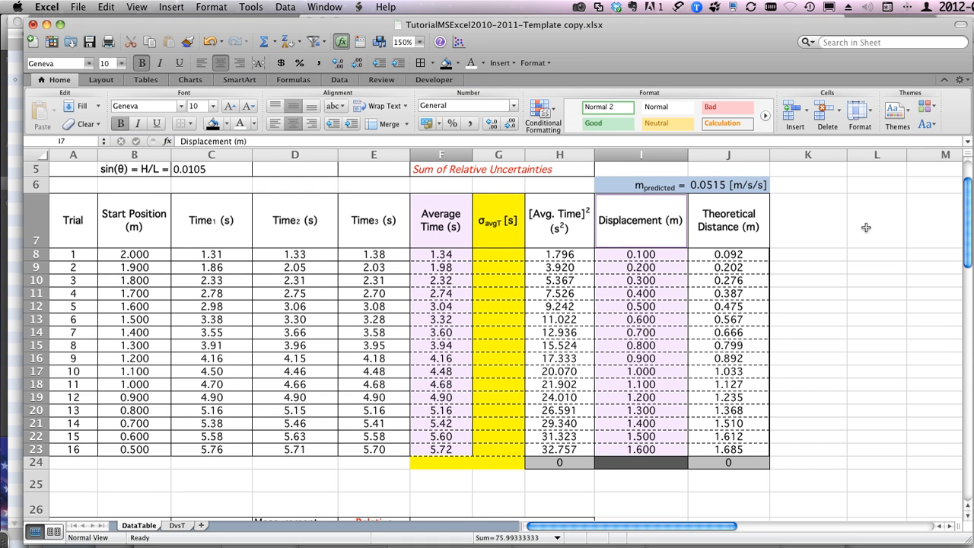
click(170, 7)
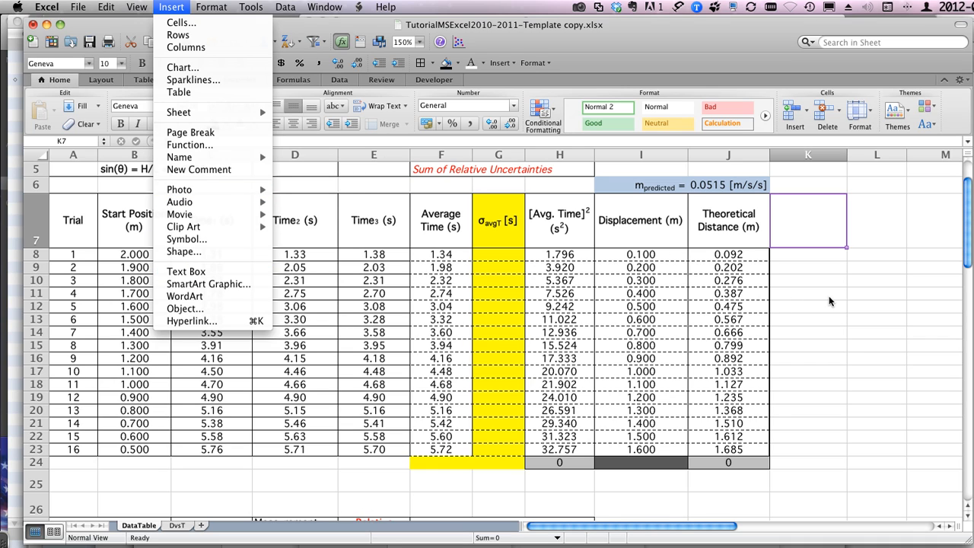
click(830, 302)
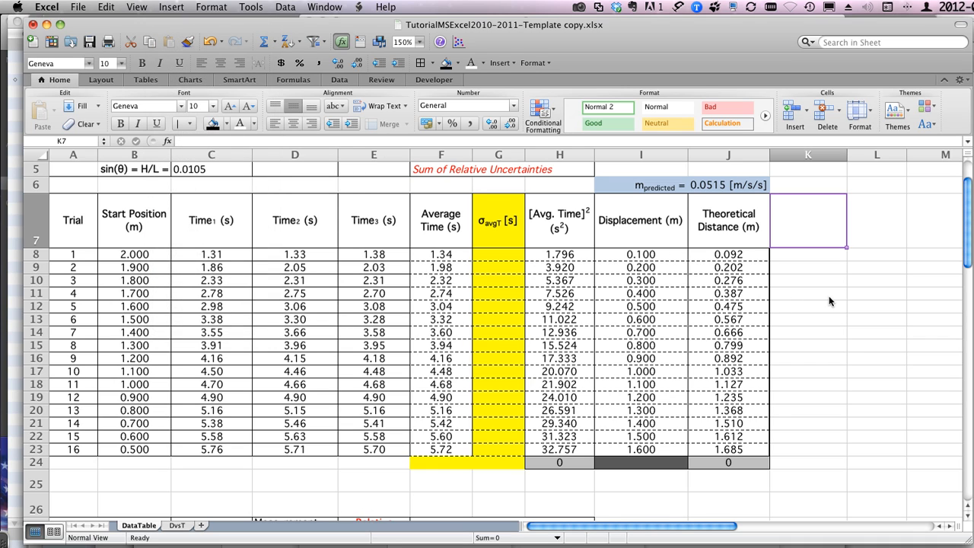
click(181, 526)
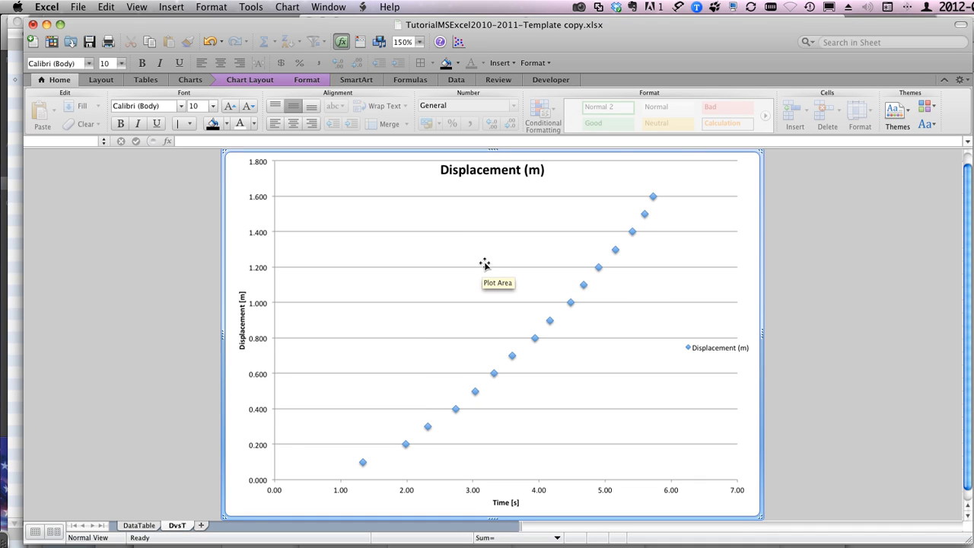
Step: Try placing a rectangle shape about 2.42" wide and 0.93" high below the data points on the chart, and delete it
click(377, 44)
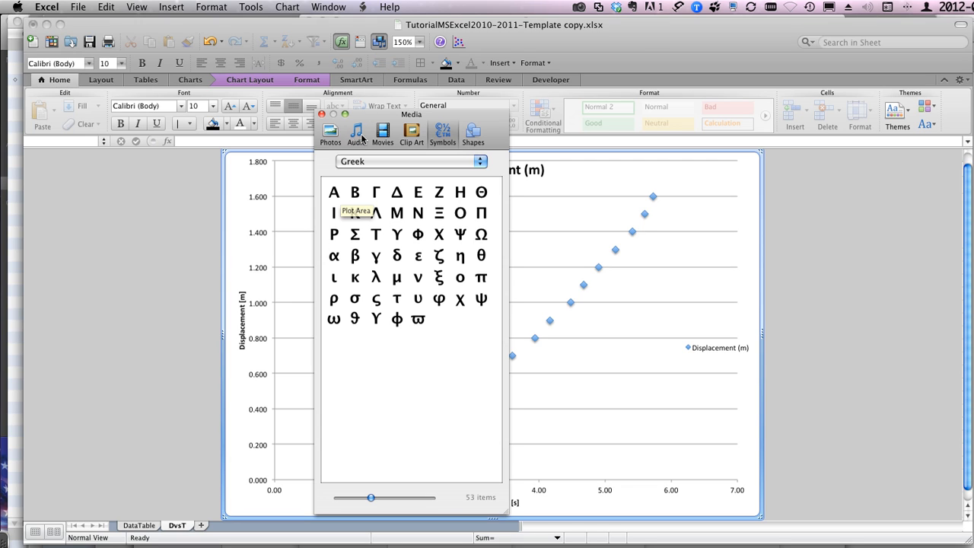
click(473, 135)
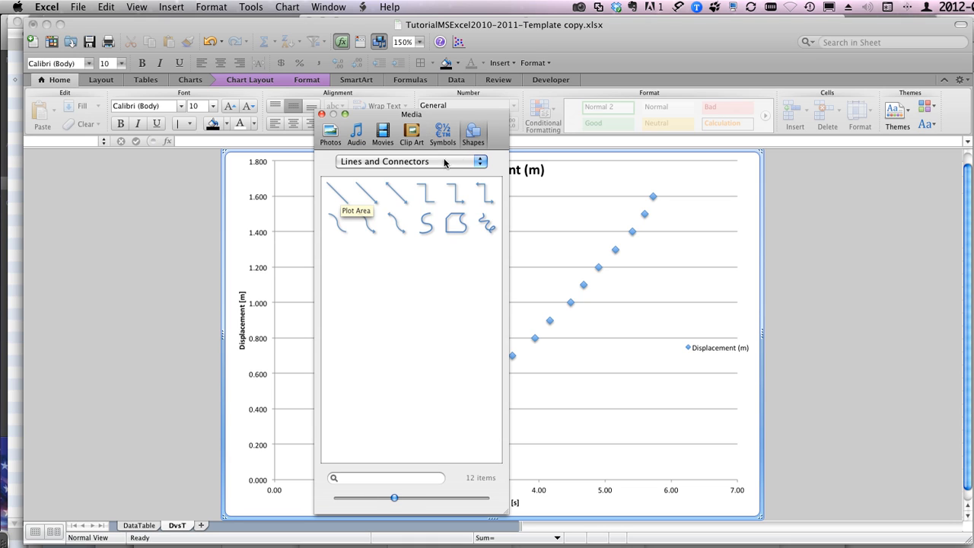
click(400, 163)
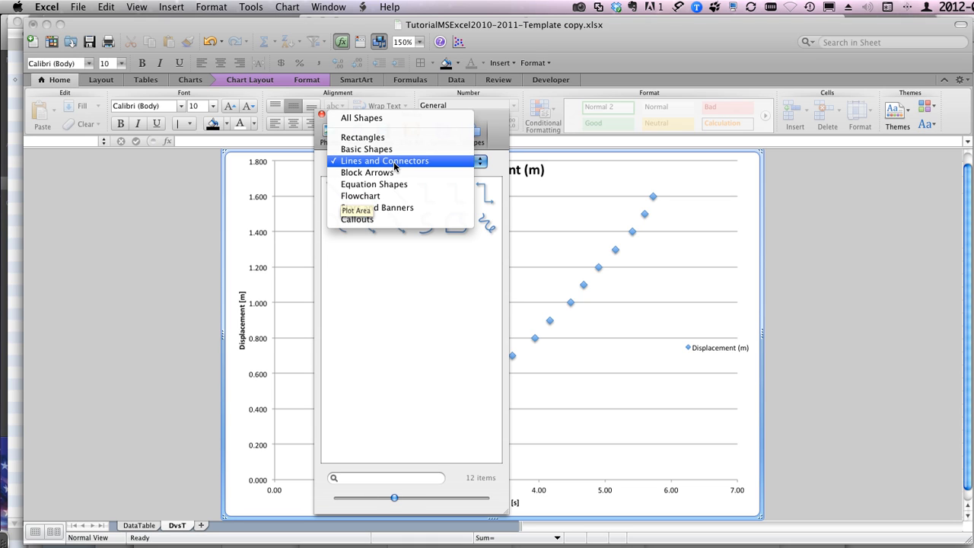
click(379, 120)
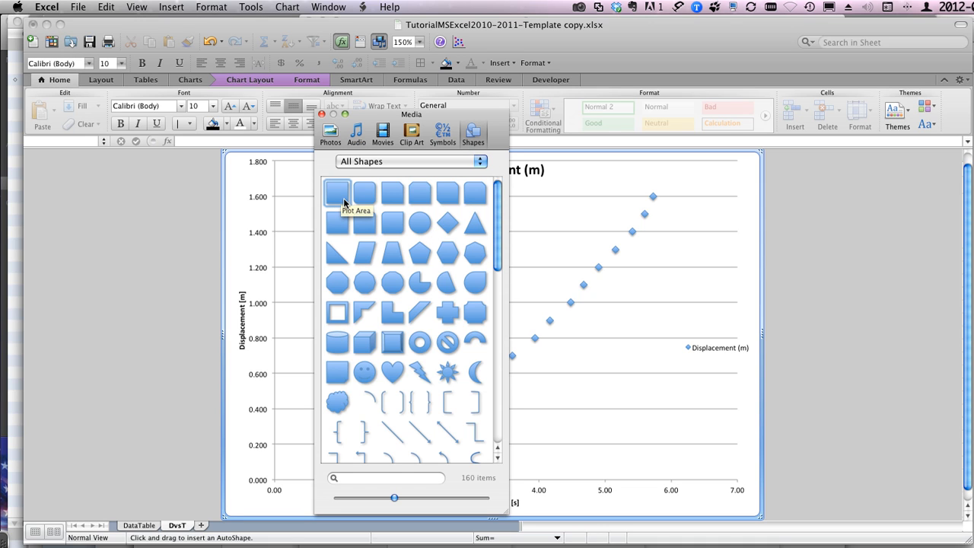
click(344, 203)
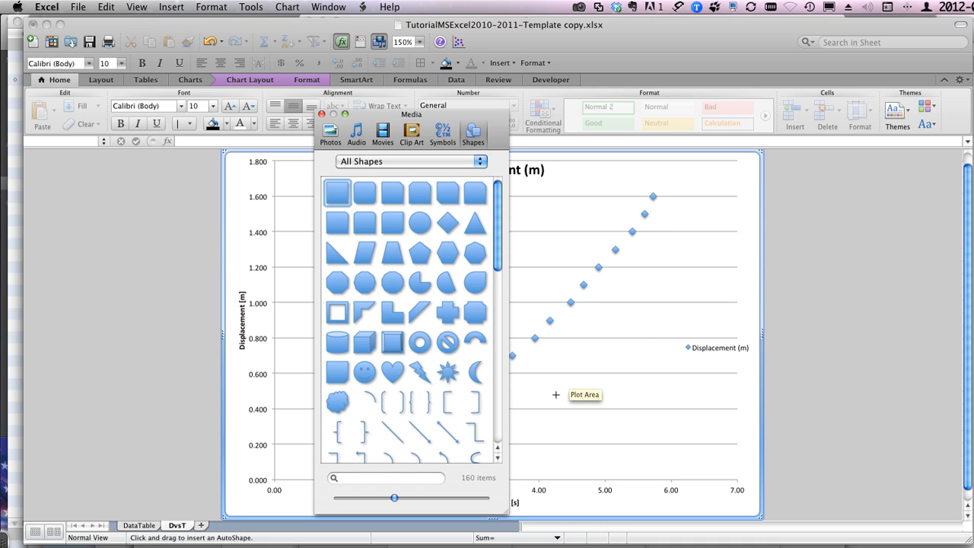
mouse_move(555, 394)
mouse_down()
mouse_move(616, 428)
mouse_move(694, 447)
mouse_up()
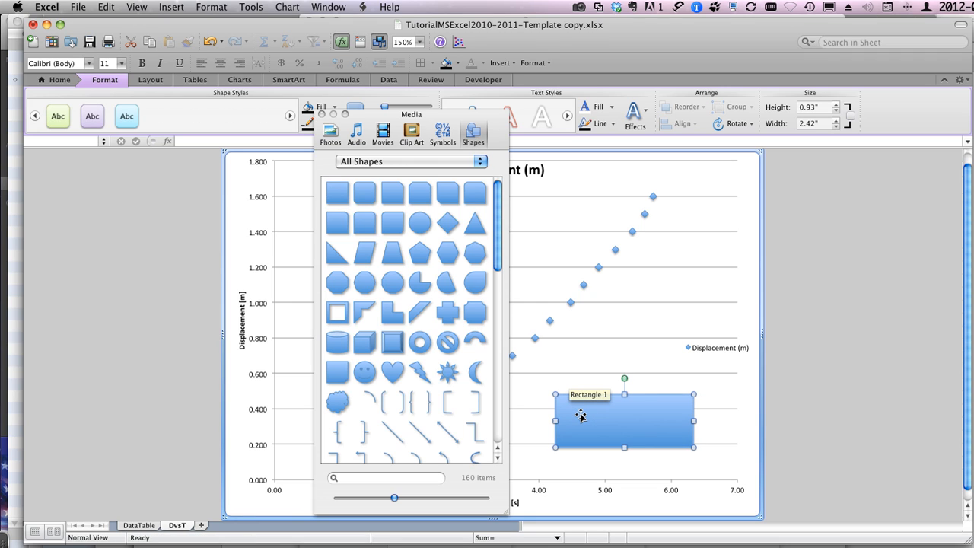
text(thi)
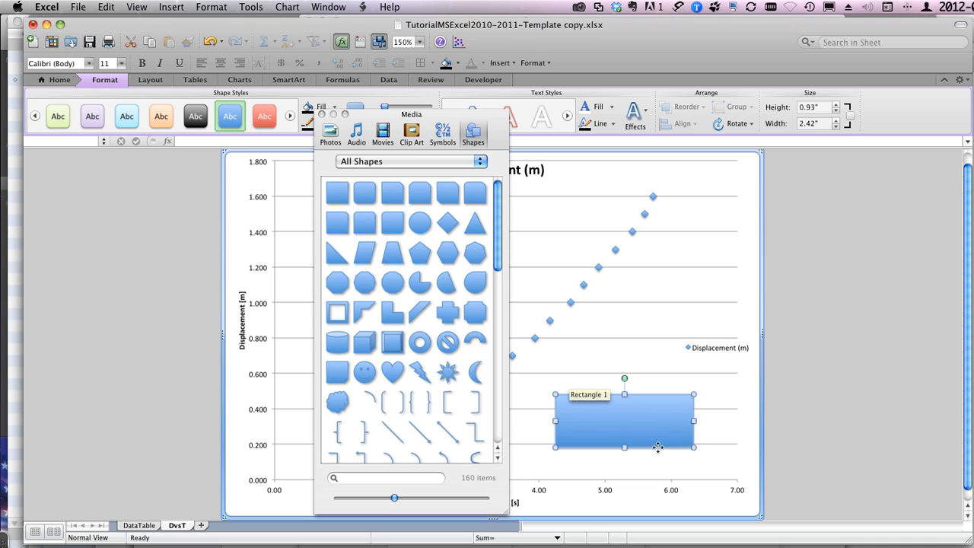
click(321, 114)
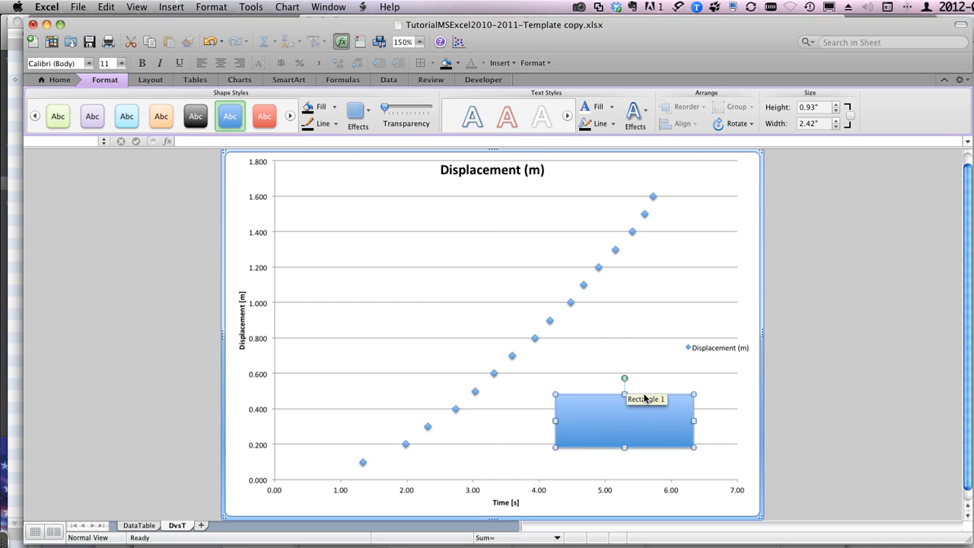
key(Delete)
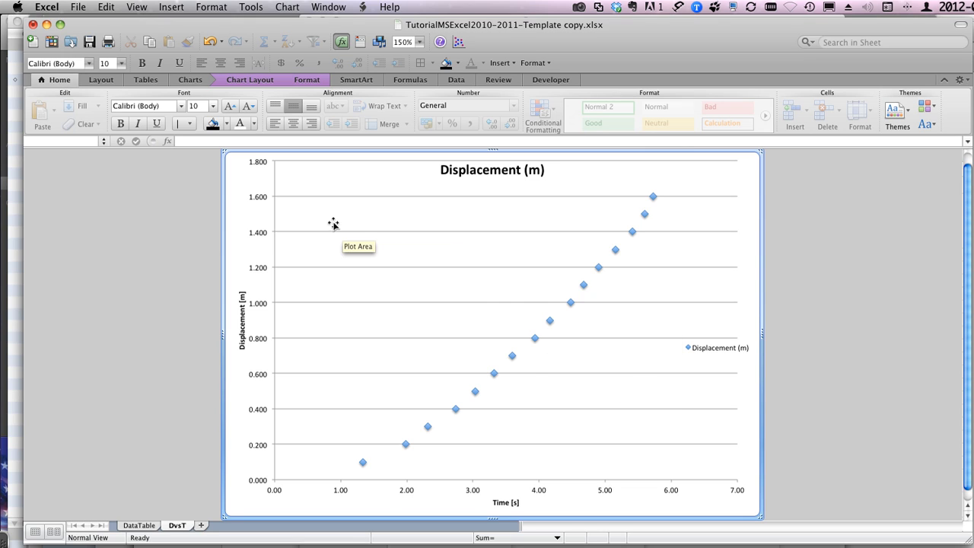
Step: Insert a text box in the chart's empty upper-left plot area reading "This data does not apopear to be linear..."
click(321, 214)
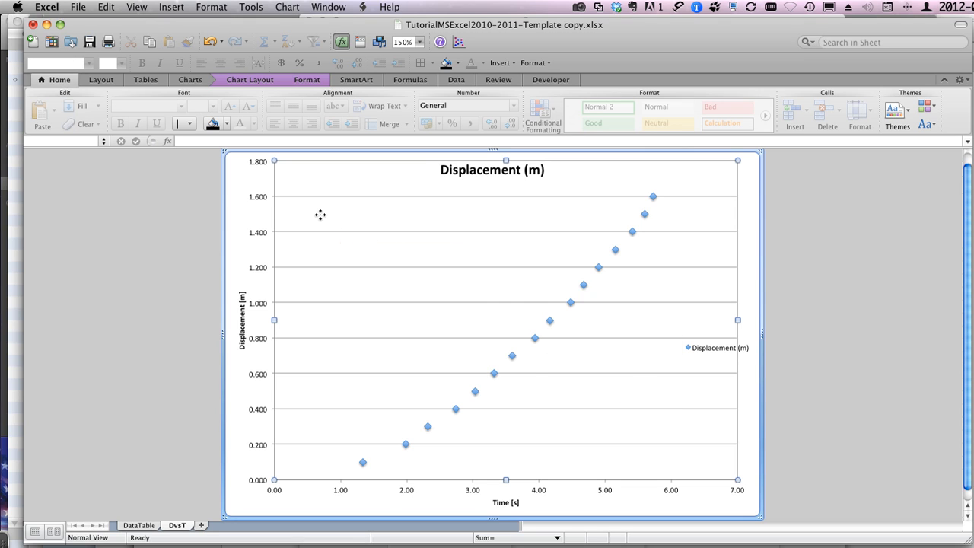
click(506, 64)
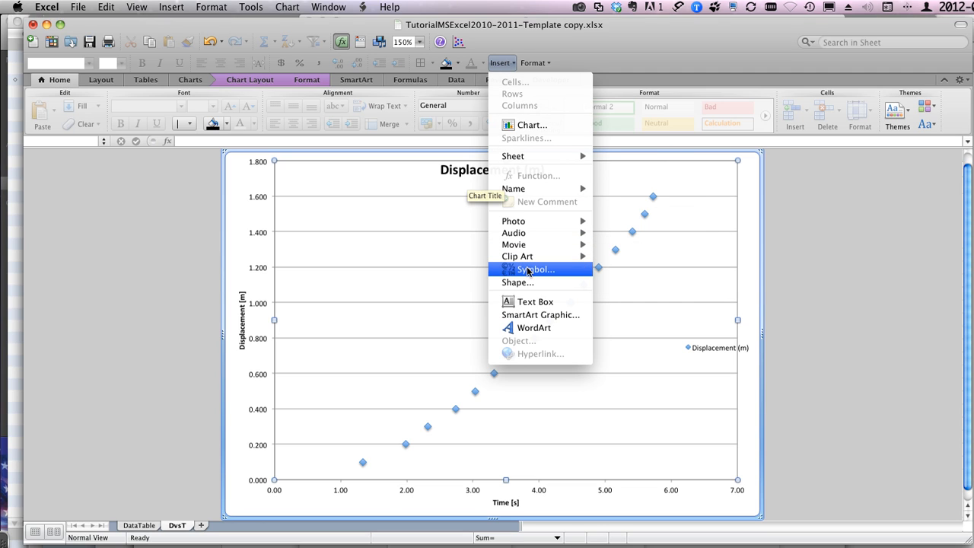
click(529, 303)
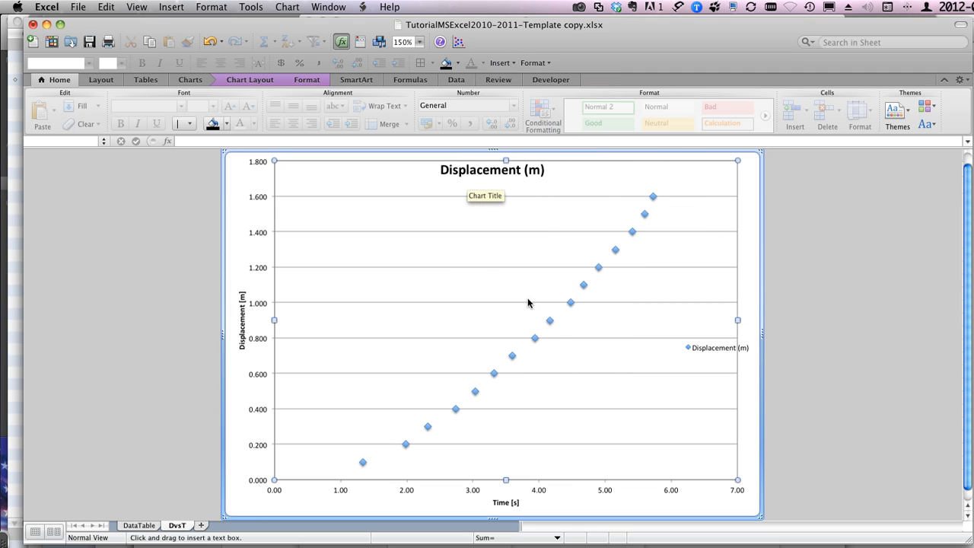
drag(303, 195, 505, 240)
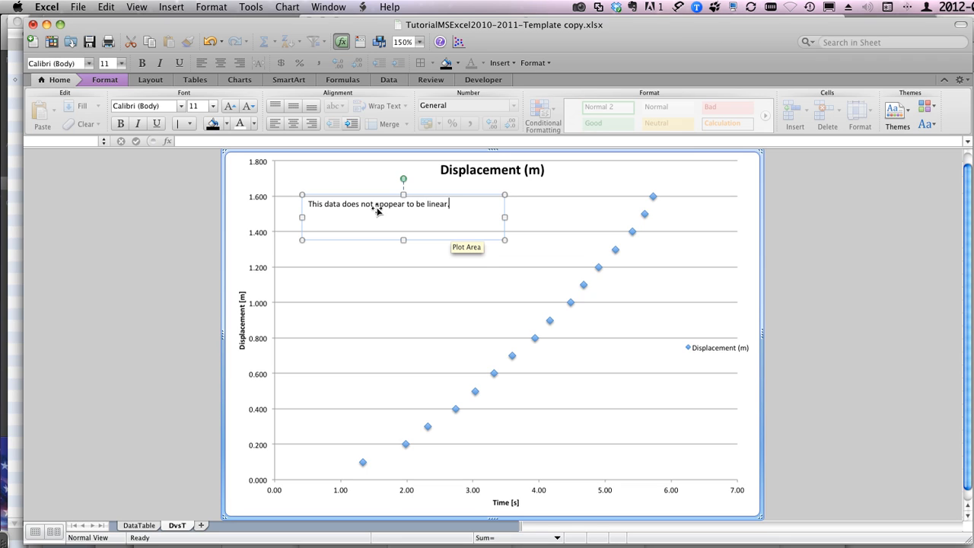
Step: Format the text box's text as 18 pt bold and correct its misspelled word to "appear"
triple_click(377, 211)
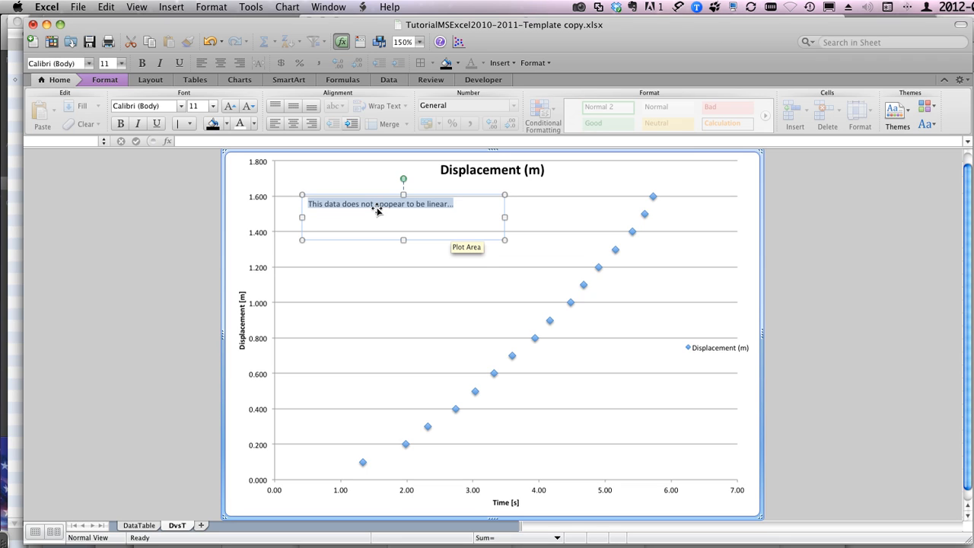
click(214, 112)
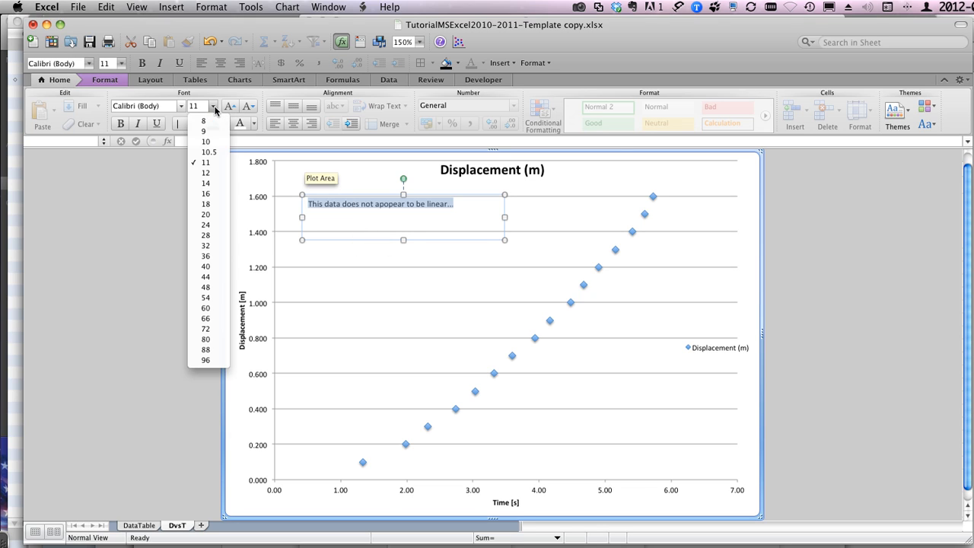
click(207, 204)
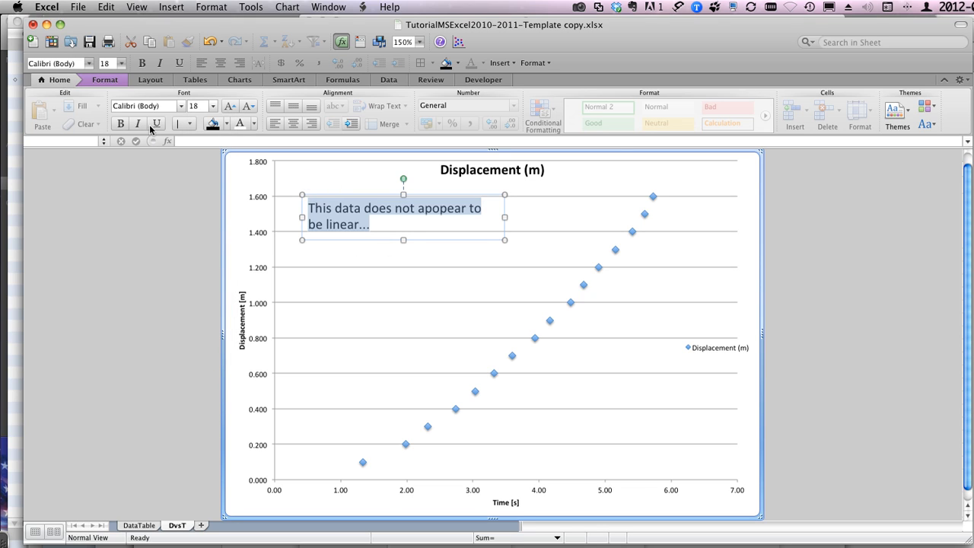
click(124, 124)
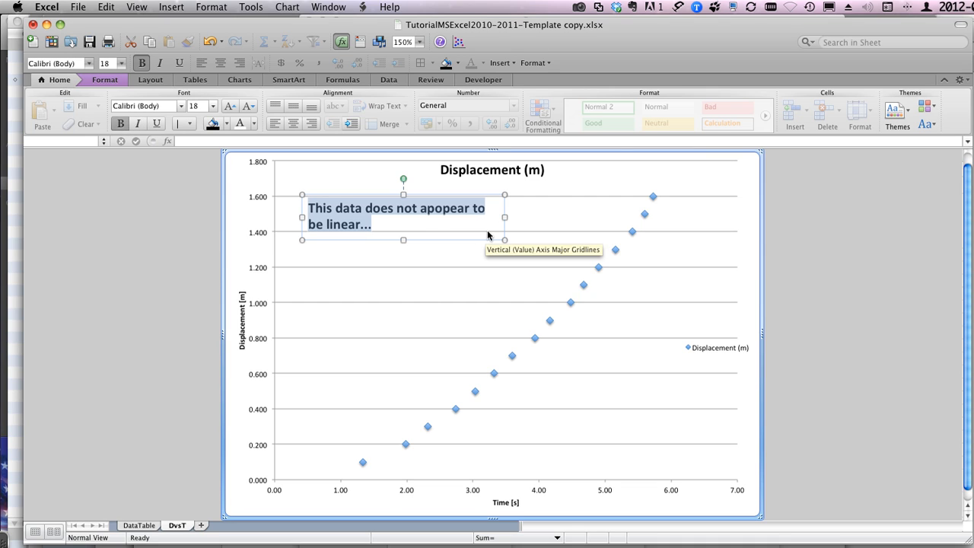
click(442, 213)
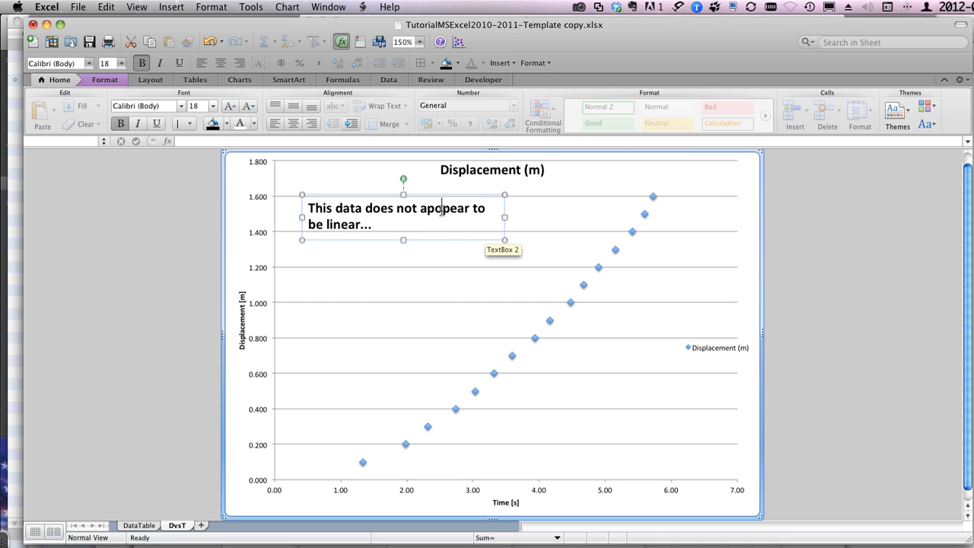
key(BackSpace)
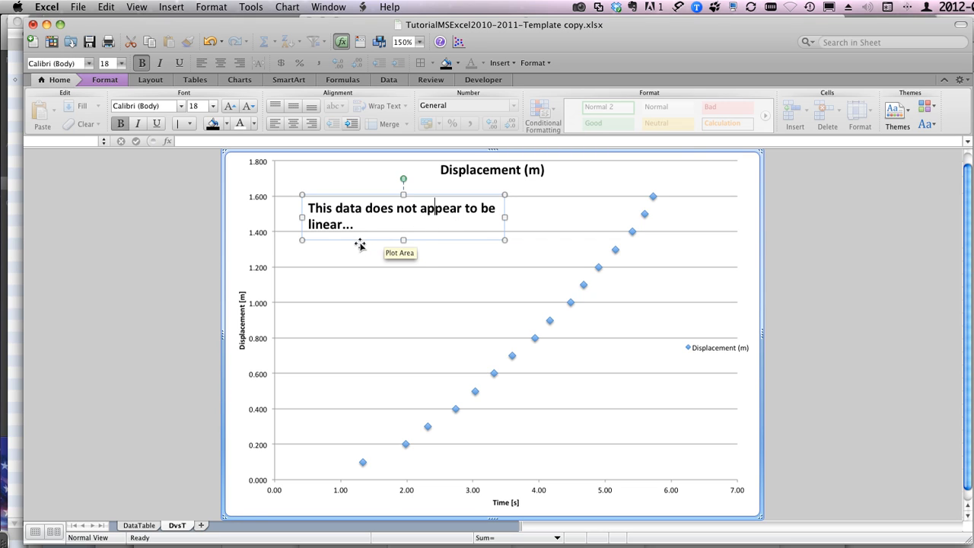
click(332, 260)
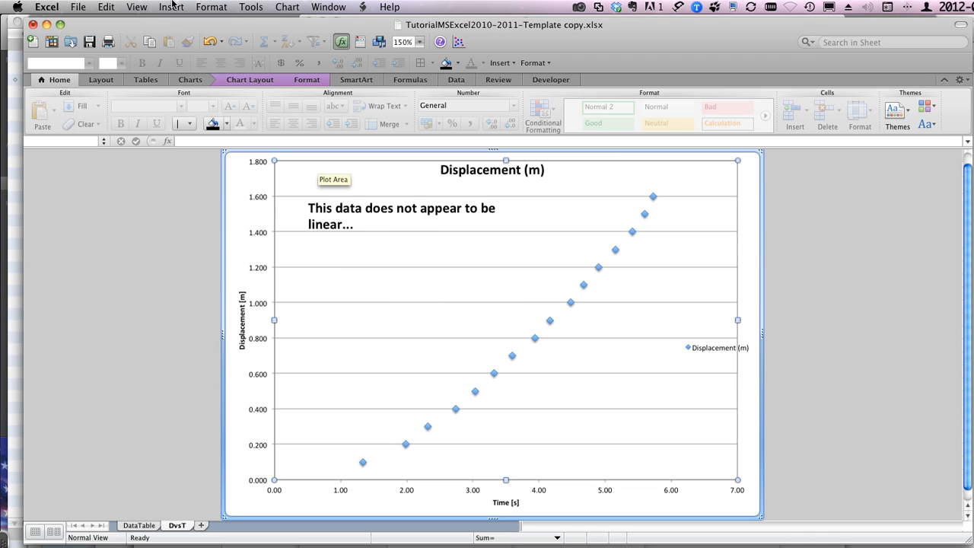
Step: Start customizing the toolbars and add the (X Y) Scatter Chart command at the end of the Formatting toolbar
click(135, 6)
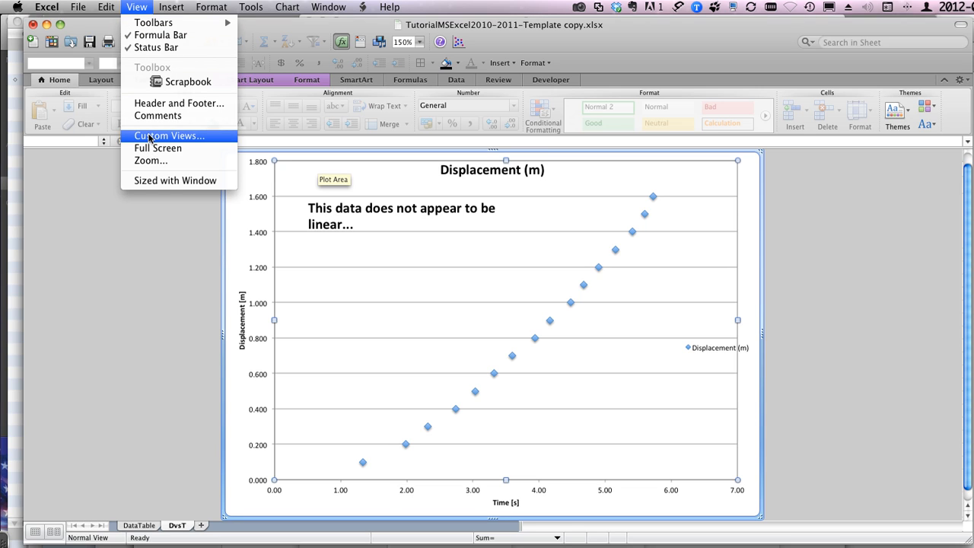
mouse_move(155, 25)
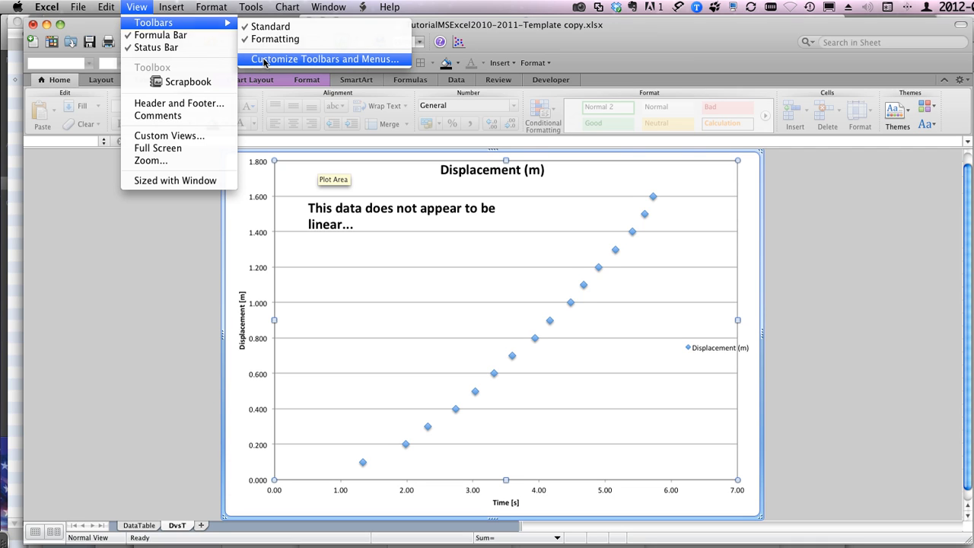
click(264, 63)
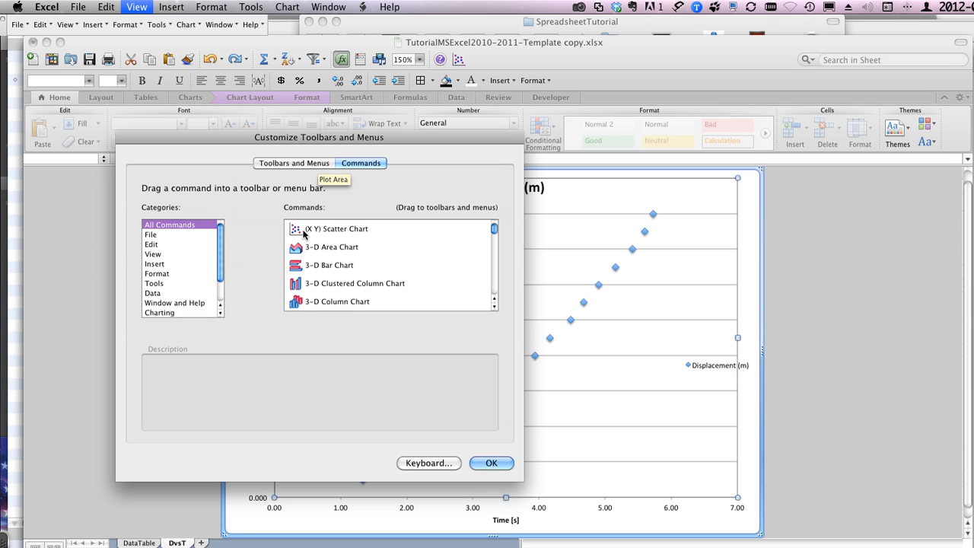
mouse_move(303, 232)
mouse_down()
mouse_move(459, 189)
mouse_move(559, 87)
mouse_move(551, 86)
mouse_move(575, 82)
mouse_up()
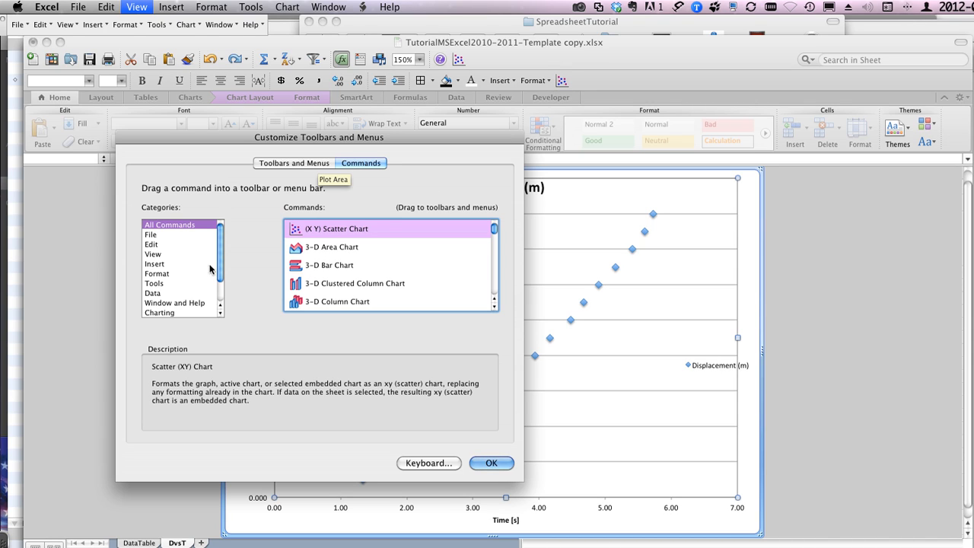
Step: Add the built-in Insert menu after the scatter chart command on the Formatting toolbar and accept the customization
scroll(161, 258, down, 3)
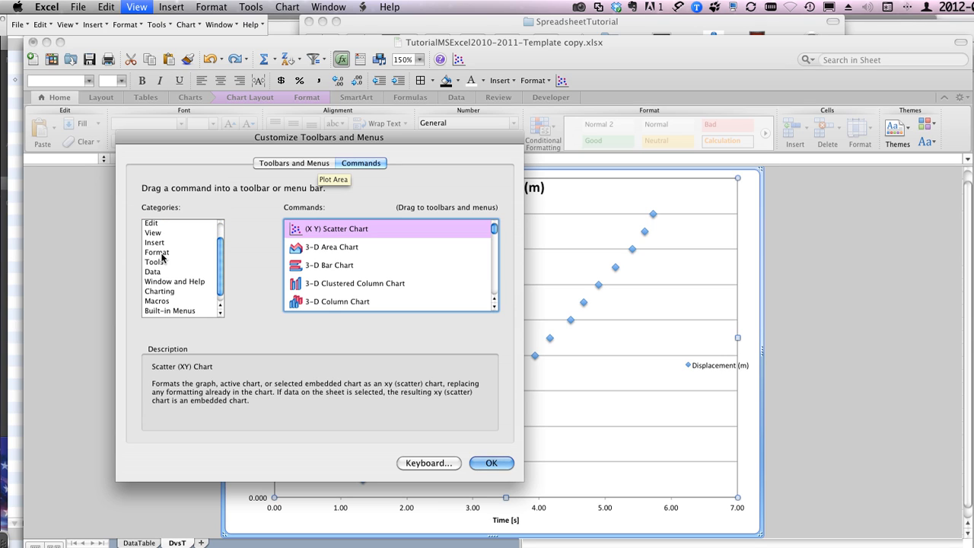
click(158, 243)
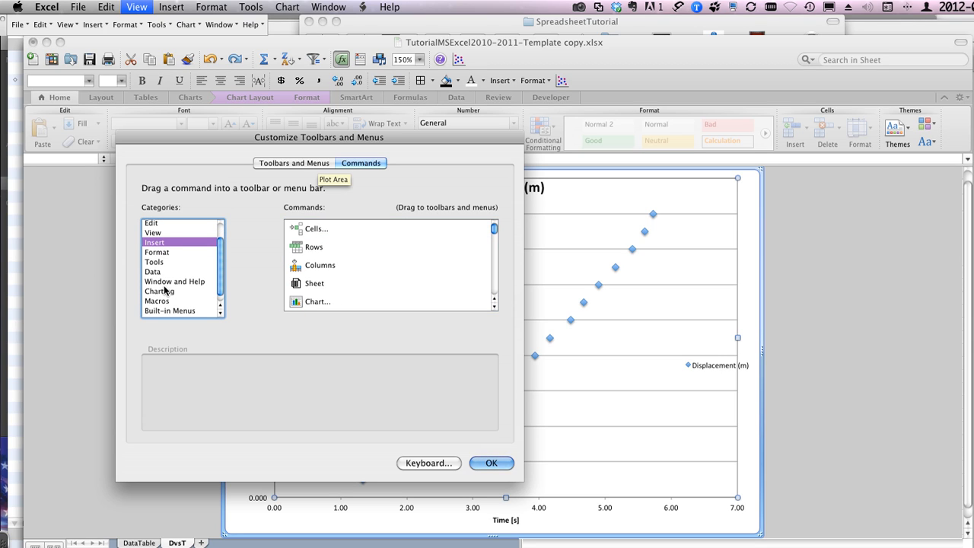
scroll(164, 290, down, 1)
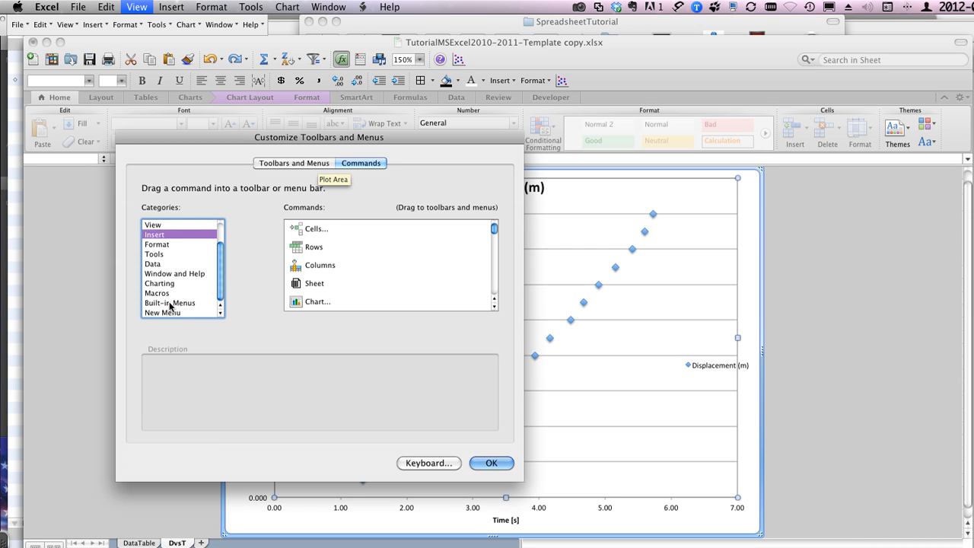
click(170, 304)
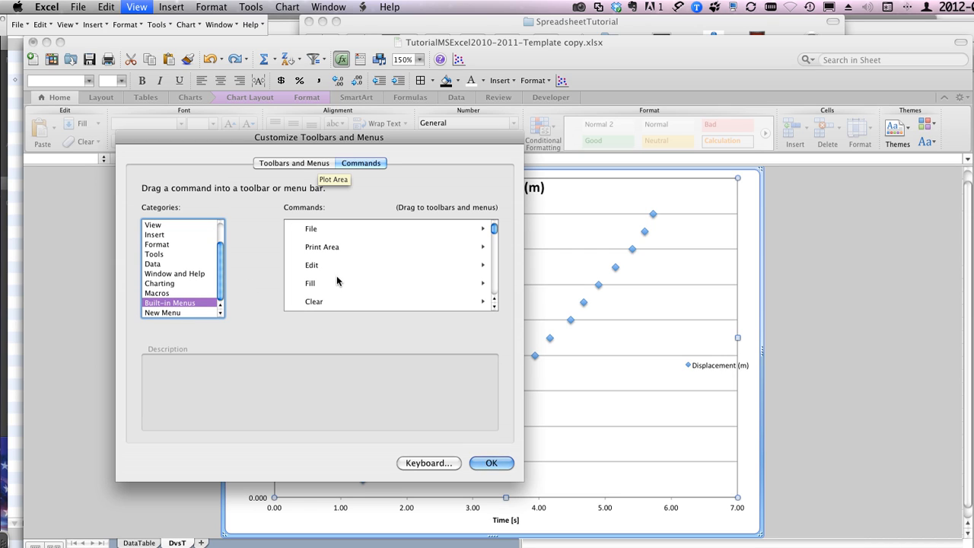
scroll(345, 279, down, 1)
scroll(345, 279, down, 5)
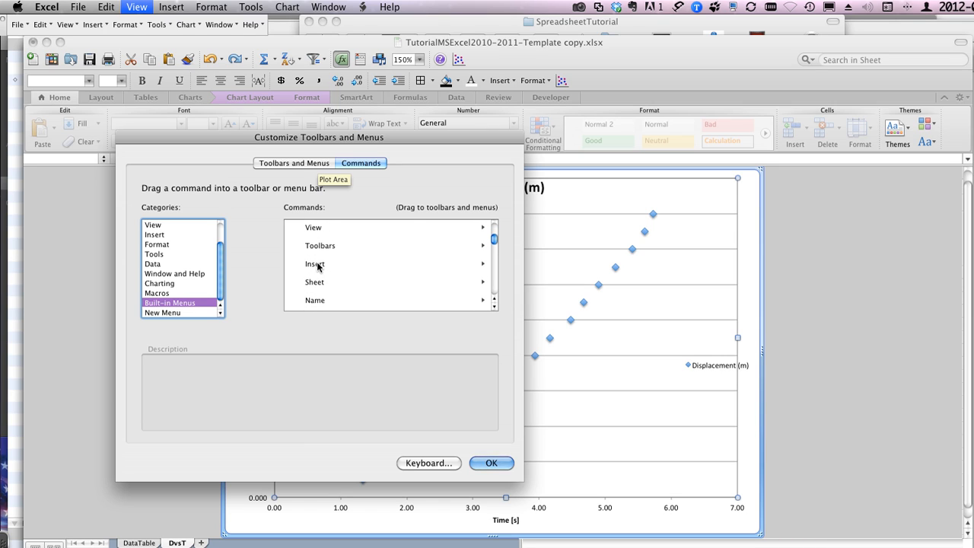
click(317, 266)
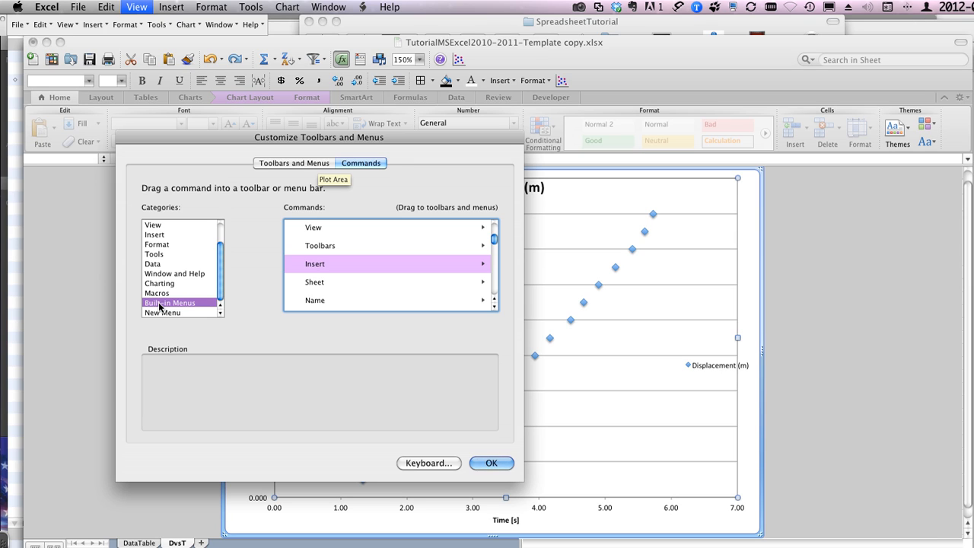
mouse_move(331, 265)
mouse_down()
mouse_move(600, 155)
mouse_move(618, 87)
mouse_move(606, 86)
mouse_up()
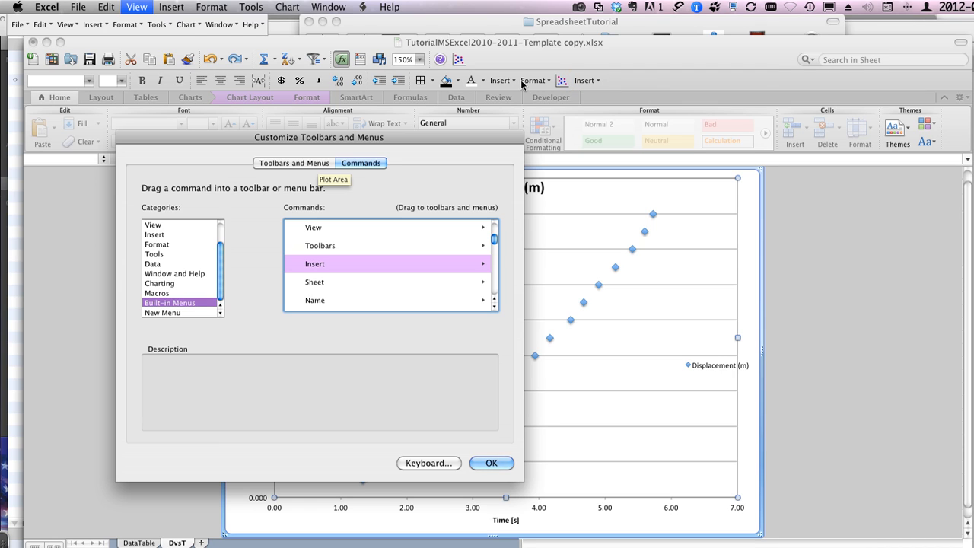
mouse_move(502, 82)
mouse_down()
mouse_move(534, 127)
mouse_move(502, 81)
mouse_up()
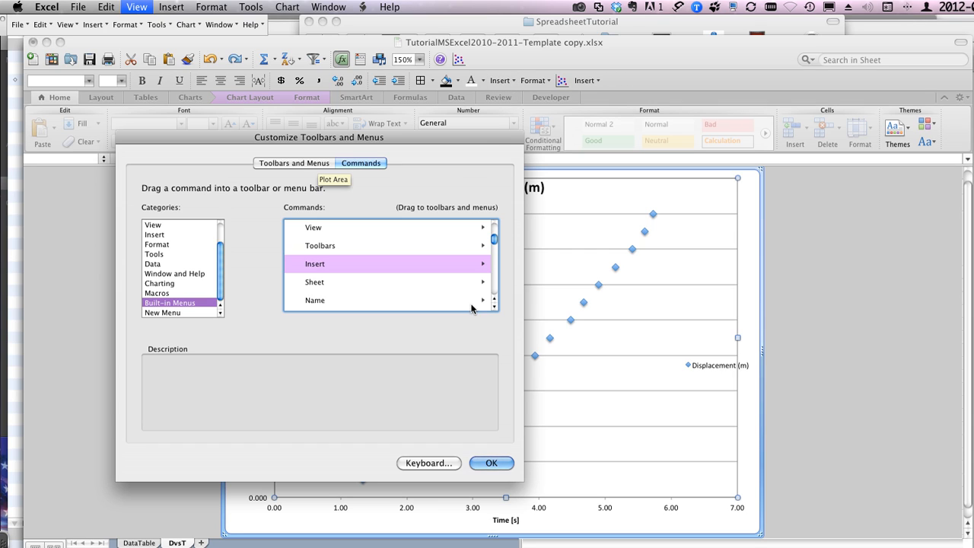
click(493, 463)
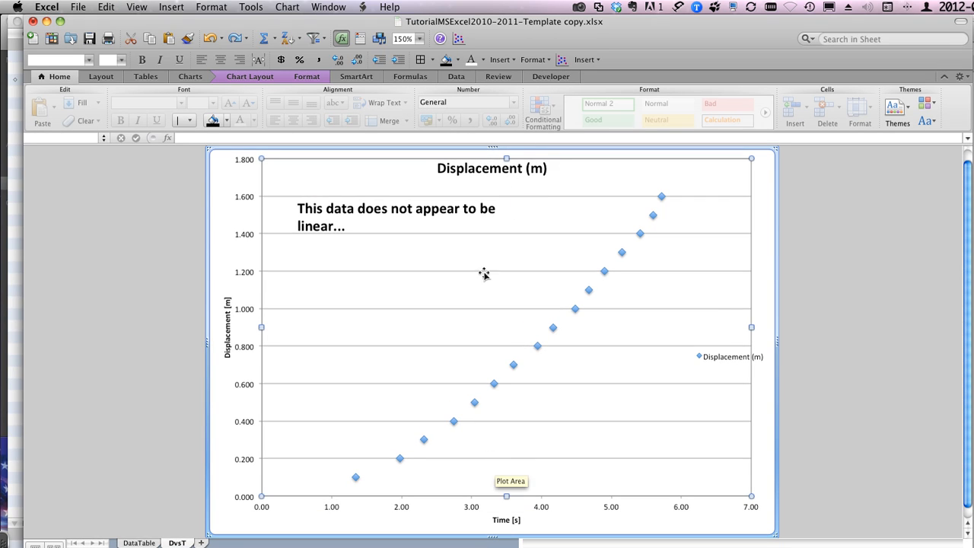
Step: Compare the commands in the added Insert menu with those in the toolbar's existing Insert and Format menus
click(589, 61)
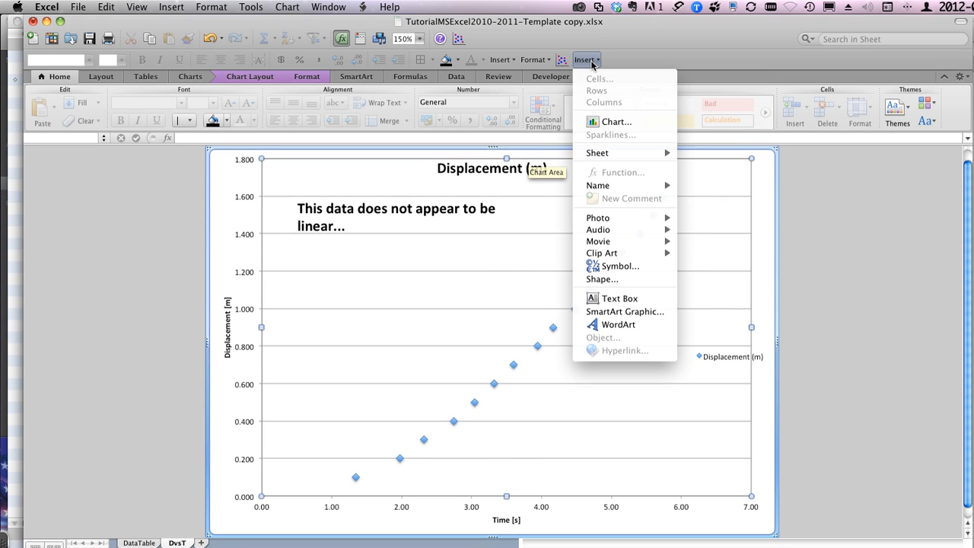
click(591, 61)
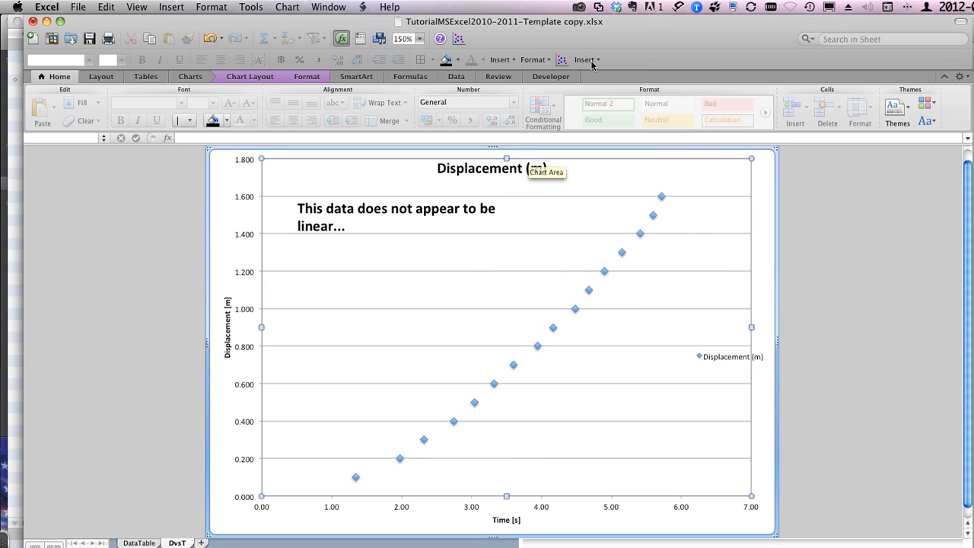
click(506, 60)
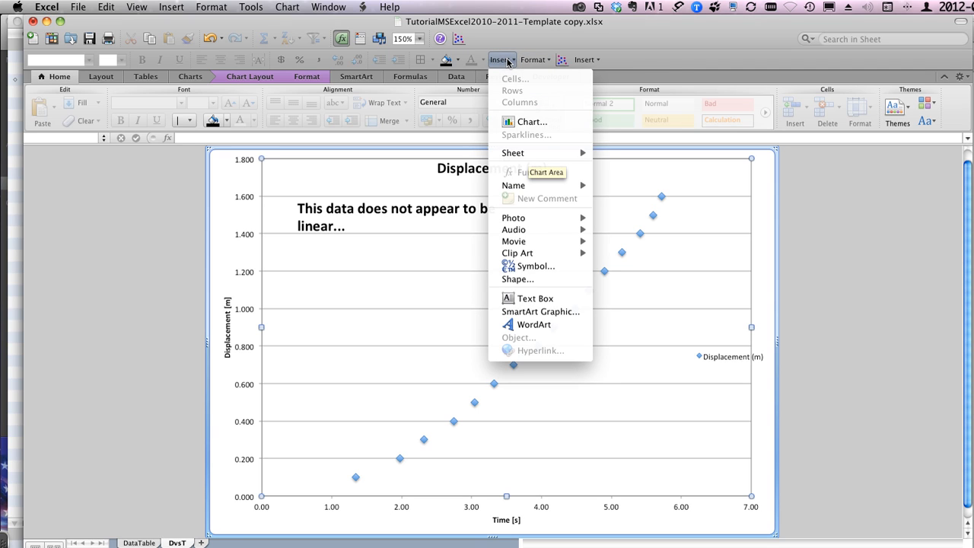
click(507, 61)
click(537, 61)
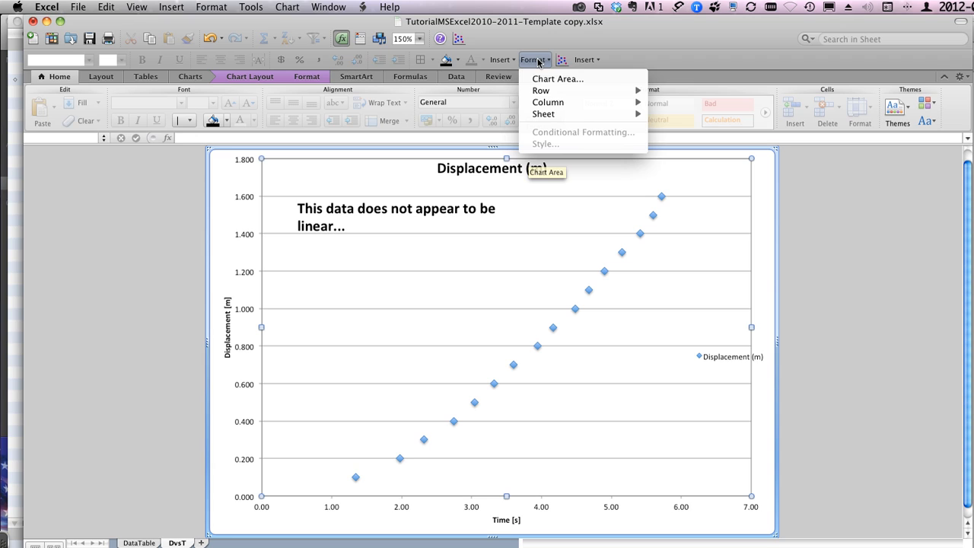
click(540, 49)
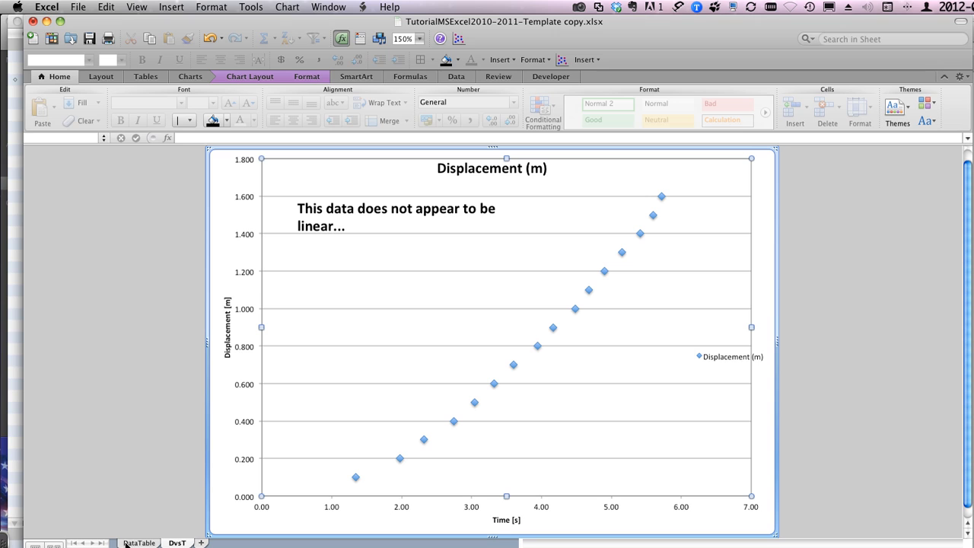
Step: Set the chart sheet's zoom to 75%, and fit the zoom to the selection
click(421, 39)
click(412, 97)
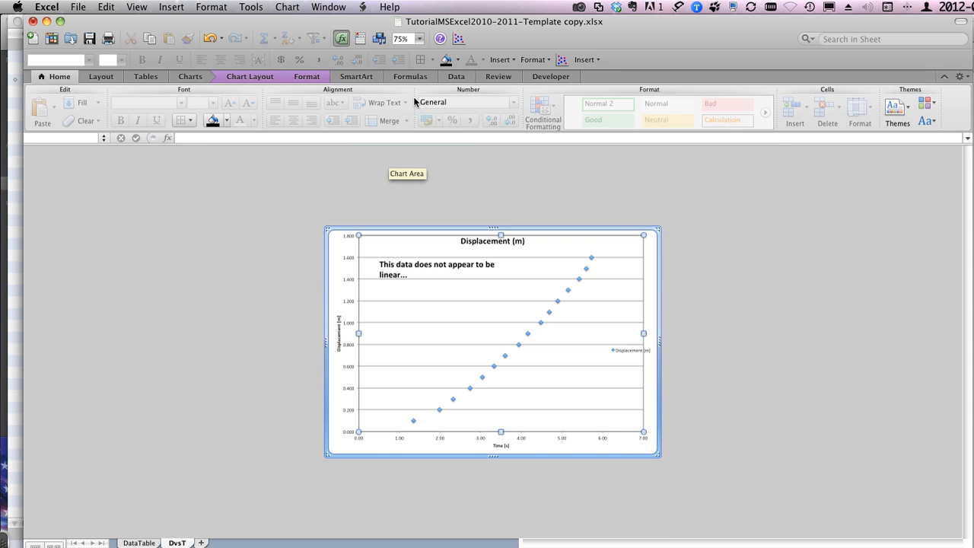
click(420, 40)
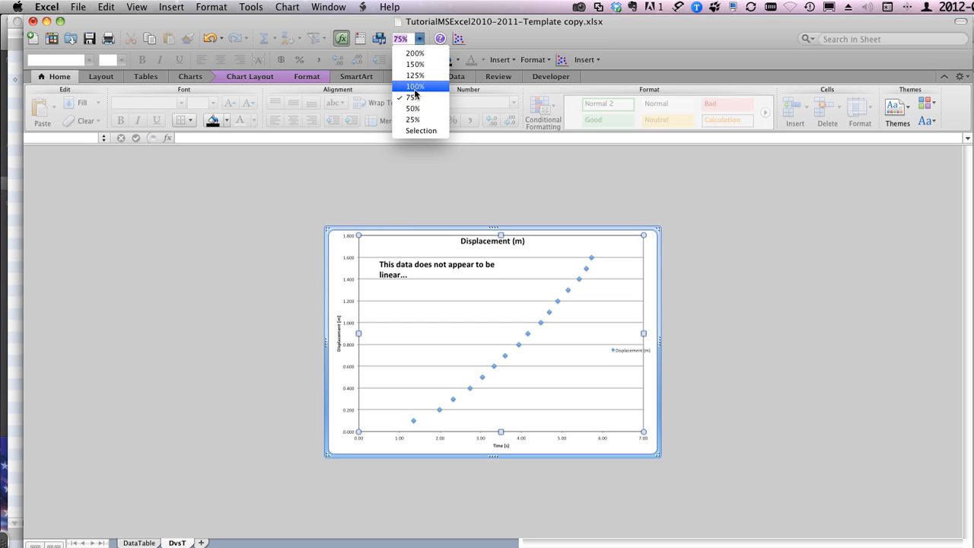
click(412, 129)
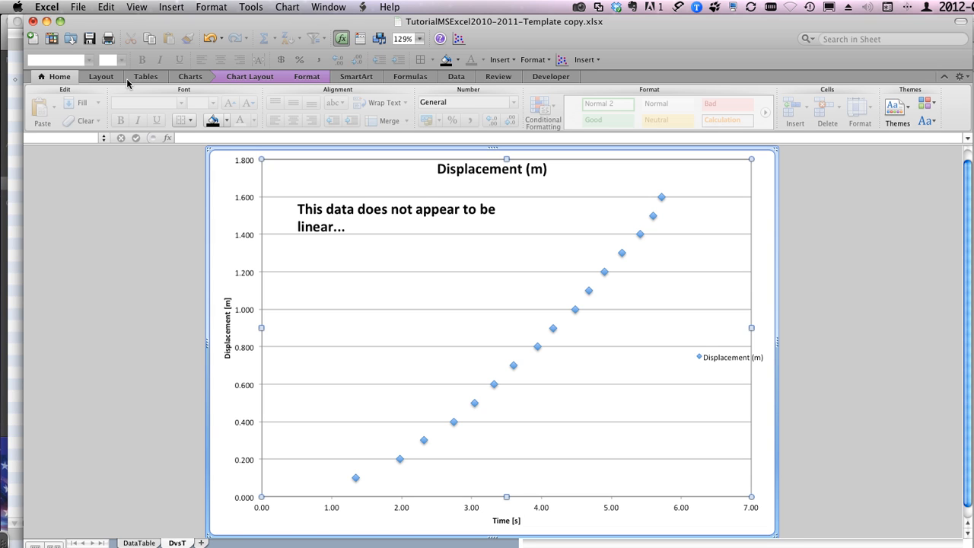
Step: Open a print preview of the DvsT chart, zoom out to examine the whole page, and close the preview without printing
click(82, 6)
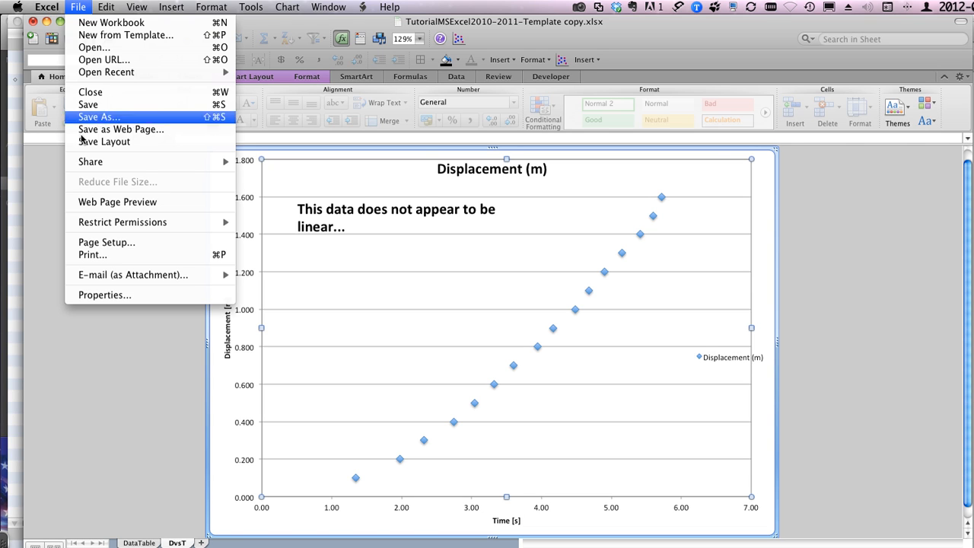
click(89, 254)
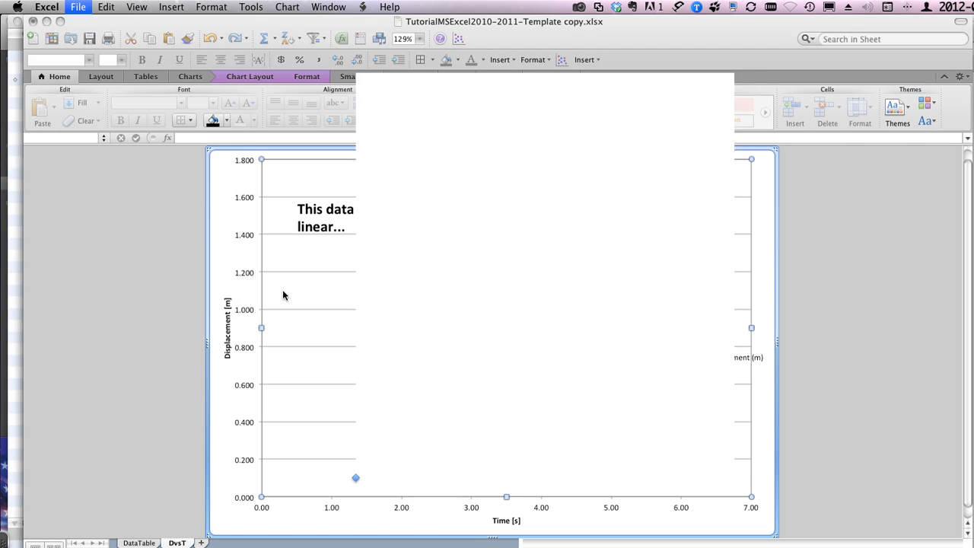
click(468, 455)
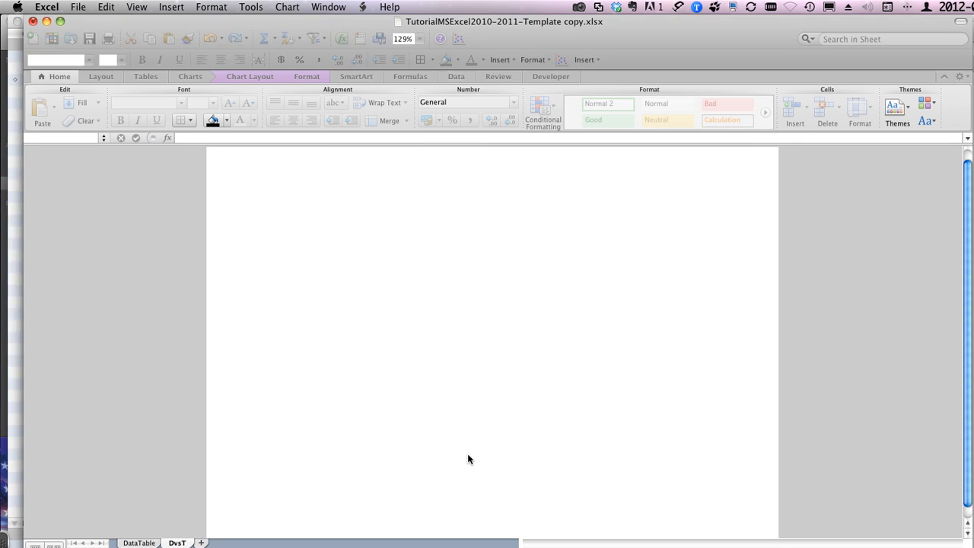
scroll(314, 223, down, 10)
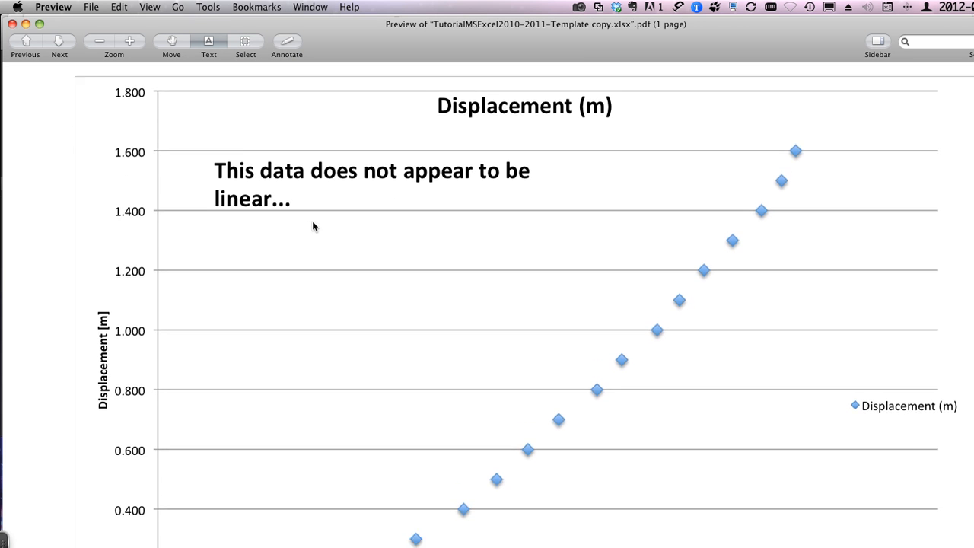
scroll(313, 226, up, 10)
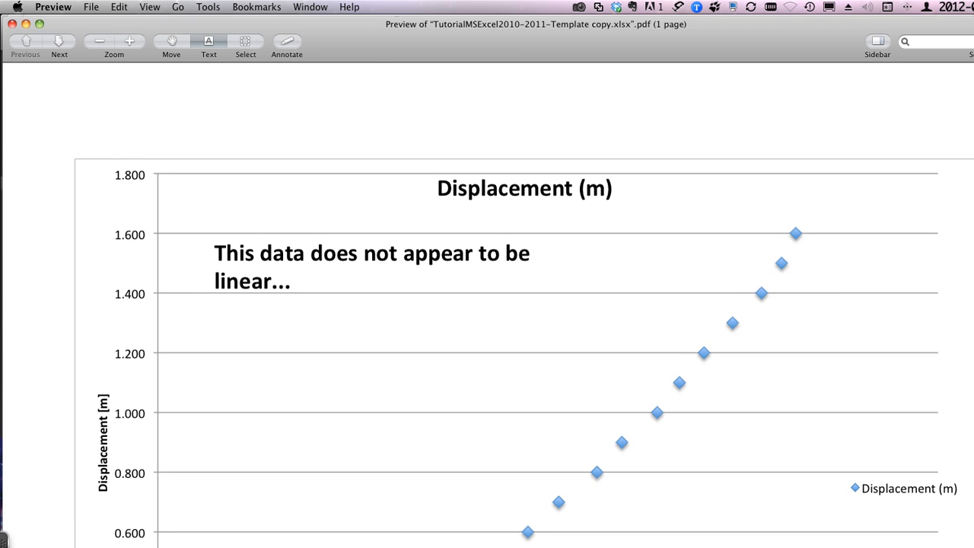
drag(973, 547, 828, 474)
click(97, 46)
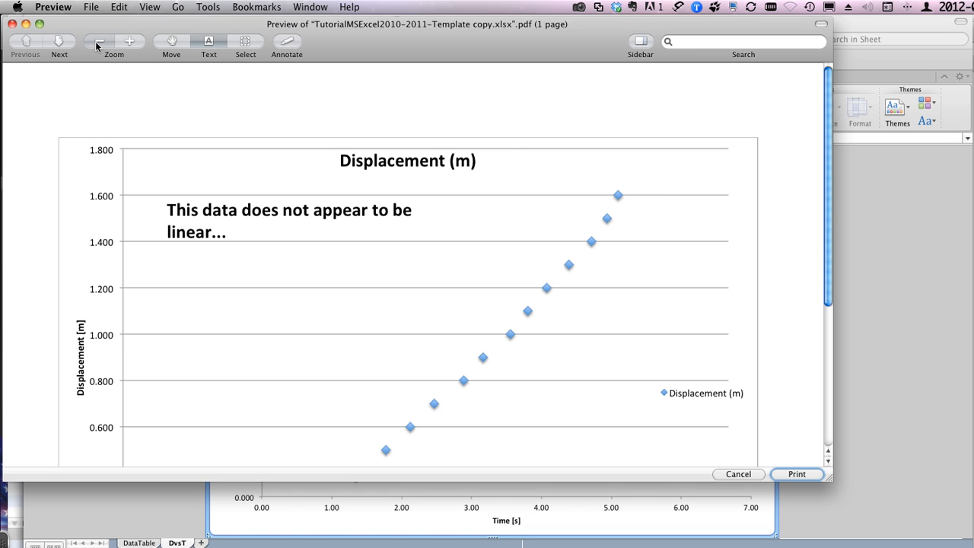
click(97, 46)
click(97, 45)
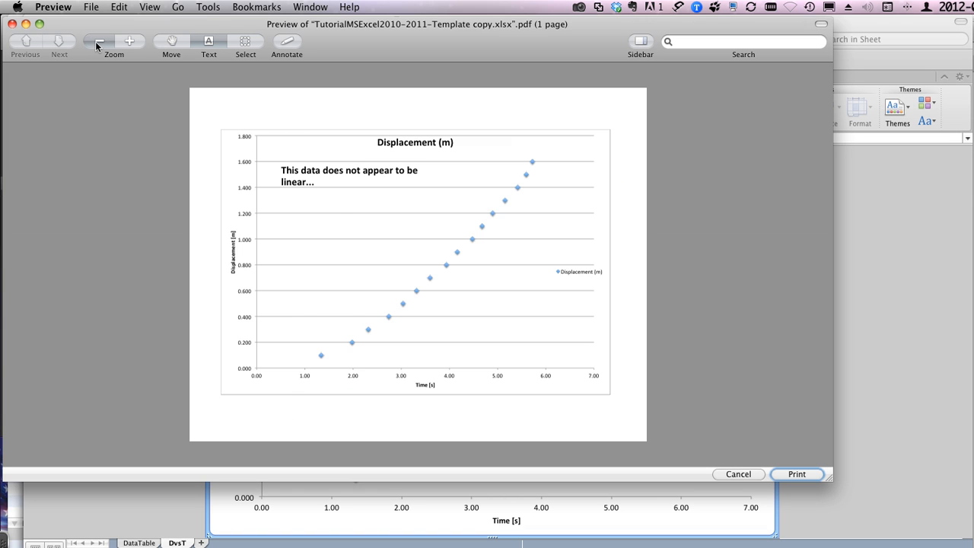
click(97, 46)
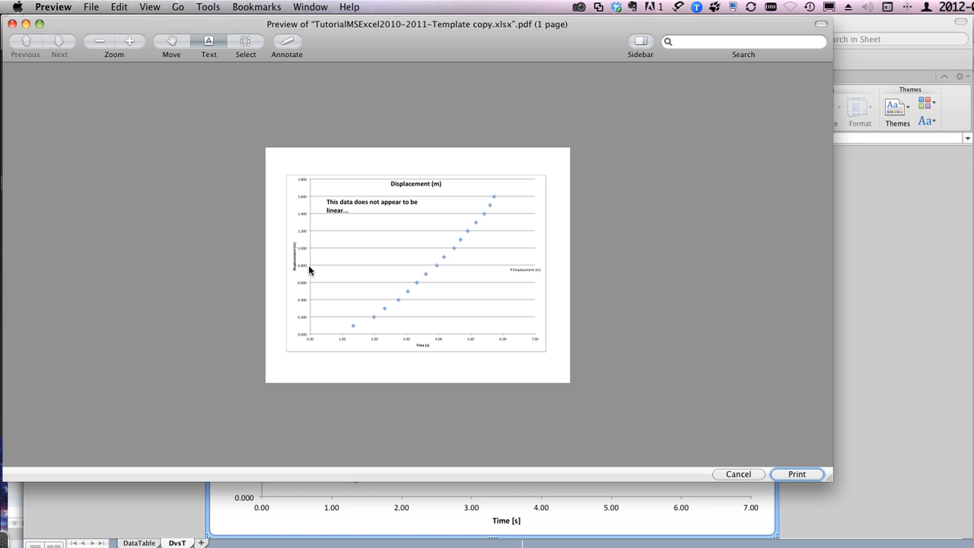
click(12, 25)
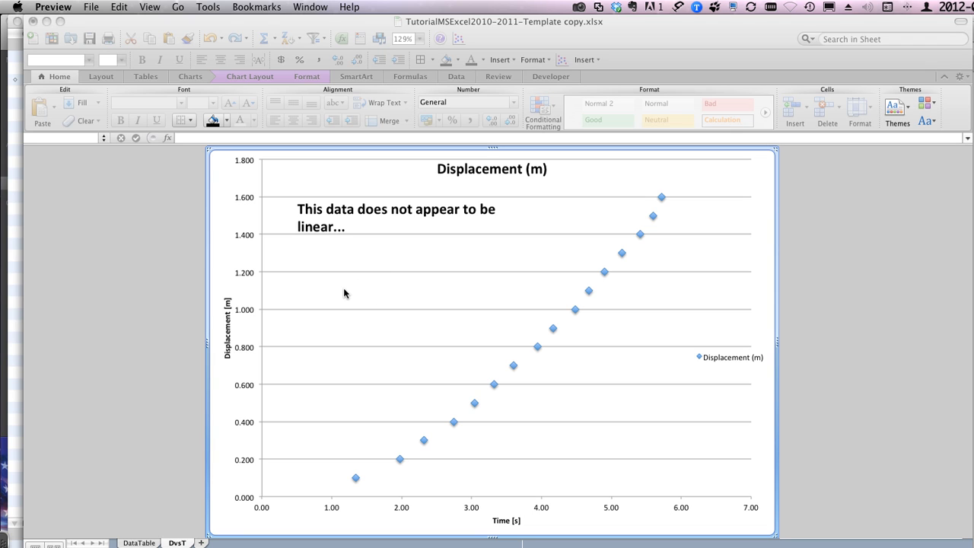
Step: Insert an (X Y) scatter chart from the DataTable sheet's squared average time, displacement and theoretical distance columns, rows 7 to 24
click(134, 543)
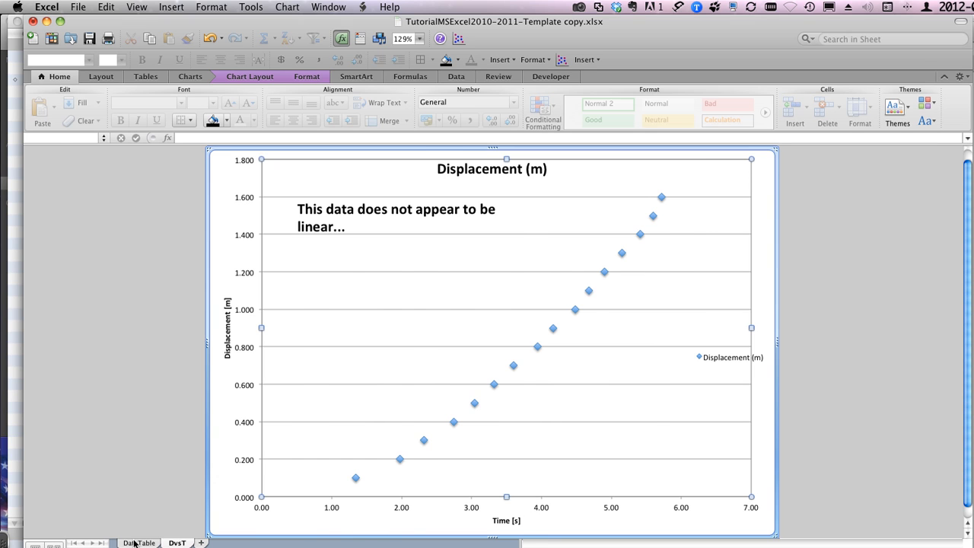
click(134, 542)
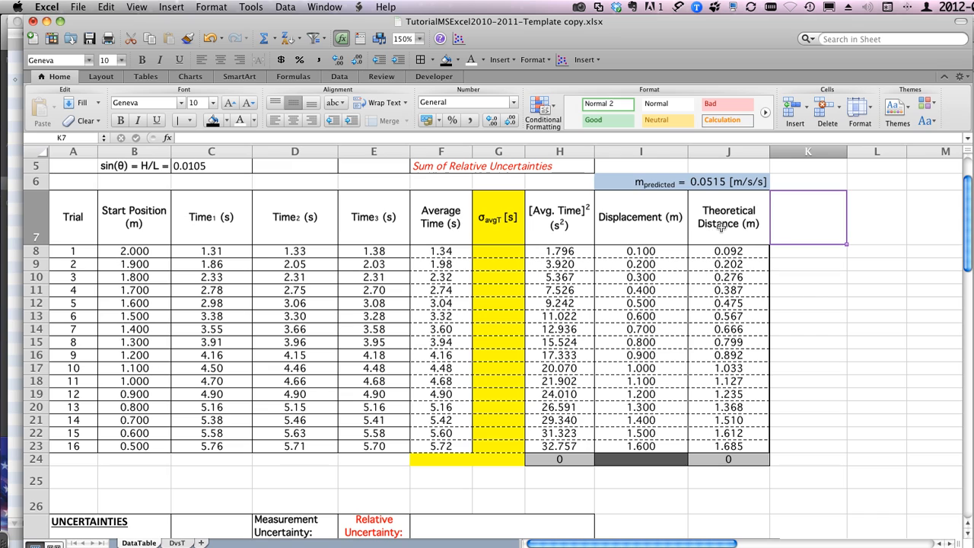
click(643, 217)
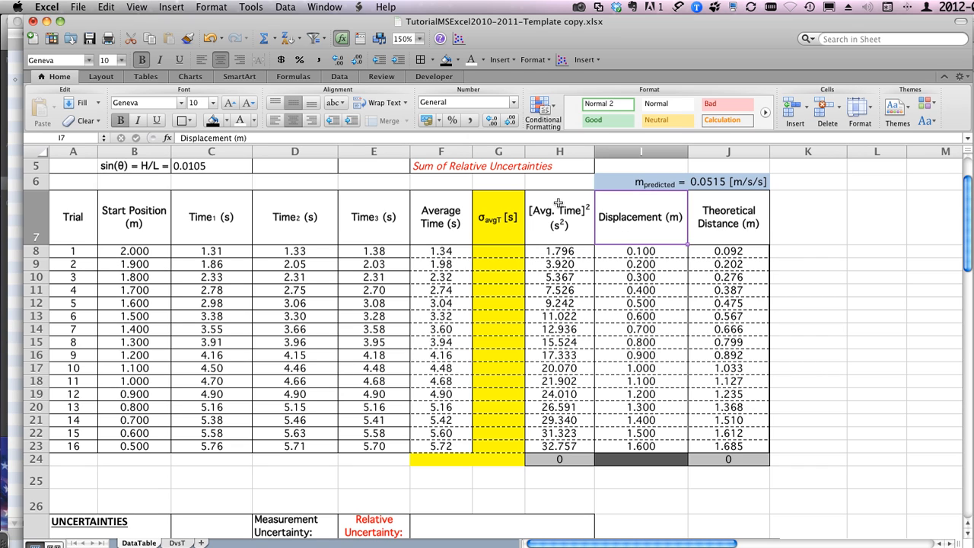
drag(560, 203, 553, 454)
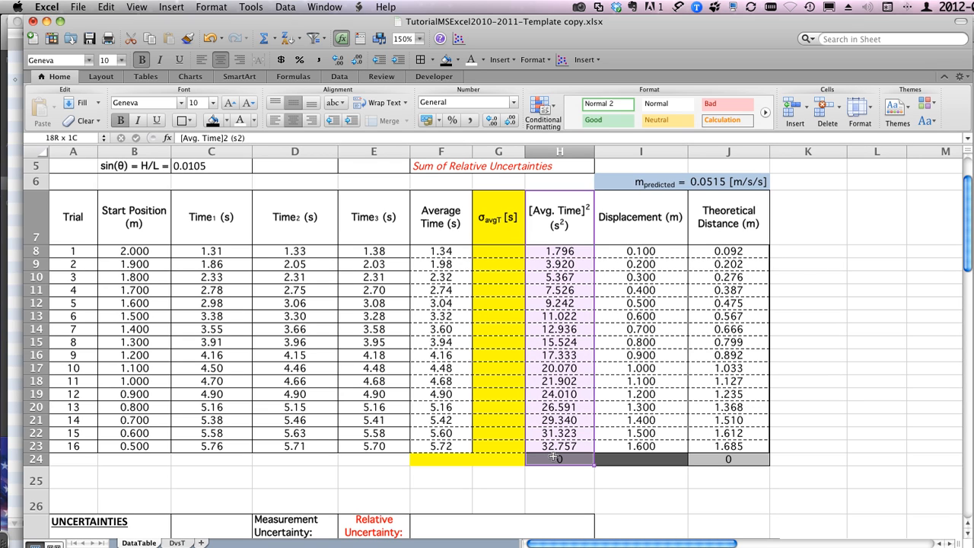
drag(554, 457, 554, 458)
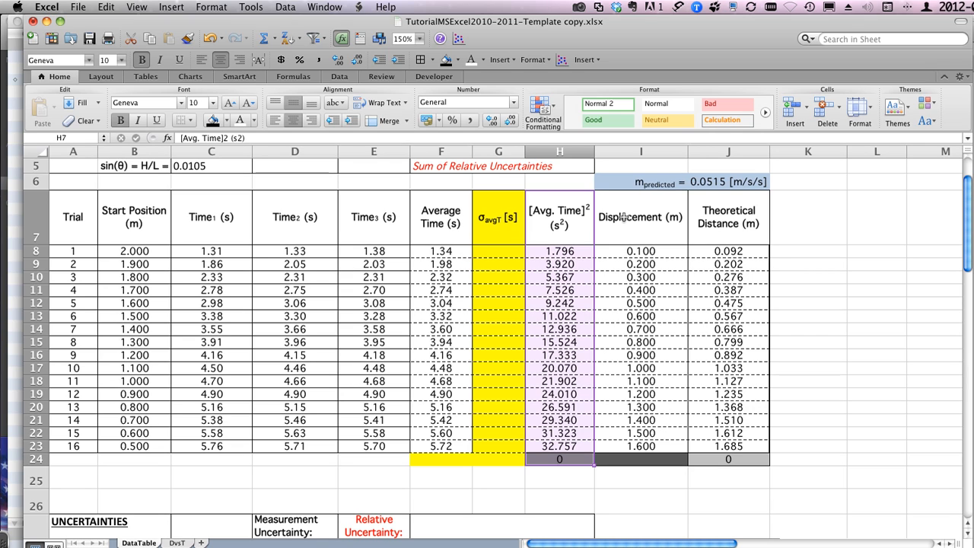
drag(623, 217, 632, 459)
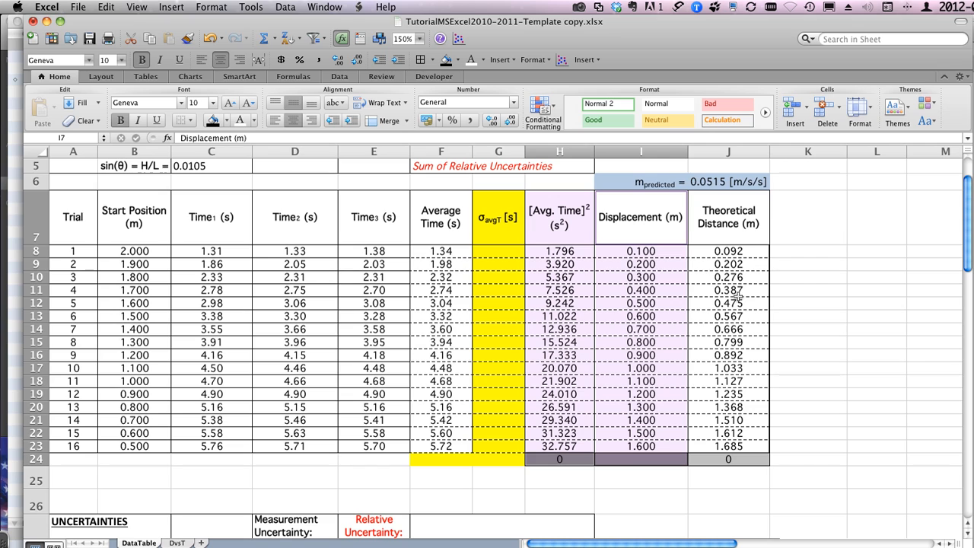
click(727, 215)
drag(727, 216, 717, 459)
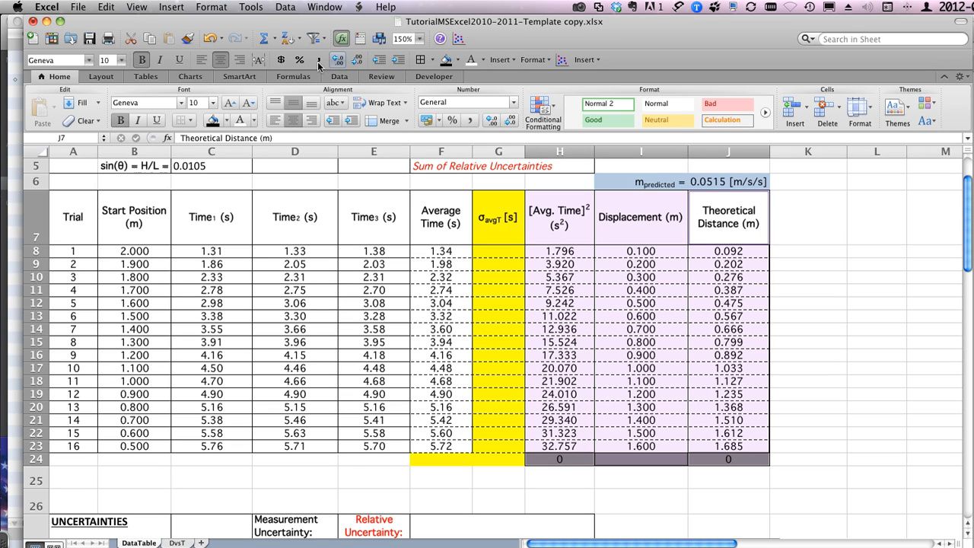
click(191, 77)
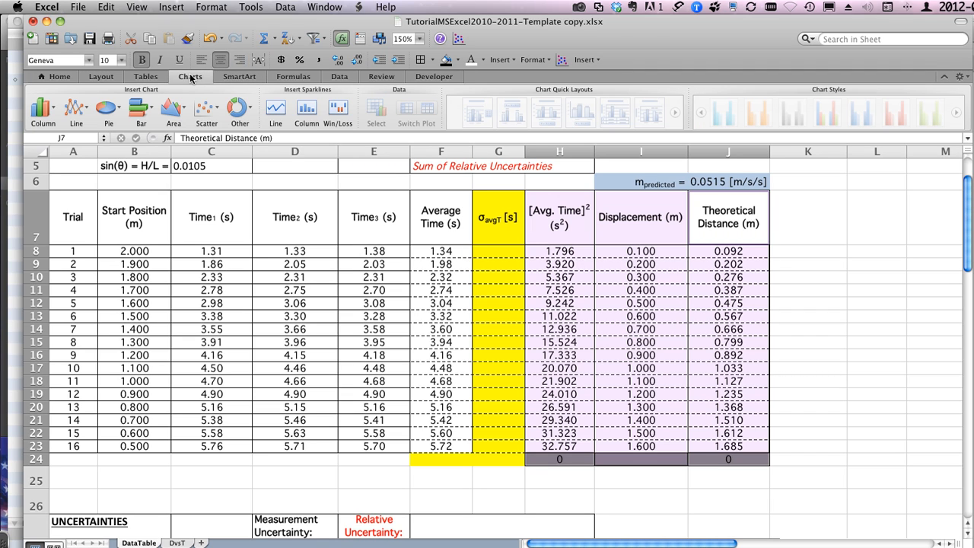
click(211, 112)
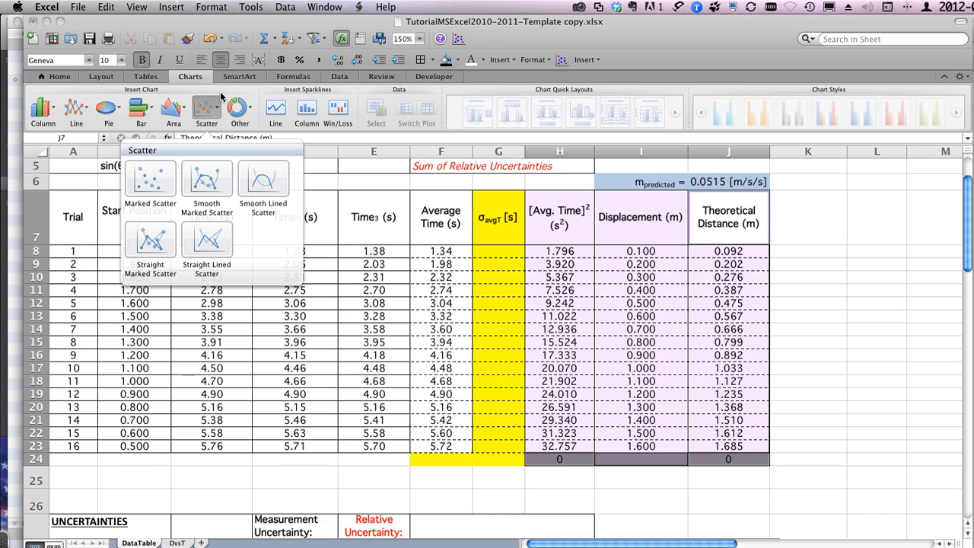
click(214, 109)
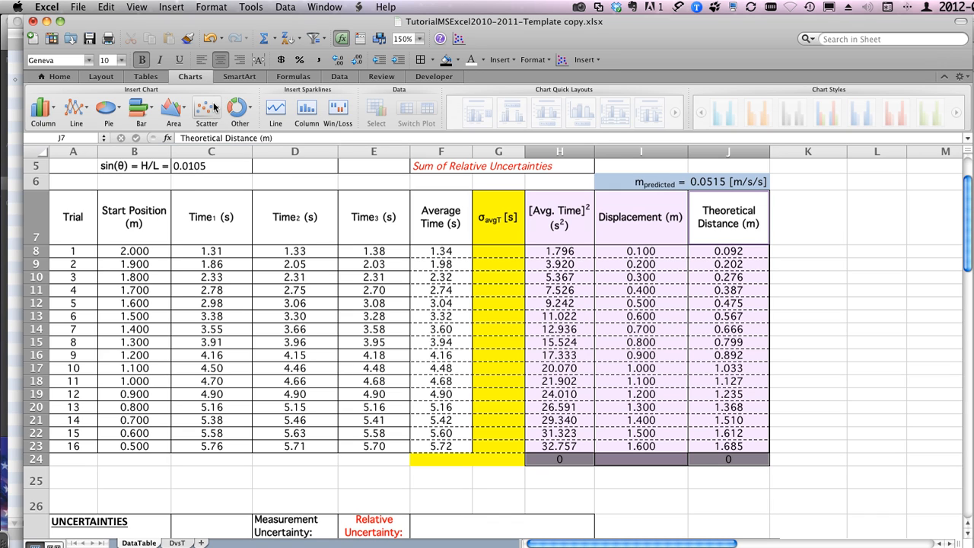
click(565, 63)
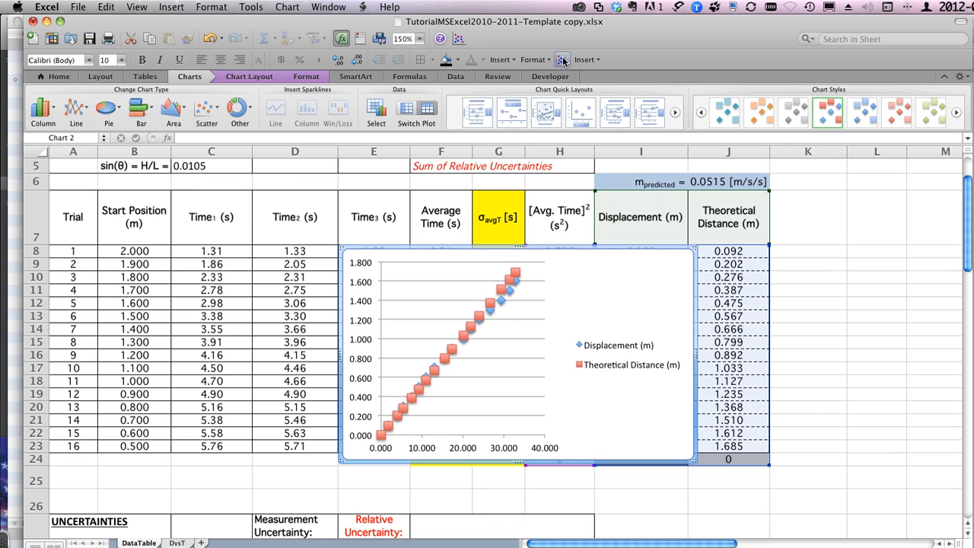
Step: Move the new scatter chart to its own sheet named DvsT^2
right_click(597, 296)
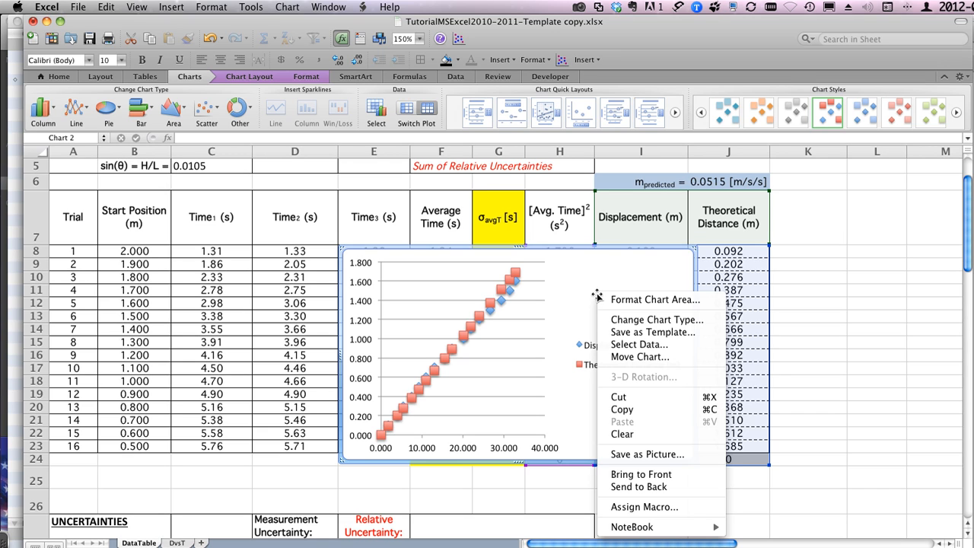
click(617, 357)
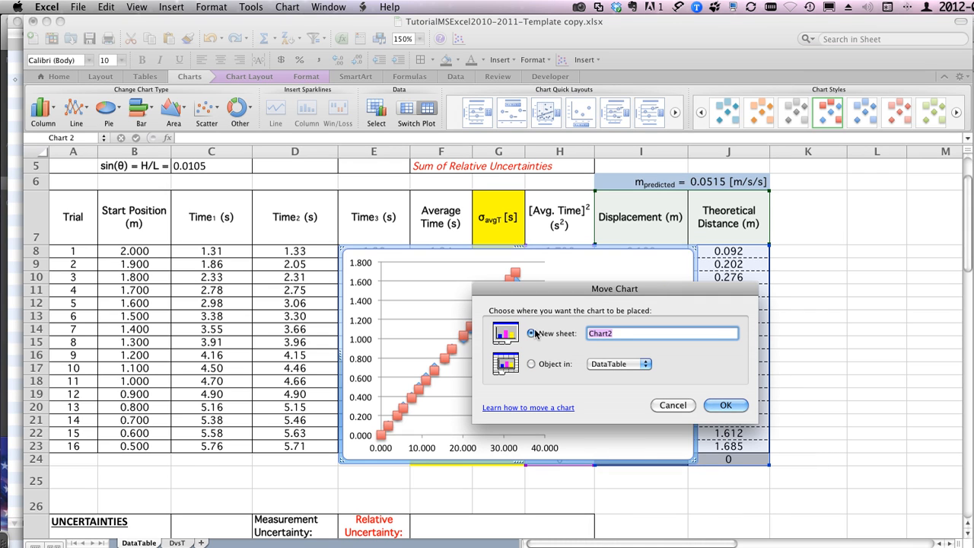
text(DvsT^2)
key(Return)
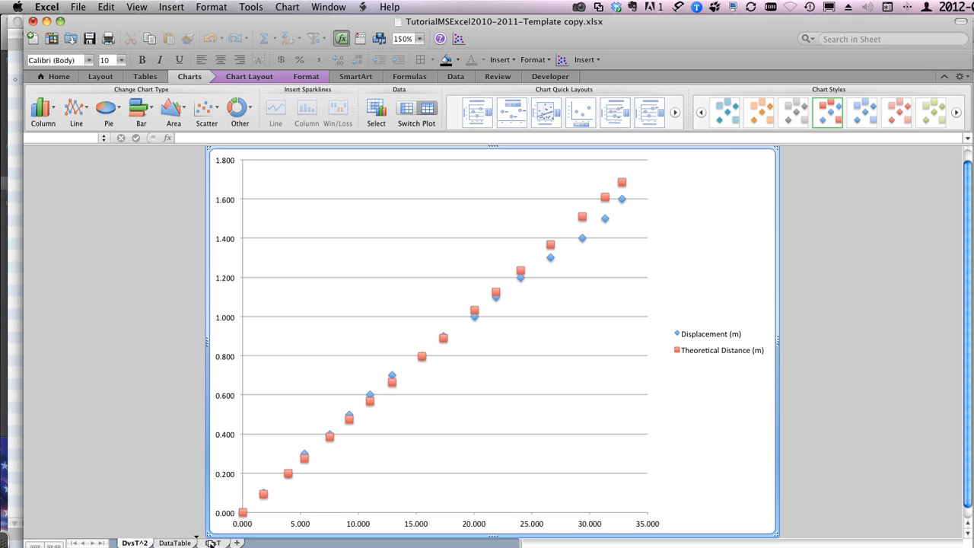
Step: Place the DvsT^2 sheet after DvsT and widen its chart's plot area to nearly the full chart width
drag(230, 541, 231, 542)
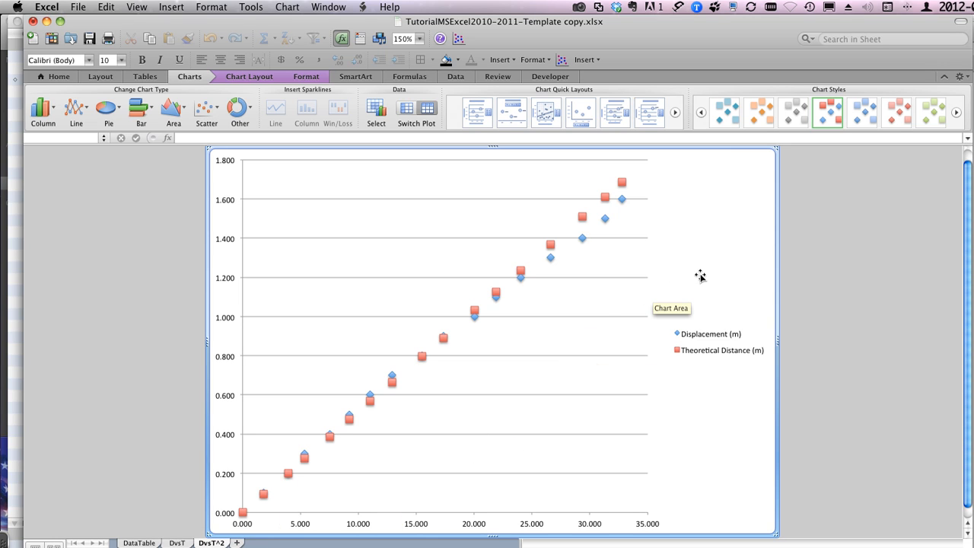
click(605, 245)
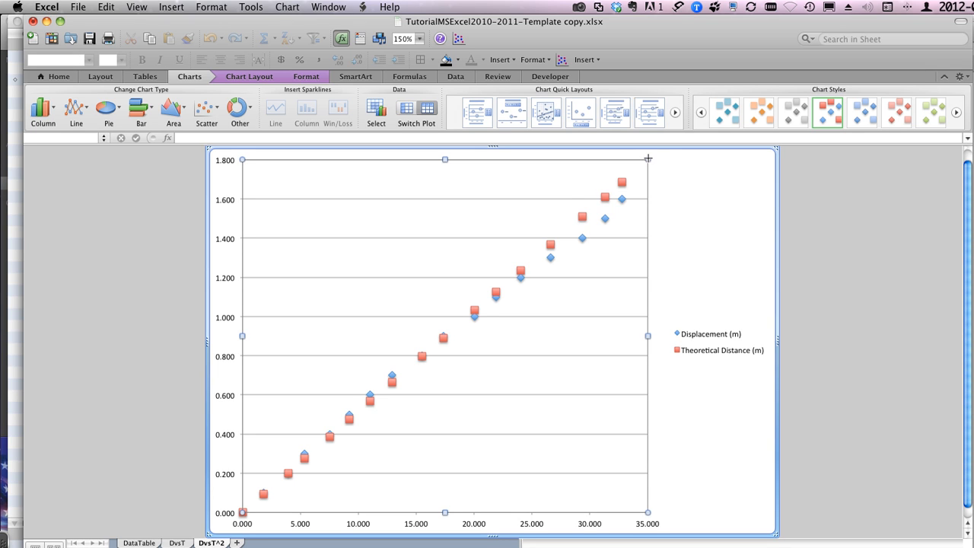
drag(648, 158, 752, 156)
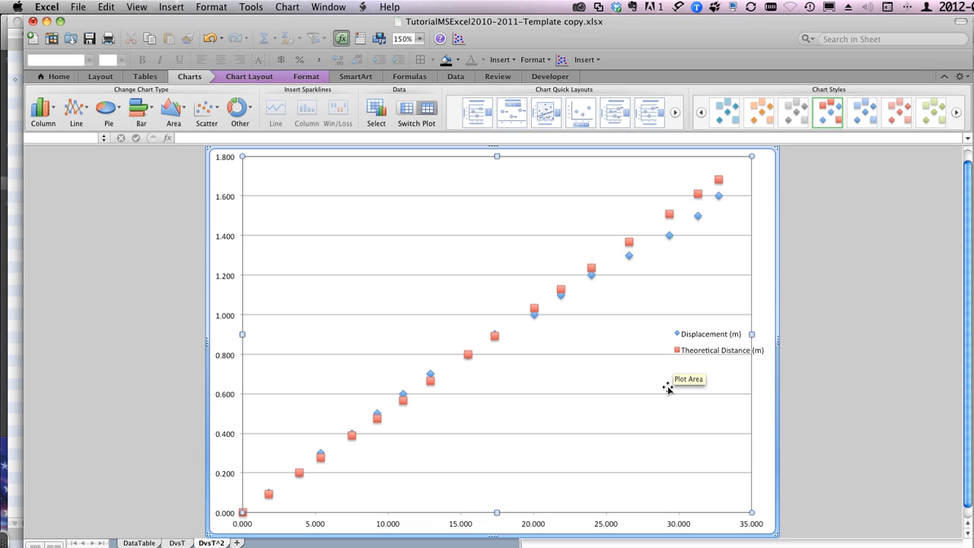
Step: Select the Theoretical Distance series and examine the predicted slope, squared time and theoretical distance cells behind it on DataTable
click(629, 242)
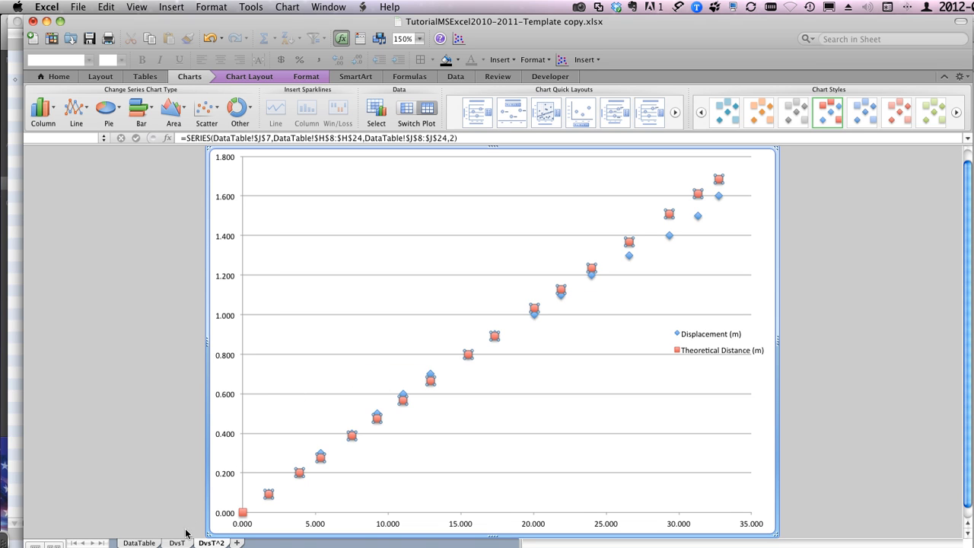
click(138, 542)
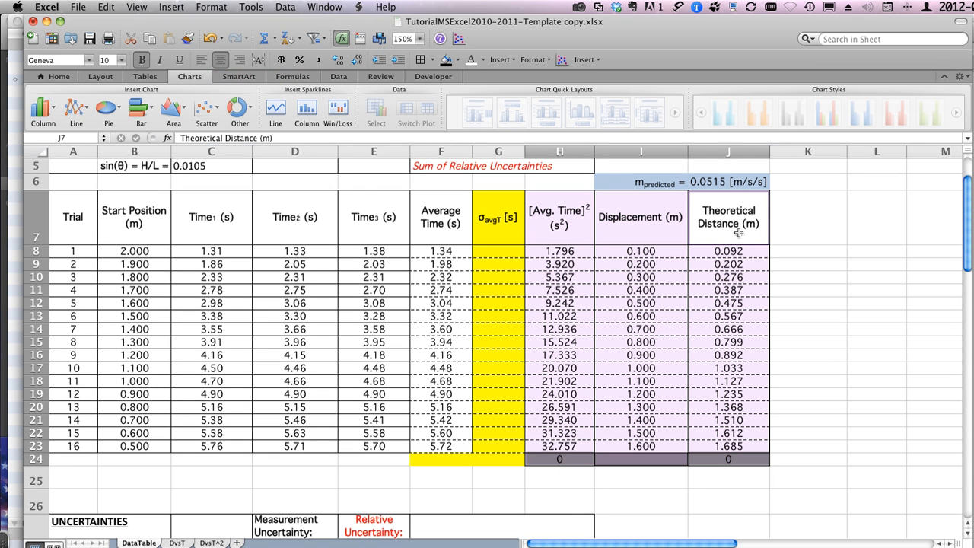
click(716, 182)
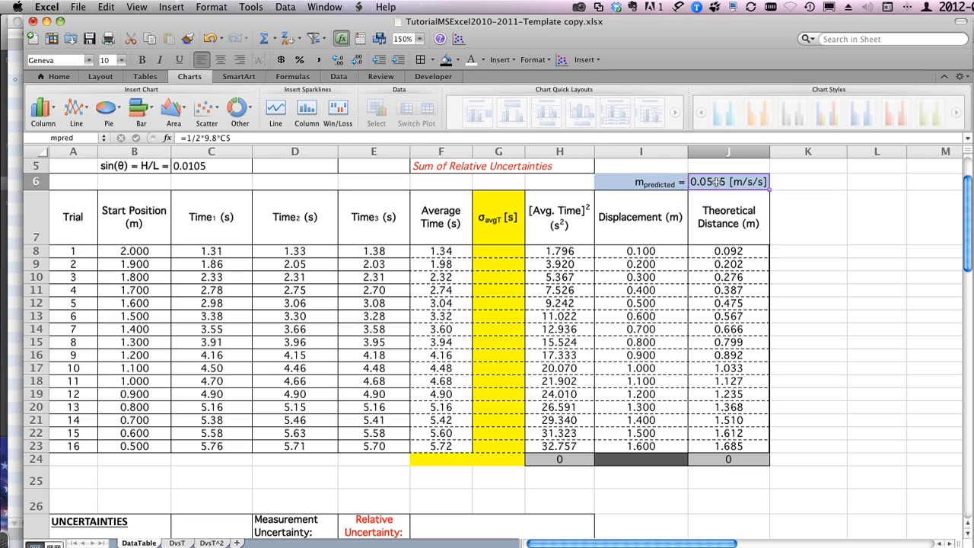
drag(550, 253, 555, 446)
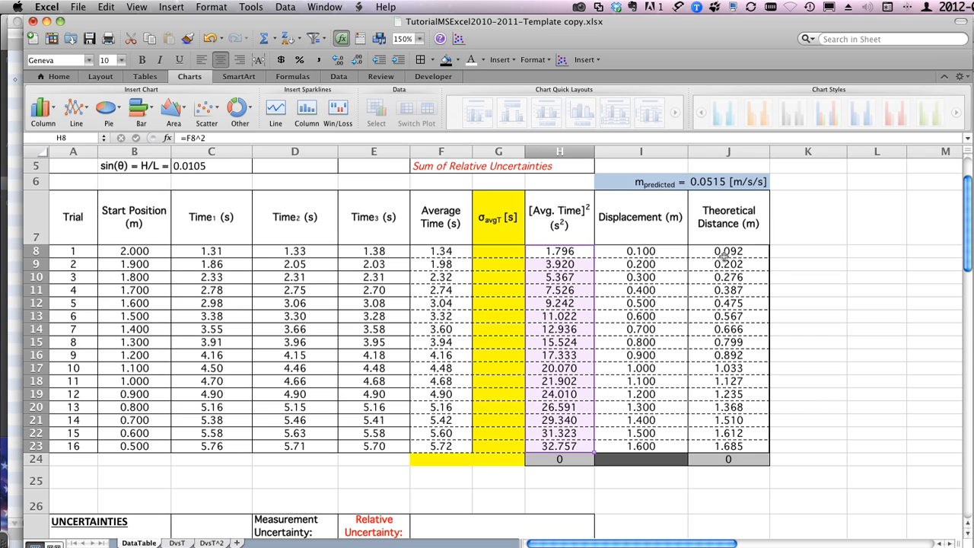
drag(722, 253, 720, 442)
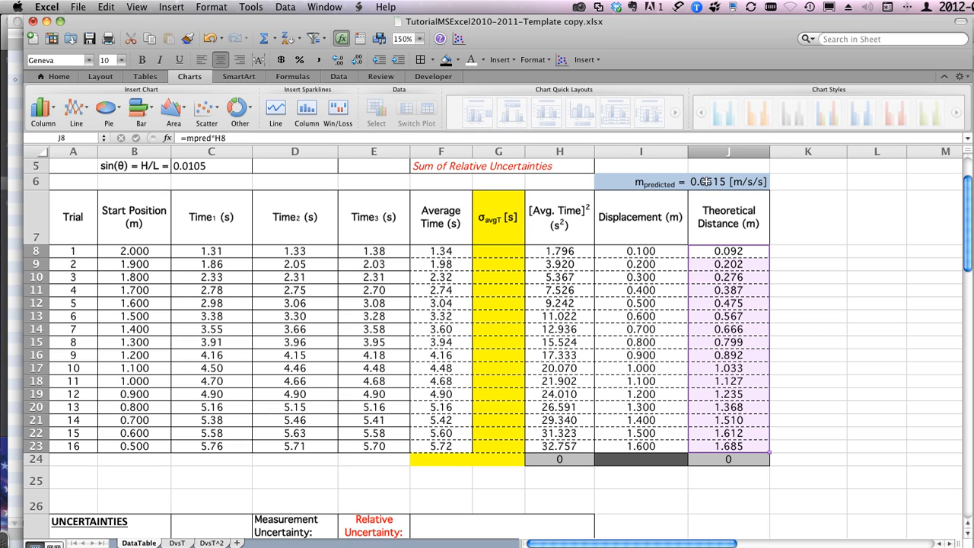
click(729, 253)
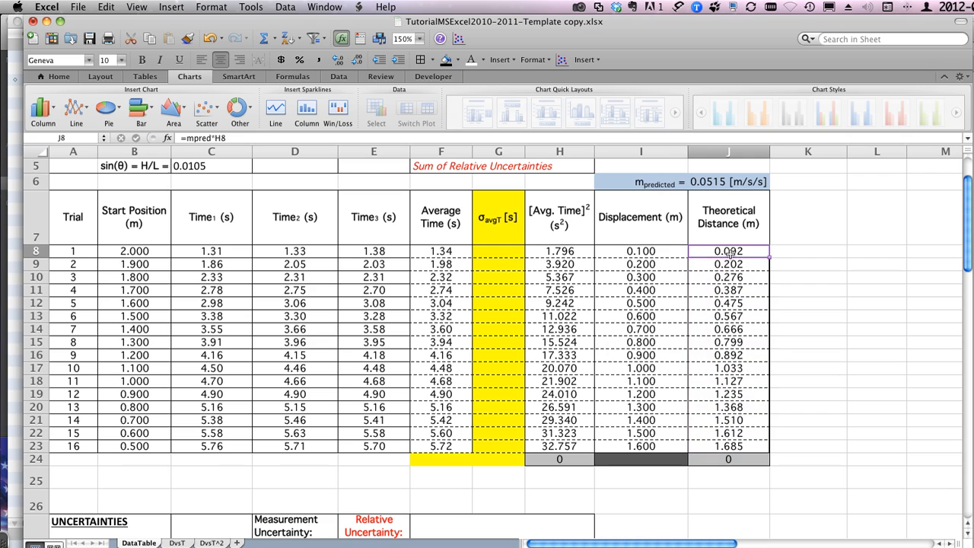
Step: Return to the DvsT^2 chart and review the Theoretical Distance series' marker style and marker line formatting options without changing them
click(207, 542)
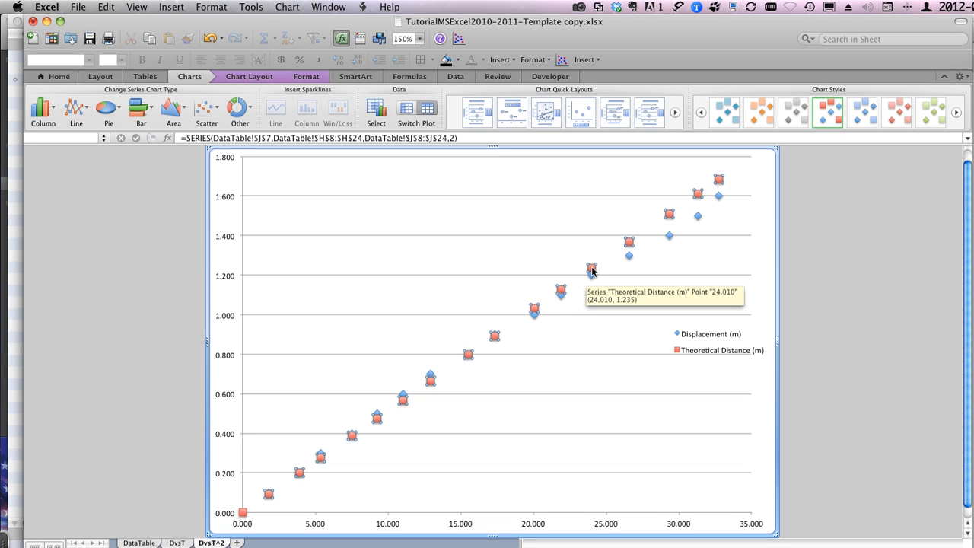
click(304, 77)
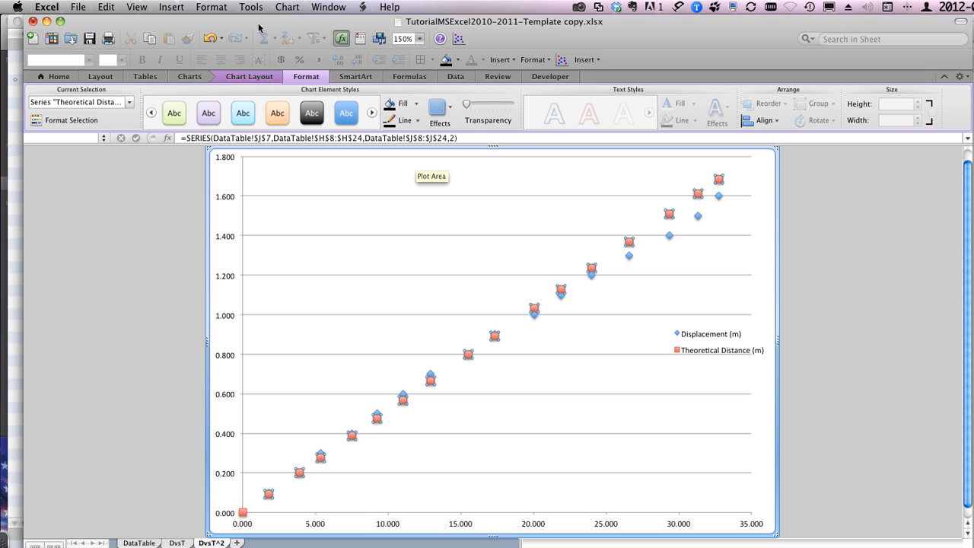
click(211, 6)
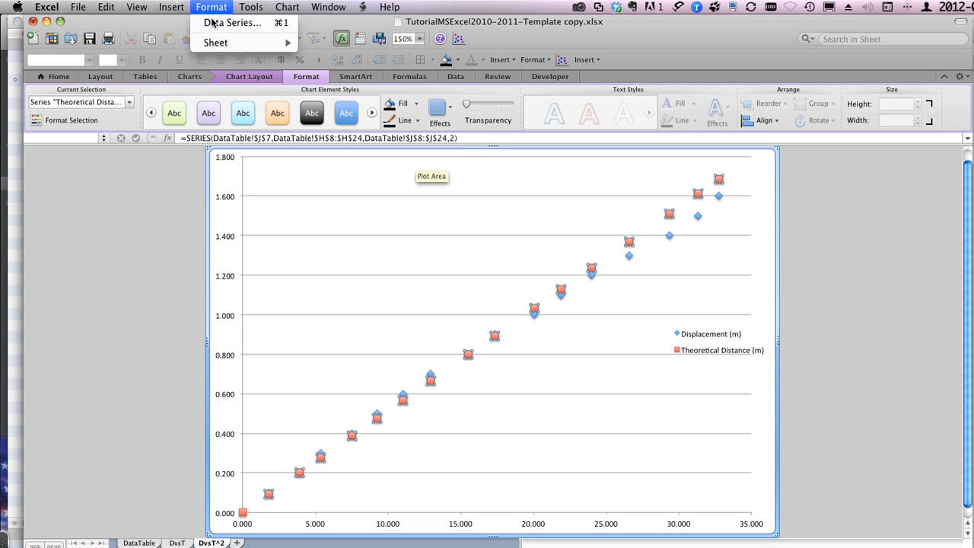
click(215, 23)
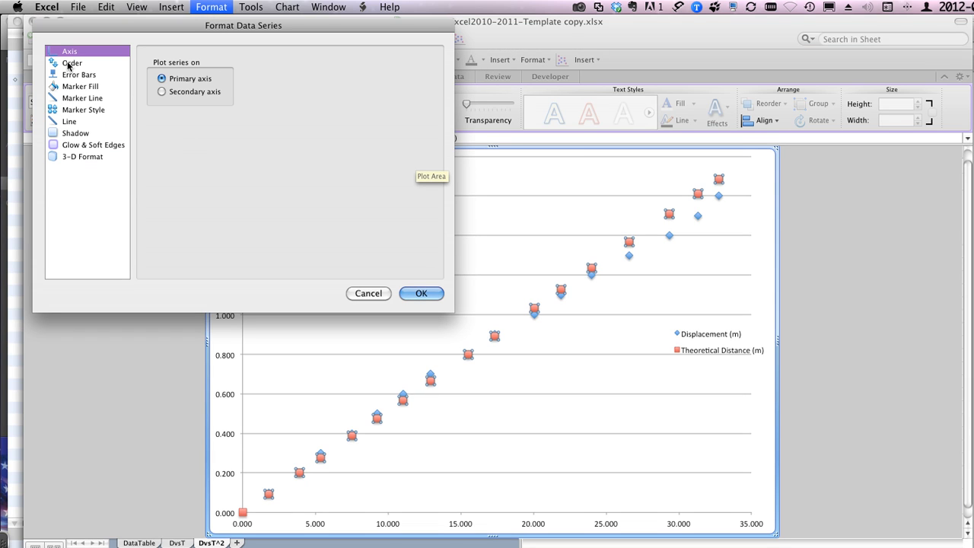
click(74, 112)
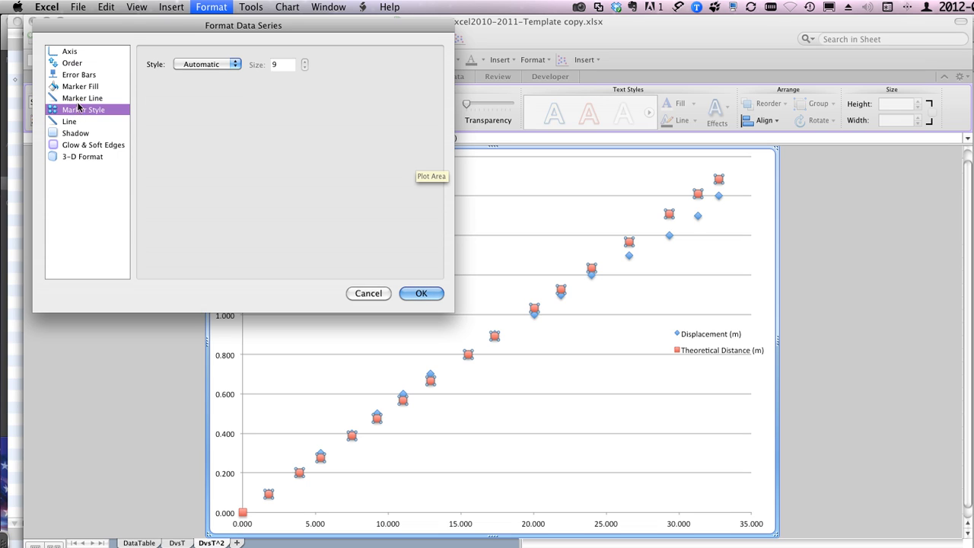
click(76, 100)
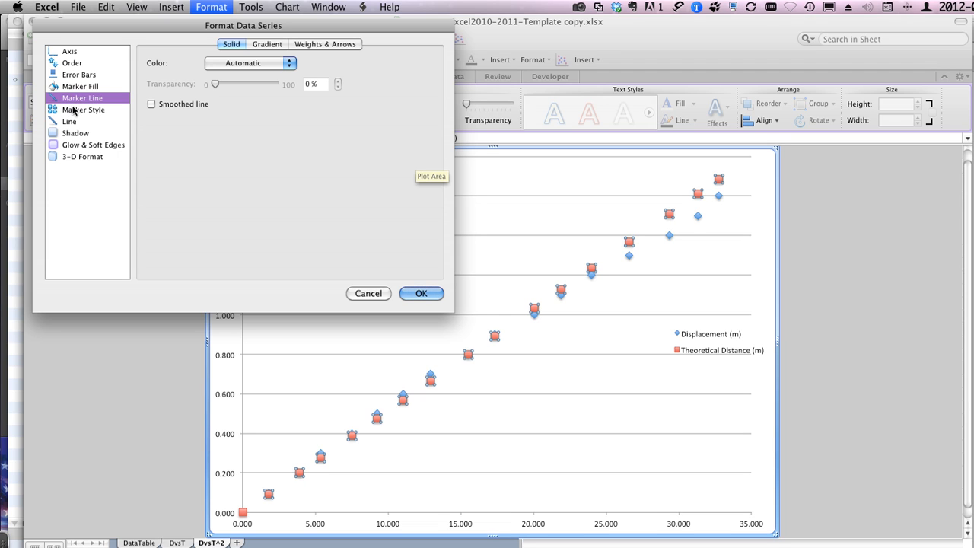
click(365, 293)
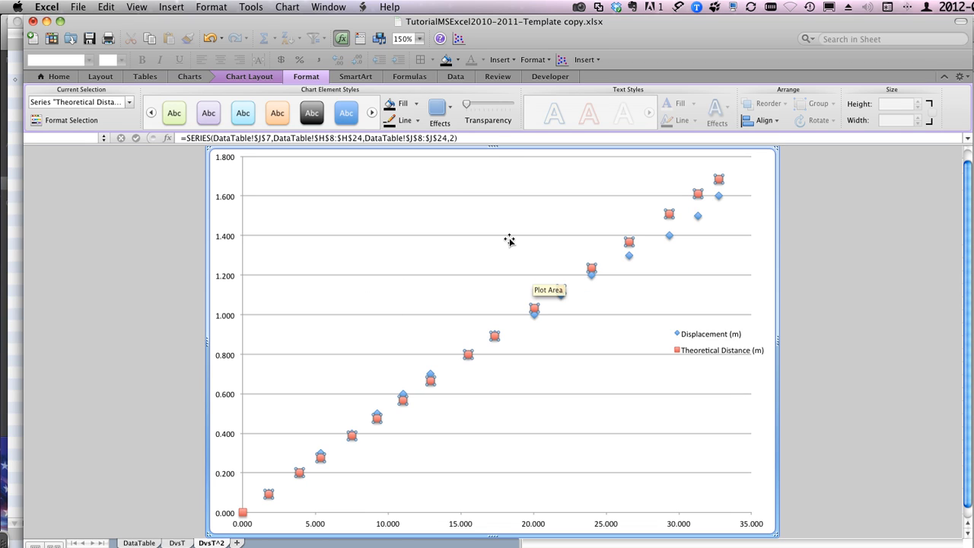
mouse_move(632, 247)
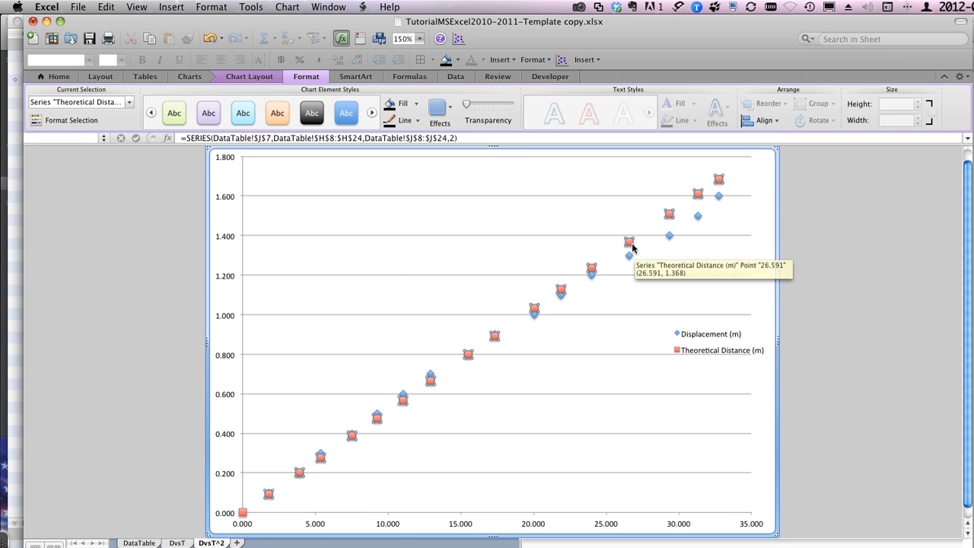
click(568, 213)
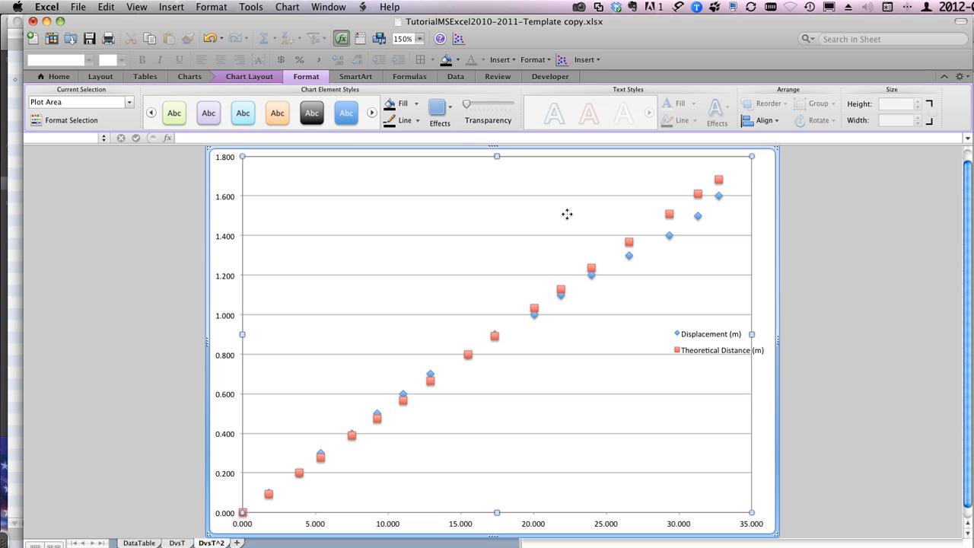
click(629, 242)
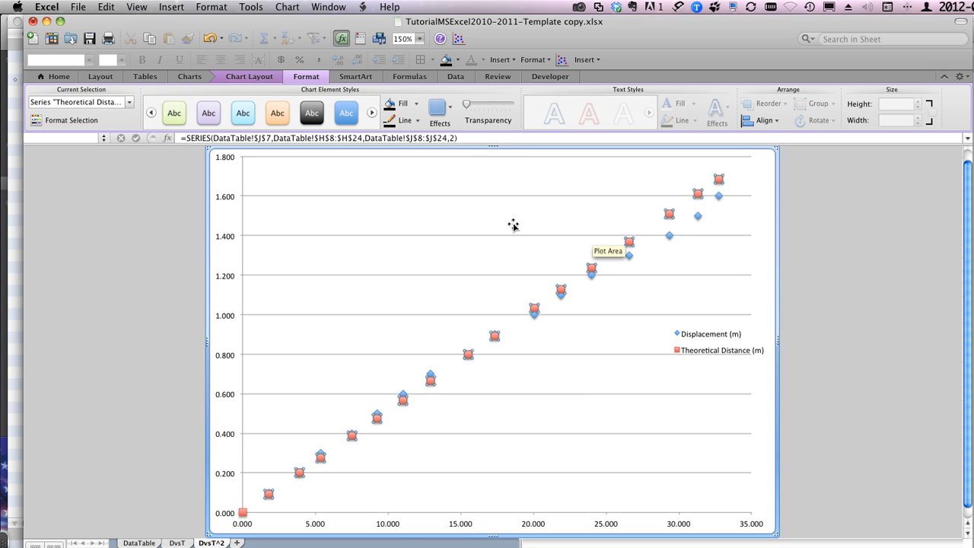
mouse_move(432, 389)
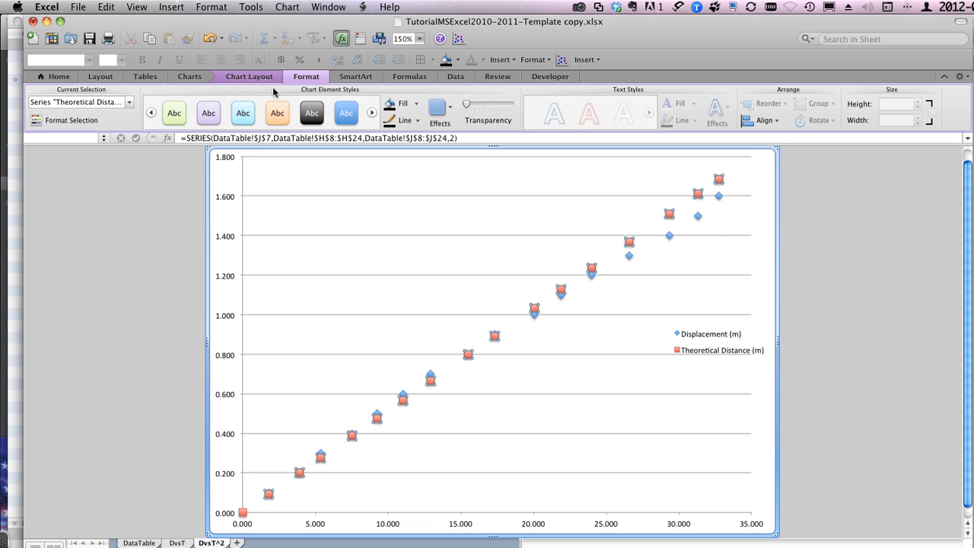
click(234, 78)
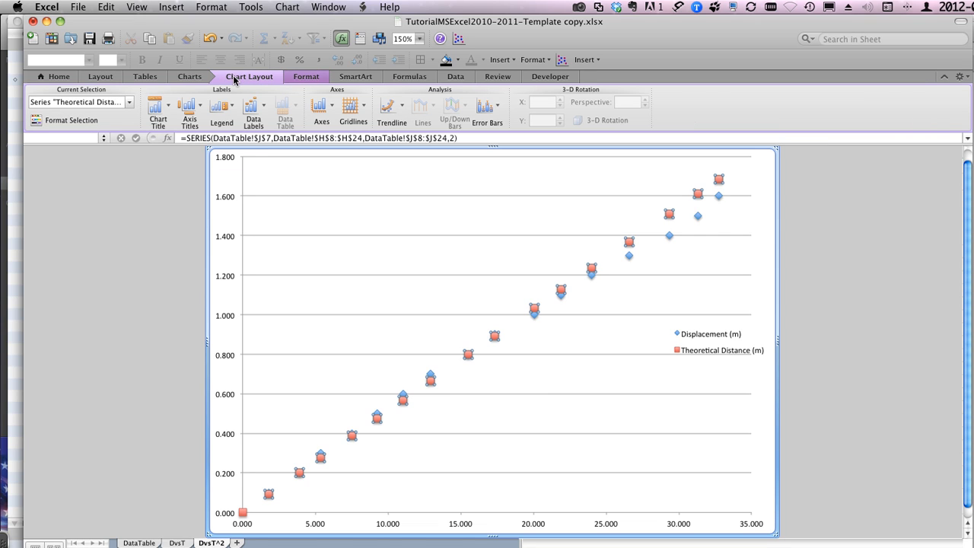
click(189, 77)
click(238, 78)
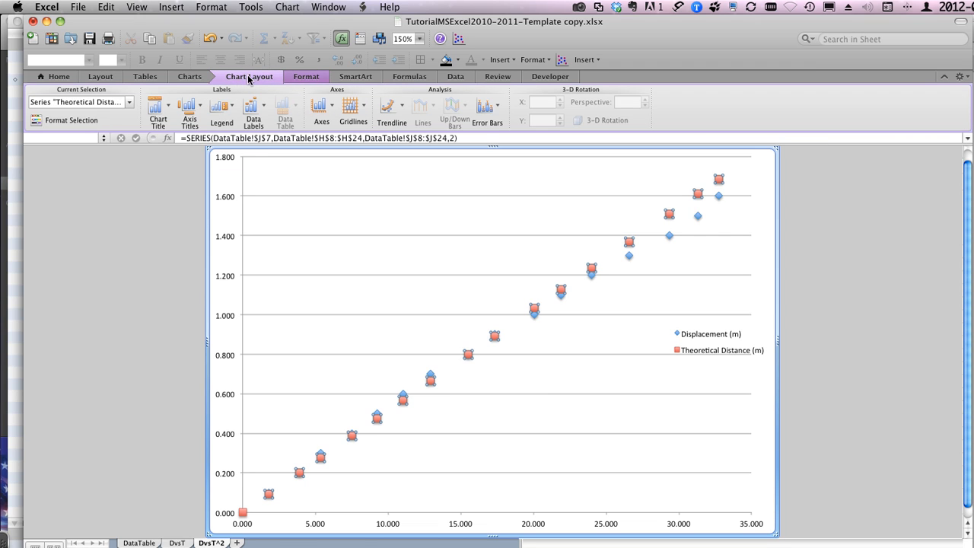
click(295, 79)
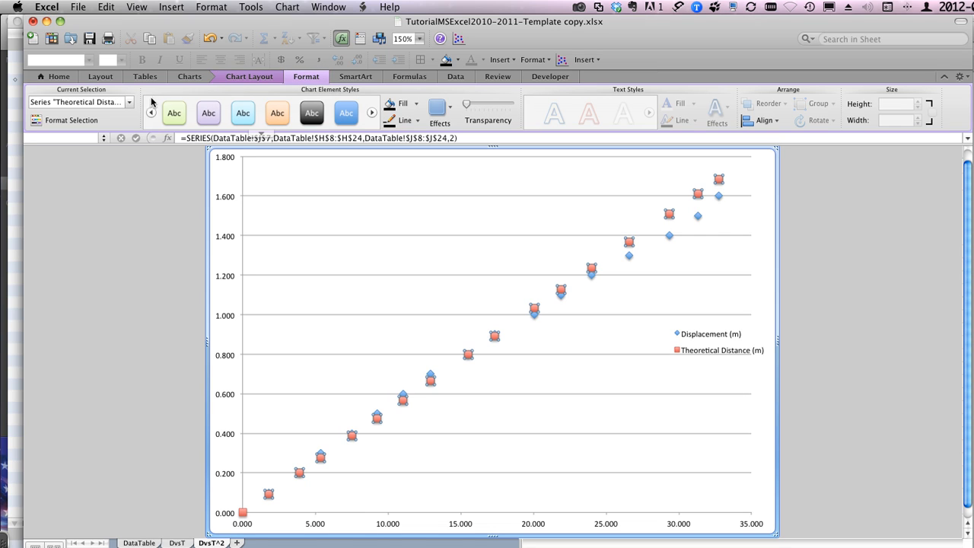
Step: Select the chart's legend, switch the selection to the vertical value axis, and view that axis's scale settings without changing them
click(130, 102)
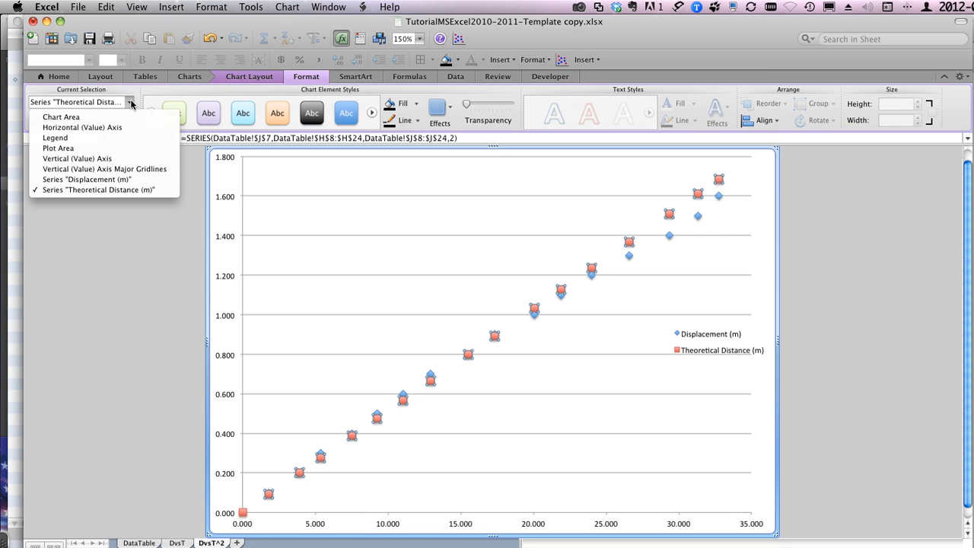
click(64, 138)
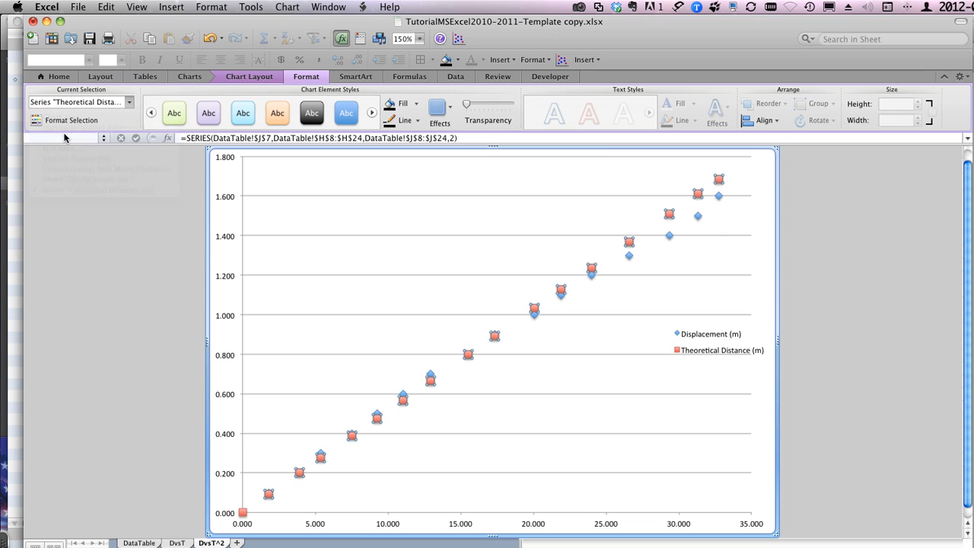
click(129, 103)
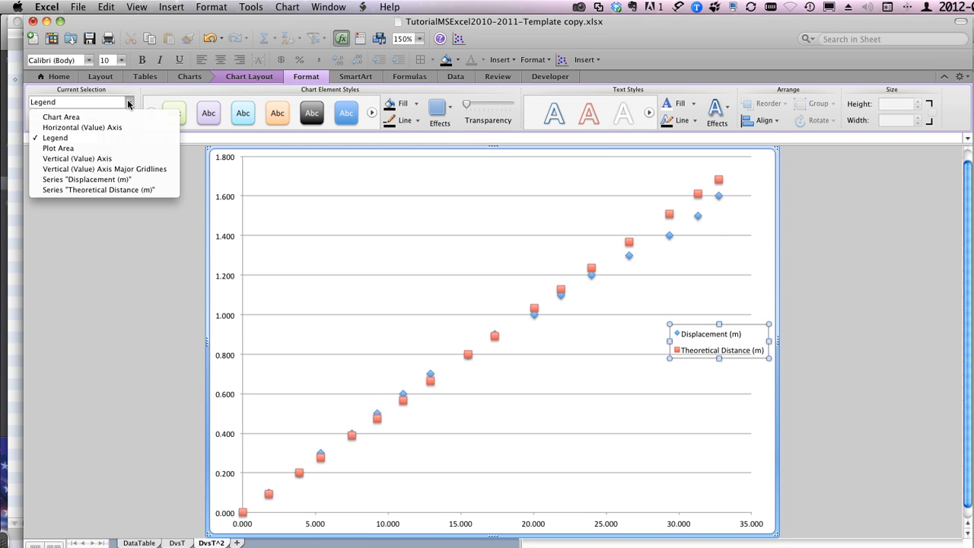
click(61, 158)
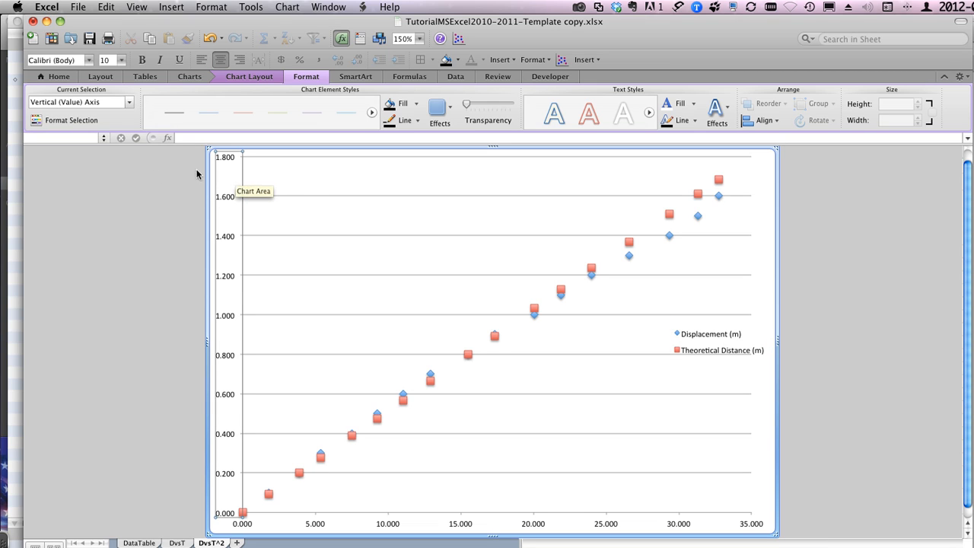
click(77, 125)
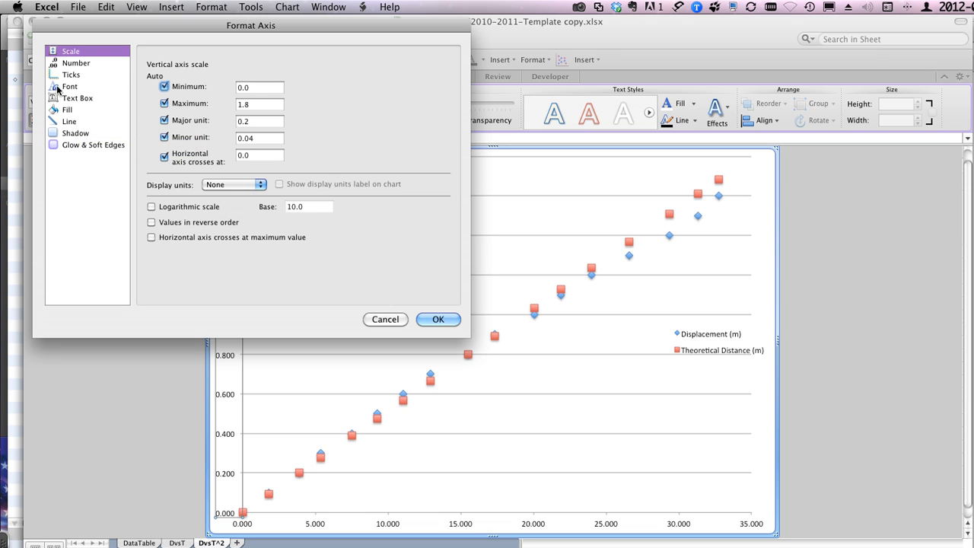
click(387, 320)
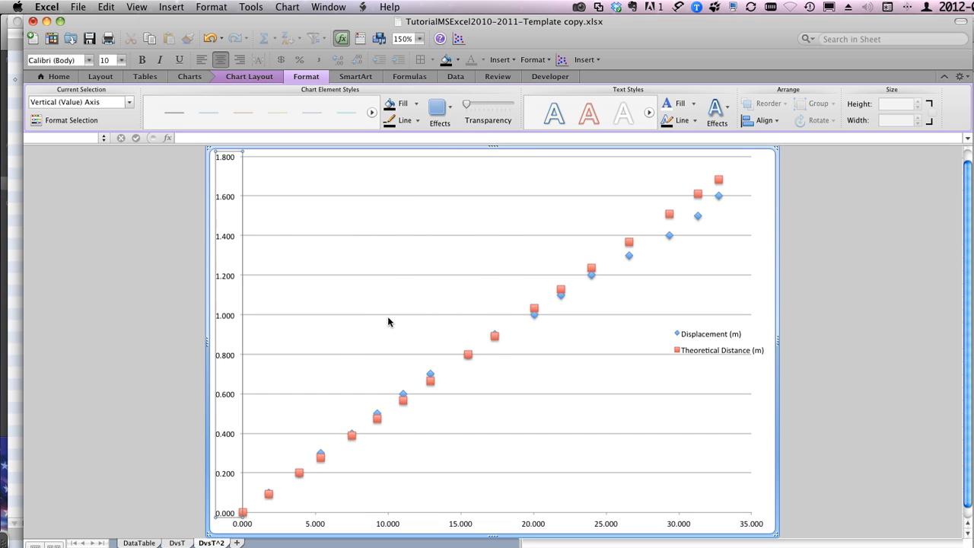
Step: Select the Theoretical Distance (m) series and change only its chart type to Smooth Lined Scatter
click(130, 102)
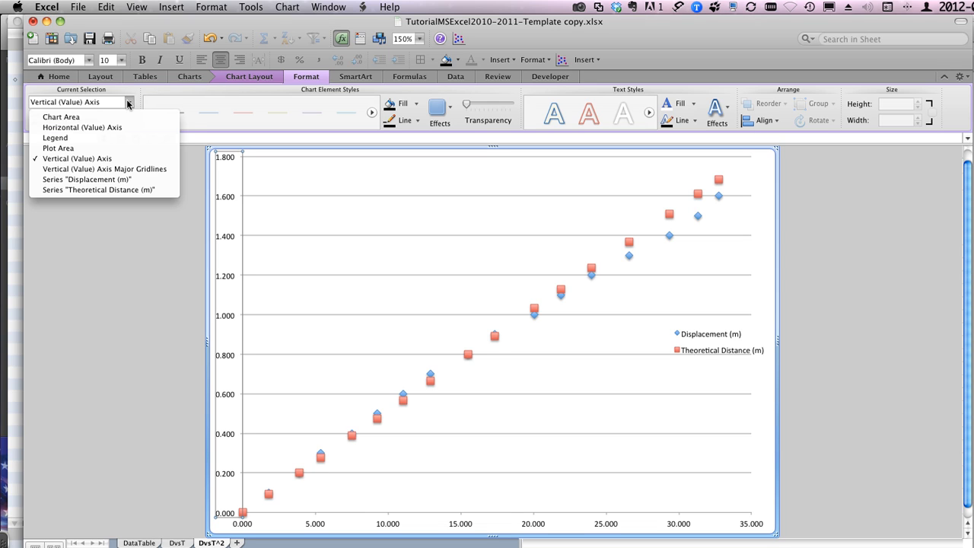
click(82, 189)
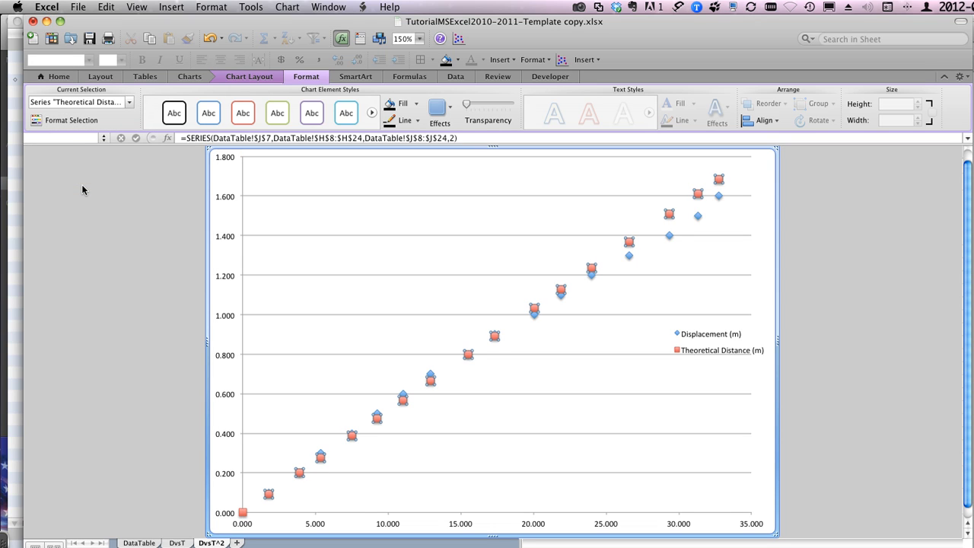
click(188, 78)
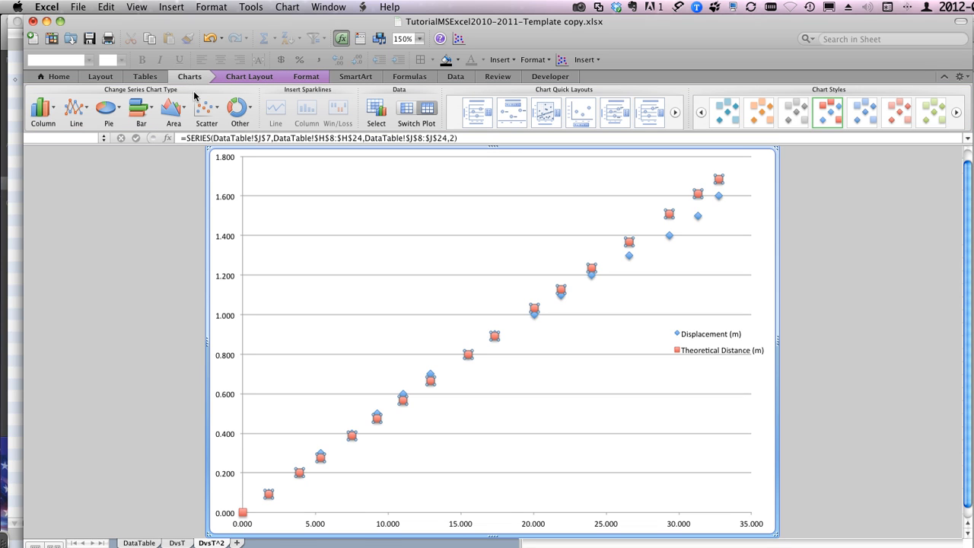
click(219, 111)
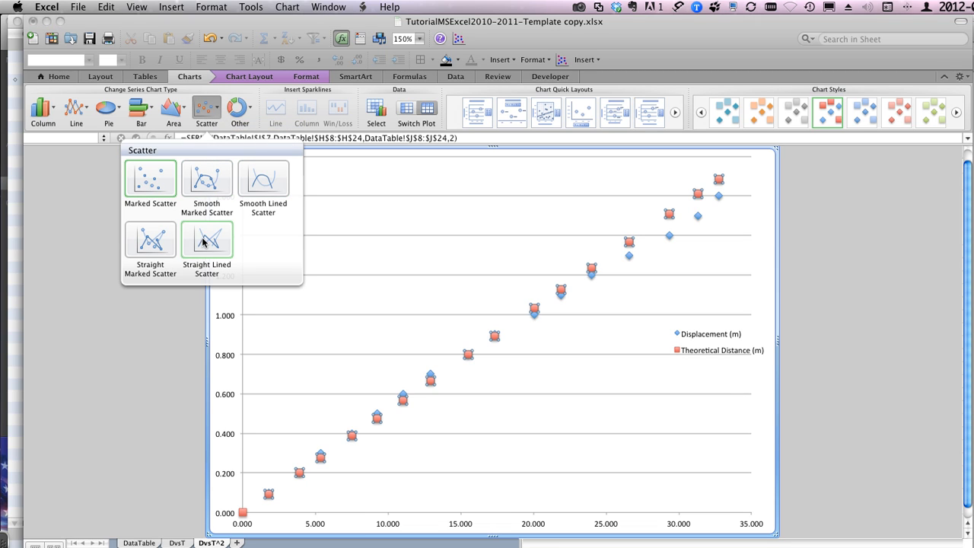
click(273, 181)
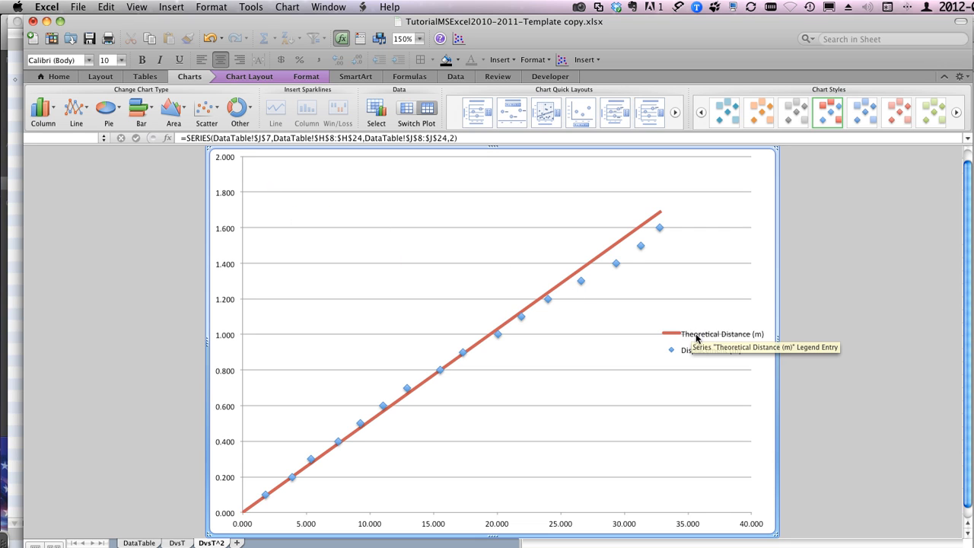
mouse_move(616, 250)
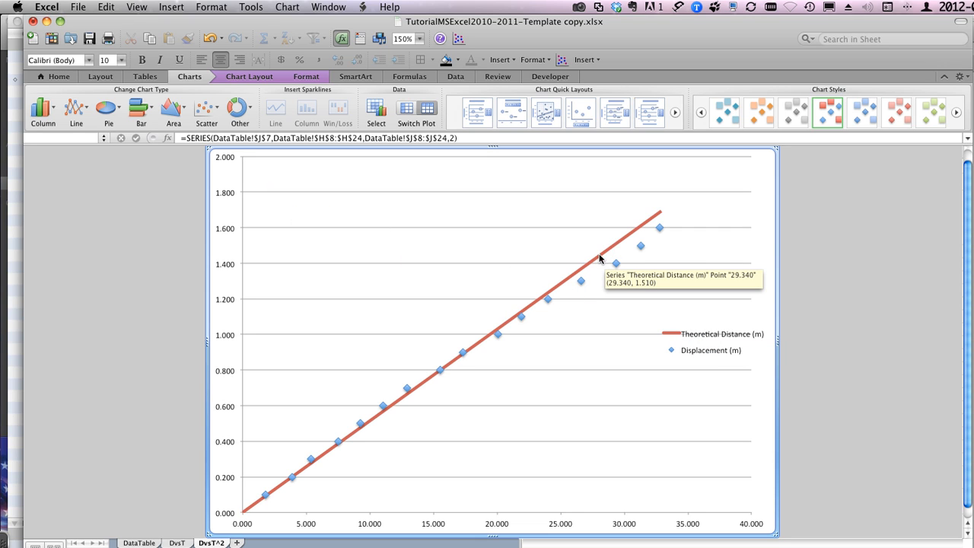
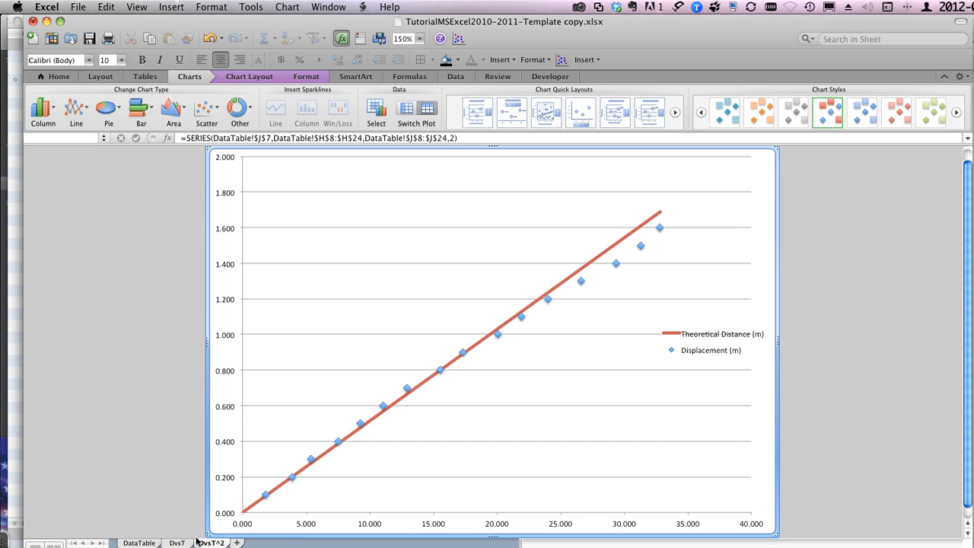
Step: Inspect the row 24 cells under squared average time and theoretical distance on DataTable, and return to the DvsT^2 chart
click(139, 542)
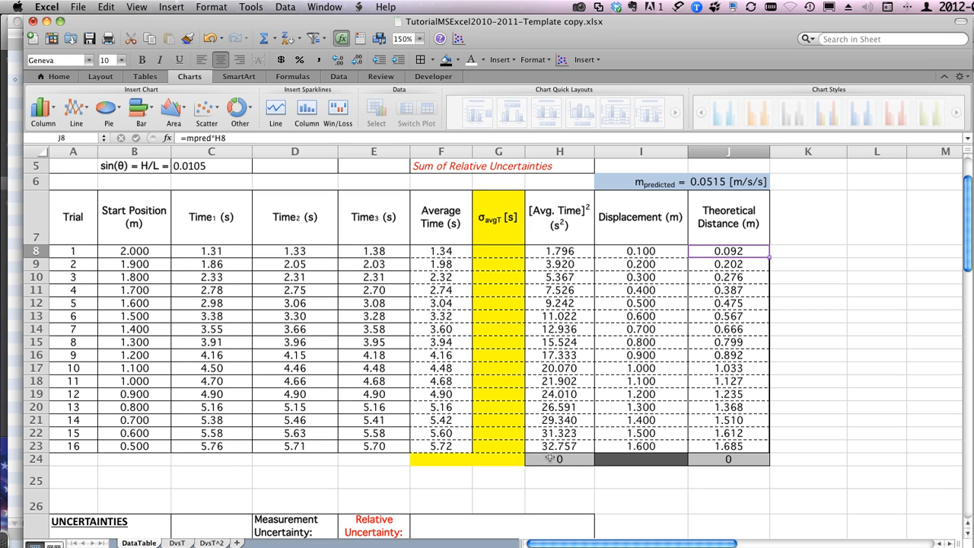
click(550, 457)
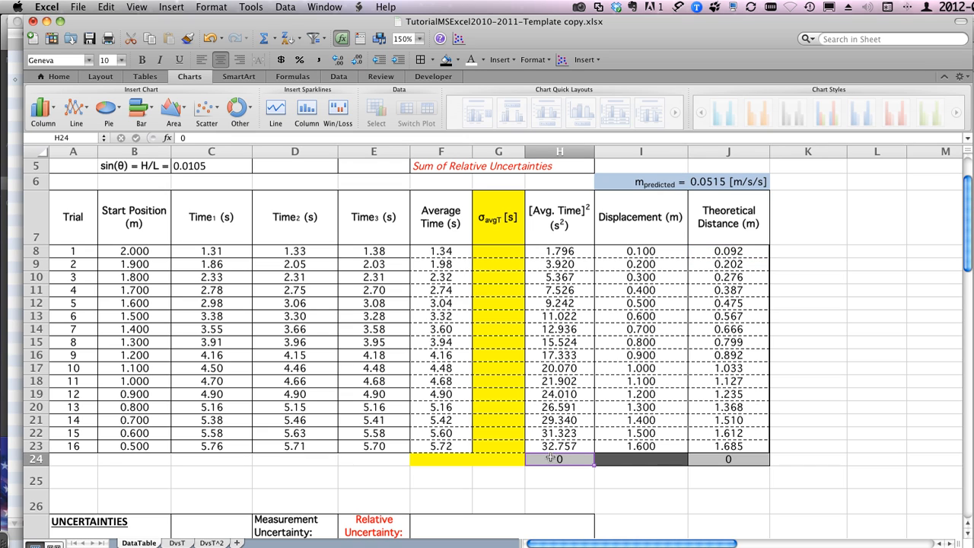
click(711, 458)
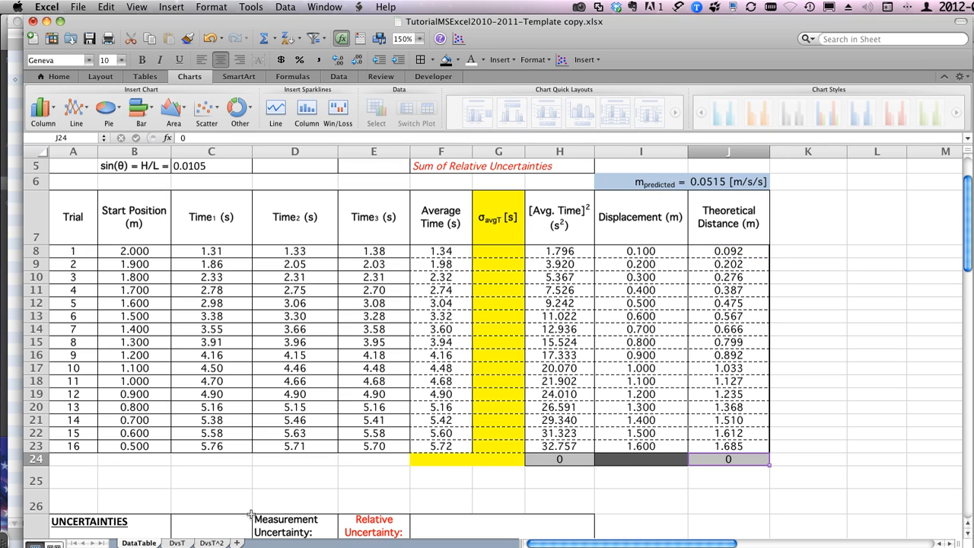
click(216, 543)
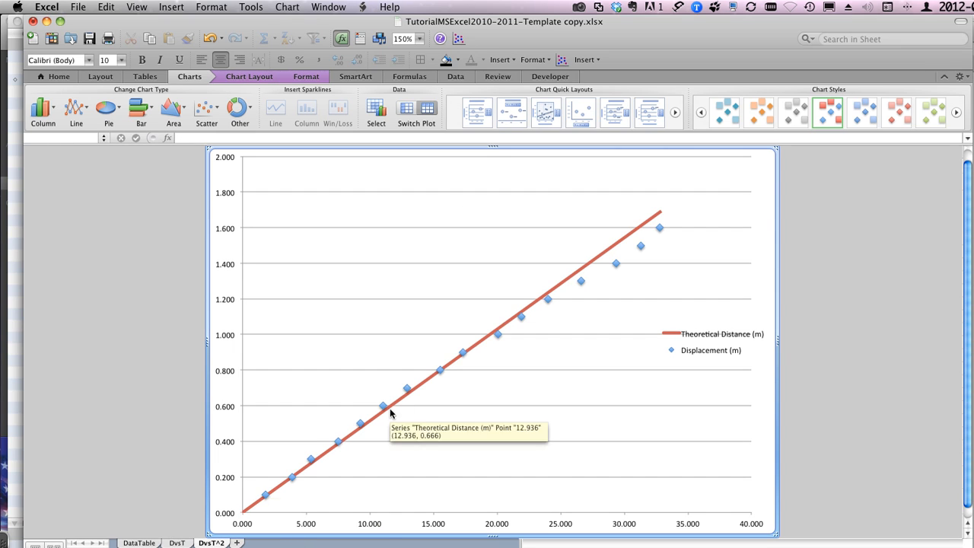
Step: Add a linear trendline to the measured Displacement (m) series on the DvsT^2 chart
click(455, 362)
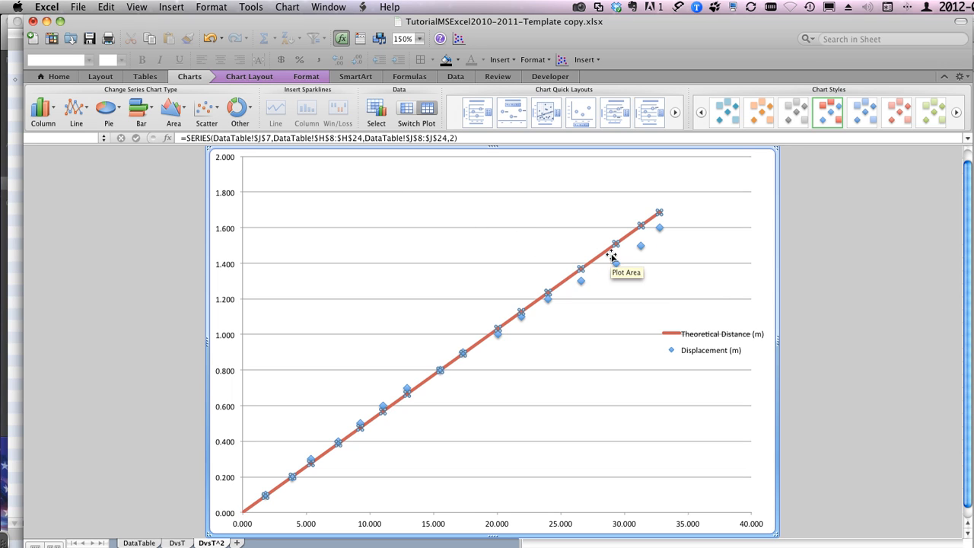
mouse_move(615, 265)
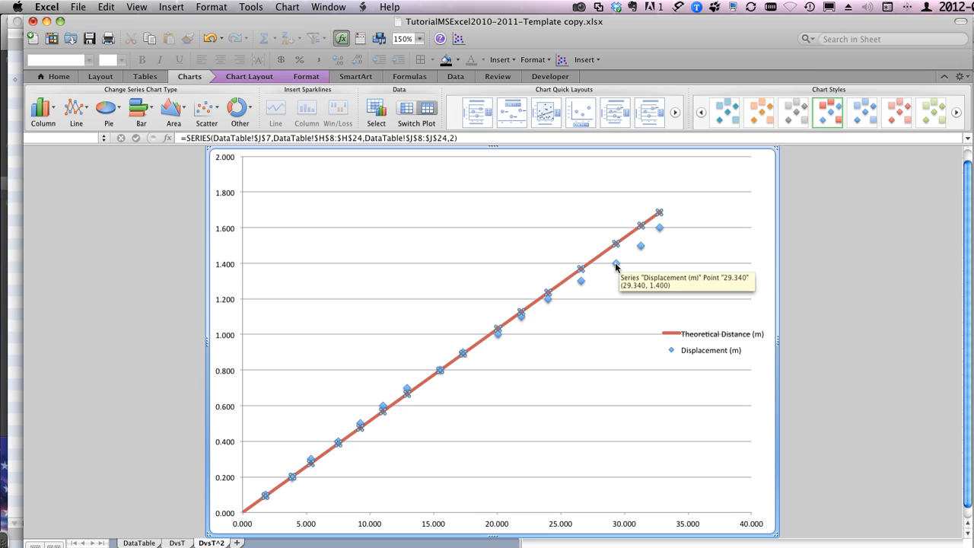
click(616, 265)
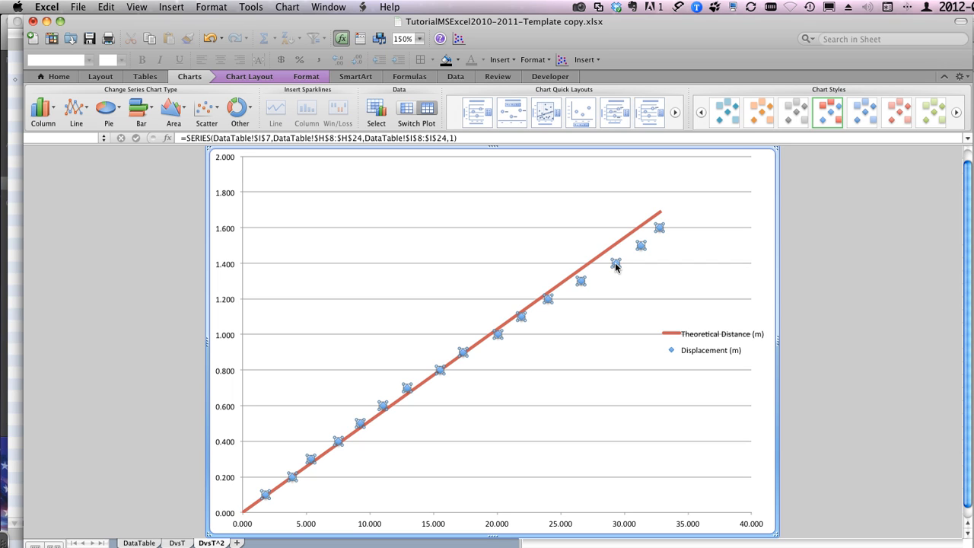
click(680, 283)
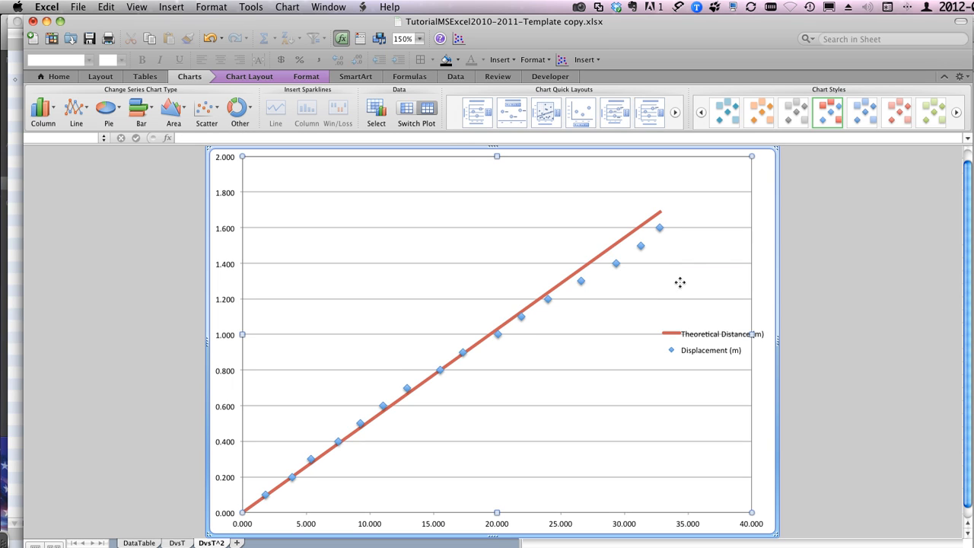
click(615, 264)
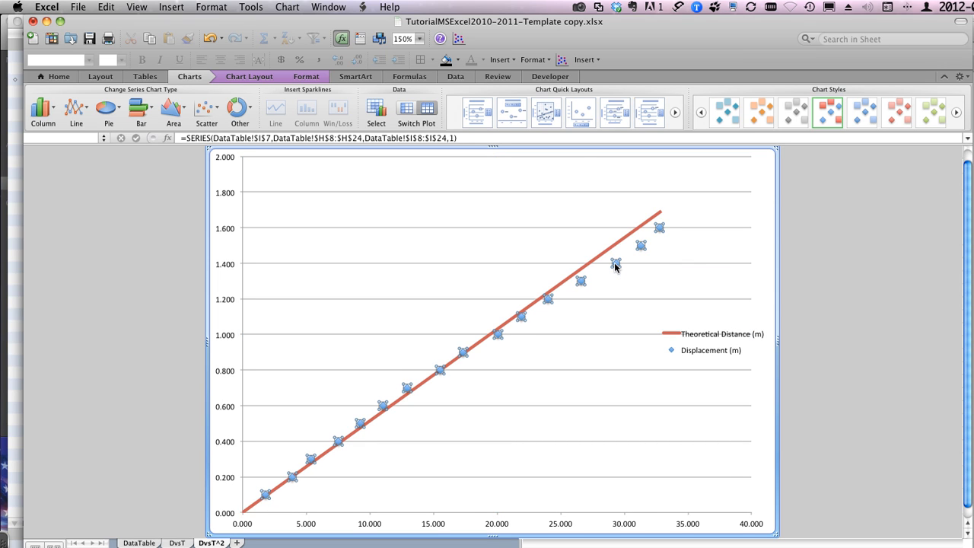
right_click(616, 264)
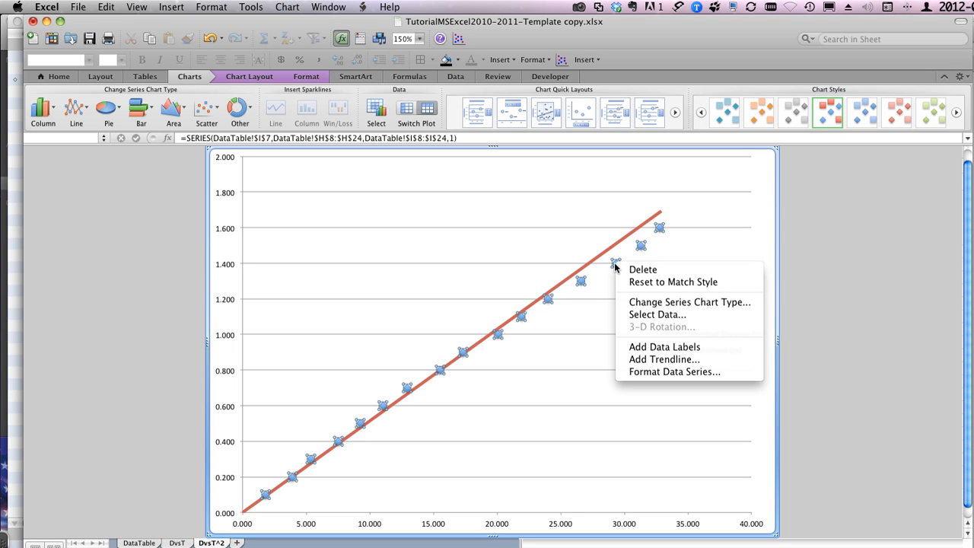
click(635, 360)
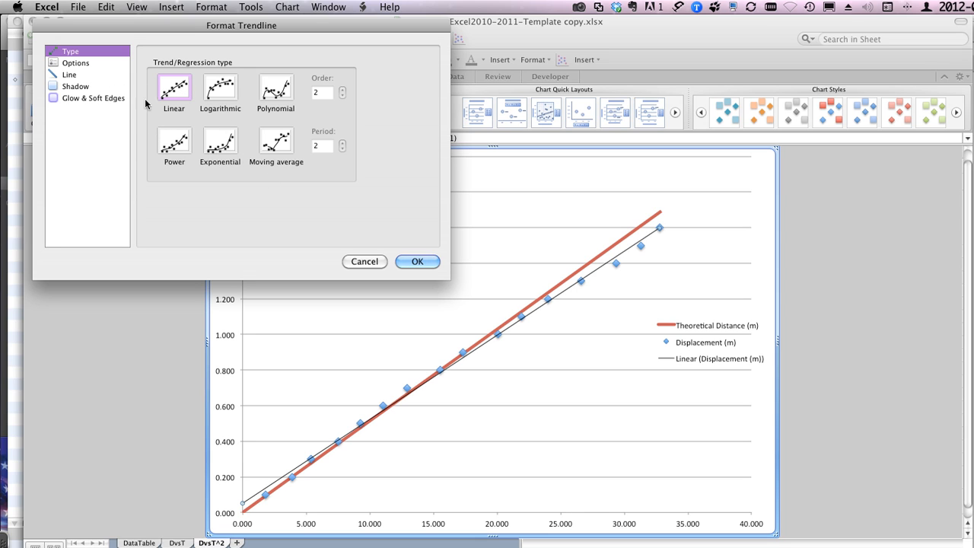
Step: Display the trendline's equation and R-squared value on the chart, and move their label into the clear area above the lines
click(75, 64)
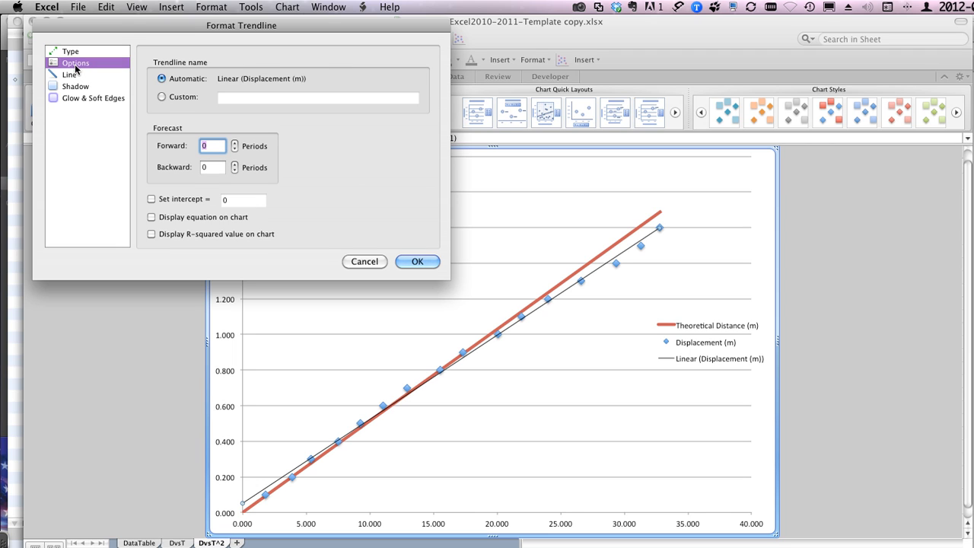
click(150, 217)
click(151, 234)
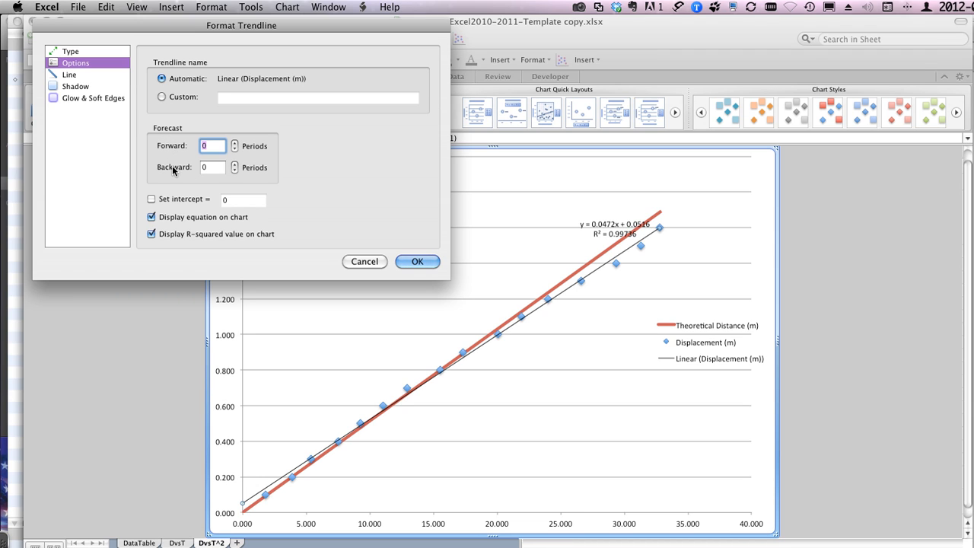
click(419, 265)
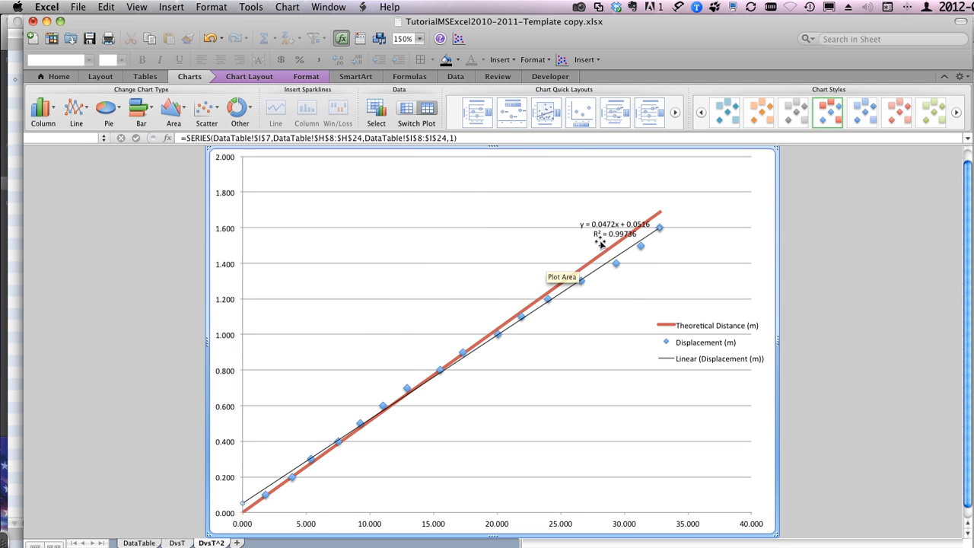
drag(600, 227, 557, 202)
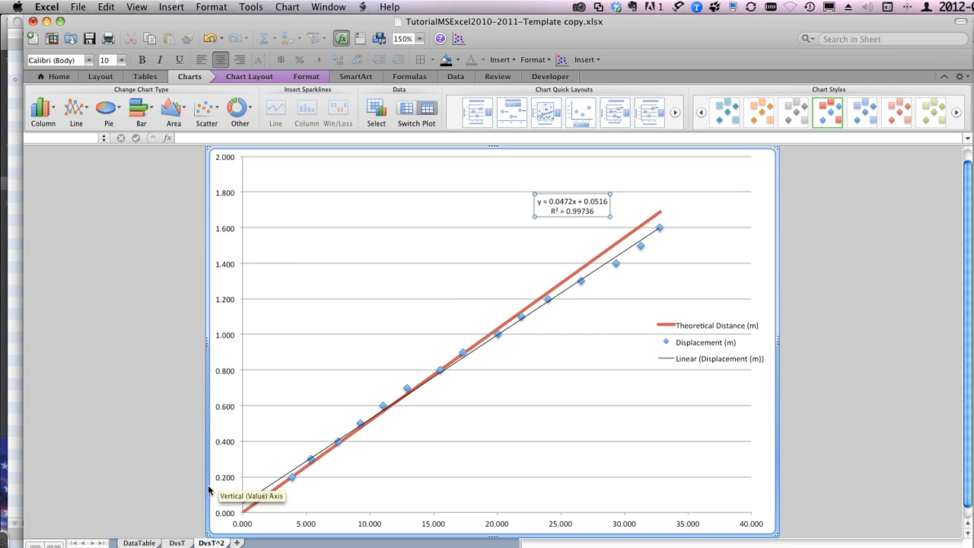
Step: Review cells H24 and I24 and the squared time and displacement range H7:I24 on DataTable, and return to the DvsT^2 chart
click(139, 543)
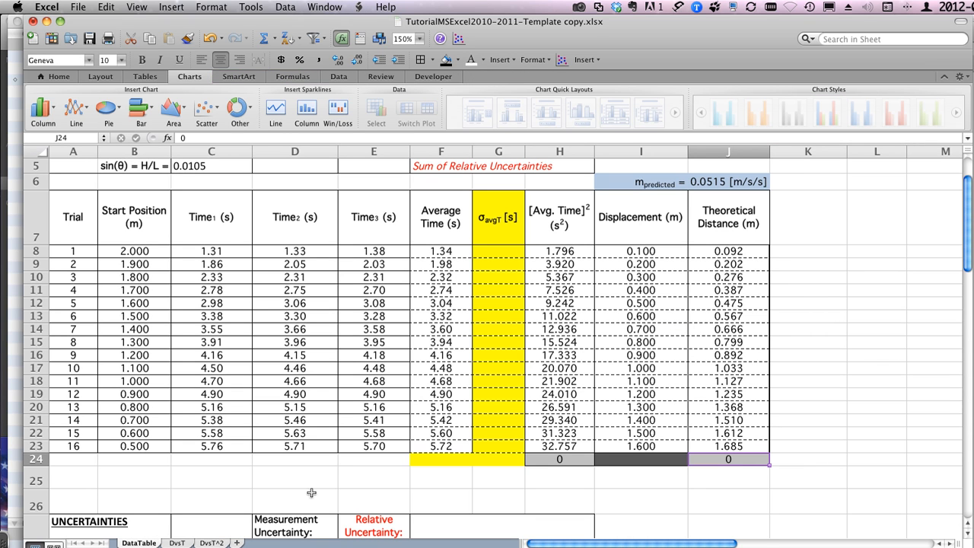
click(567, 459)
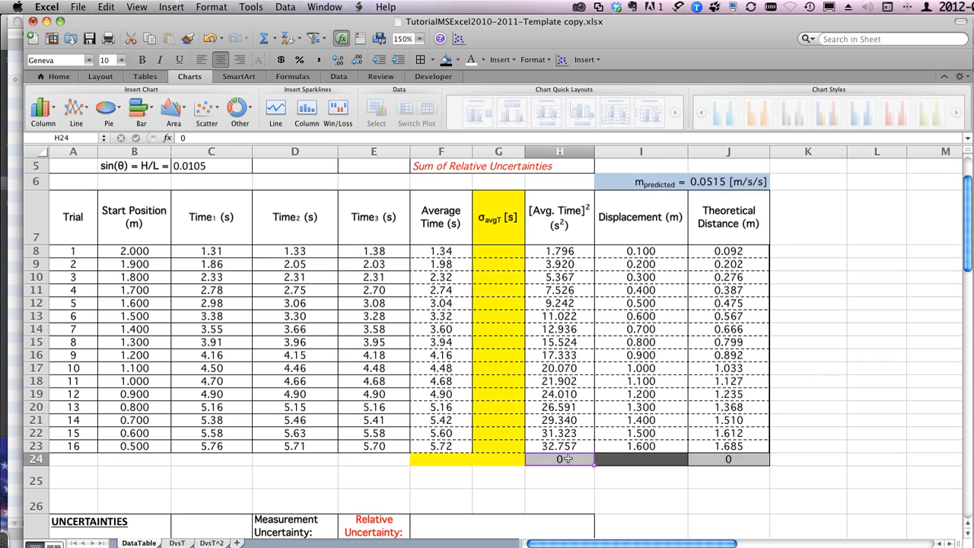
click(616, 458)
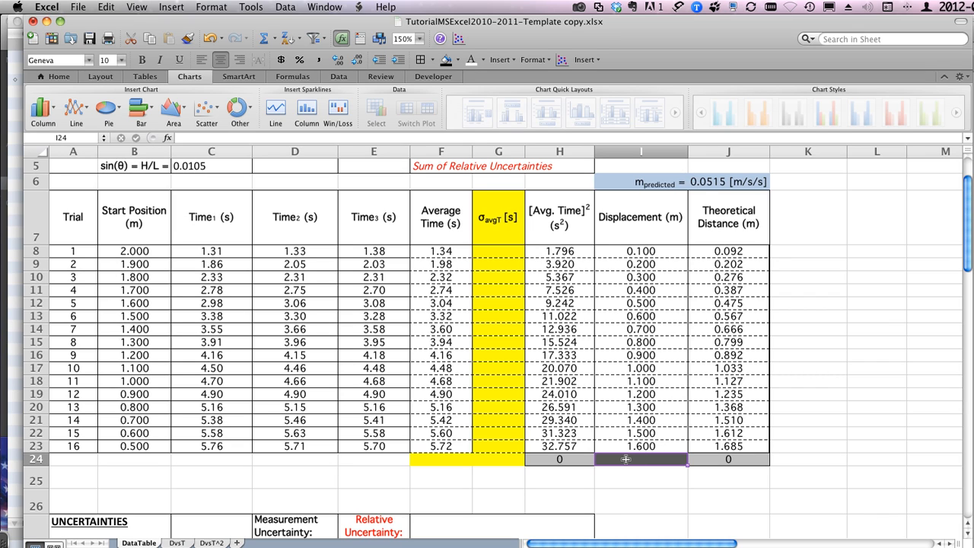
drag(552, 216, 620, 457)
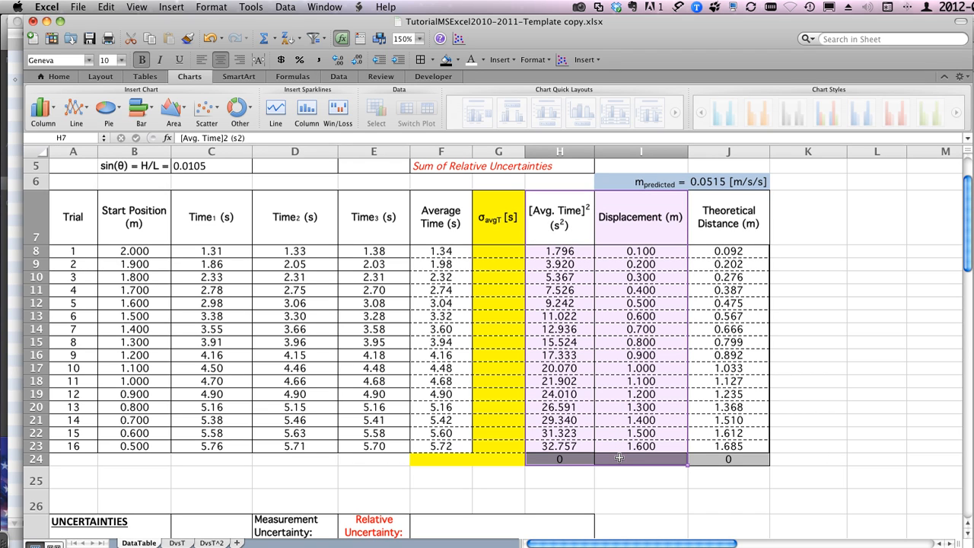
click(211, 543)
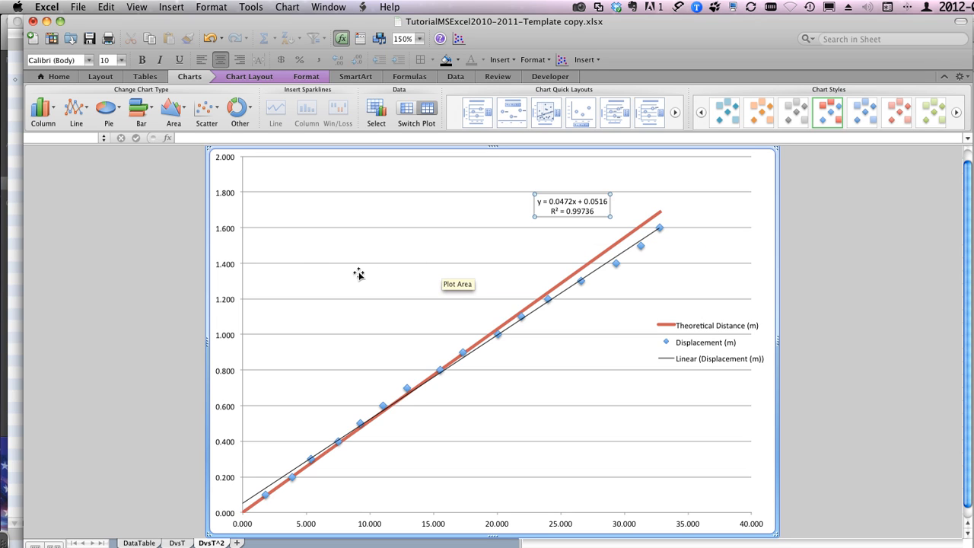
Step: Add a horizontal axis title below the axis and a rotated vertical axis title to the chart
click(314, 279)
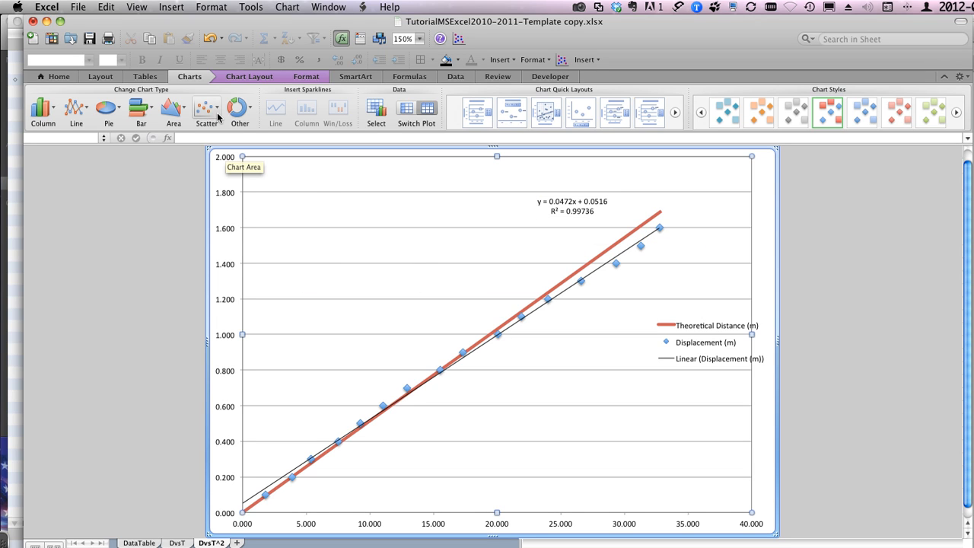
click(263, 77)
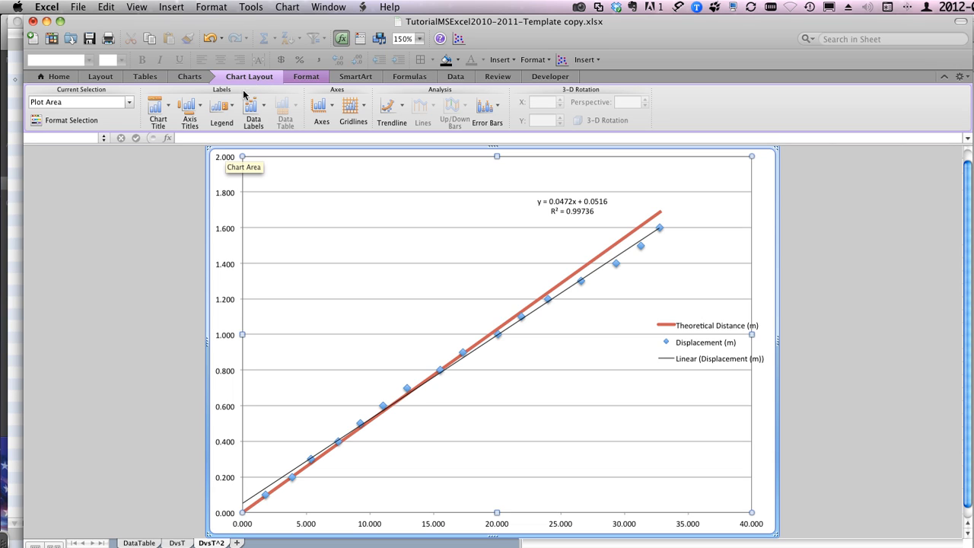
click(202, 111)
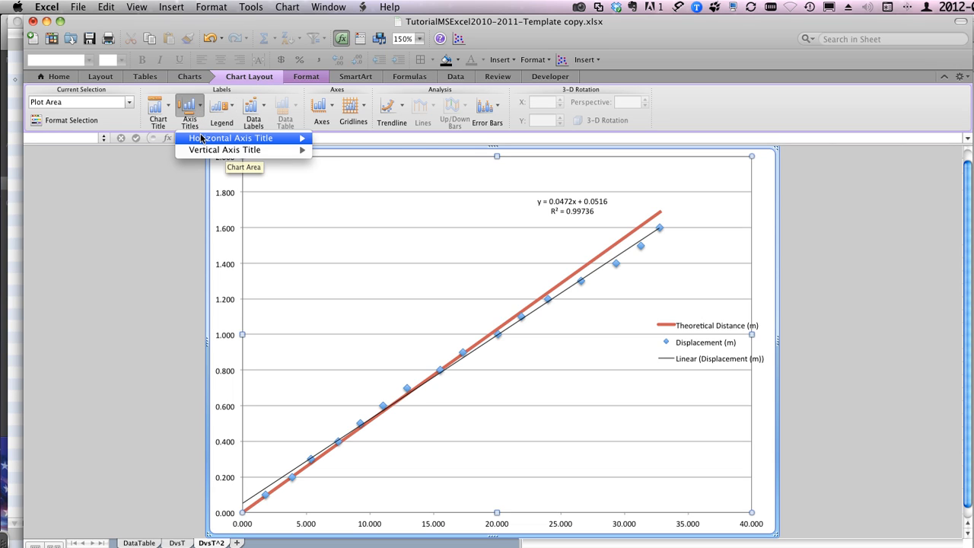
mouse_move(206, 139)
click(358, 166)
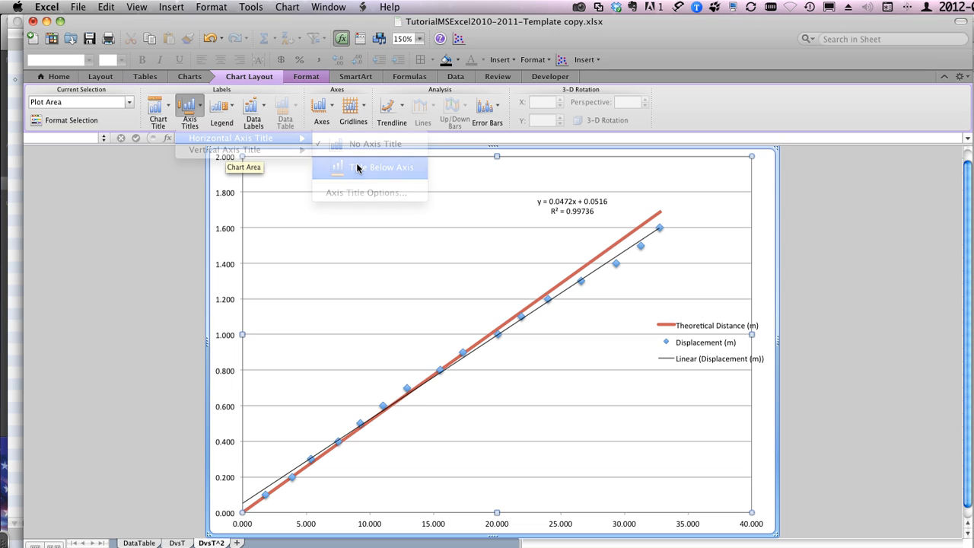
click(199, 106)
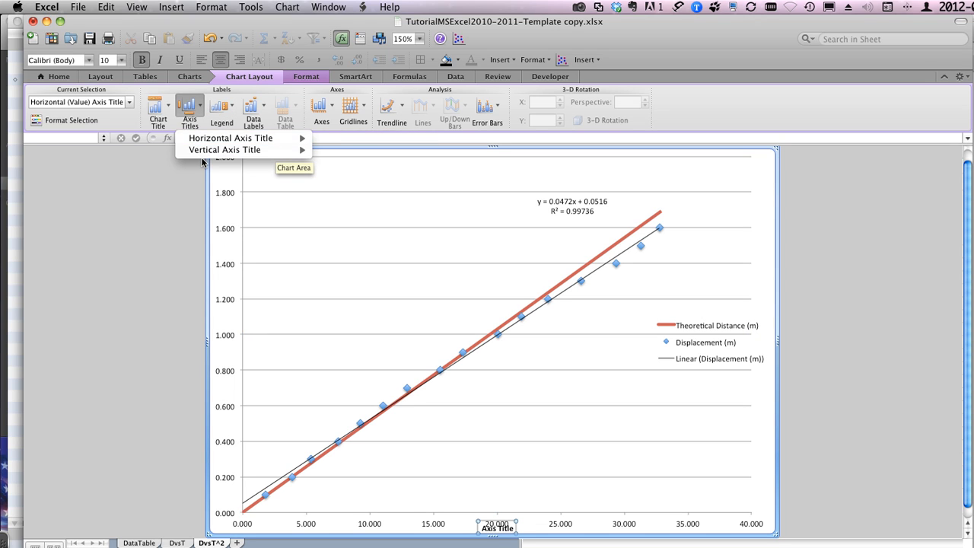
mouse_move(256, 151)
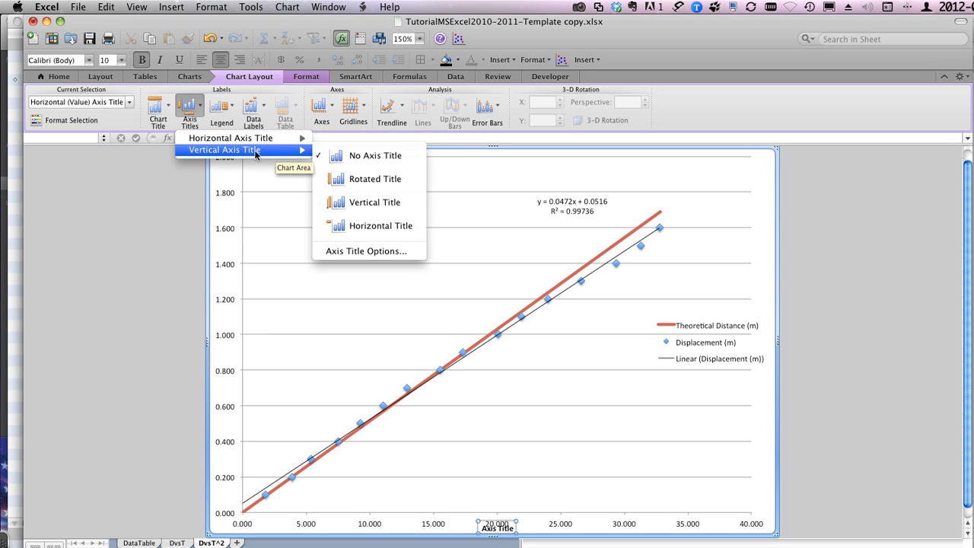
click(358, 180)
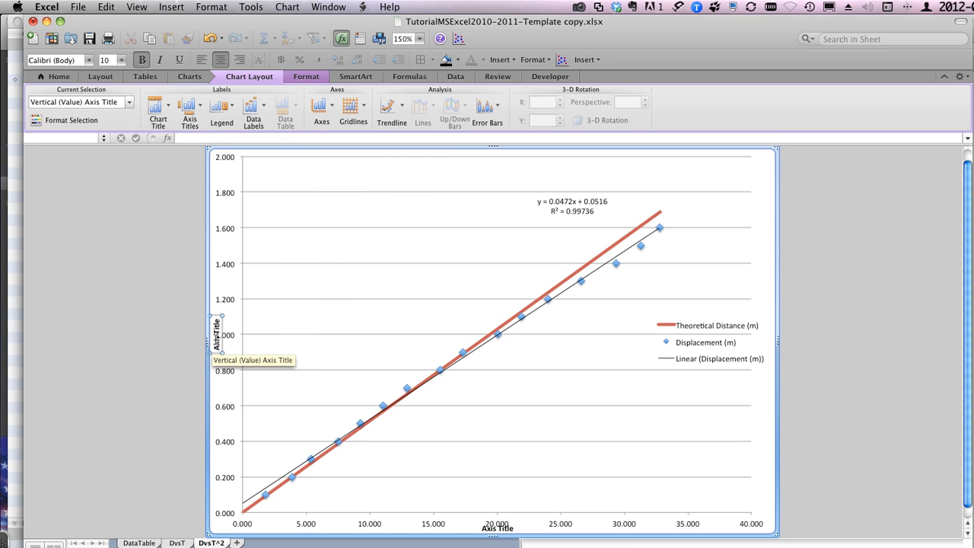
Step: Replace the vertical axis title's placeholder text with "Discplacement [m]"
click(216, 340)
triple_click(217, 339)
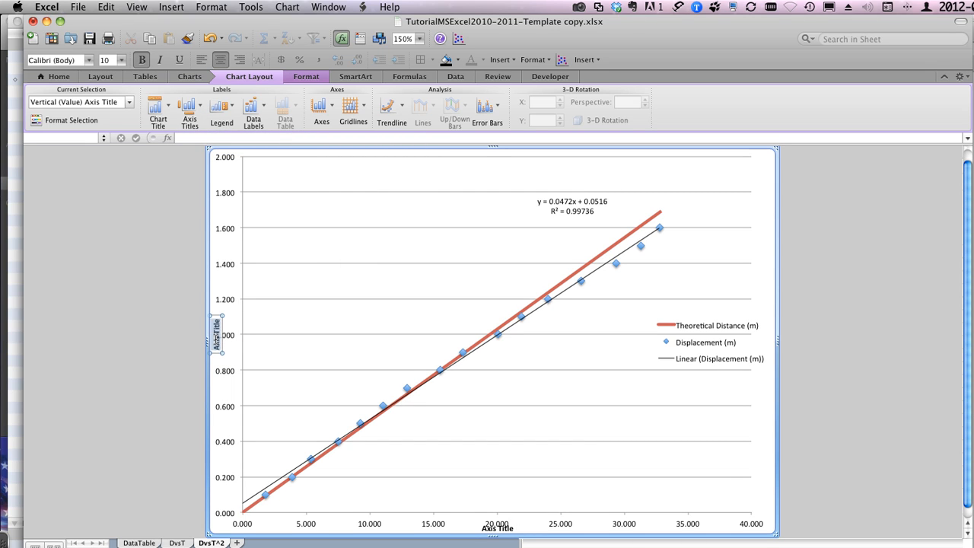
text(D)
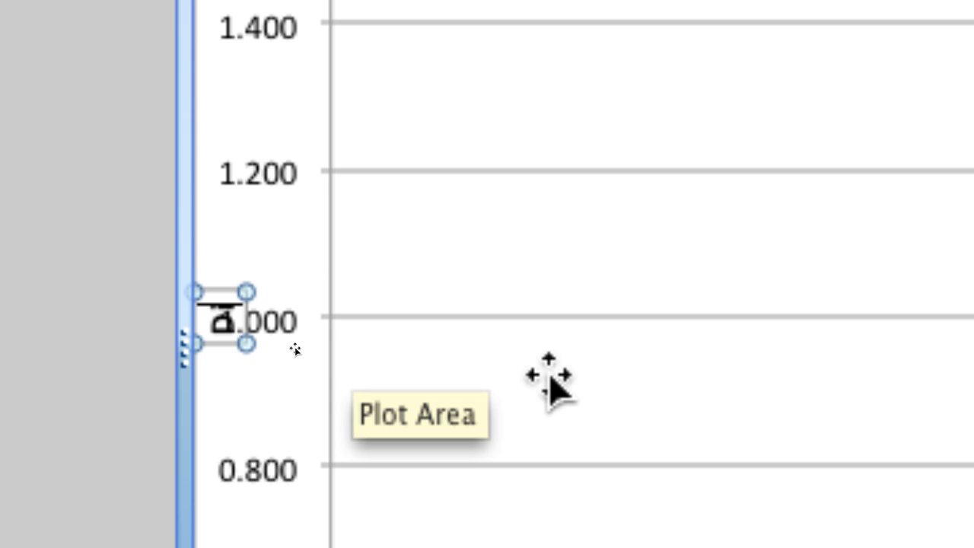
text(iscplacement)
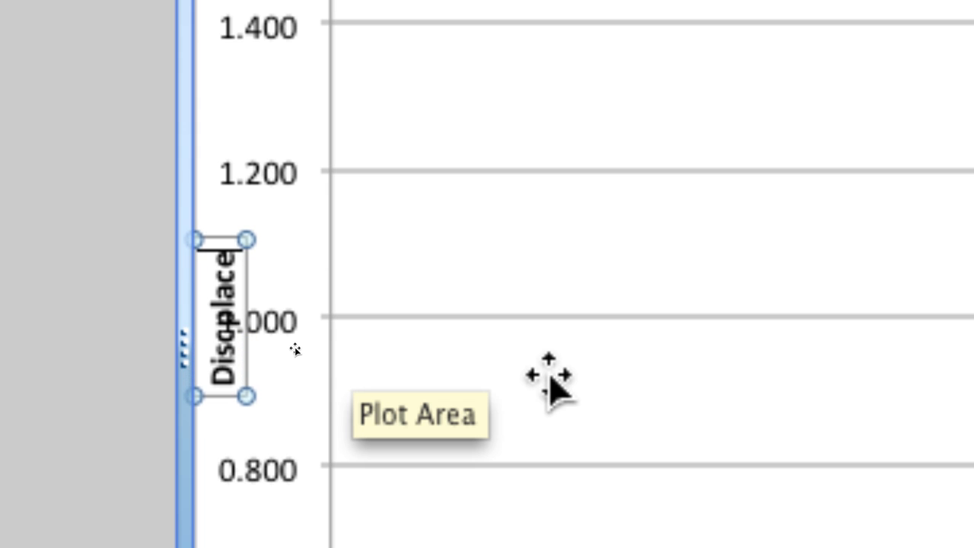
text( [m)
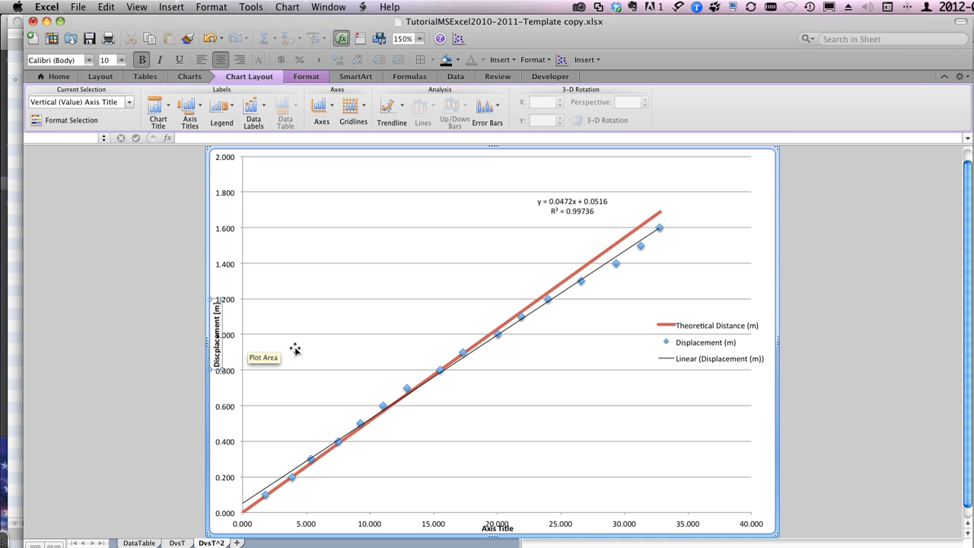
Step: Shrink the plot area from its lower and left edges so the axis numbers clear both axis titles
click(496, 527)
click(526, 516)
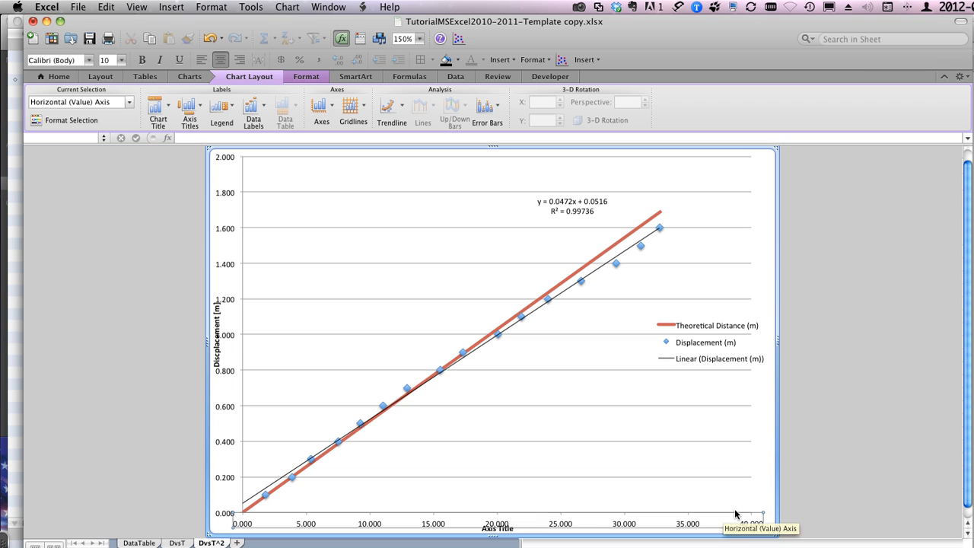
click(636, 471)
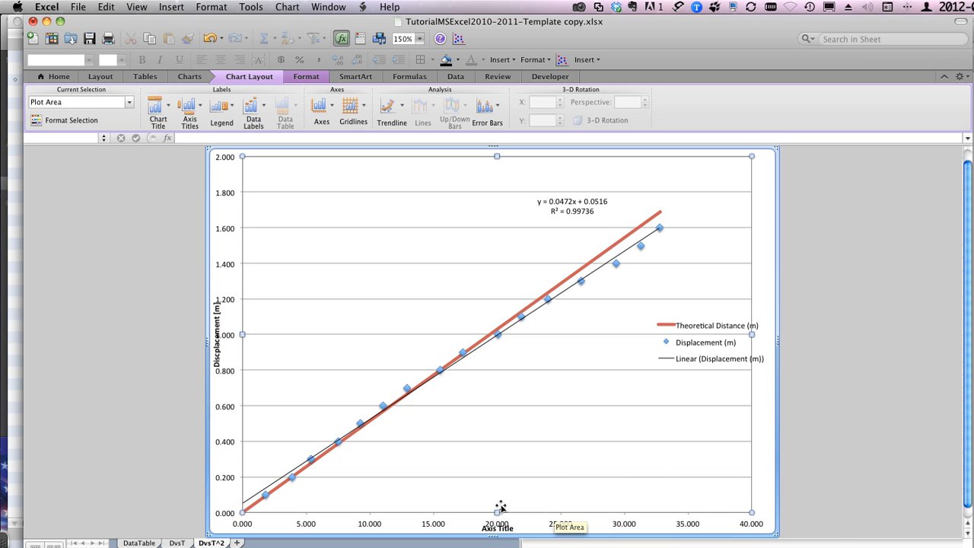
drag(497, 512, 496, 496)
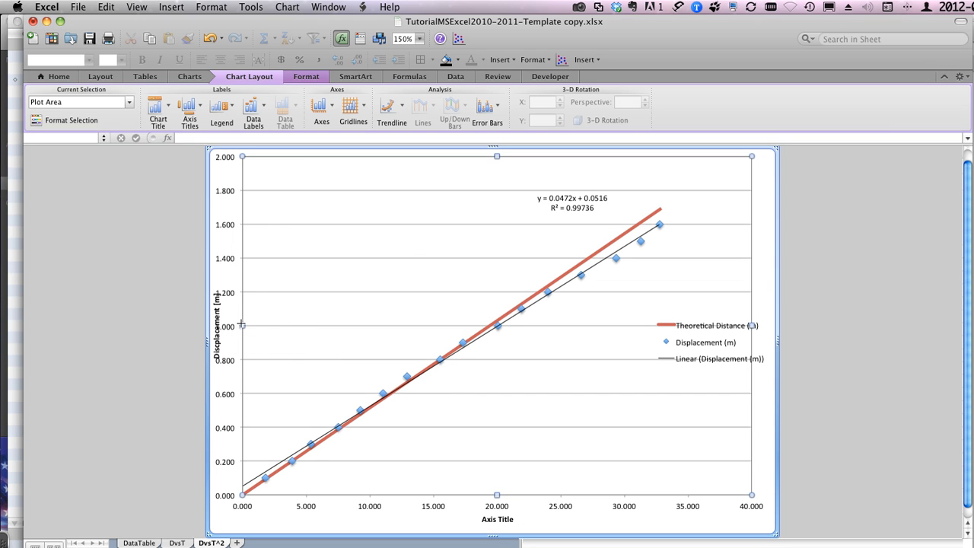
drag(242, 326, 255, 326)
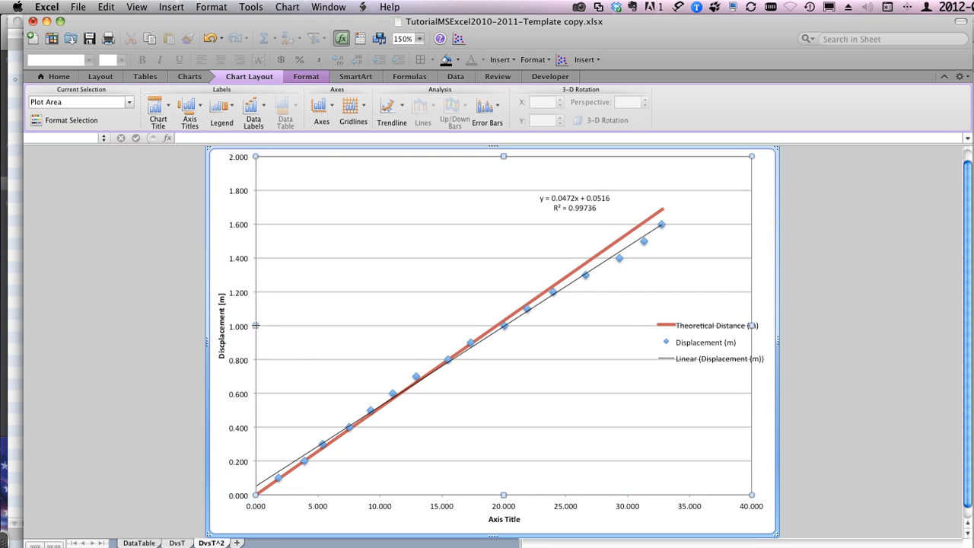
click(500, 521)
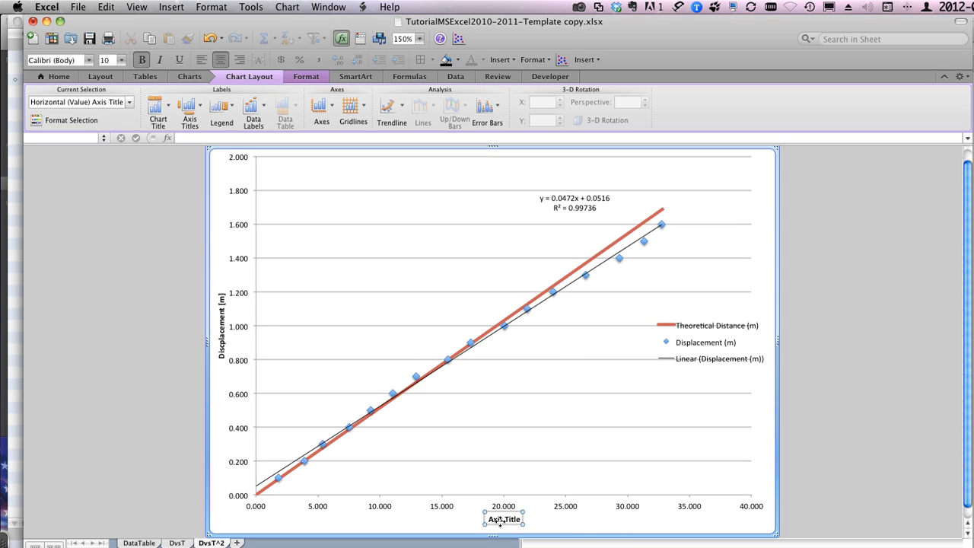
double_click(502, 518)
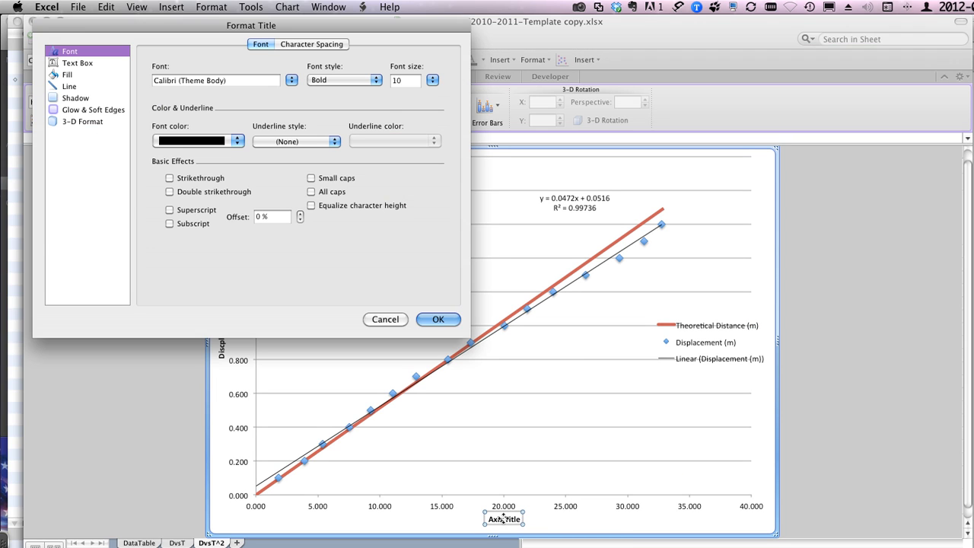
click(391, 318)
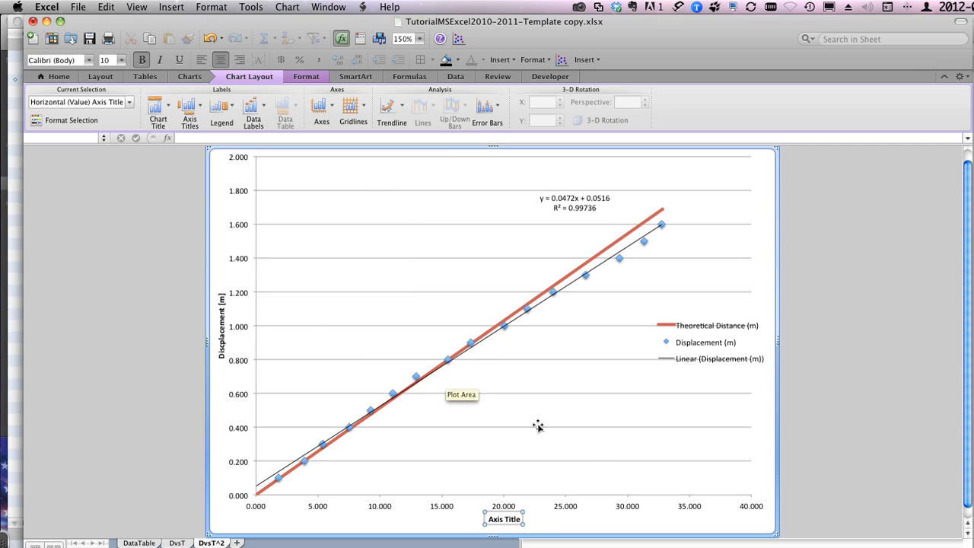
click(578, 445)
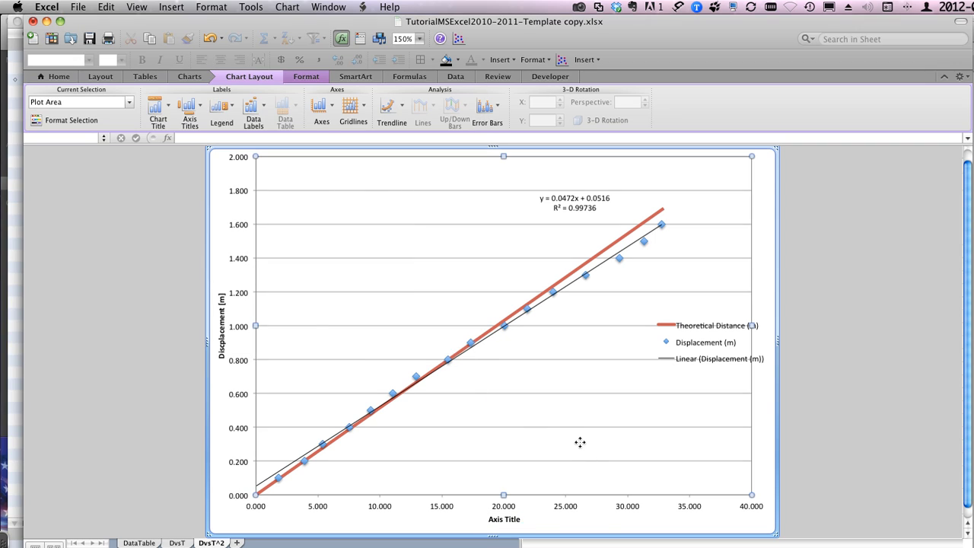
Step: Replace the horizontal axis title's placeholder text with "Time2 [s2]"
click(495, 522)
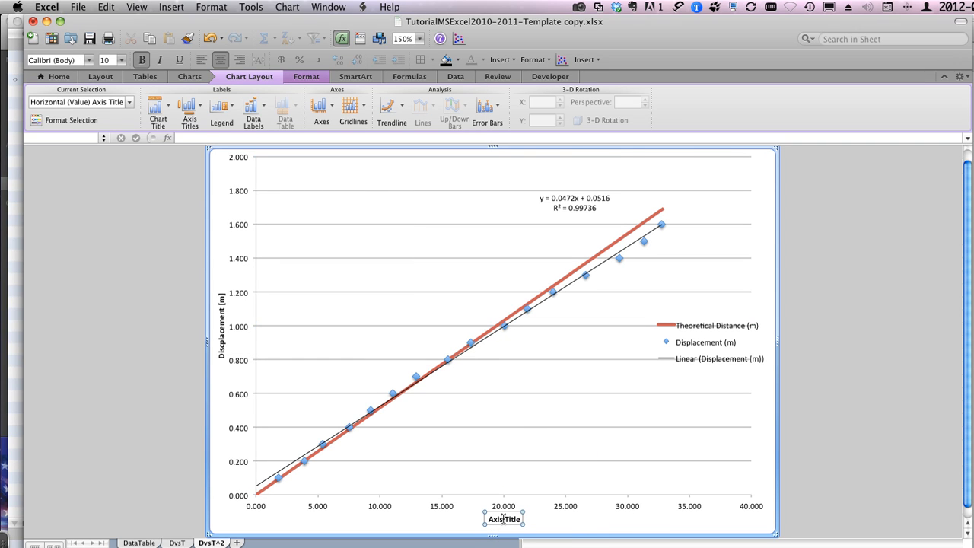
triple_click(503, 519)
key(BackSpace)
text(T)
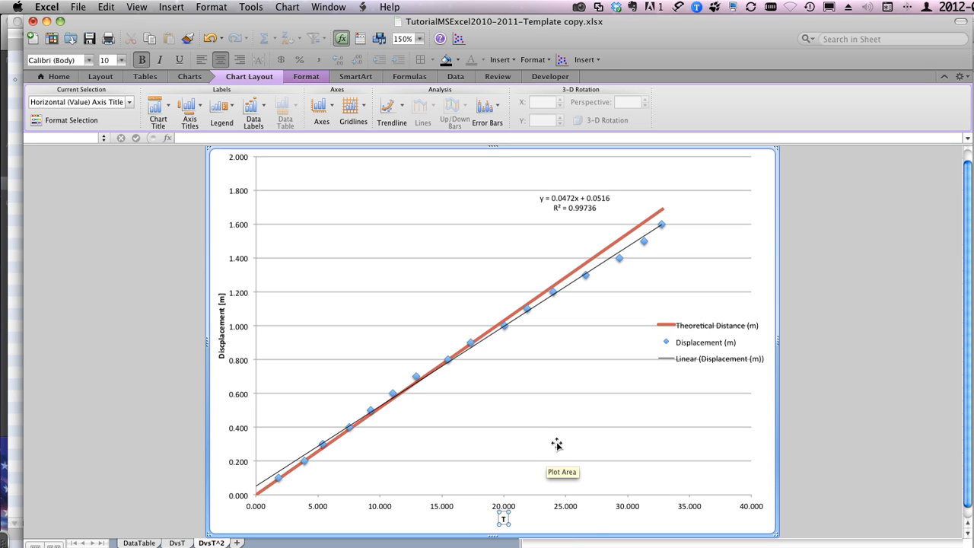
text(ime2 [s2)
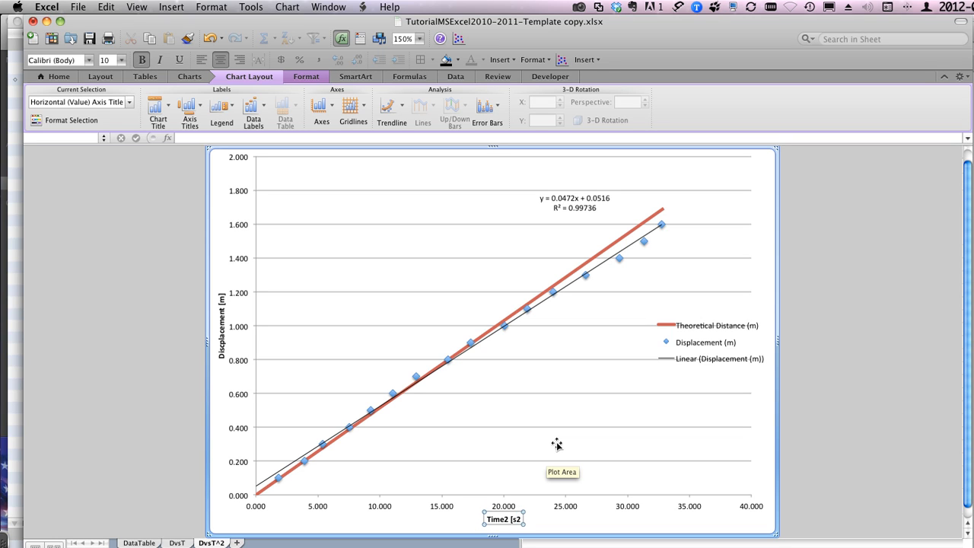
text(])
Step: Try enlarging the horizontal axis title text to 18 points, and undo the size change
triple_click(503, 519)
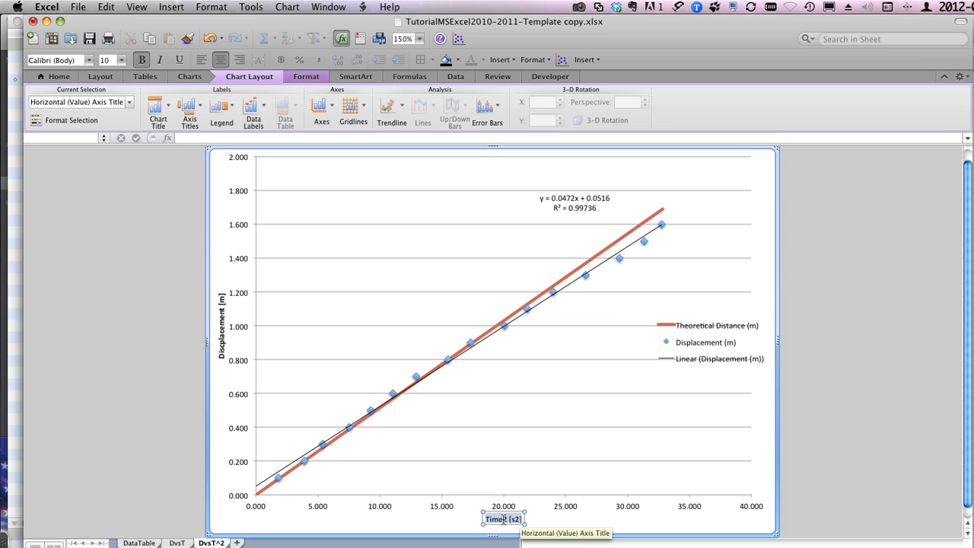
click(119, 64)
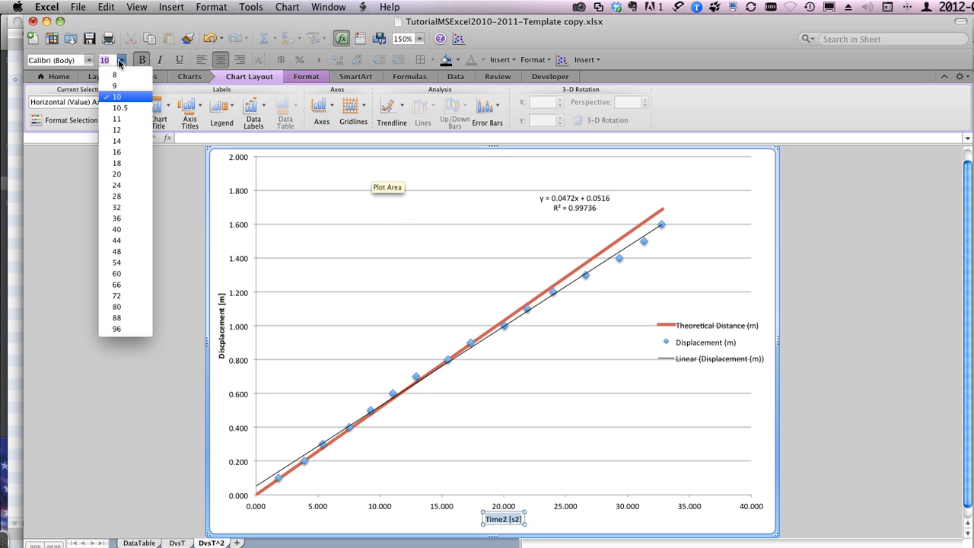
click(117, 163)
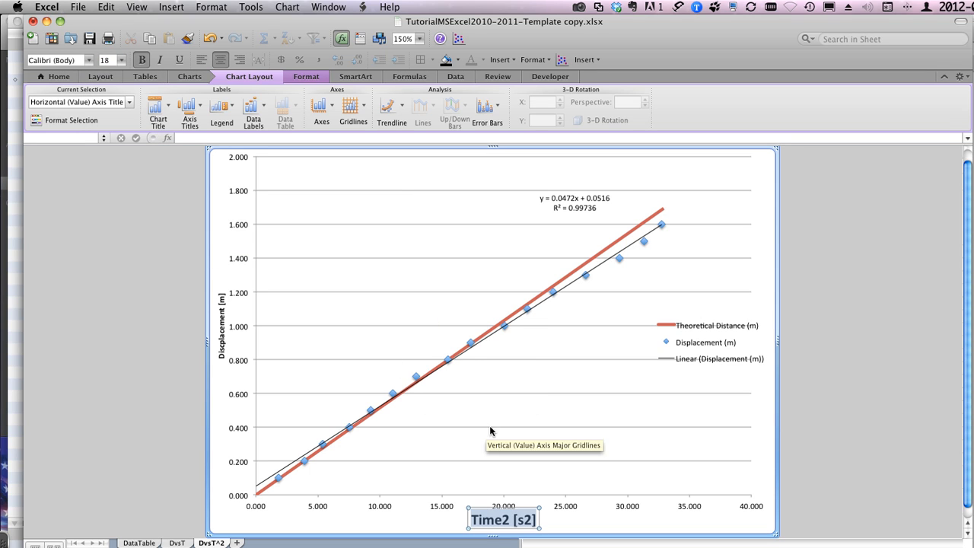
click(511, 519)
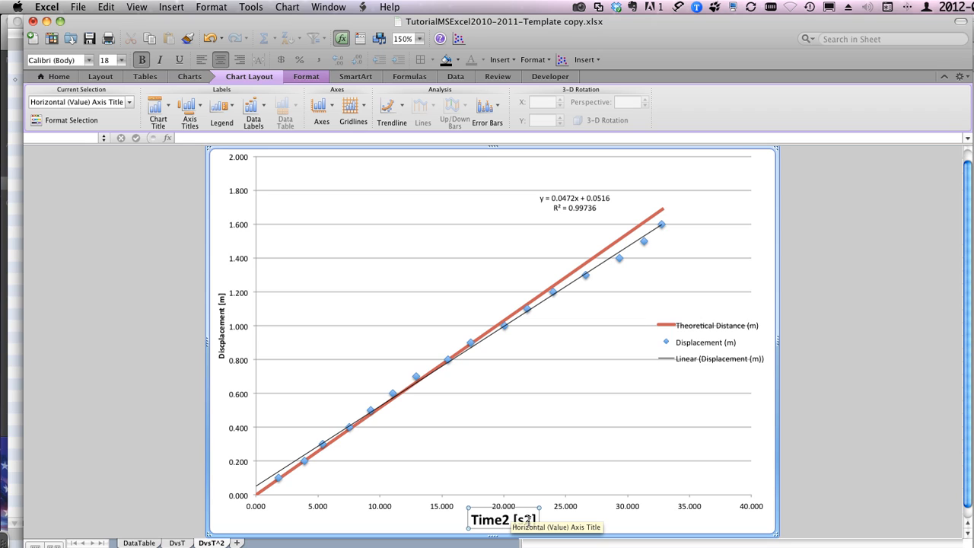
key(shift+Left)
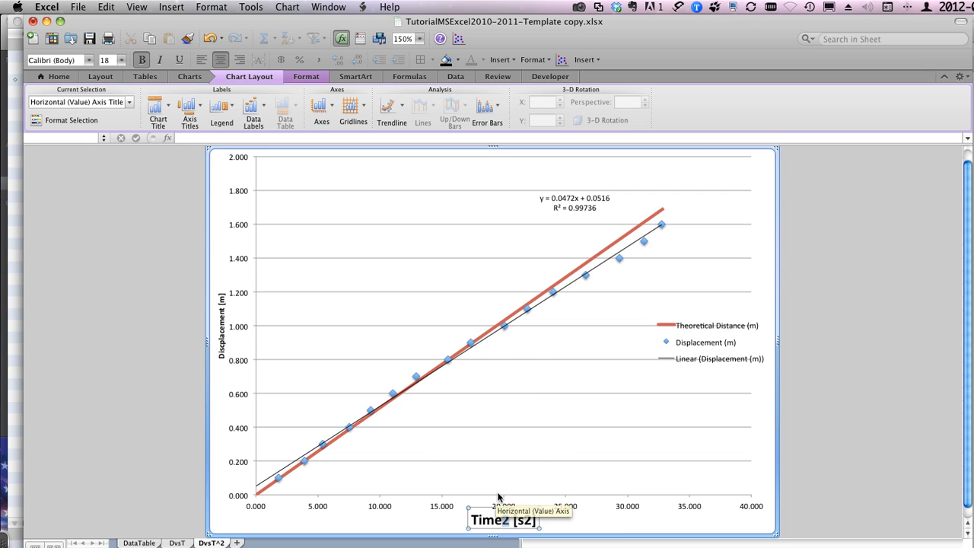
click(478, 525)
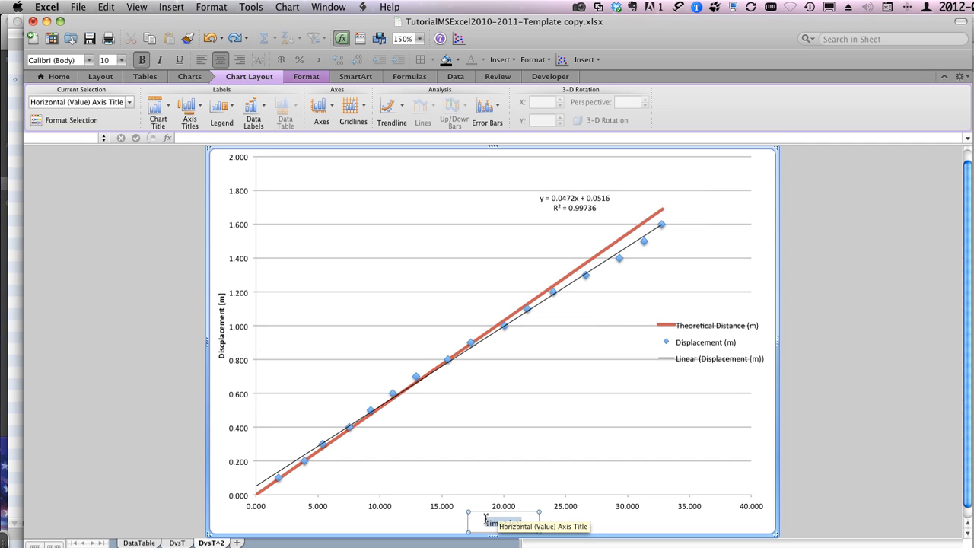
key(super+z)
click(380, 416)
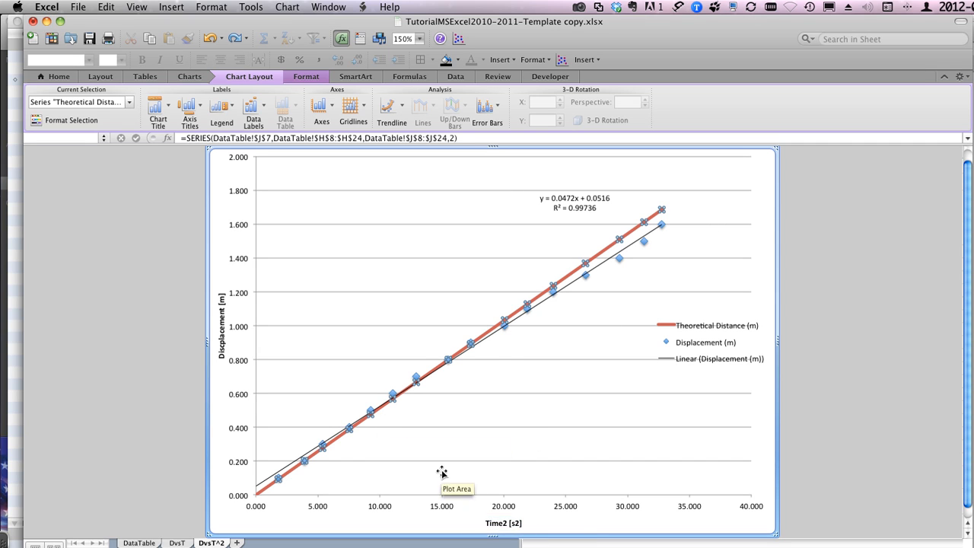
Step: Set the horizontal axis title's font size to 18 and nudge the title slightly upward
click(504, 517)
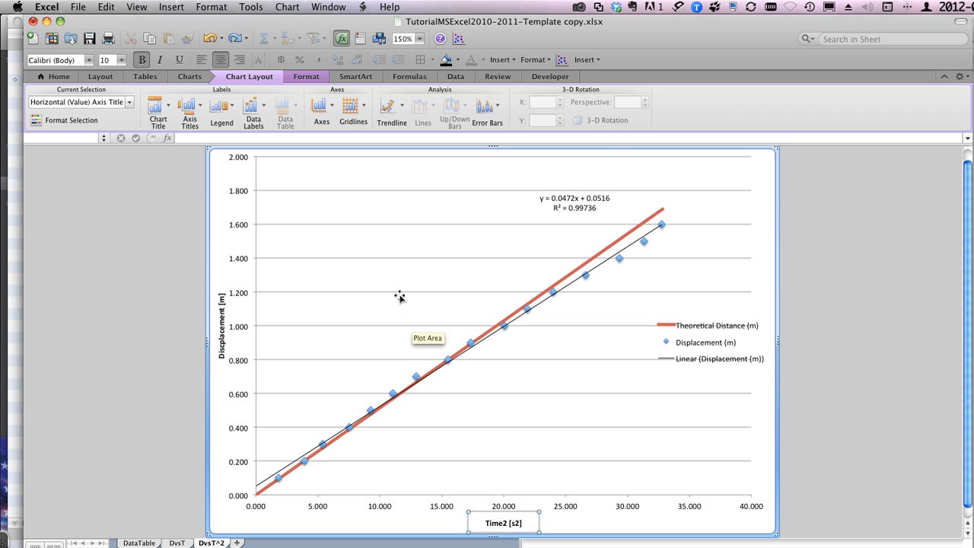
click(120, 59)
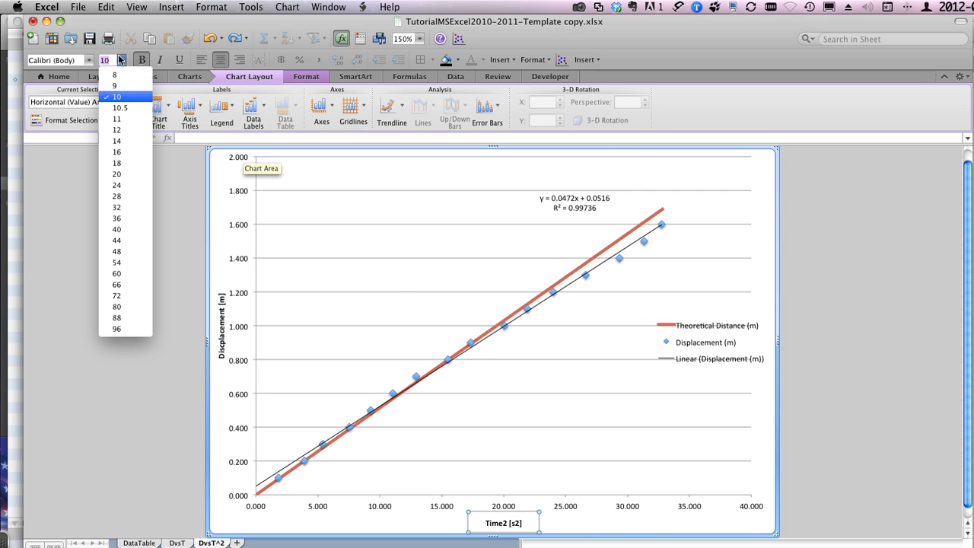
click(117, 163)
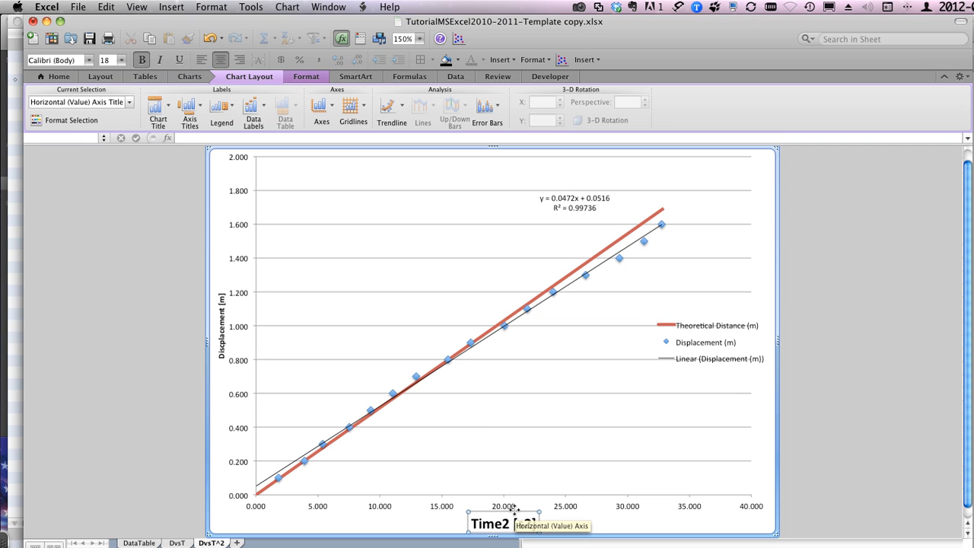
drag(515, 510, 514, 507)
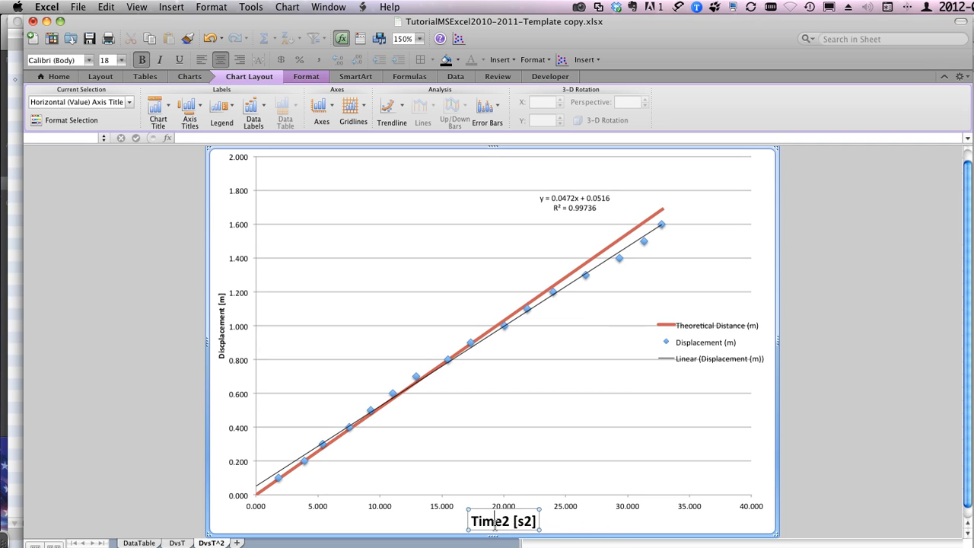
Step: Format the 2 after "Time" in the horizontal axis title as superscript
key(Right)
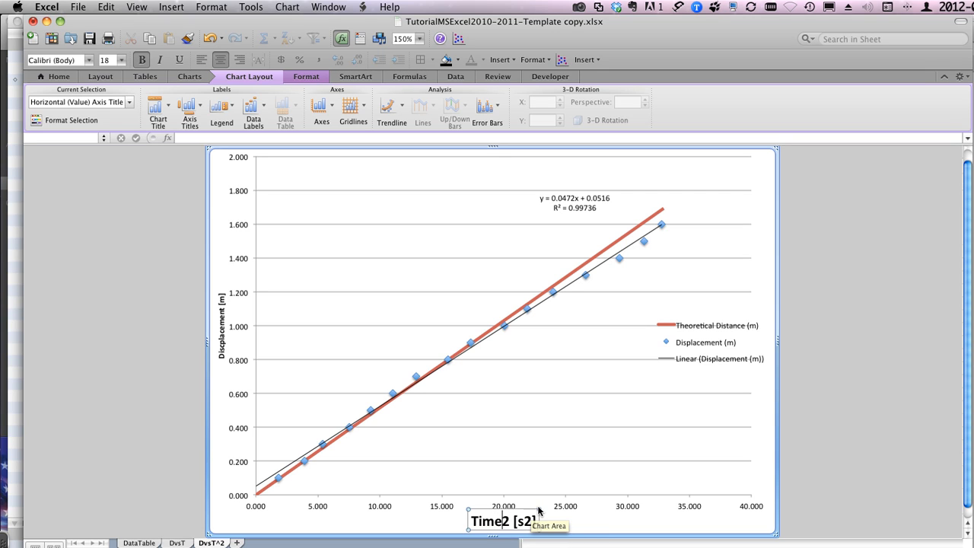
key(shift+Right)
click(228, 8)
click(227, 23)
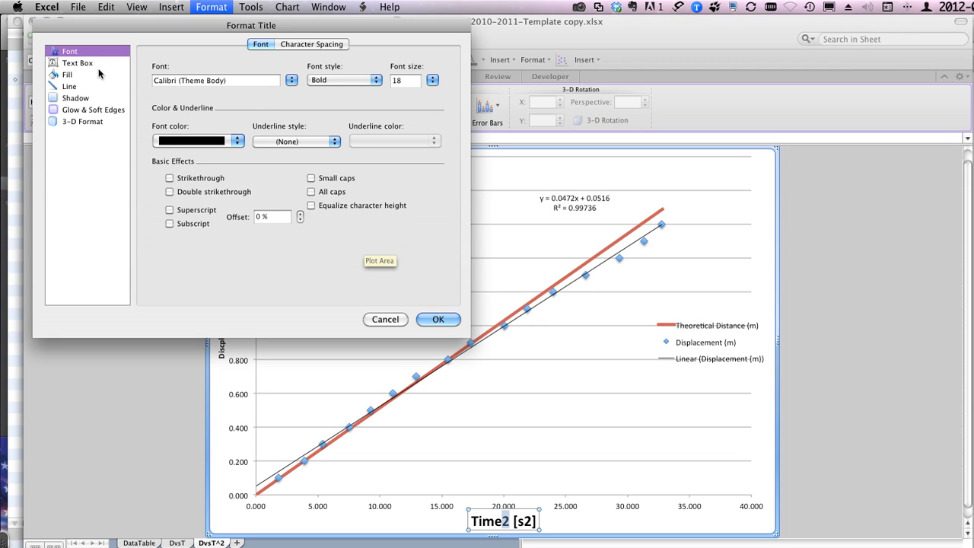
click(191, 214)
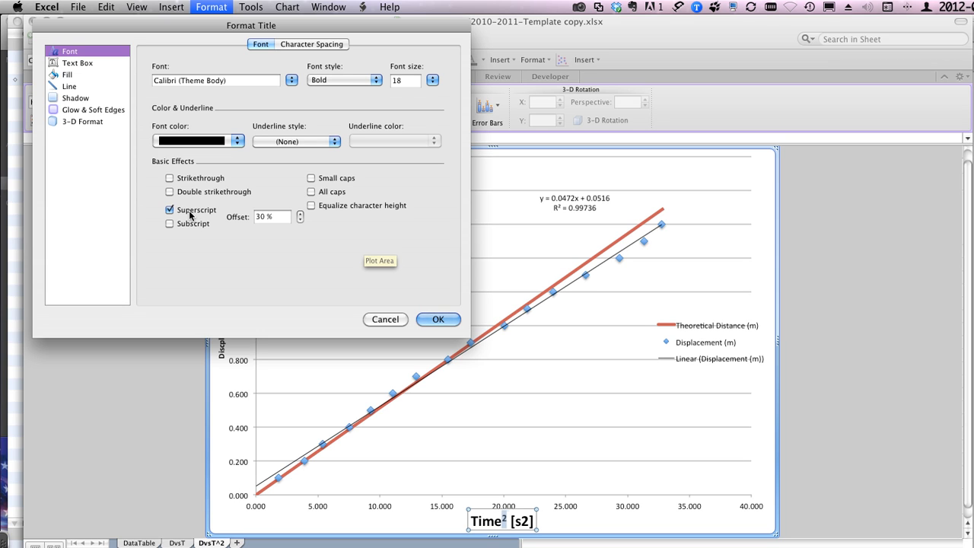
click(438, 320)
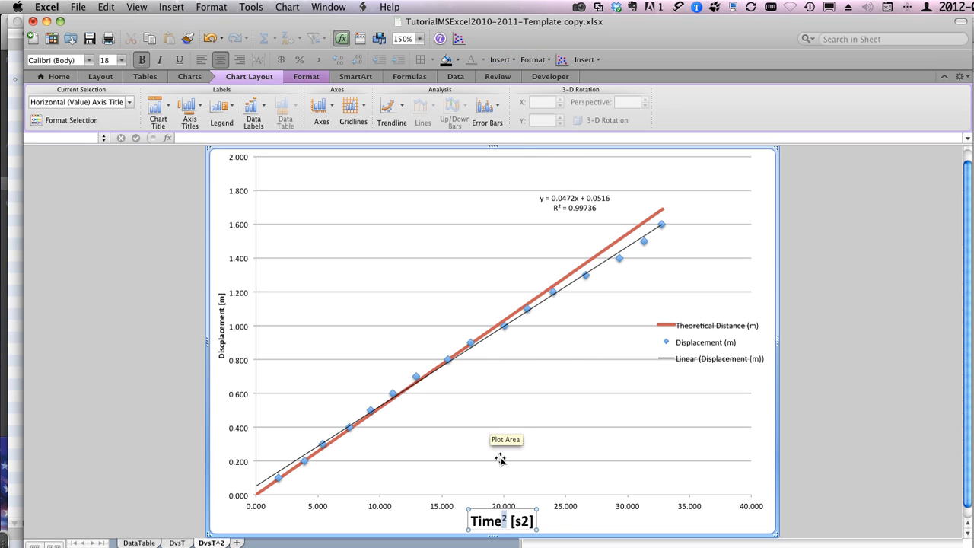
Step: Format the 2 inside the bracketed unit "[s2]" of the horizontal axis title as superscript
click(524, 521)
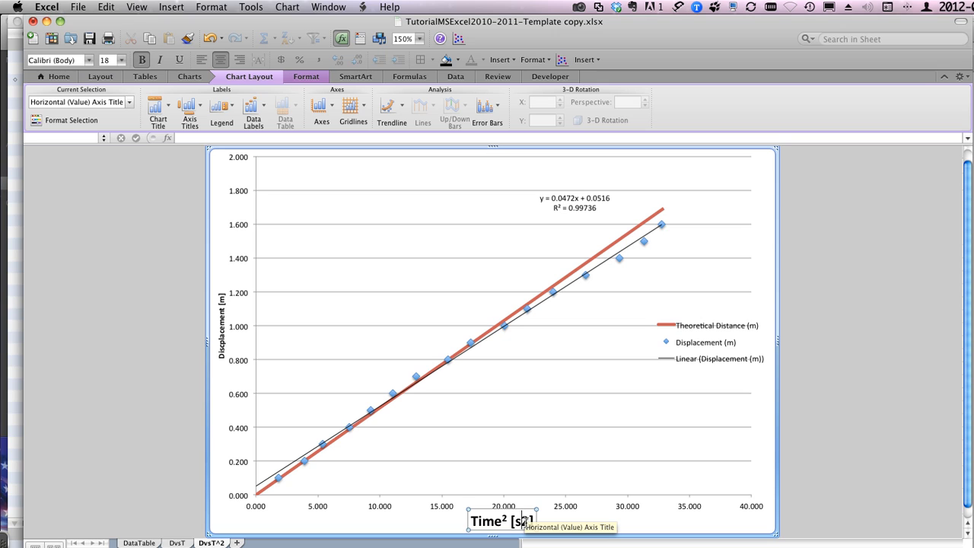
drag(525, 522, 526, 521)
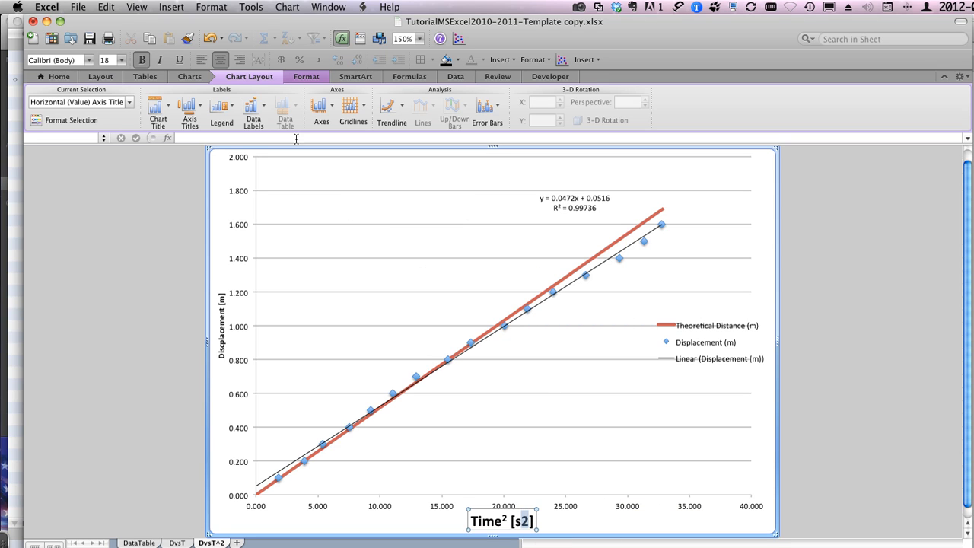
click(220, 7)
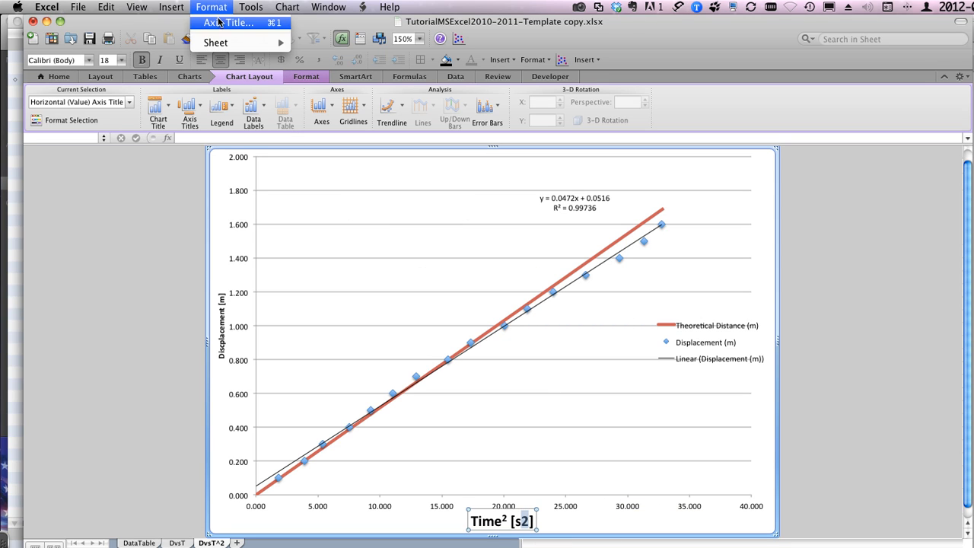
click(221, 23)
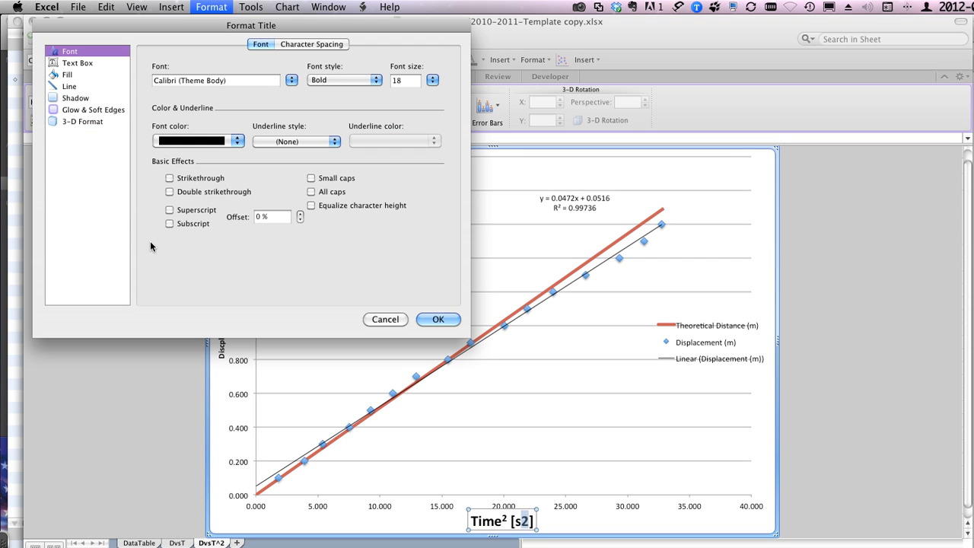
click(194, 212)
click(438, 319)
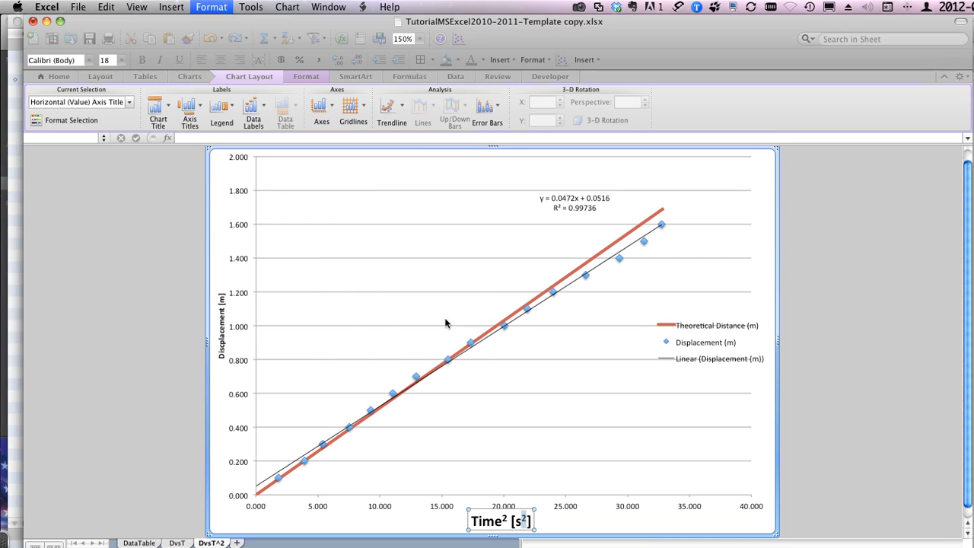
click(599, 384)
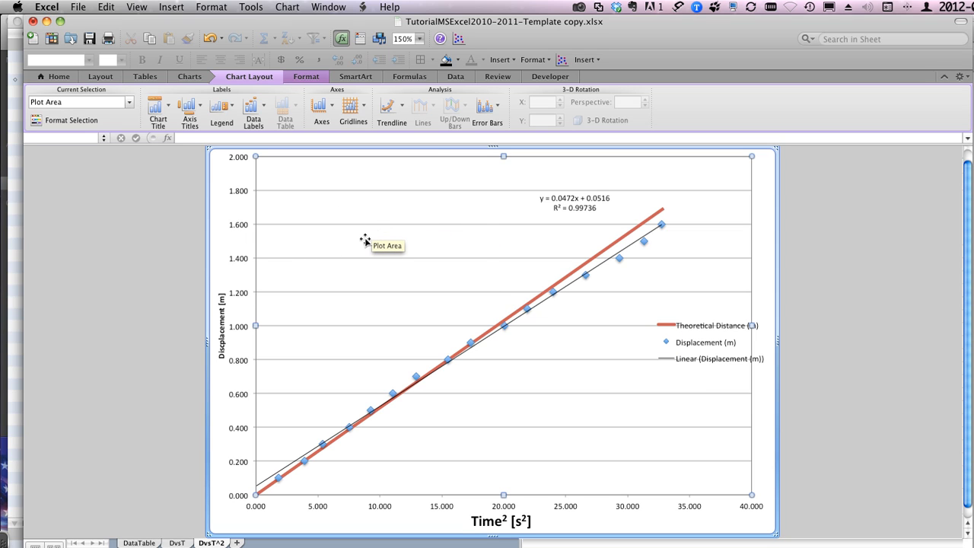
Step: Insert a wide text box in the plot area beside the trendline equation and set its font size to 18
click(506, 63)
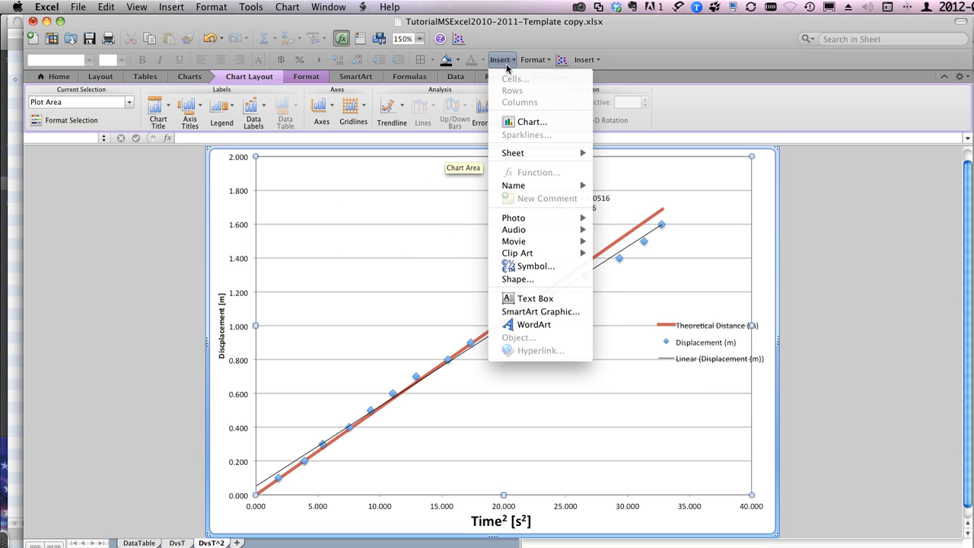
click(521, 299)
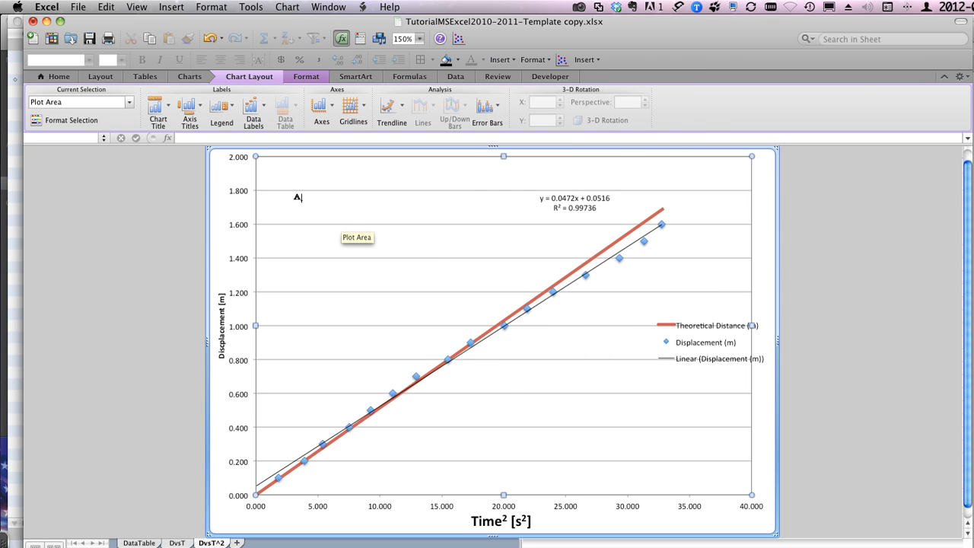
drag(282, 199, 518, 250)
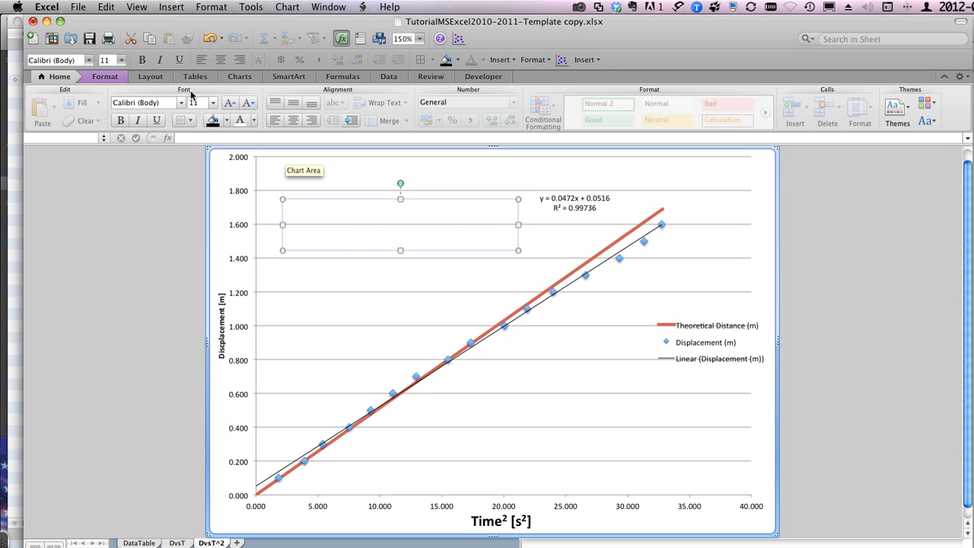
click(121, 60)
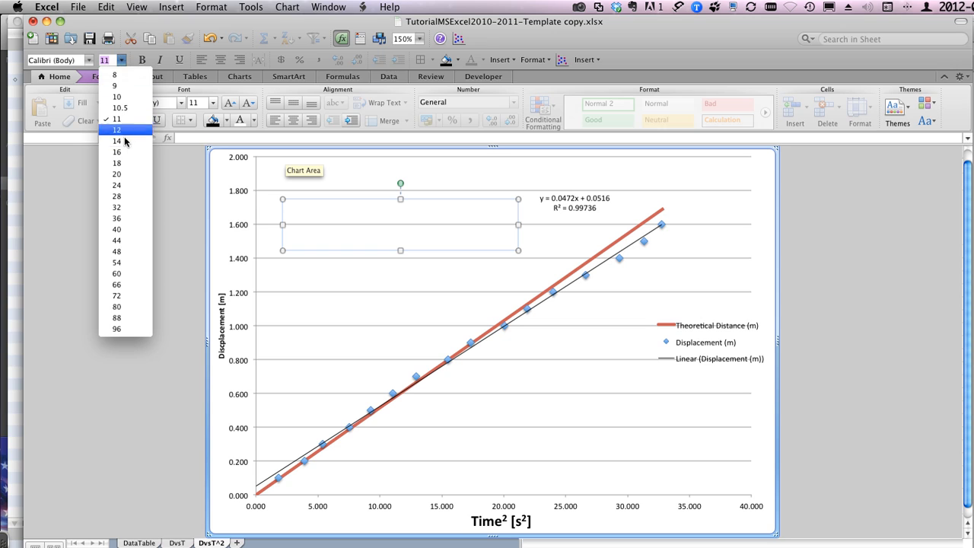
click(116, 163)
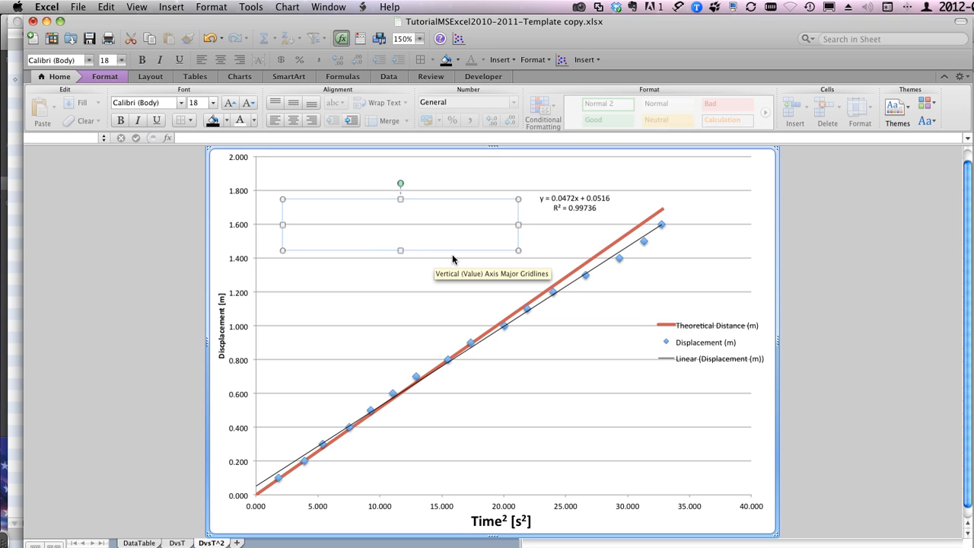
Step: Enter the trendline equation with units in the text box: "D = 0.047 [ms-2] t2 + 0.052 [m]"
text(D = 0.047 [ms)
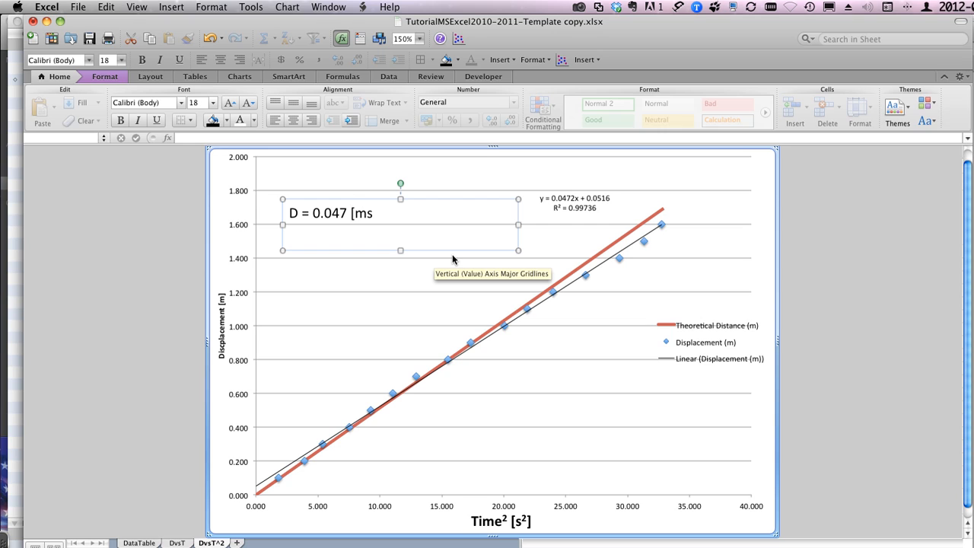
text(-2] t2 + 0.052 [m)
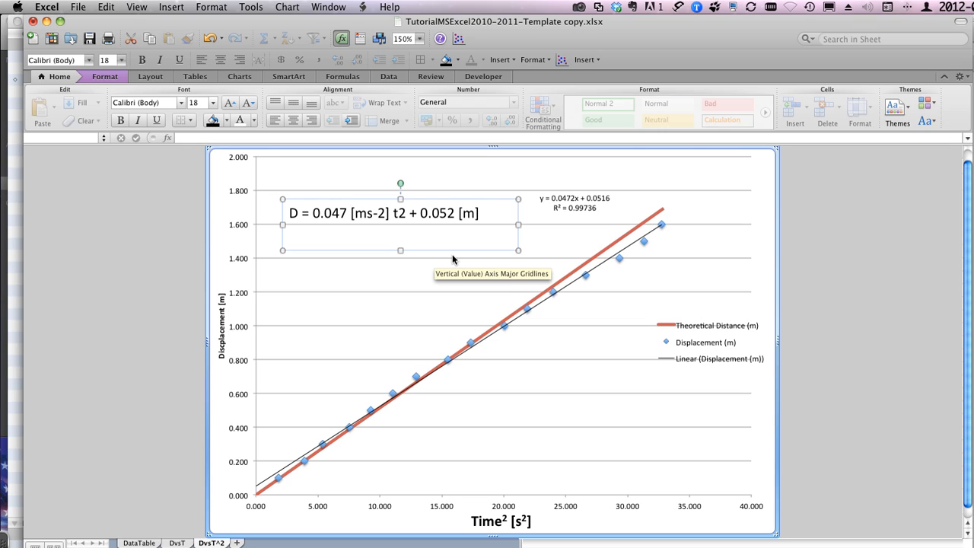
text(Dpred = 0.05)
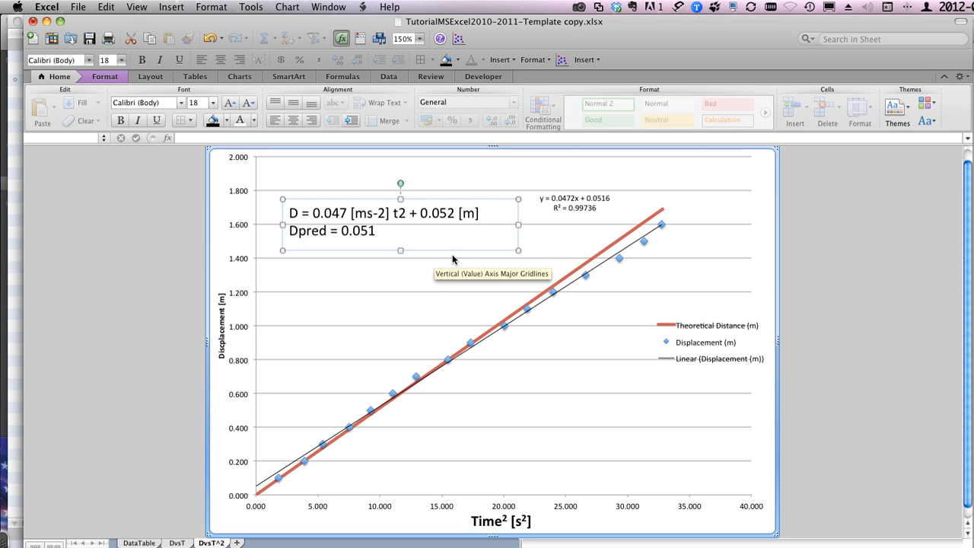
text(1)
Step: Add a second line "Dpred = 0.052 [ms-2] t2" to the text box, checking the predicted slope on the DataTable sheet
key(BackSpace)
text(2)
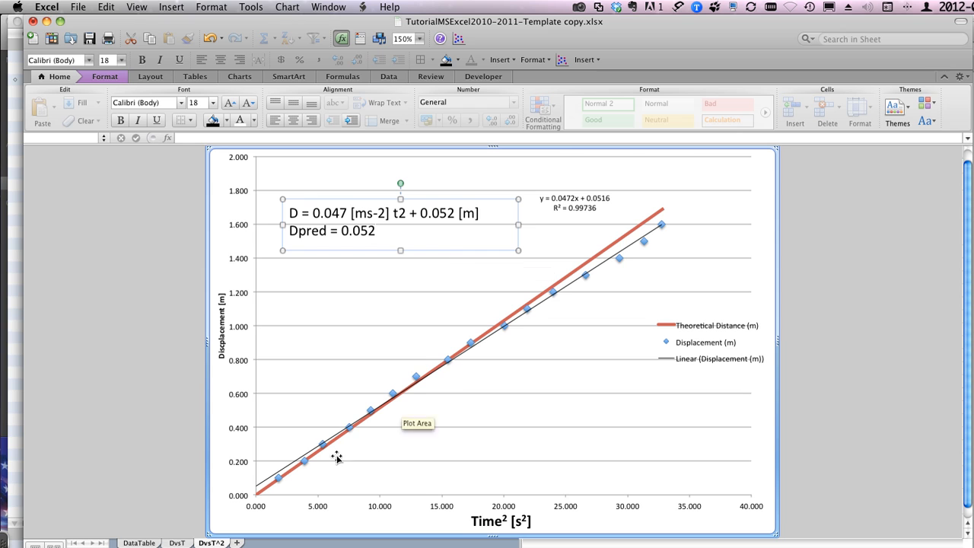
click(139, 542)
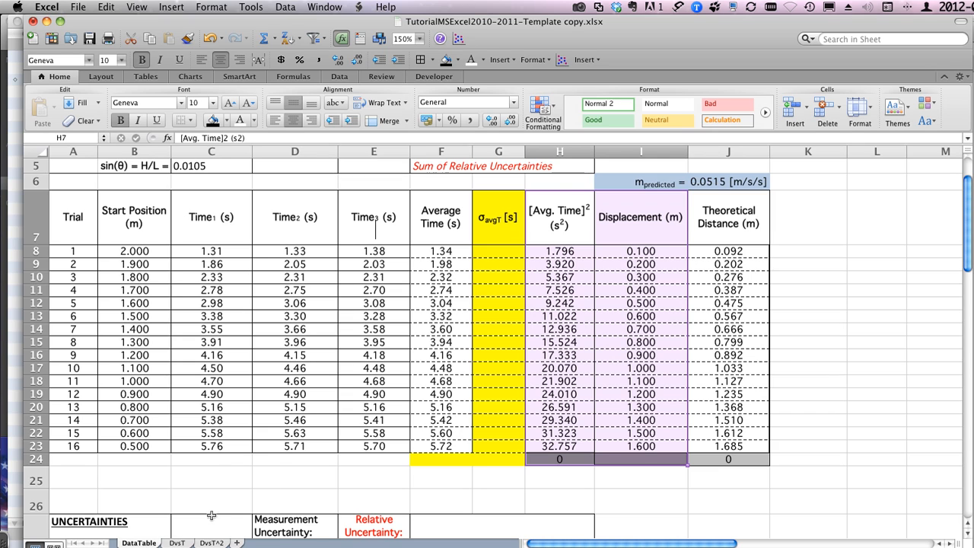
click(214, 543)
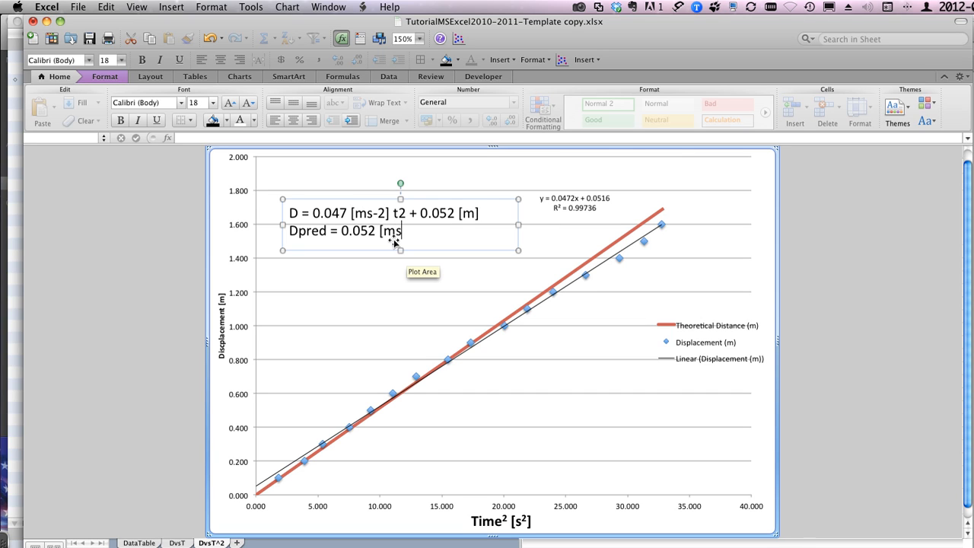
text(s-2))
key(BackSpace)
text(] t2)
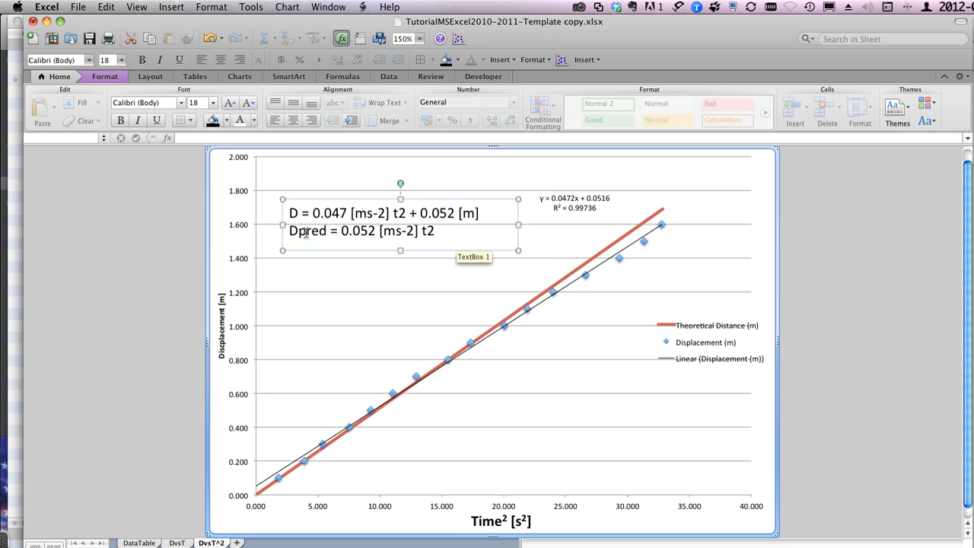
drag(299, 231, 327, 235)
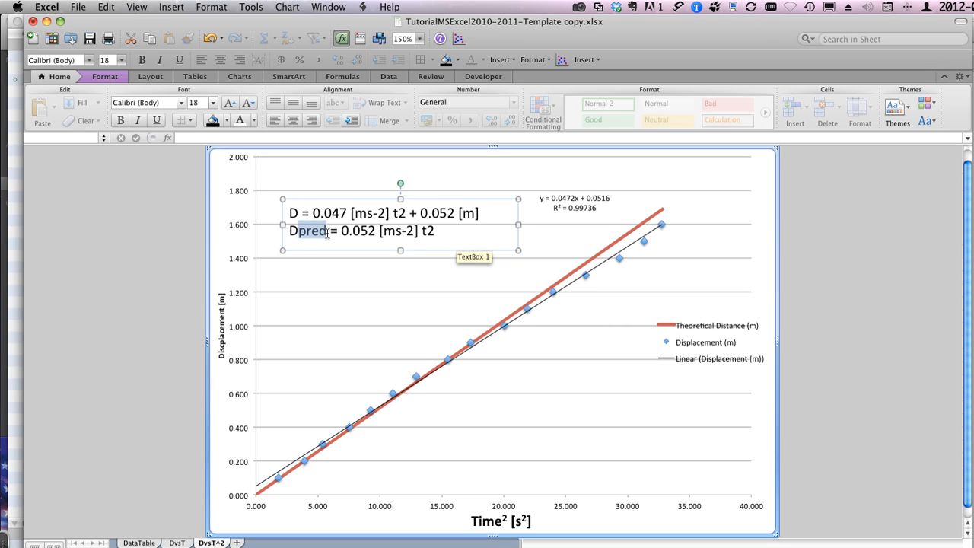
key(super+1)
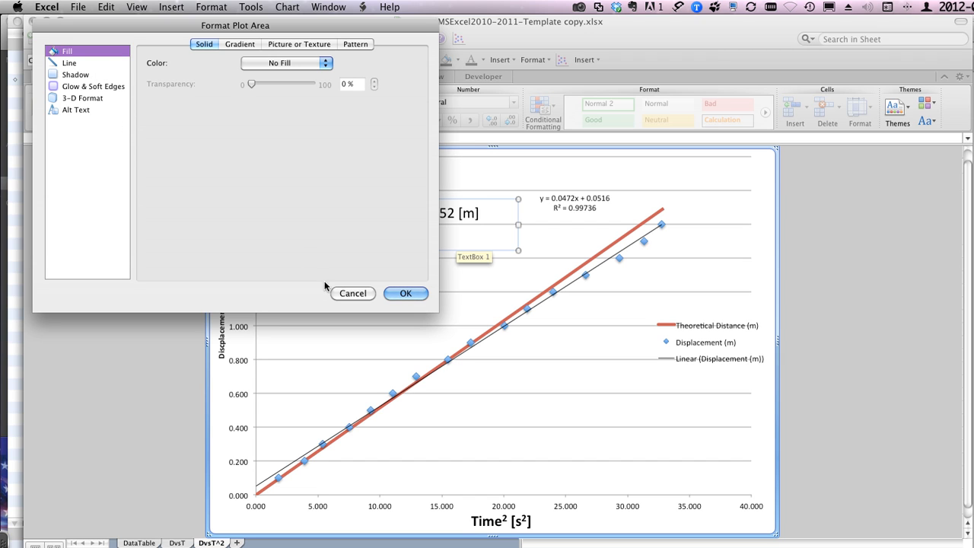
click(346, 293)
click(352, 271)
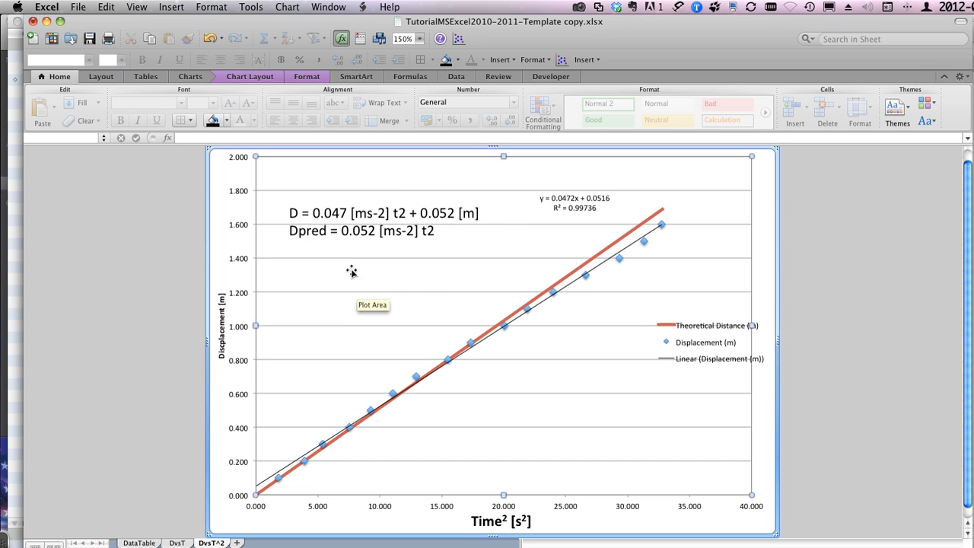
click(338, 232)
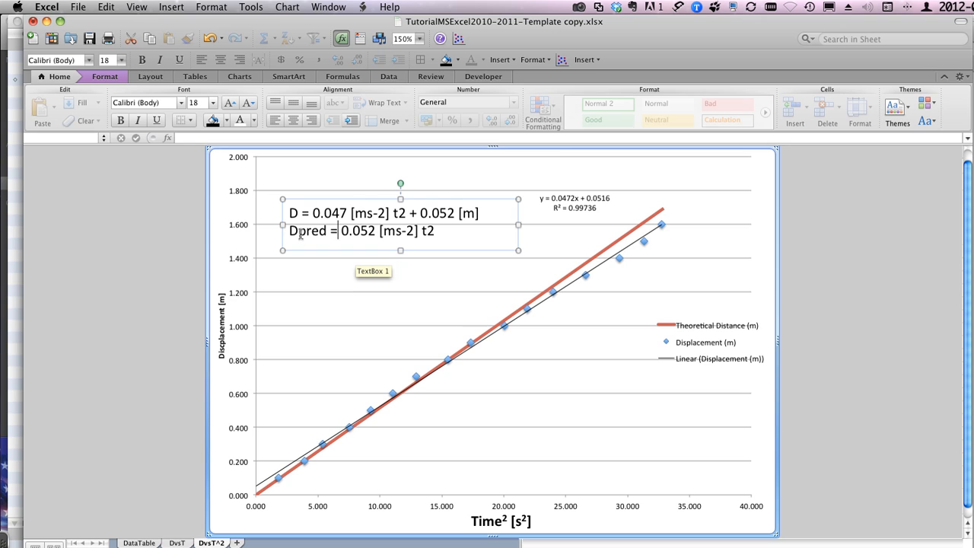
drag(298, 232, 328, 233)
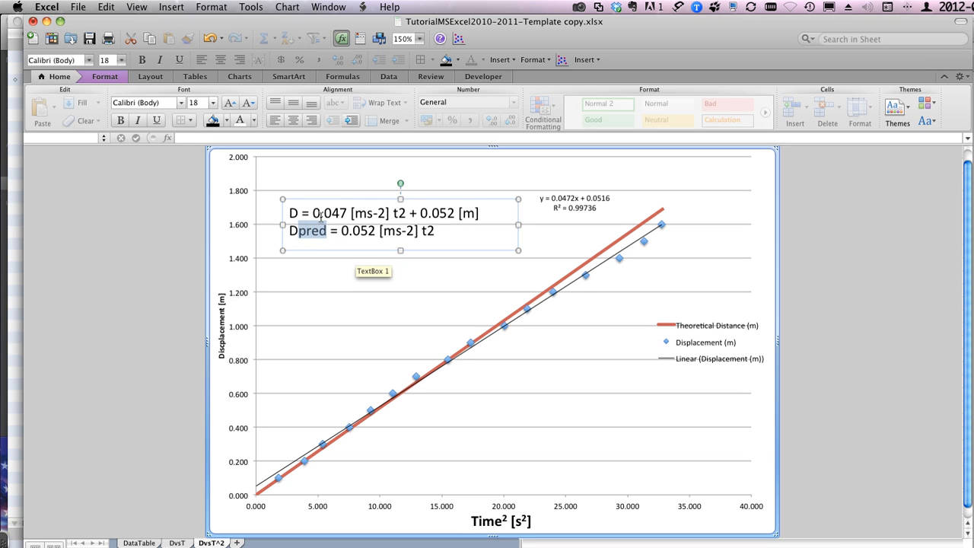
click(211, 7)
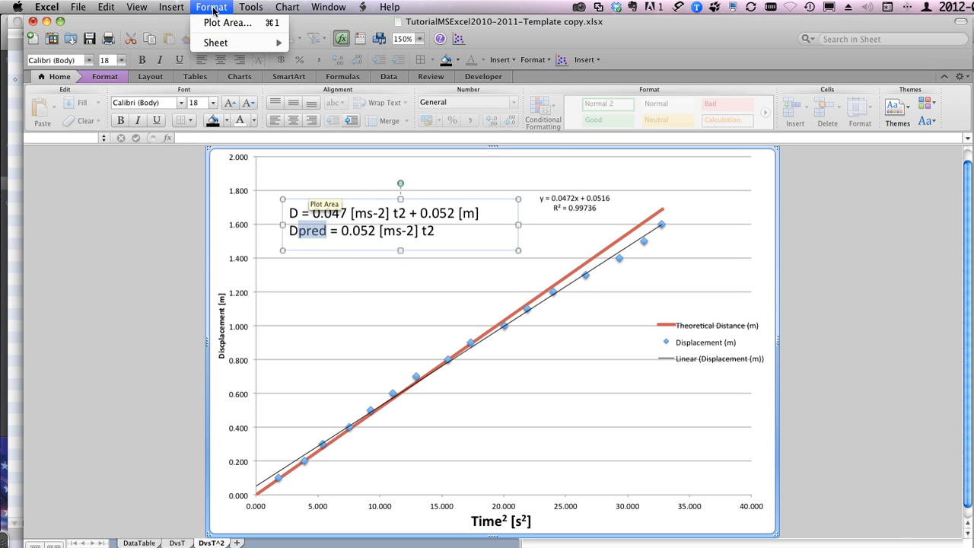
click(212, 4)
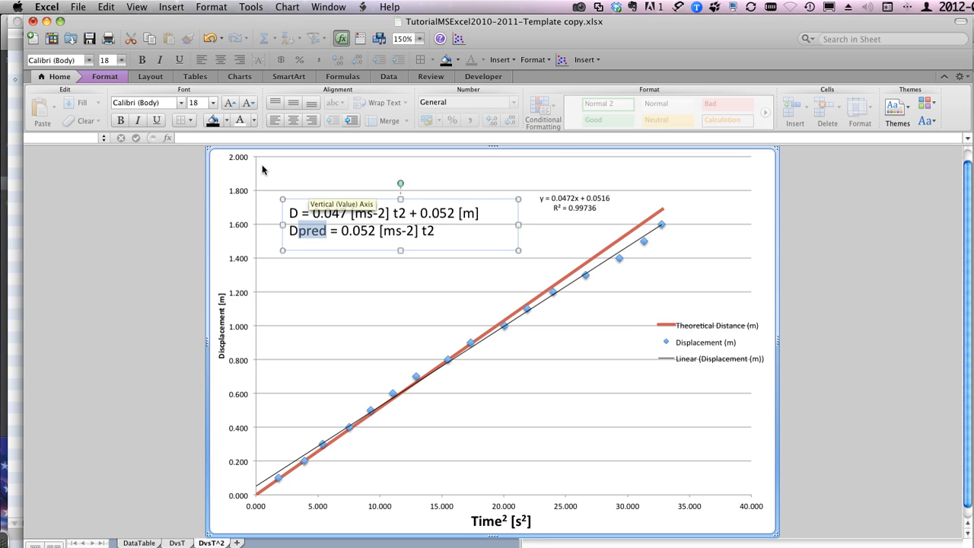
Step: Format the "-2" in the first equation's "[ms-2]" unit as subscript
click(362, 213)
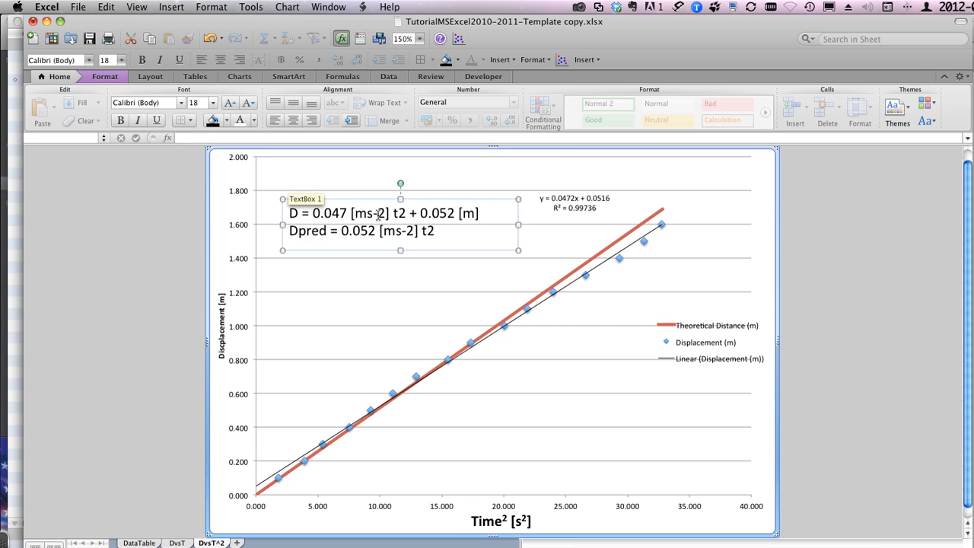
drag(374, 213, 386, 214)
click(534, 60)
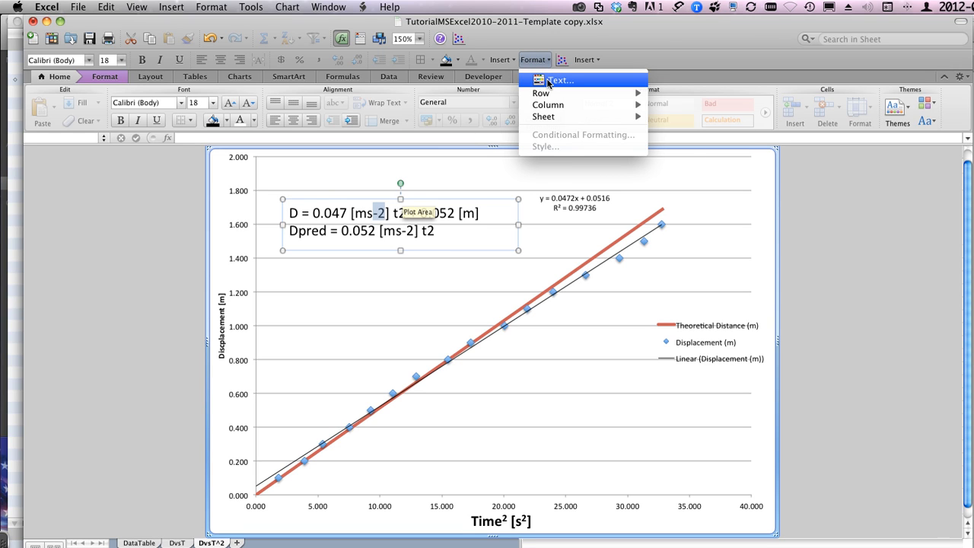
click(548, 81)
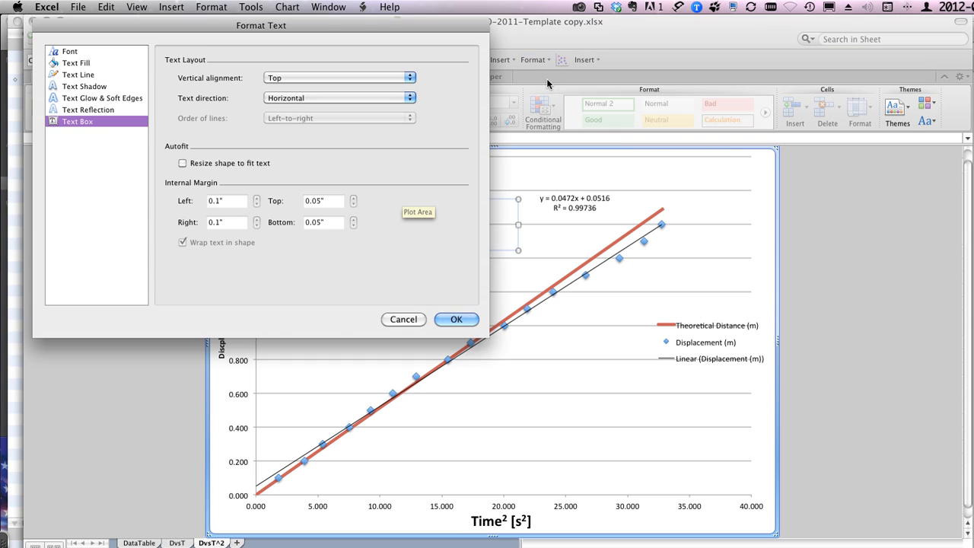
click(76, 53)
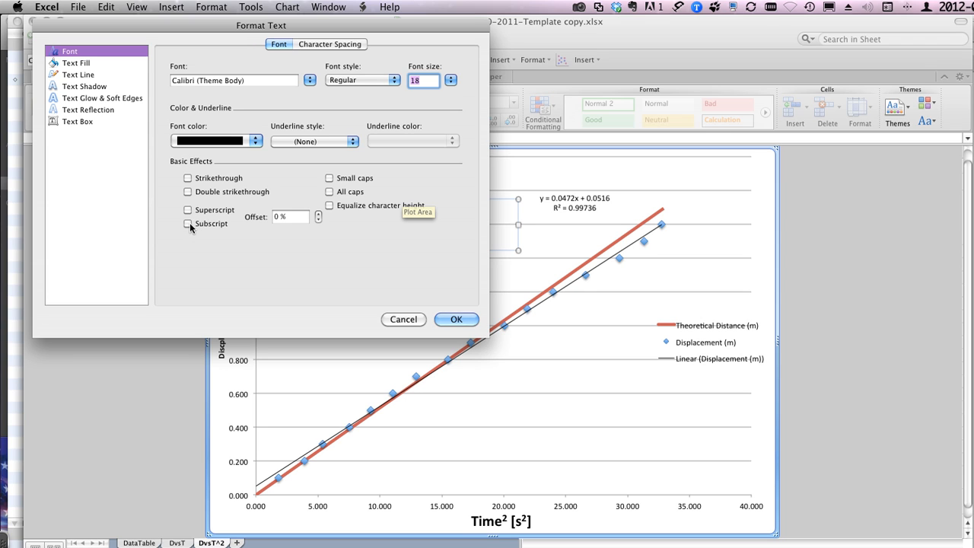
click(188, 223)
click(448, 319)
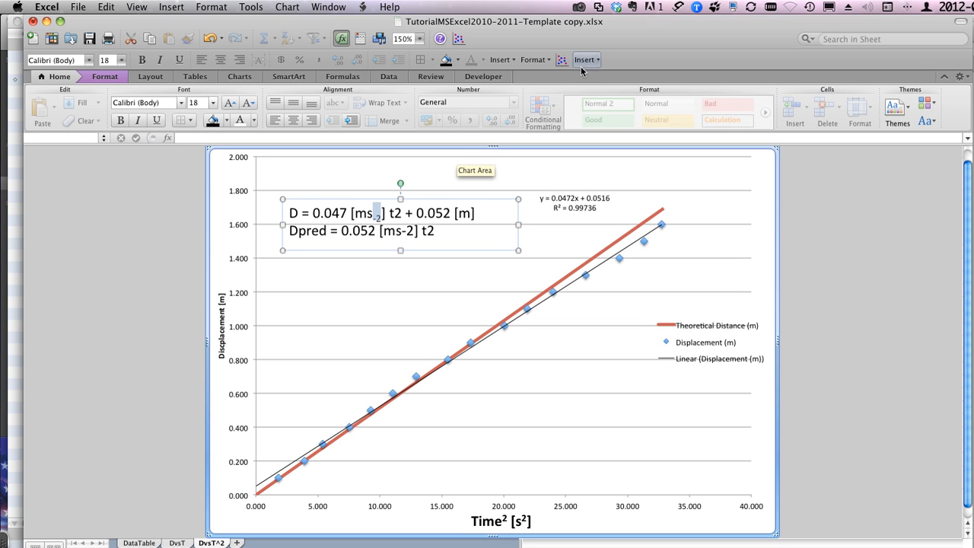
Step: Change the "-2" in the first equation's "[ms-2]" unit to superscript
click(532, 63)
click(535, 79)
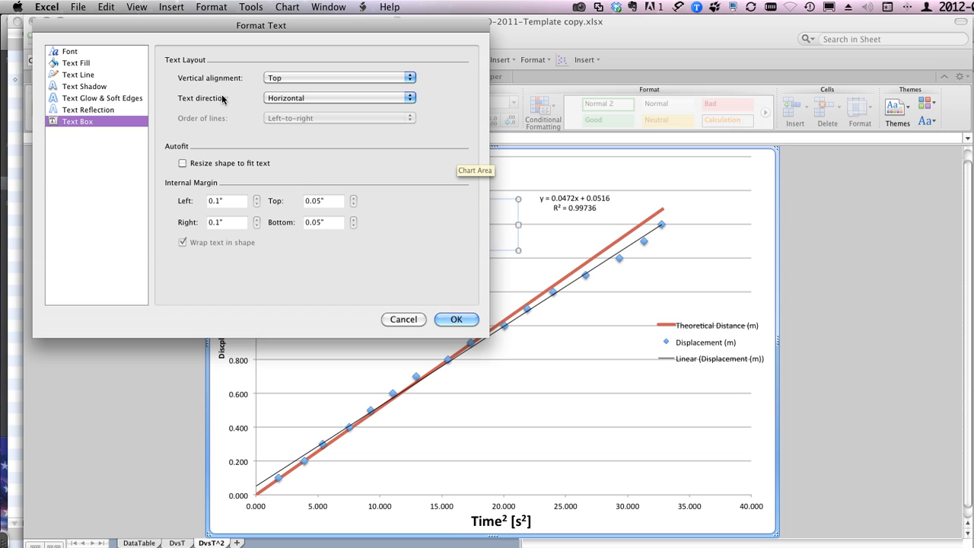
click(67, 50)
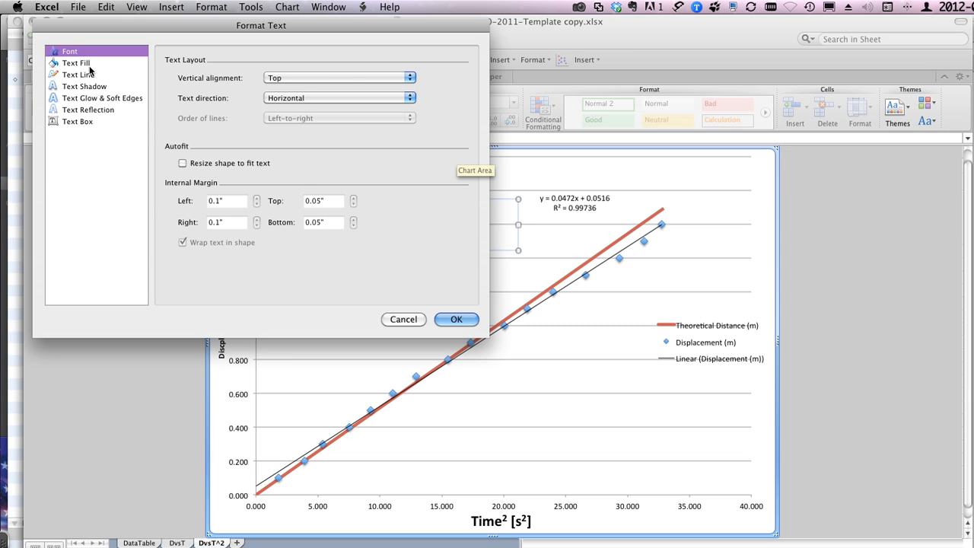
click(188, 209)
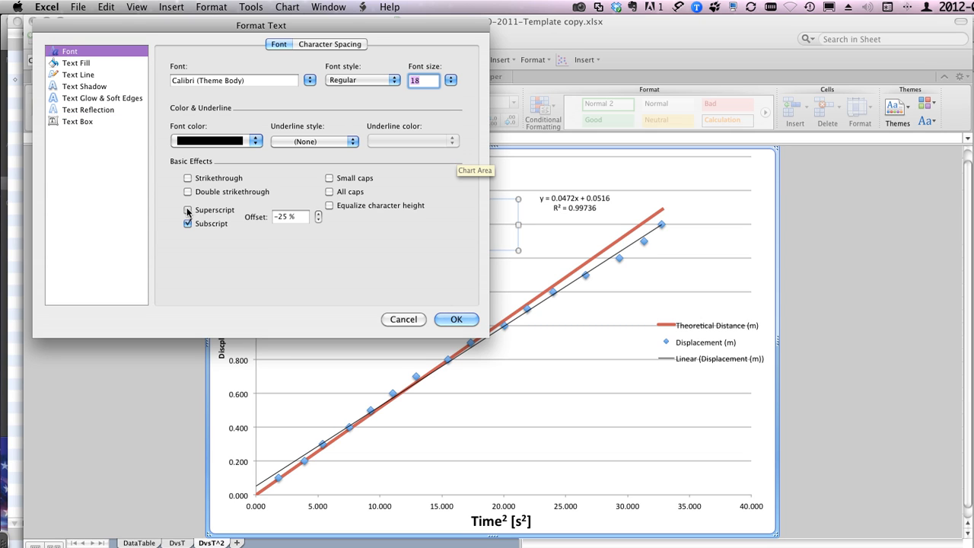
click(457, 319)
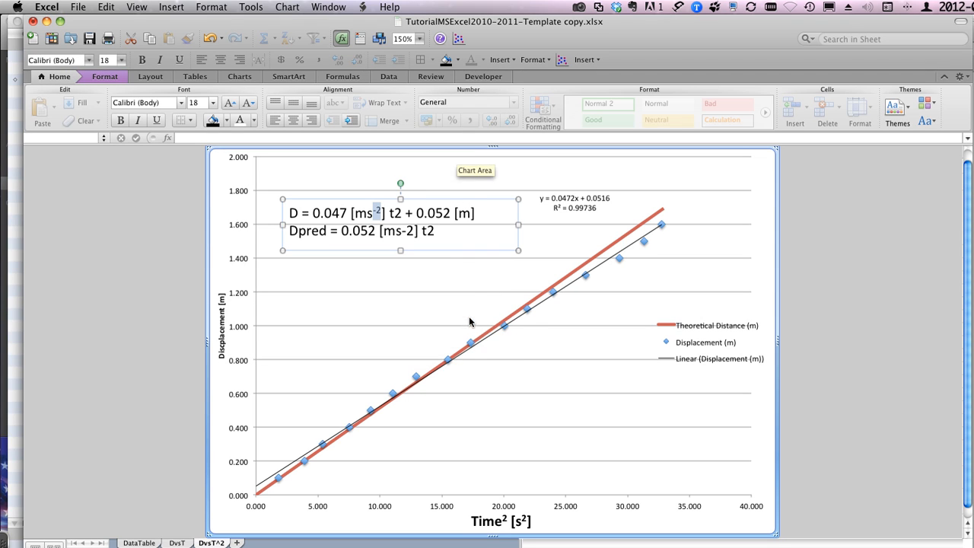
click(358, 235)
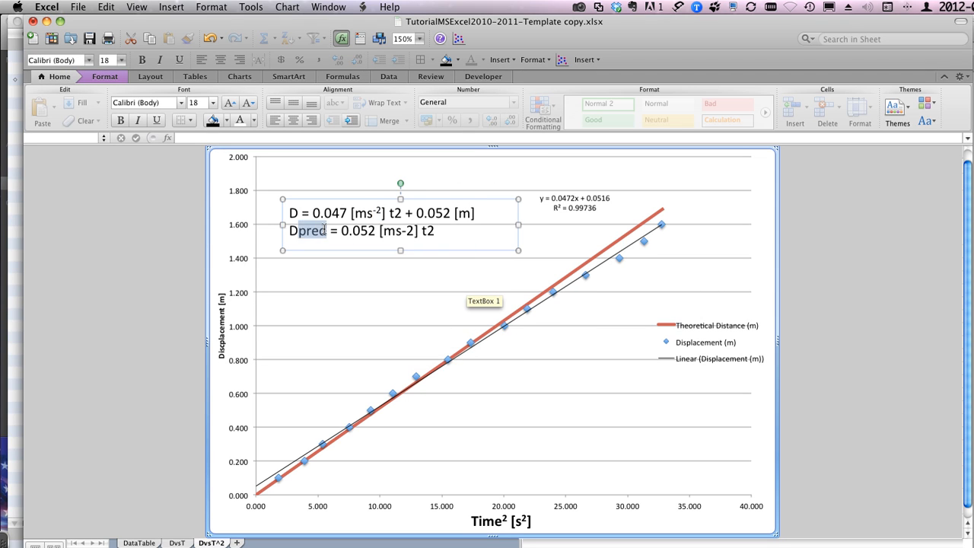
click(299, 324)
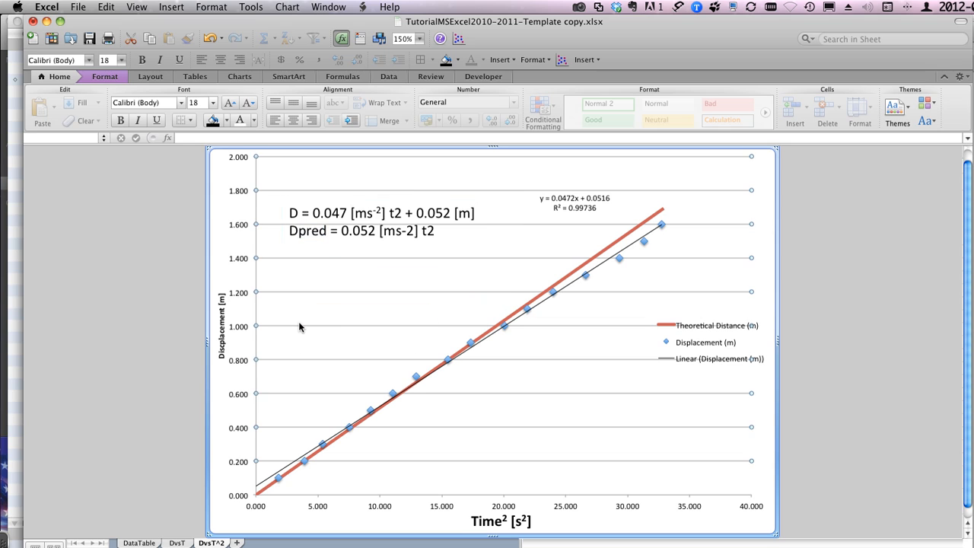
click(317, 231)
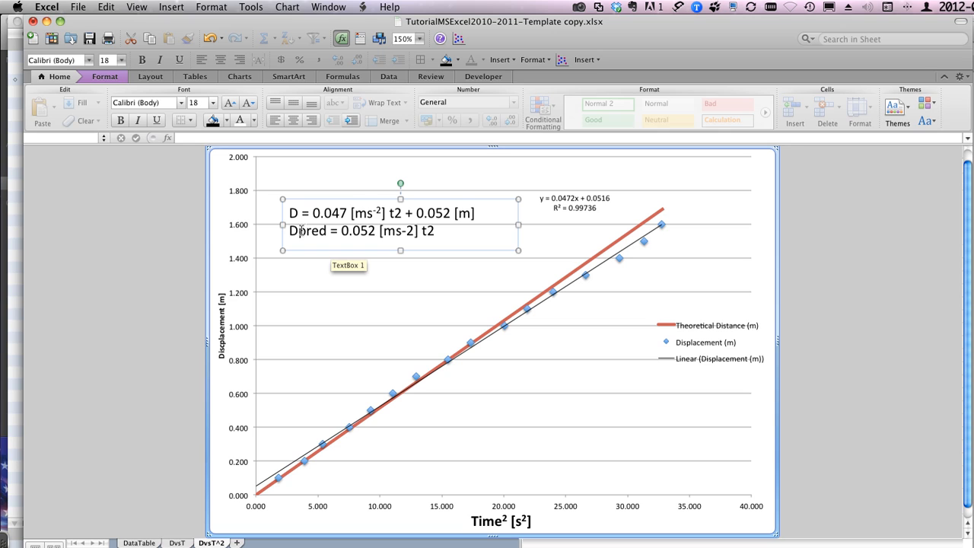
drag(299, 231, 329, 231)
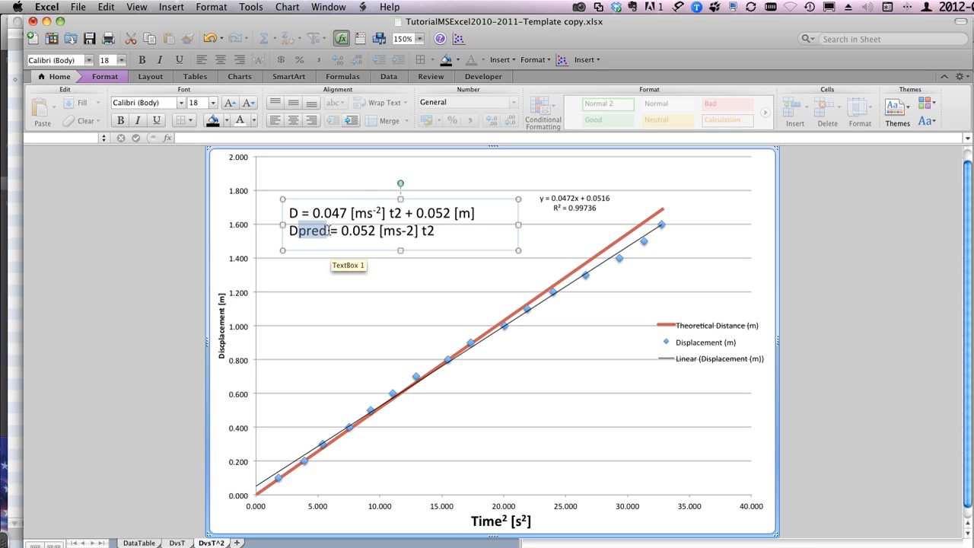
click(211, 7)
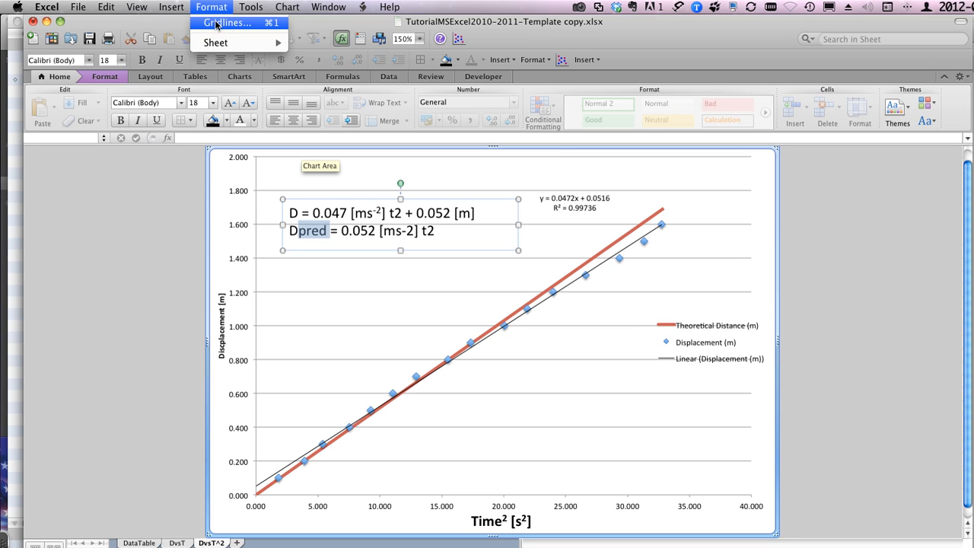
click(214, 6)
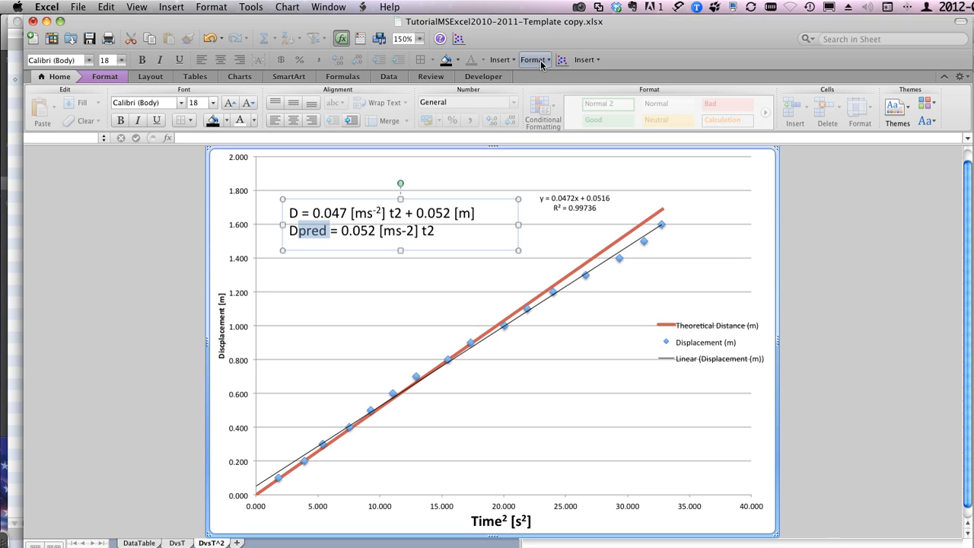
Step: Look through the built-in menus in the toolbar customization dialog to locate the Format menu, and close the dialog
click(132, 6)
mouse_move(135, 25)
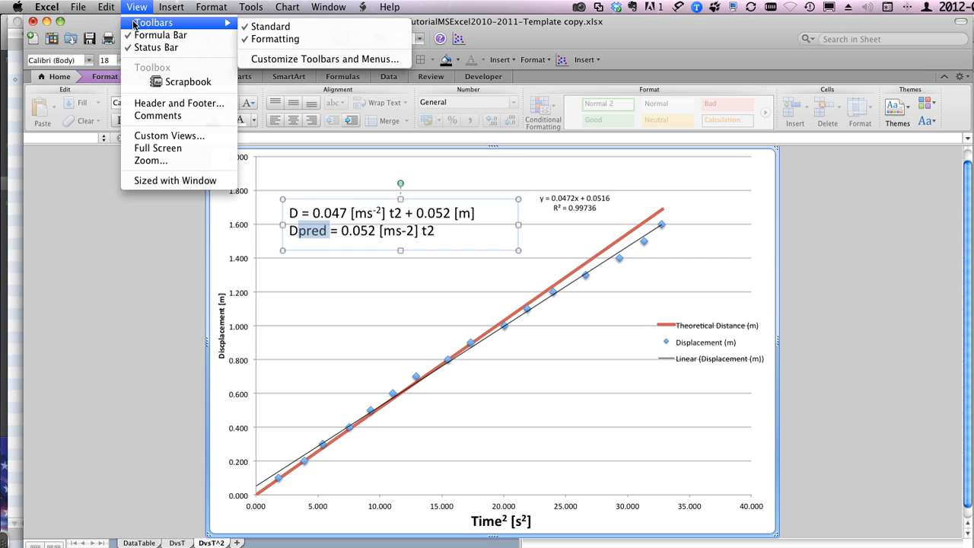
click(324, 59)
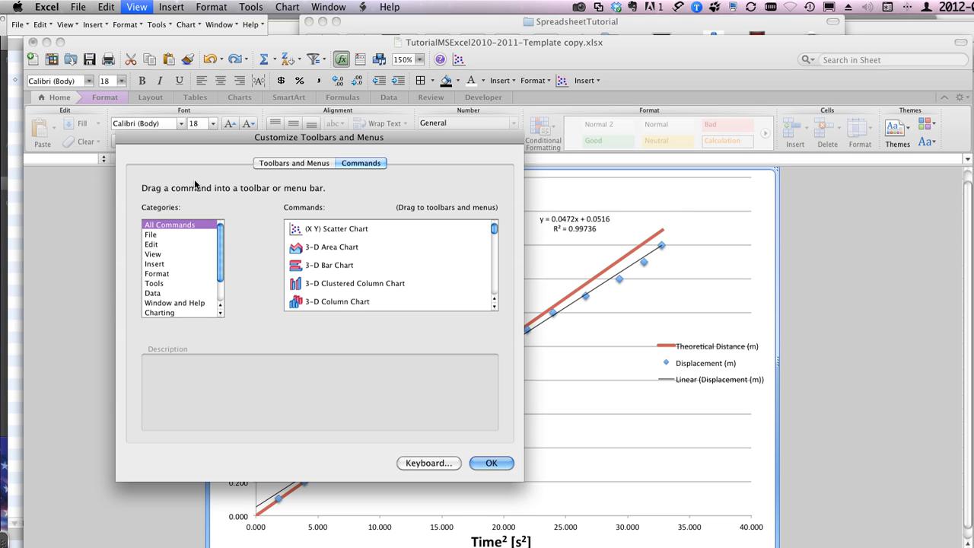
scroll(155, 305, down, 3)
click(160, 303)
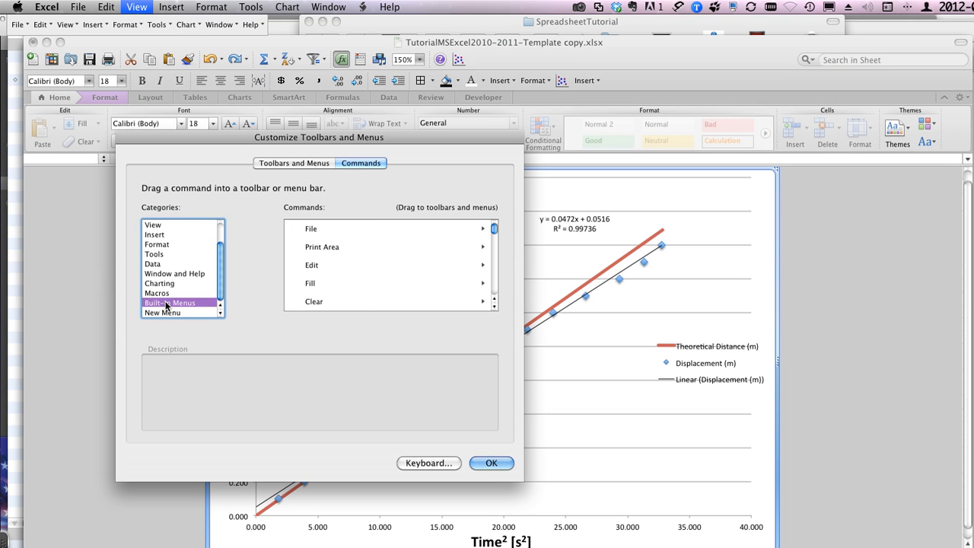
scroll(339, 288, down, 1)
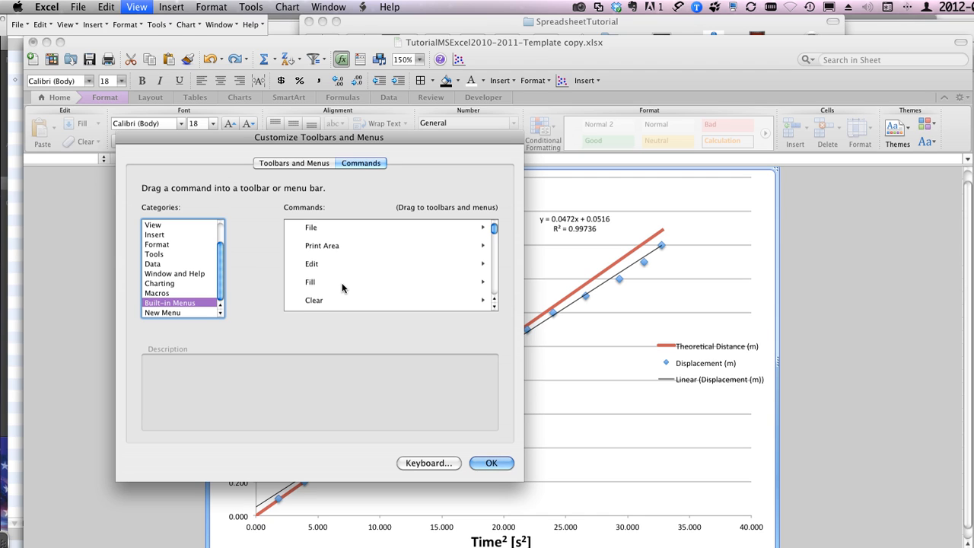
scroll(342, 287, down, 5)
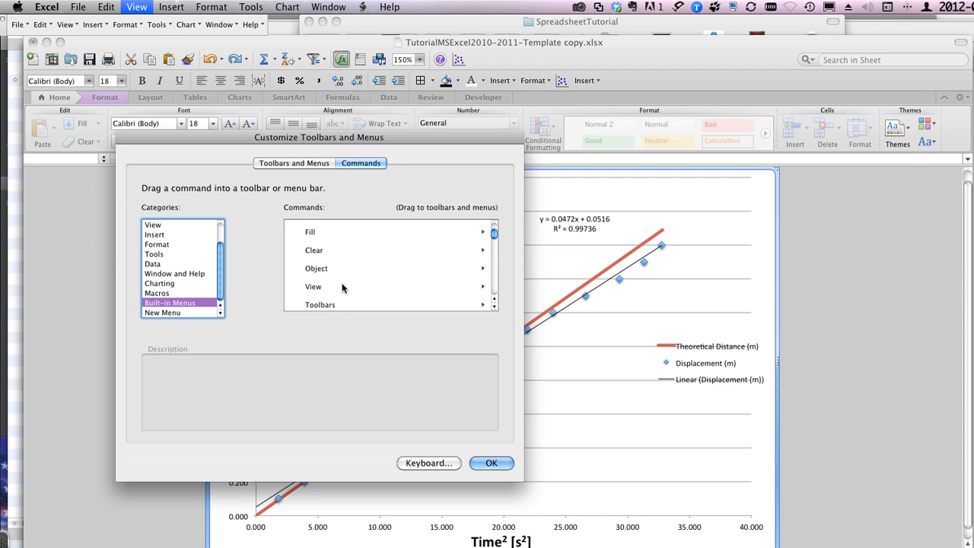
scroll(341, 288, down, 4)
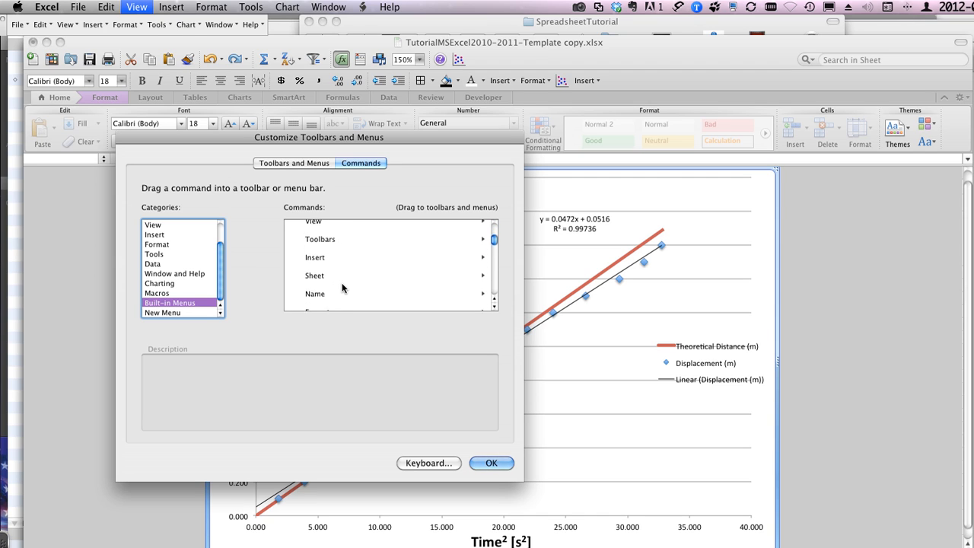
scroll(341, 288, down, 1)
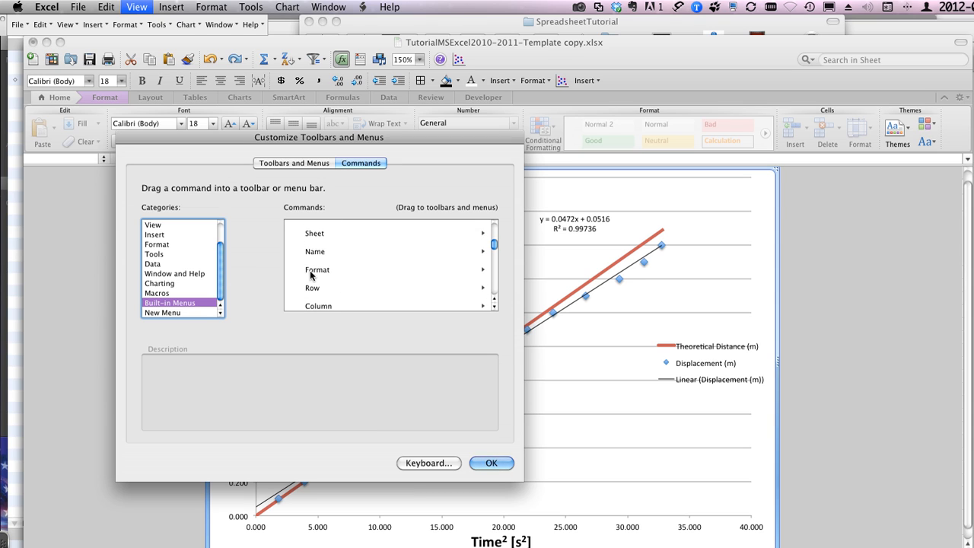
scroll(317, 273, down, 8)
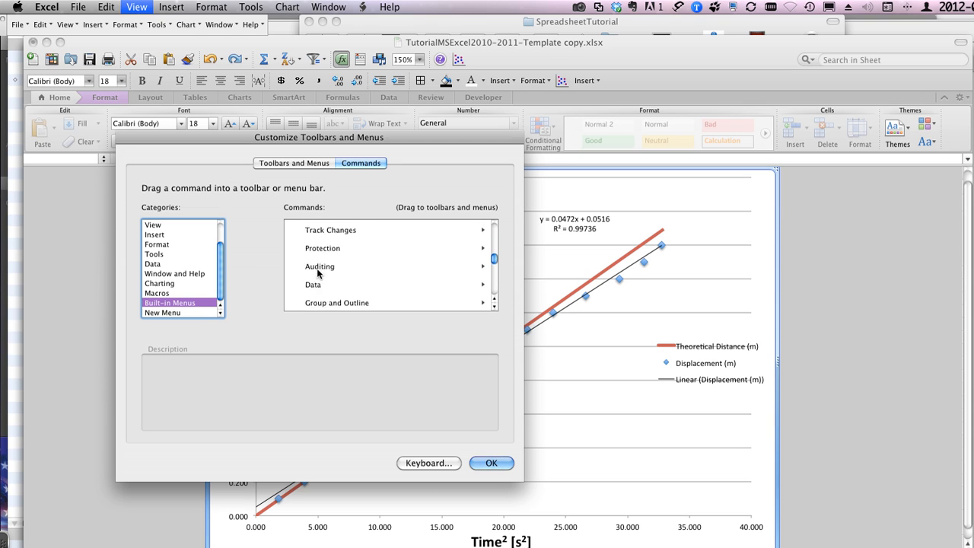
scroll(318, 274, down, 5)
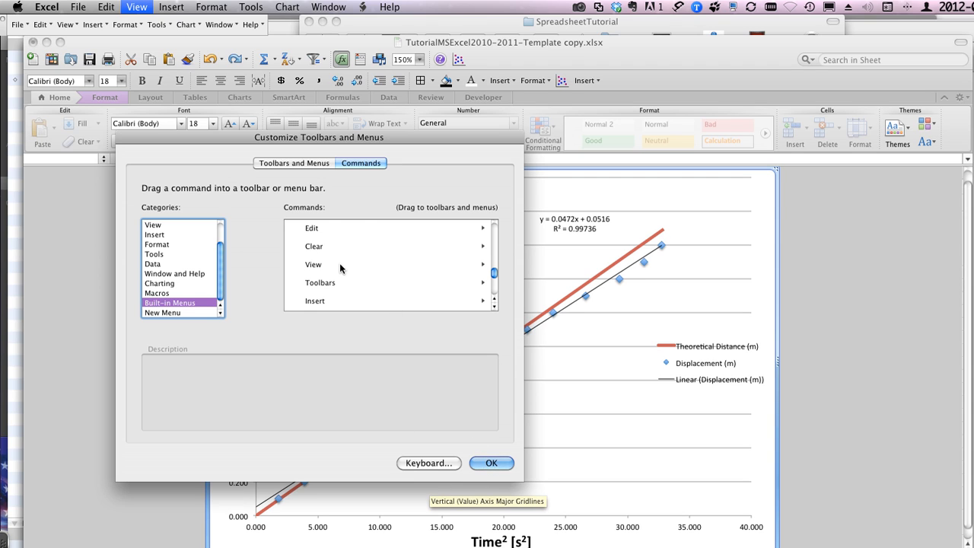
scroll(340, 264, up, 4)
scroll(339, 265, up, 7)
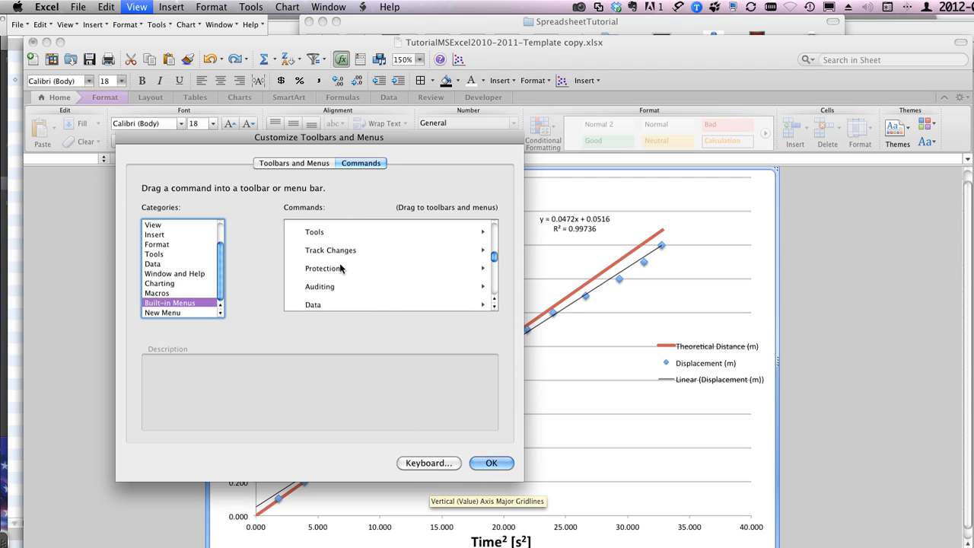
scroll(339, 263, up, 5)
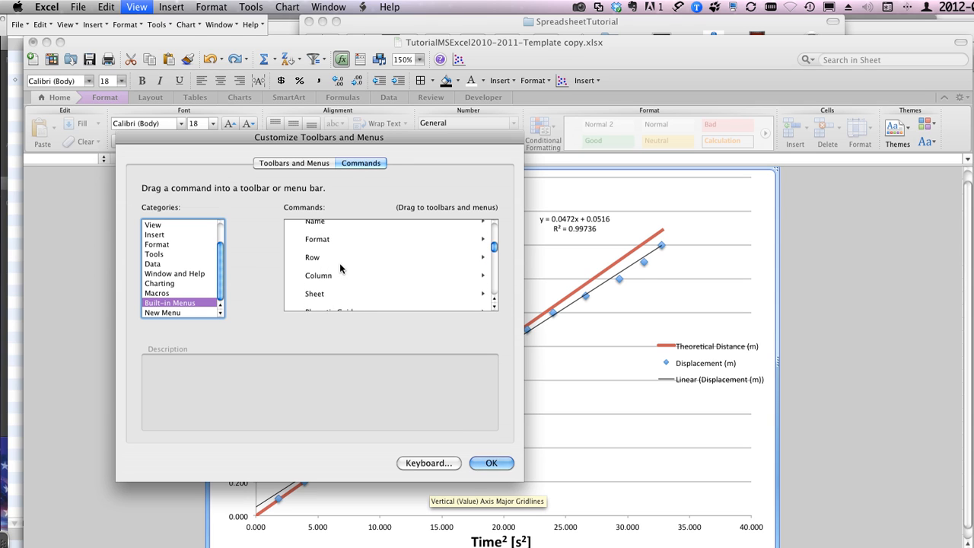
mouse_move(312, 256)
mouse_down()
mouse_move(562, 149)
mouse_move(532, 81)
mouse_move(662, 81)
mouse_move(613, 83)
mouse_move(449, 212)
mouse_move(319, 261)
mouse_up()
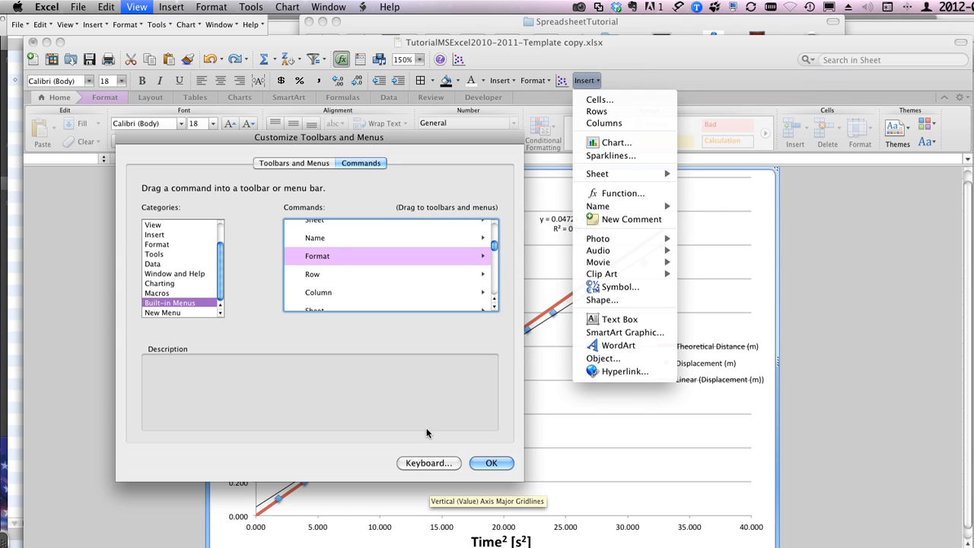
click(492, 462)
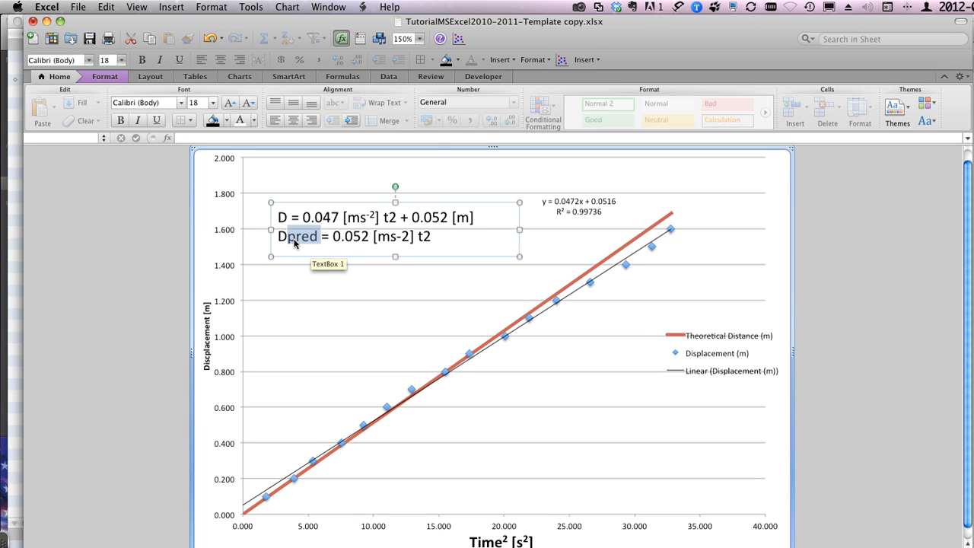
Step: Format "pred" in the second equation of the text box as subscript
click(534, 59)
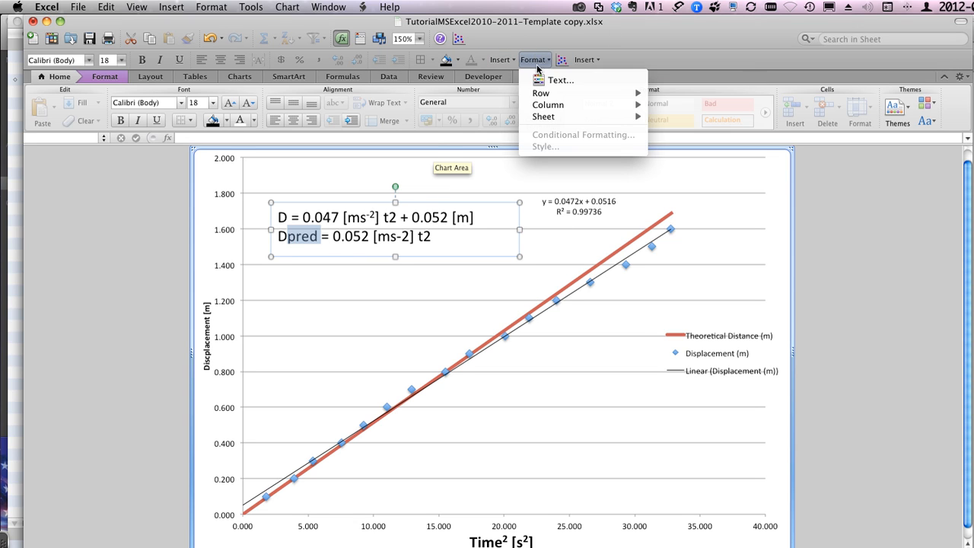
click(541, 80)
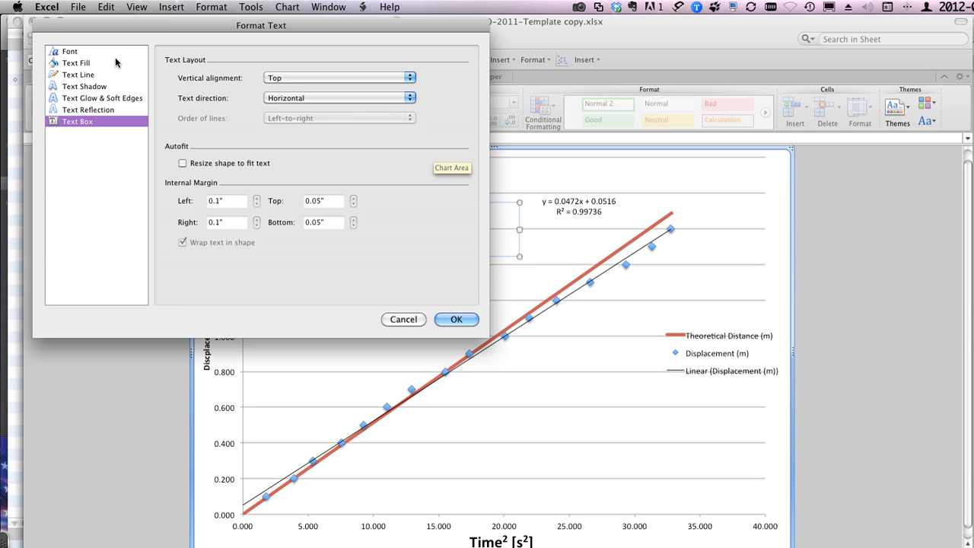
click(70, 52)
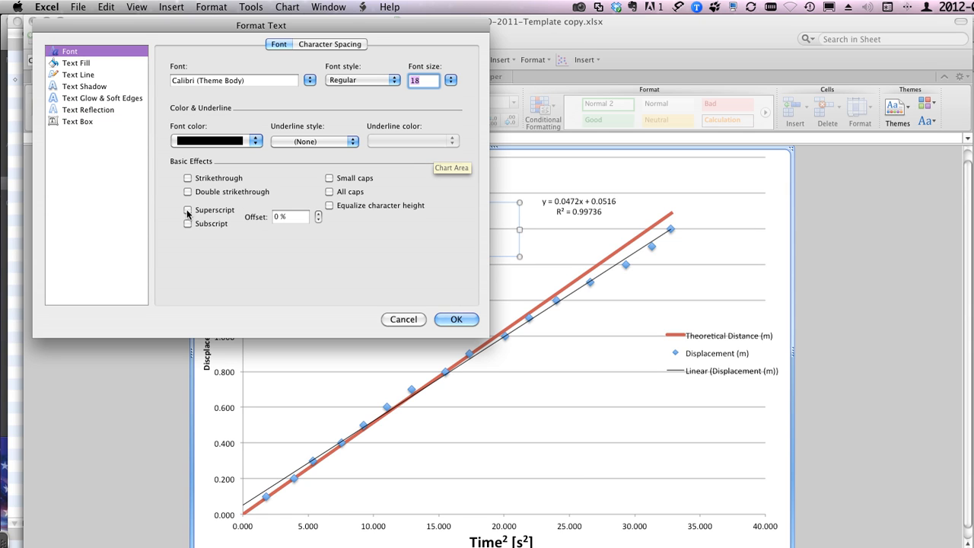
click(188, 223)
click(459, 319)
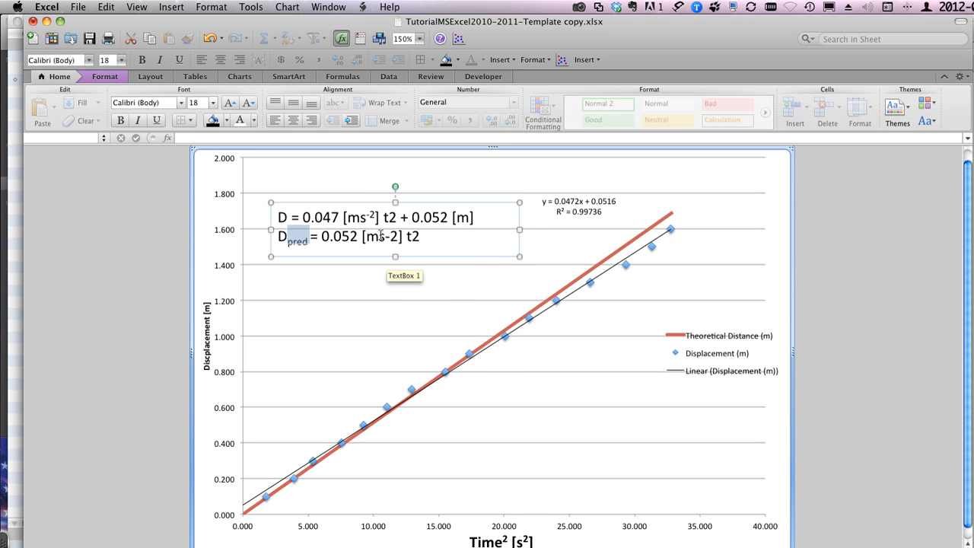
Step: Format the "-2" in the second equation's "[ms-2]" unit as superscript
drag(384, 238, 395, 237)
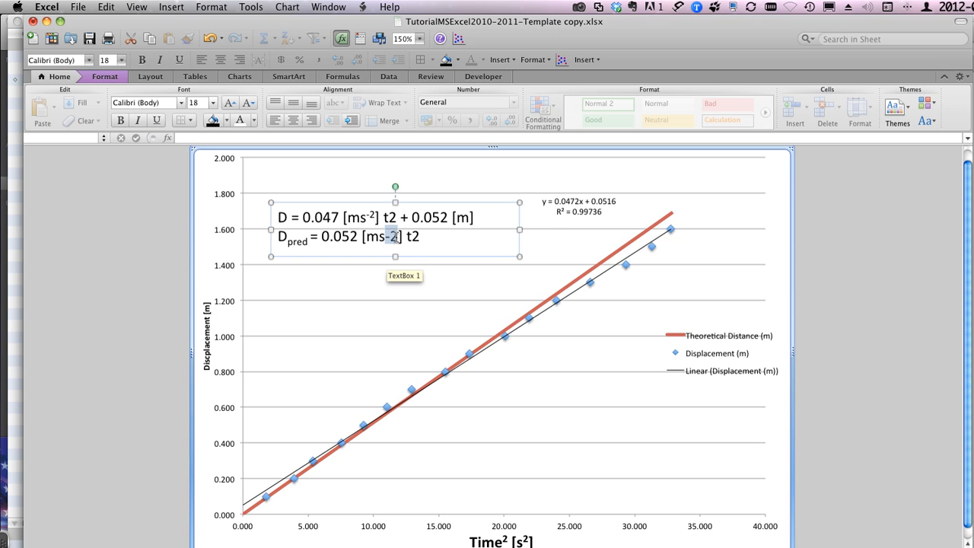
click(531, 64)
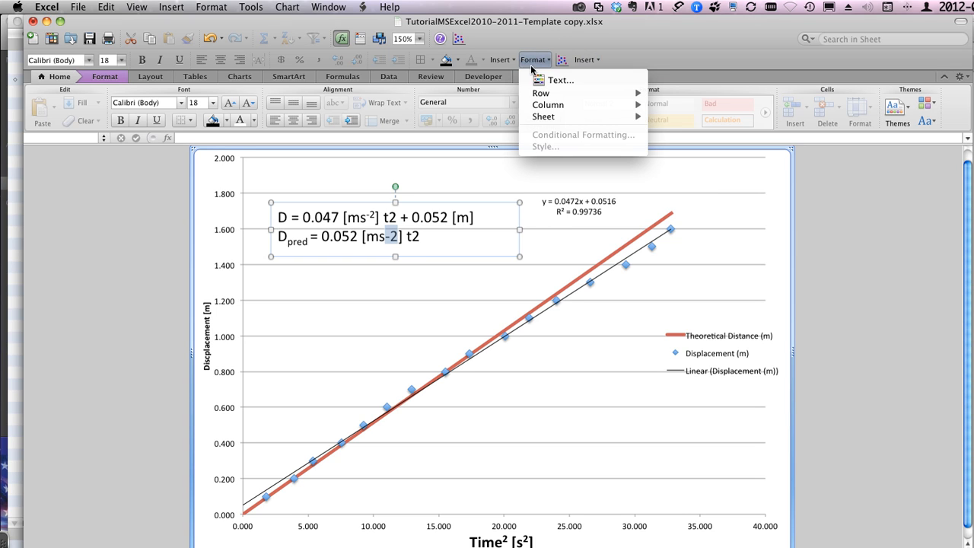
click(550, 80)
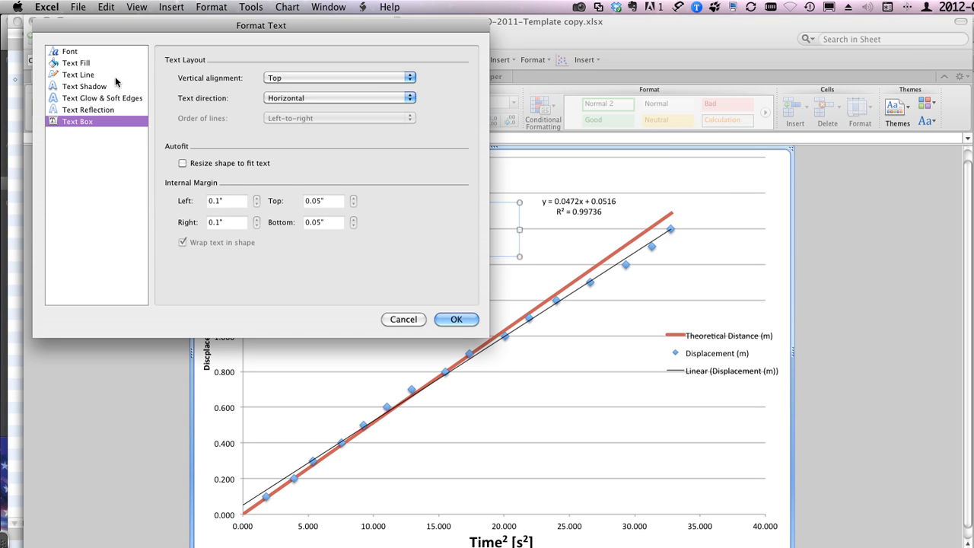
click(60, 52)
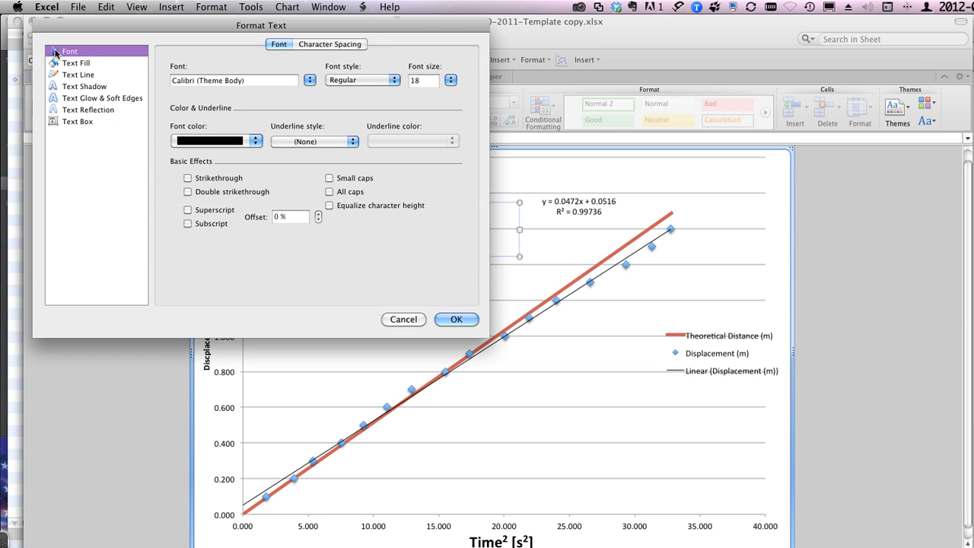
click(187, 210)
click(459, 318)
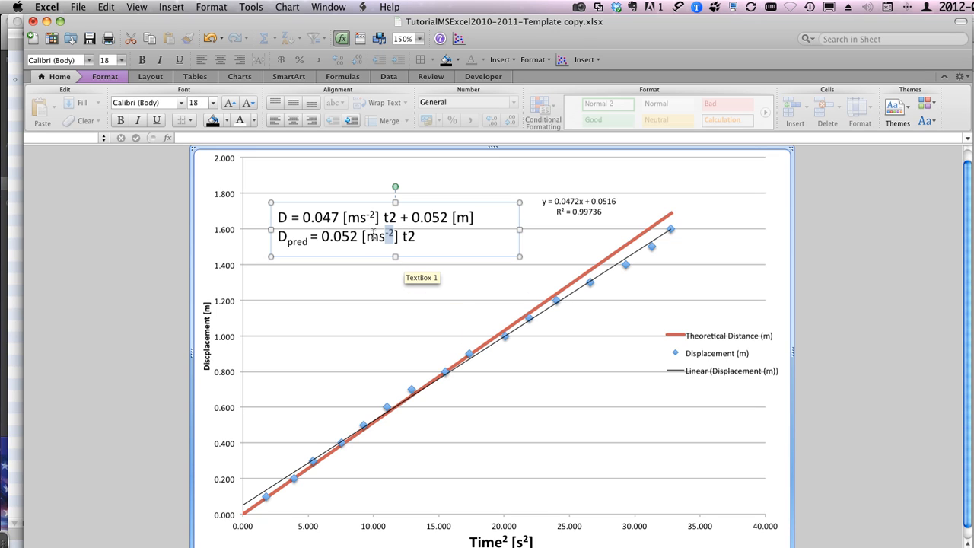
Step: Delete the "2" after "t" in the first equation, try pasting the copied superscript "-2" in its place, and undo the paste
key(super+c)
click(391, 219)
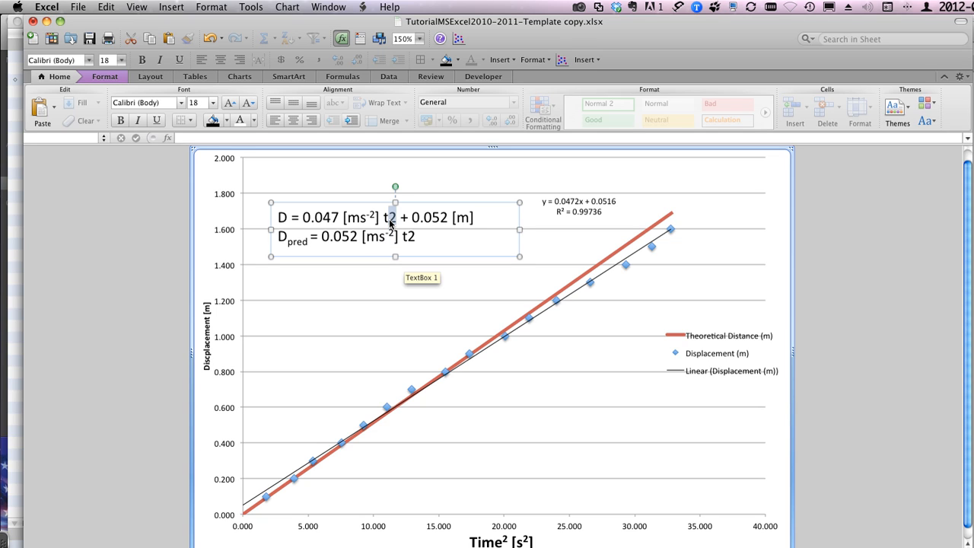
key(Delete)
key(super+v)
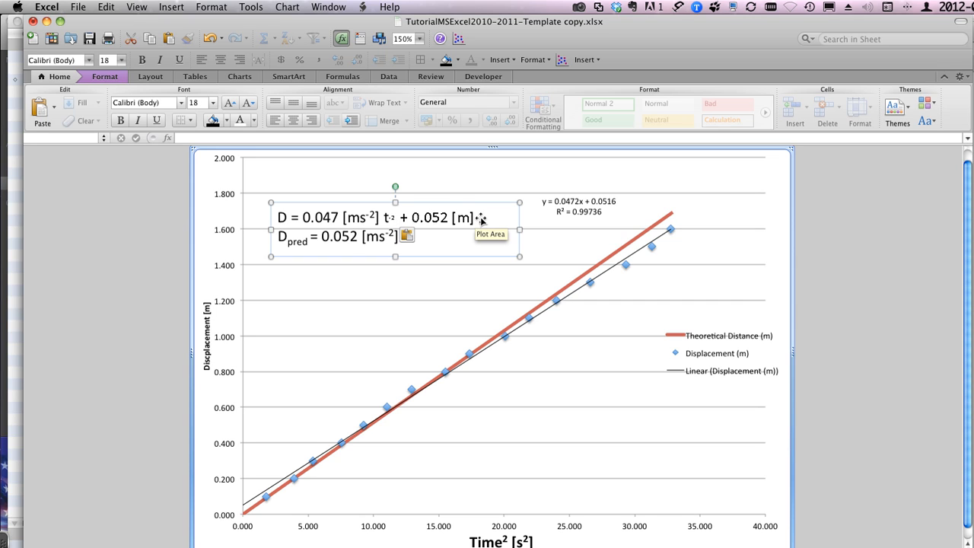
key(super+z)
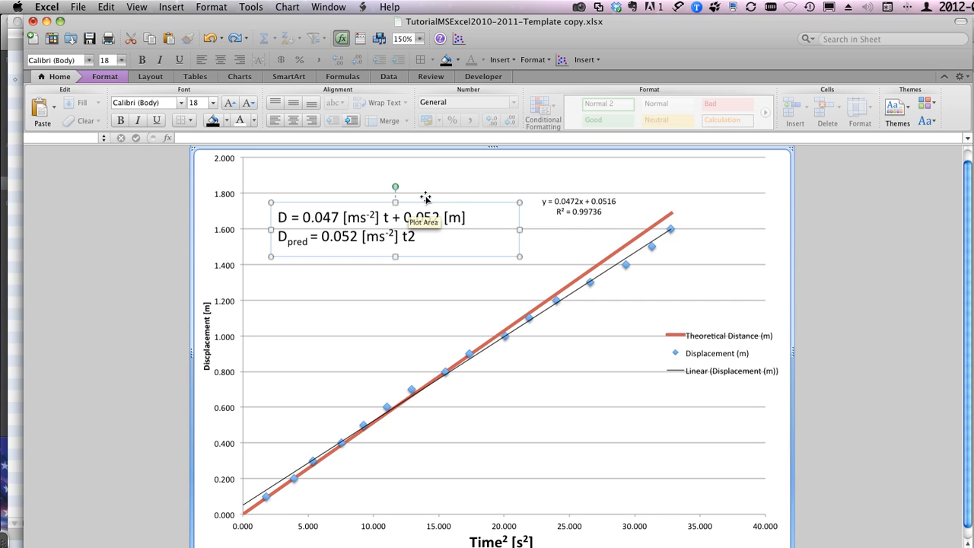
Step: Add a superscript "2" after "t" in the first equation
click(540, 63)
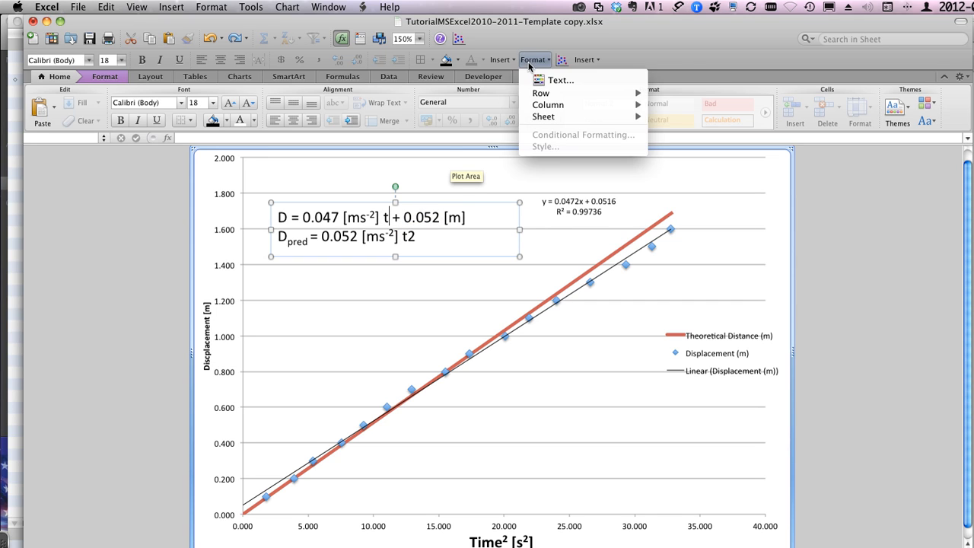
click(531, 77)
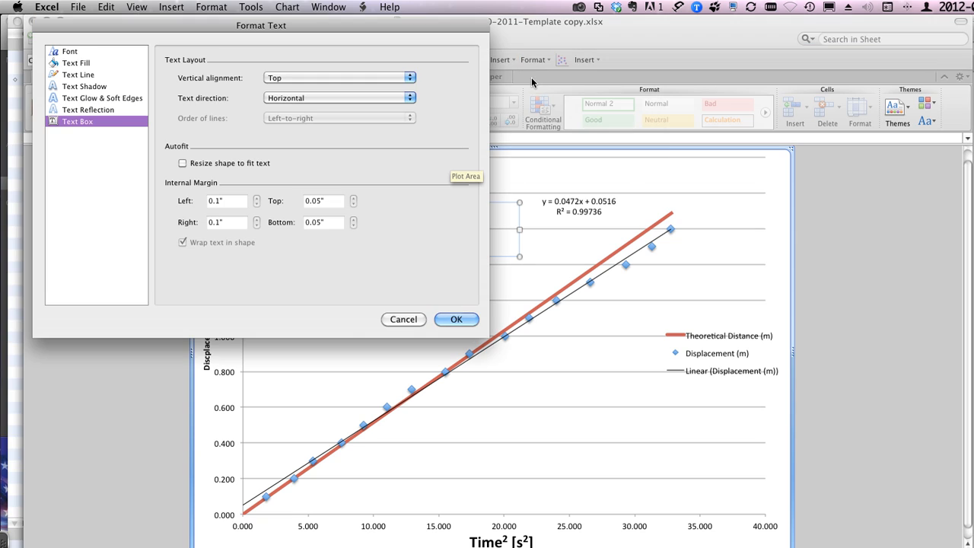
click(53, 51)
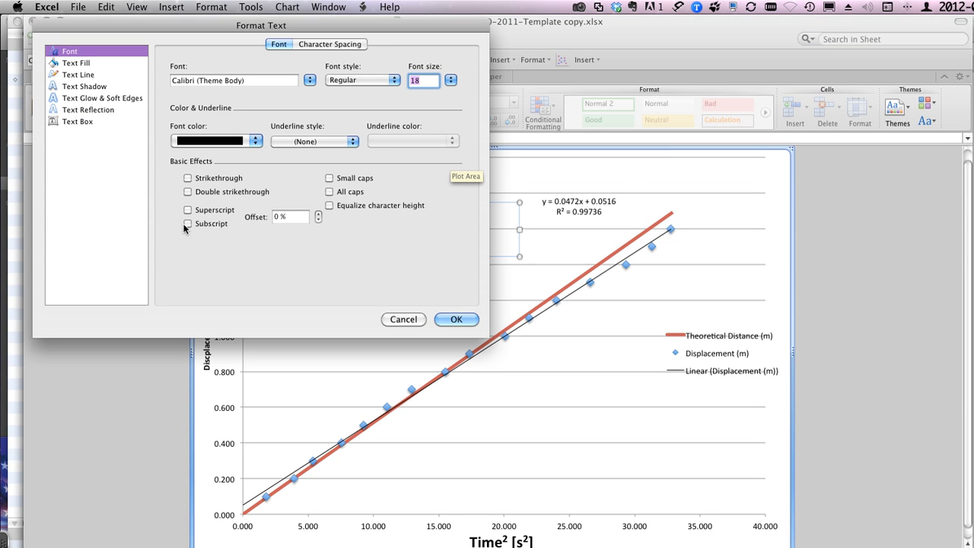
click(187, 210)
click(450, 319)
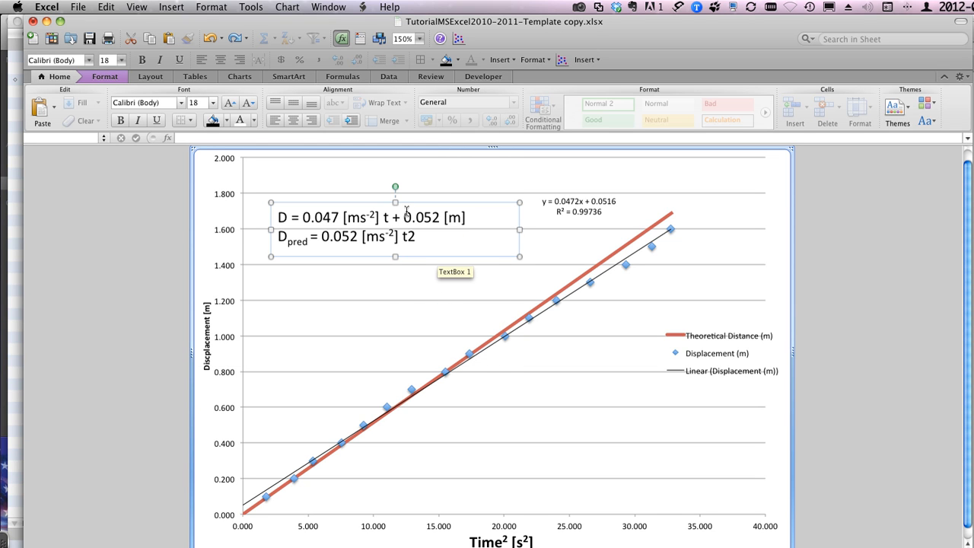
text(2)
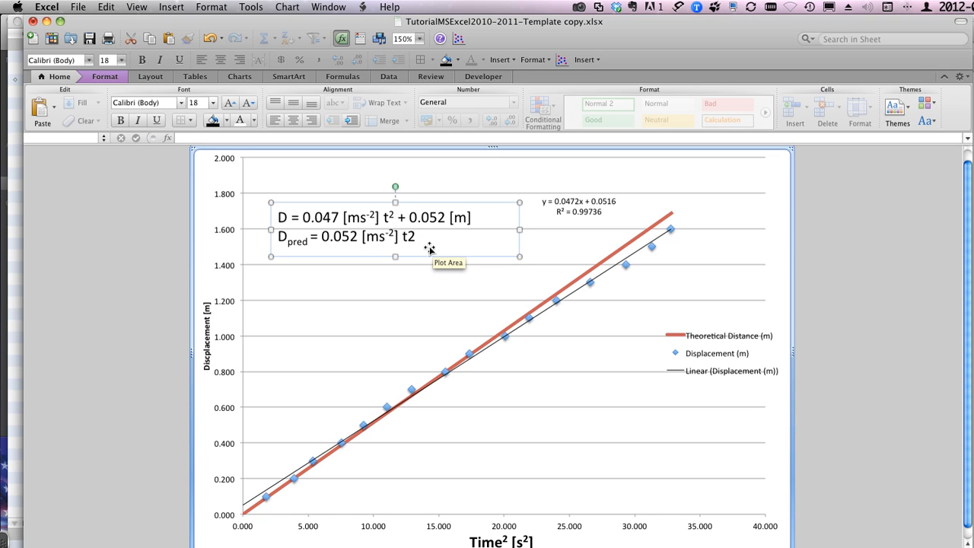
Step: Format the "2" after "t" in the second equation as superscript and leave the text box
drag(415, 236, 408, 236)
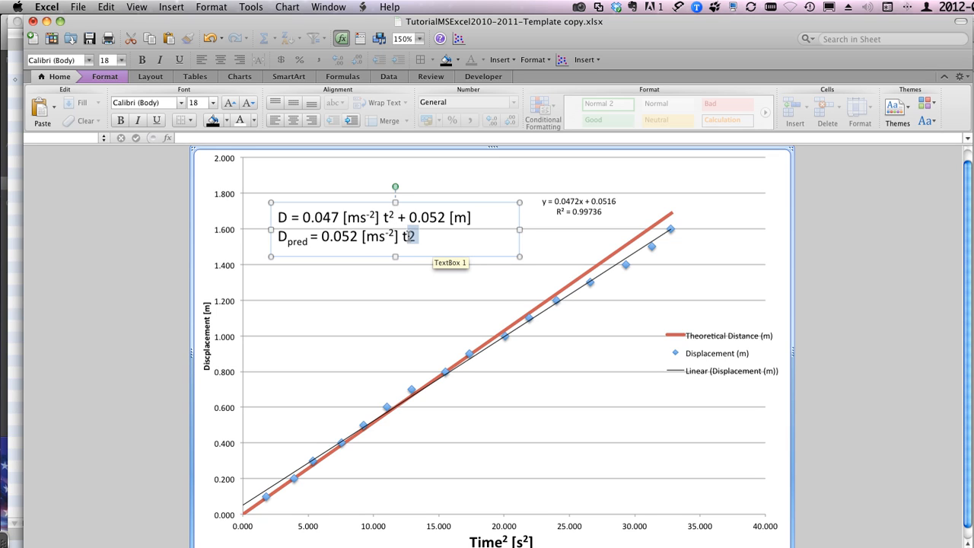
click(524, 61)
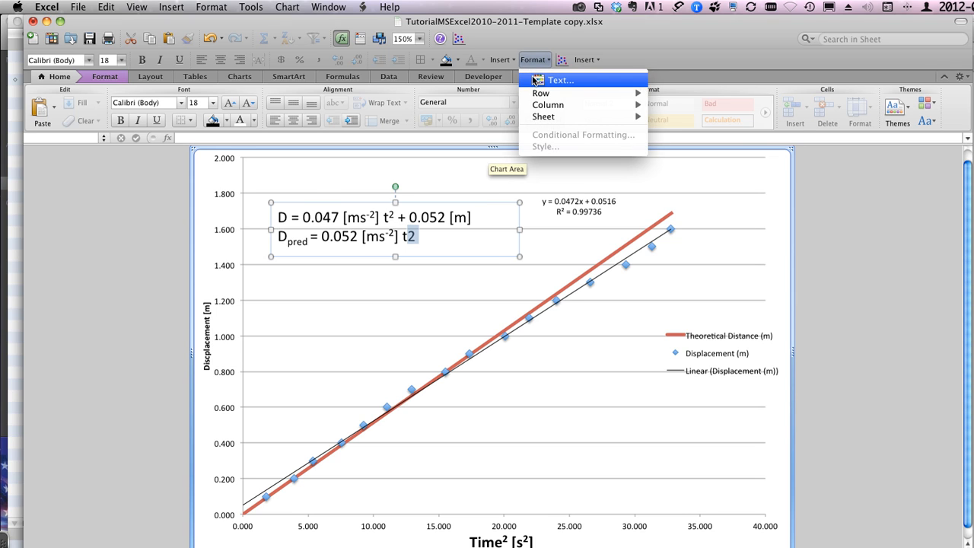
click(534, 79)
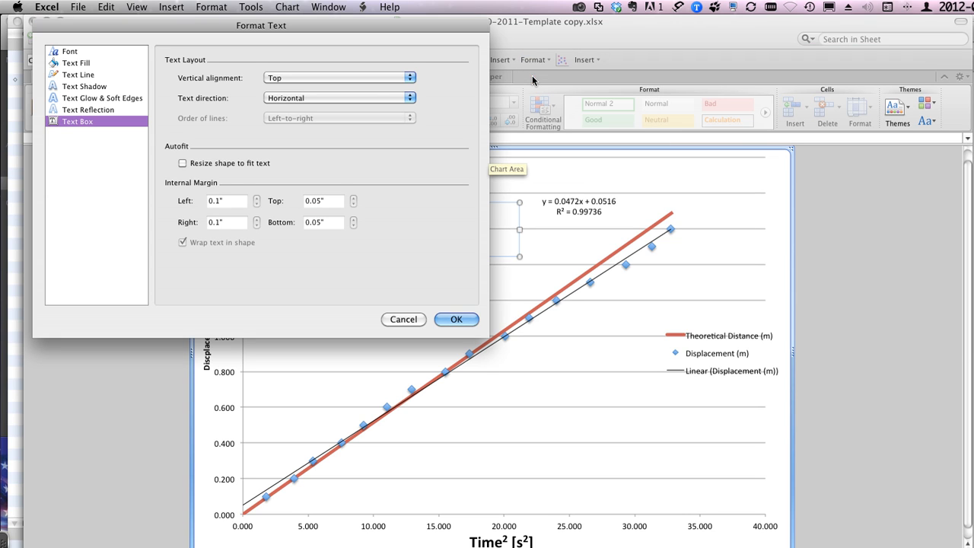
click(69, 54)
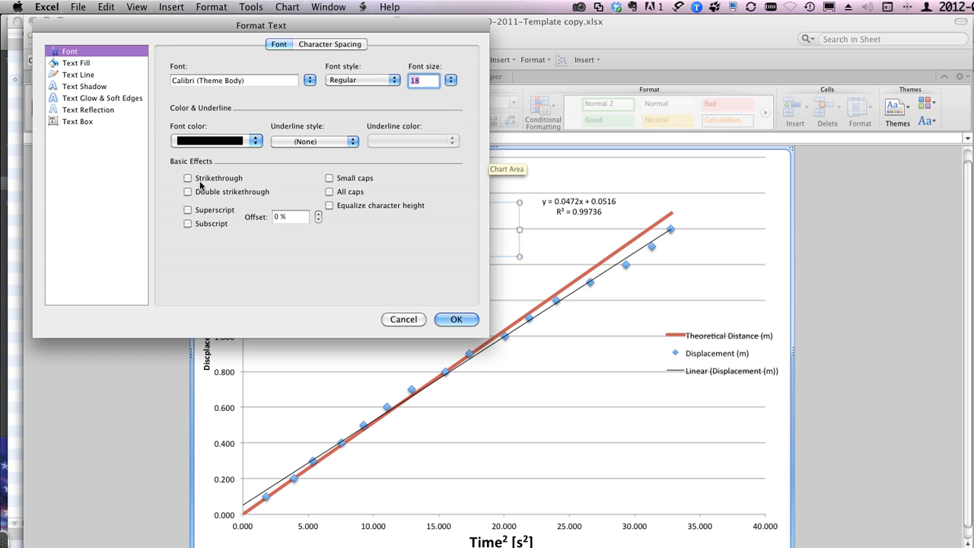
click(188, 210)
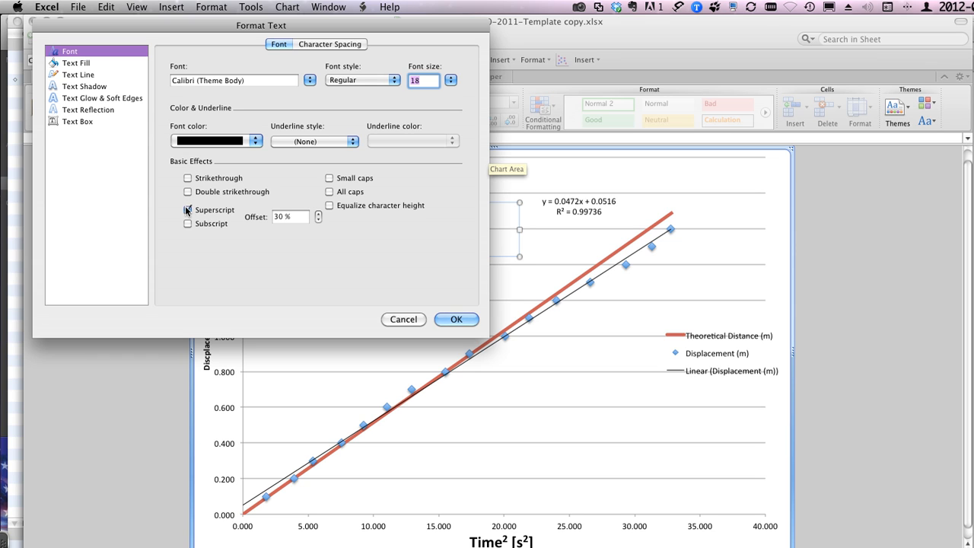
click(449, 318)
click(352, 294)
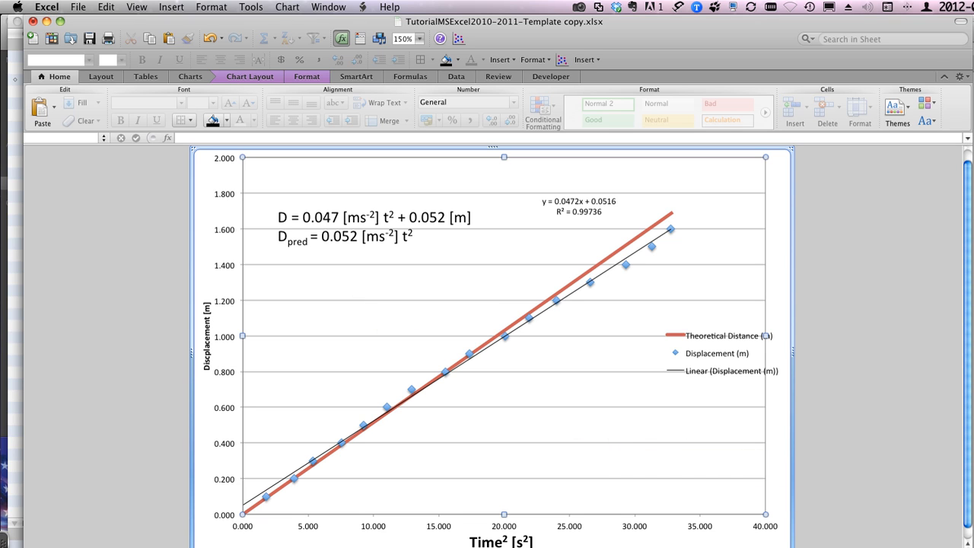
Step: Fill the text box containing the two displacement equations with yellow
drag(969, 547, 971, 545)
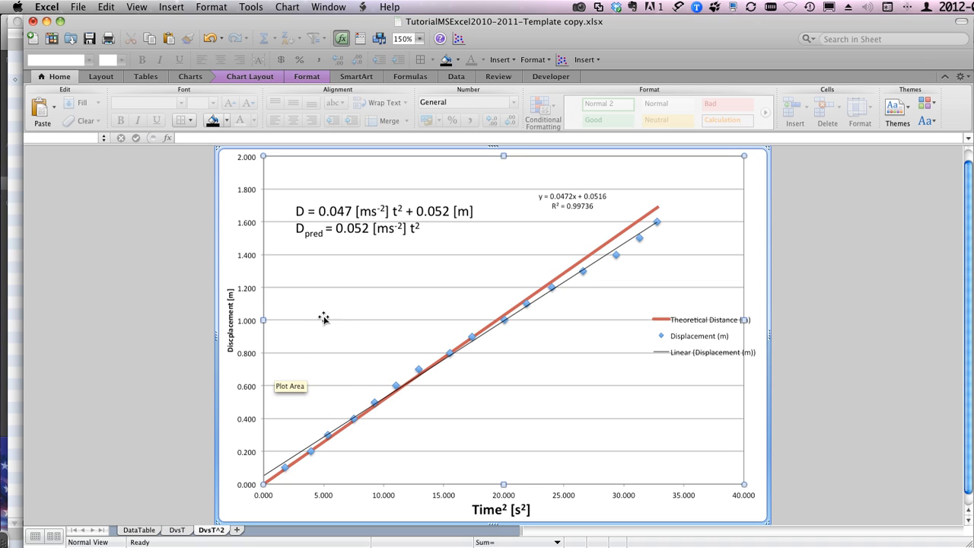
click(359, 216)
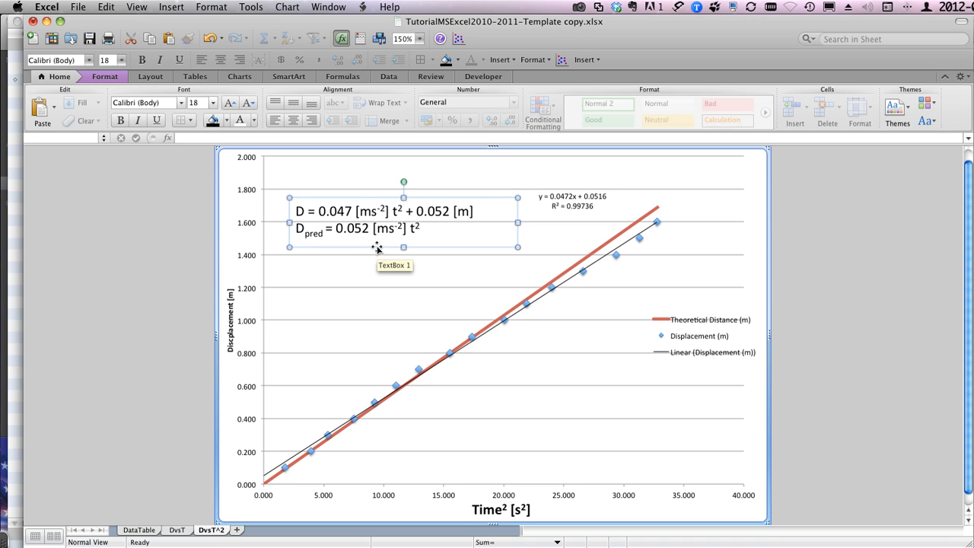
click(226, 123)
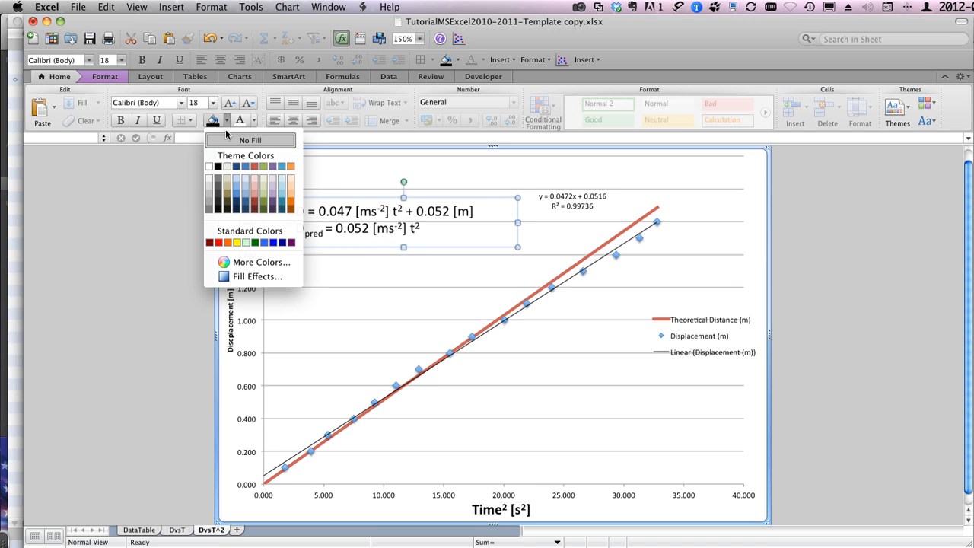
click(236, 245)
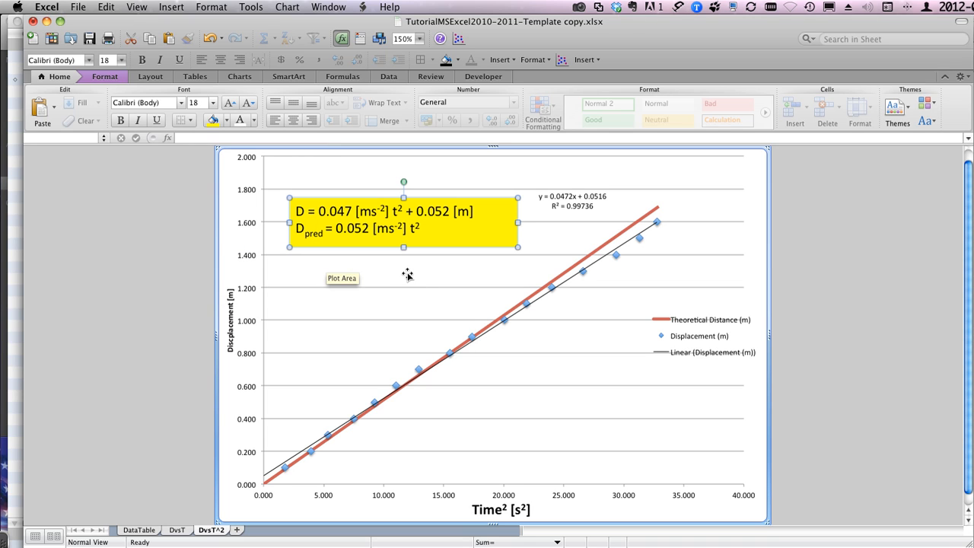
Step: Add a chart title that overlaps the top of the DvsT^2 chart
click(240, 77)
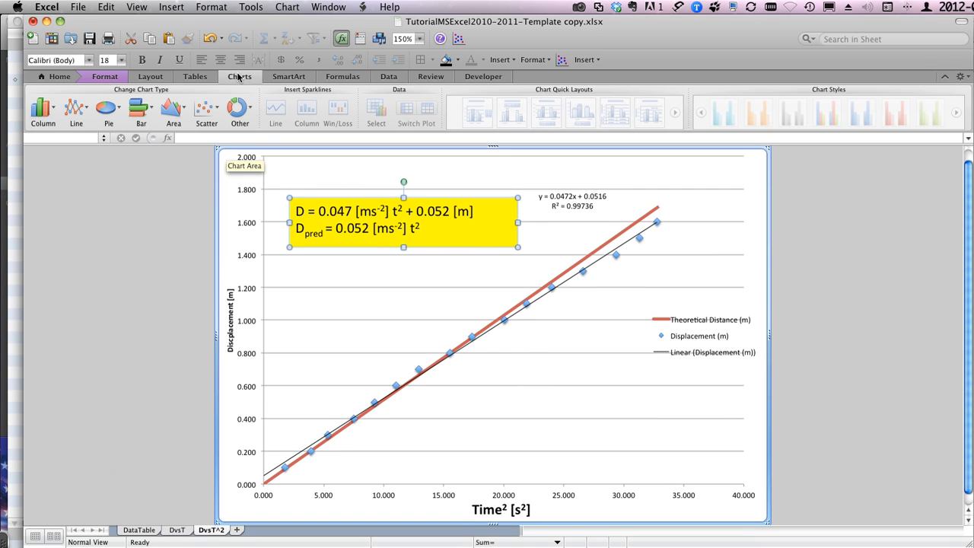
click(238, 77)
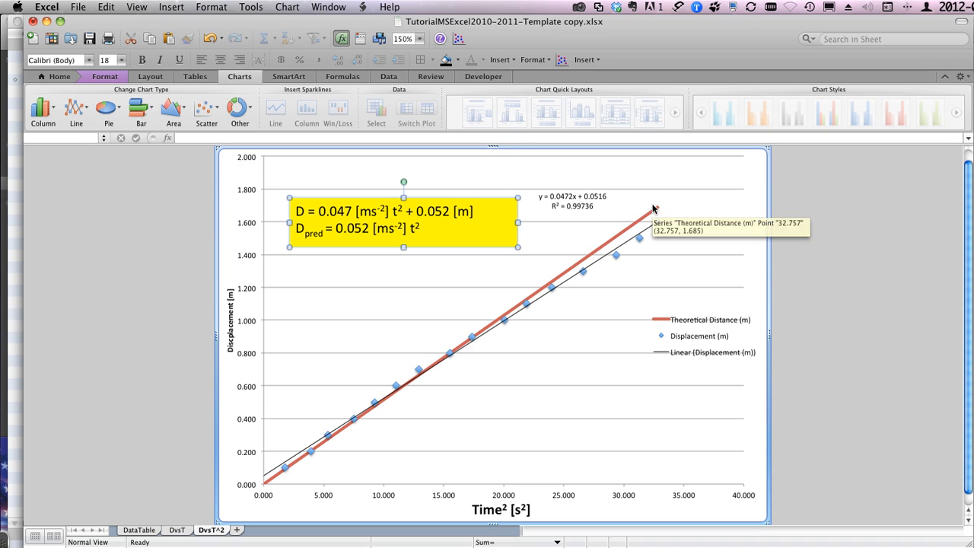
click(713, 222)
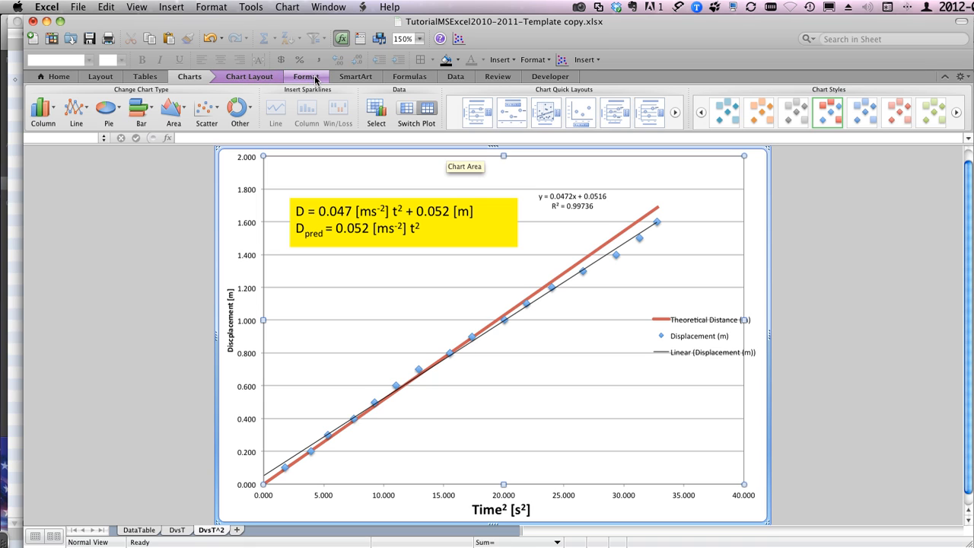
click(251, 77)
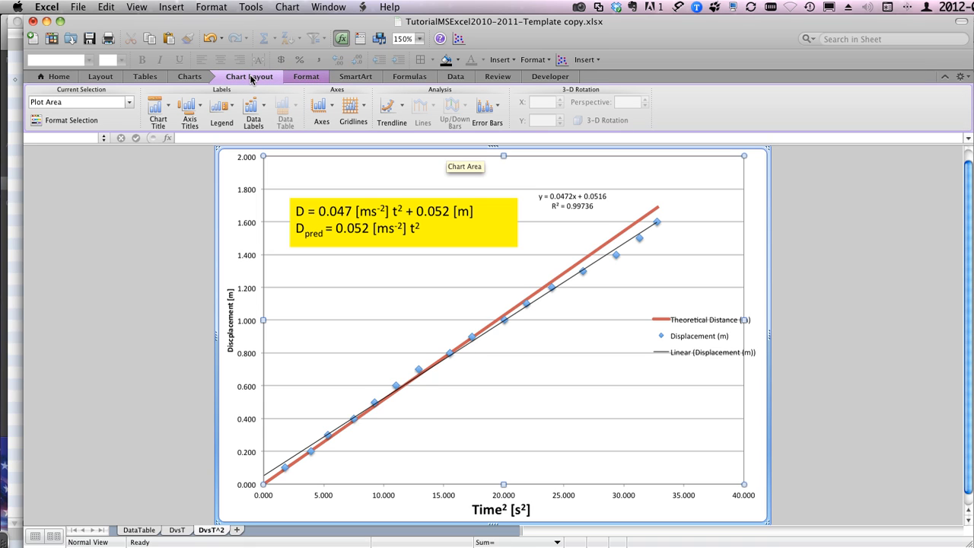
click(195, 110)
click(195, 110)
click(164, 109)
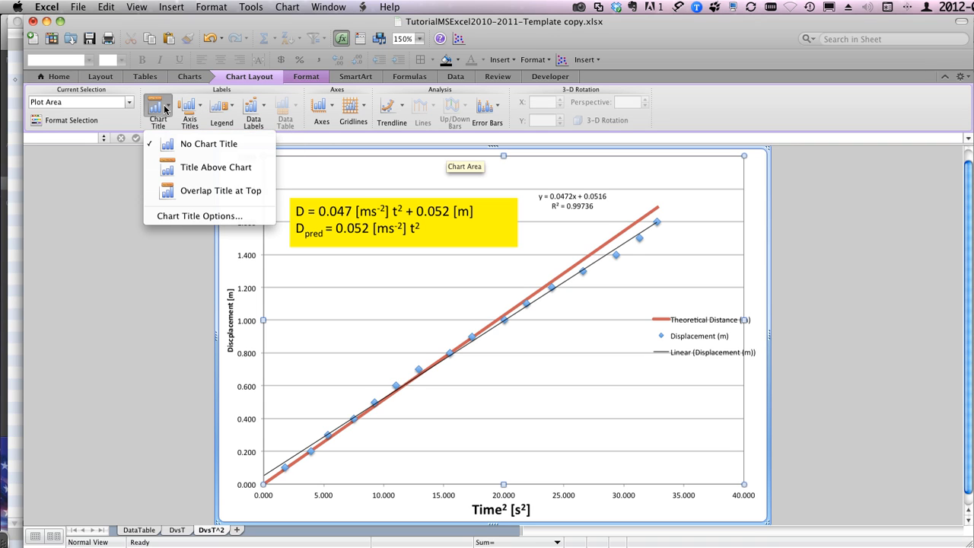
click(195, 190)
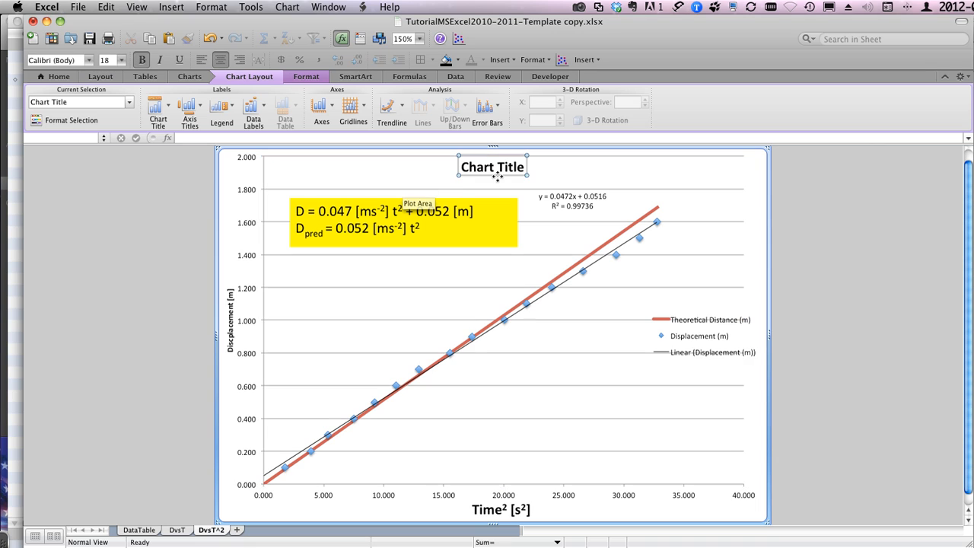
Step: Replace the placeholder chart title with "Data and Graphs: D vs T2"
click(486, 167)
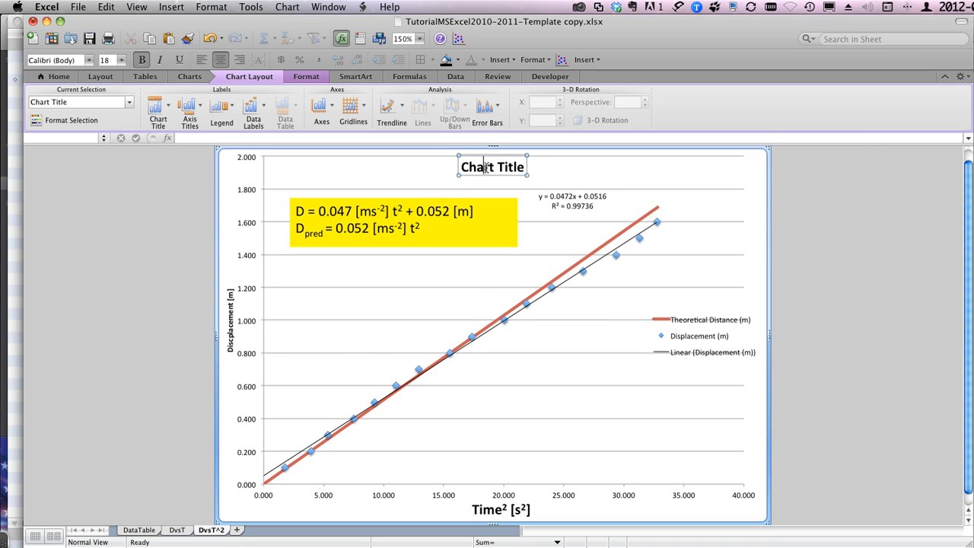
text(Daa)
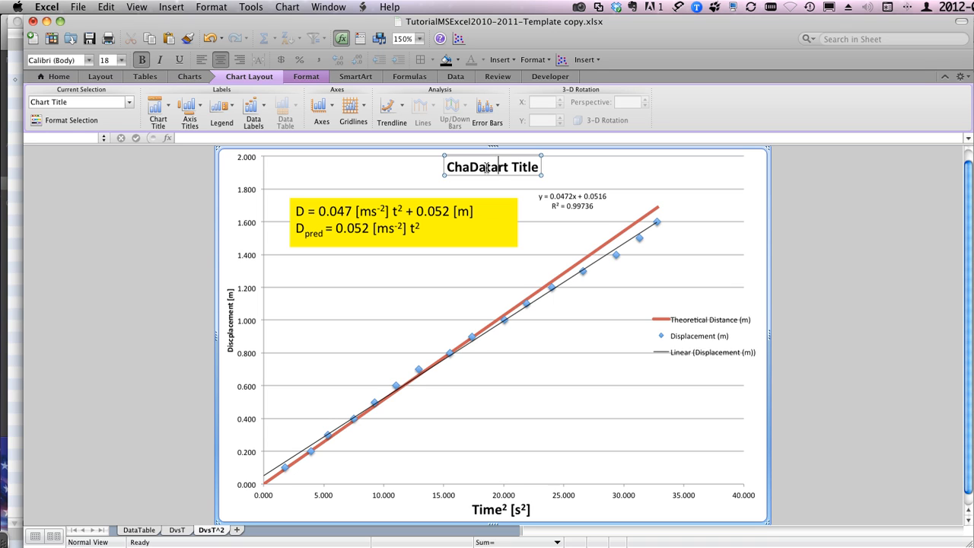
triple_click(485, 169)
text(Da)
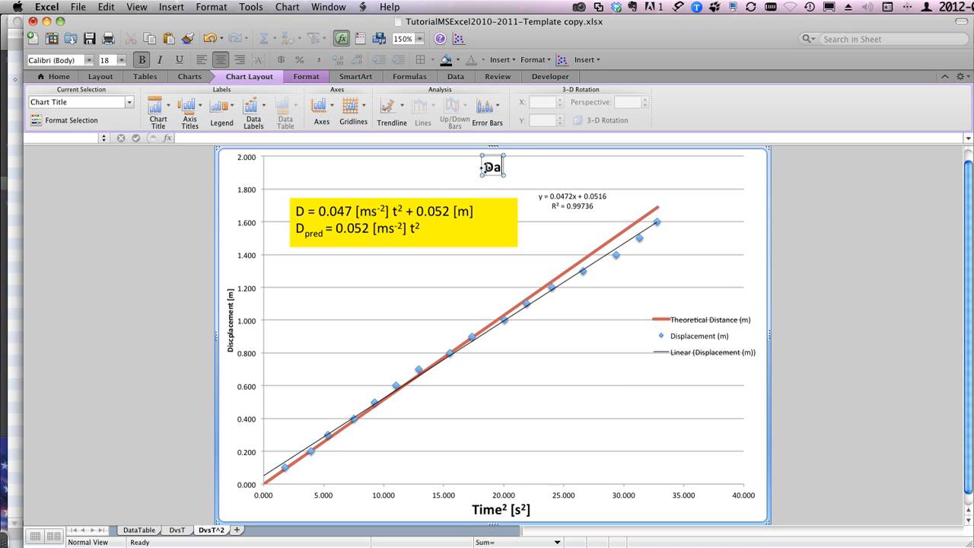
text(ta an)
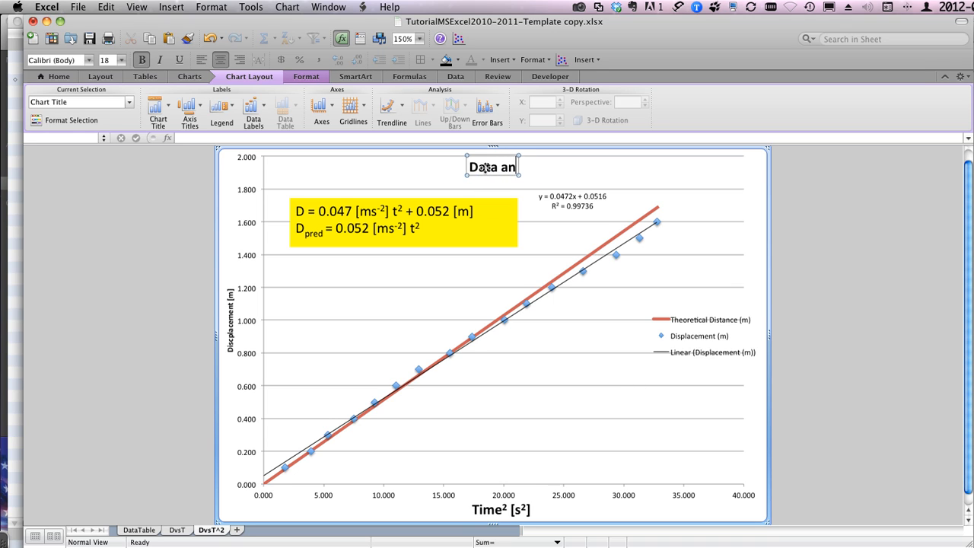
text(d Graphs)
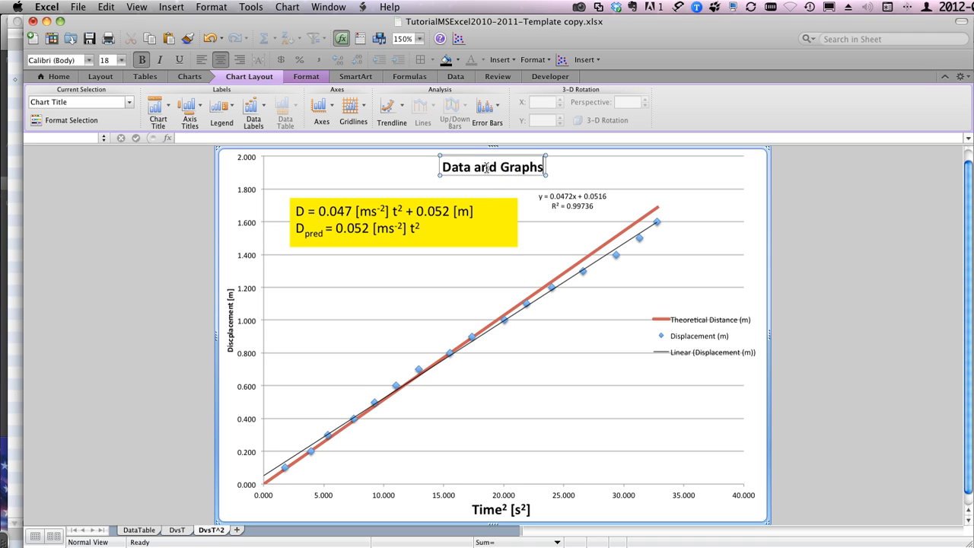
text(:)
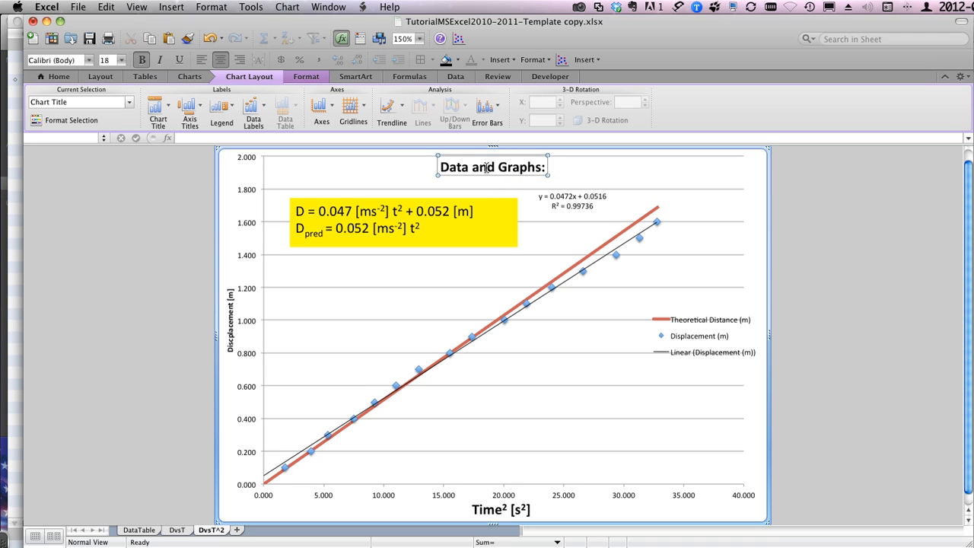
text( D vs T)
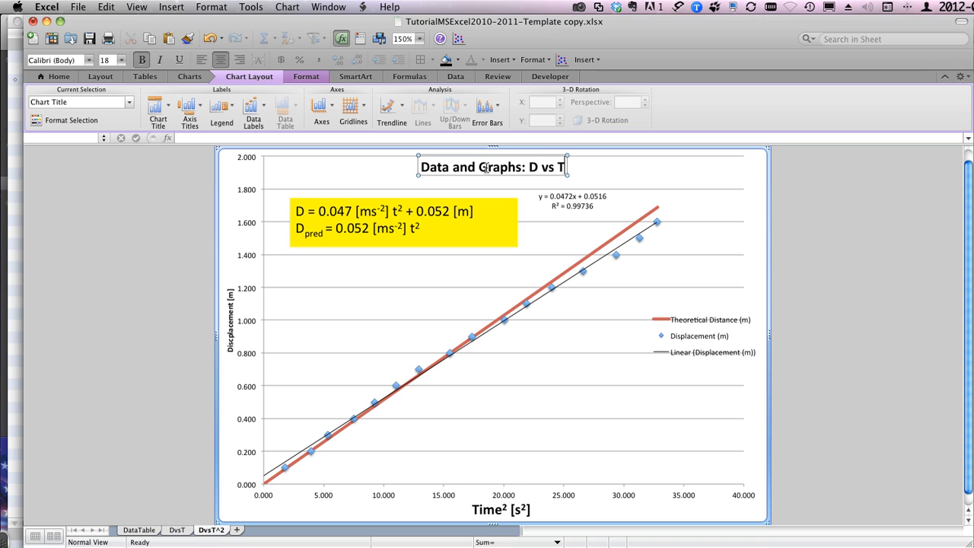
text(2)
Step: Format the "2" after "T" in the chart title as superscript and leave the title
key(shift+Left)
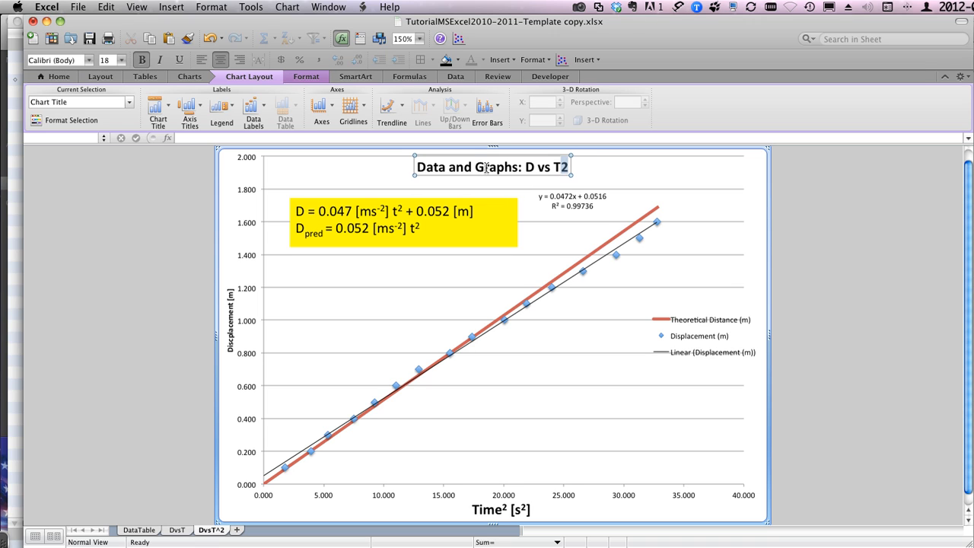
click(532, 59)
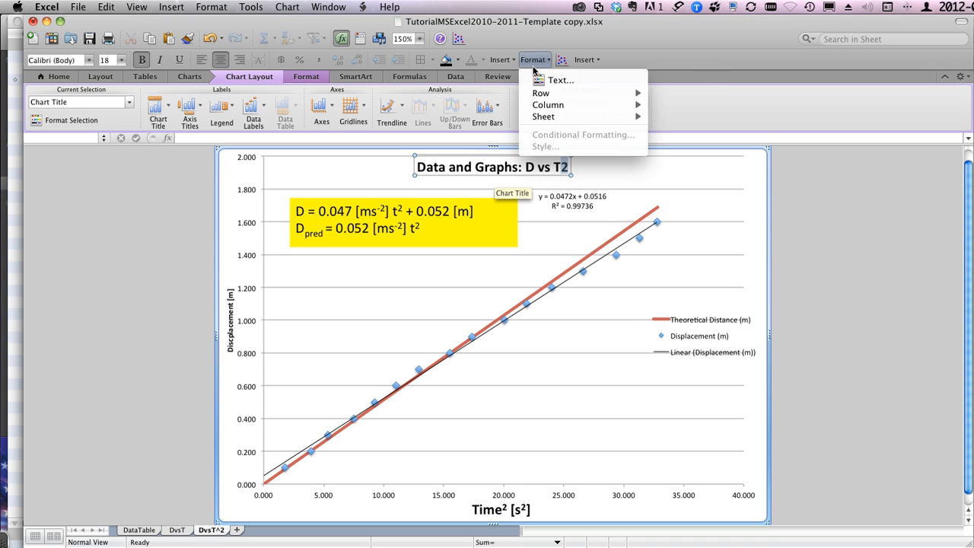
click(537, 80)
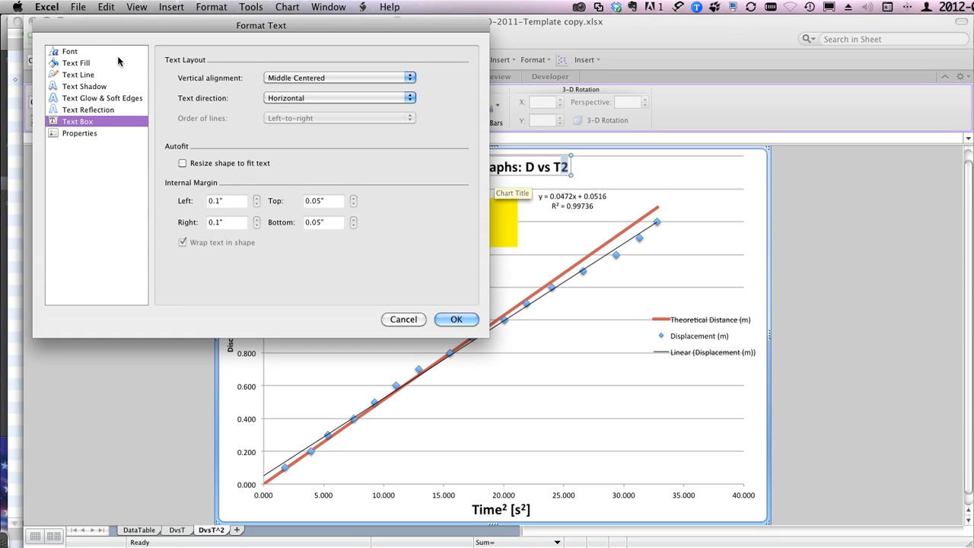
click(65, 52)
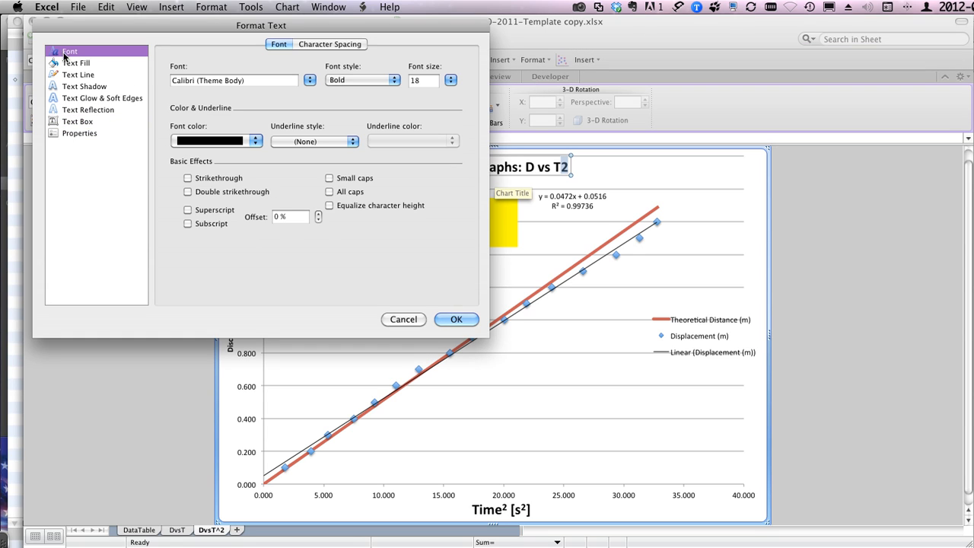
click(187, 209)
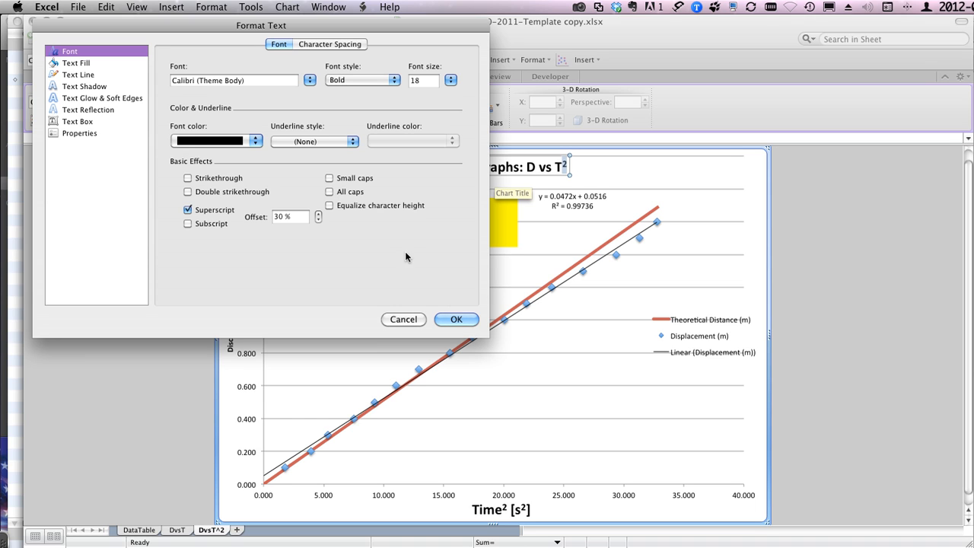
click(456, 318)
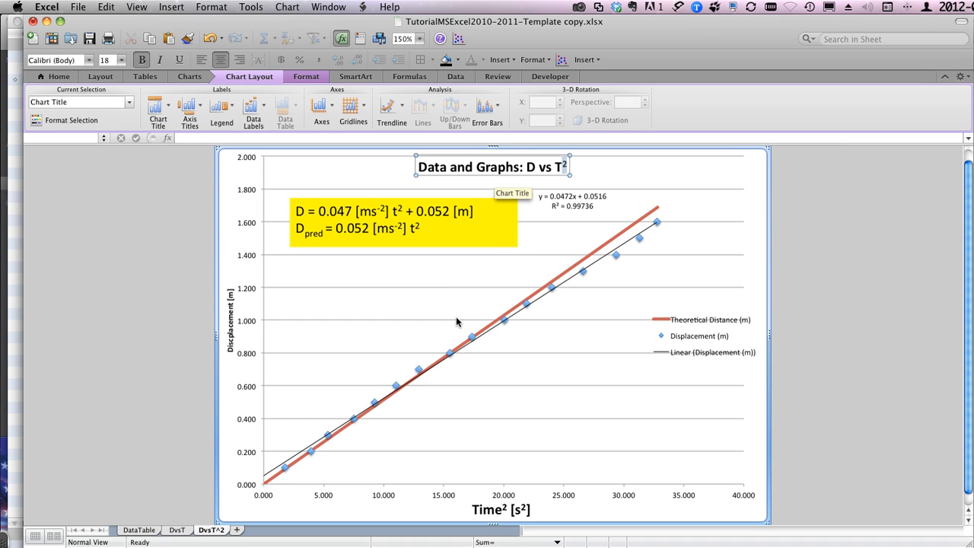
click(385, 284)
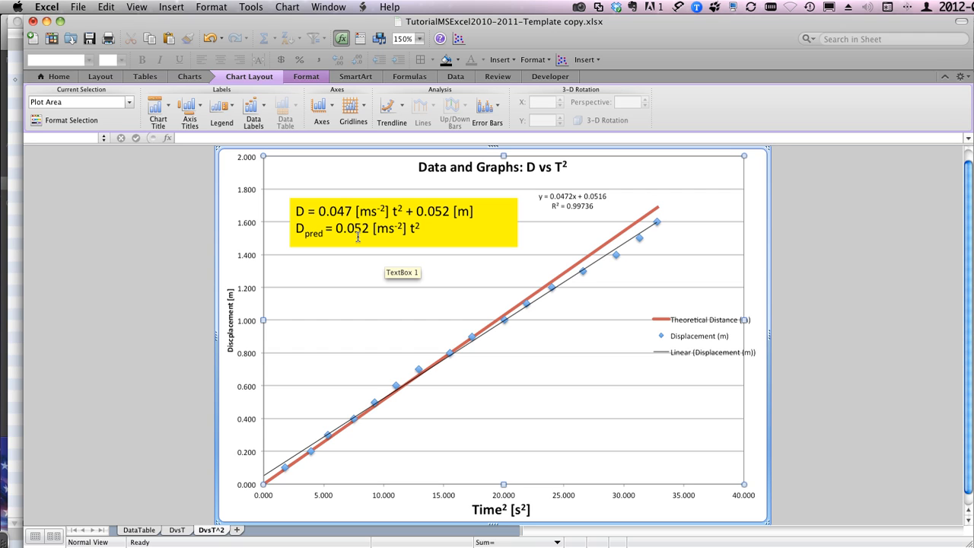
Step: Examine which commands and scatter chart types are available for the Theoretical Distance series, leaving the series as it is
click(608, 245)
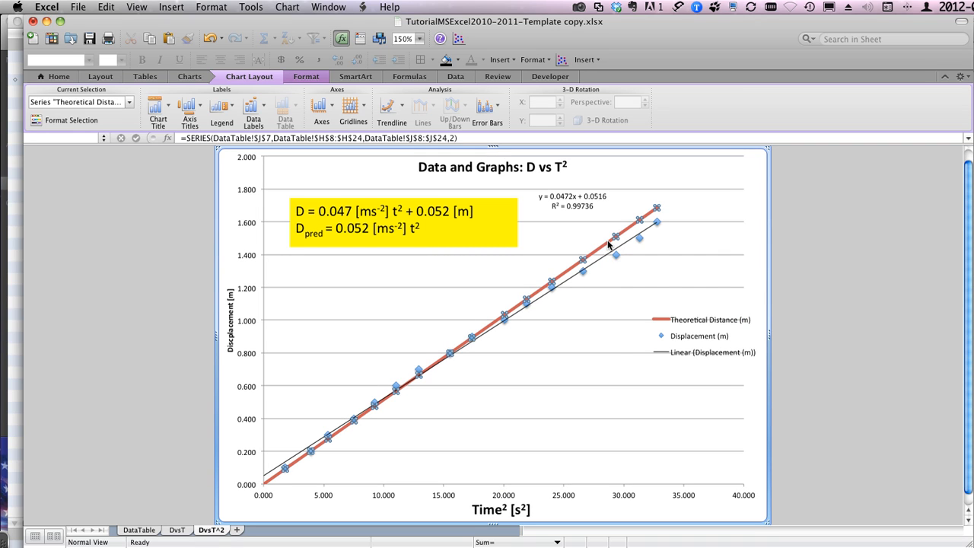
right_click(608, 245)
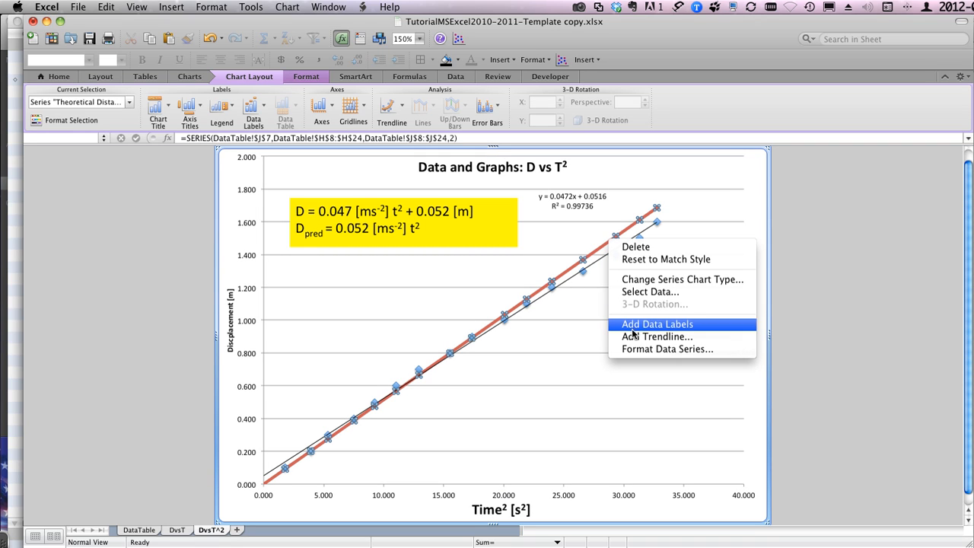
key(Escape)
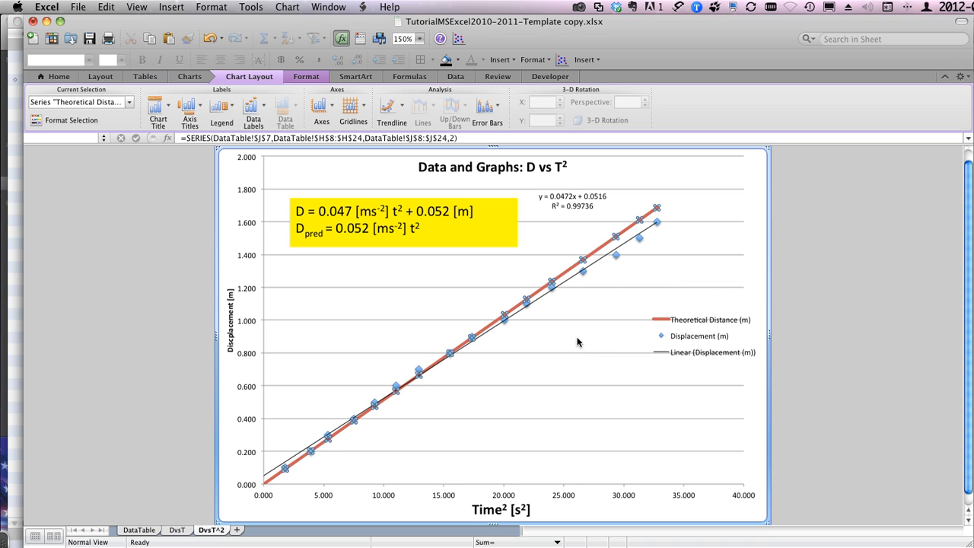
mouse_move(606, 245)
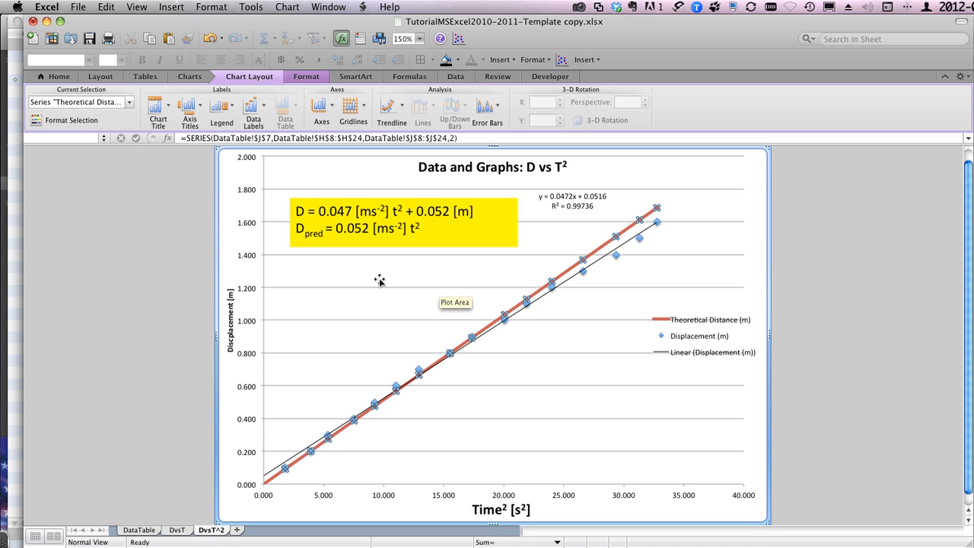
click(590, 255)
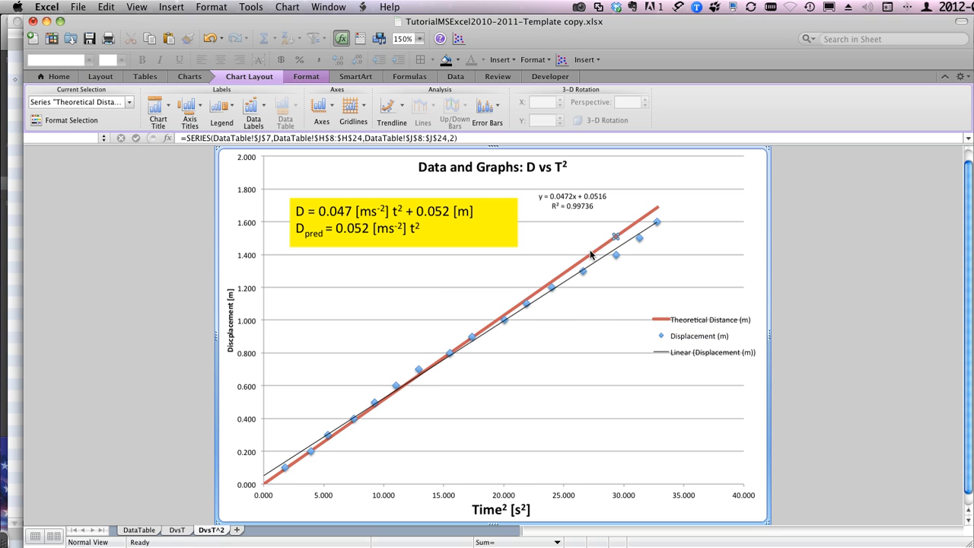
click(599, 243)
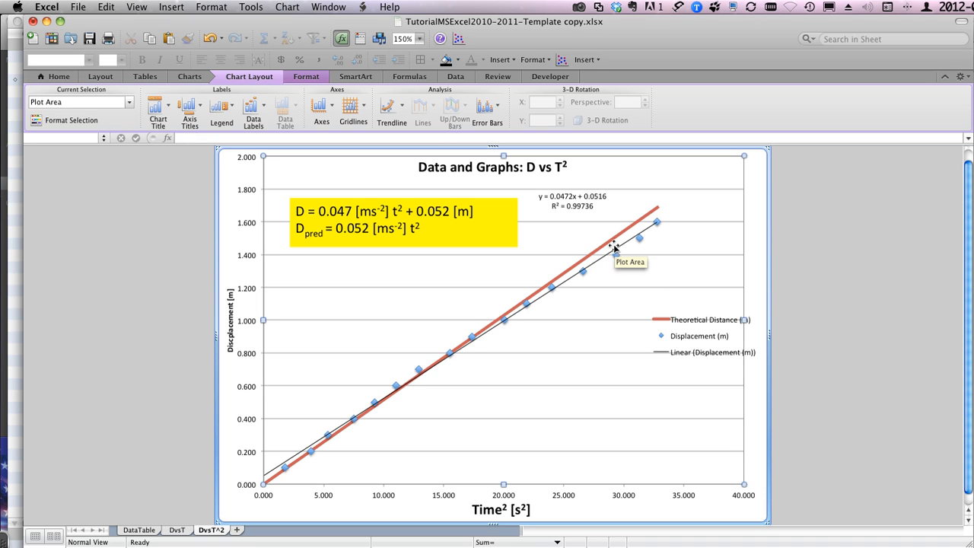
click(608, 244)
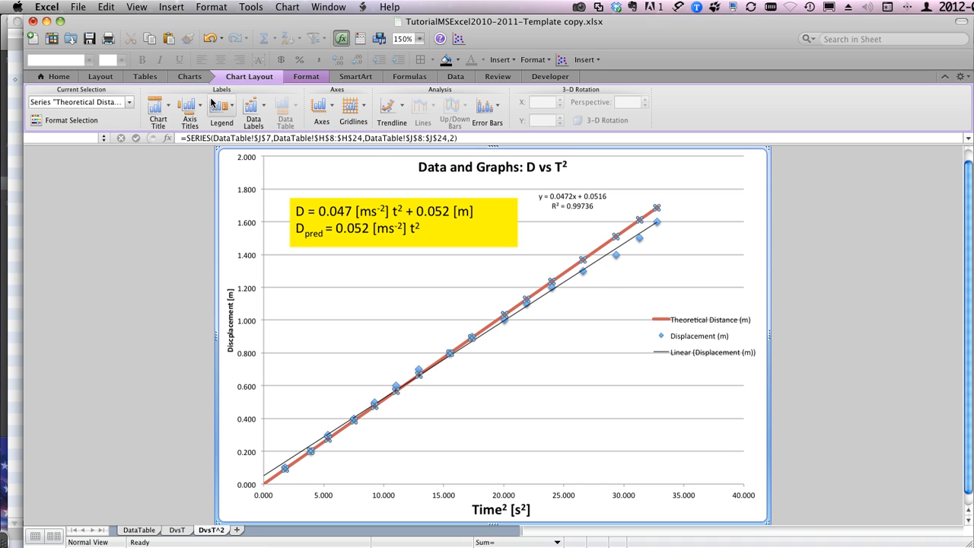
click(190, 77)
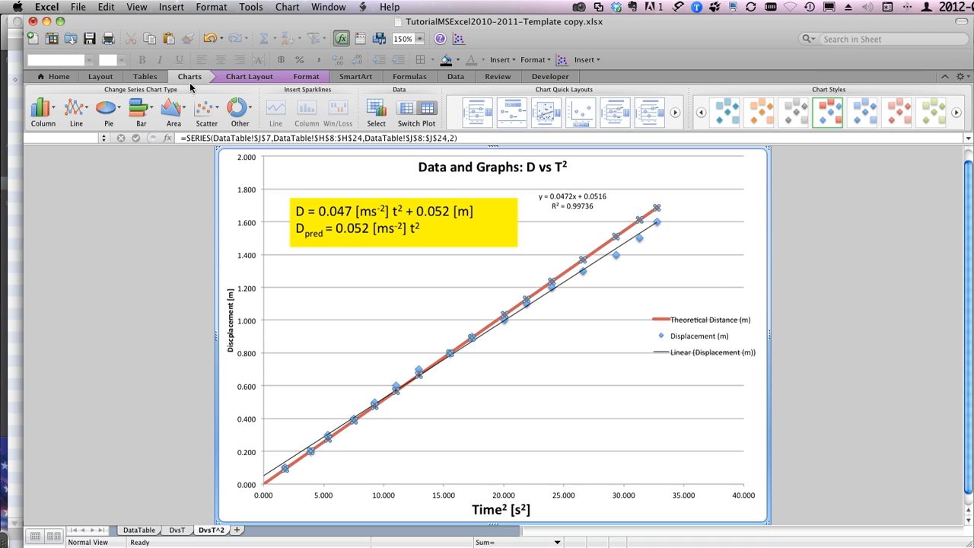
click(213, 111)
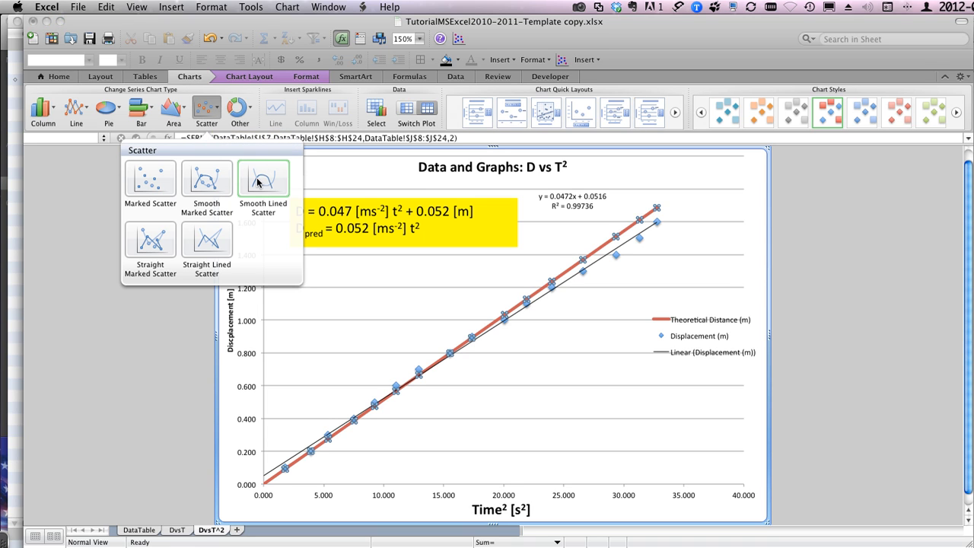
click(375, 287)
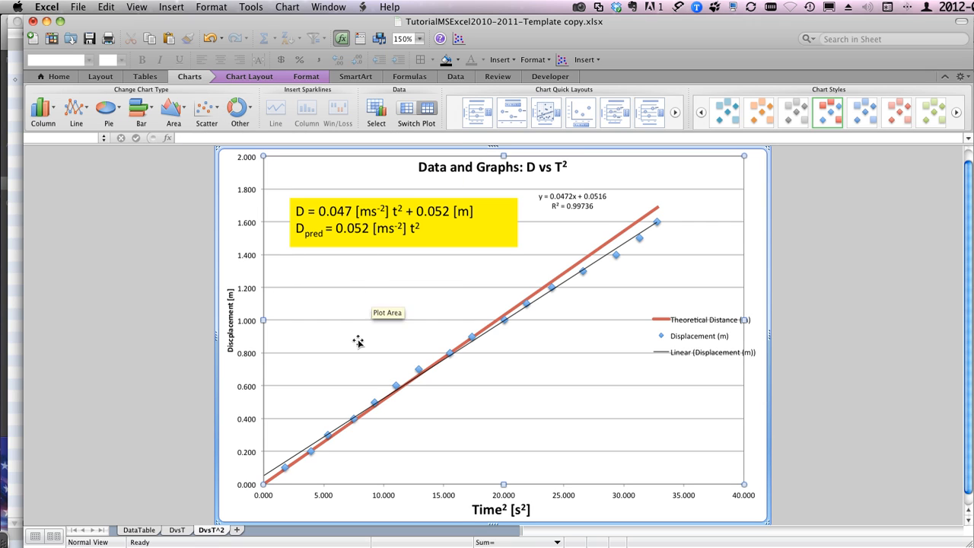
Step: Return to the DataTable sheet and look over its constants, trial data and uncertainties sections
click(176, 531)
click(144, 530)
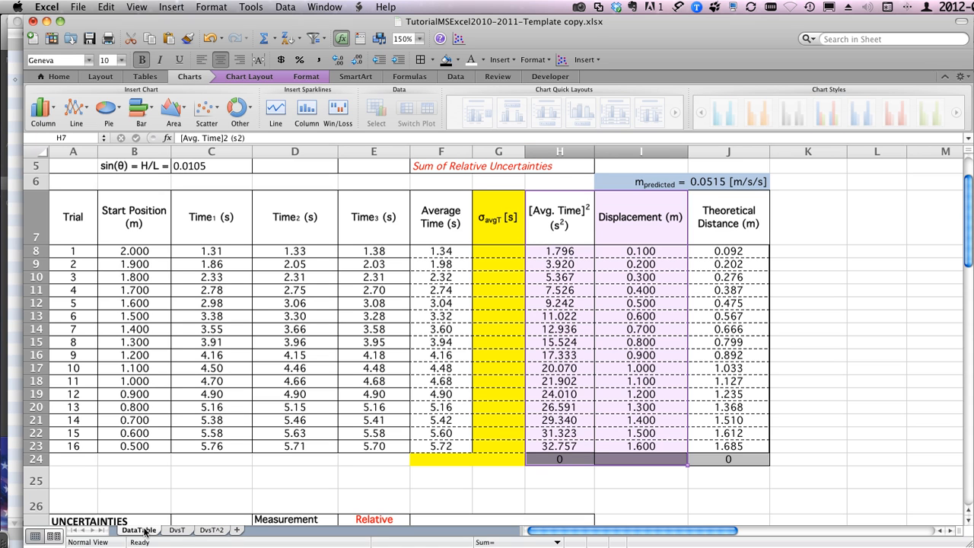
scroll(345, 348, up, 3)
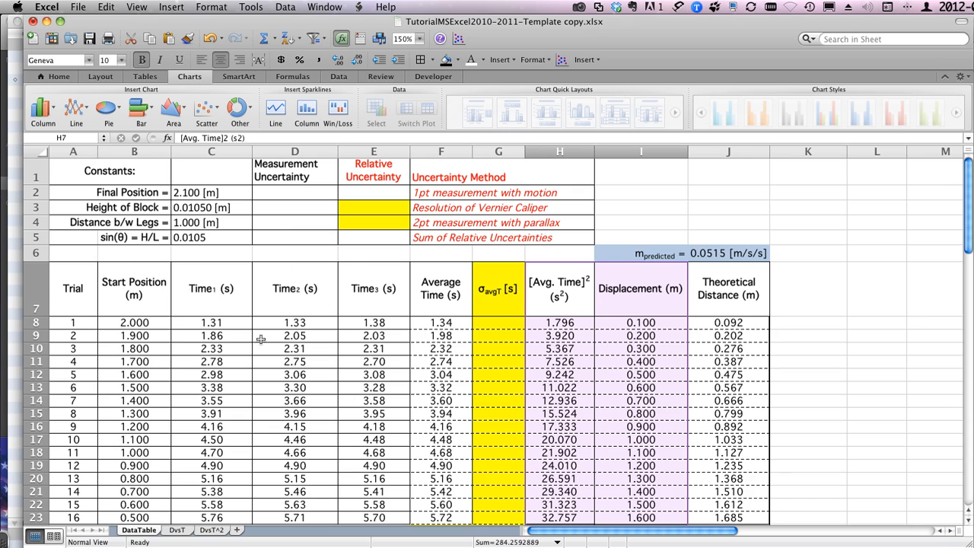
scroll(261, 339, down, 3)
scroll(260, 338, down, 8)
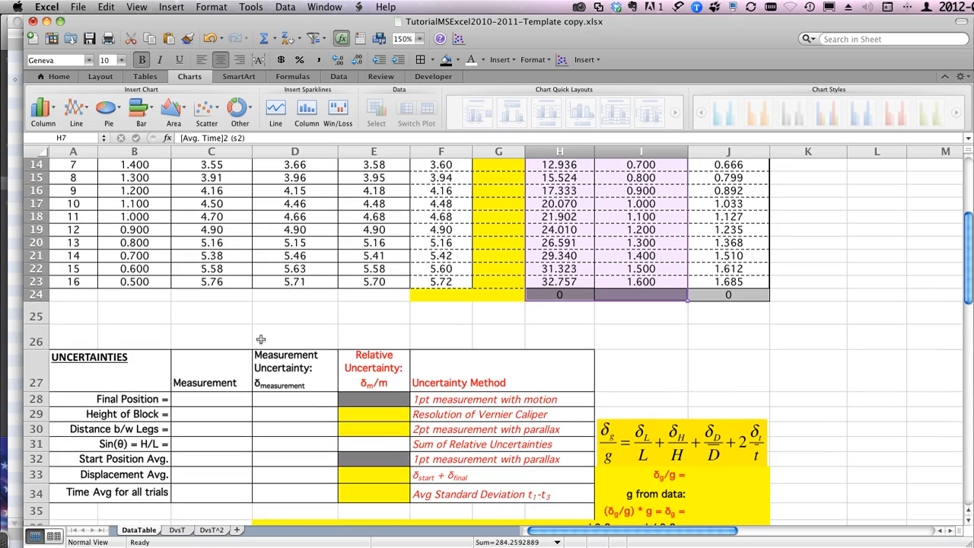
scroll(260, 339, up, 11)
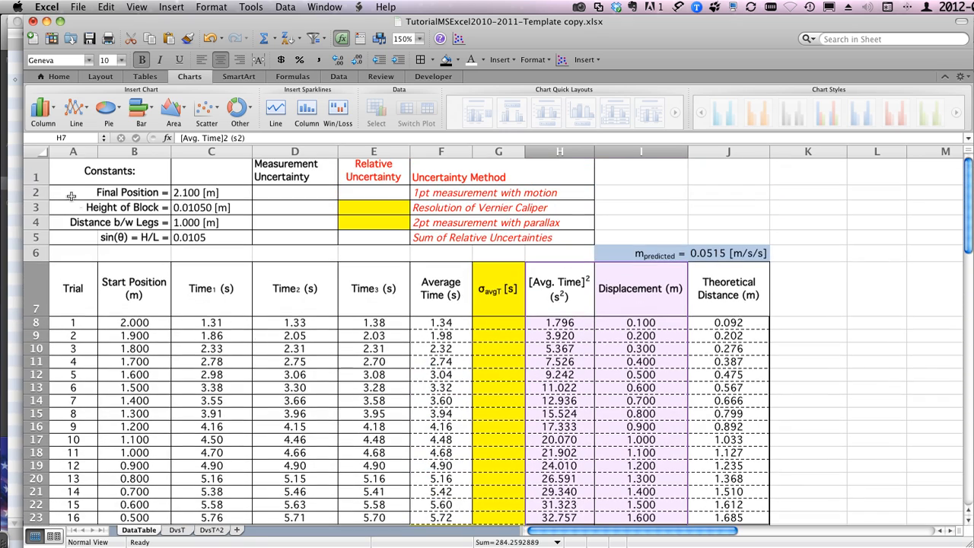
Step: Try inserting four blank rows above the Constants header row, and undo the insertion
click(36, 175)
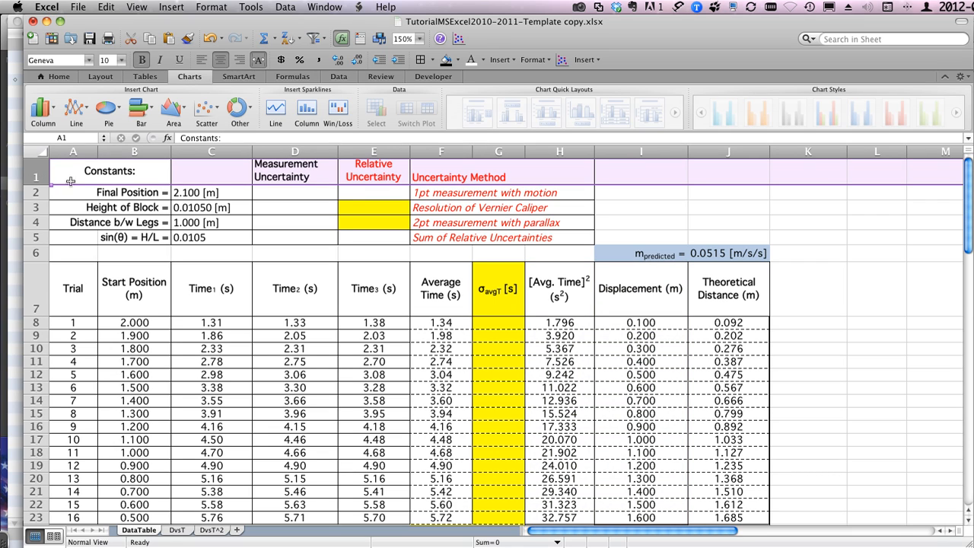
click(34, 193)
click(36, 169)
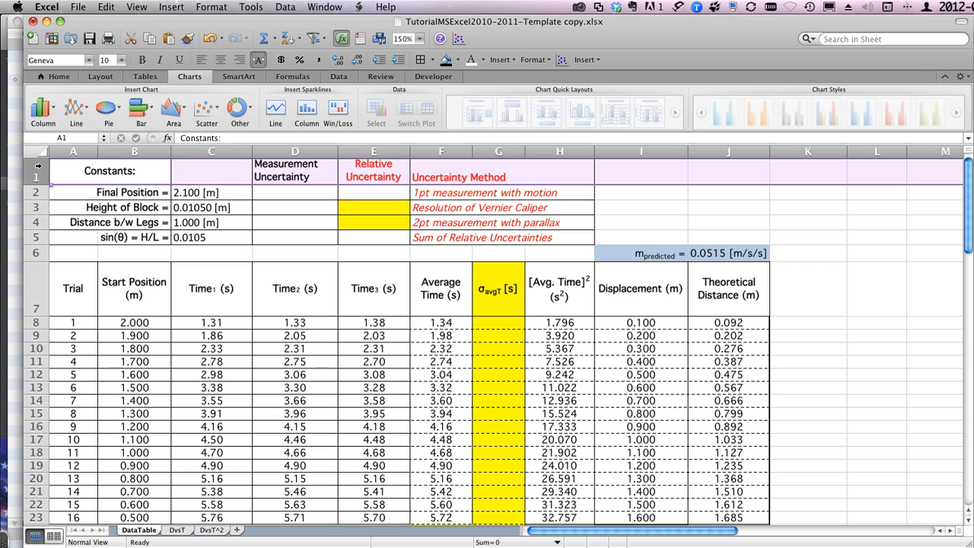
drag(36, 169, 34, 220)
click(184, 6)
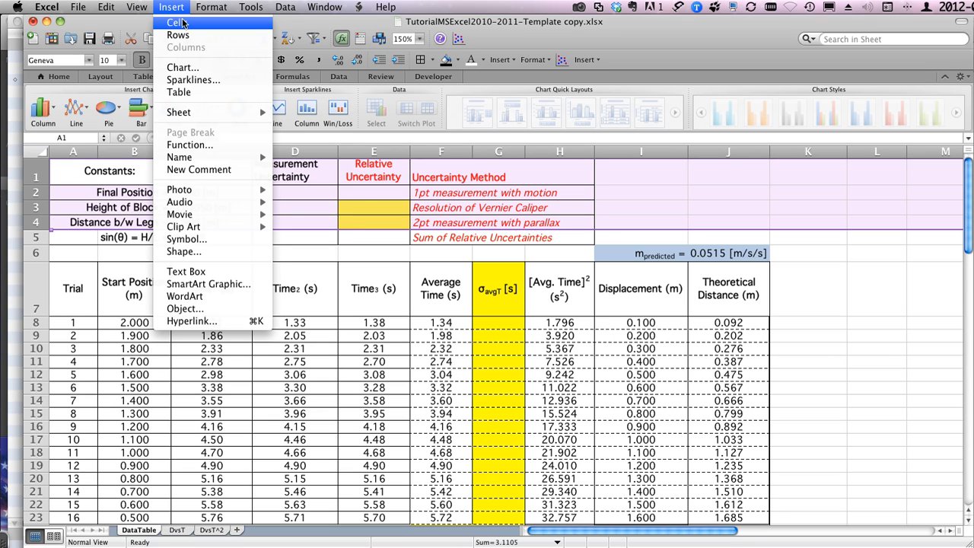
click(176, 23)
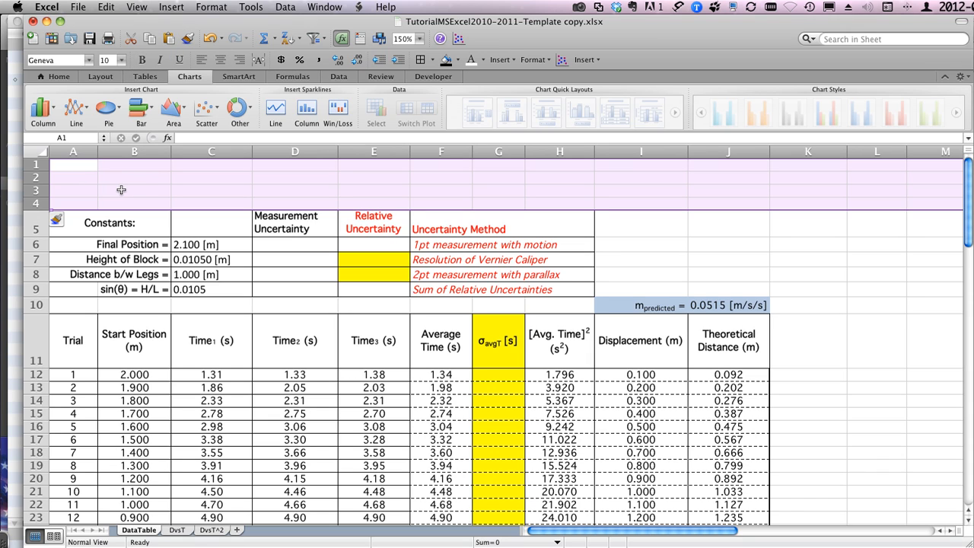
click(109, 7)
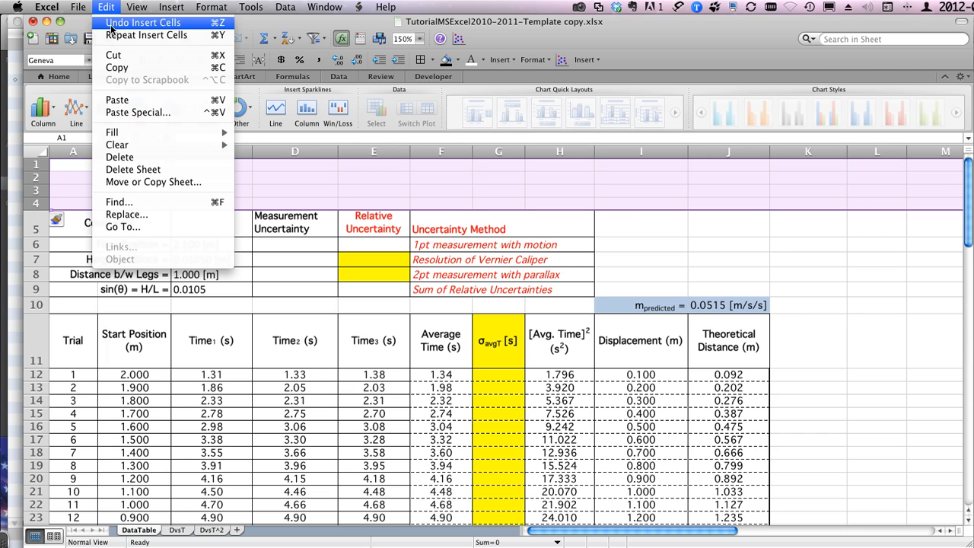
click(111, 28)
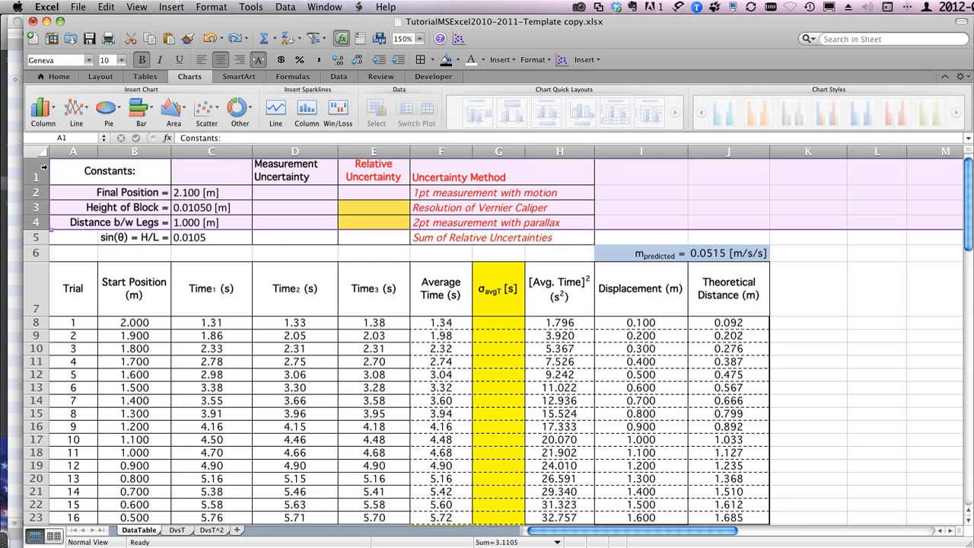
Step: Insert a single blank row above the Constants header row
click(43, 166)
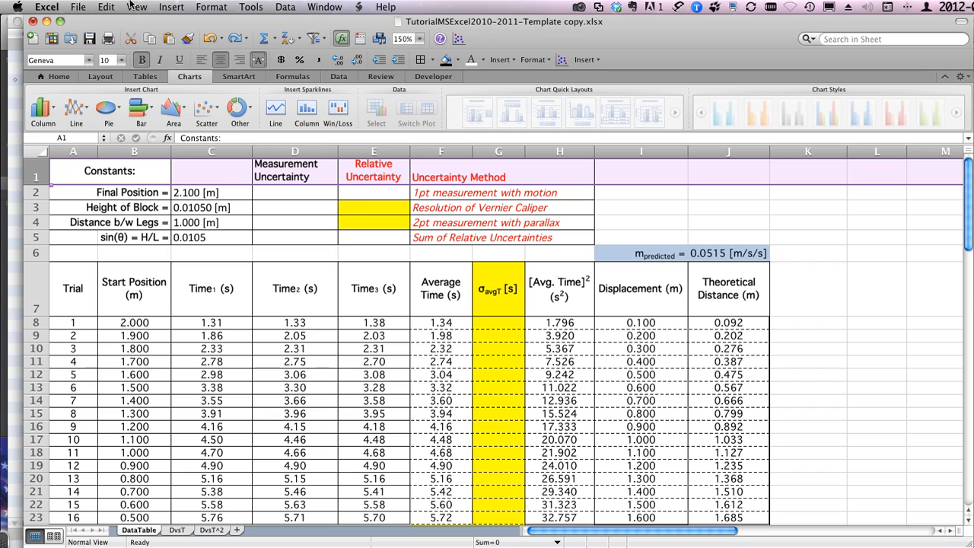
click(169, 7)
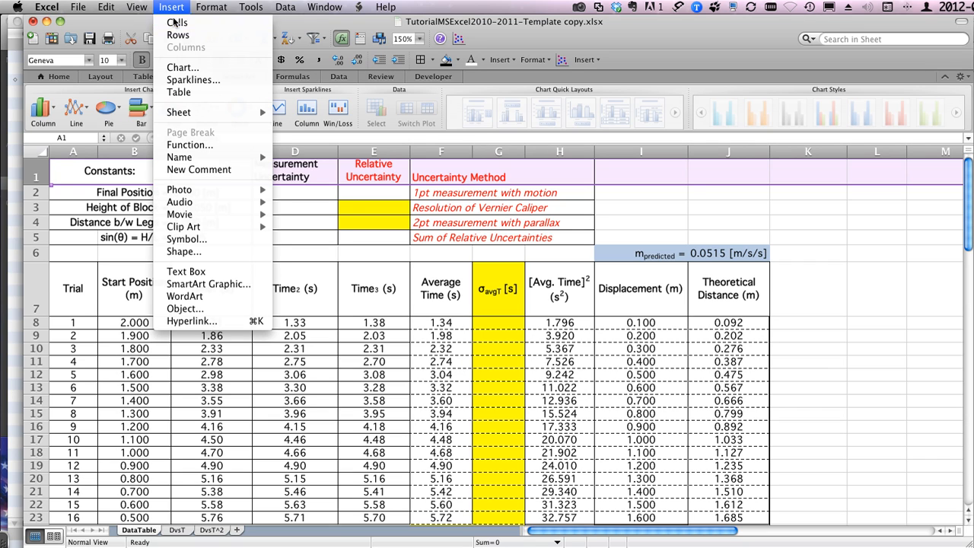
click(170, 22)
Step: Enter the sheet title "Data and Graphs: Inclined Plane" in cell A1
click(74, 164)
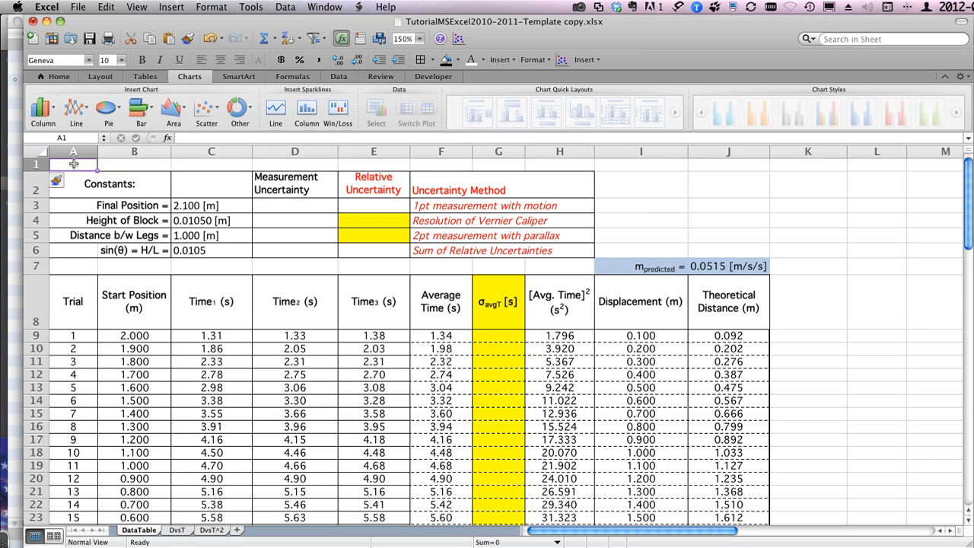
text(D)
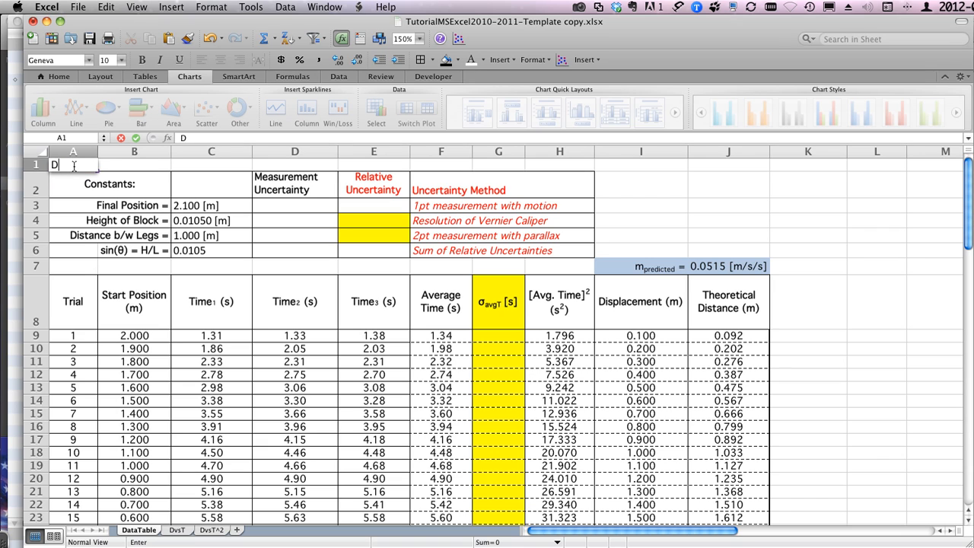
text(ata and Gr)
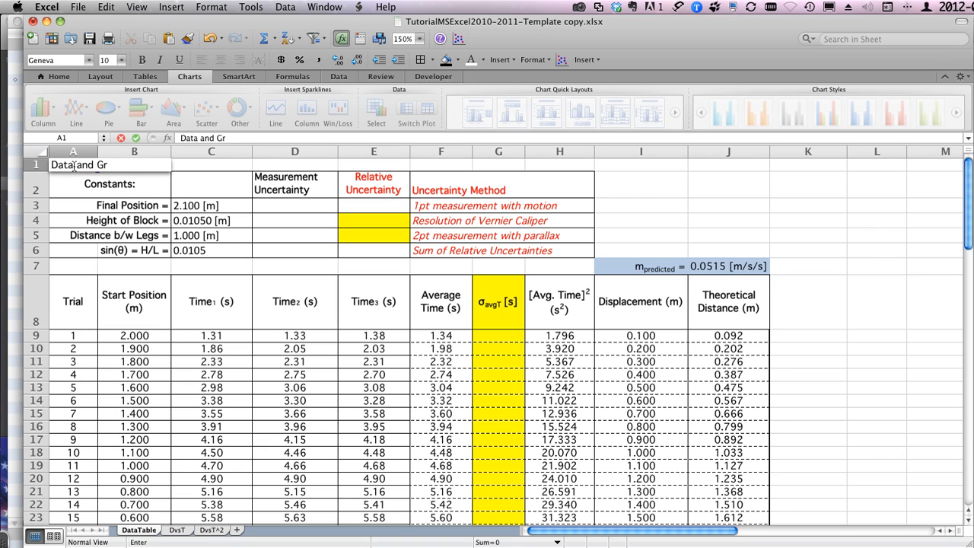
text(pha)
key(BackSpace)
key(BackSpace)
text(aphs: Inclined Pla)
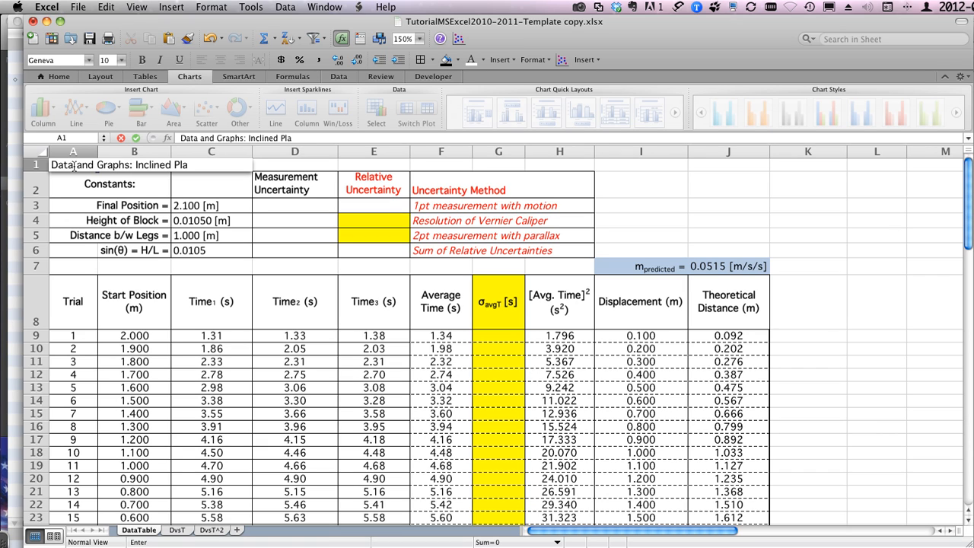
text(nde)
key(BackSpace)
key(BackSpace)
key(Return)
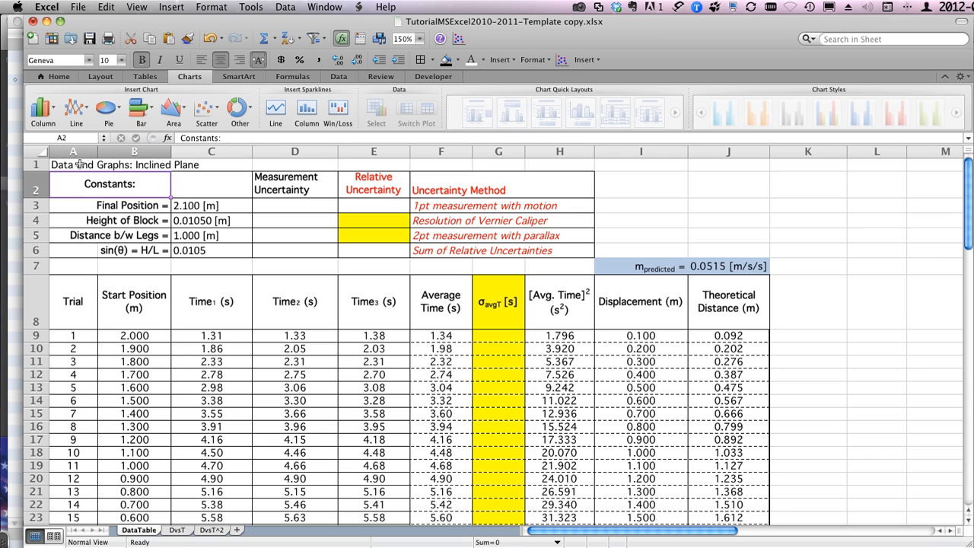
Step: Format the sheet title in A1 as bold with a font size of 22
click(67, 163)
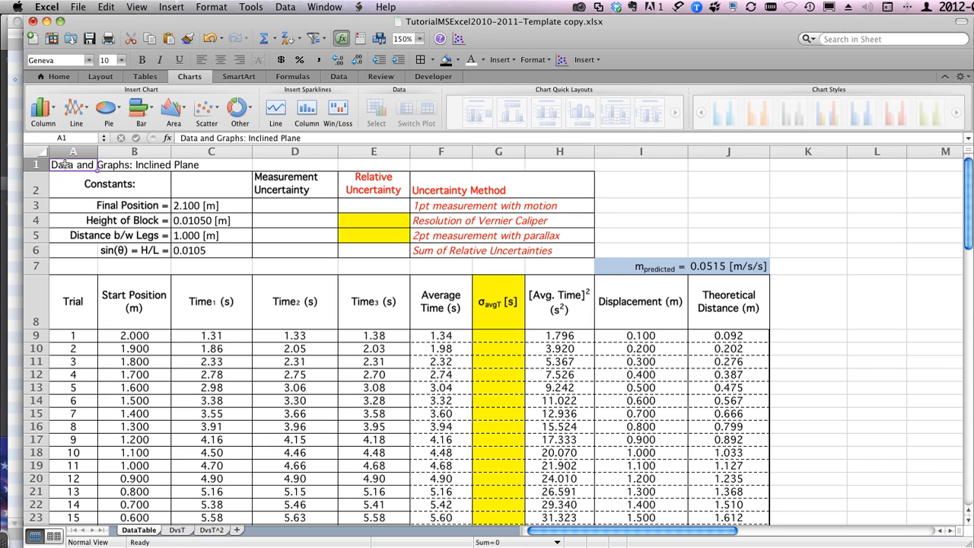
click(122, 60)
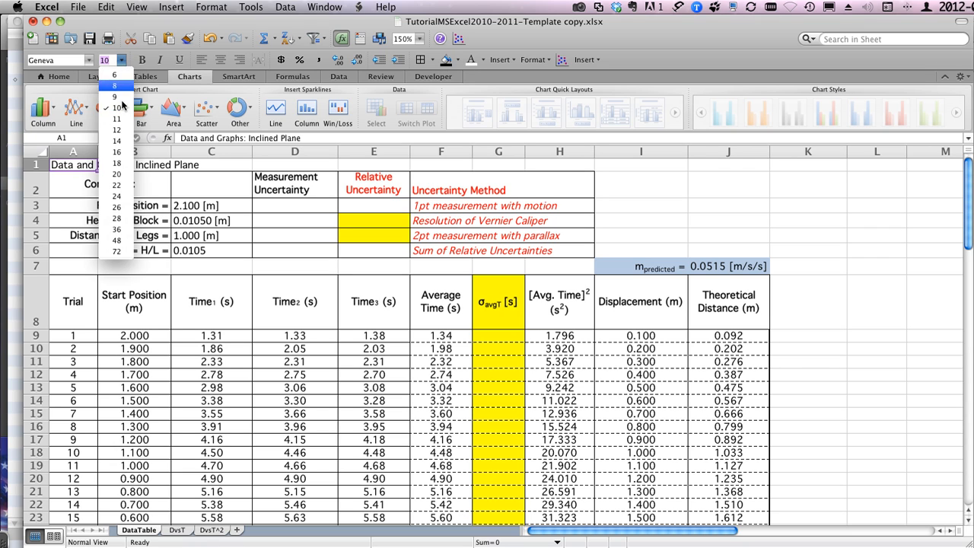
click(115, 184)
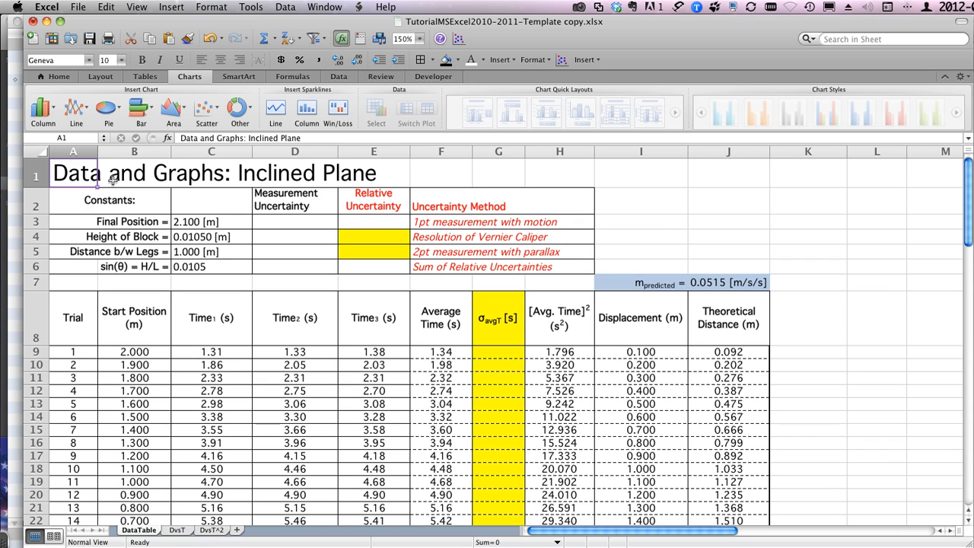
click(141, 59)
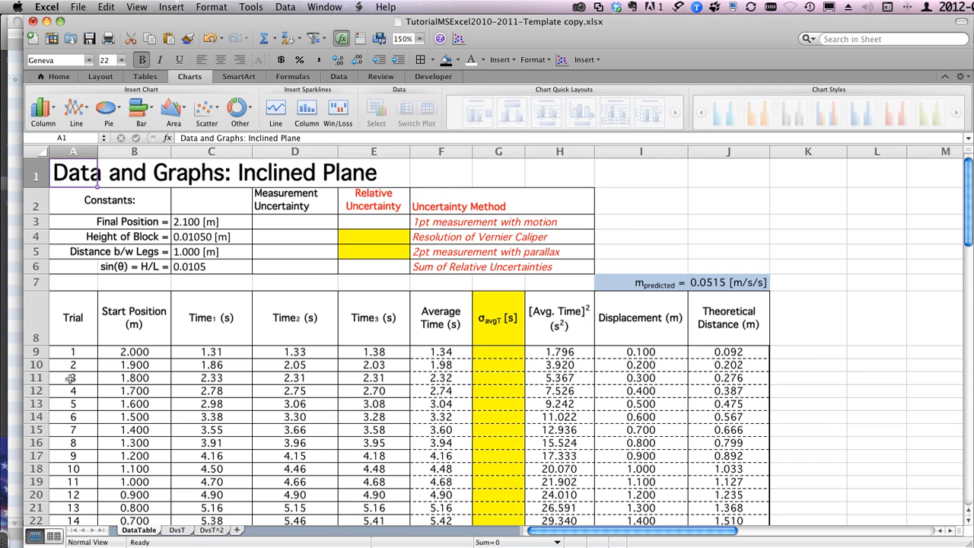
Step: Show the DataTable sheet in Page Layout view at 75% zoom and check where the page break splits the tables
click(54, 537)
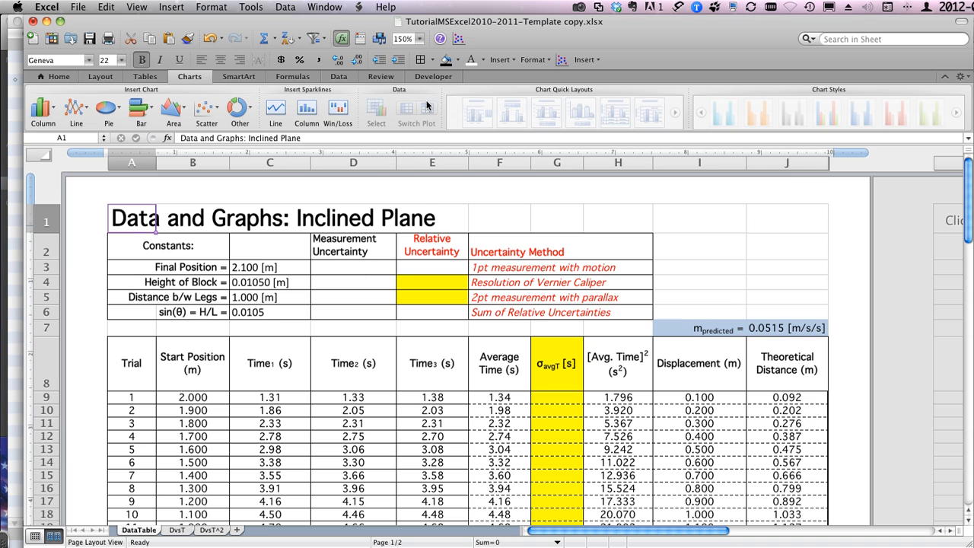
click(420, 39)
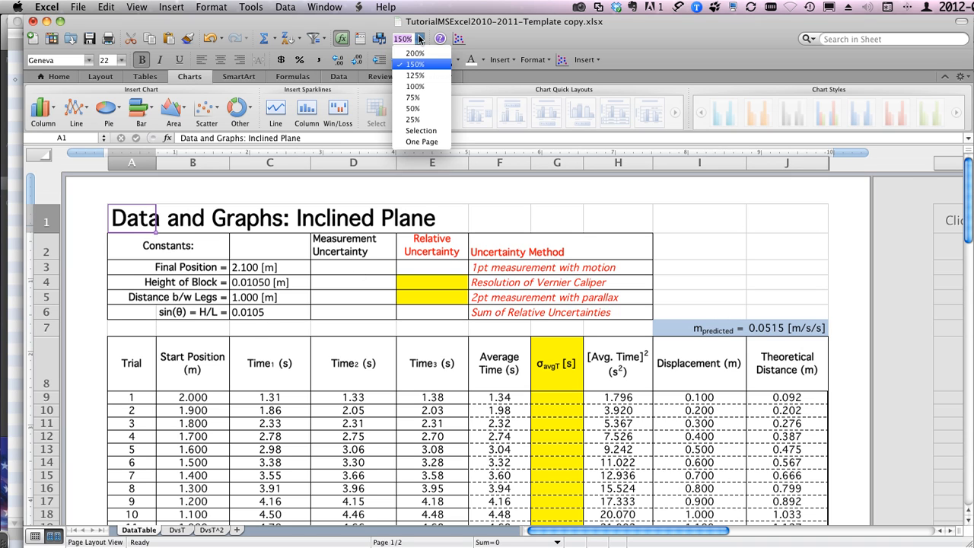
click(414, 99)
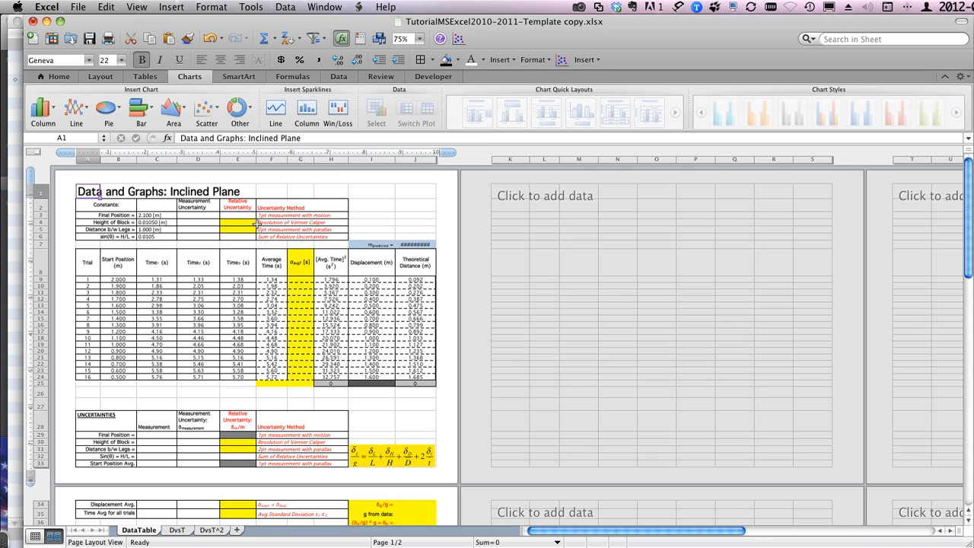
scroll(176, 280, down, 5)
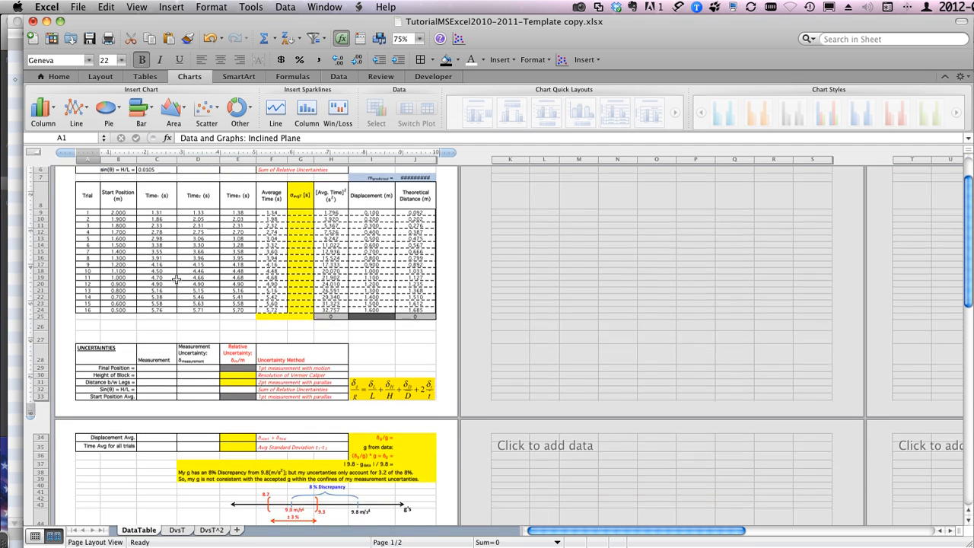
scroll(177, 280, up, 5)
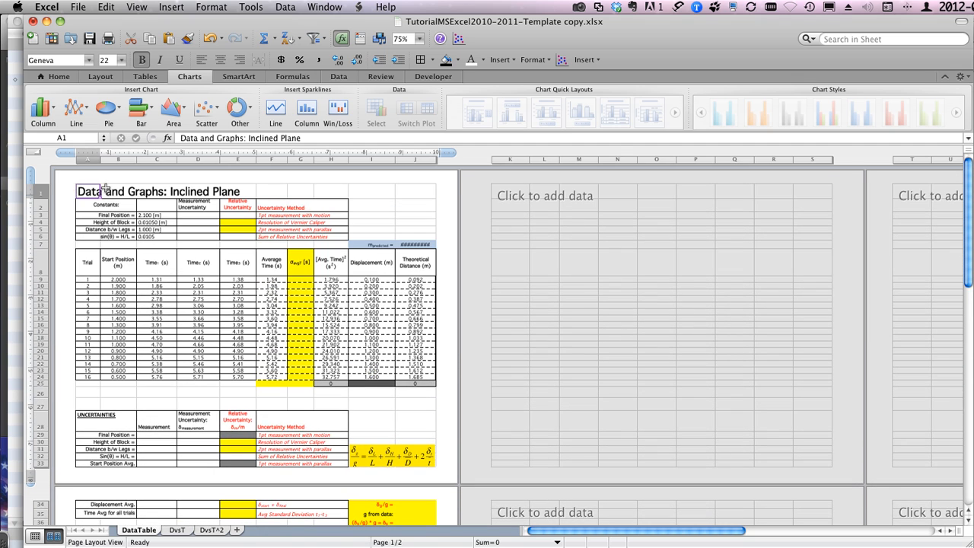
scroll(172, 351, down, 4)
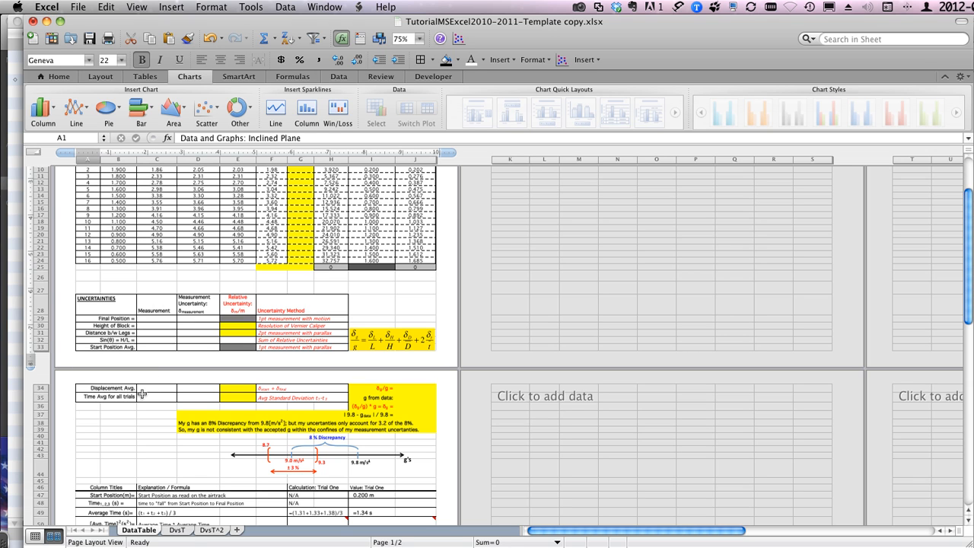
scroll(142, 394, down, 7)
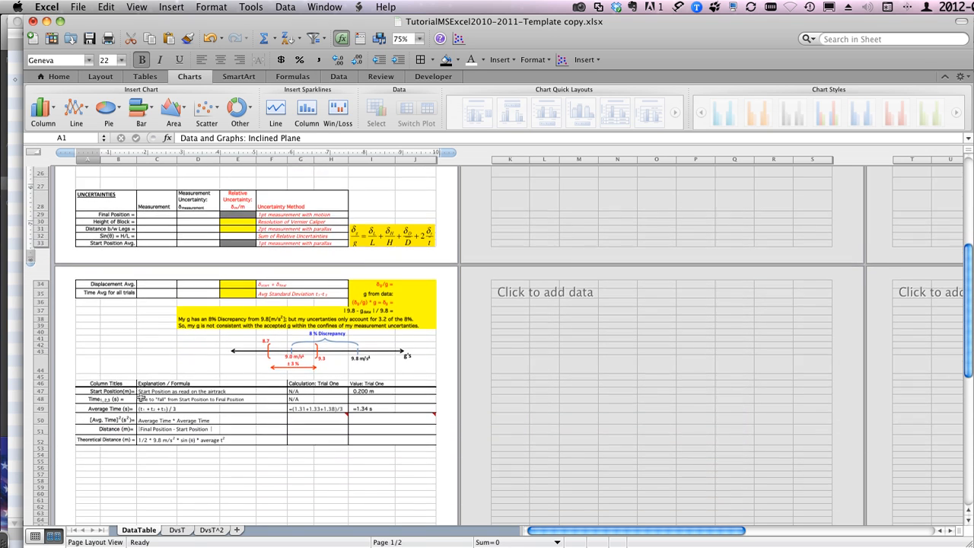
scroll(141, 397, down, 5)
Step: Select the entire blank row 27 above the UNCERTAINTIES table
scroll(141, 398, up, 5)
scroll(141, 397, up, 2)
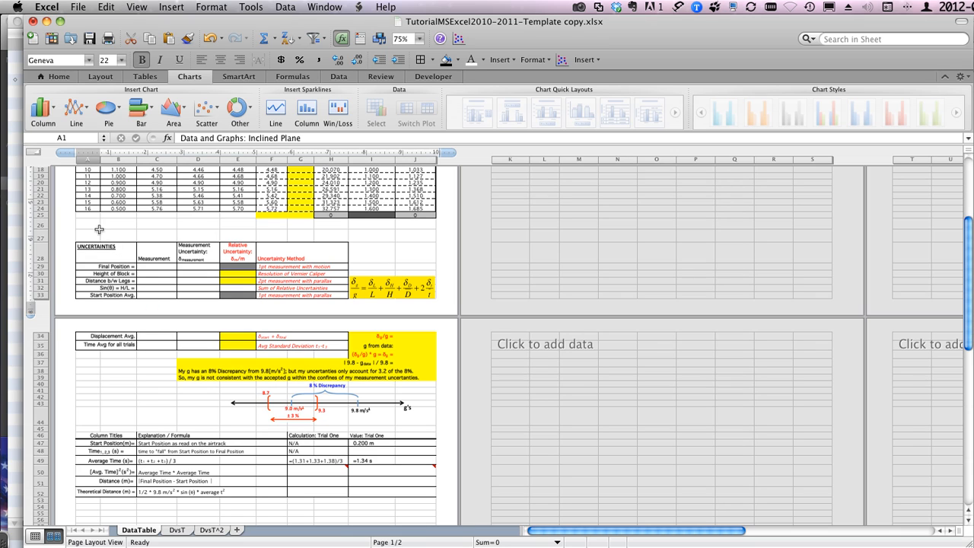
click(35, 234)
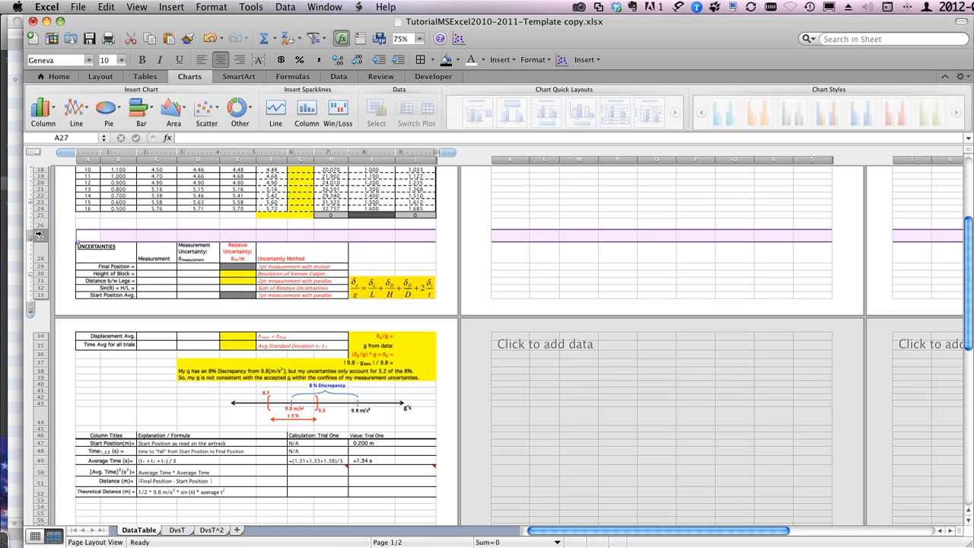
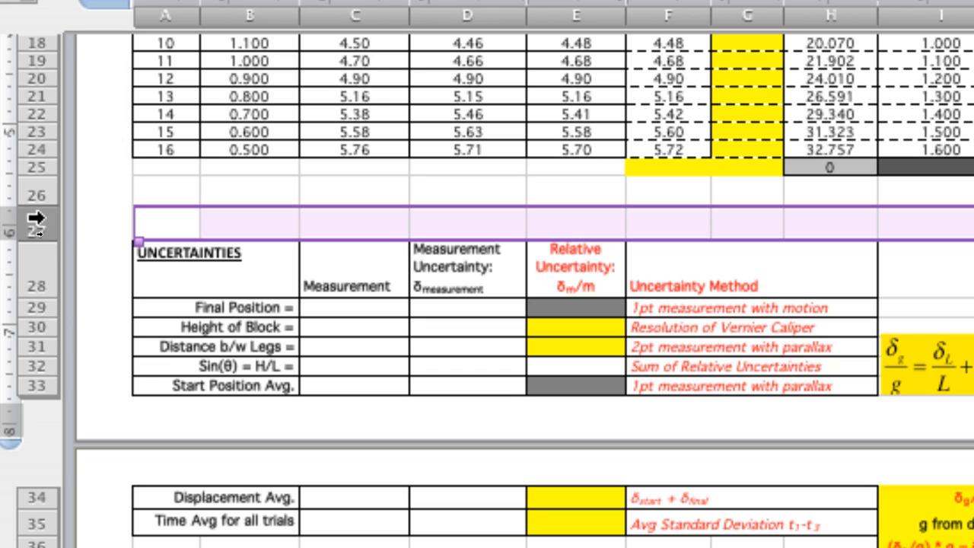
Step: Increase the height of blank row 27 until the whole UNCERTAINTIES table moves onto the second page
drag(37, 238, 42, 377)
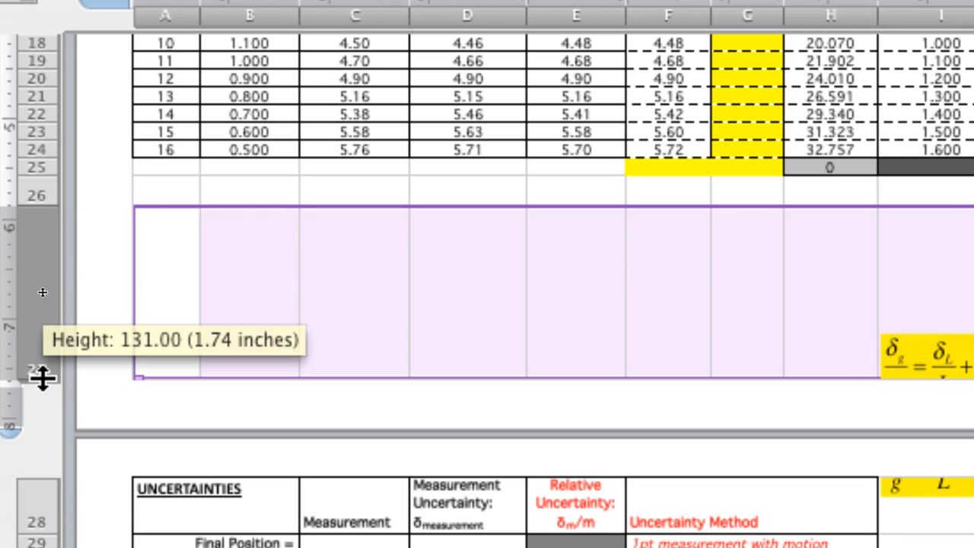
click(195, 499)
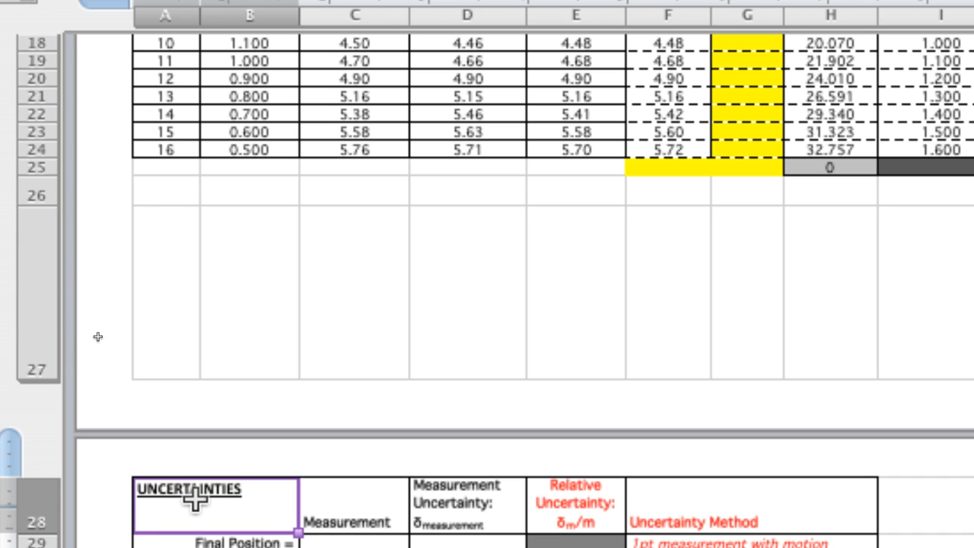
Step: Insert a blank row above the UNCERTAINTIES table header and reduce its height to a narrow gap
click(43, 502)
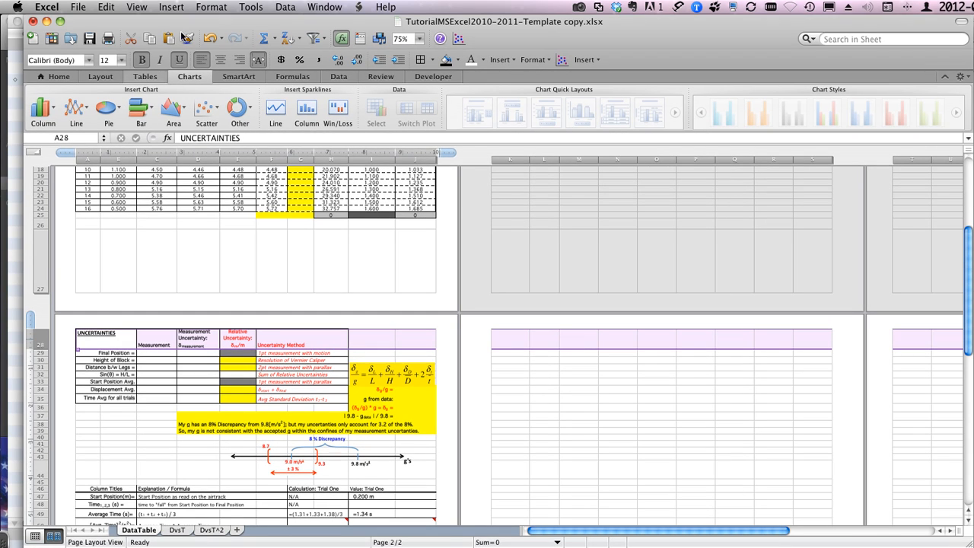
click(168, 9)
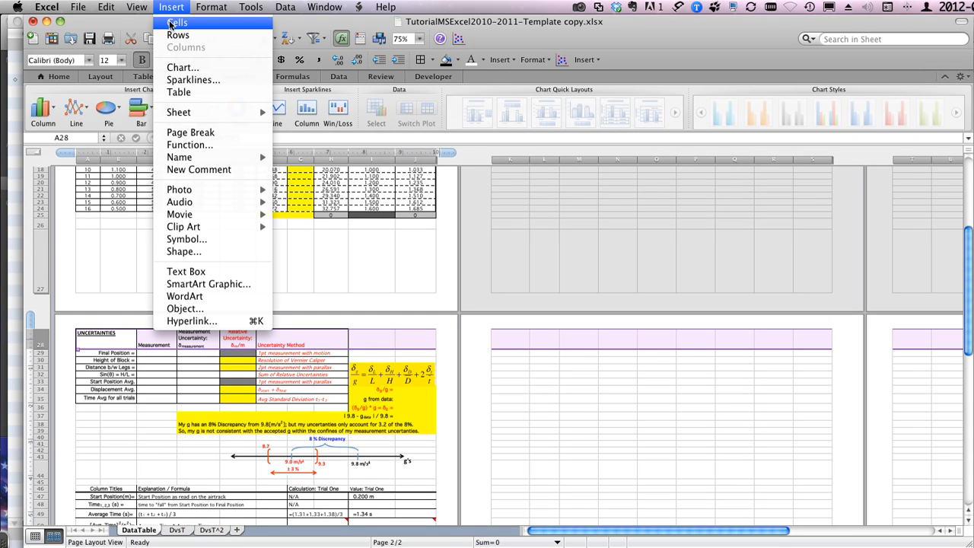
click(171, 23)
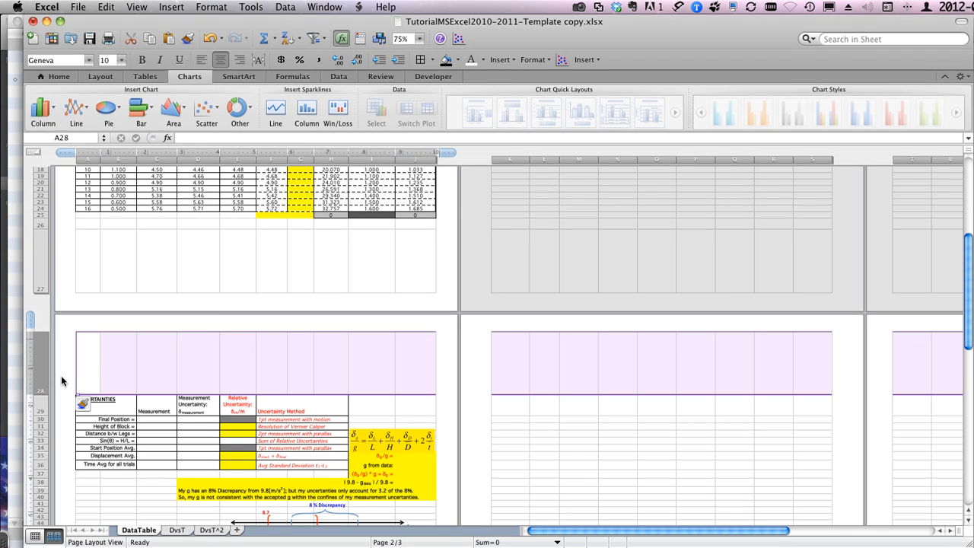
drag(42, 393, 45, 348)
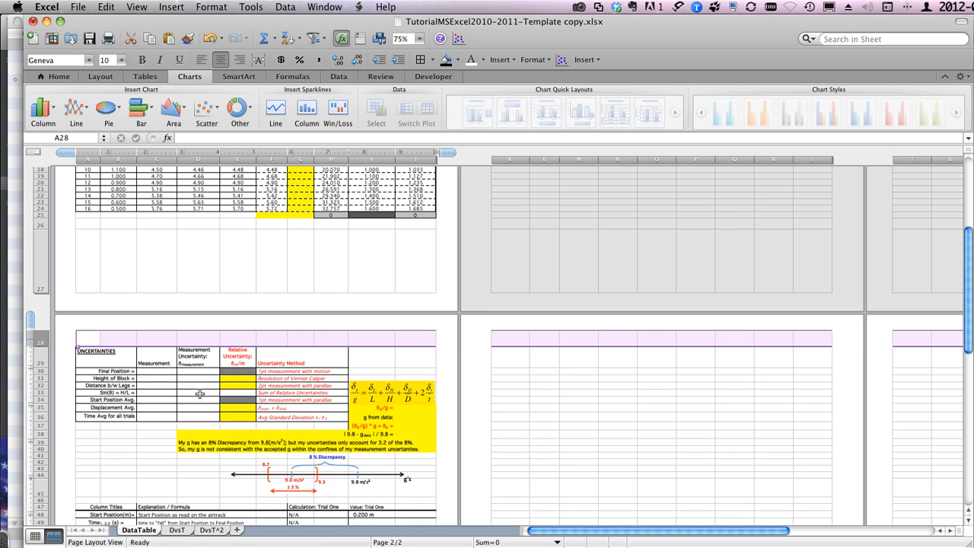
click(116, 448)
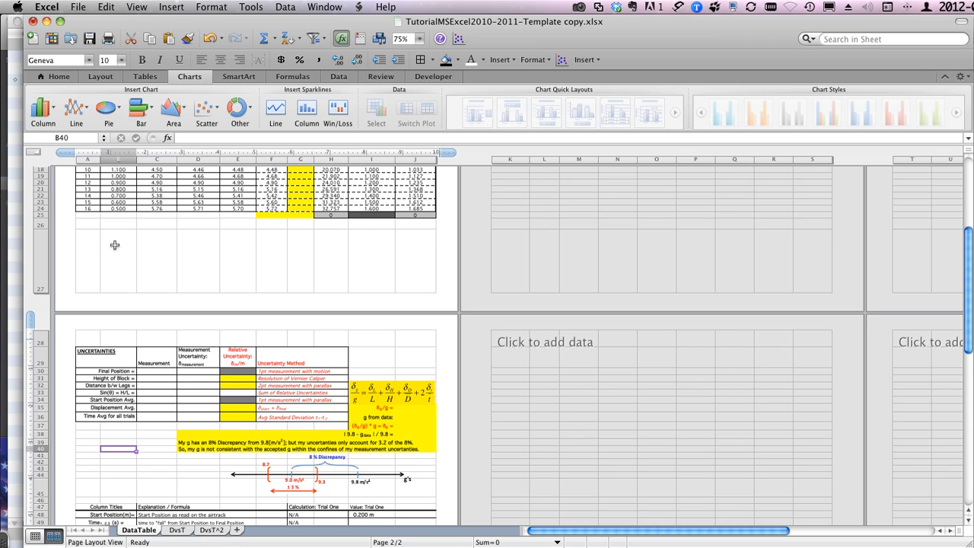
click(92, 226)
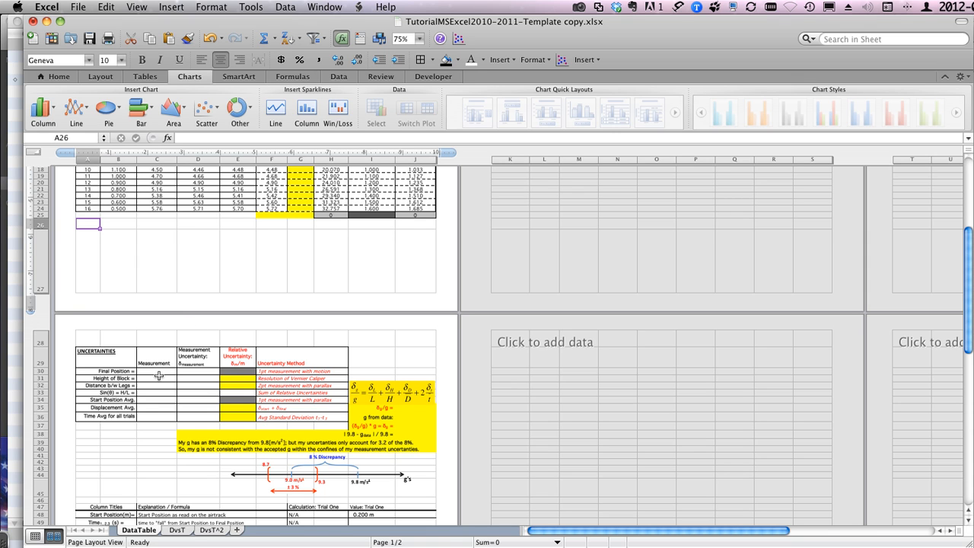
Step: Set the DataTable sheet's page scaling to fit 1 page wide by 2 pages tall
scroll(159, 375, down, 2)
scroll(159, 375, down, 10)
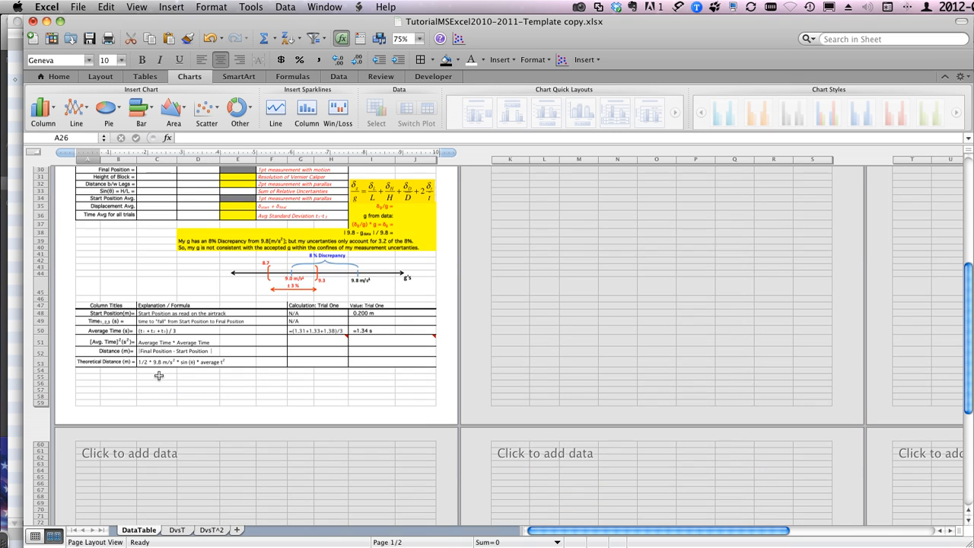
scroll(159, 375, up, 20)
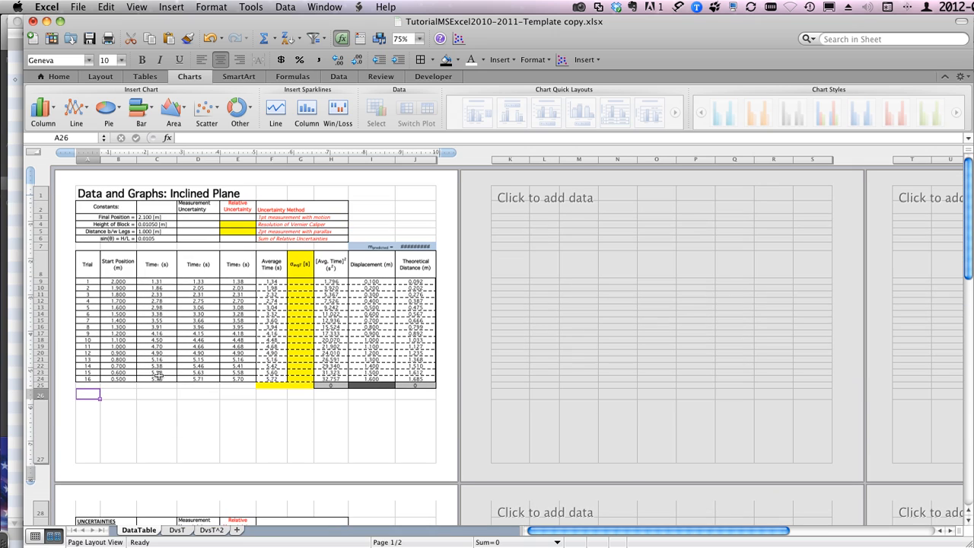
click(90, 195)
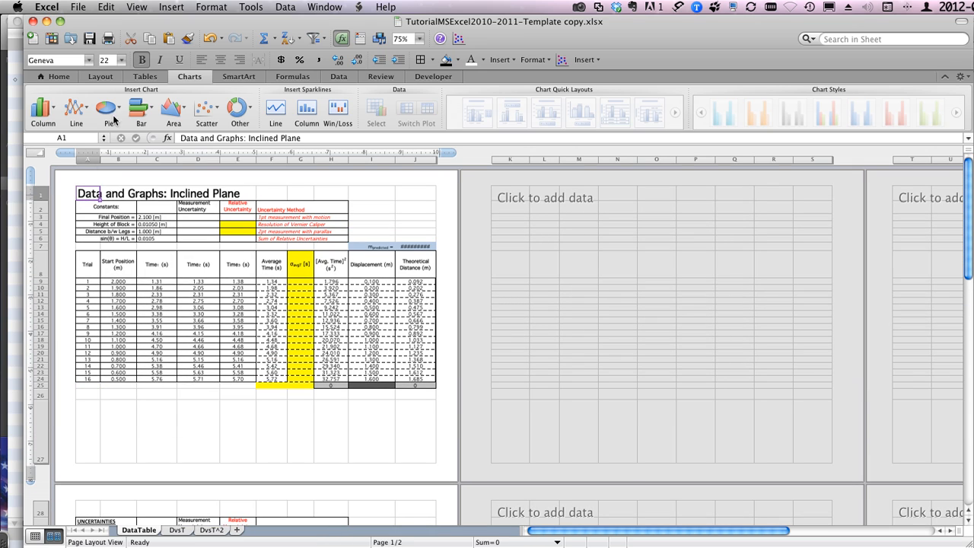
click(82, 7)
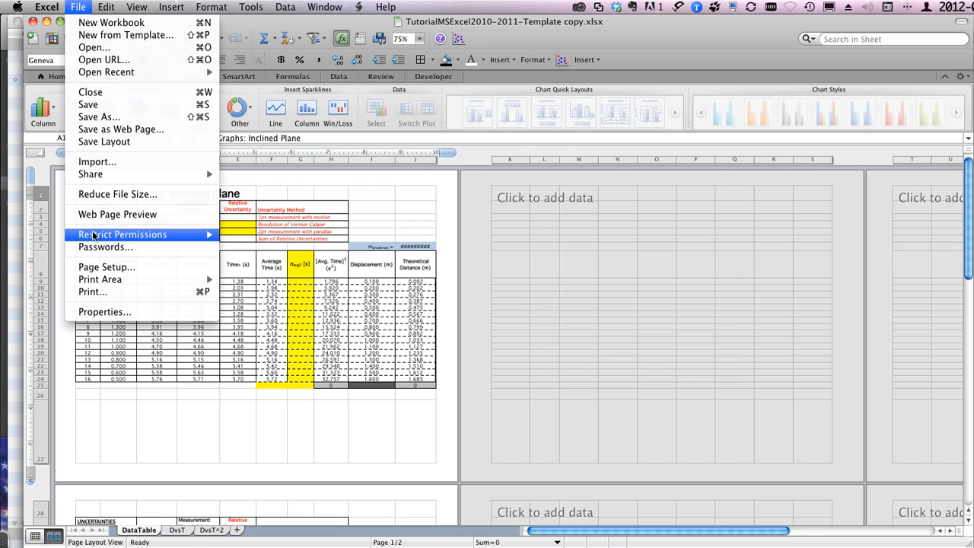
click(96, 267)
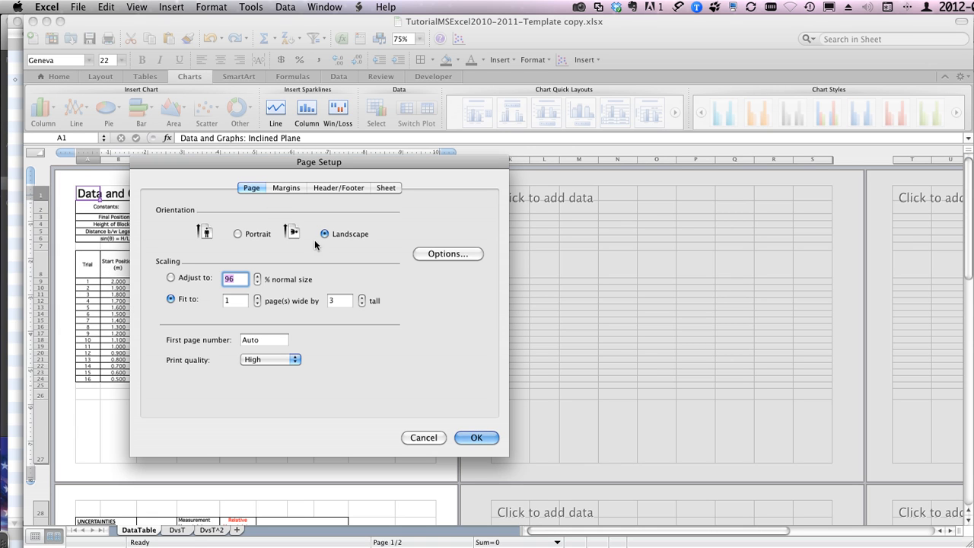
click(362, 304)
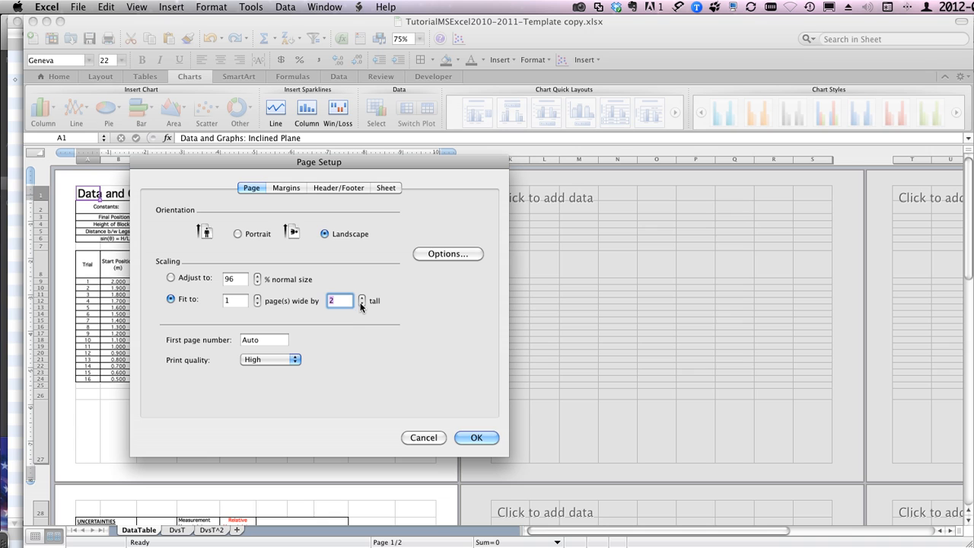
click(476, 438)
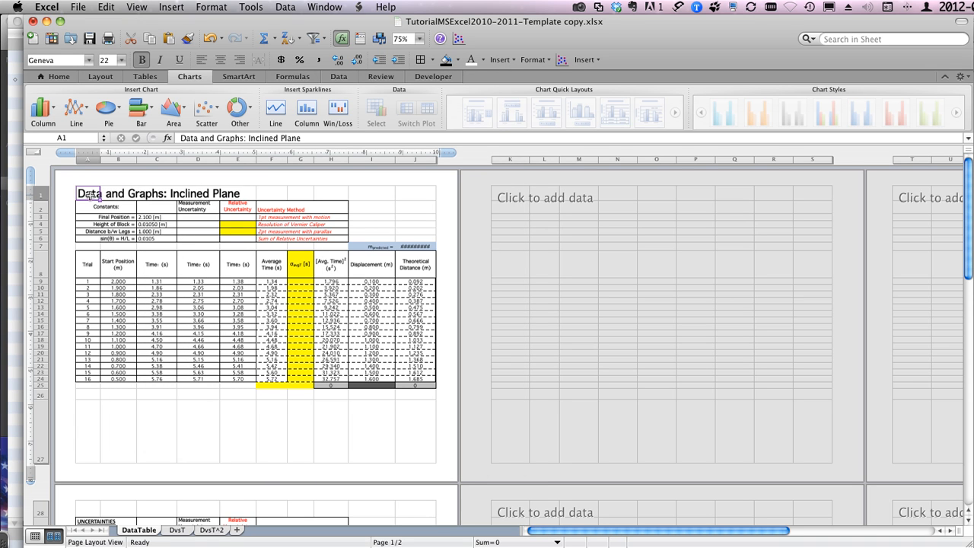
Step: Check how the DataTable tables and the number line are distributed over the printed pages
scroll(127, 287, down, 5)
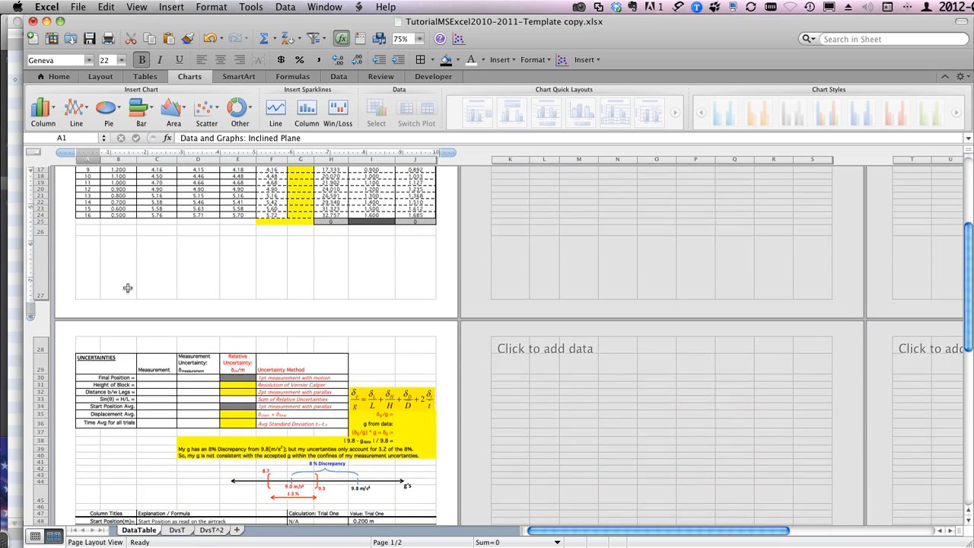
scroll(127, 288, down, 8)
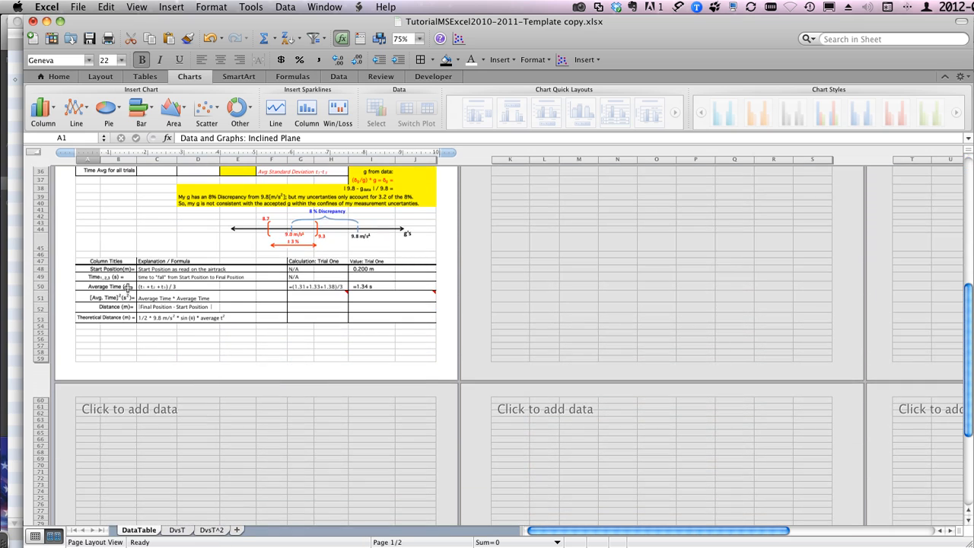
scroll(127, 288, up, 10)
scroll(127, 287, up, 5)
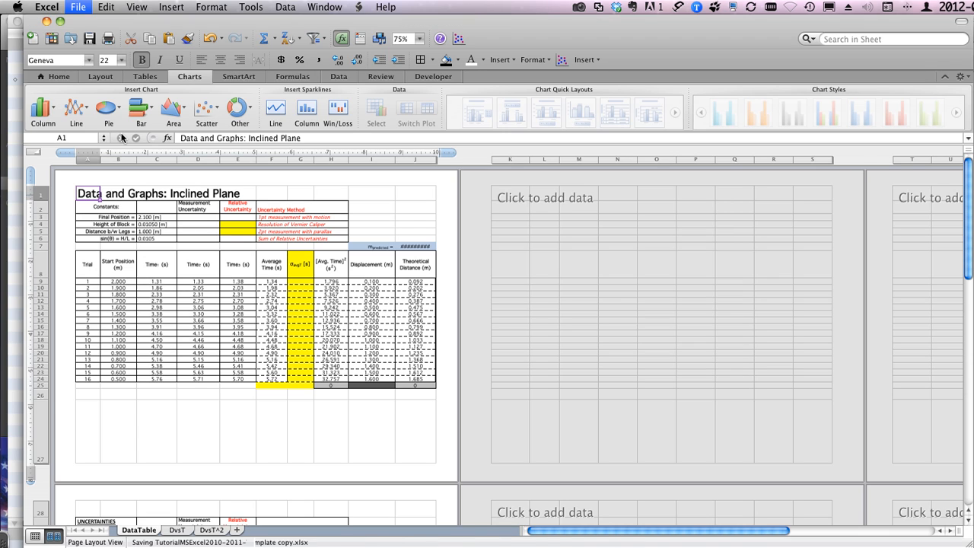
Step: Enlarge the DataTable sheet to 200% zoom and examine its tables from the title through the column explanations
click(421, 40)
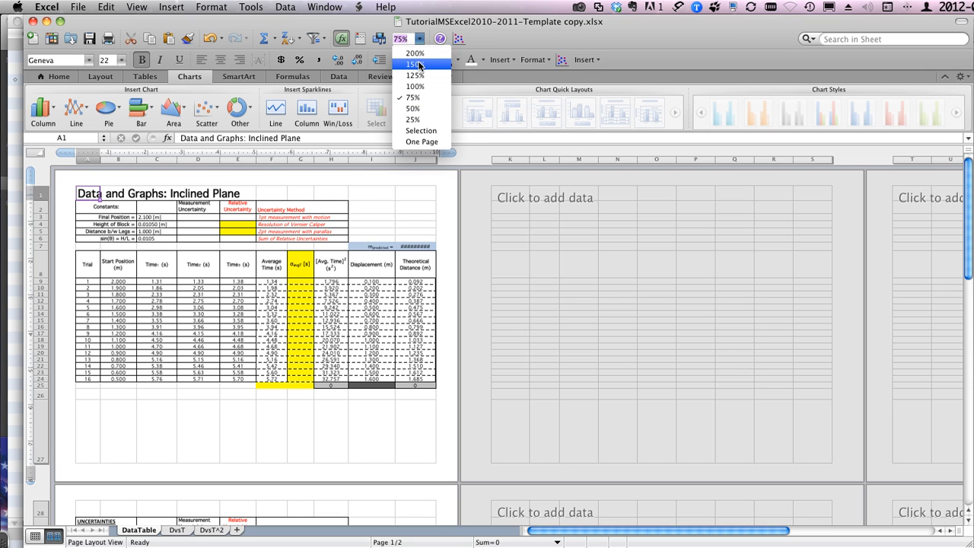
click(417, 65)
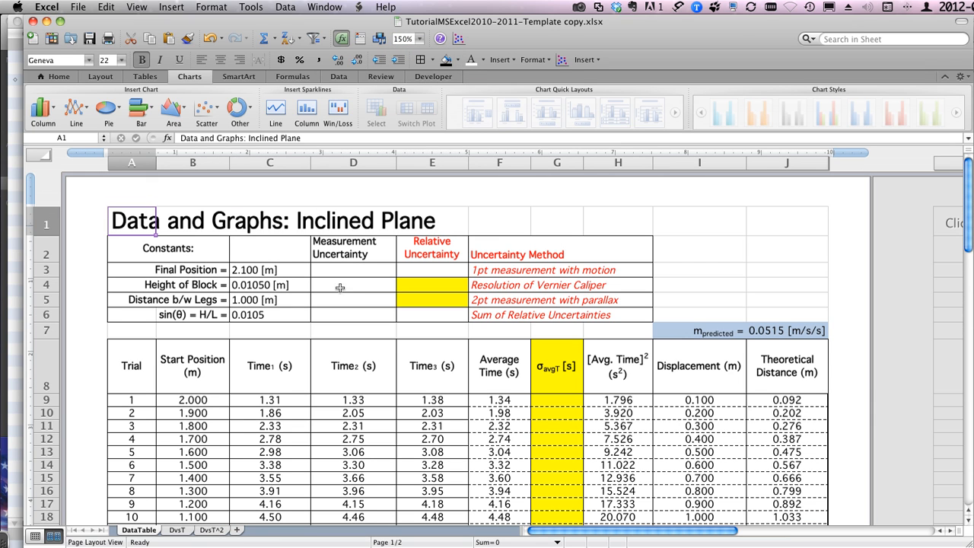
click(419, 40)
click(415, 62)
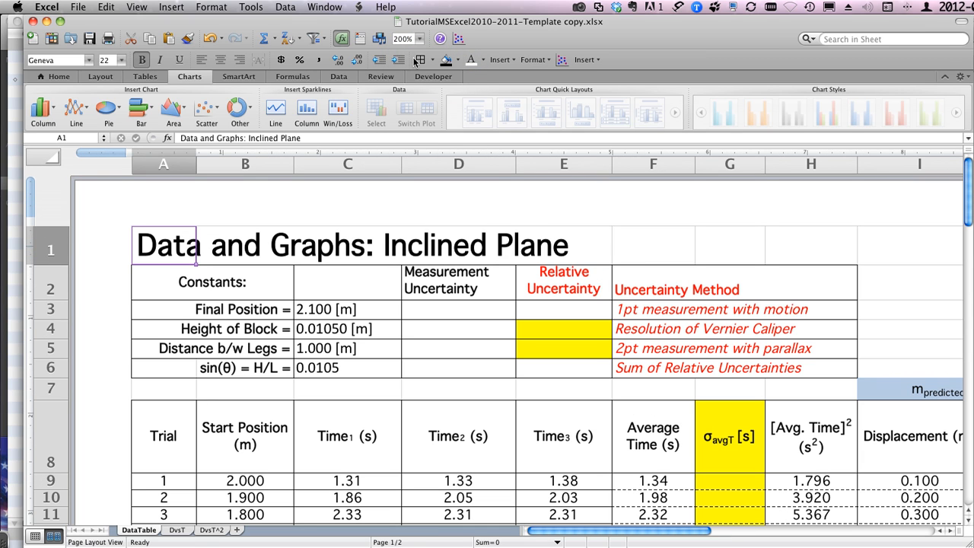
scroll(402, 319, down, 3)
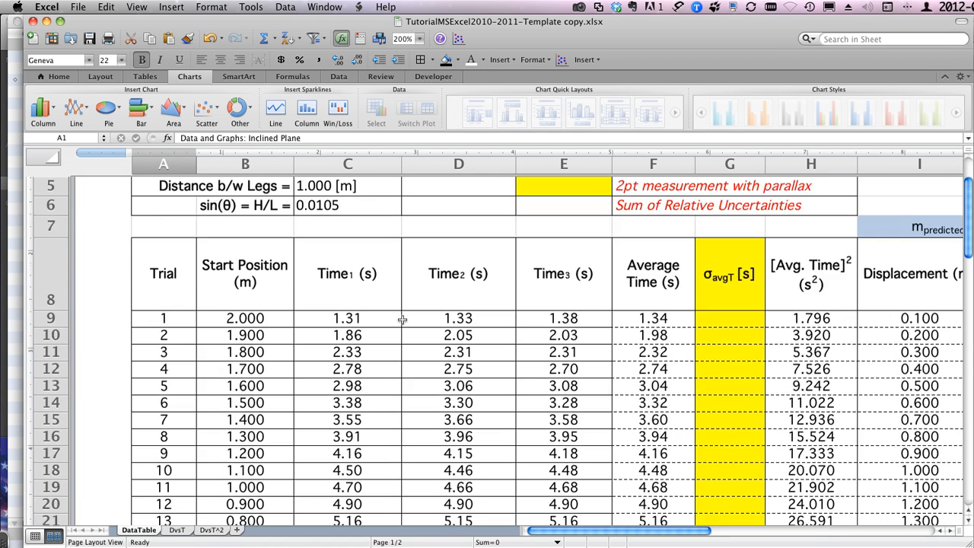
scroll(402, 319, down, 3)
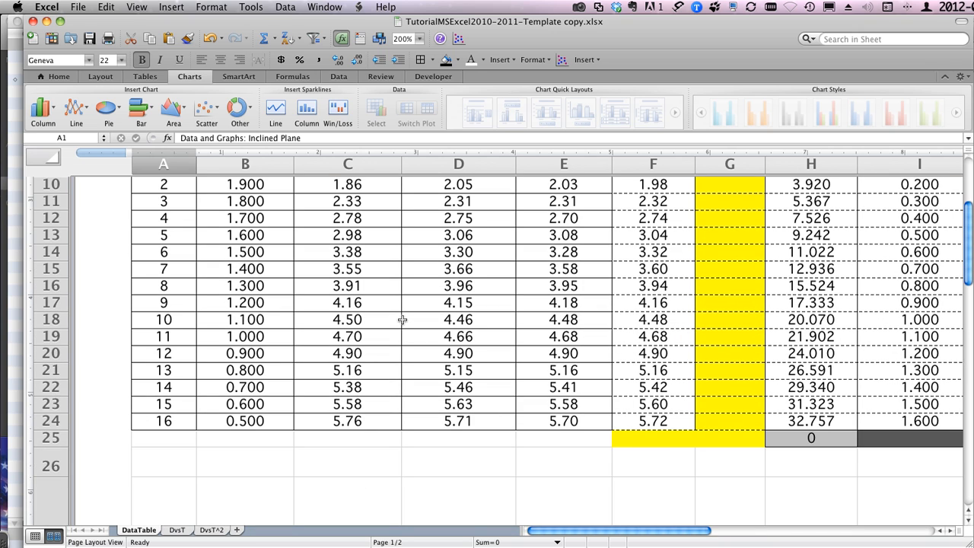
scroll(402, 319, down, 10)
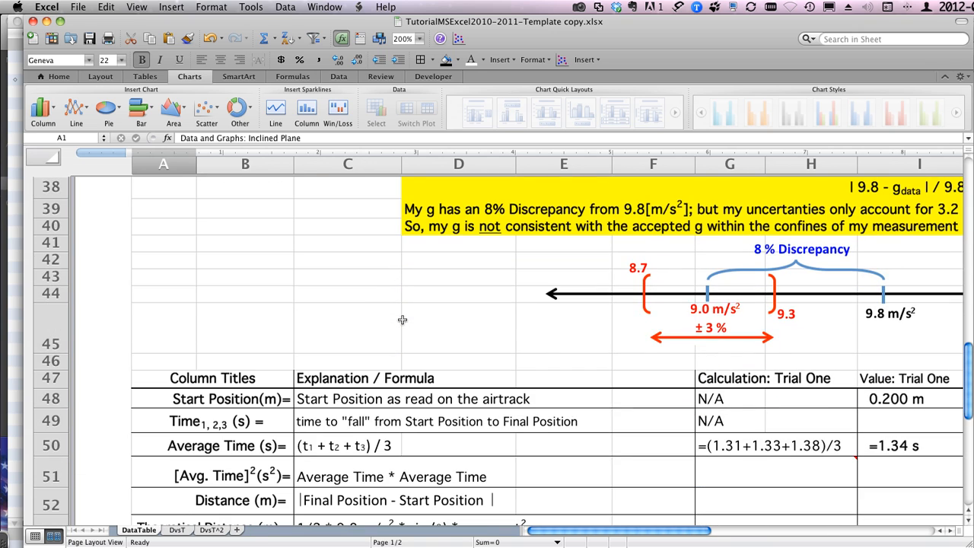
scroll(401, 320, down, 4)
scroll(401, 320, up, 10)
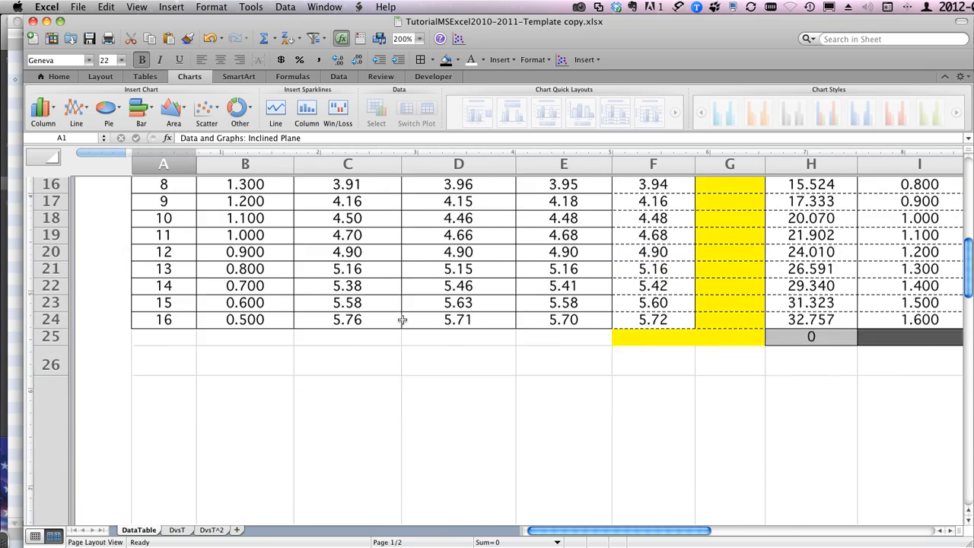
scroll(402, 320, right, 1)
right_click(404, 323)
click(256, 306)
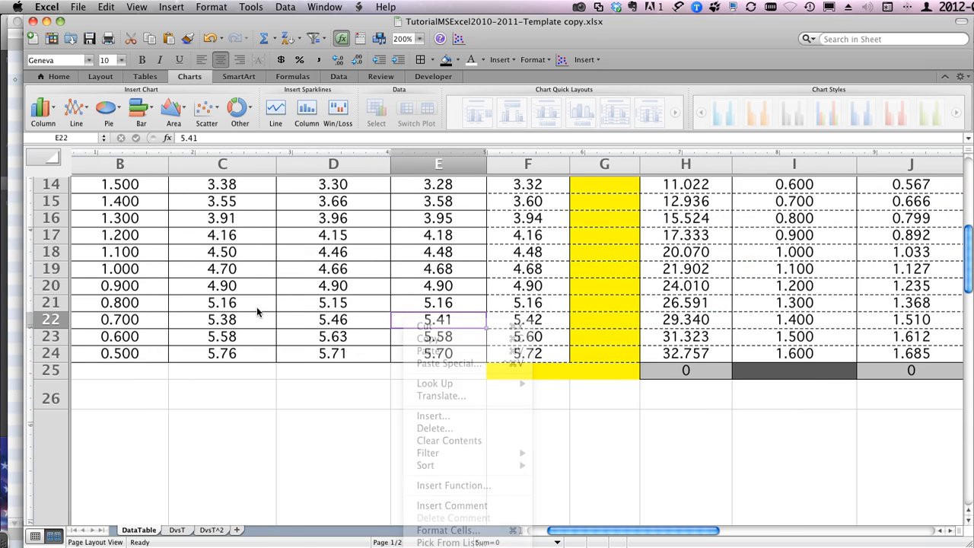
scroll(257, 307, up, 5)
scroll(257, 312, left, 2)
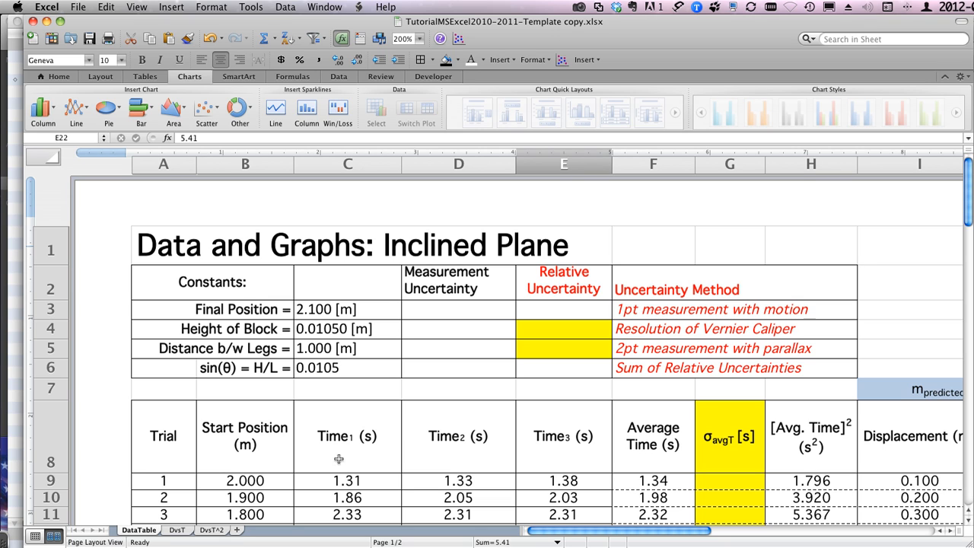
Step: Review the graphs on the DvsT and DvsT^2 sheets and return to the DataTable sheet
click(178, 530)
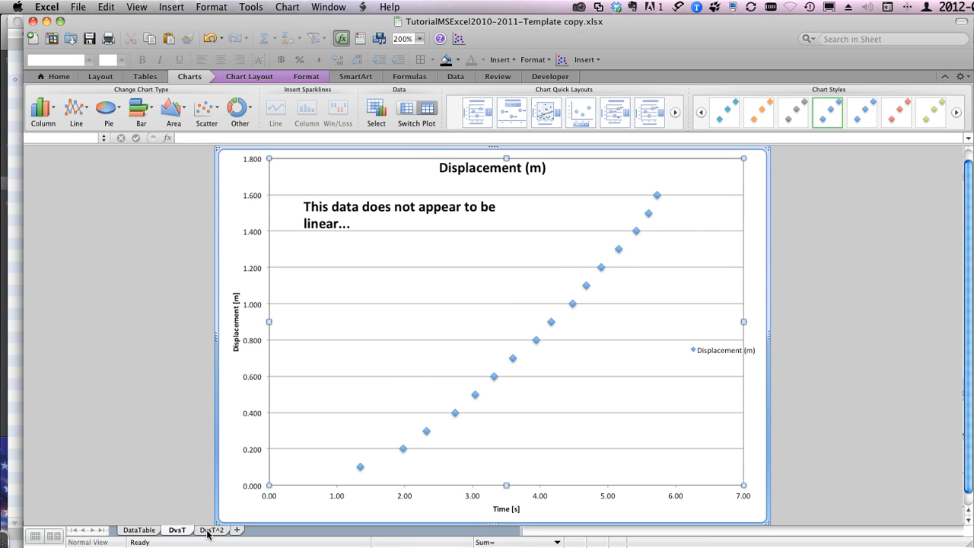
click(211, 530)
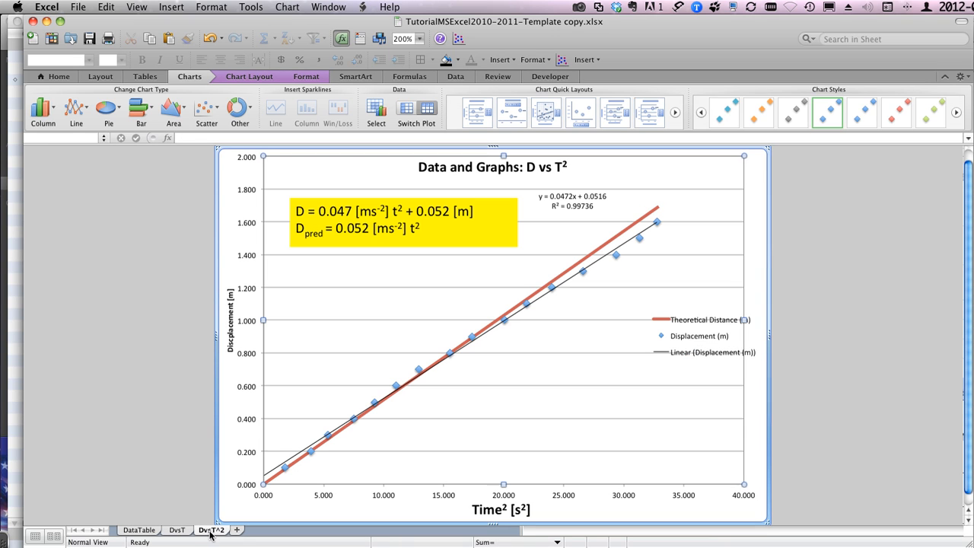
click(134, 531)
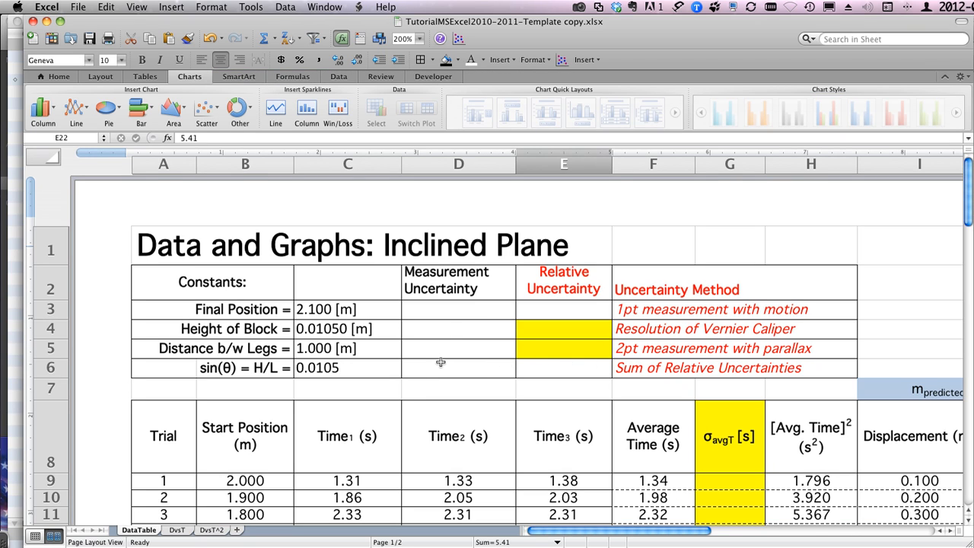
Step: Enter 0.005 as the measurement uncertainty of the Final Position in cell D3
click(425, 312)
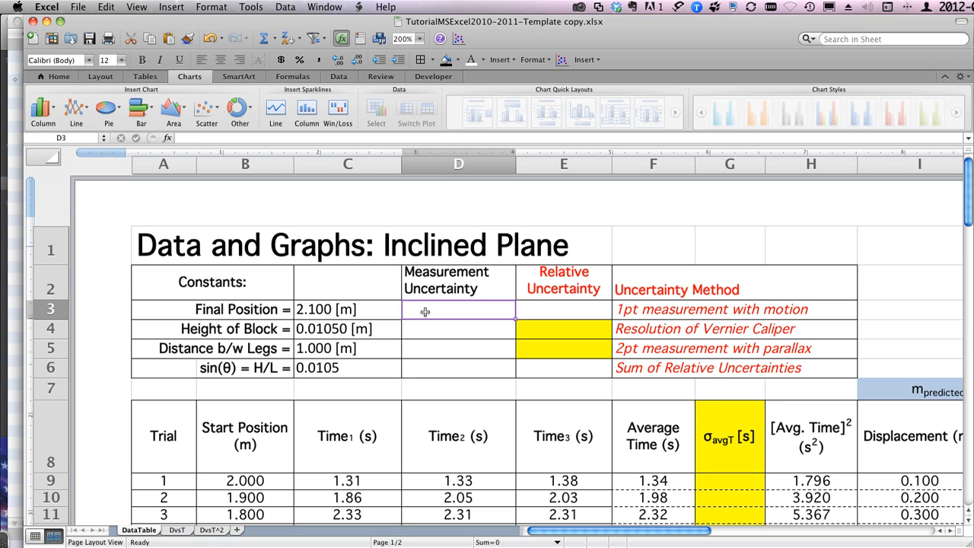
text(0.005)
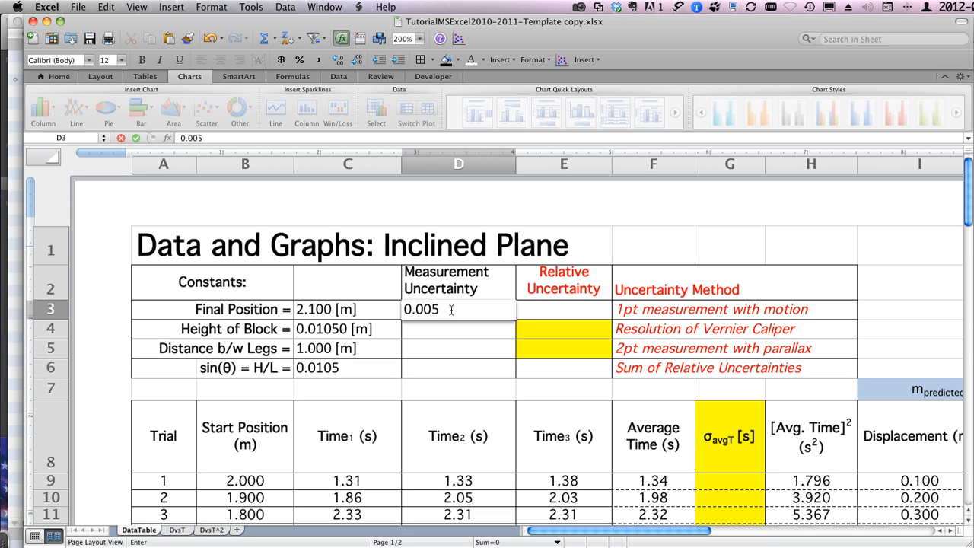
key(Return)
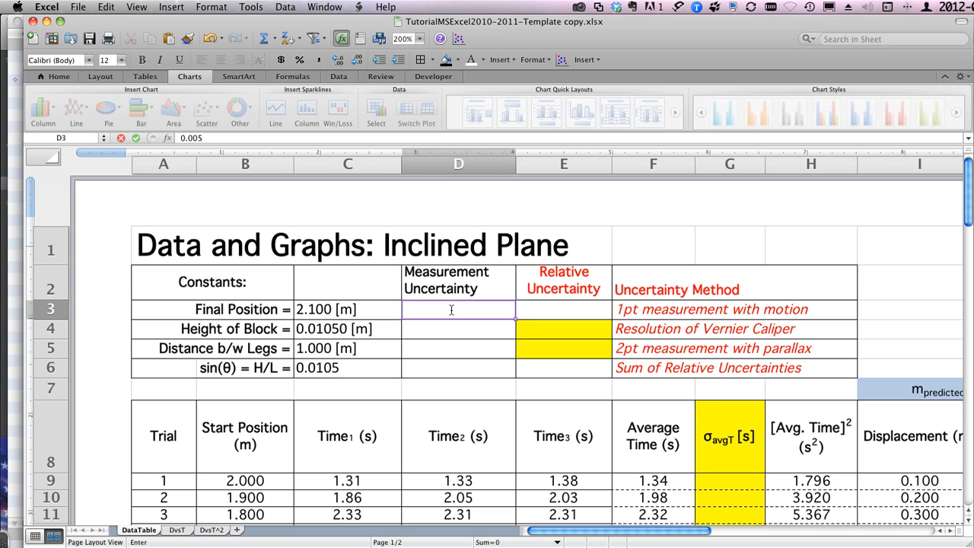
Step: Copy the cell formatting of the Final Position value in C3 onto its measurement uncertainty in D3
click(337, 307)
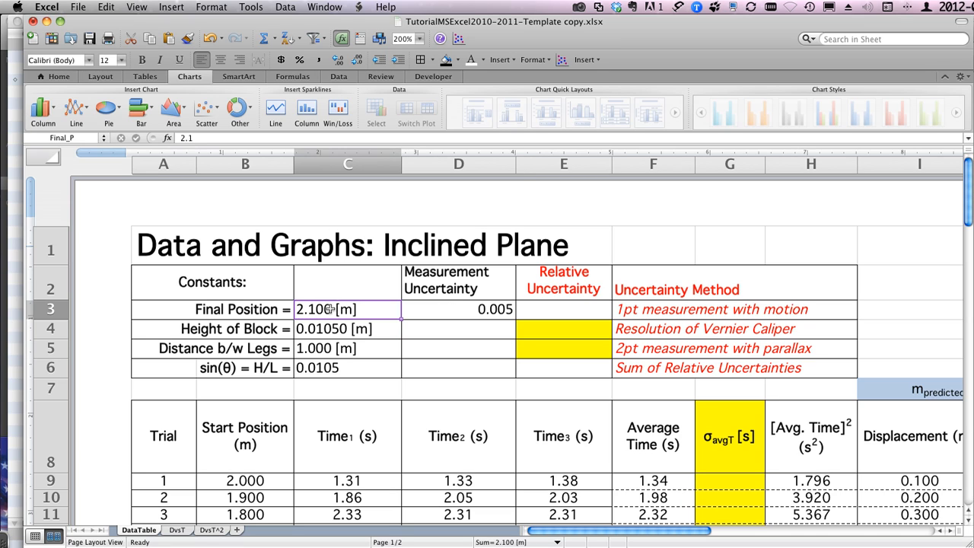
click(188, 42)
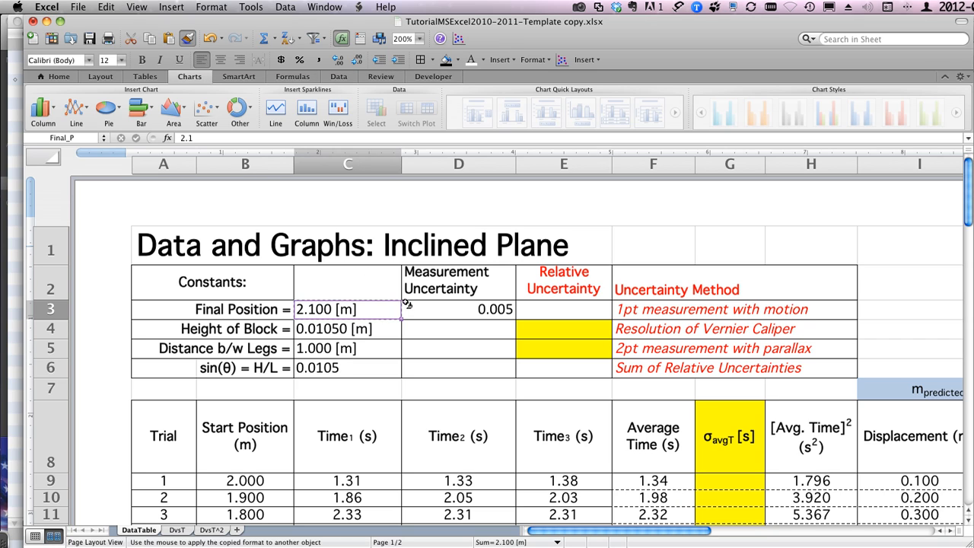
click(433, 310)
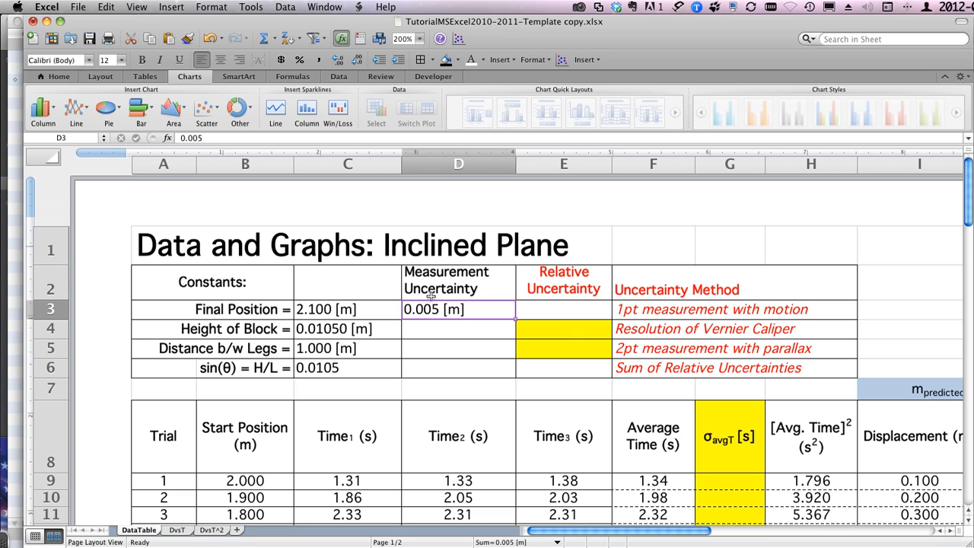
Step: Open the custom number format code of D3 for editing and display the system's on-screen keyboard viewer beside it
click(221, 6)
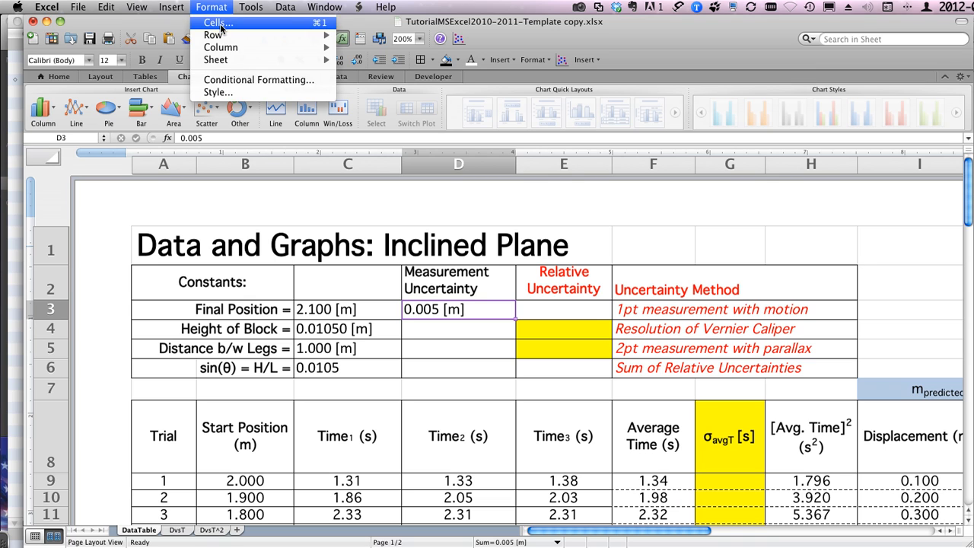
click(222, 28)
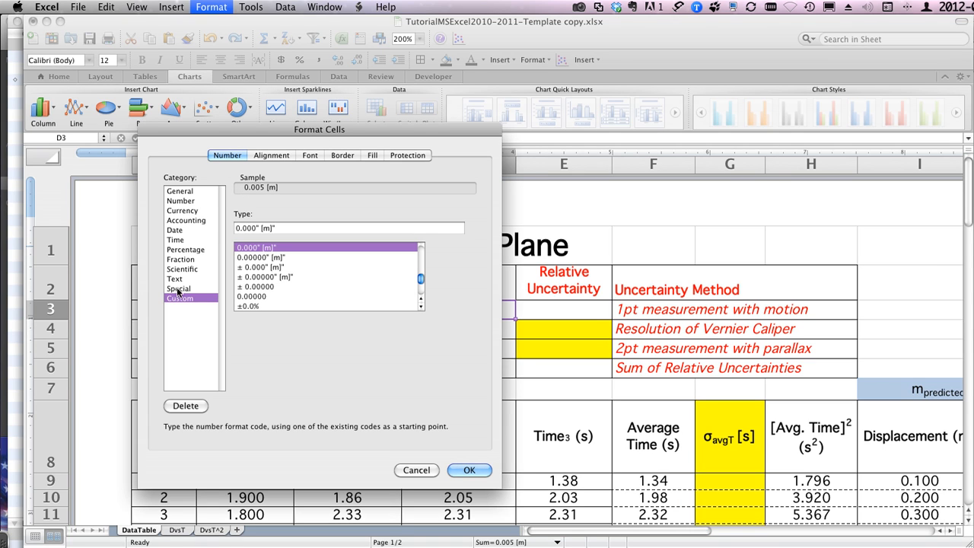
click(236, 228)
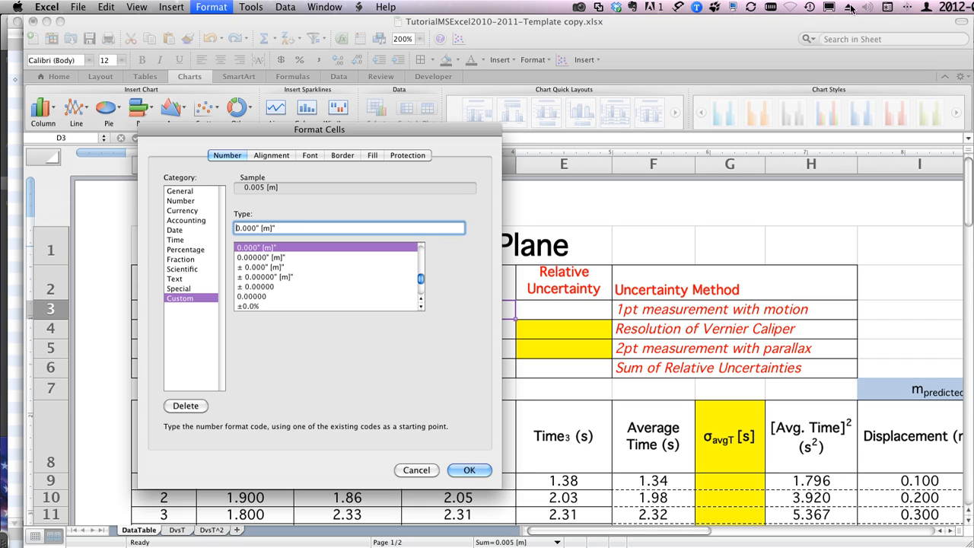
click(888, 9)
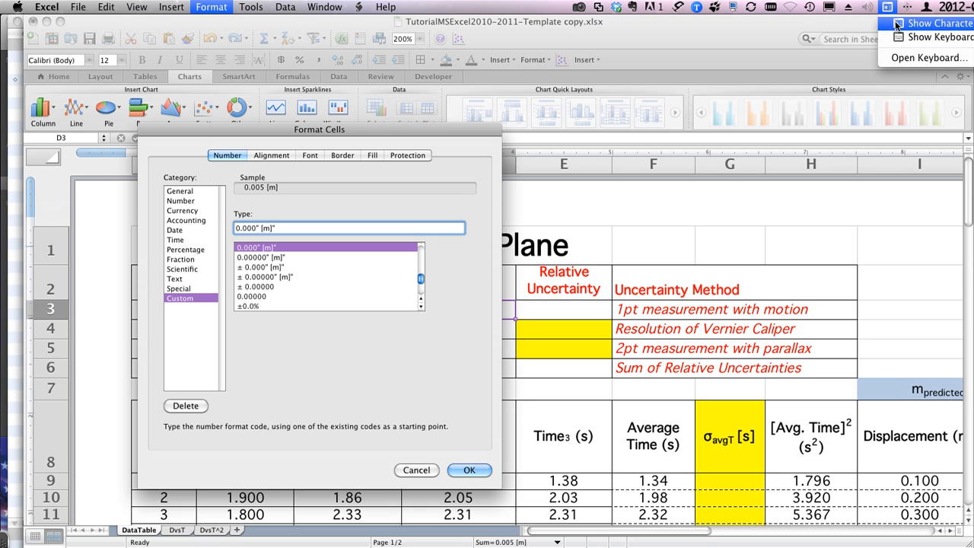
click(901, 38)
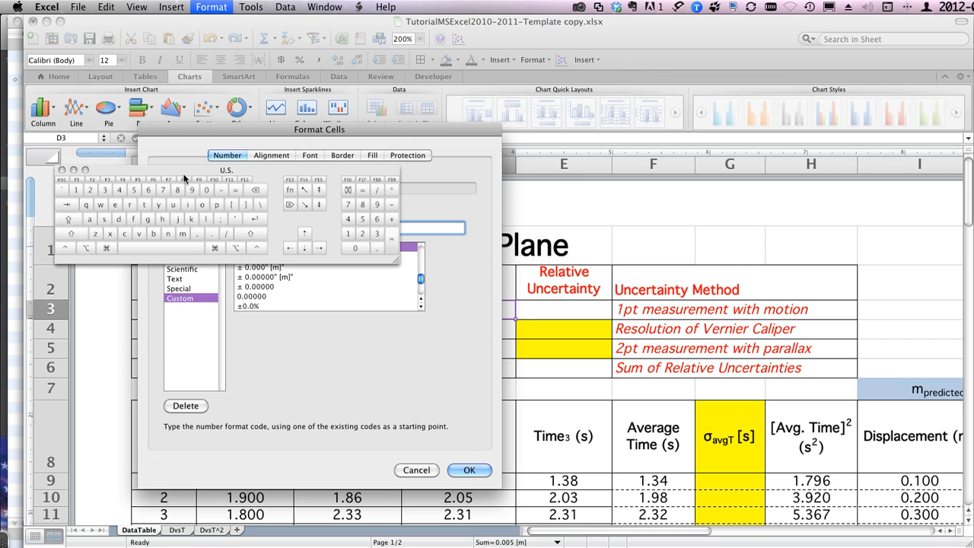
drag(160, 169, 454, 187)
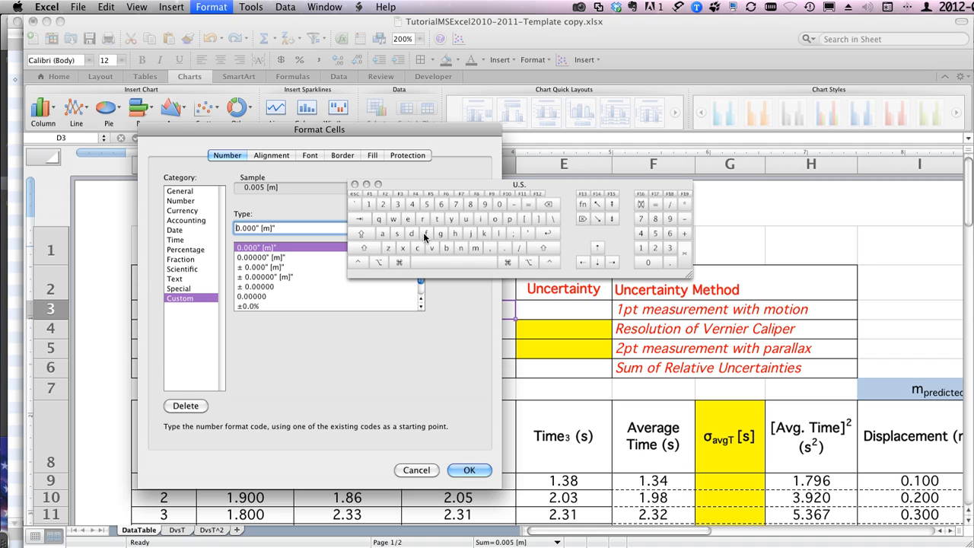
Step: Examine the special characters that the modifier combinations offer on the keyboard viewer to locate the ± sign
ctrl+scroll(429, 228, up, 5)
ctrl+scroll(423, 232, up, 1)
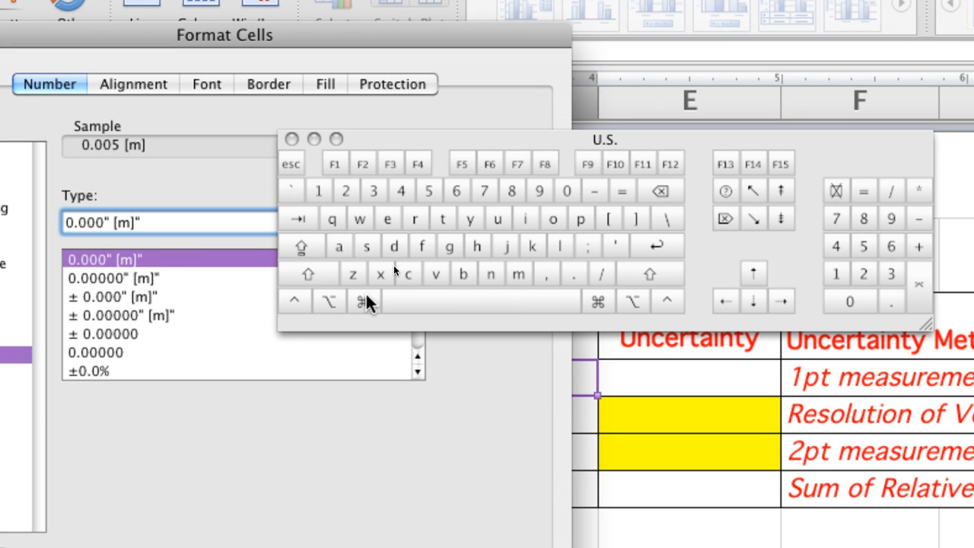
key(alt)
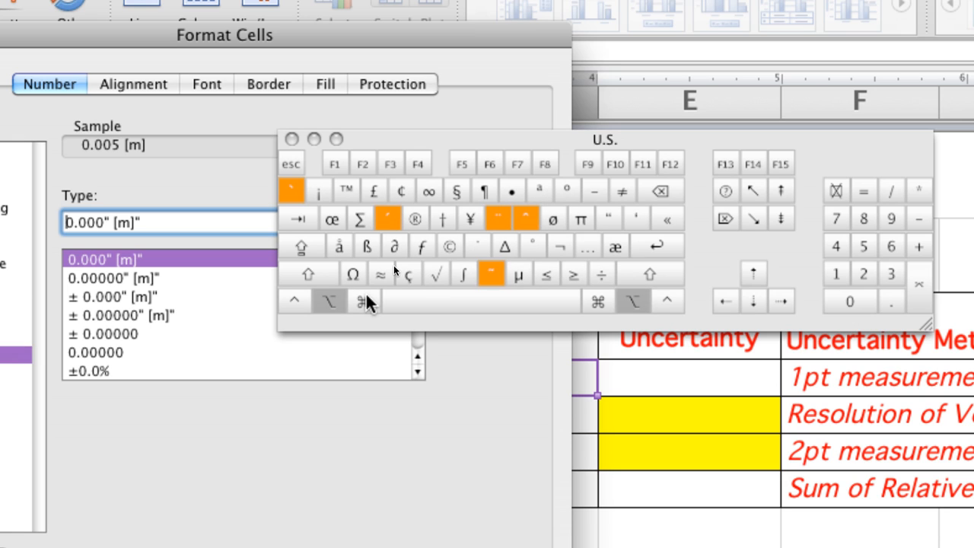
key(shift)
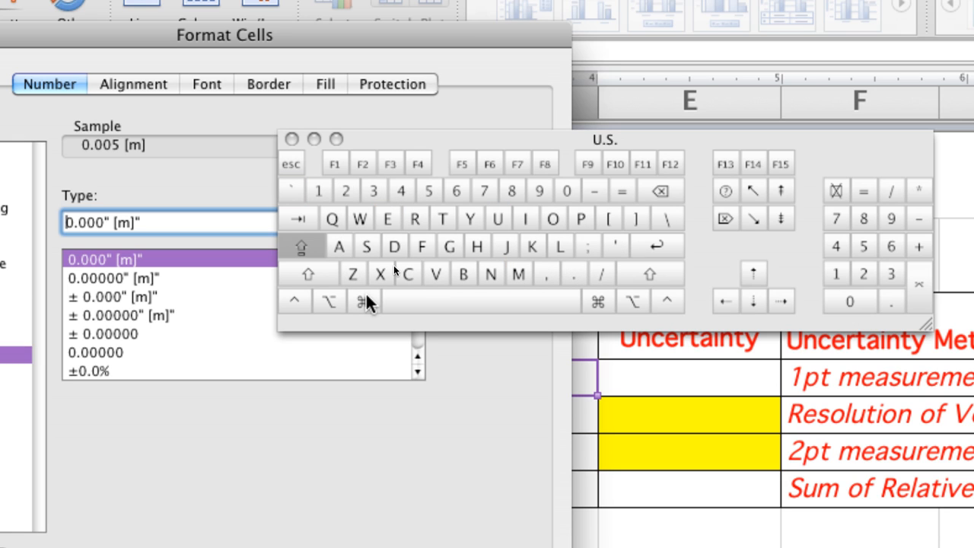
key(alt)
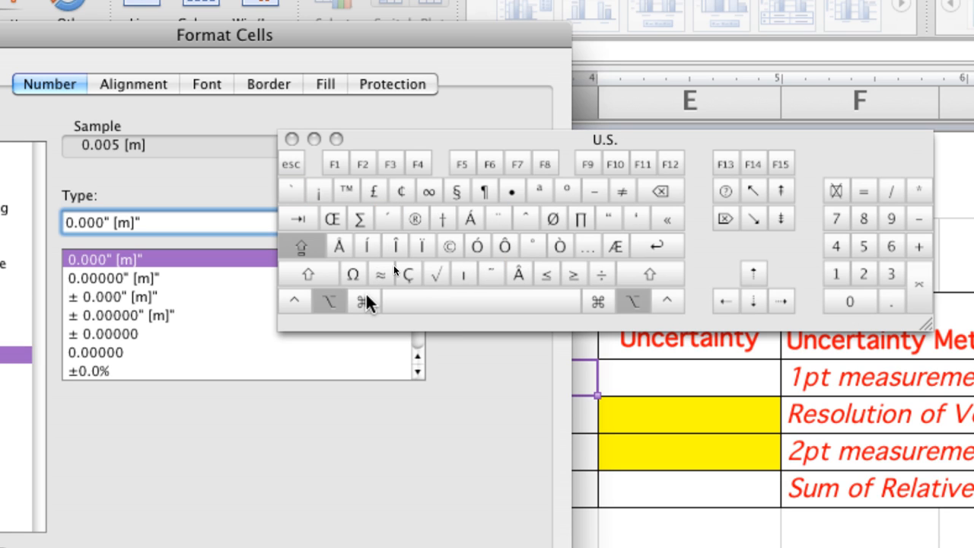
key(alt)
key(shift)
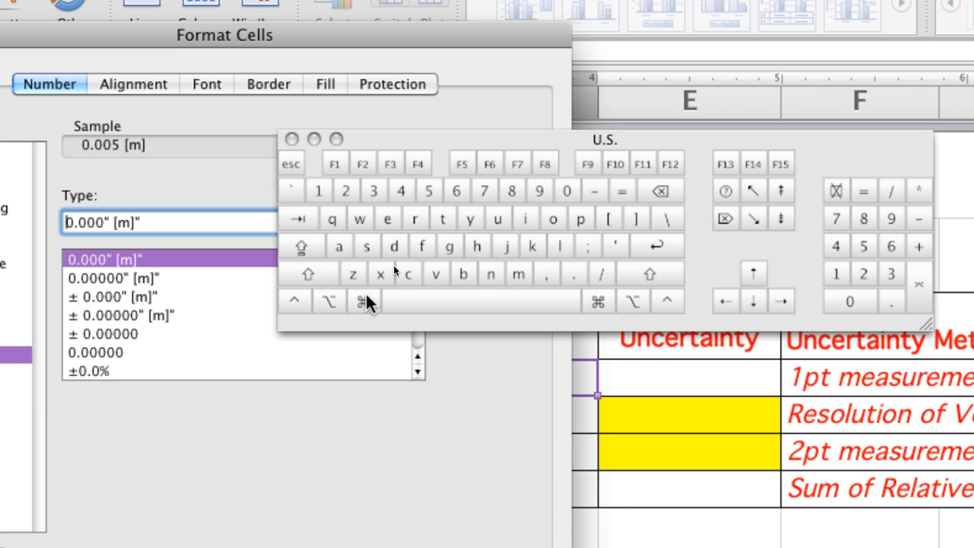
key(alt)
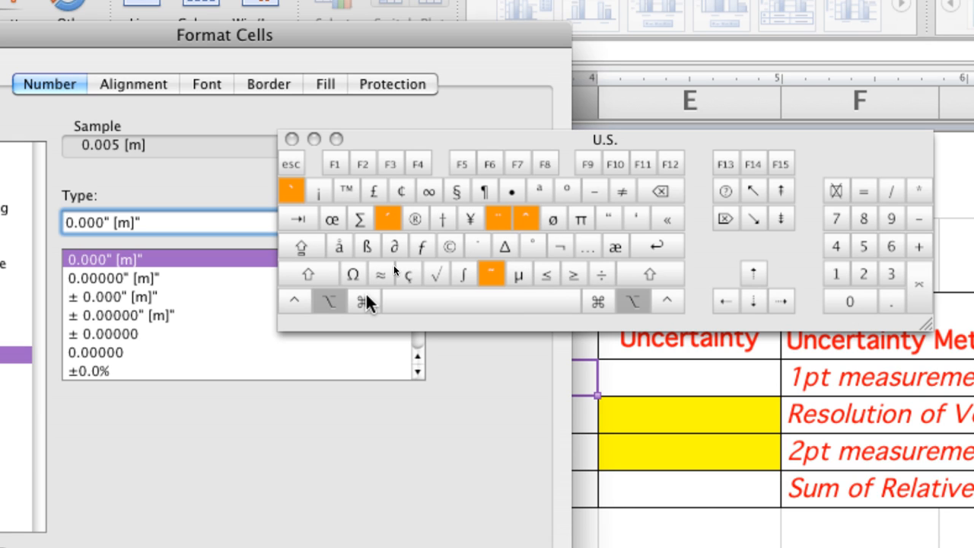
key(shift)
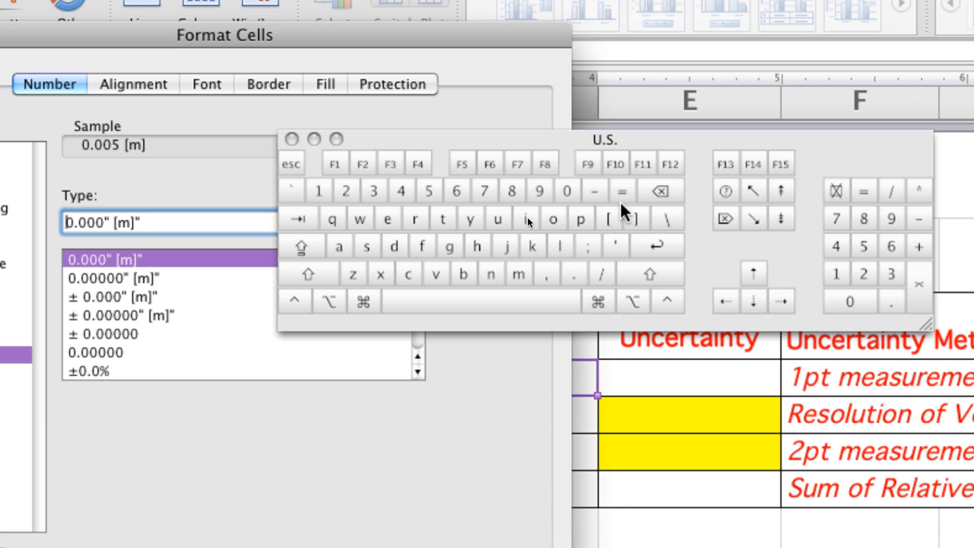
key(alt)
key(shift)
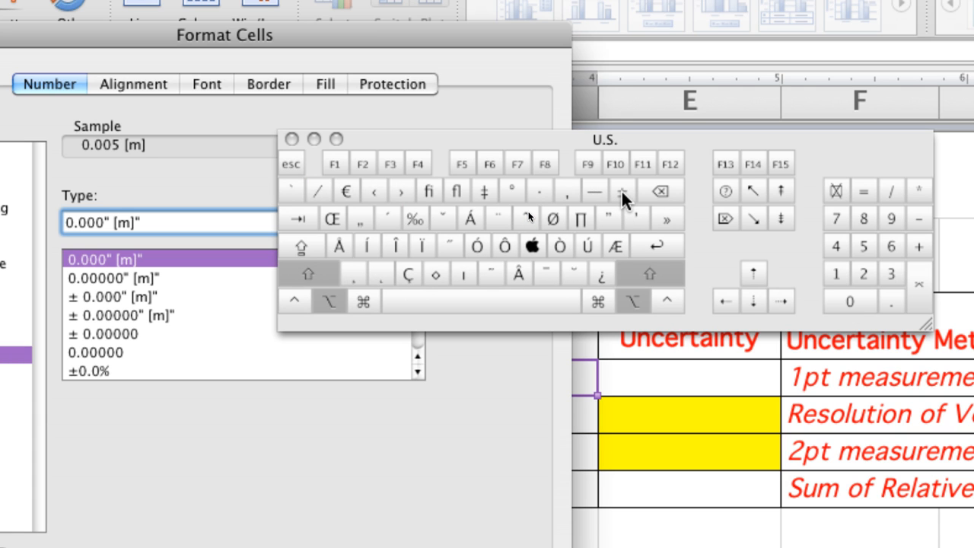
Step: Put a ± sign in front of D3's format code to make it ±0.000" [m]", close the keyboard viewer and apply the format
click(621, 190)
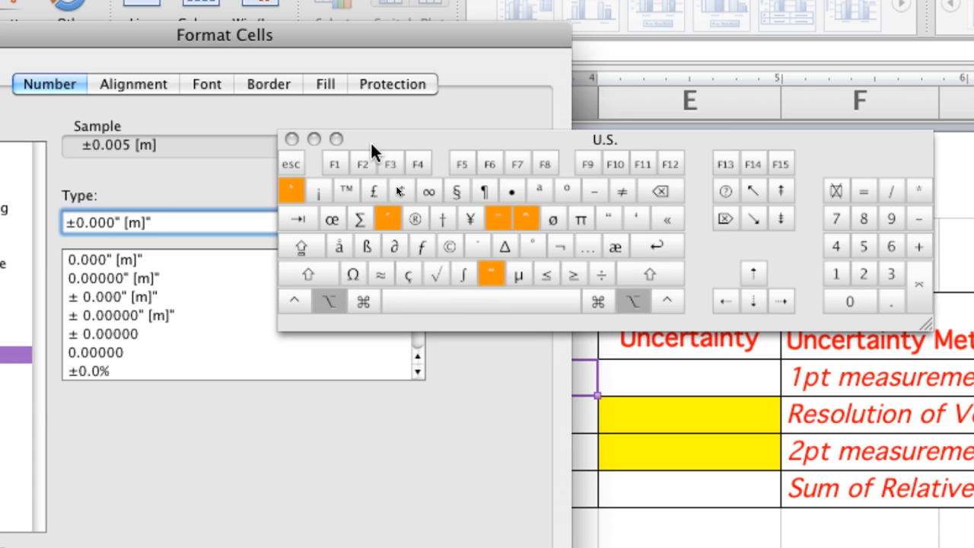
click(287, 139)
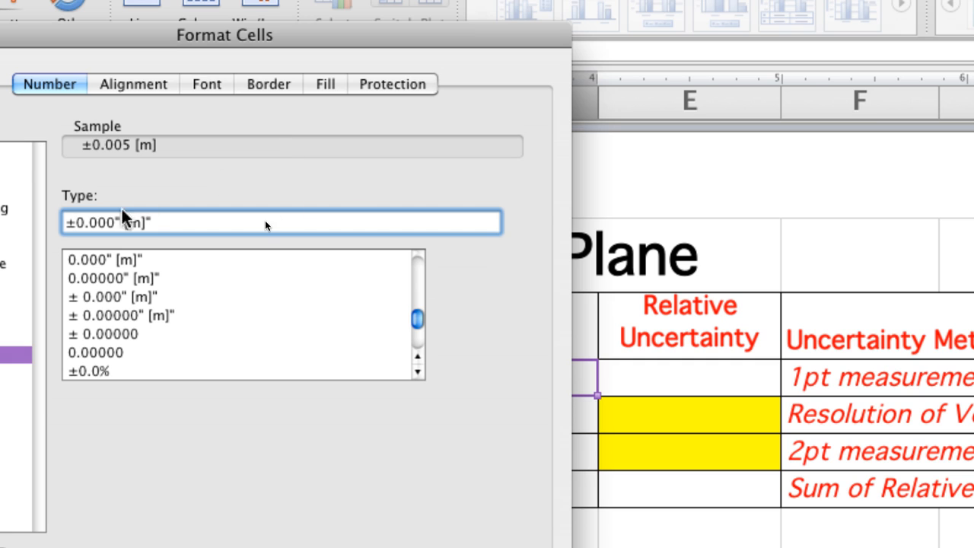
click(72, 223)
key(BackSpace)
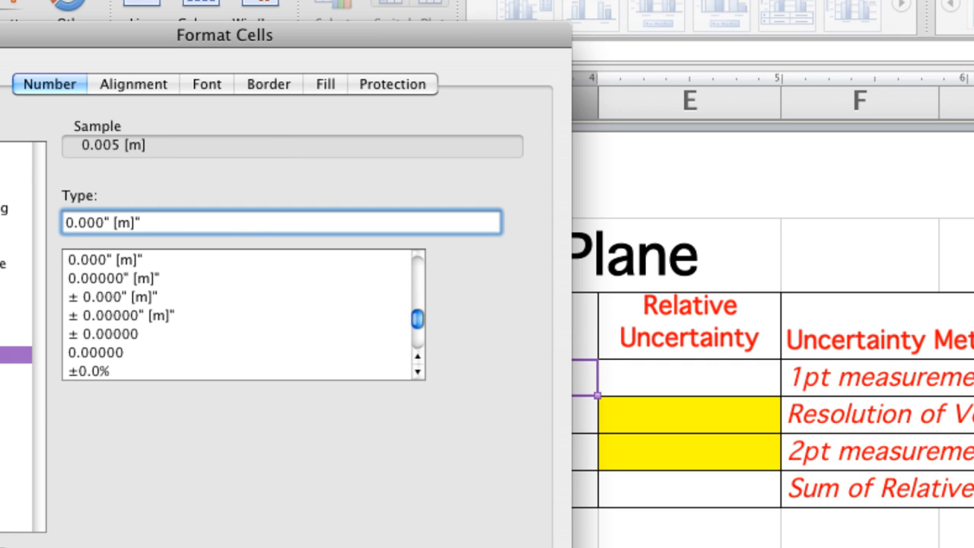
text(±)
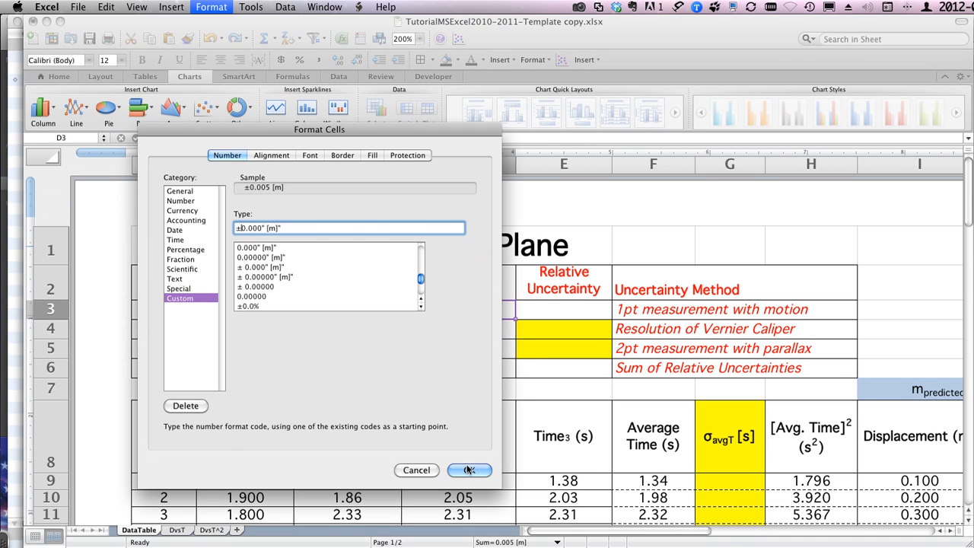
click(469, 470)
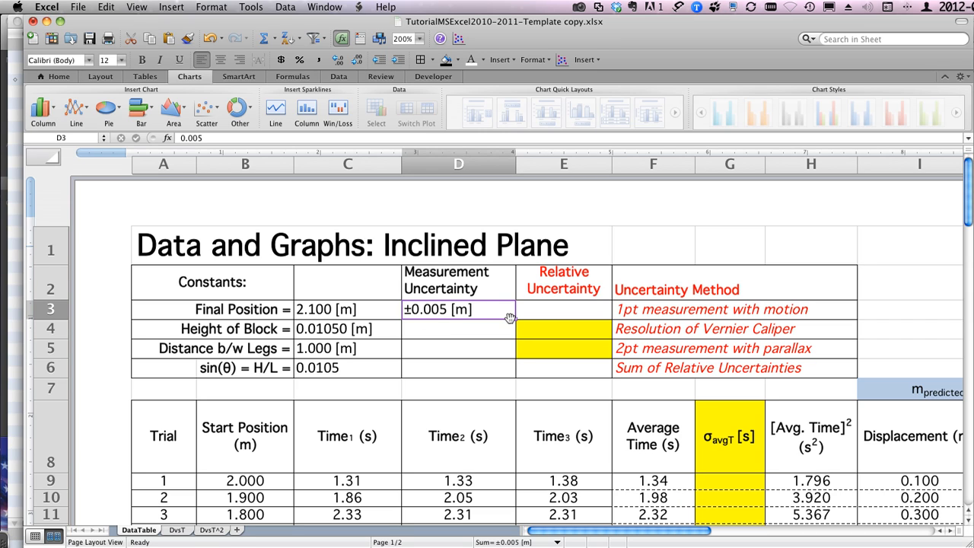
Step: Fill D3 down into D4 and change the Height of Block uncertainty to 0.00005
drag(515, 318, 516, 337)
double_click(435, 327)
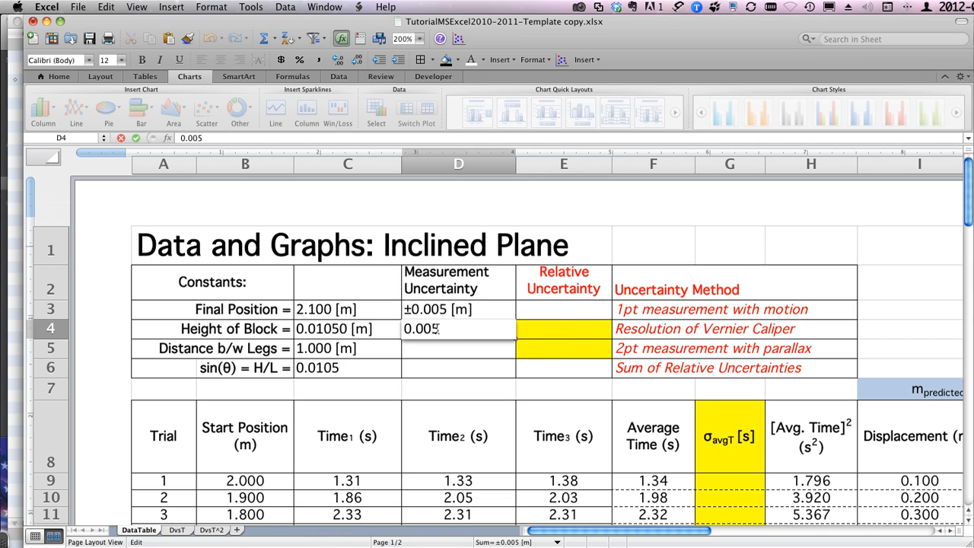
key(Left)
text(00)
key(Return)
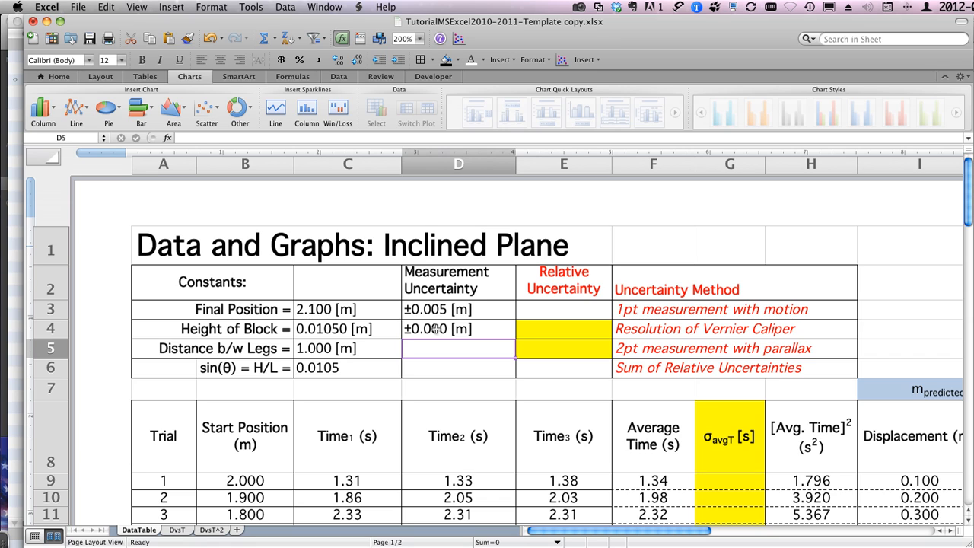
Step: Show the Height of Block uncertainty in D4 with five decimal places and check its custom number format code
click(438, 328)
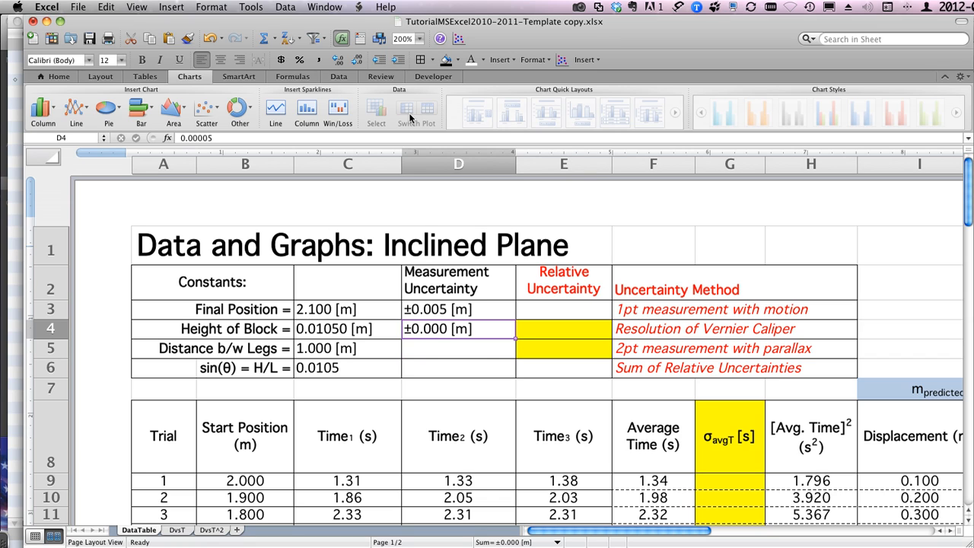
click(337, 61)
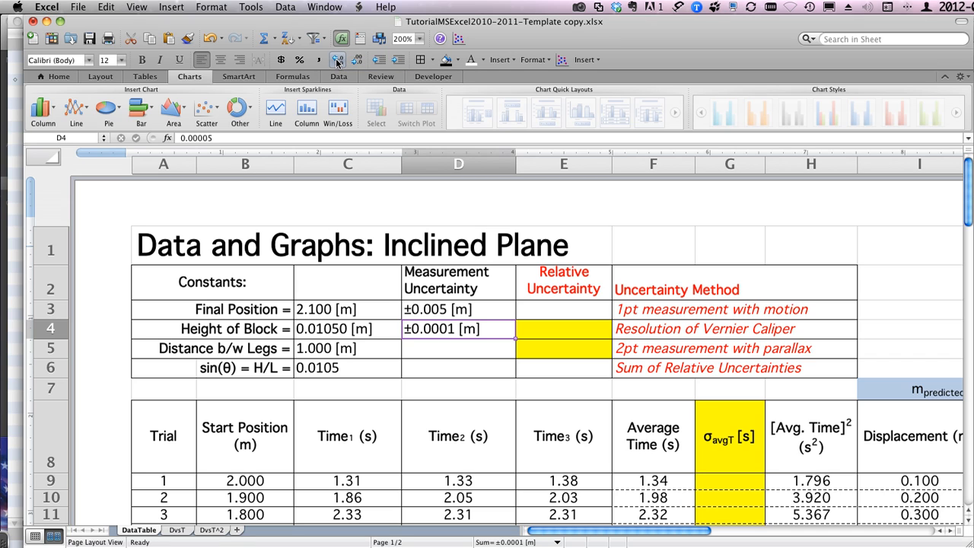
click(337, 61)
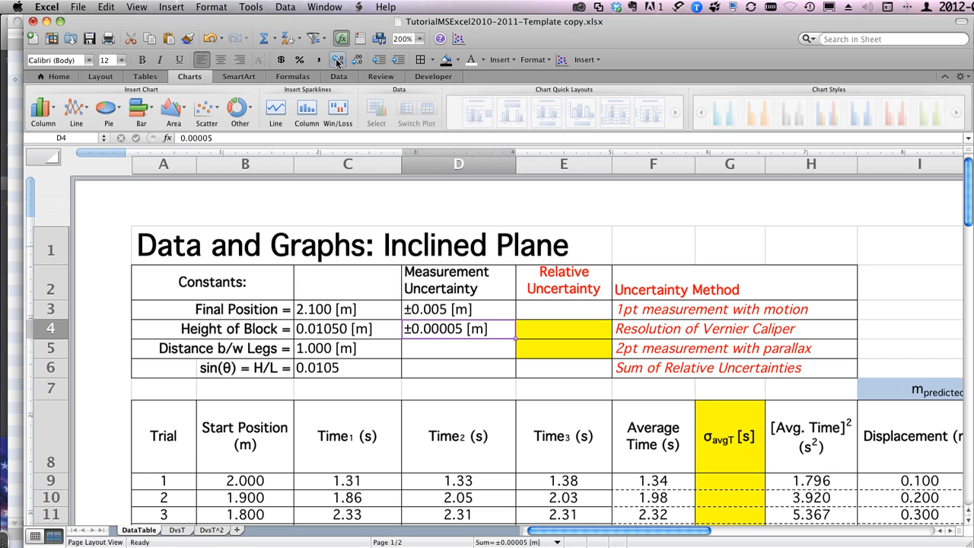
click(211, 7)
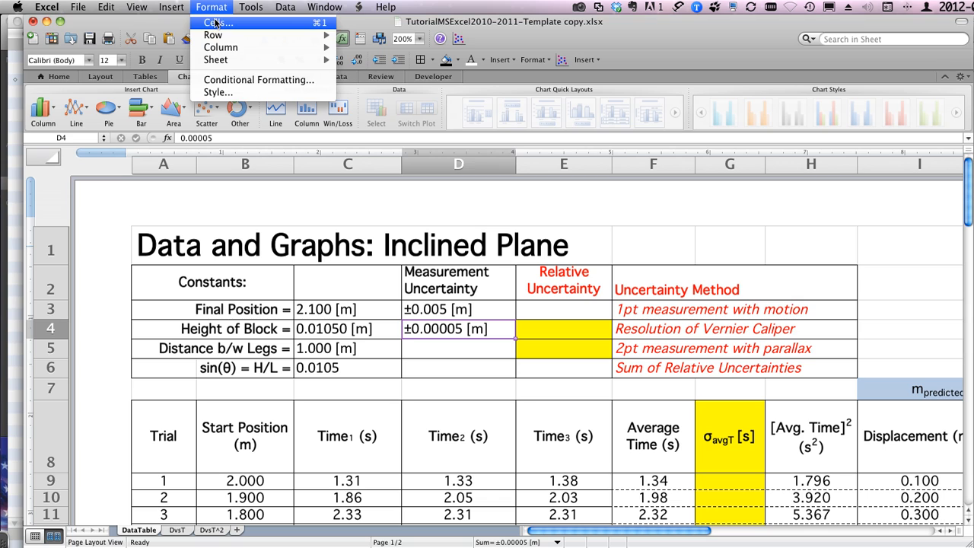
click(216, 23)
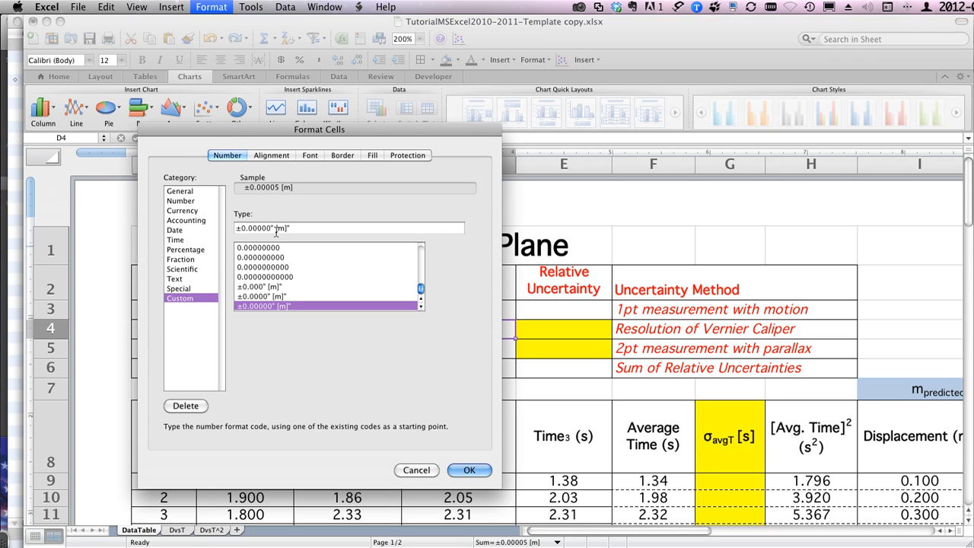
click(470, 470)
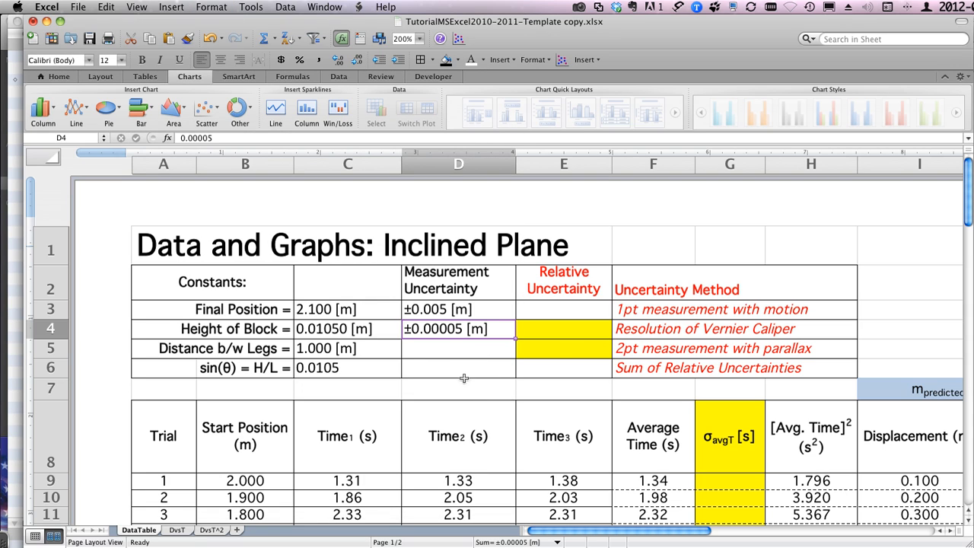
Step: Copy the uncertainty from D3 into D5 and change the Distance b/w Legs uncertainty to 0.002
click(433, 308)
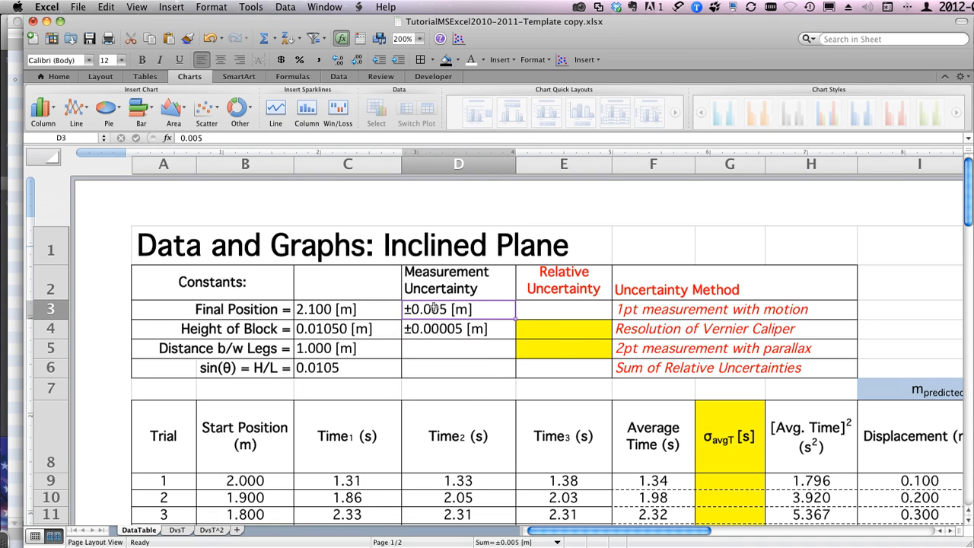
key(super+c)
click(438, 351)
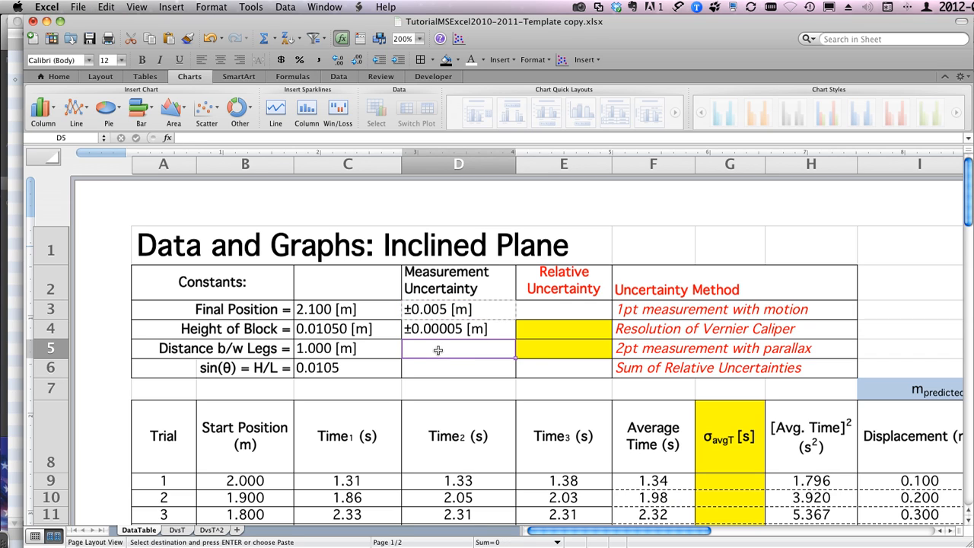
key(super+v)
double_click(449, 351)
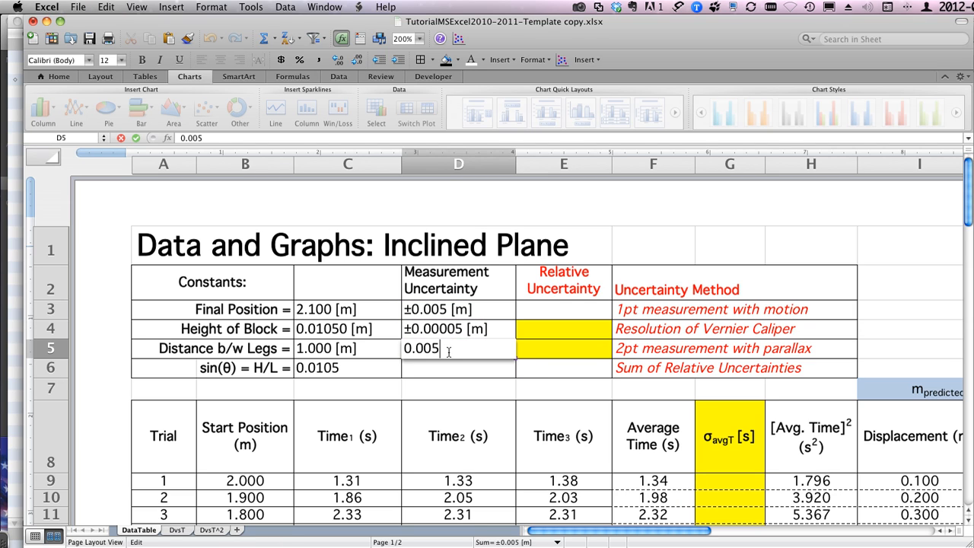
key(BackSpace)
text(2)
key(Return)
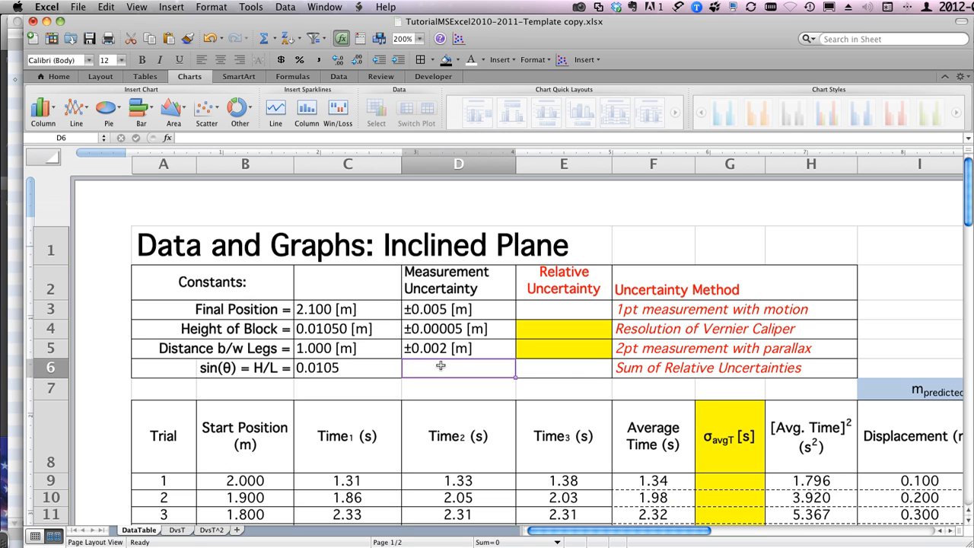
click(543, 367)
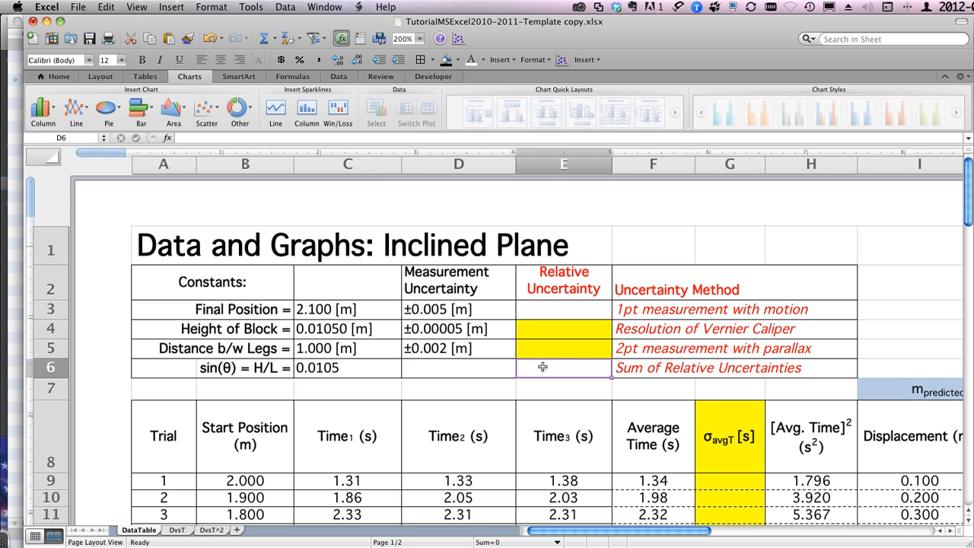
Step: Calculate the Height of Block relative uncertainty in E4 with the formula =D4/C4
click(546, 328)
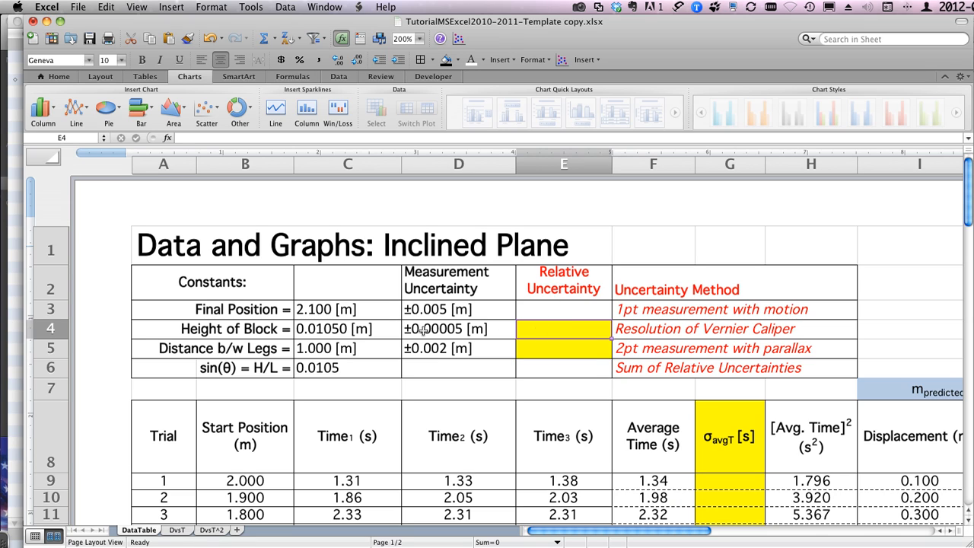
text(=)
click(454, 327)
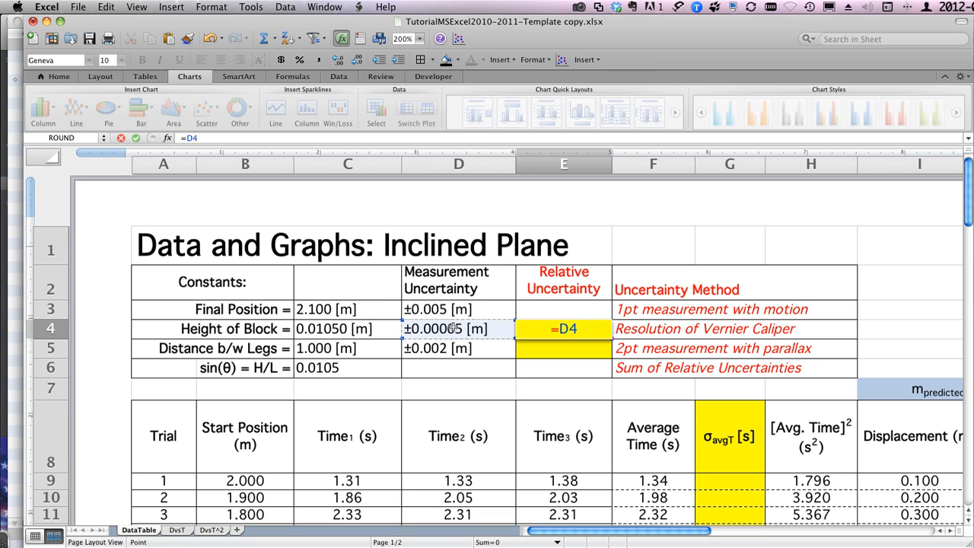
text(/)
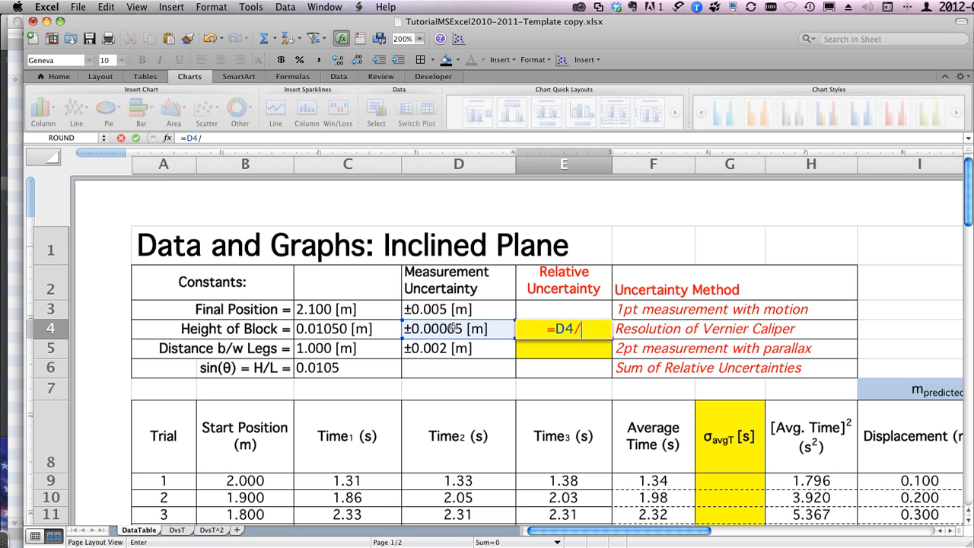
click(312, 329)
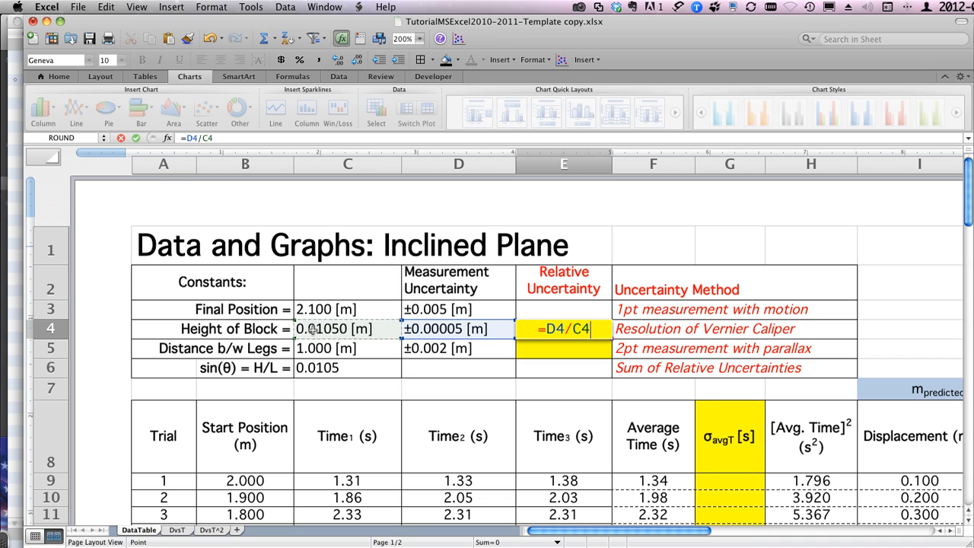
key(Return)
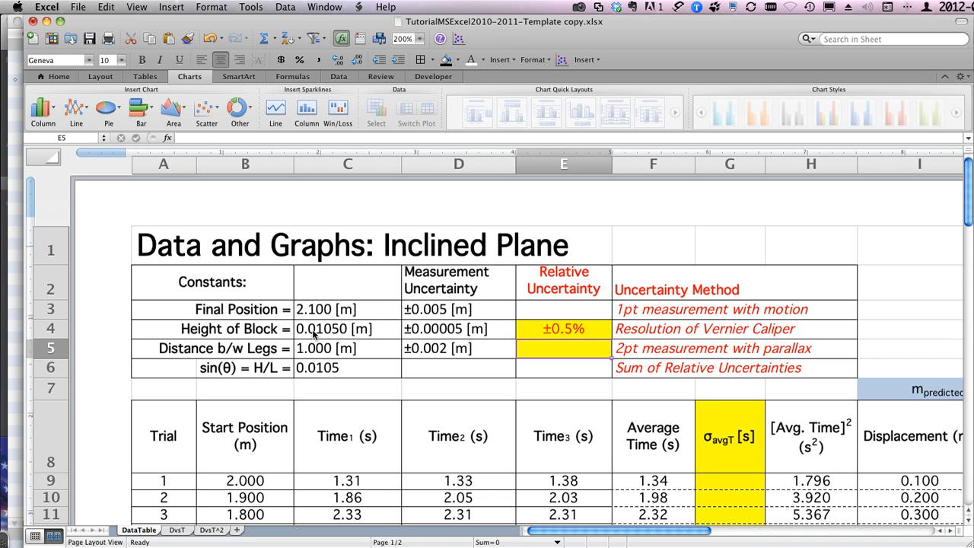
Step: Check the custom number format code of the Height of Block relative uncertainty in E4
click(546, 331)
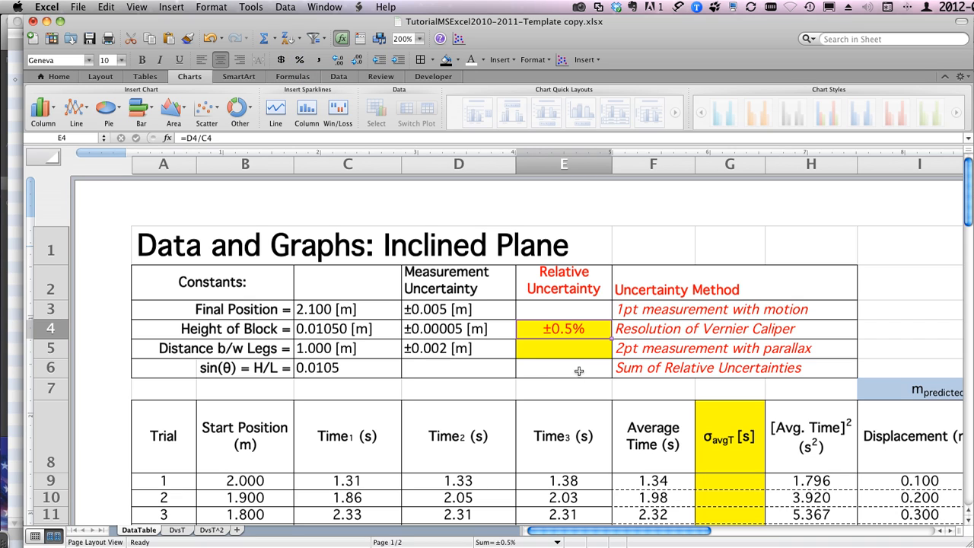
key(super+1)
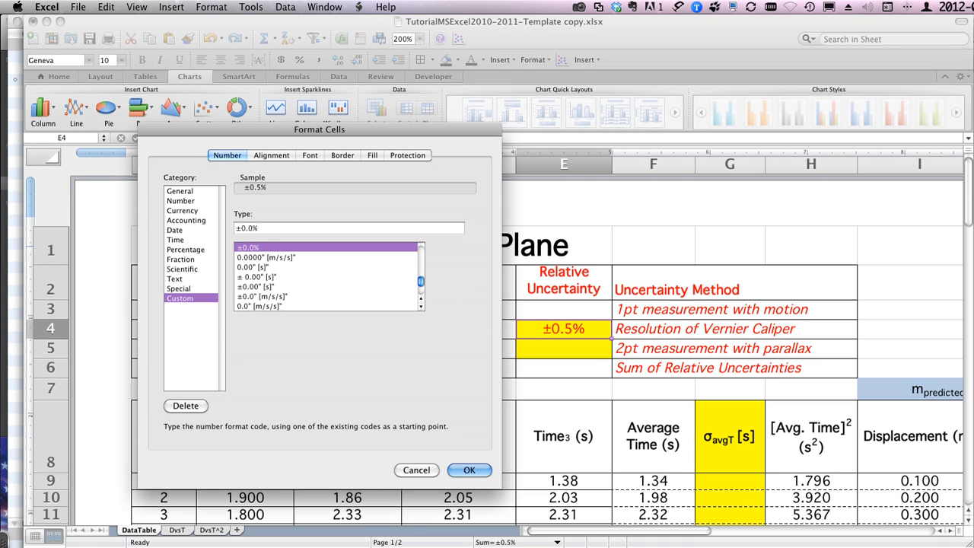
click(469, 470)
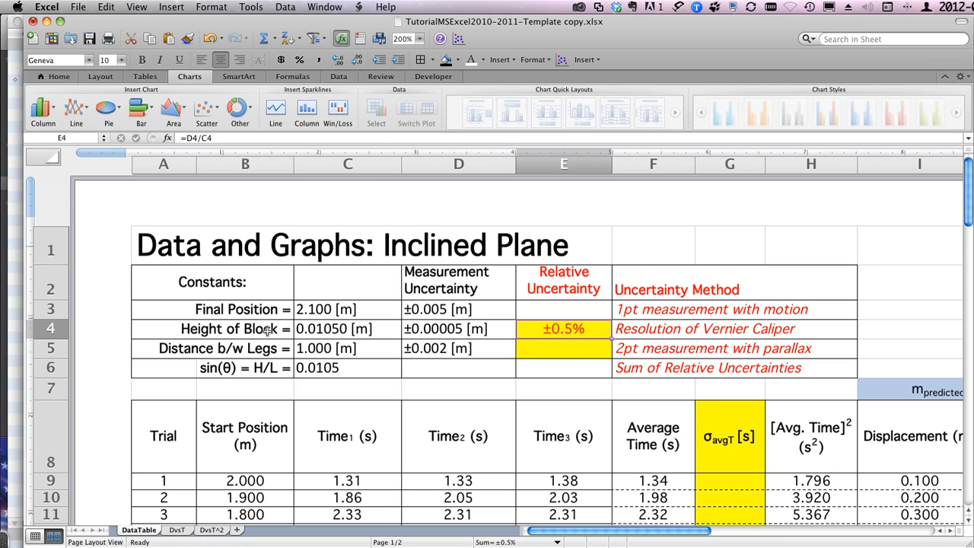
Step: Show more decimals in the E4 relative uncertainty and reduce them to two decimal places
click(338, 60)
click(339, 60)
click(339, 60)
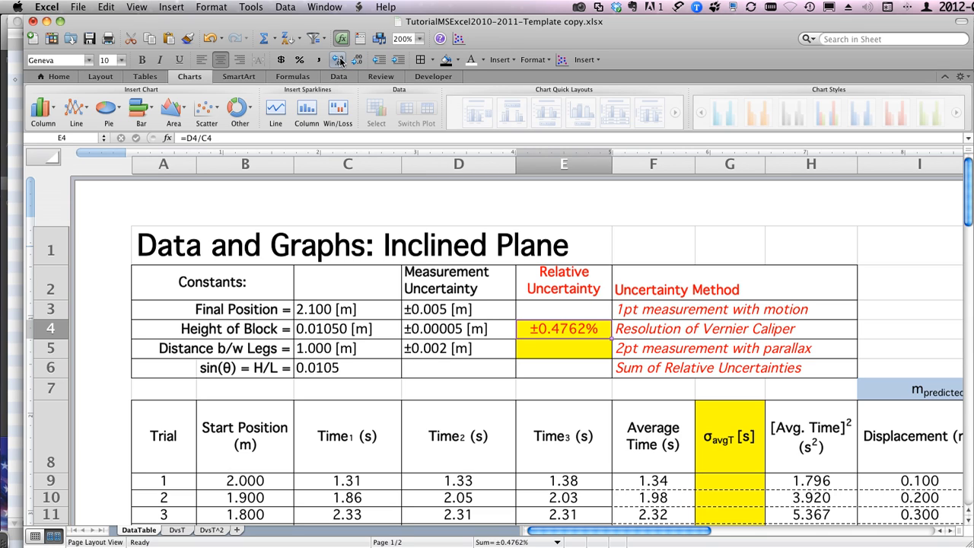
click(357, 61)
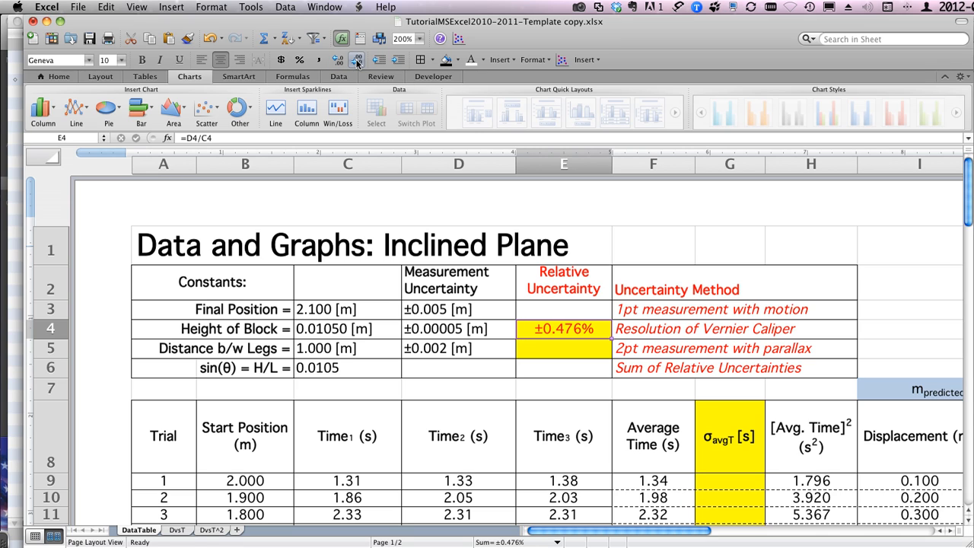
click(357, 61)
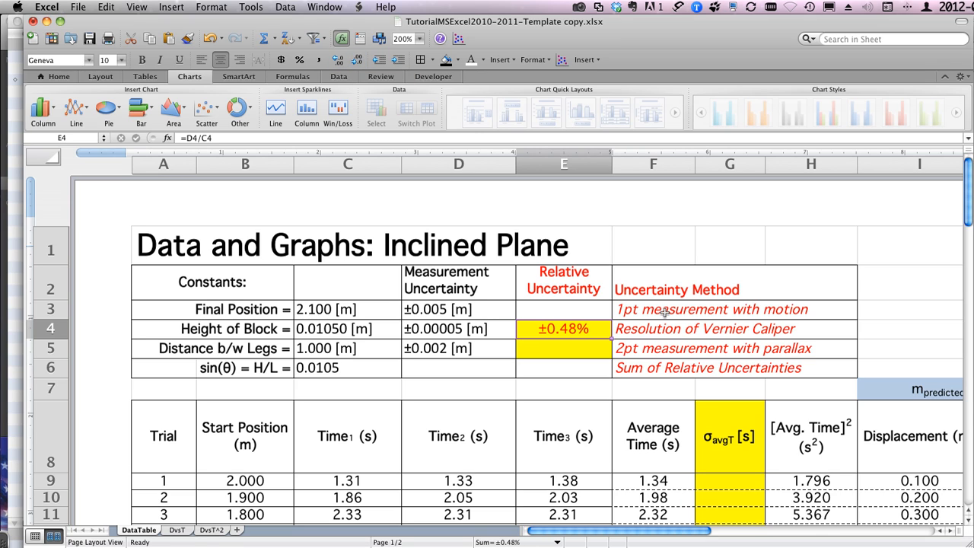
Step: Compute =D4/C4 in the empty cell F1 to view the unformatted ratio, and clear the cell again
click(651, 243)
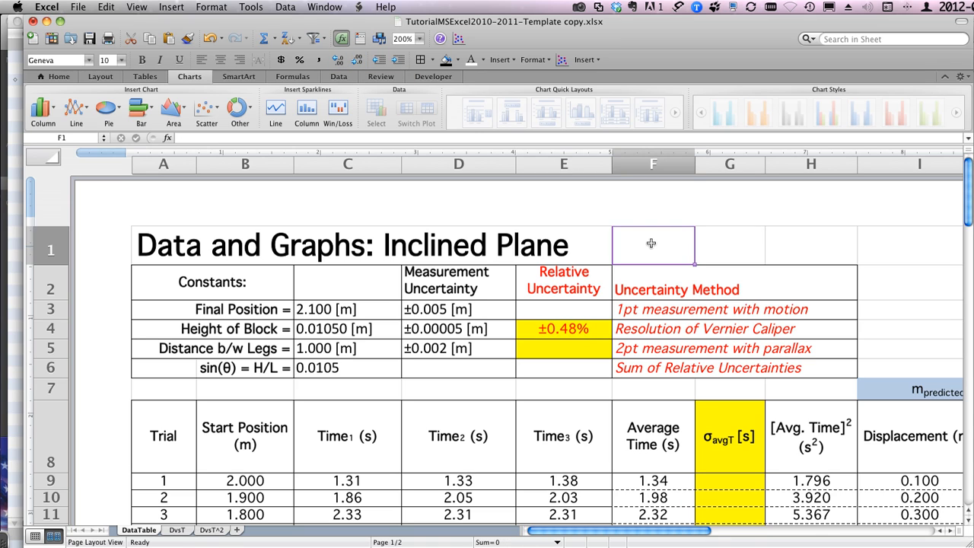
text(=)
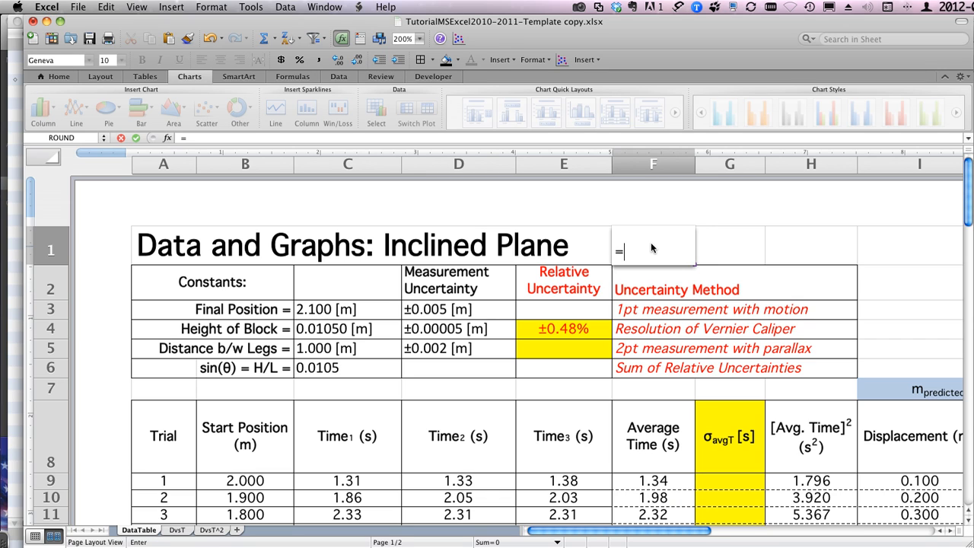
click(439, 329)
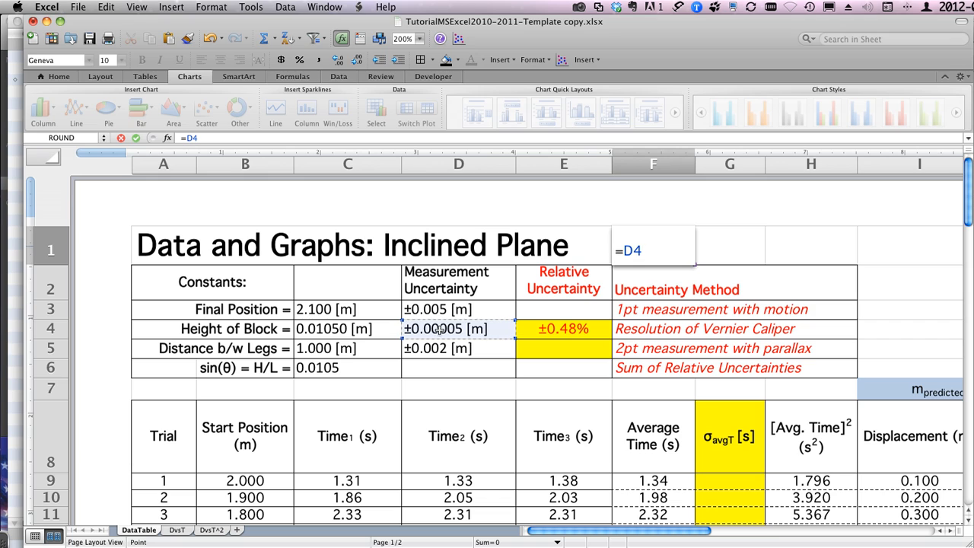
text(/)
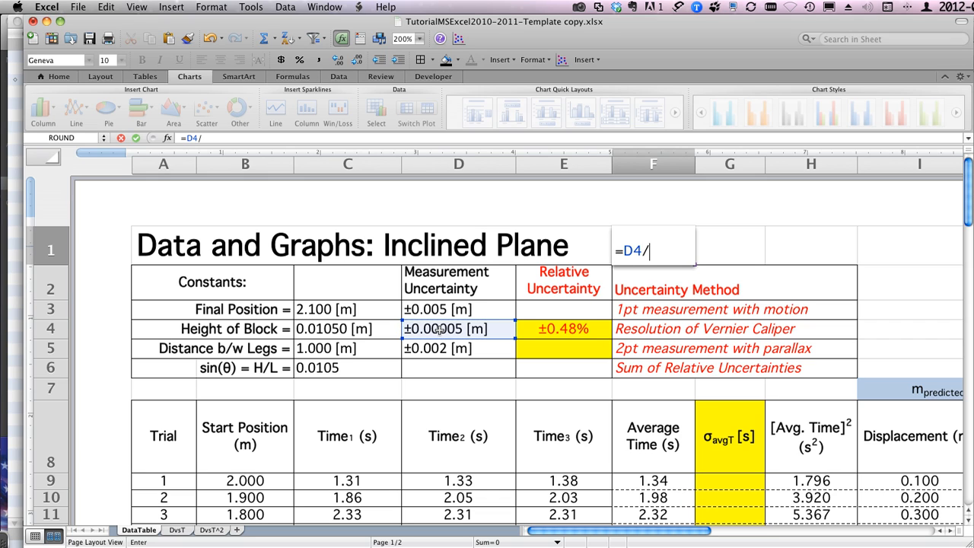
click(325, 327)
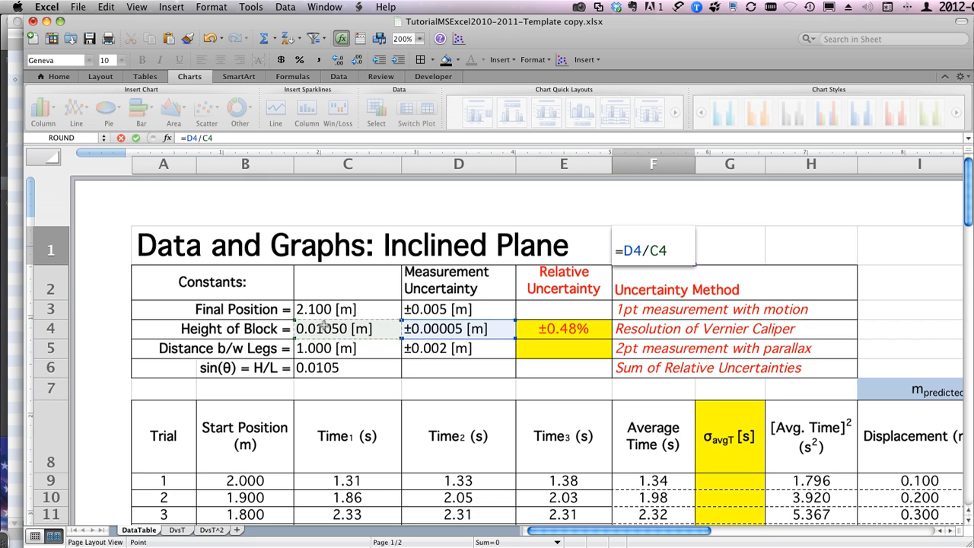
key(Return)
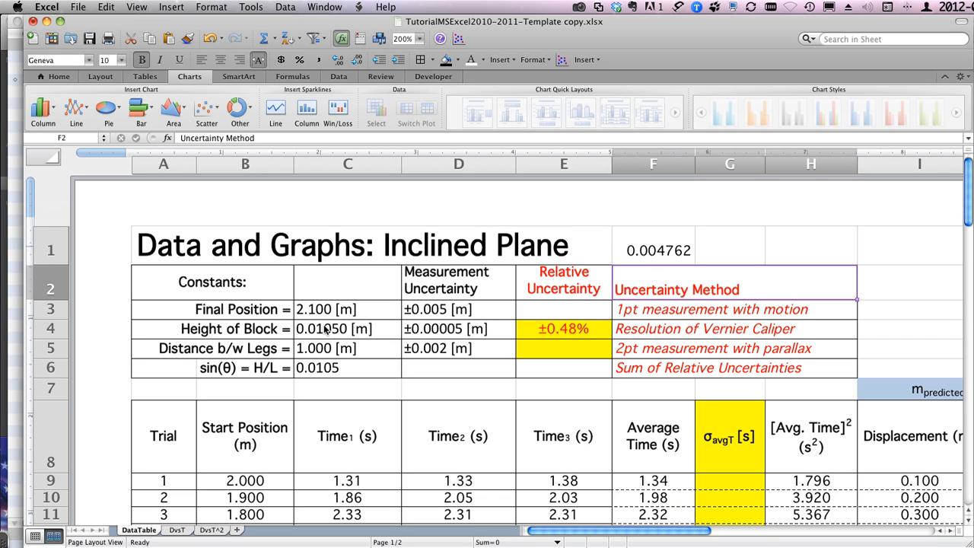
click(664, 251)
key(Delete)
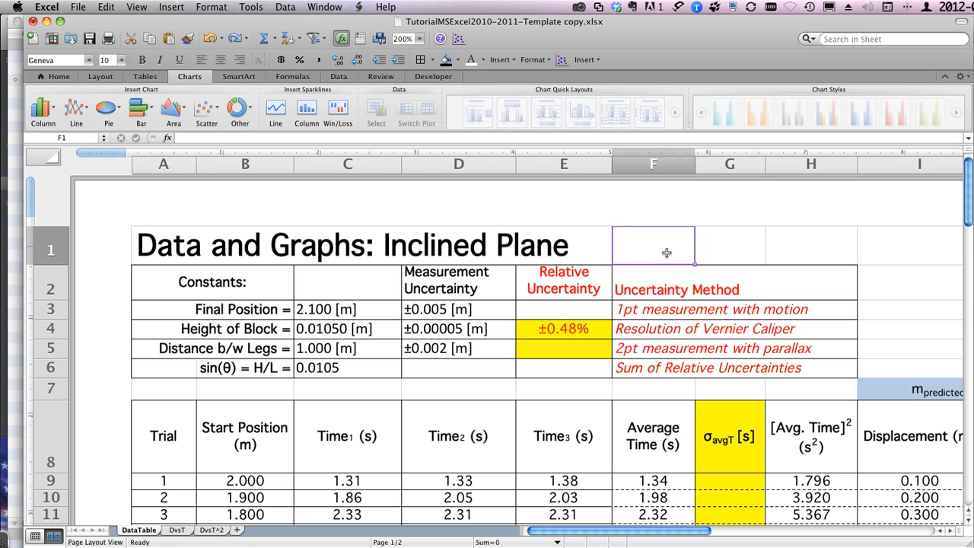
Step: Calculate the Distance b/w Legs relative uncertainty in E5 with the formula =D5/C5
click(563, 349)
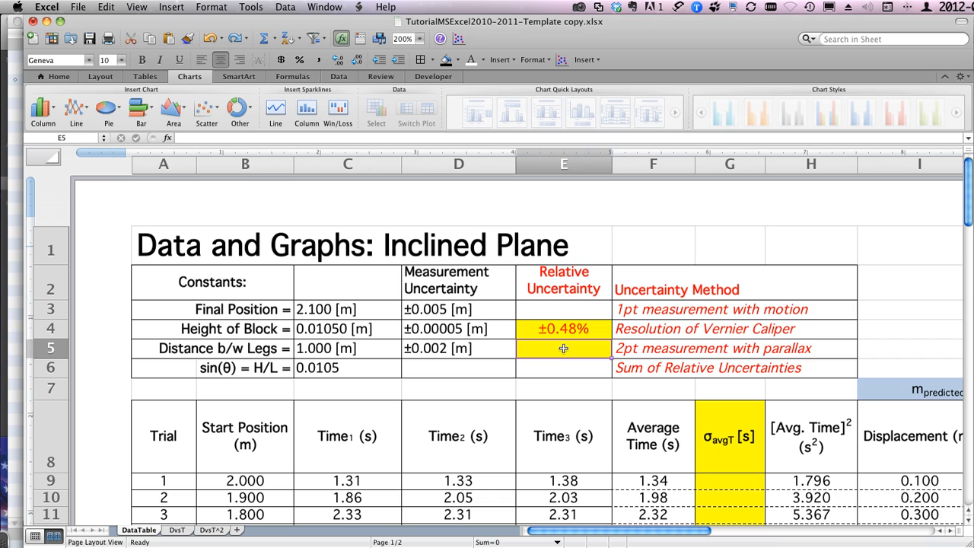
text(=)
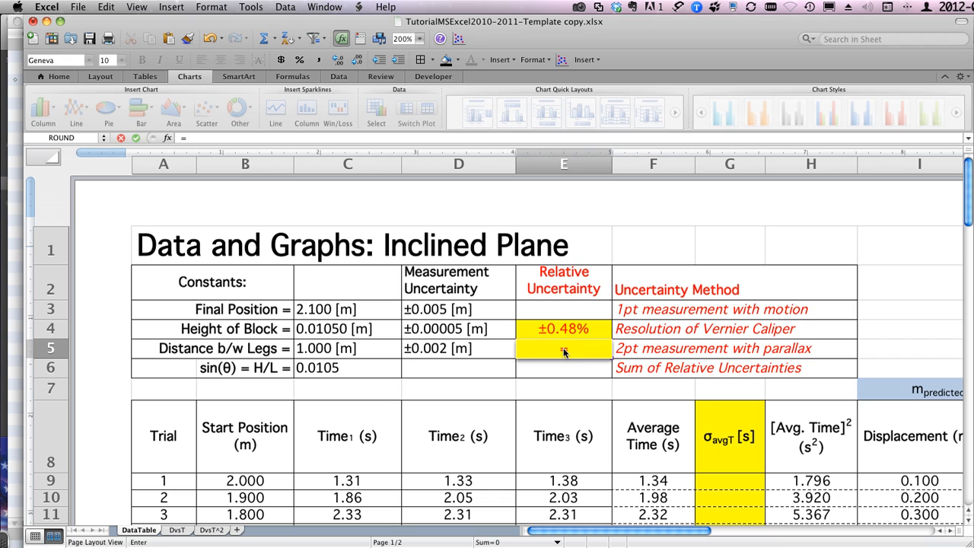
click(445, 347)
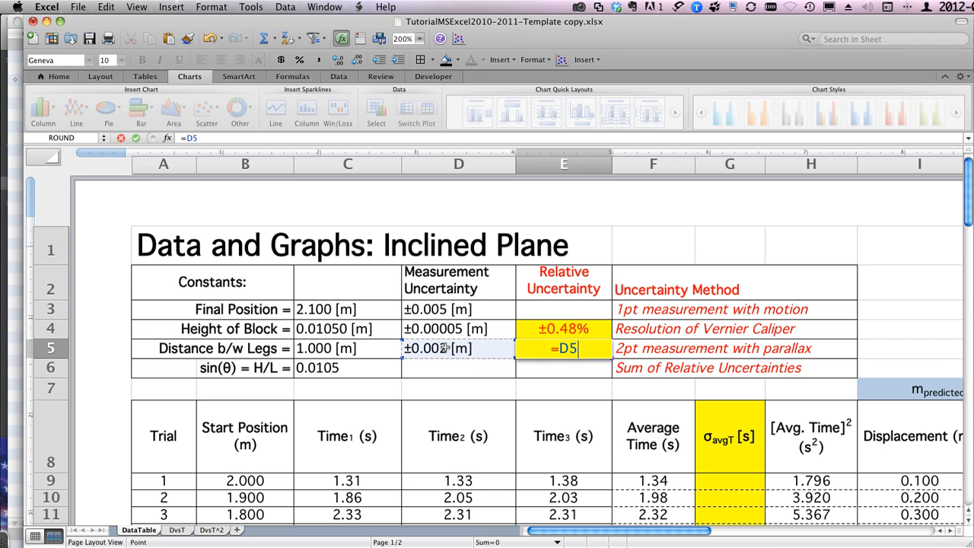
text(/)
click(325, 347)
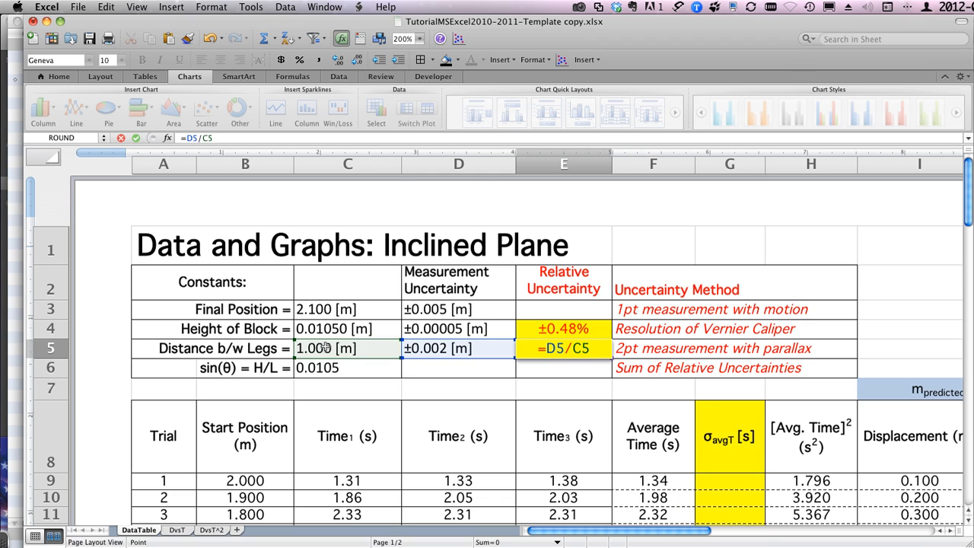
key(Return)
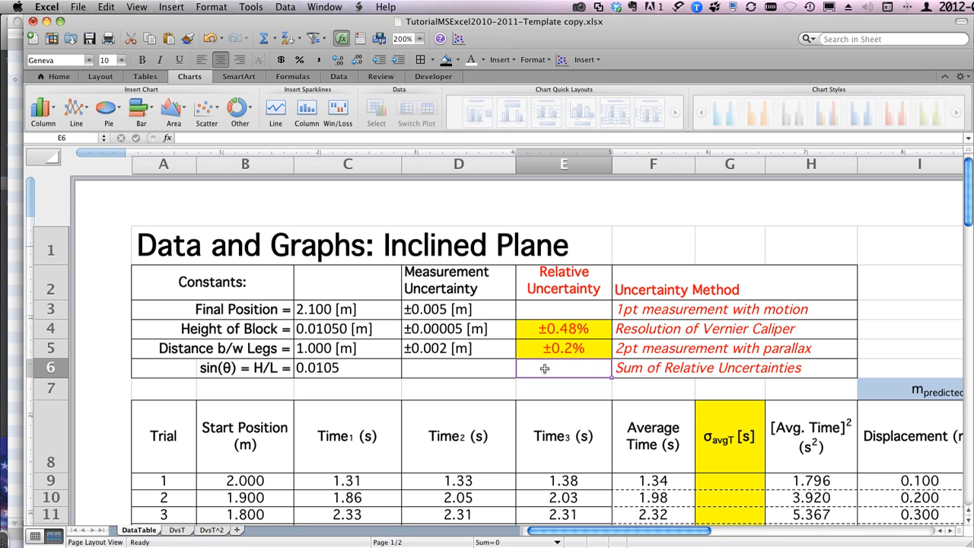
Step: Add the relative uncertainties in E6 with =E4+E5 for sin(θ), and show E4 with one decimal place
text(=)
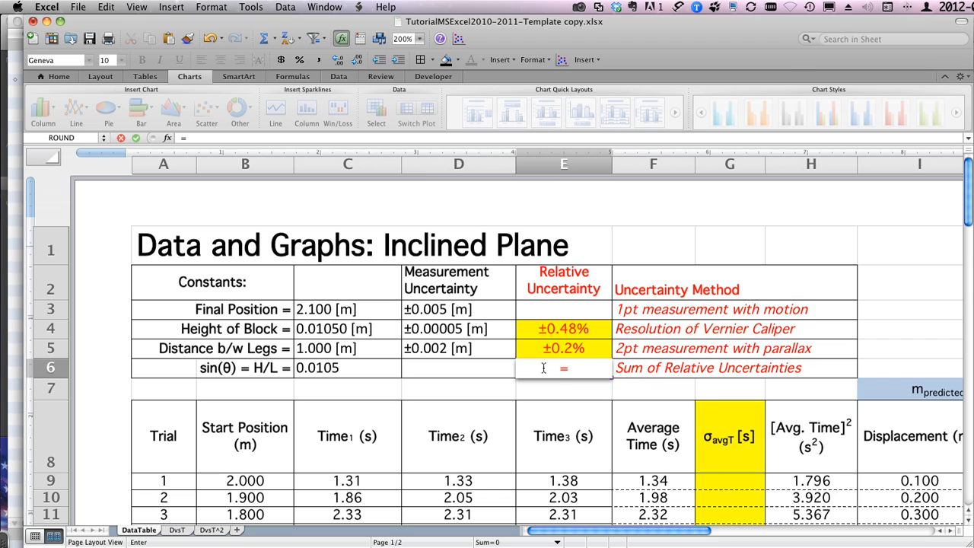
click(543, 332)
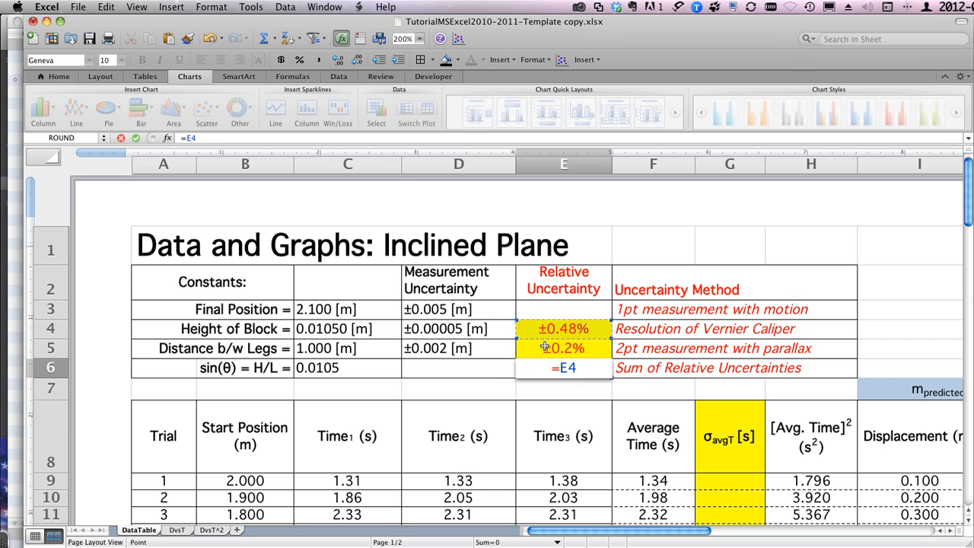
text(+)
click(545, 348)
key(Return)
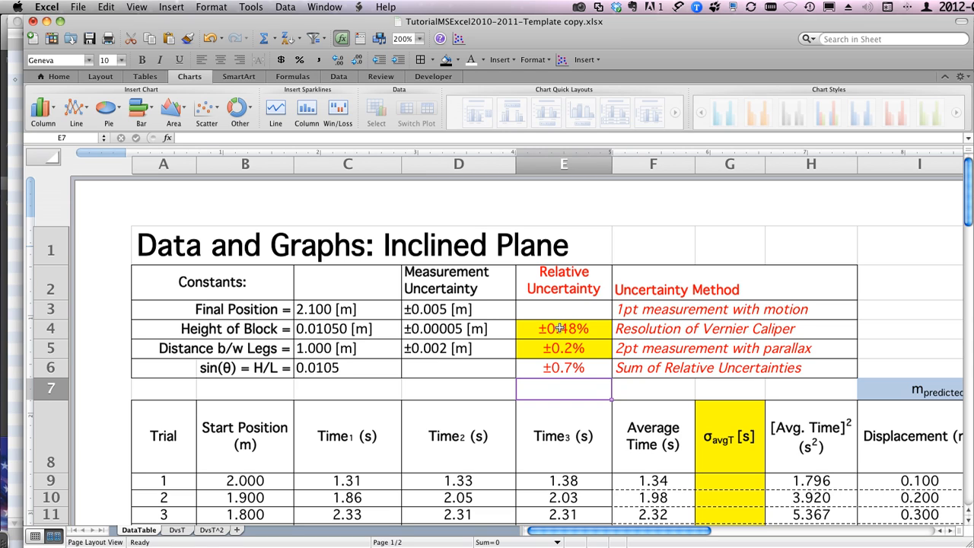
click(561, 328)
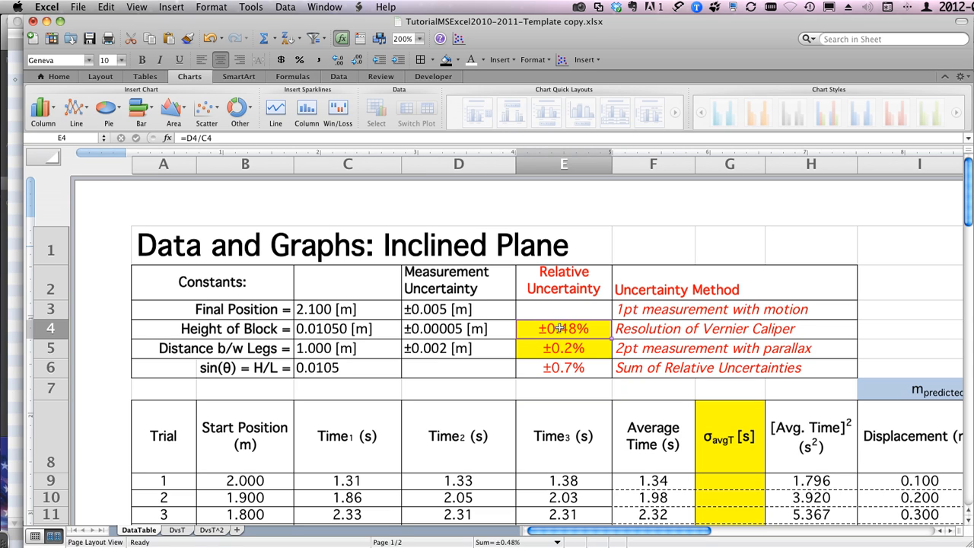
click(359, 64)
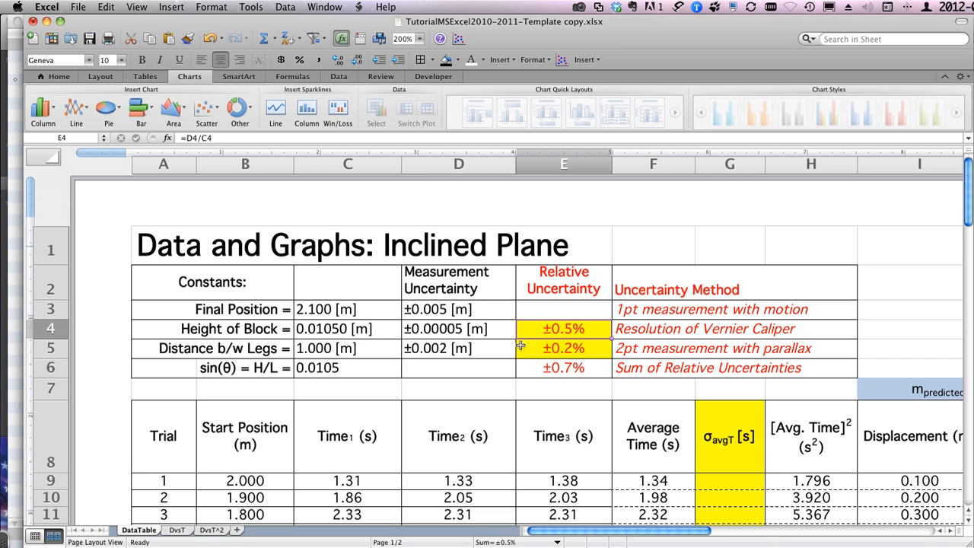
Step: Calculate the sin(θ) measurement uncertainty in D6 with =E6*C6 and show it with five decimal places
click(434, 366)
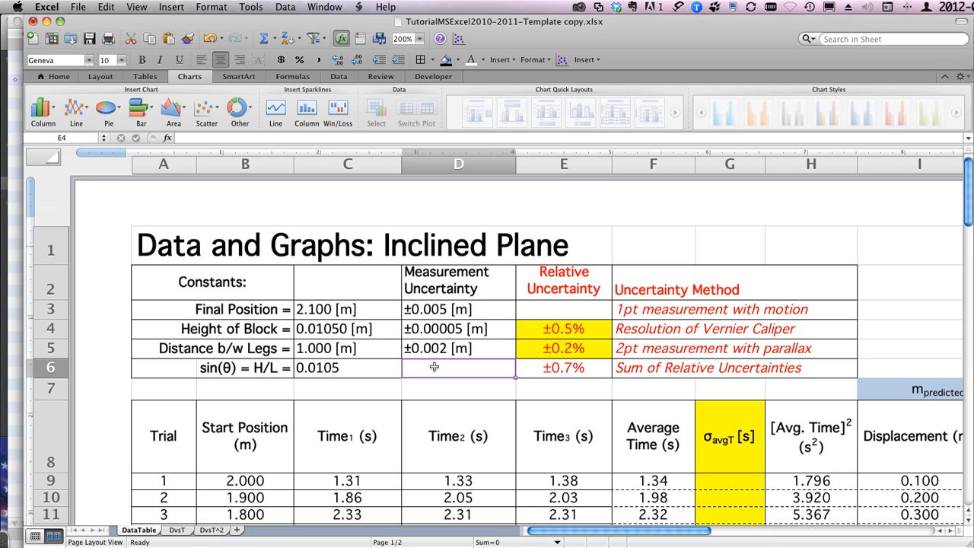
text(=)
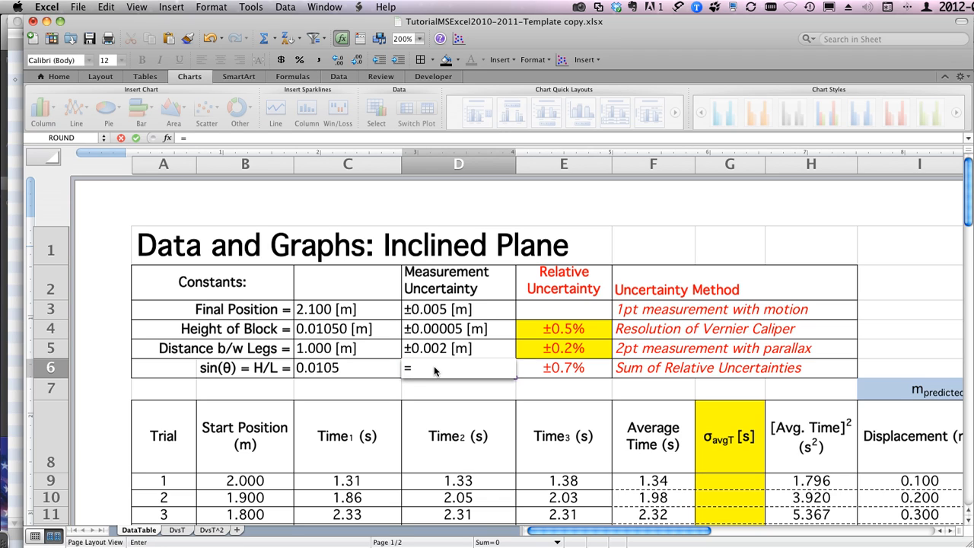
click(549, 367)
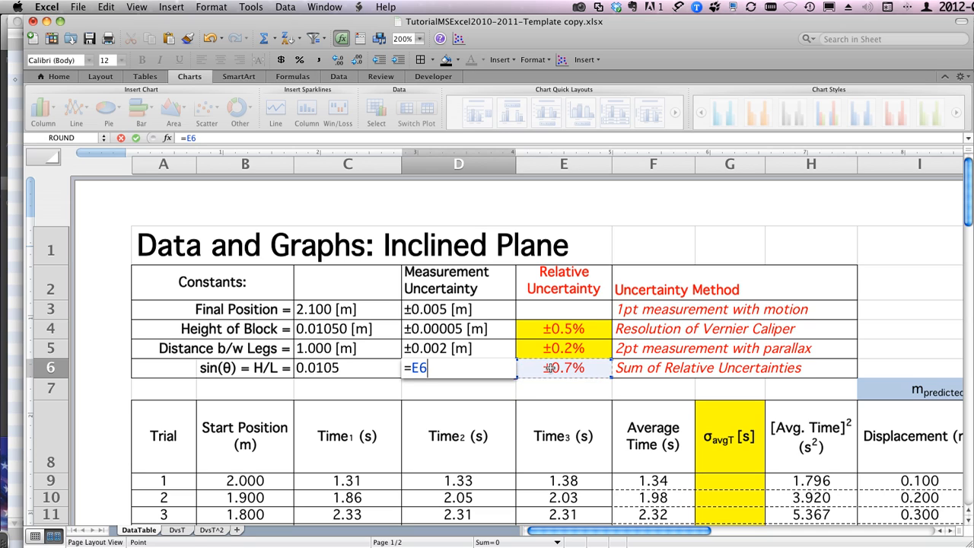
text(*)
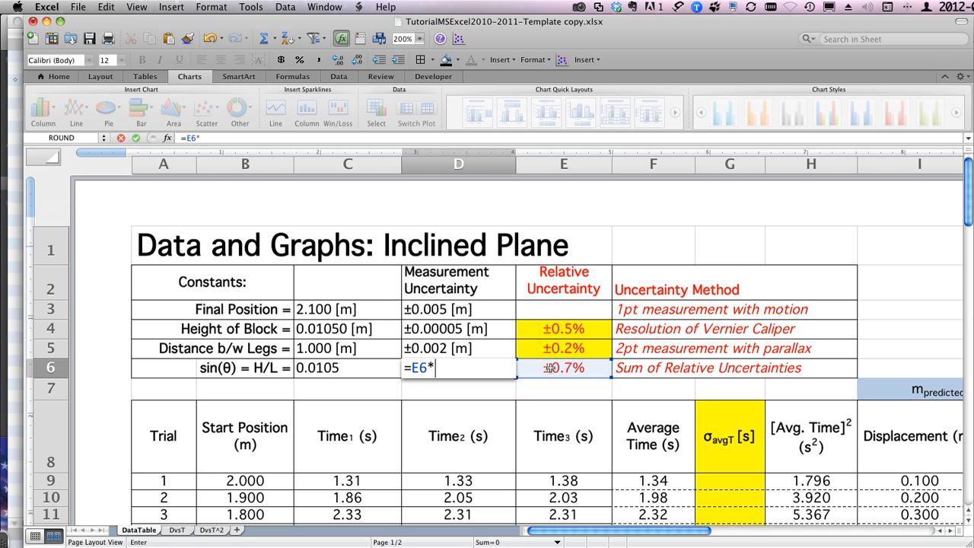
click(354, 366)
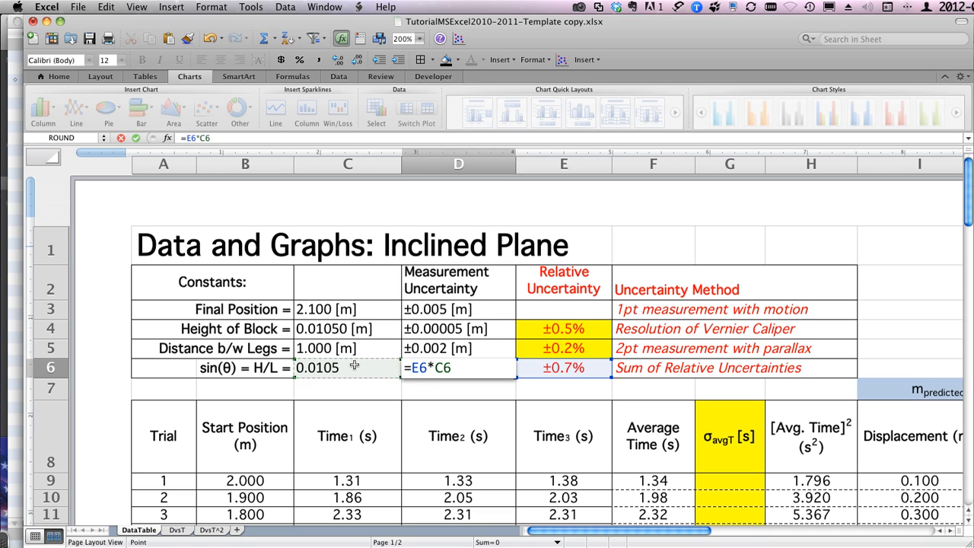
key(Return)
click(452, 368)
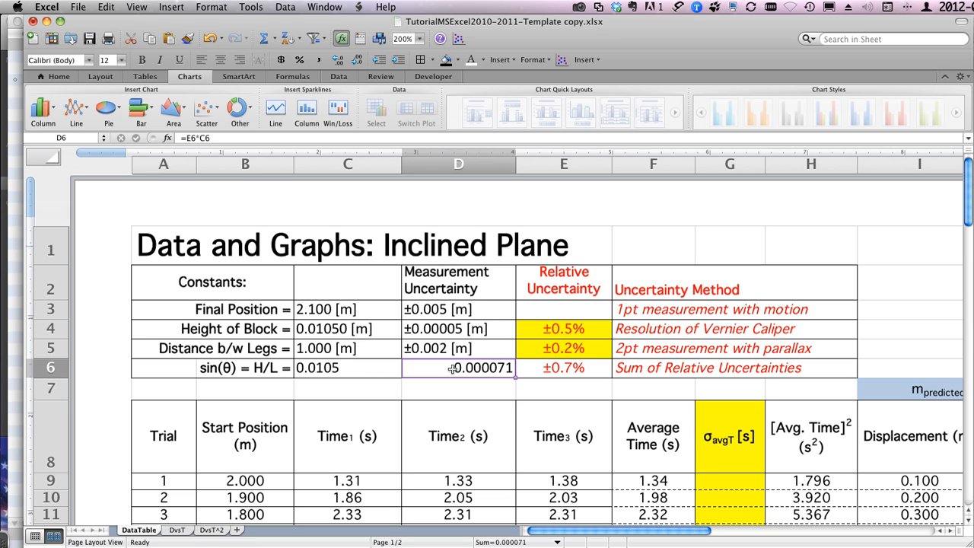
click(354, 60)
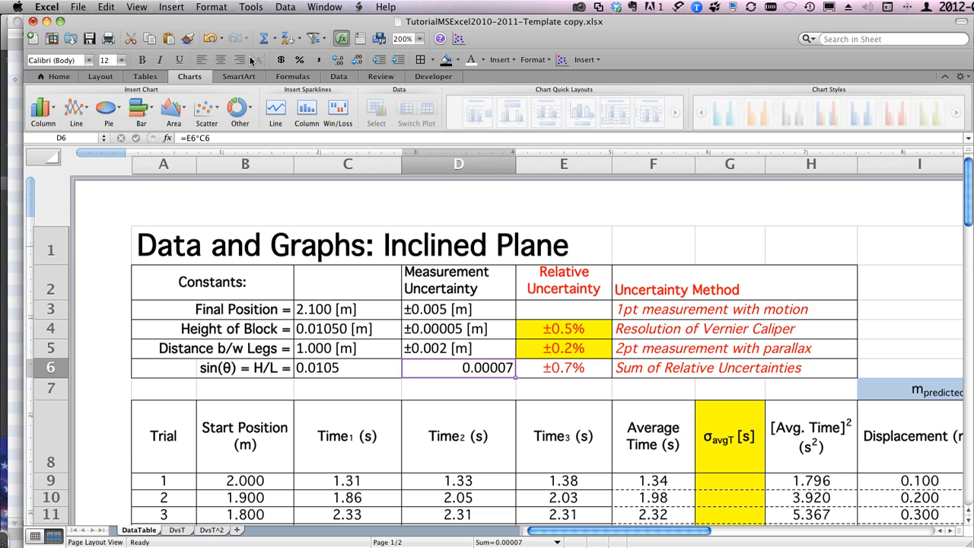
Step: Left-align the sin(θ) measurement uncertainty in D6 and give it the custom number format ±0.00000
click(221, 60)
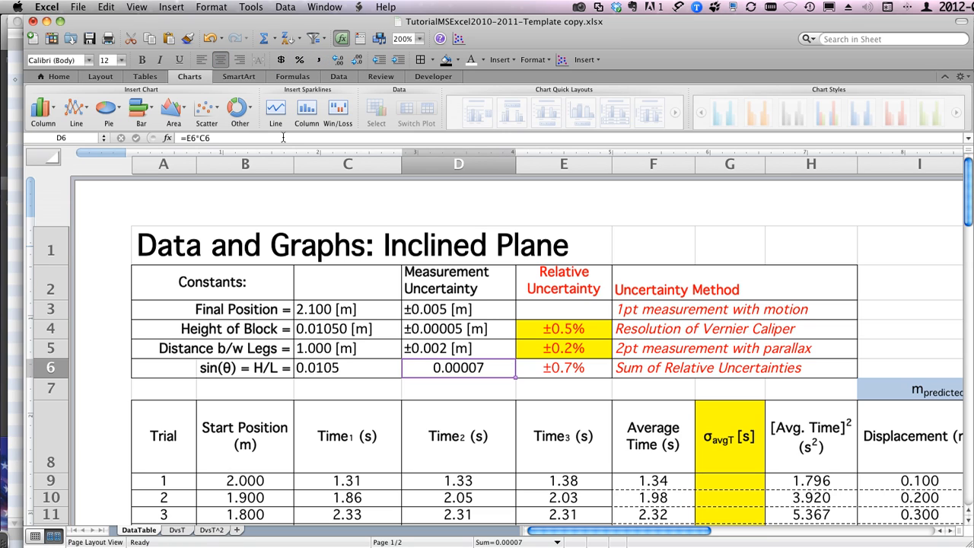
click(201, 61)
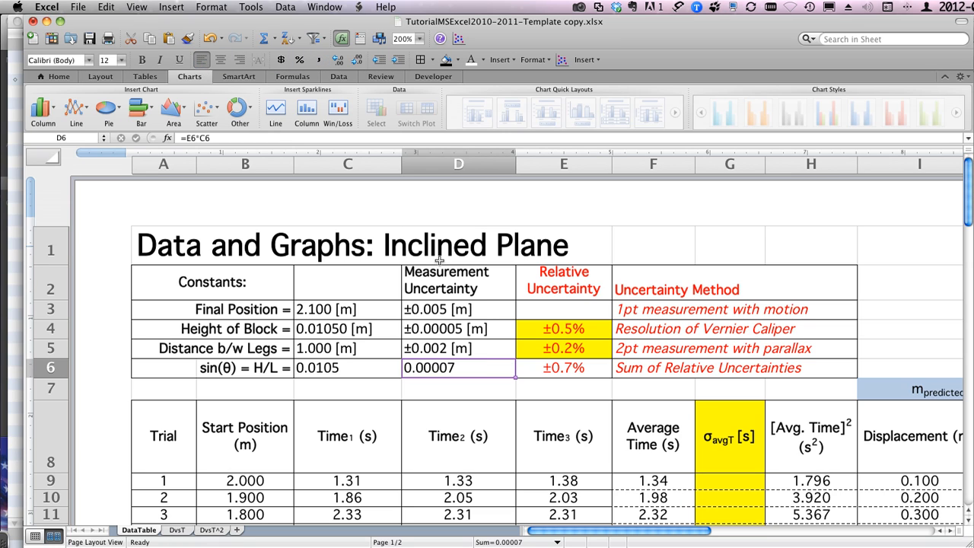
key(super+1)
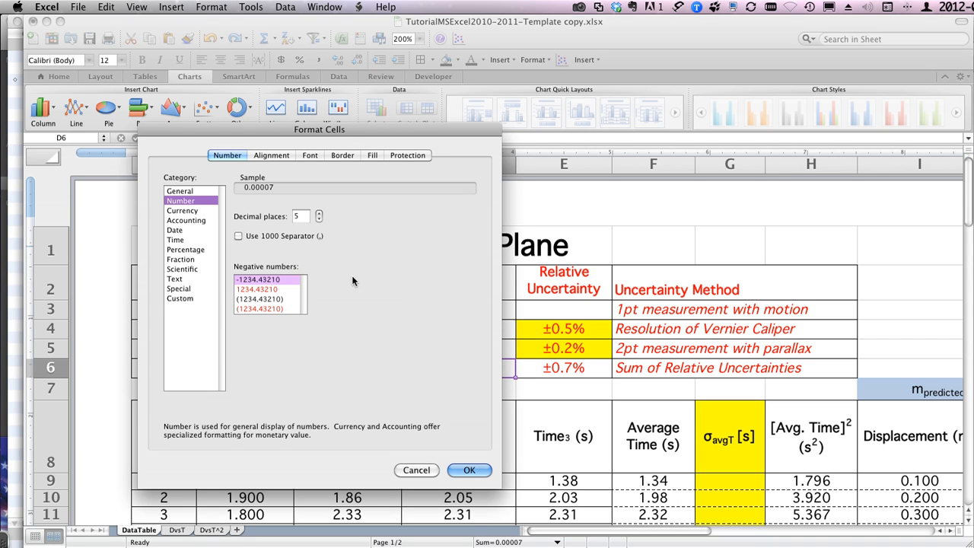
click(175, 297)
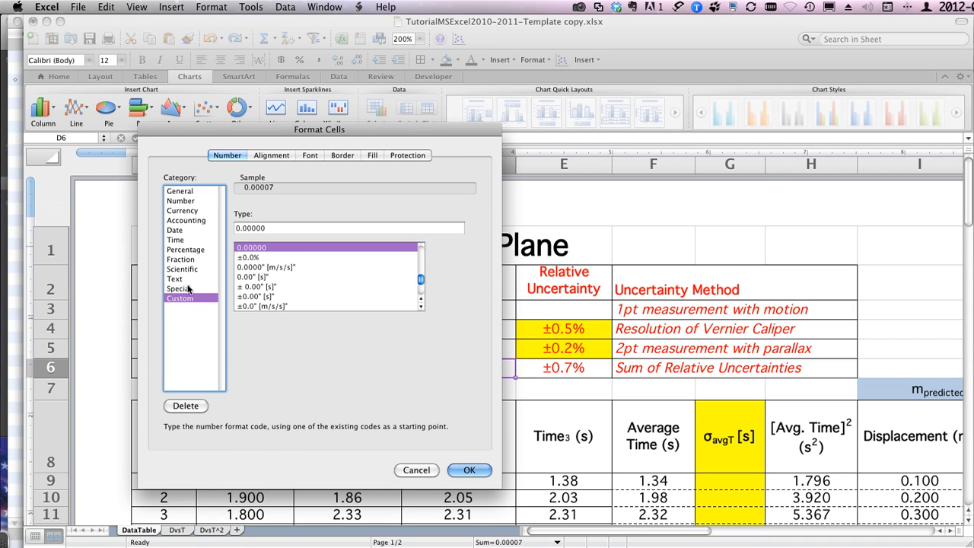
click(236, 229)
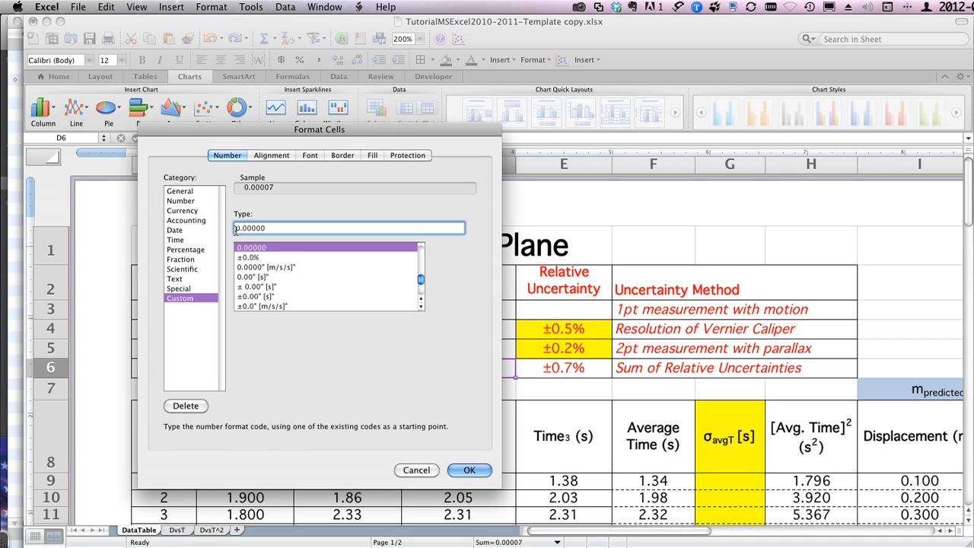
text(±)
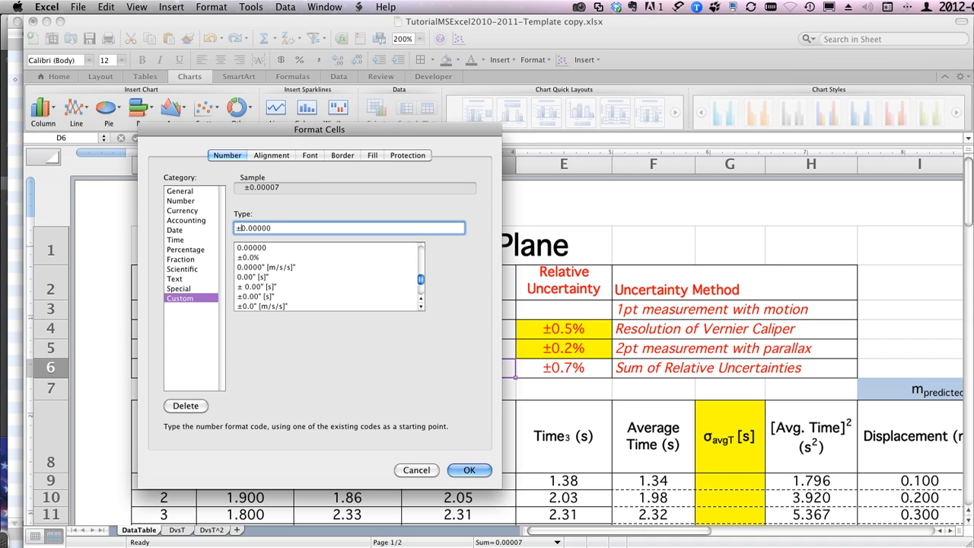
key(Return)
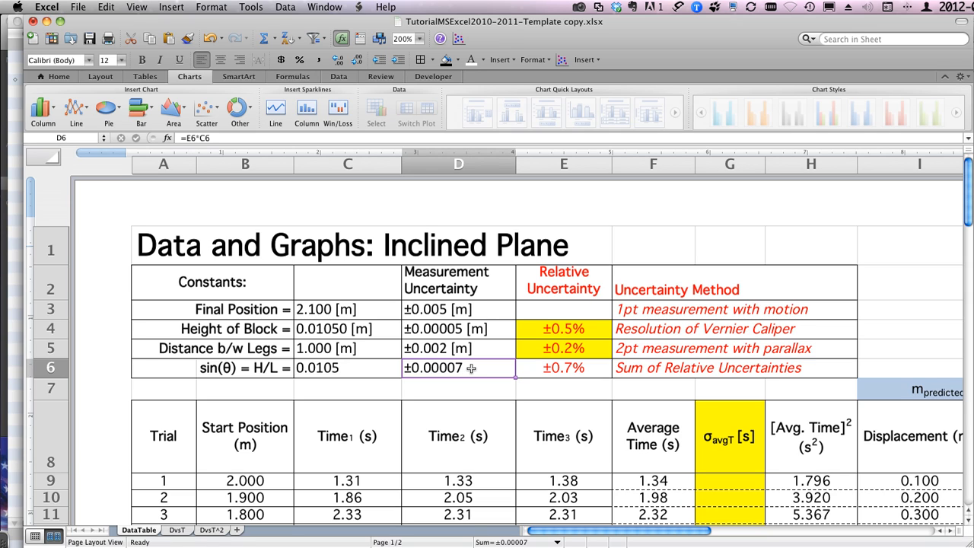
Step: Show the sin(θ) value in C6 with five decimal places
click(333, 369)
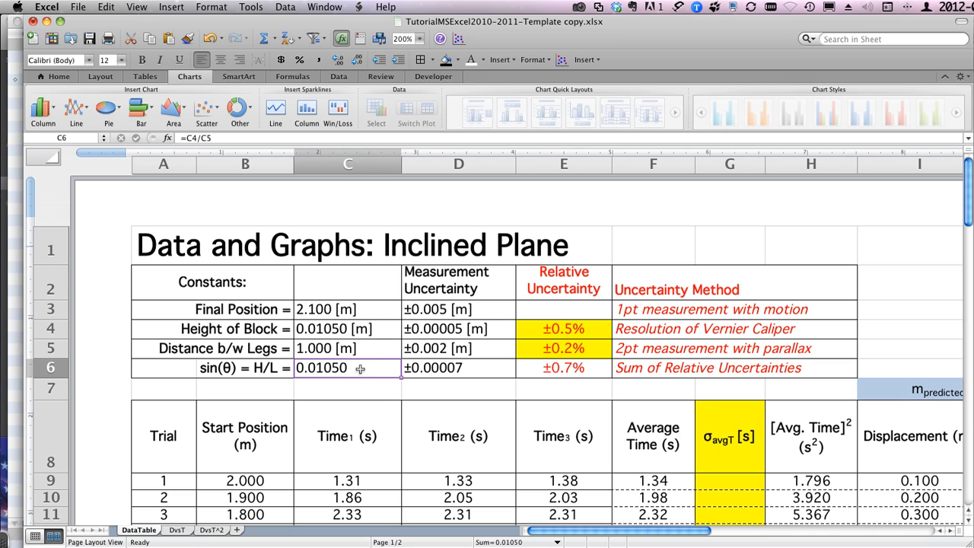
click(439, 370)
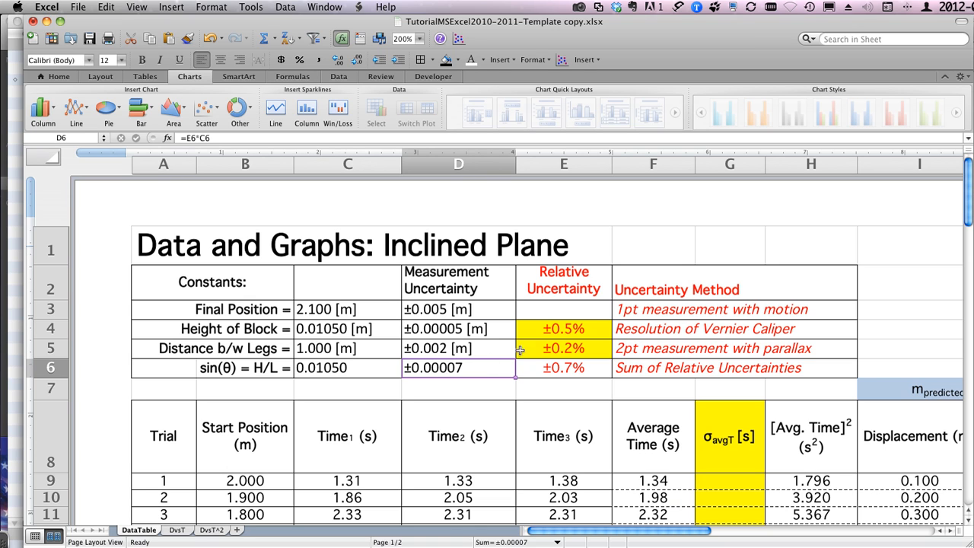
Step: Examine the Uncertainties table, the g discrepancy section and the column formula explanations below the data, including the comment on G51
scroll(587, 336, down, 10)
scroll(586, 336, down, 12)
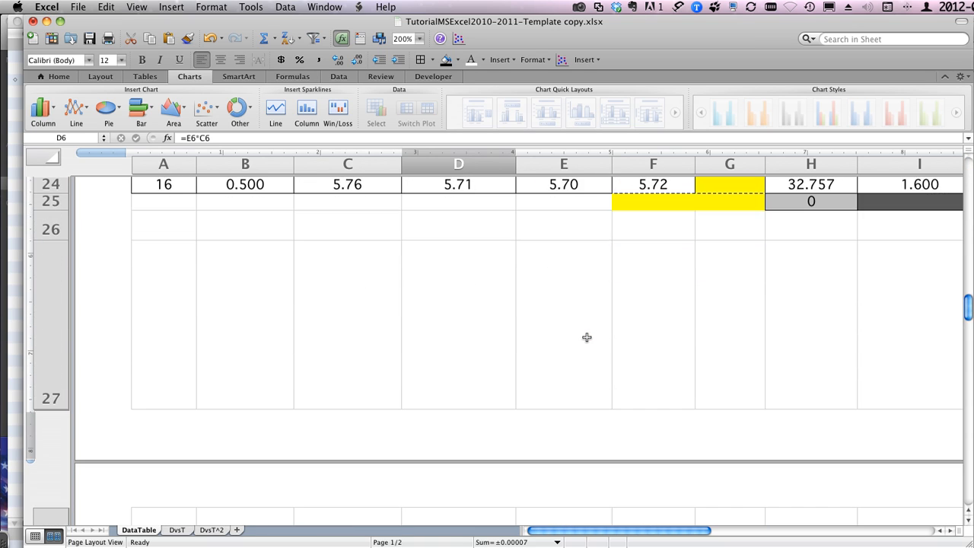
scroll(586, 339, up, 5)
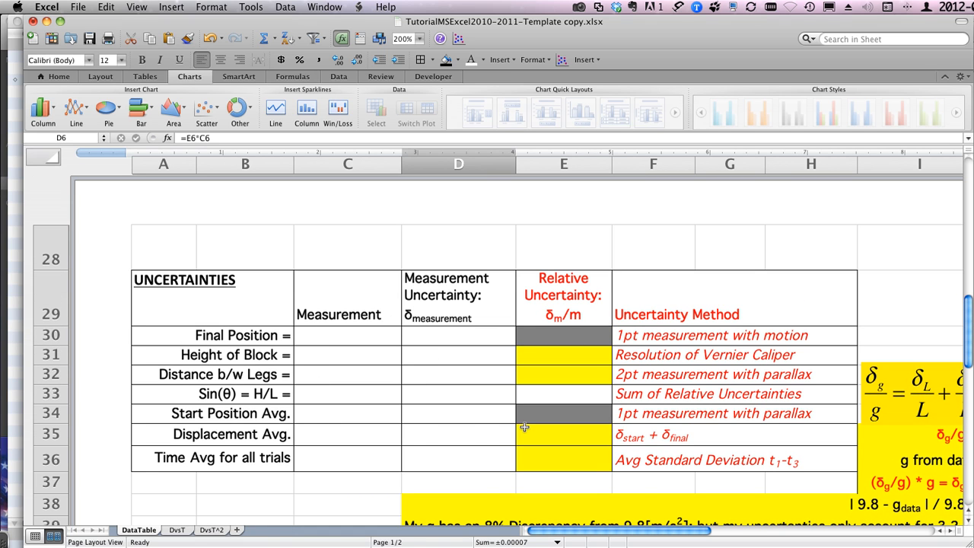
scroll(524, 427, down, 5)
scroll(524, 427, right, 5)
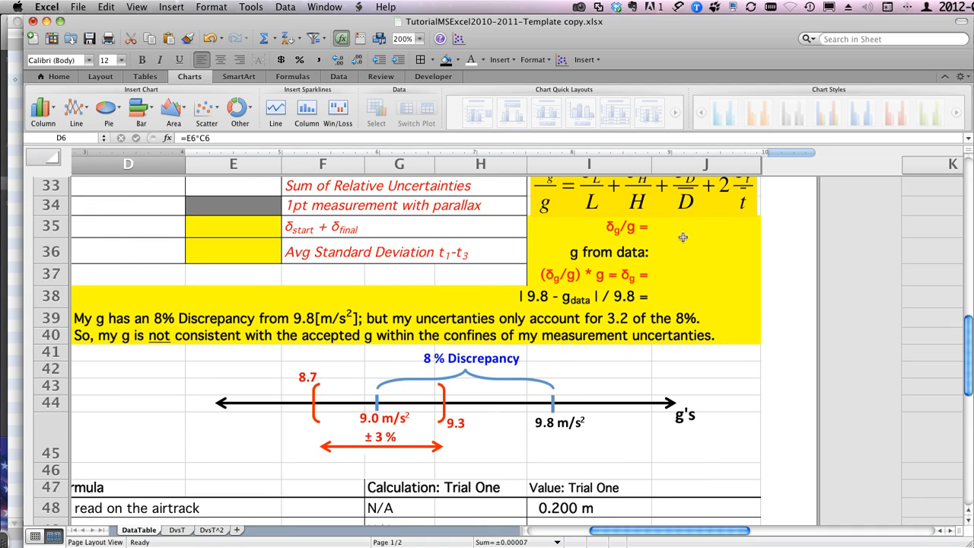
scroll(656, 298, left, 5)
scroll(656, 298, up, 1)
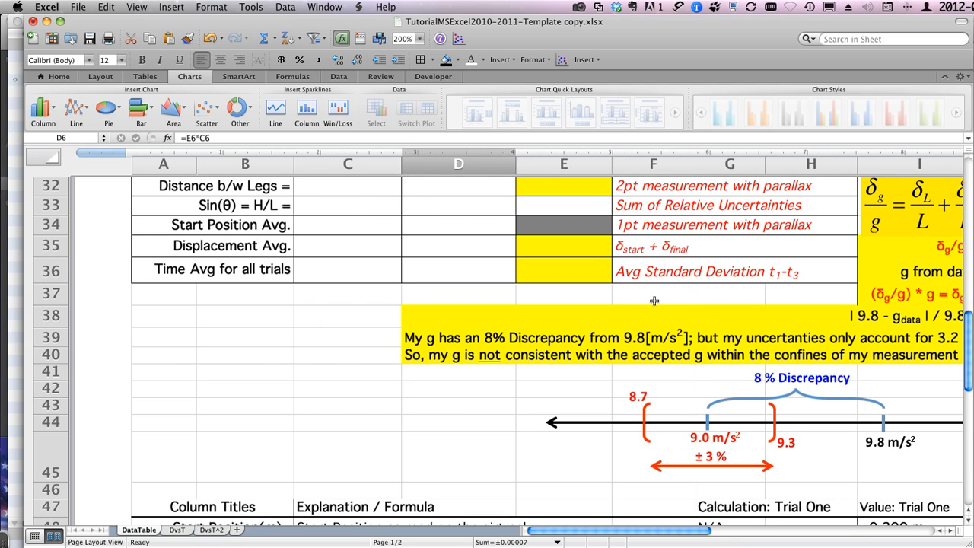
scroll(654, 301, down, 10)
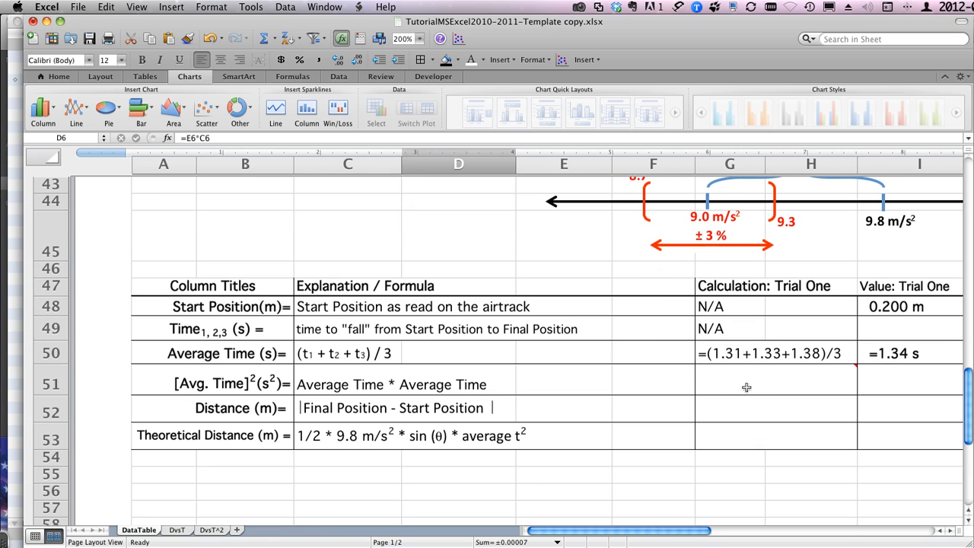
mouse_move(736, 381)
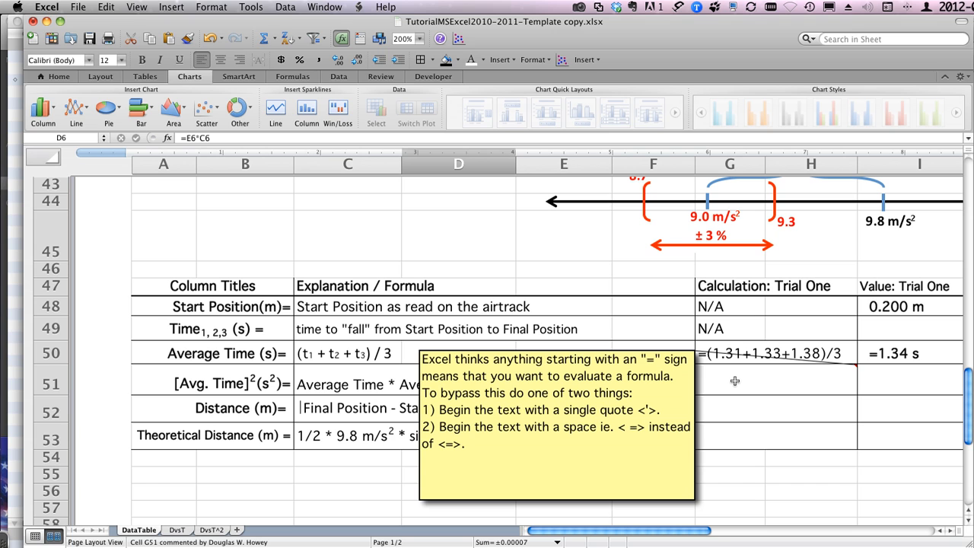
scroll(710, 378, up, 15)
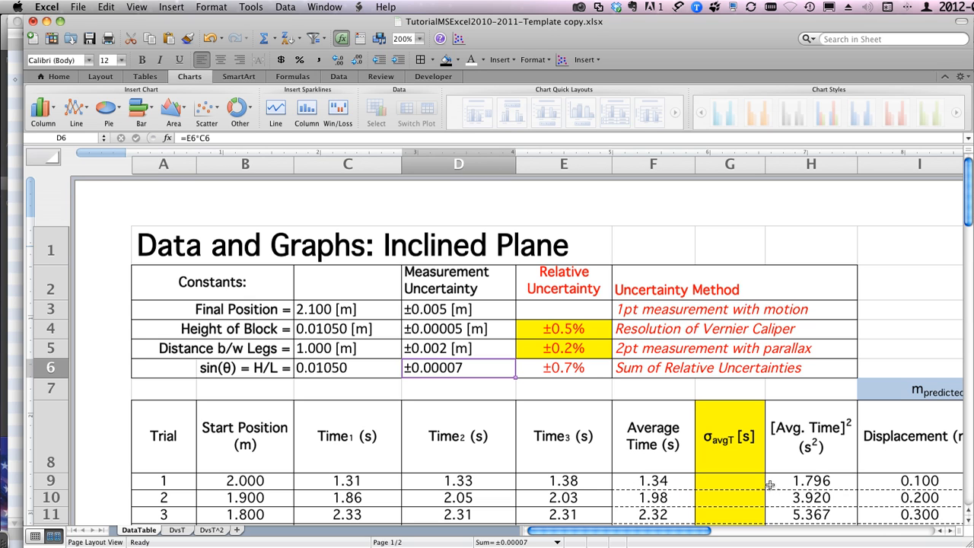
Step: Calculate the standard deviation of trial 1's three times in G9 with =stdev(C9:E9)
scroll(736, 469, down, 4)
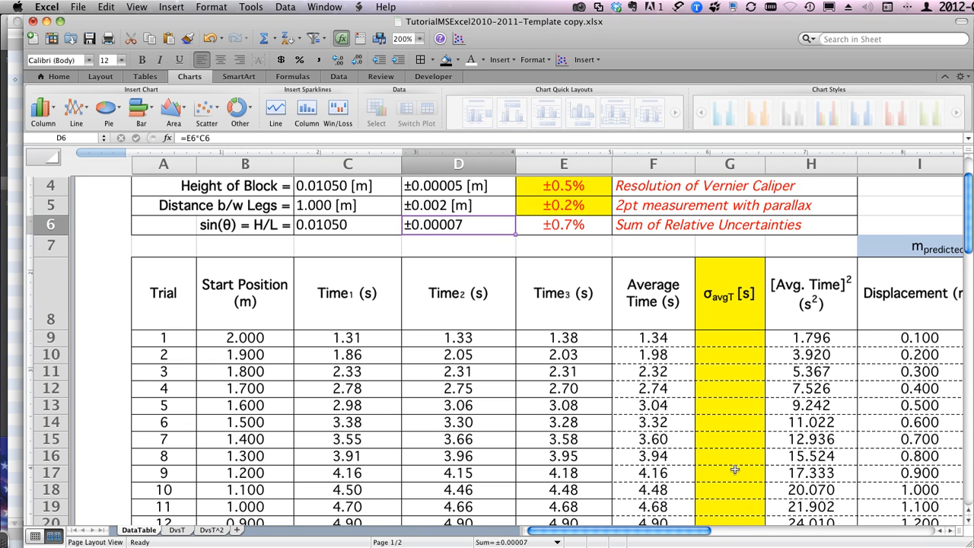
click(712, 337)
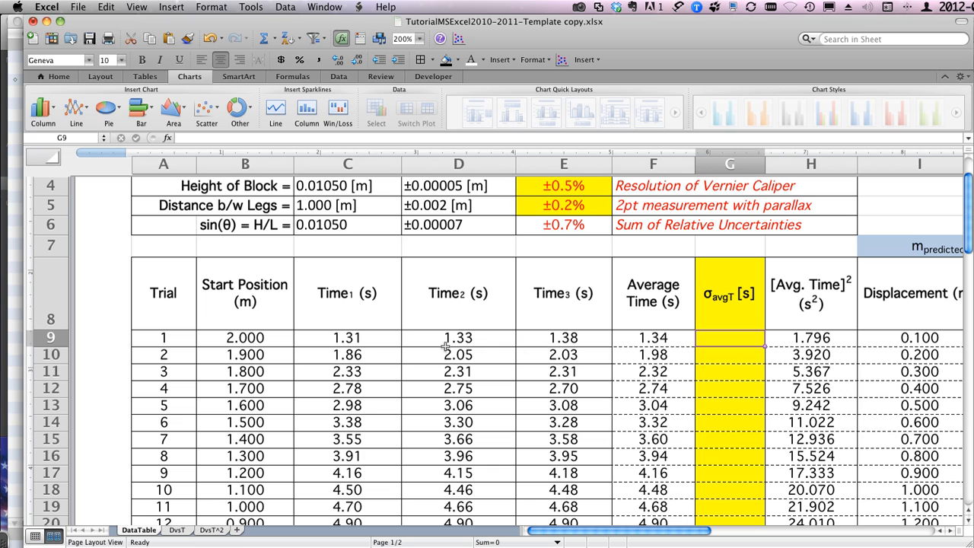
drag(327, 337, 563, 335)
click(736, 337)
text(=)
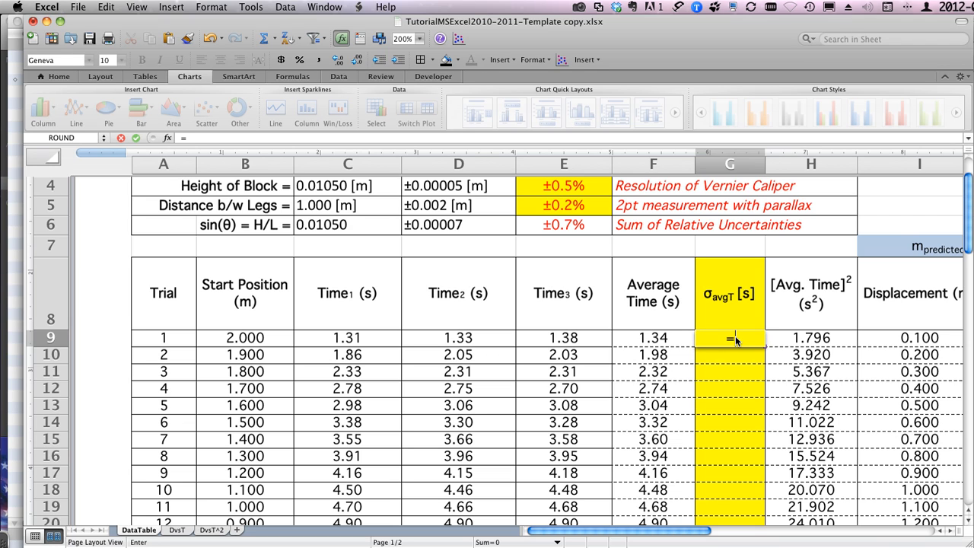
text(stdev()
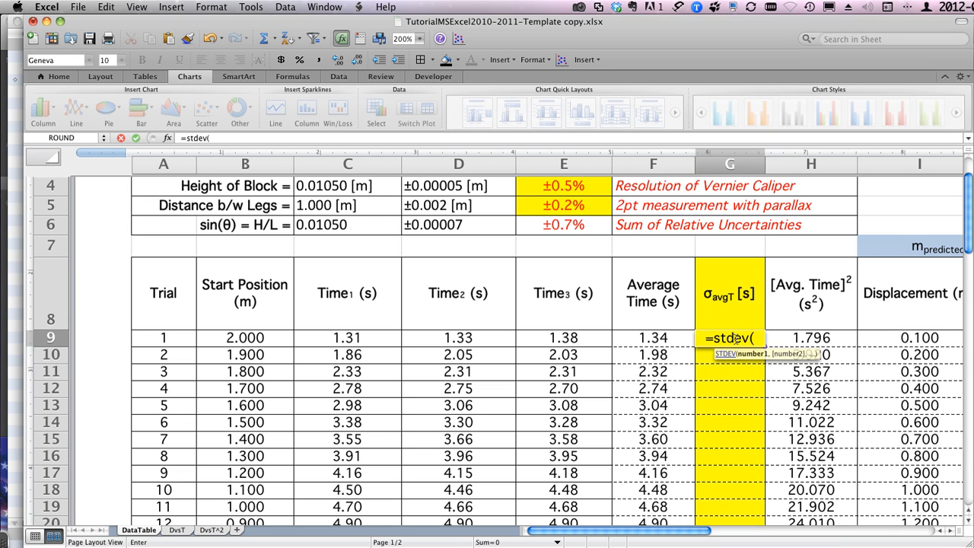
click(348, 337)
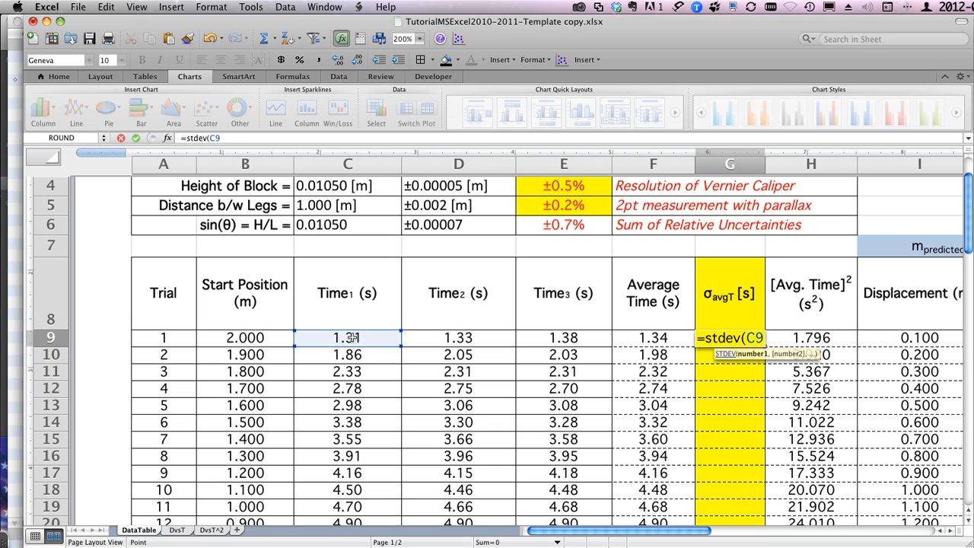
drag(348, 337, 537, 337)
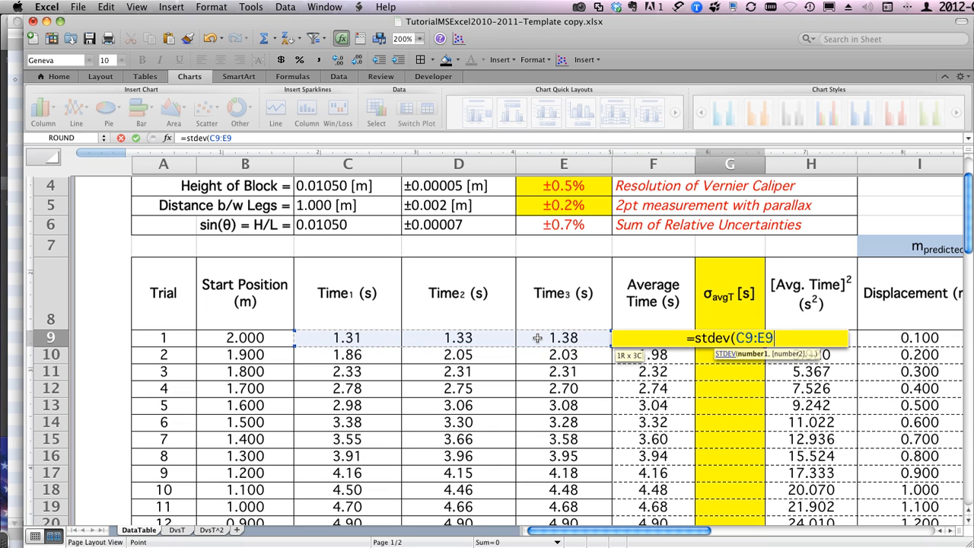
text())
key(Return)
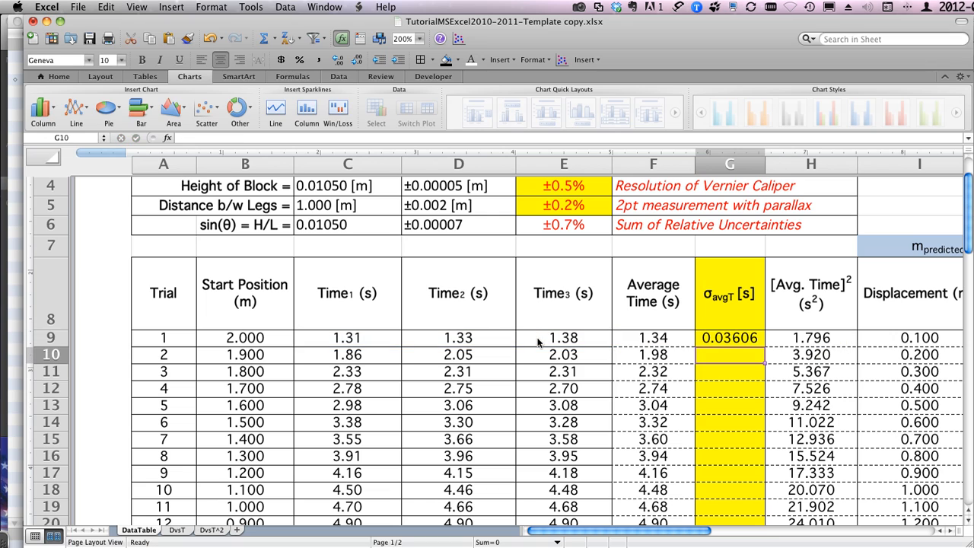
Step: Fill the standard deviation formula from G9 down the σavgT column to trial 16 in G24
click(725, 340)
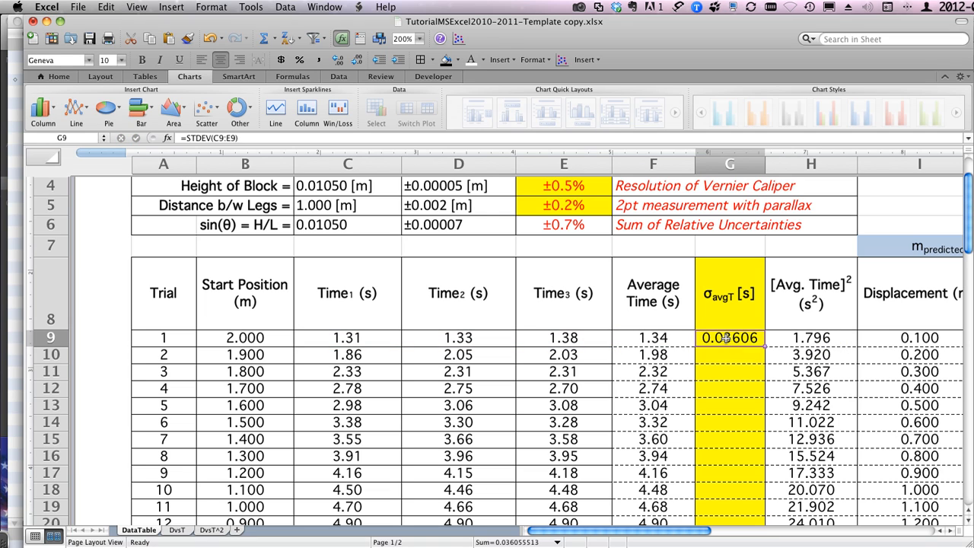
drag(765, 345, 764, 459)
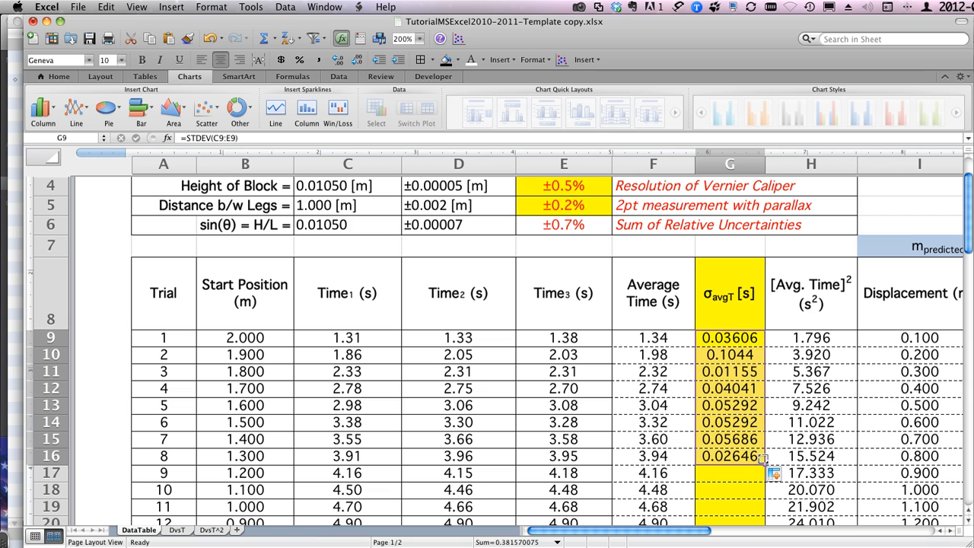
double_click(765, 464)
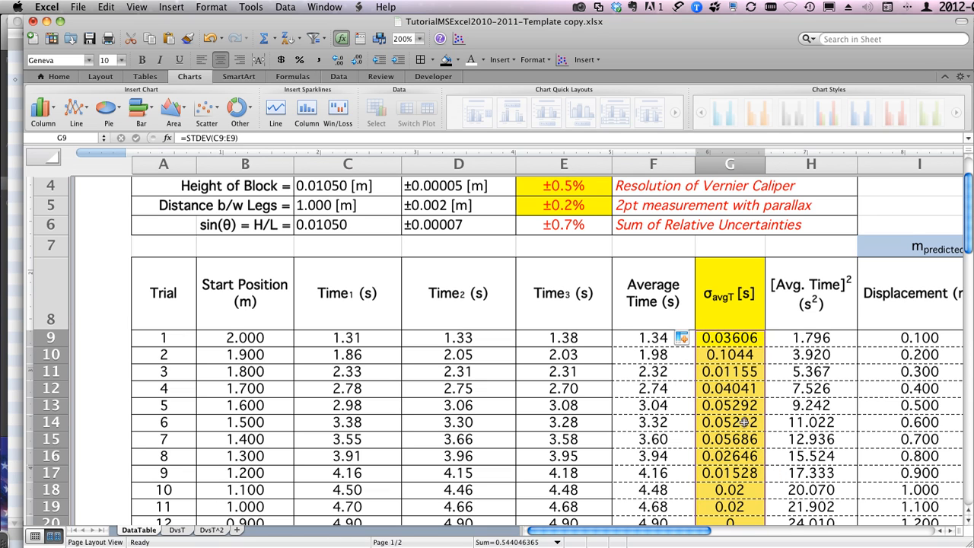
Step: Calculate the overall mean of the Average Time column in F25 with =AVERAGE(F9:F24)
scroll(743, 420, down, 5)
scroll(743, 421, down, 1)
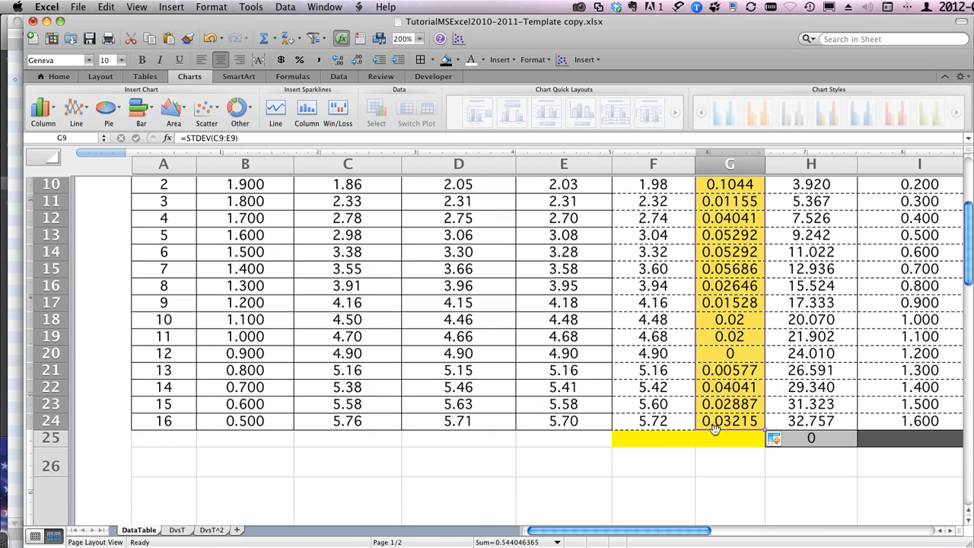
click(650, 437)
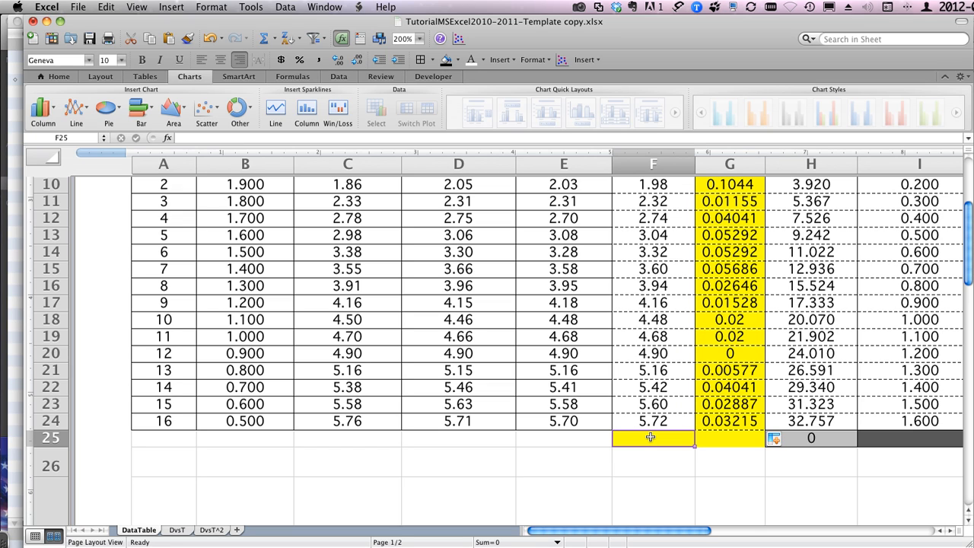
text(=)
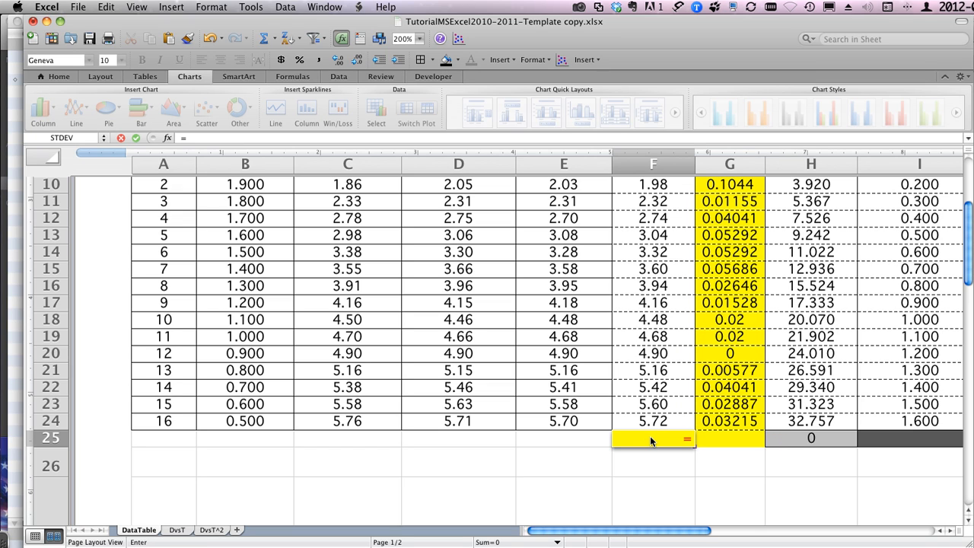
text(av)
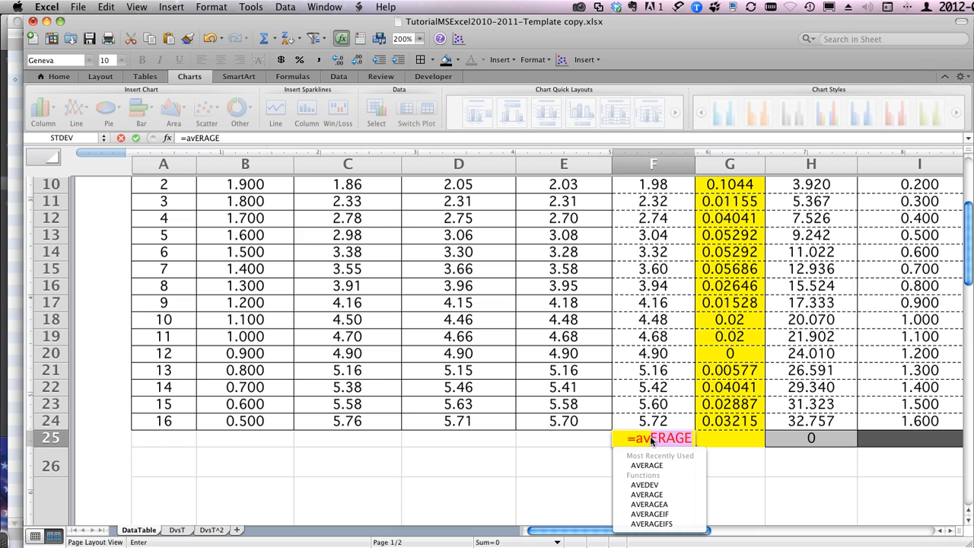
key(Down)
key(Return)
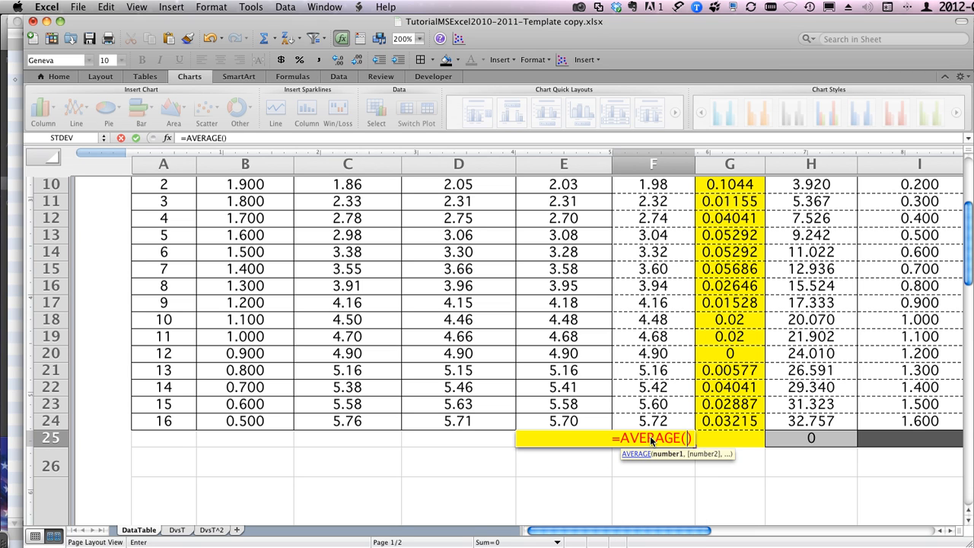
scroll(652, 301, up, 3)
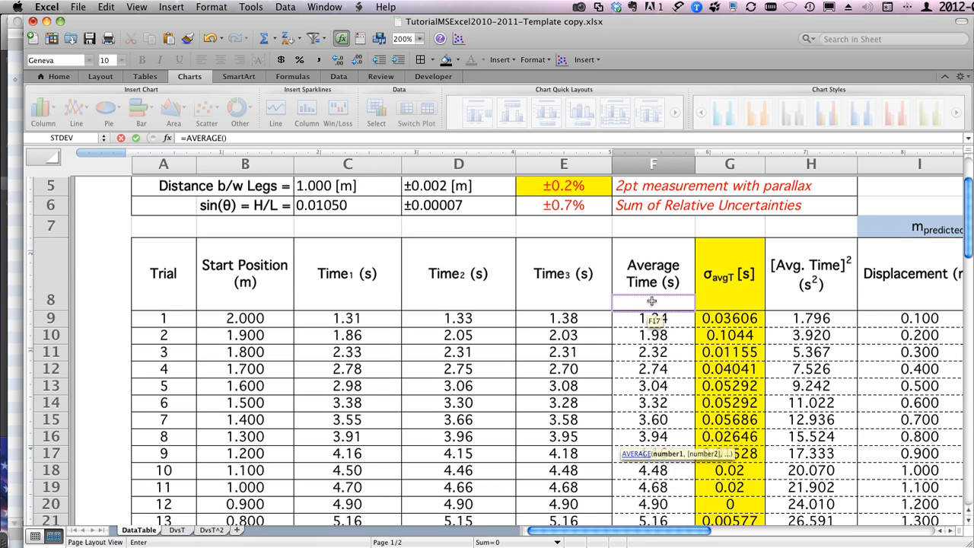
drag(647, 316, 656, 432)
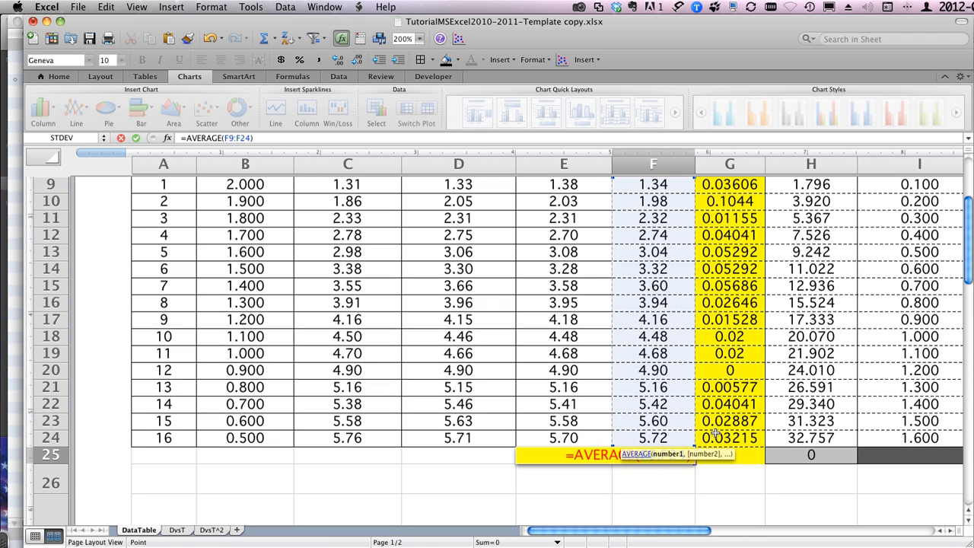
key(Return)
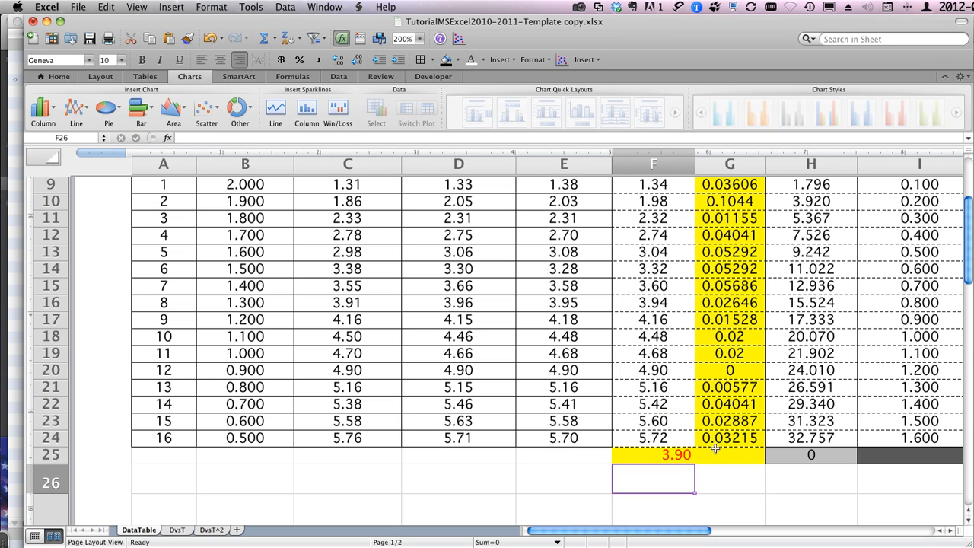
Step: Calculate the average of the σavgT standard deviations in G25 with =AVERAGE(G9:G24)
click(715, 454)
text(=av)
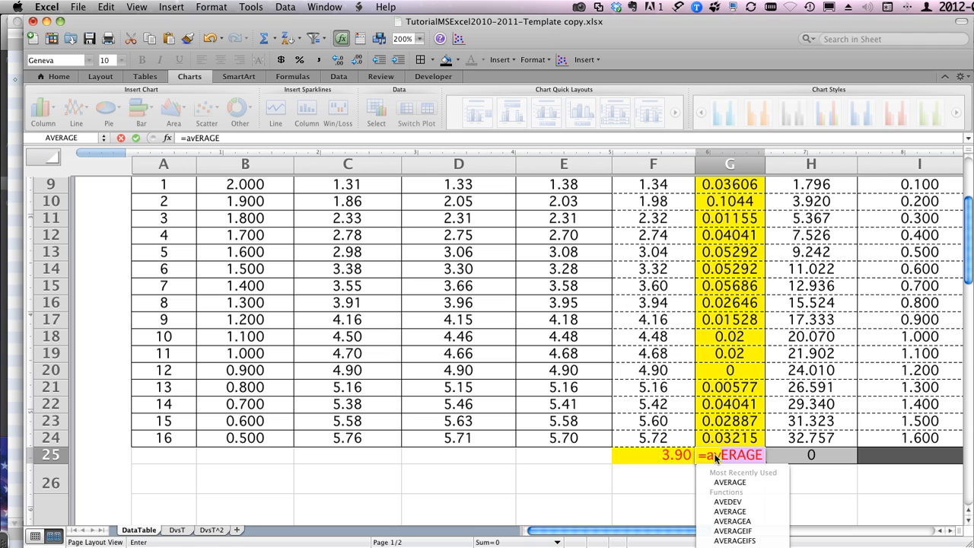
key(Down)
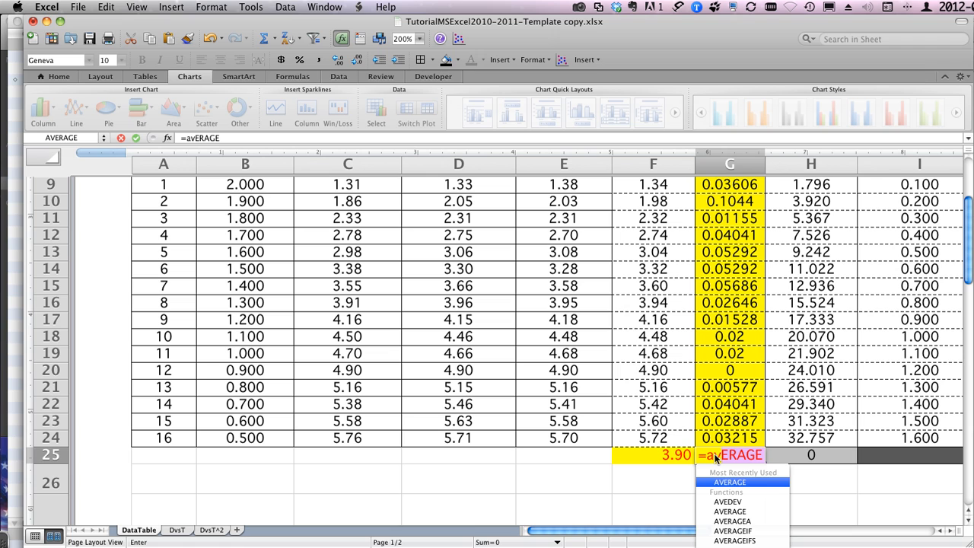
key(Return)
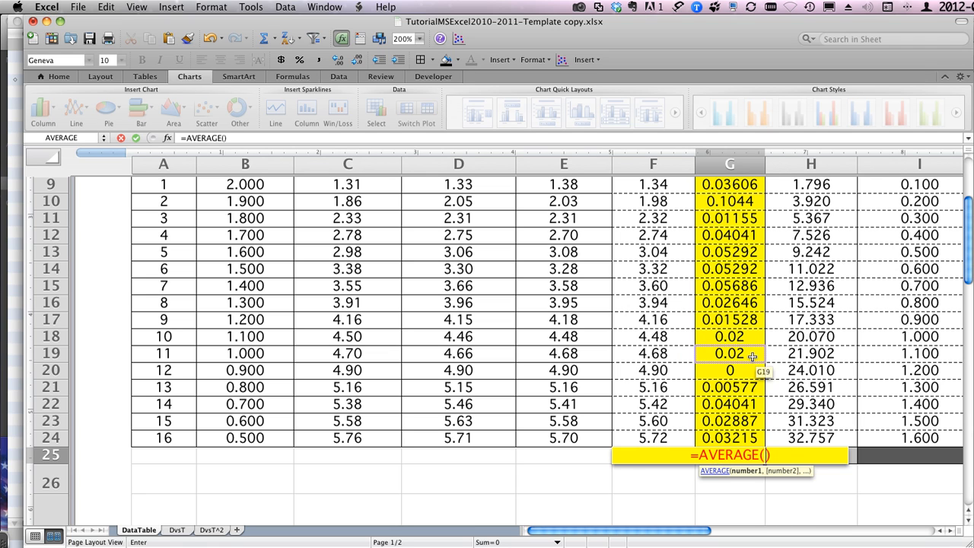
scroll(726, 395, up, 4)
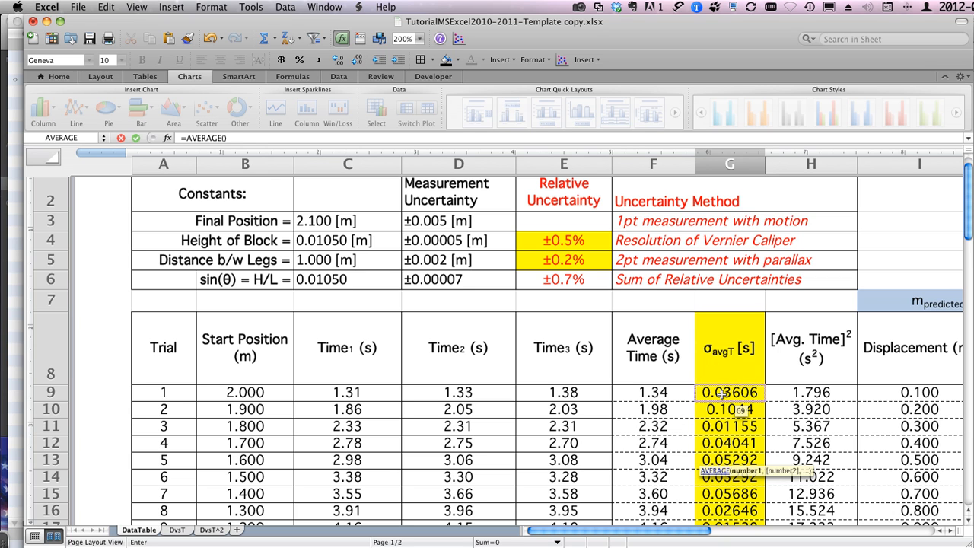
drag(721, 392, 730, 221)
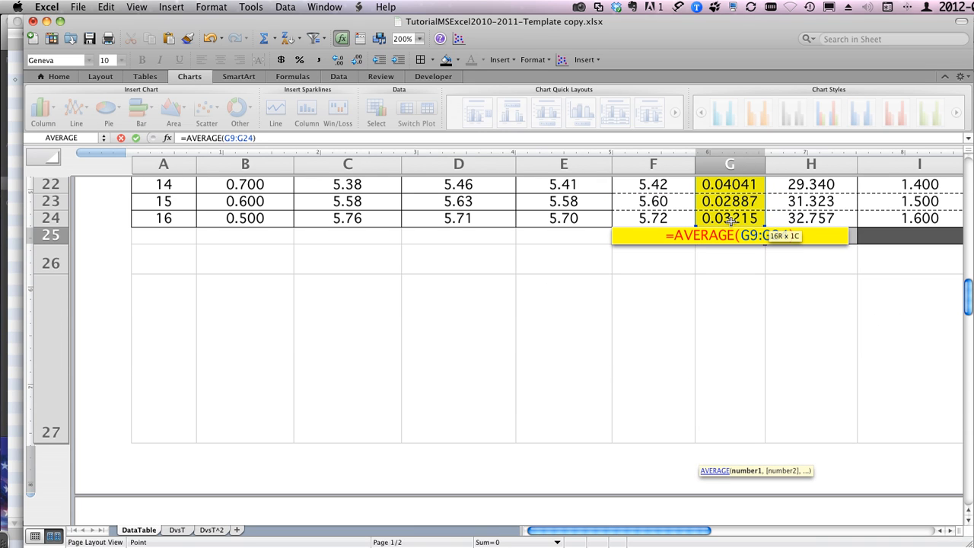
key(Return)
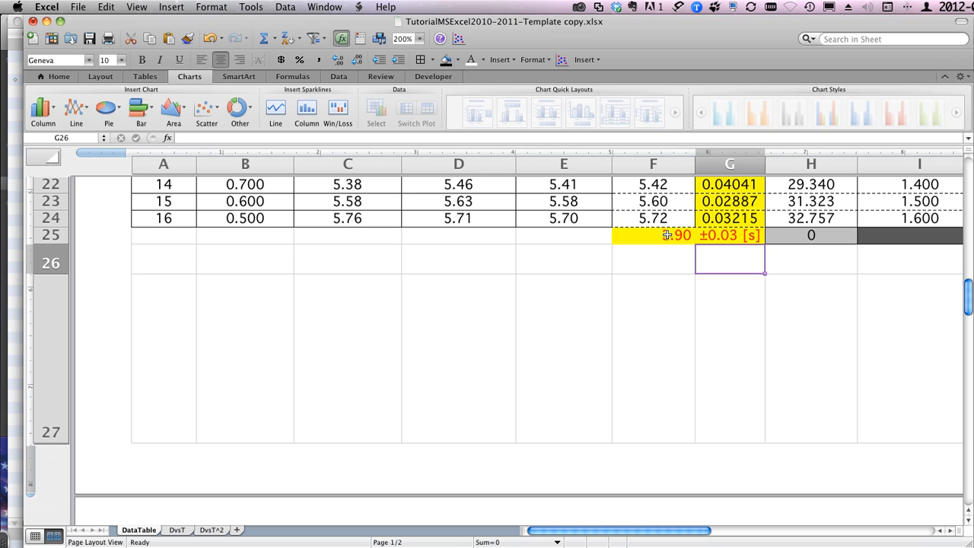
Step: Check the σavgT column and the average formulas in G25 and F25 below the trial data
click(729, 206)
scroll(730, 188, up, 2)
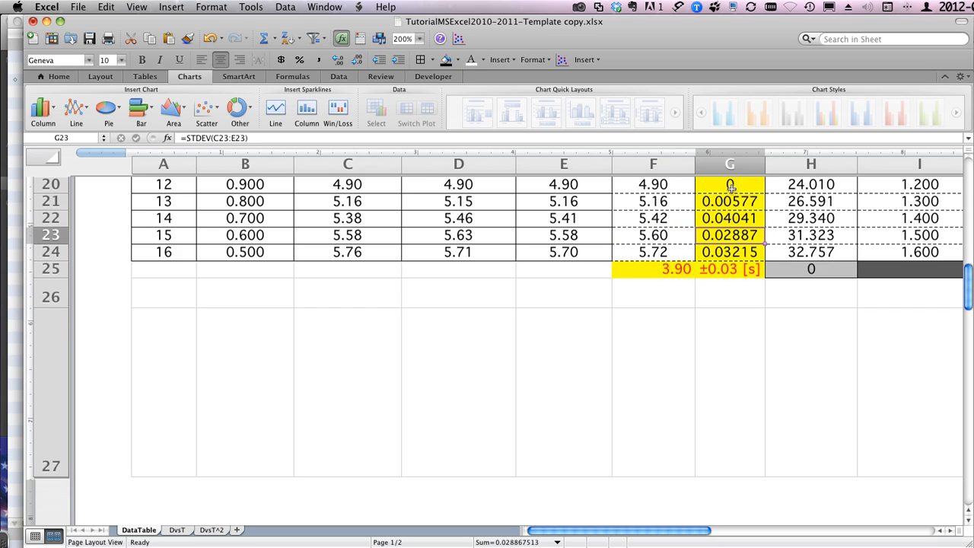
scroll(730, 188, up, 6)
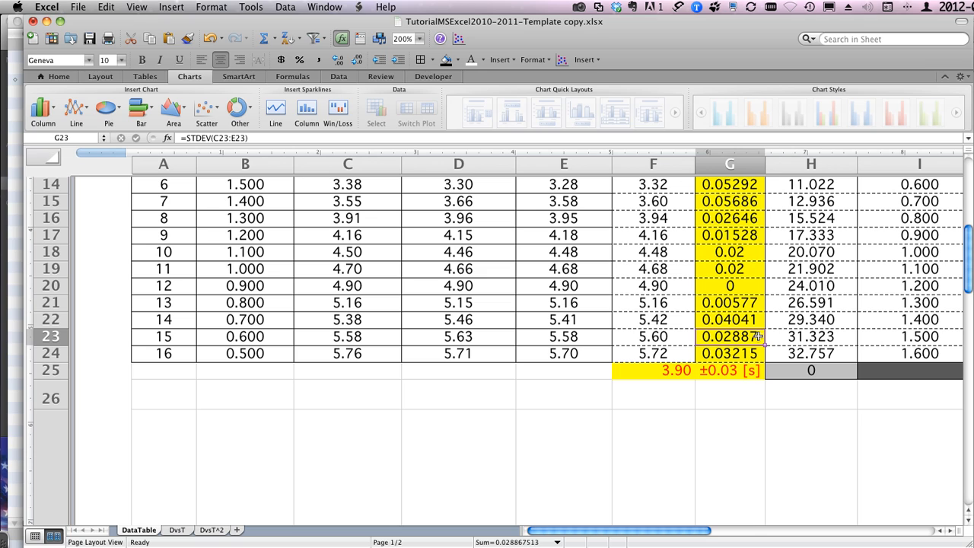
click(727, 371)
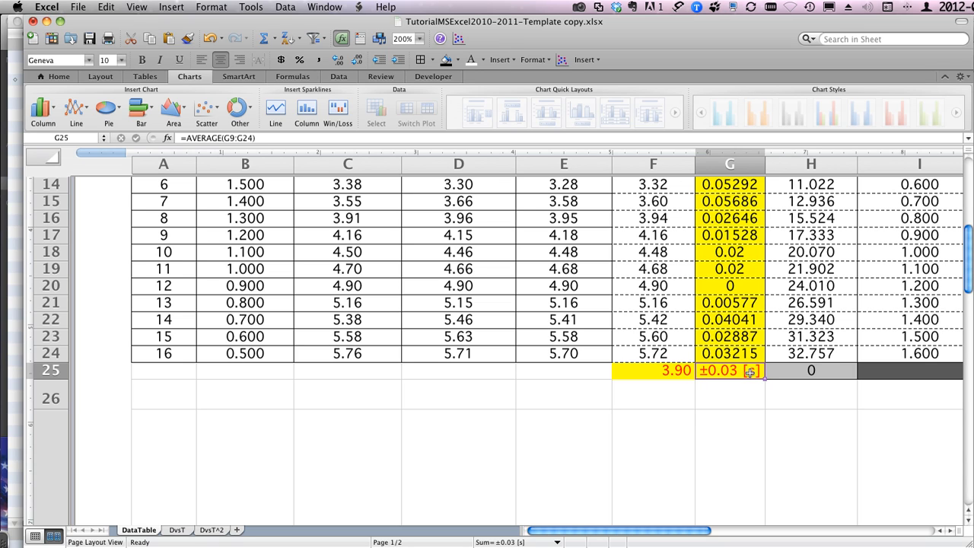
click(637, 369)
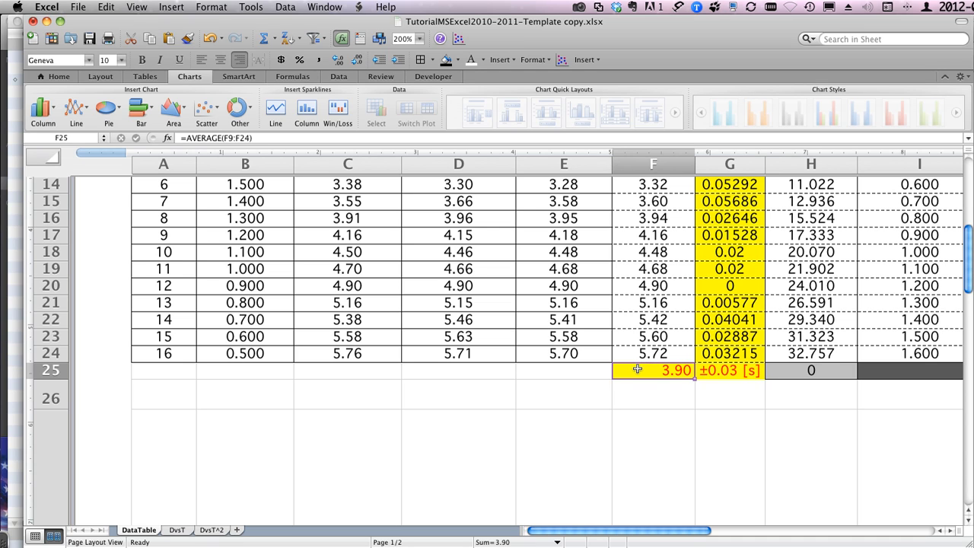
Step: Examine the Time Avg for all trials row of the Uncertainties table, including its measurement, uncertainty and relative uncertainty cells
scroll(638, 369, down, 5)
scroll(637, 369, down, 5)
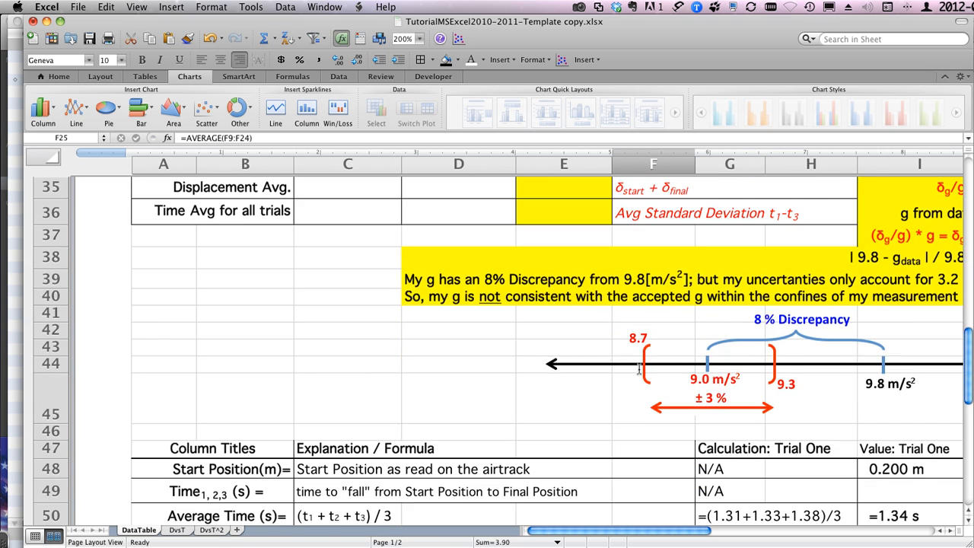
scroll(638, 369, up, 3)
scroll(638, 369, up, 3)
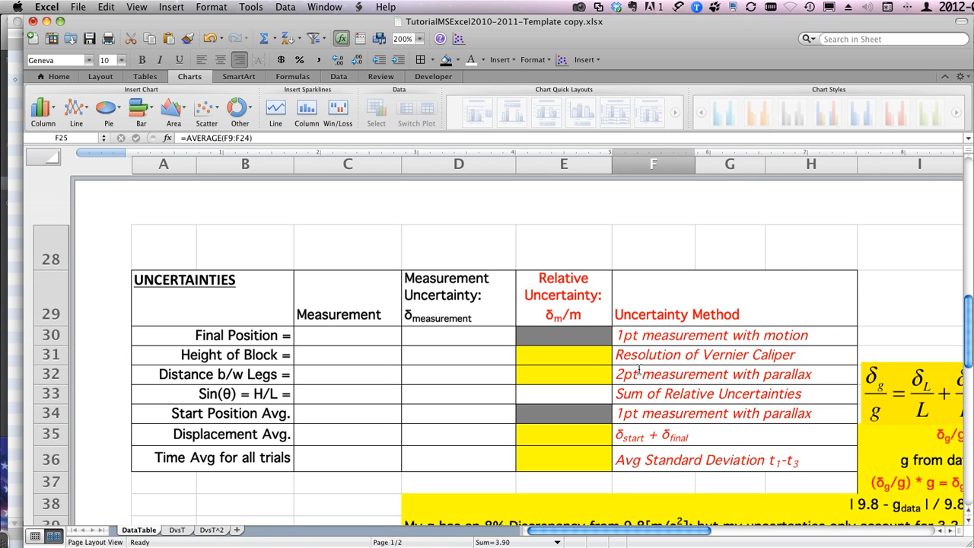
click(331, 454)
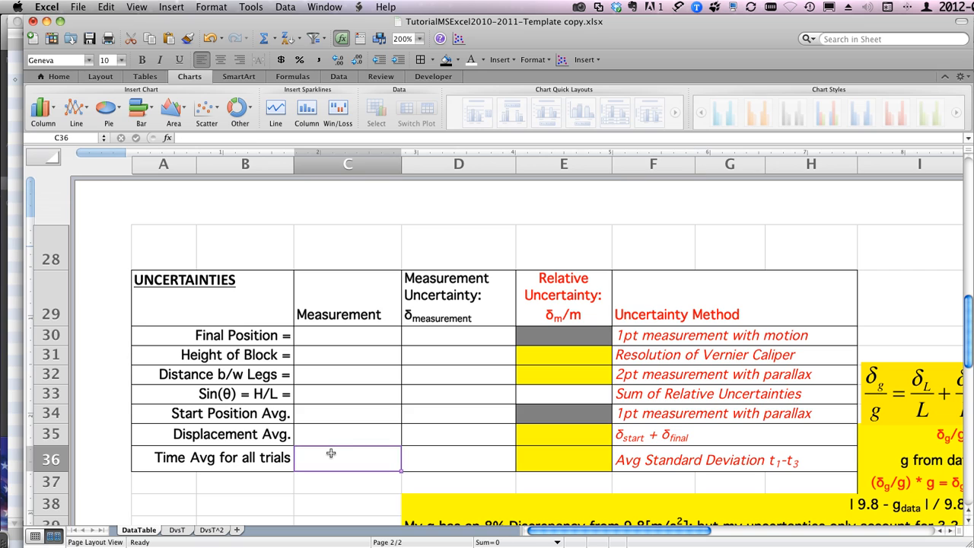
click(441, 460)
click(551, 459)
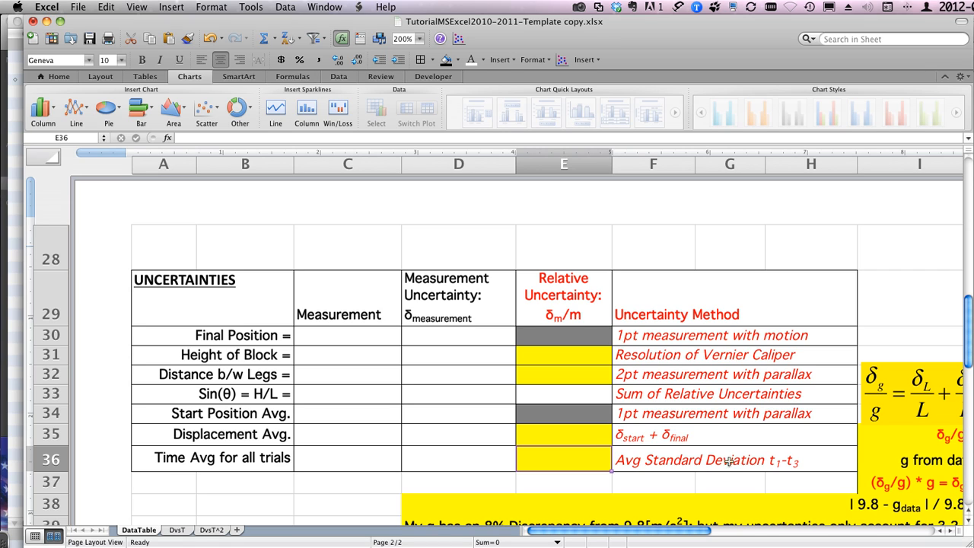
click(442, 455)
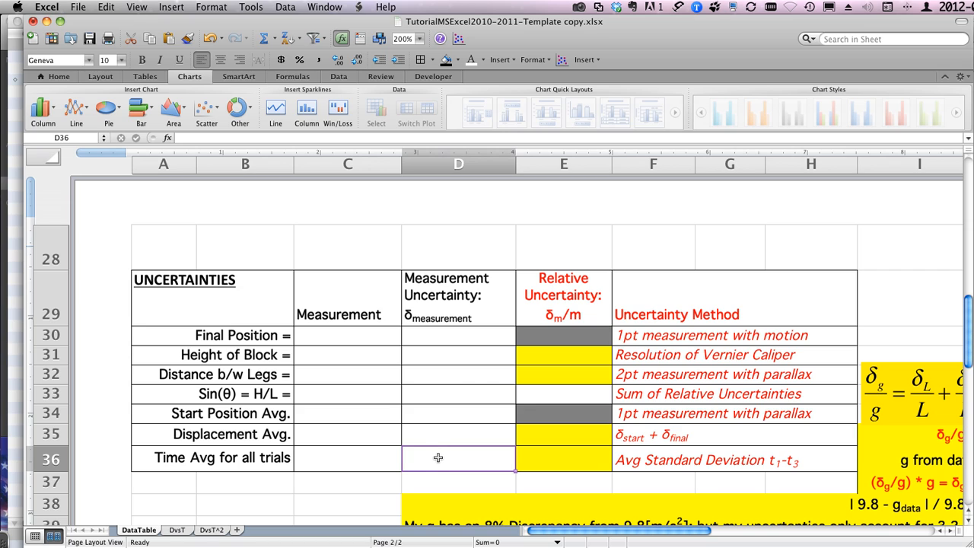
click(257, 460)
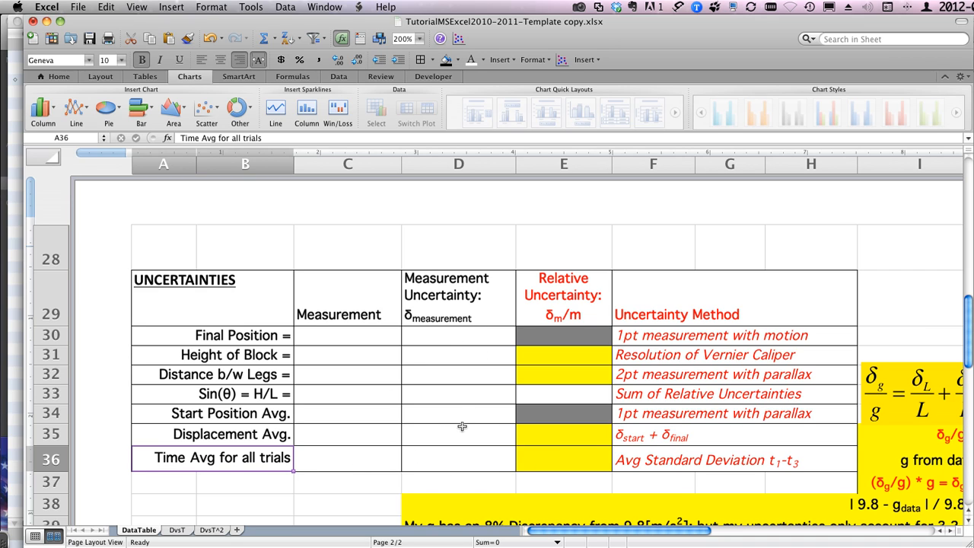
Step: Review the Constants table and the trial data columns of the inclined plane sheet
scroll(462, 426, up, 10)
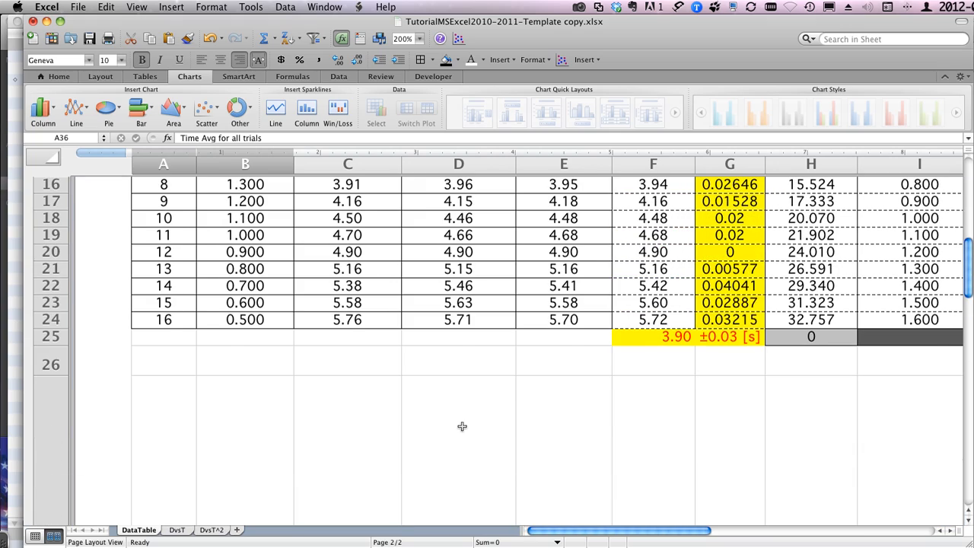
scroll(462, 426, up, 6)
scroll(462, 426, right, 1)
scroll(462, 426, up, 4)
scroll(462, 426, right, 1)
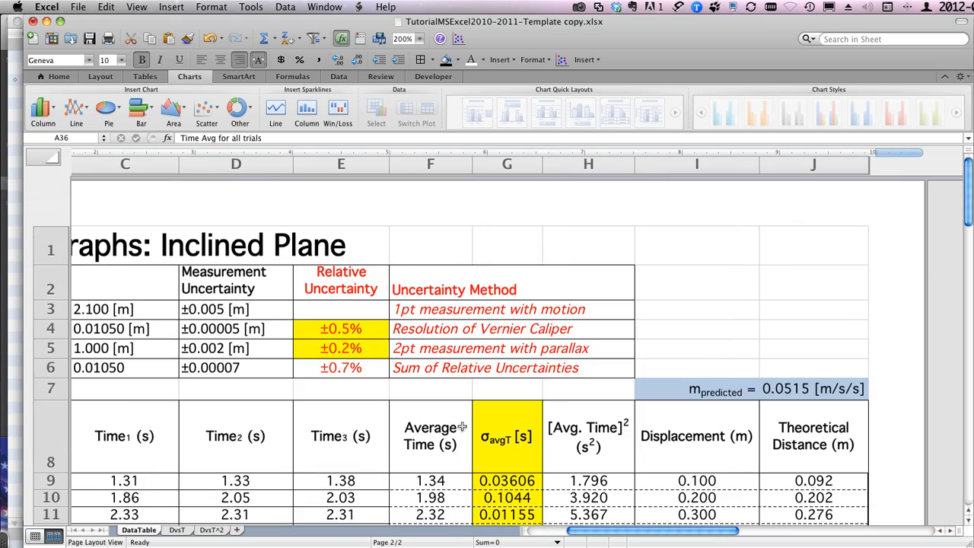
scroll(462, 428, left, 2)
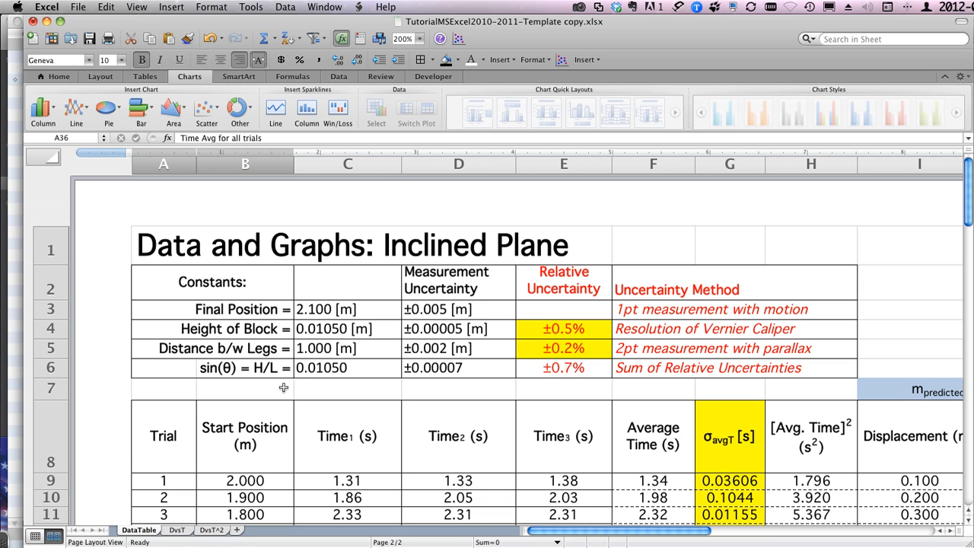
click(188, 286)
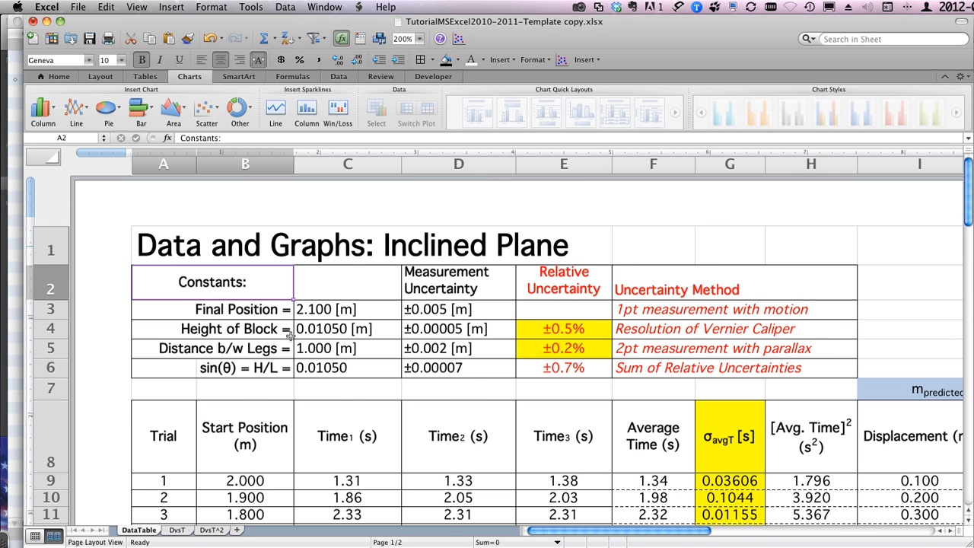
scroll(290, 337, down, 2)
scroll(290, 336, down, 3)
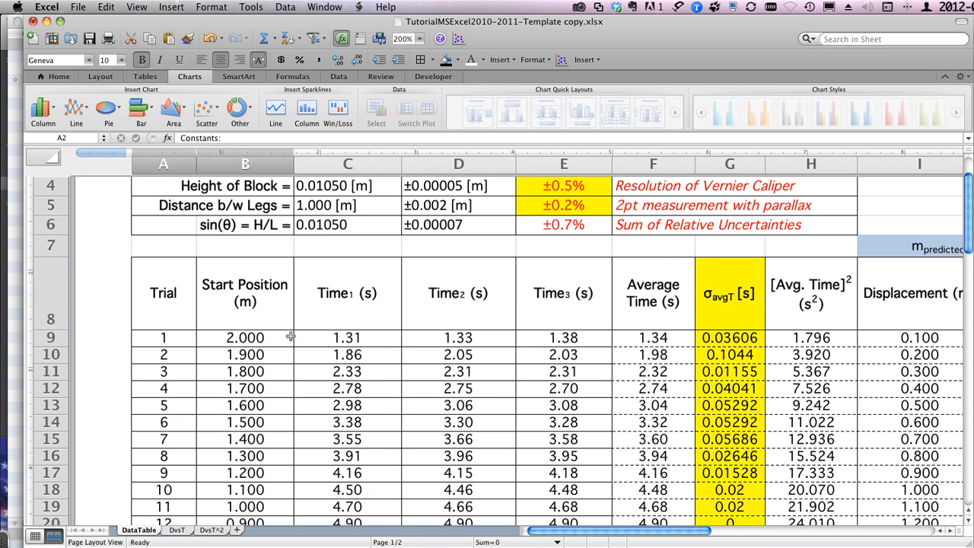
scroll(291, 336, down, 4)
scroll(291, 337, up, 3)
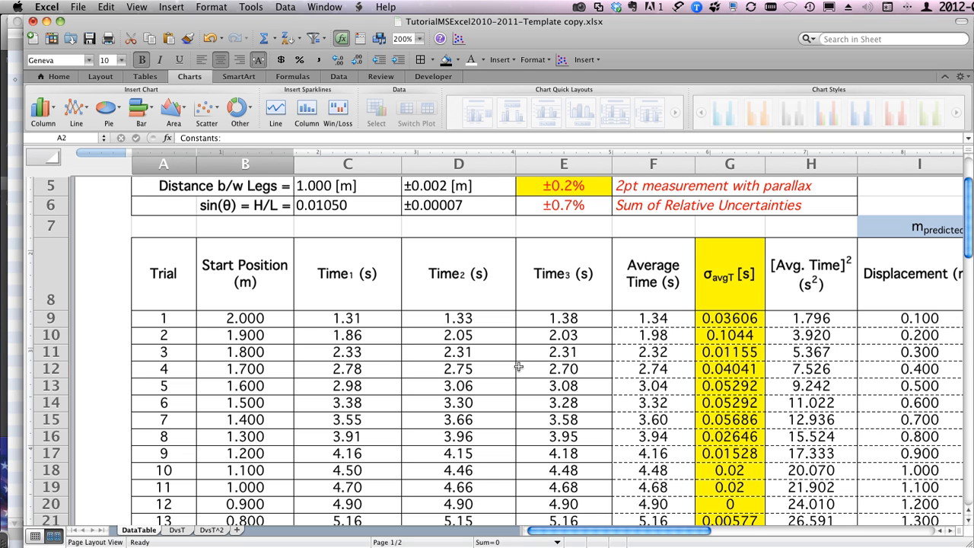
scroll(517, 367, up, 5)
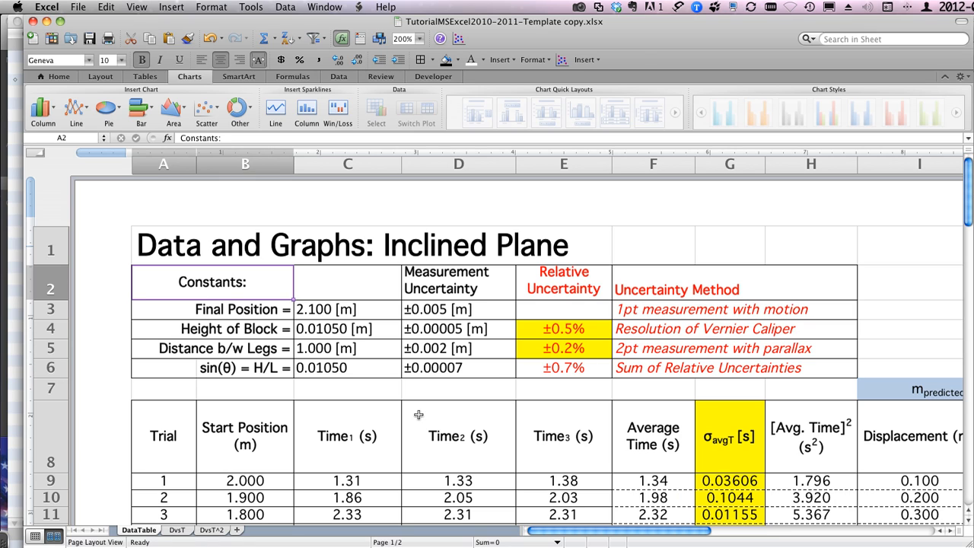
Step: Inspect trial 1's cells in row 9 from Time3 through Displacement, including their formulas
click(564, 477)
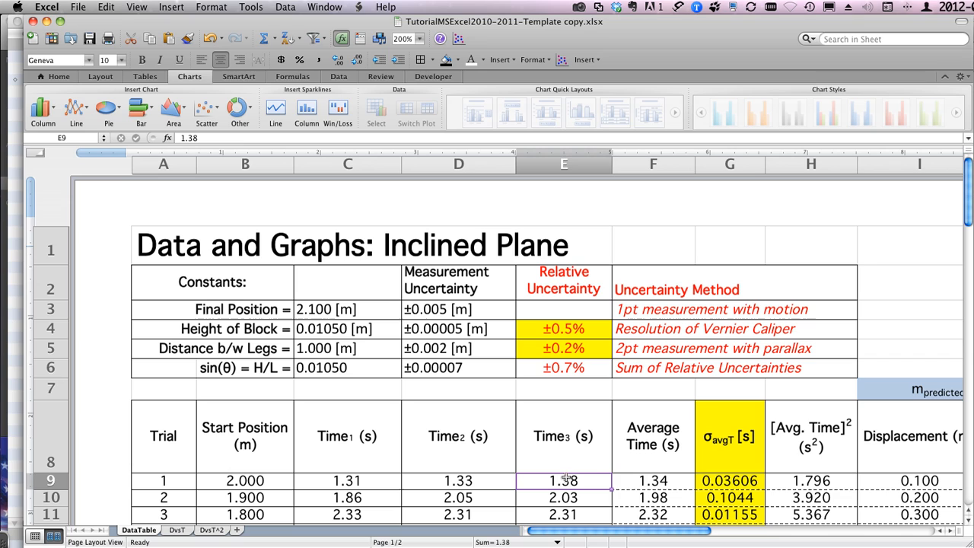
click(645, 480)
click(707, 480)
click(798, 480)
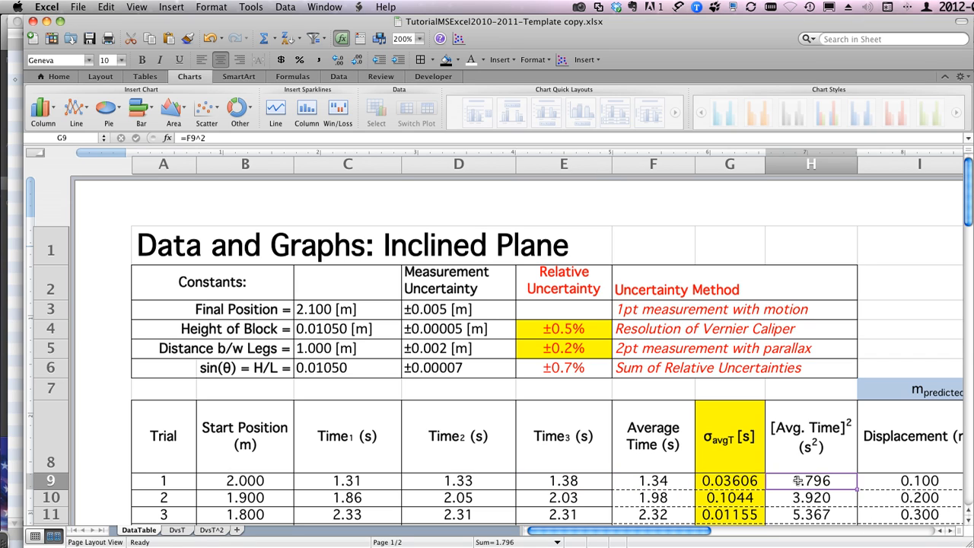
click(906, 486)
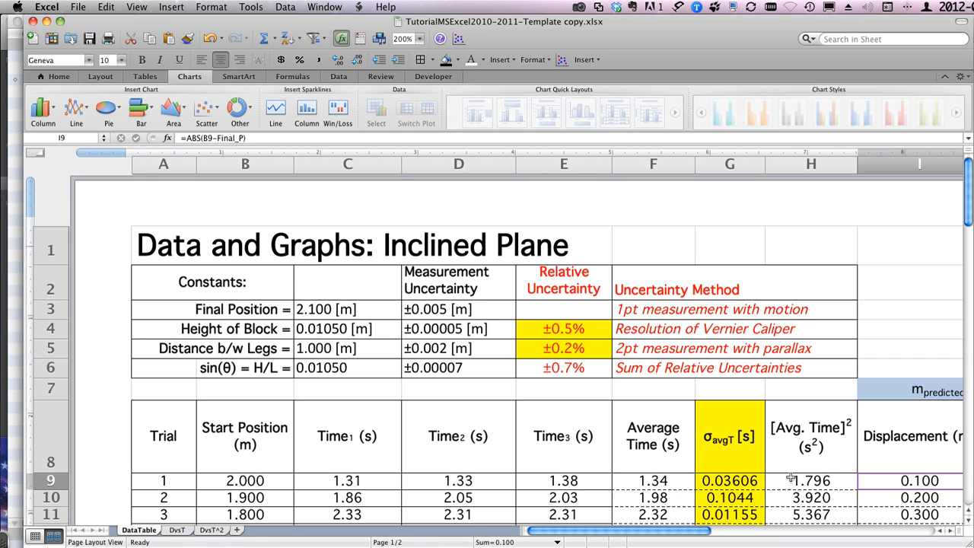
Step: Review the DataTable sheet together with the displacement charts on the DvsT and DvsT^2 sheets
click(179, 249)
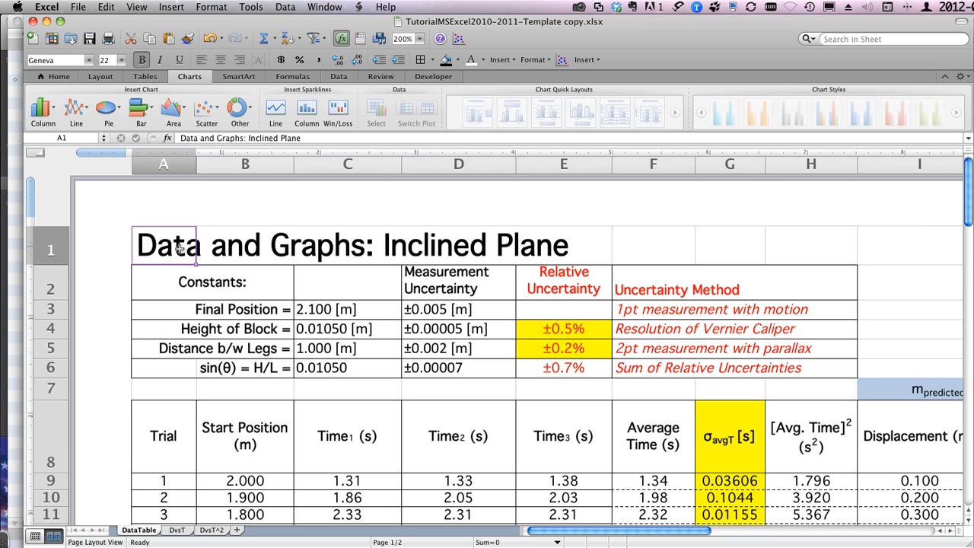
scroll(180, 249, down, 10)
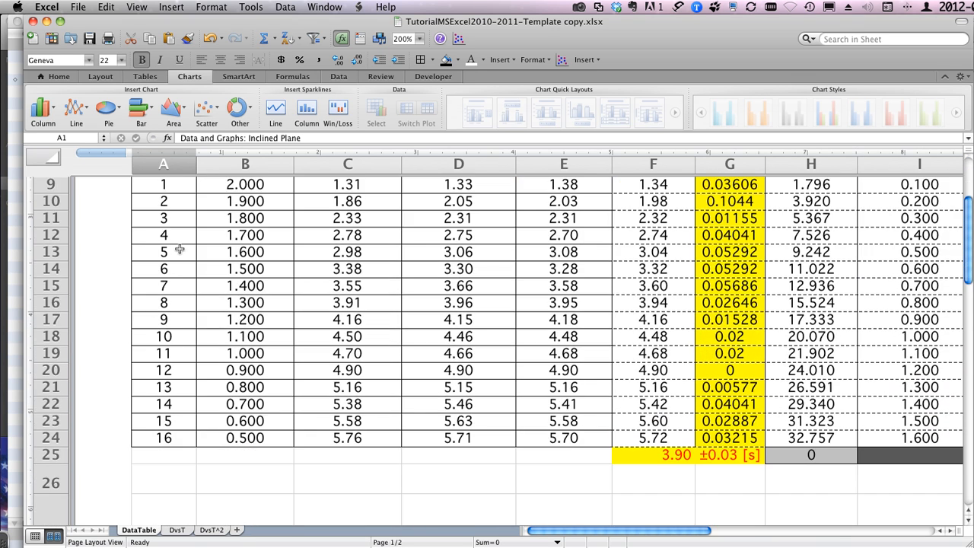
scroll(180, 249, up, 10)
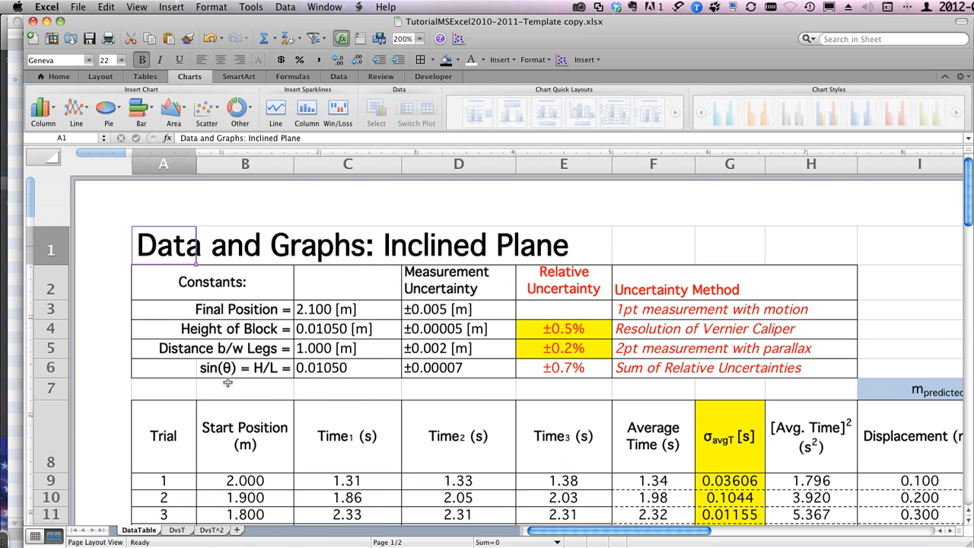
click(177, 531)
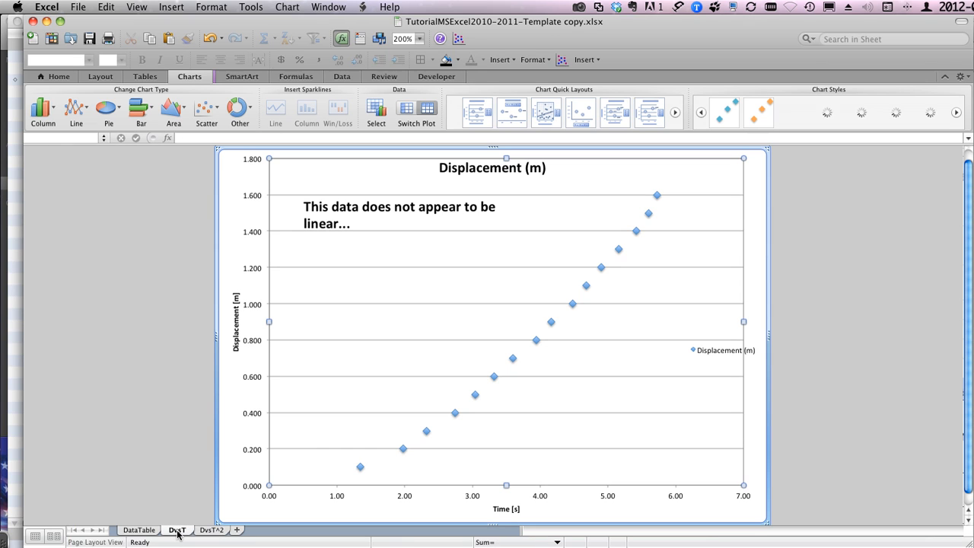
click(217, 531)
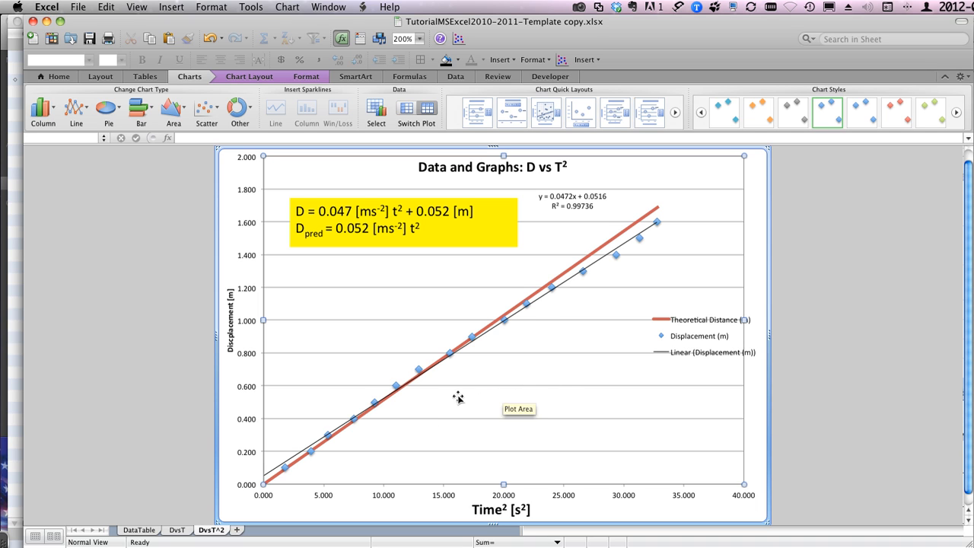
click(137, 530)
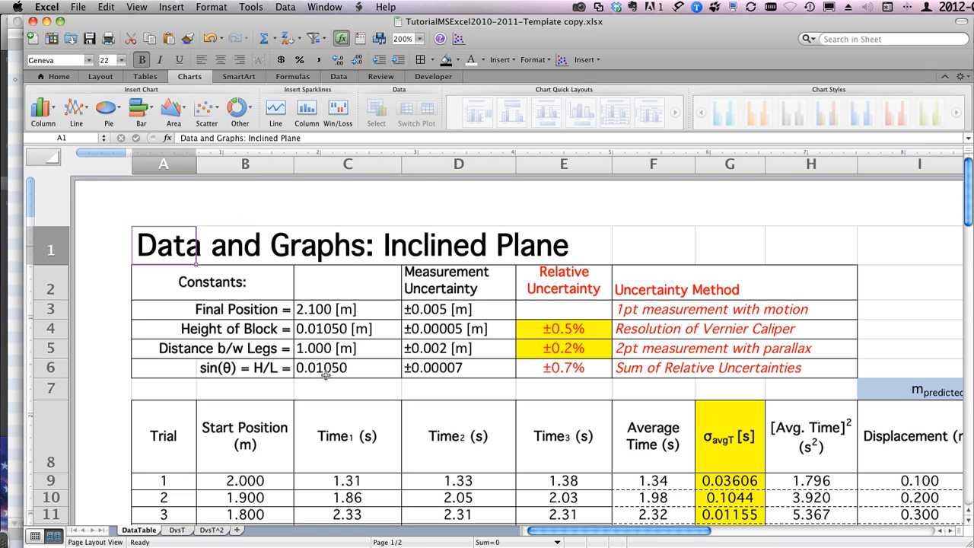
click(336, 424)
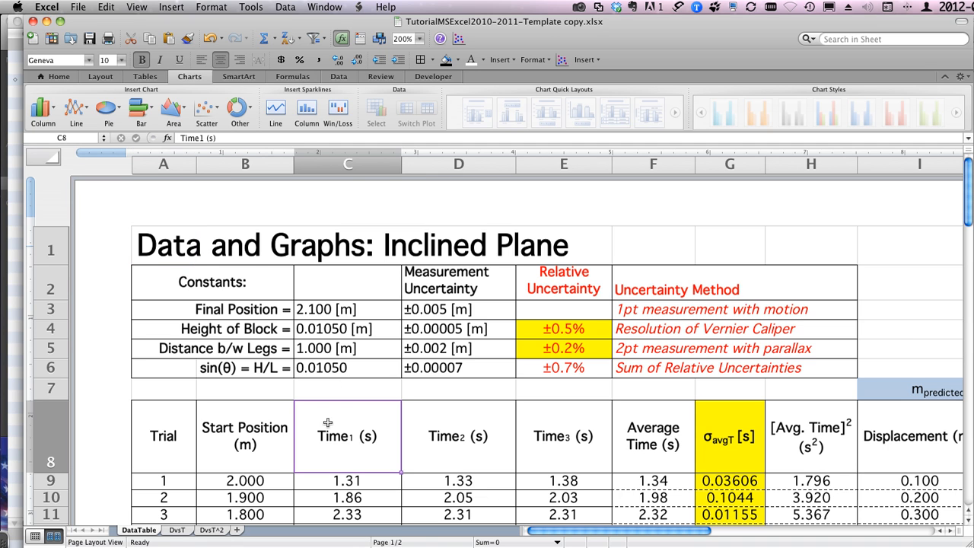
click(174, 431)
scroll(174, 431, down, 5)
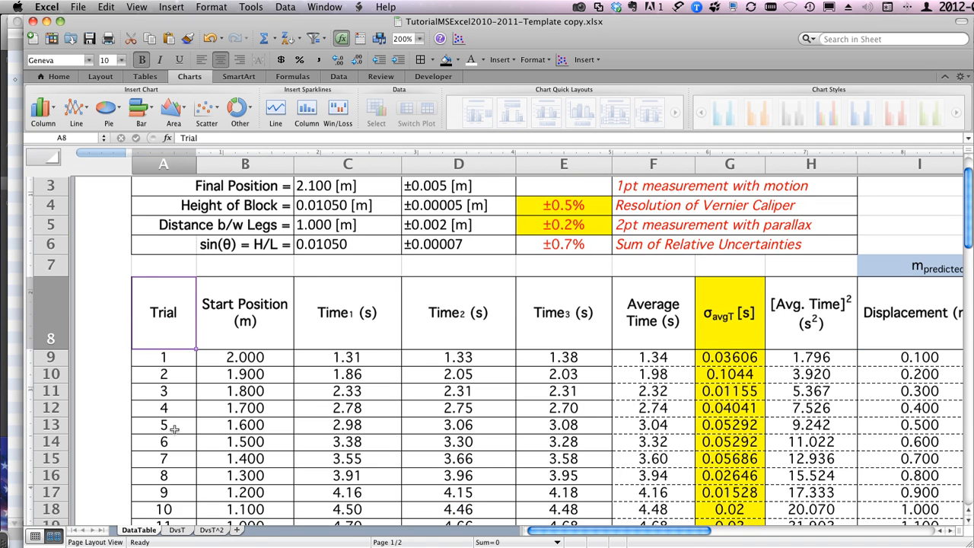
scroll(174, 431, up, 5)
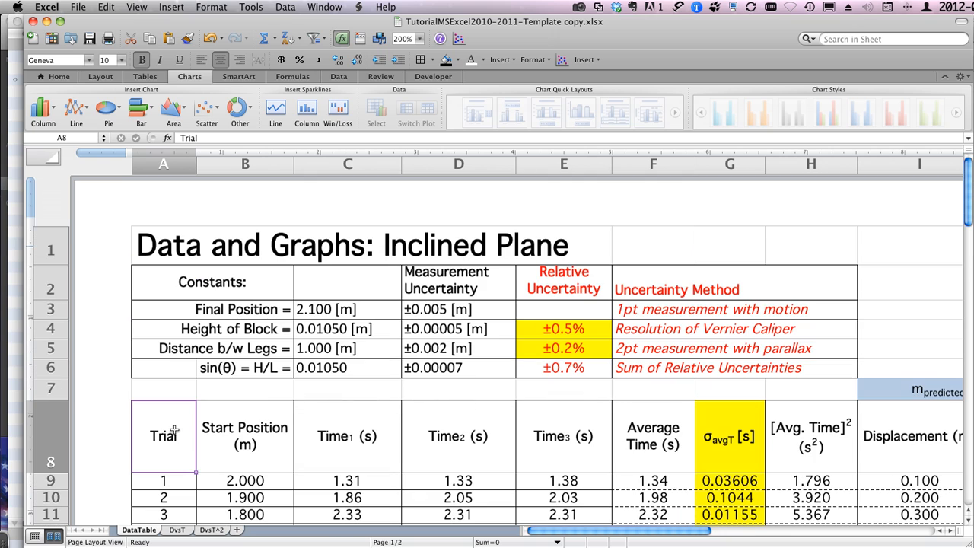
Step: Switch to the TutorialMSExcel2010-2011-Finshed.xlsx workbook and show its DataTable sheet, with the window resized to fit the screen
click(169, 250)
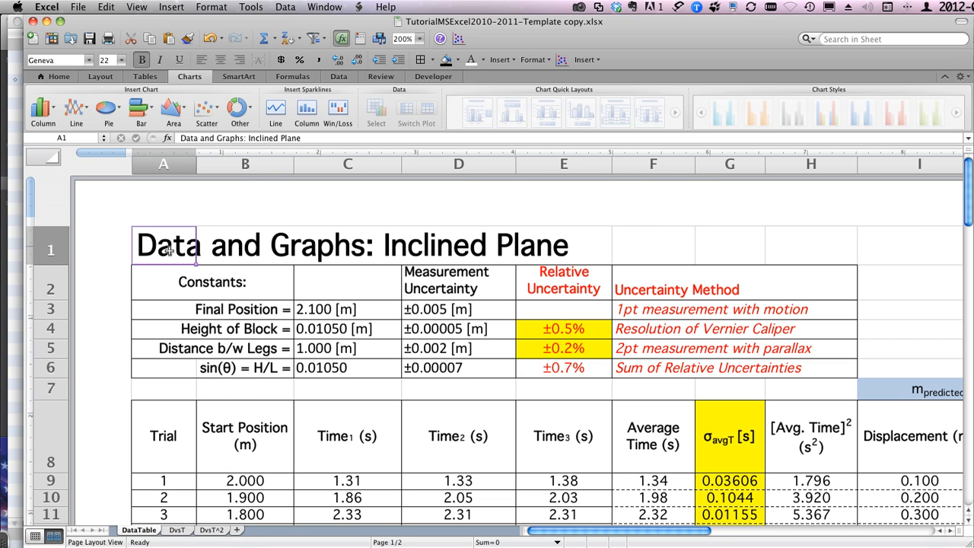
key(super+grave)
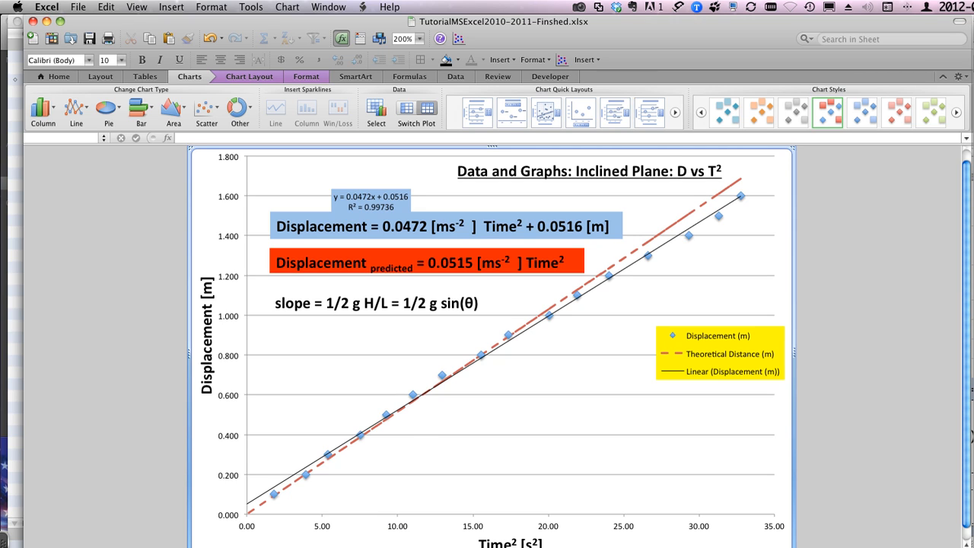
key(ctrl+Page_Up)
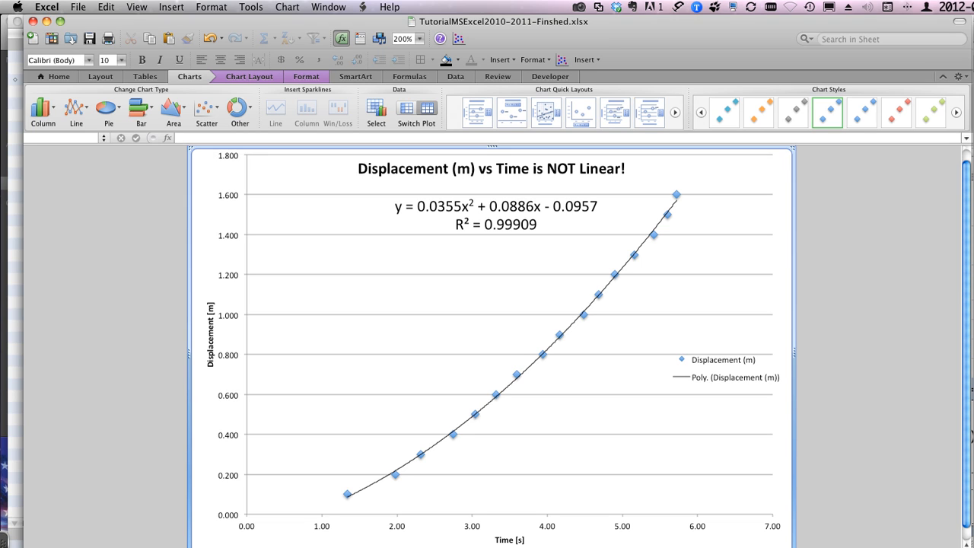
drag(972, 547, 970, 544)
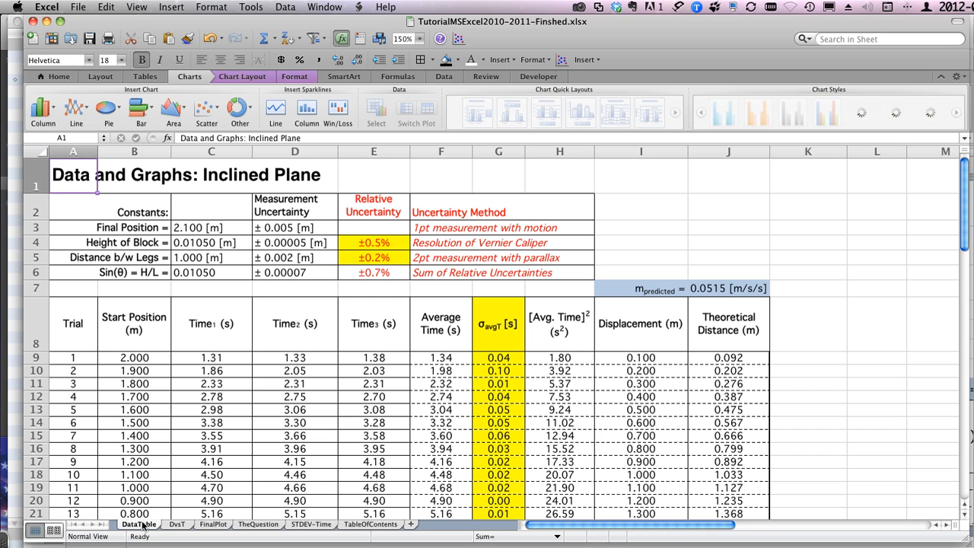
click(144, 524)
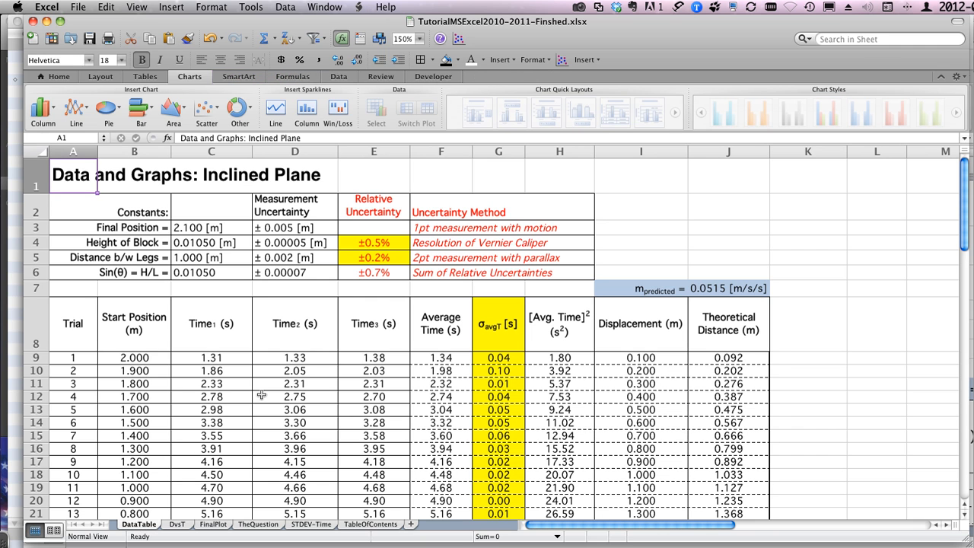
Step: Review the finished DataTable sheet from the trial data down to the Uncertainties table and the discrepancy analysis of g
scroll(157, 333, down, 10)
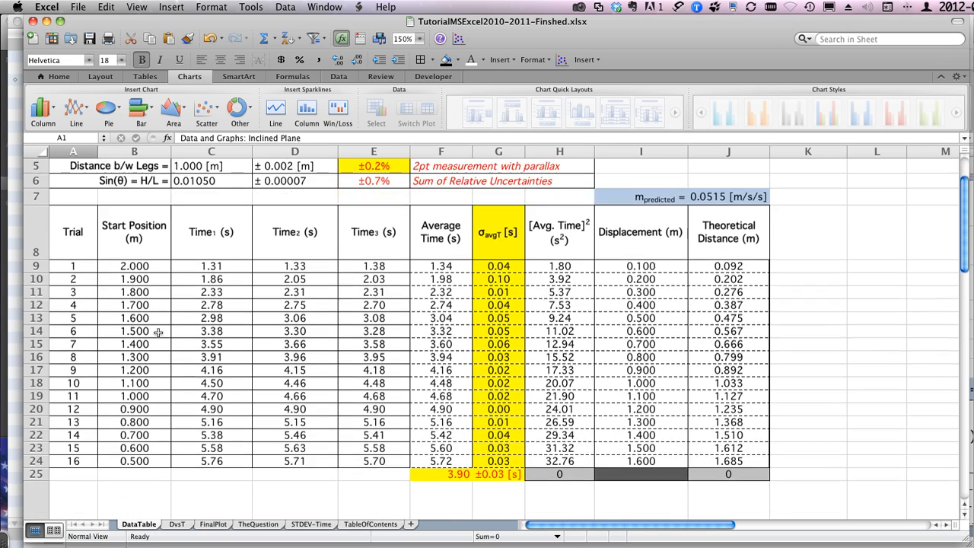
scroll(157, 332, down, 5)
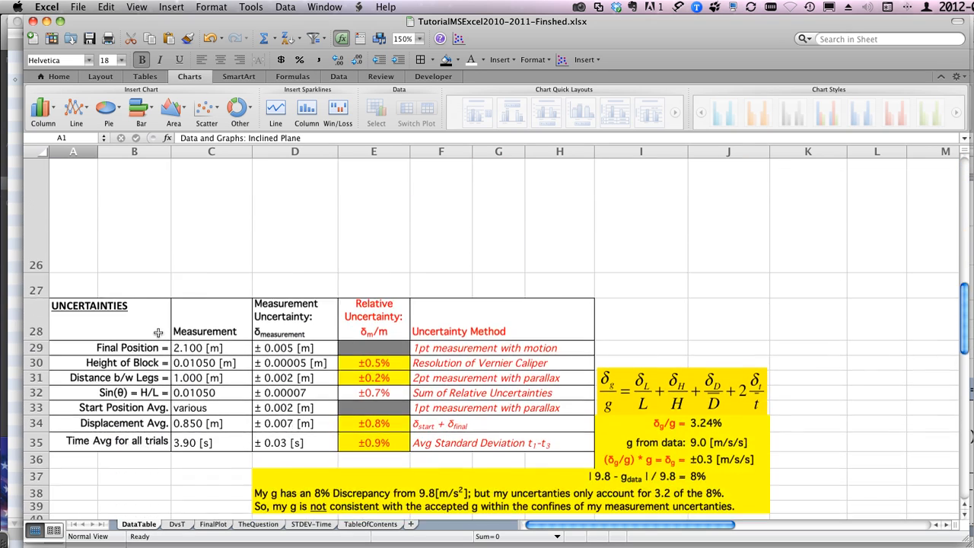
scroll(157, 332, up, 3)
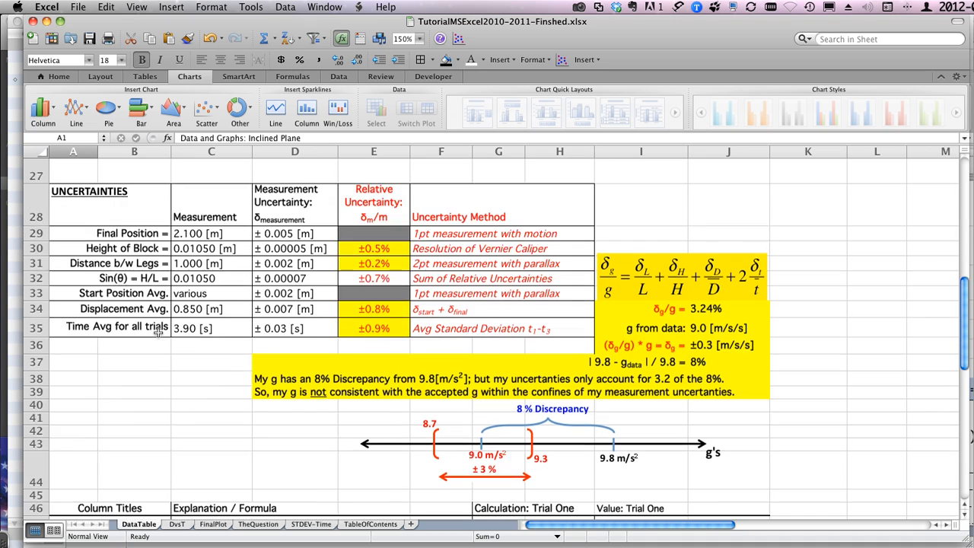